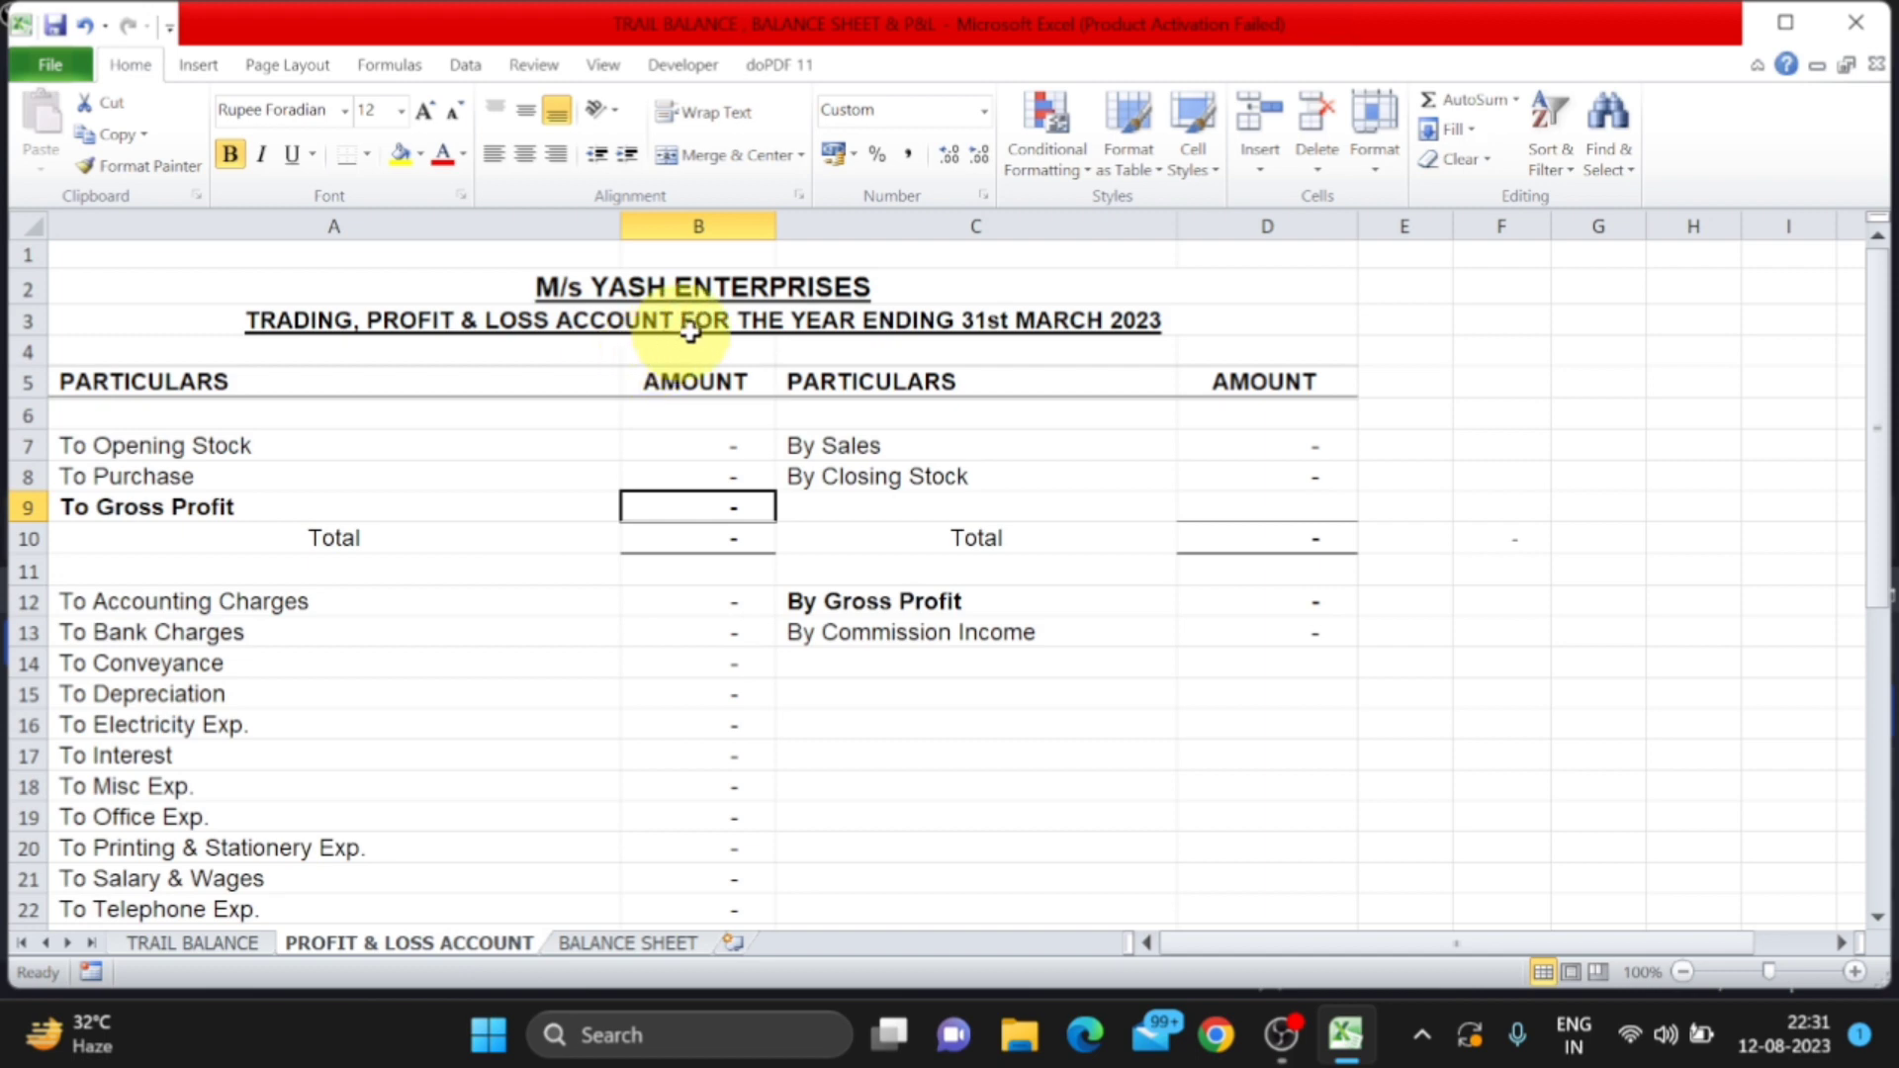
# Look through the trial balance, profit and loss account and balance sheet templates, ending at the start of the trial balance
pyautogui.click(617, 943)
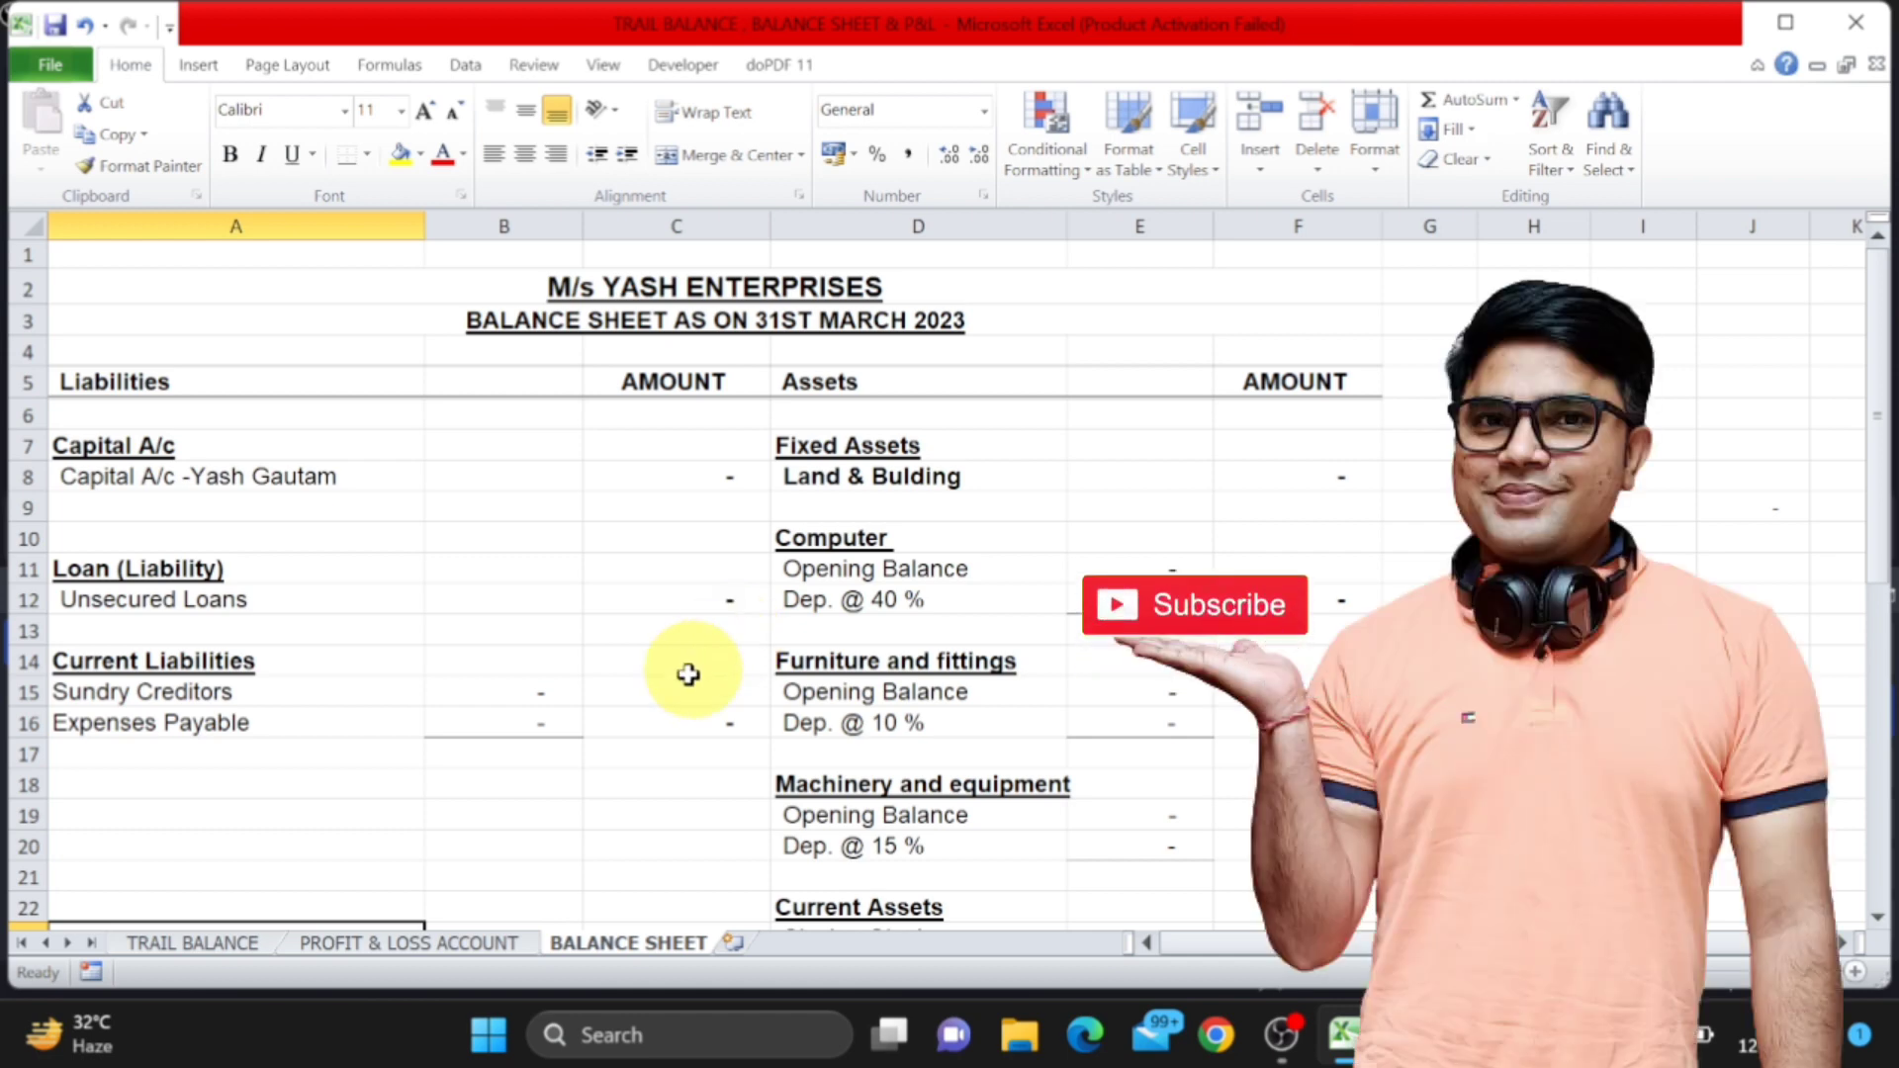
pyautogui.click(371, 944)
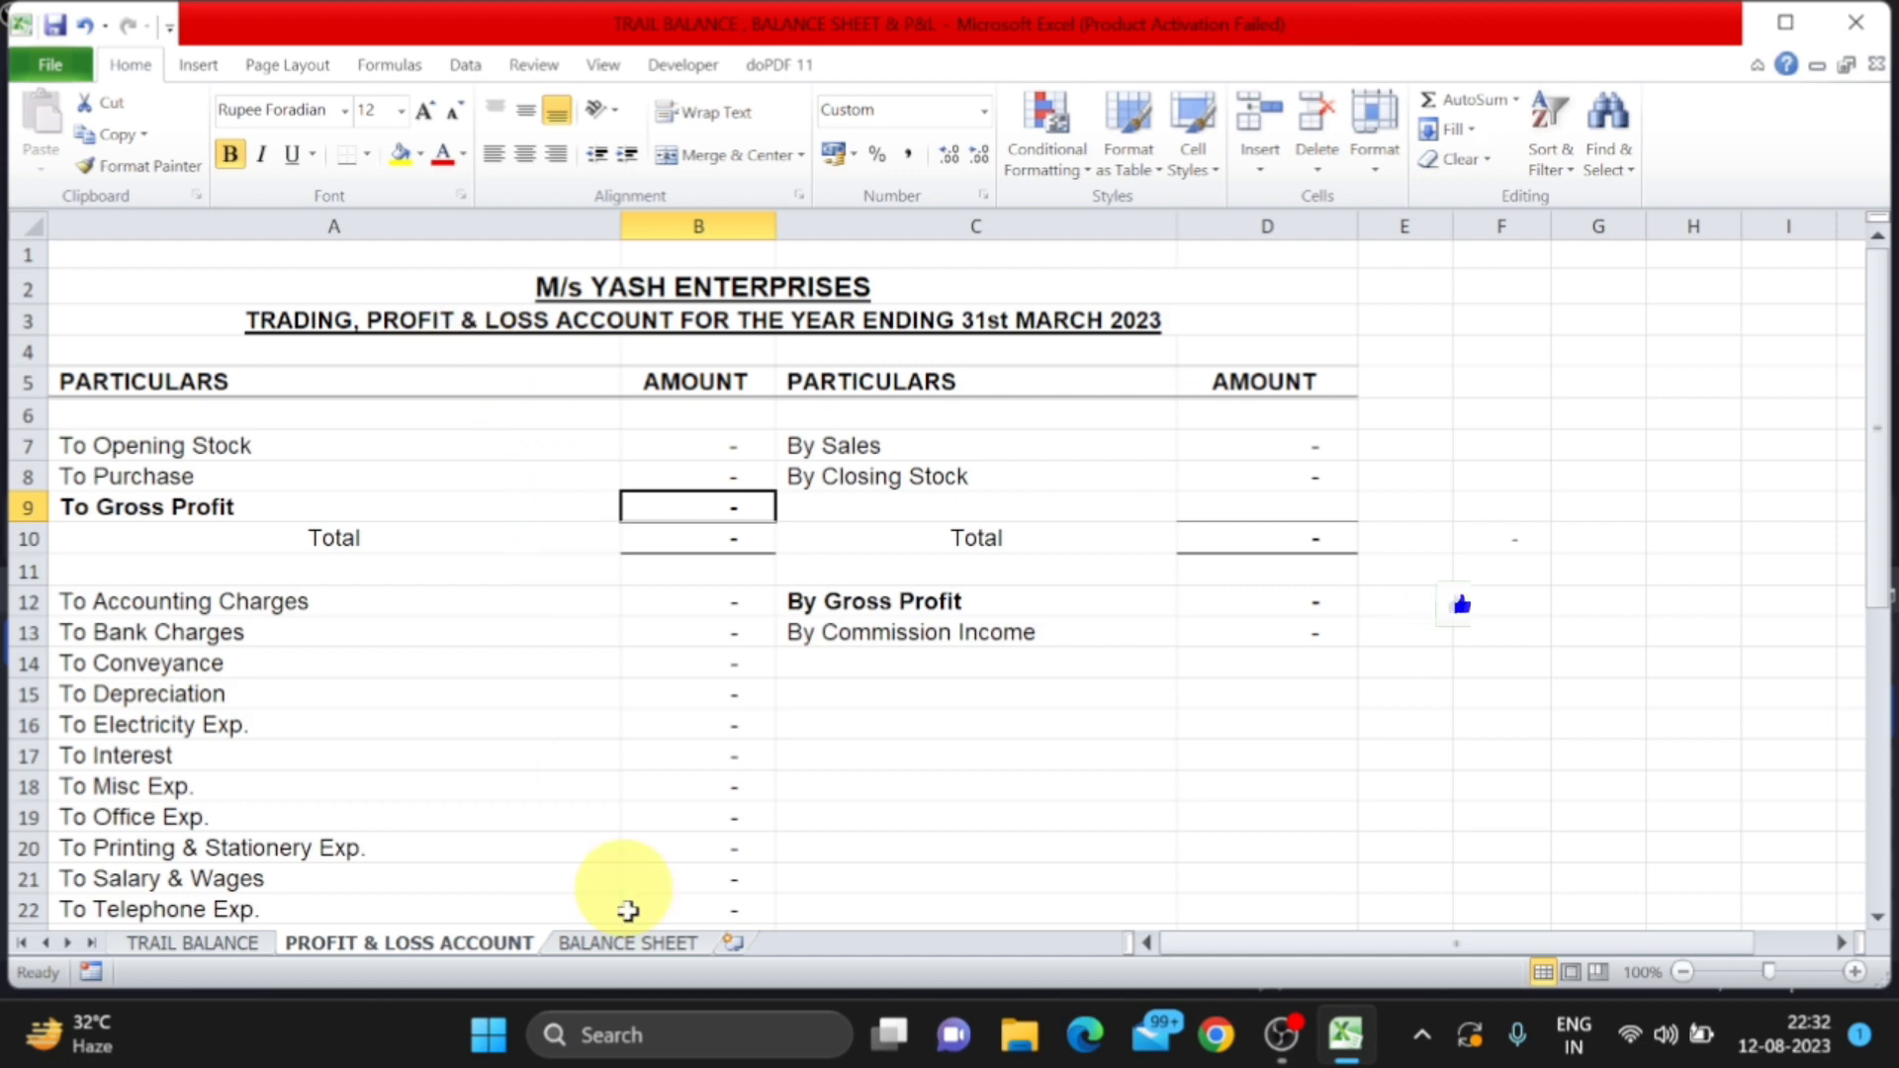
pyautogui.click(622, 942)
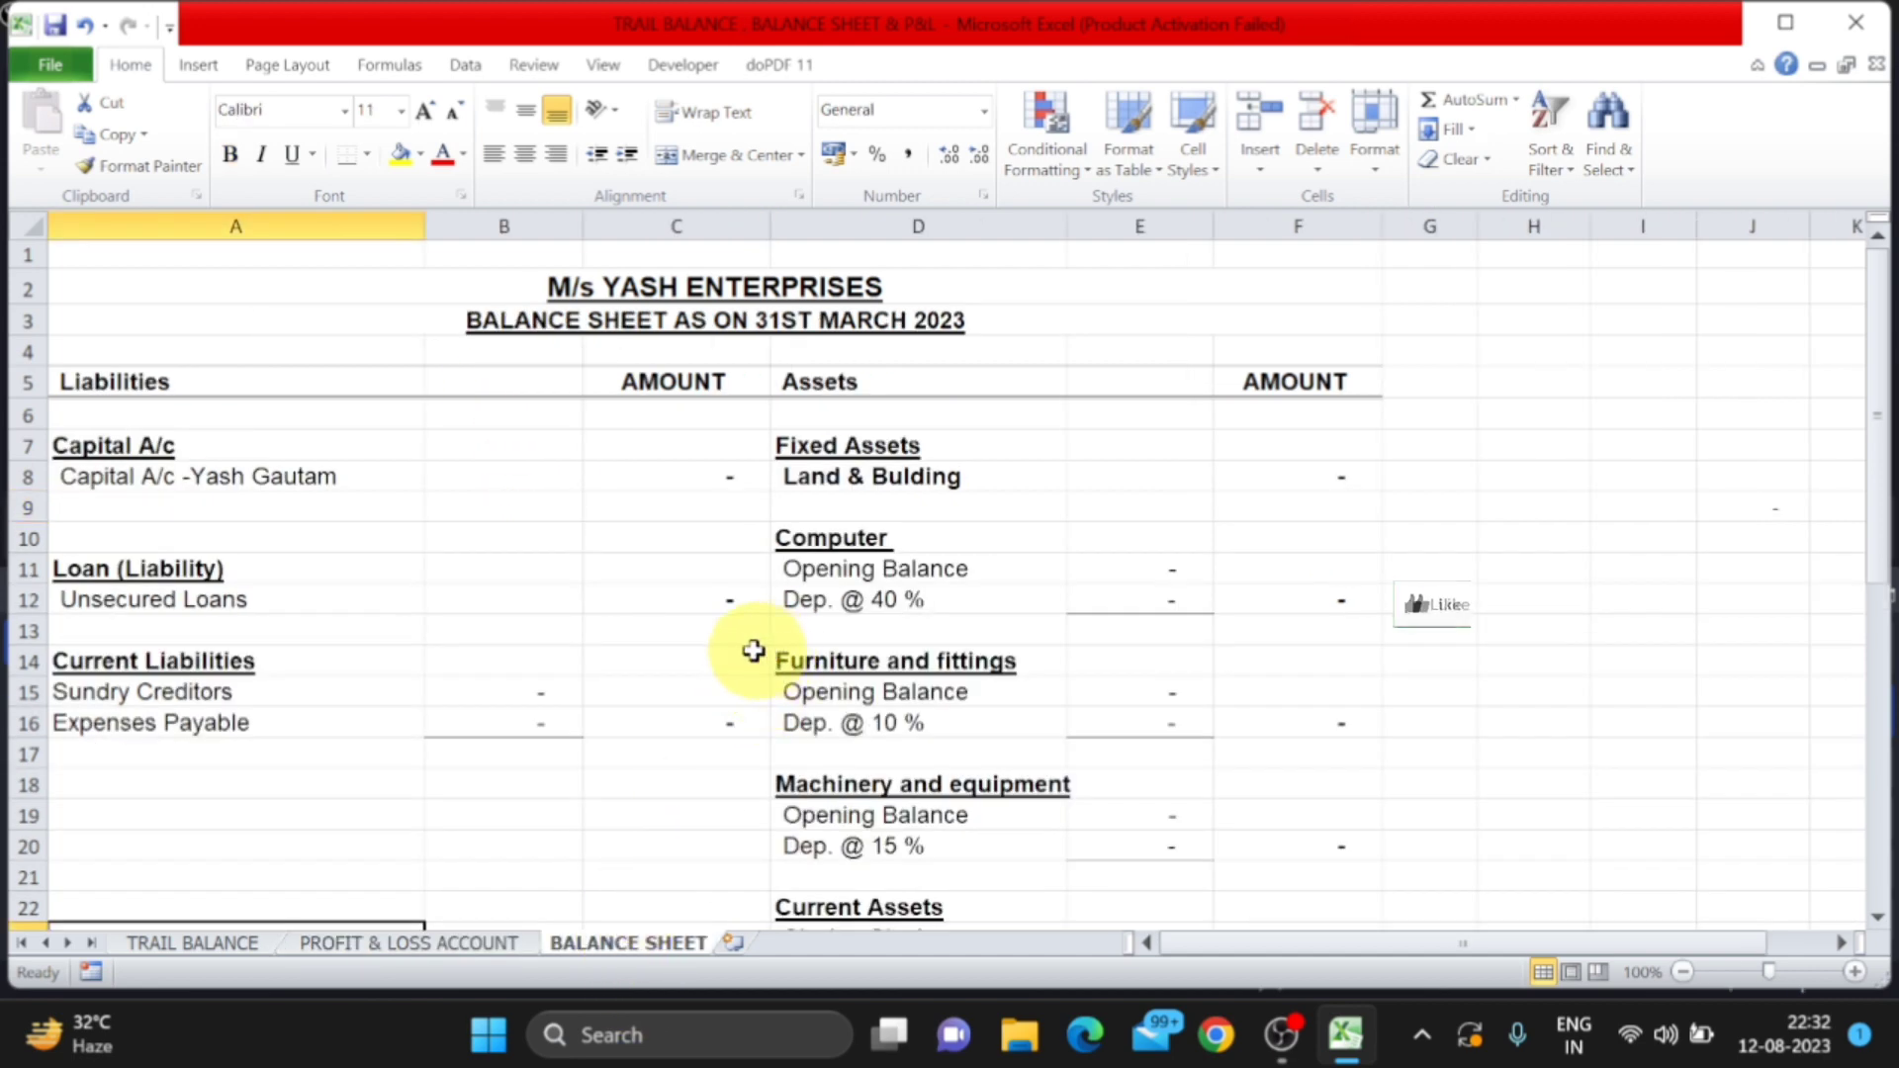
pyautogui.click(425, 941)
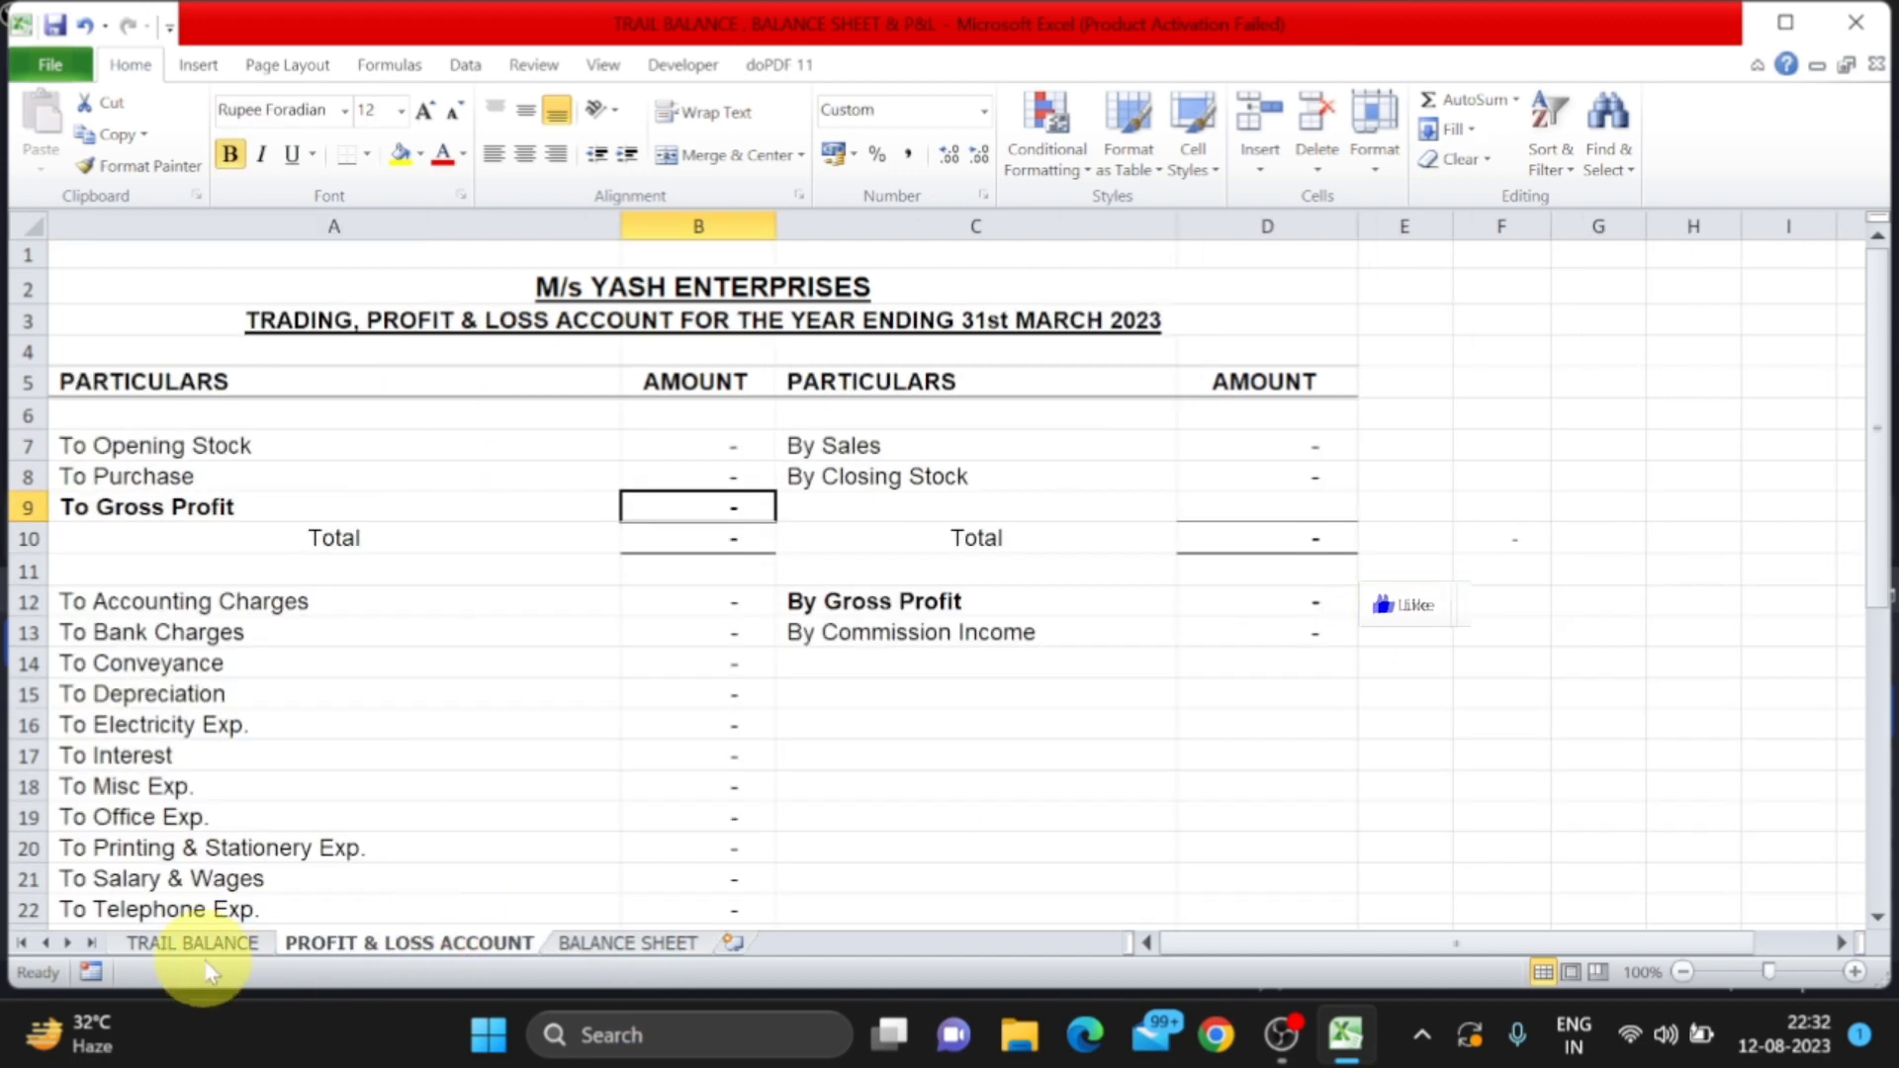
pyautogui.click(198, 944)
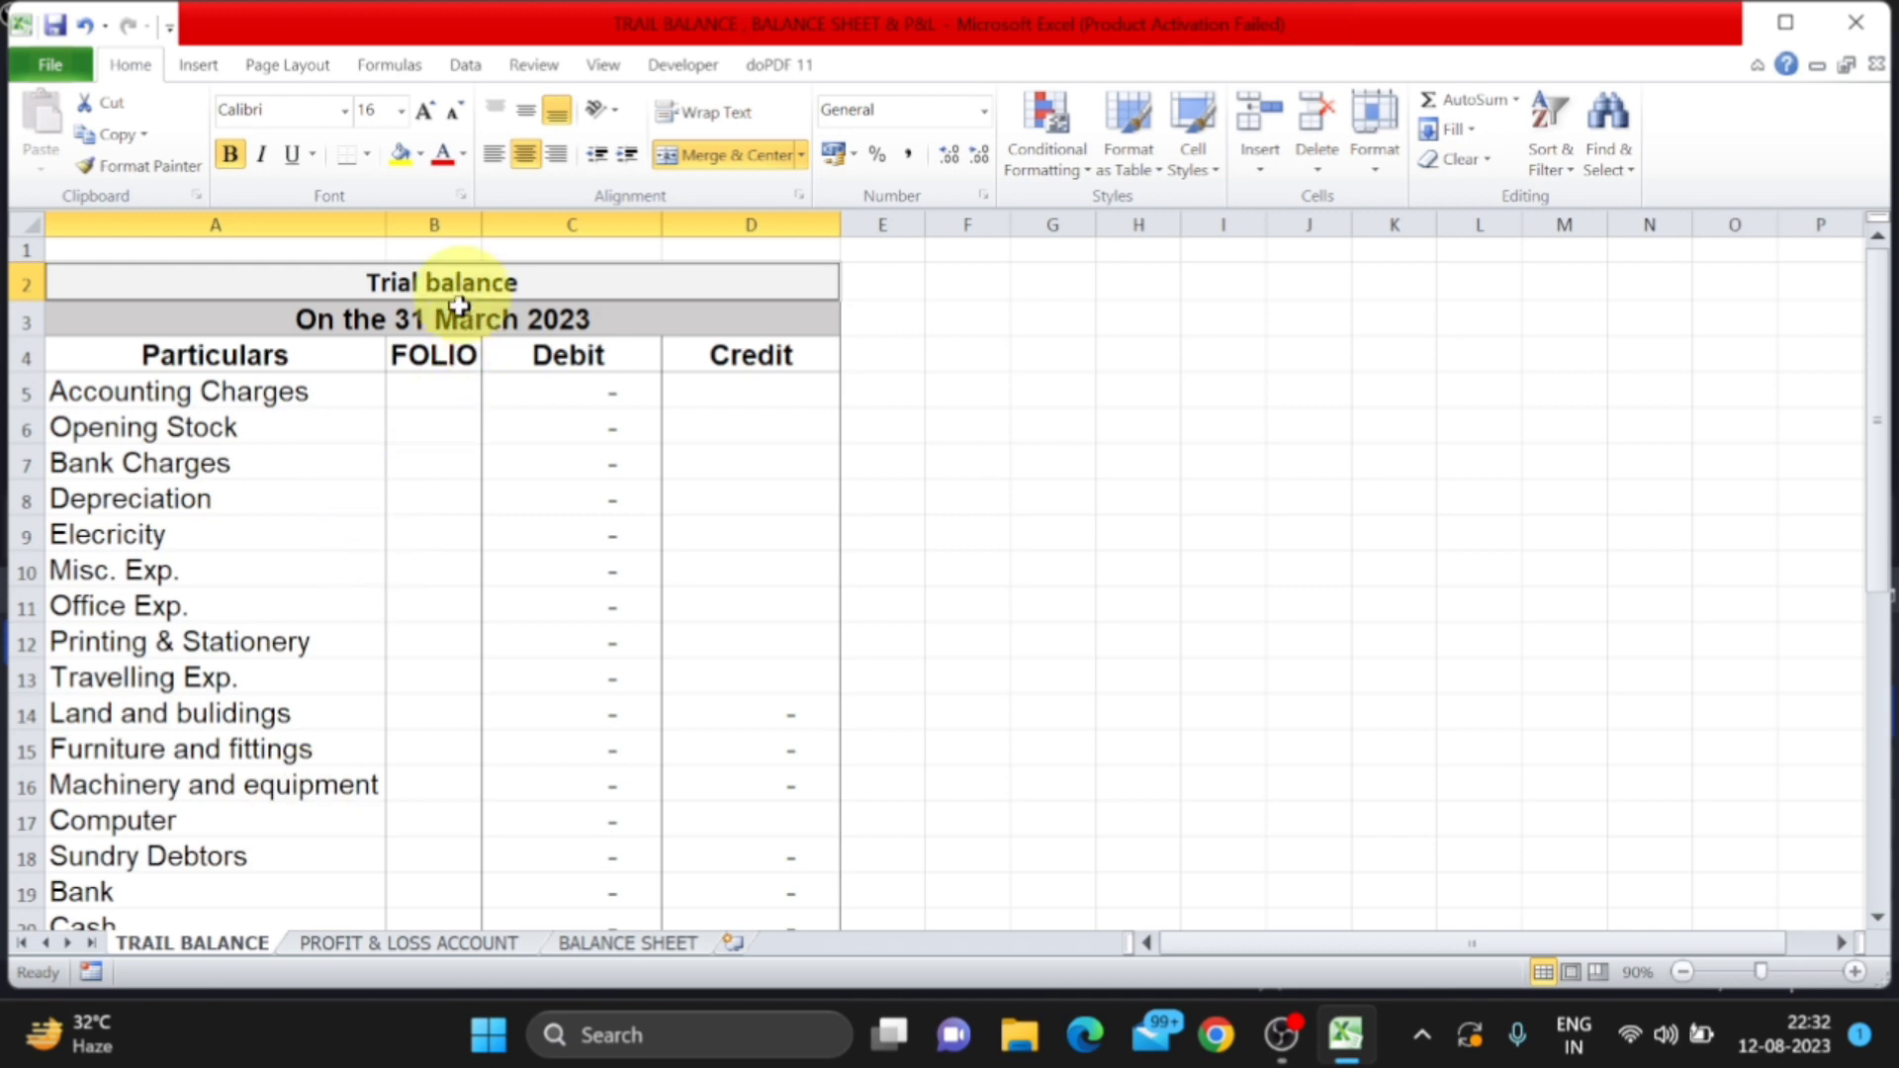
pyautogui.scroll(-2, 475, 653)
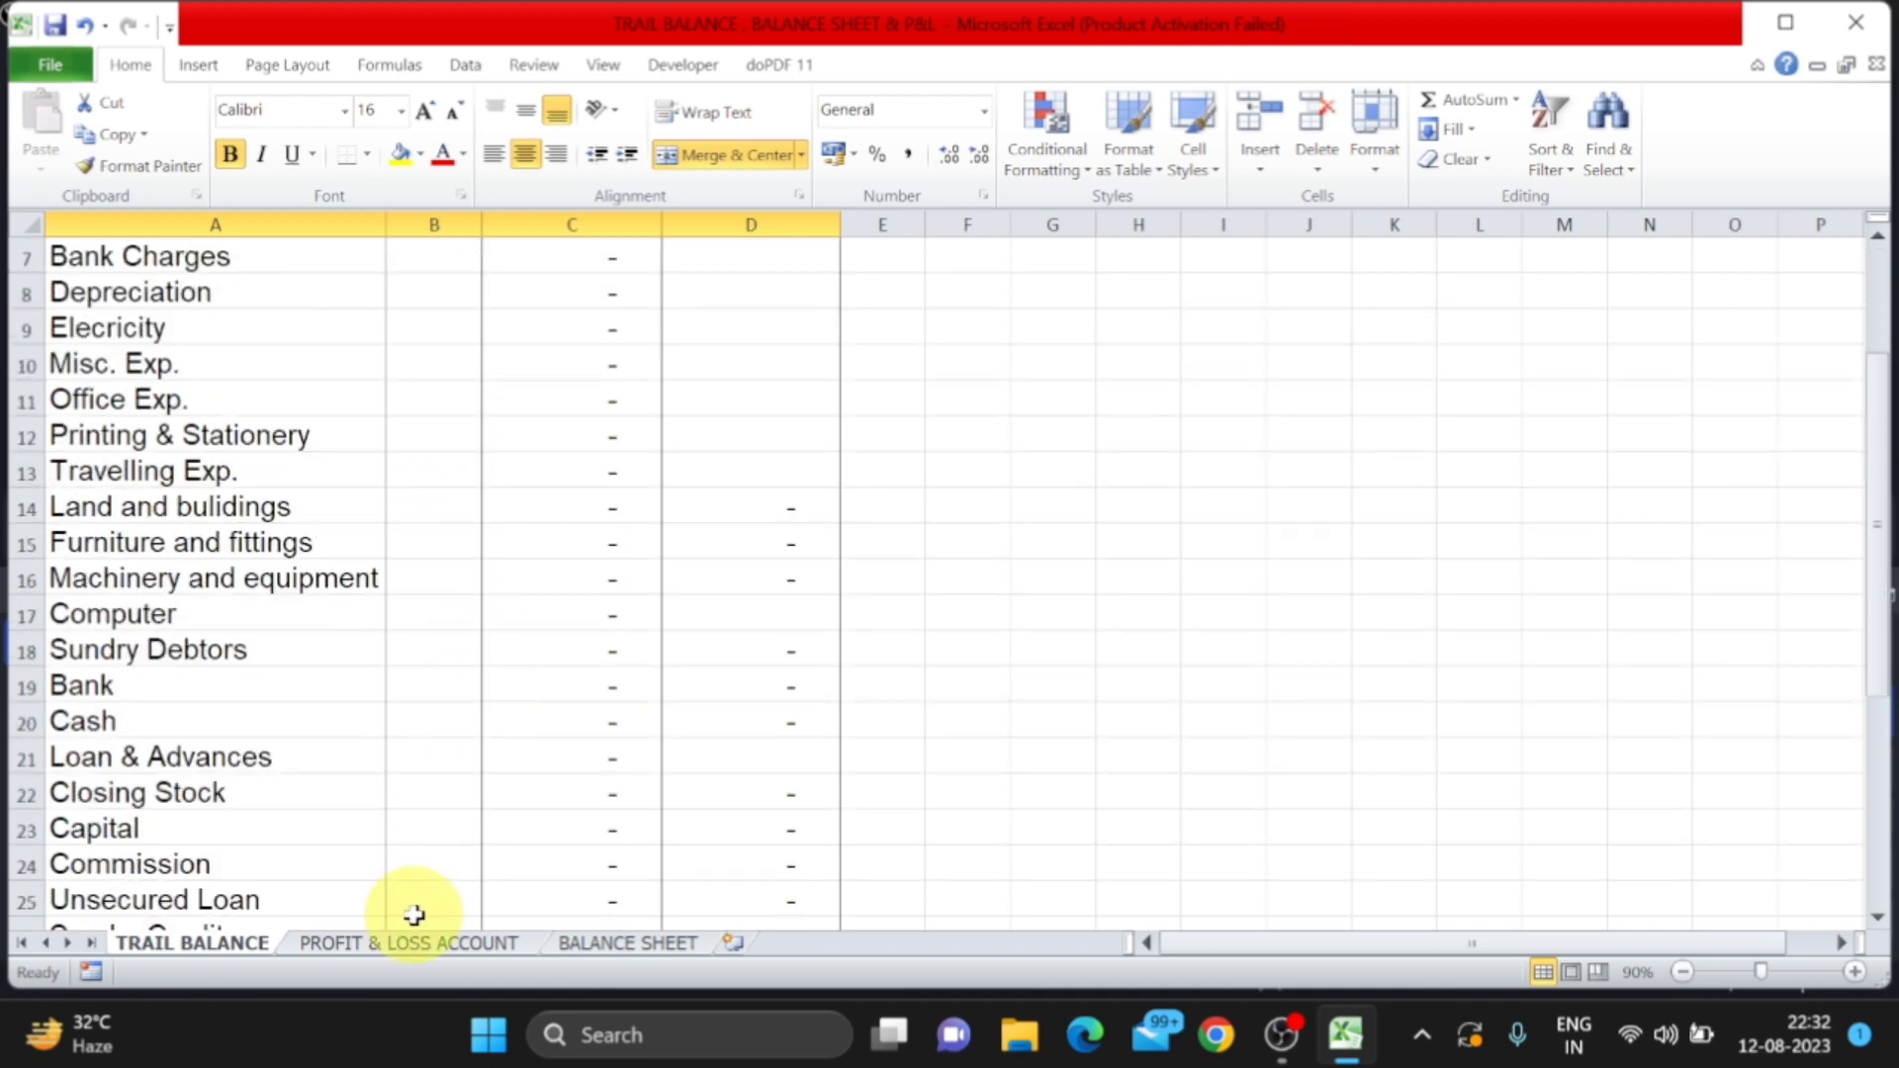
pyautogui.click(420, 945)
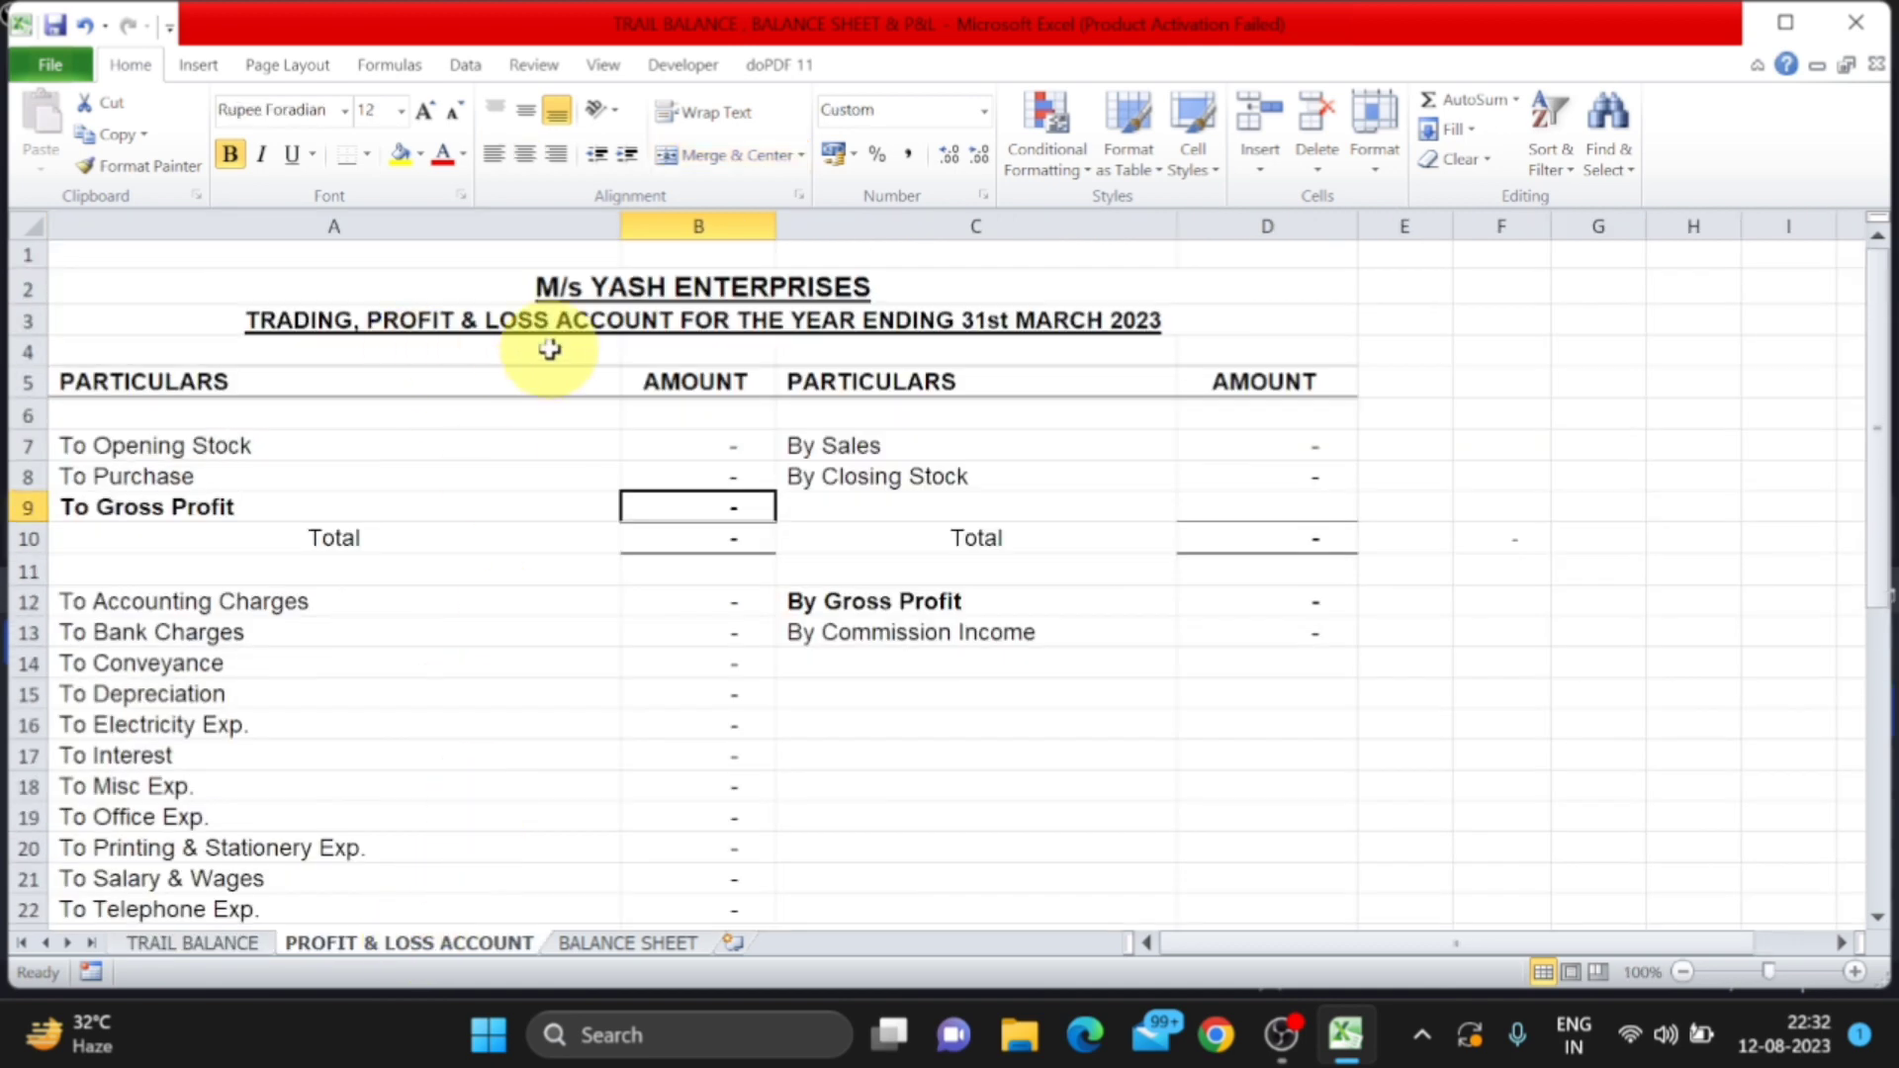
pyautogui.click(633, 943)
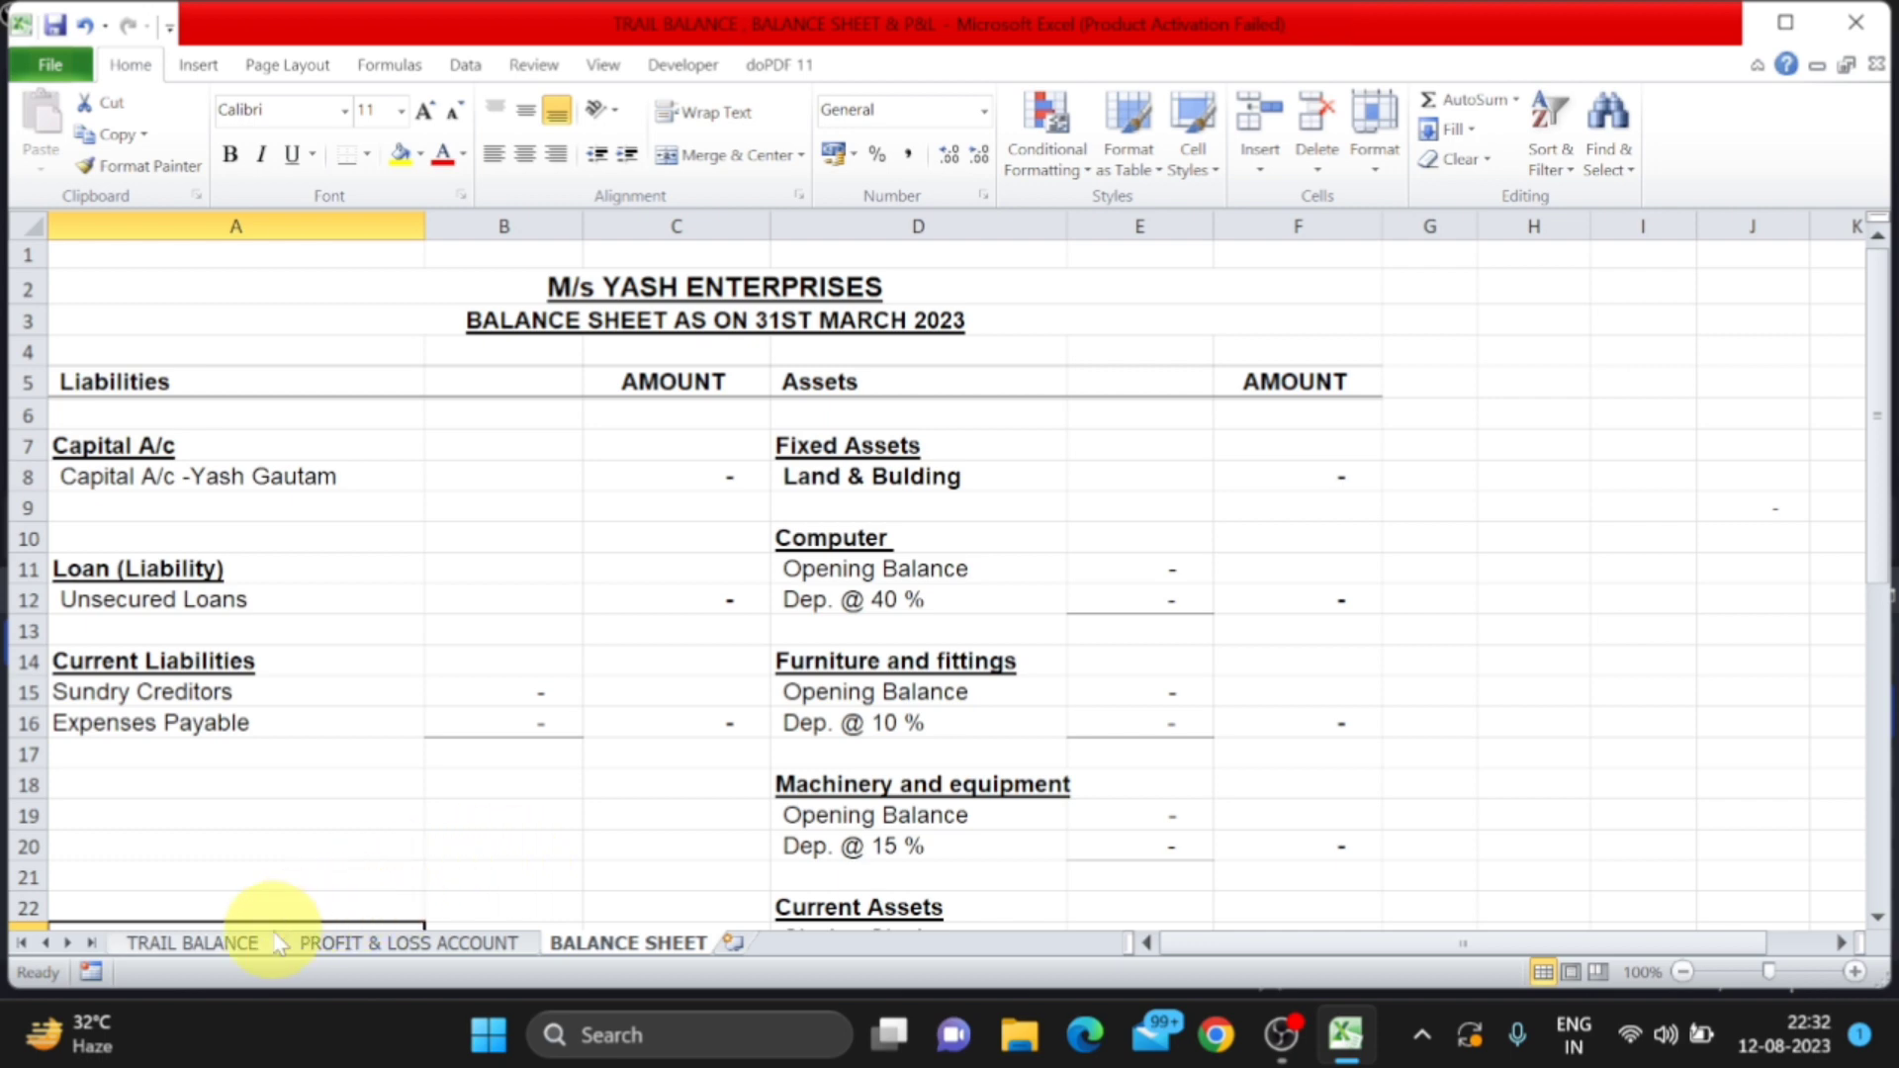
pyautogui.click(237, 943)
pyautogui.scroll(2, 415, 761)
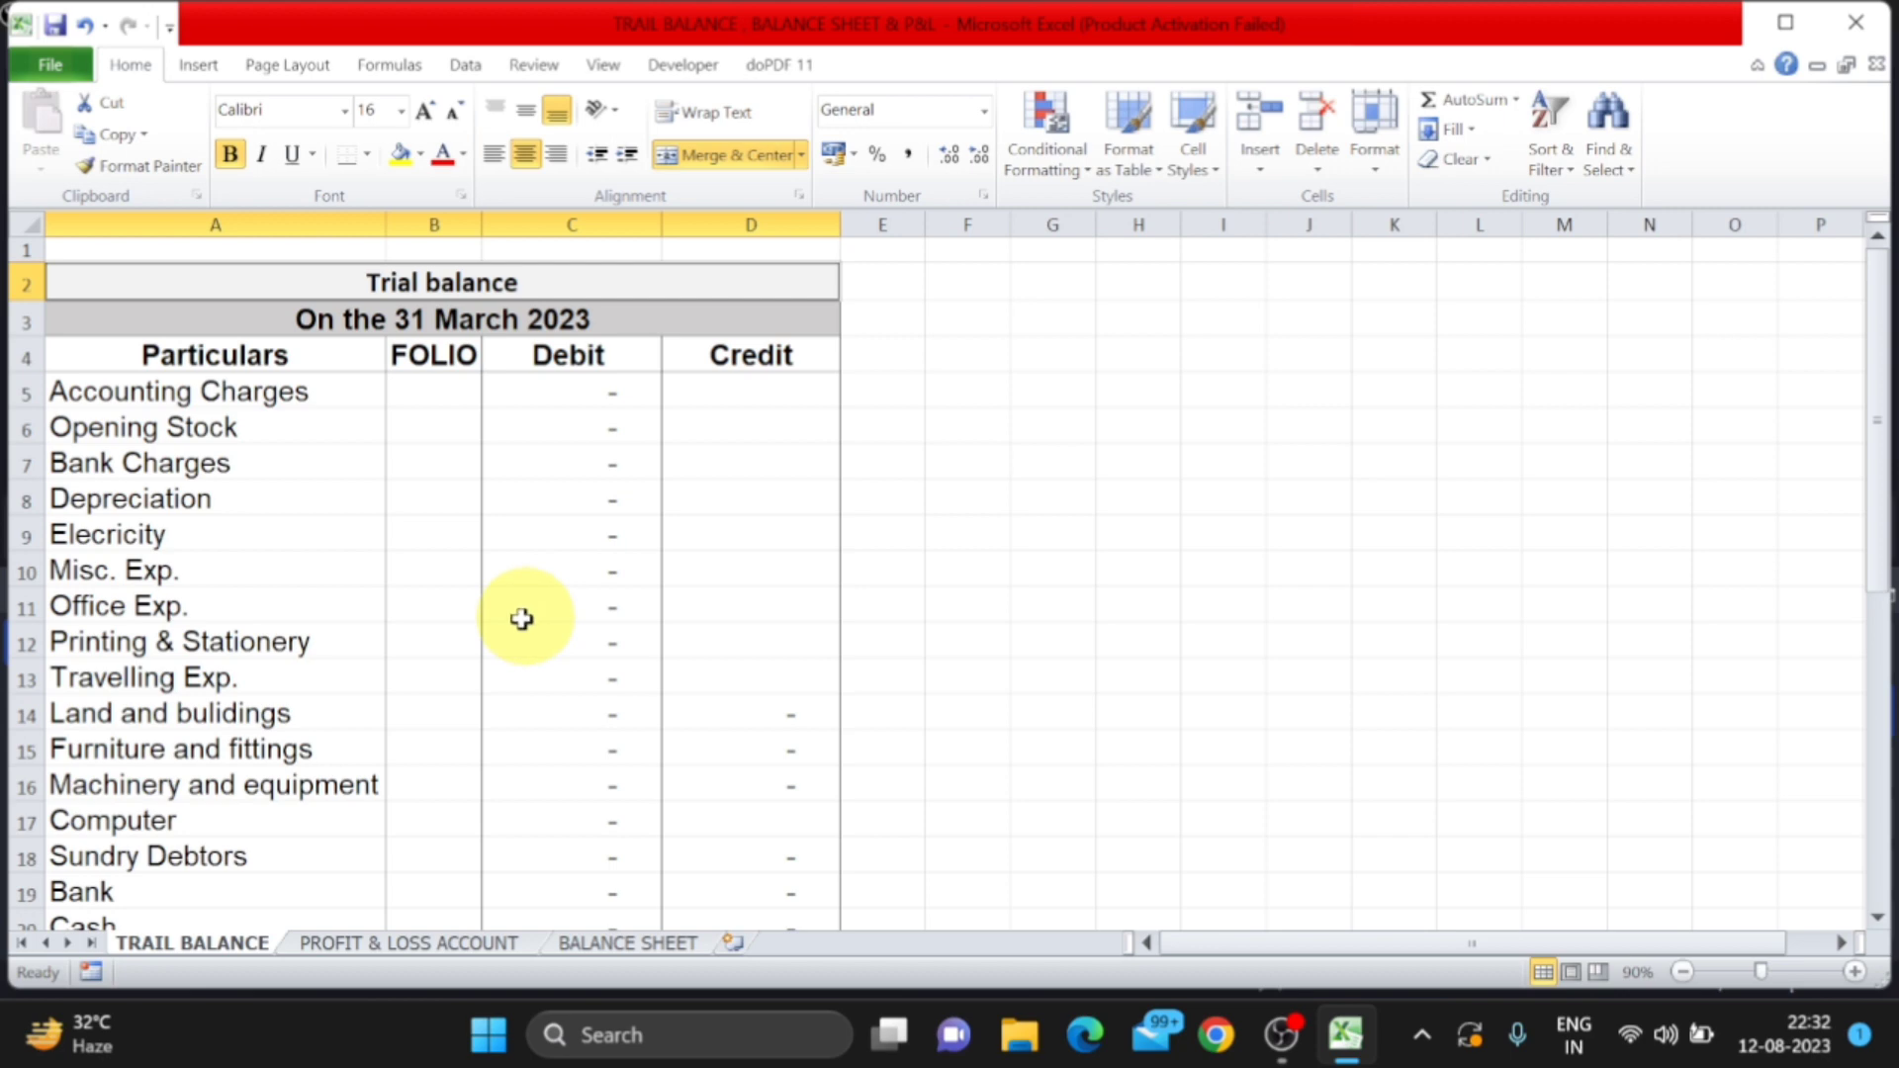
# Enter 24000 as the Accounting Charges debit in the trial balance and check that entry in the profit and loss account
pyautogui.click(219, 393)
pyautogui.click(621, 388)
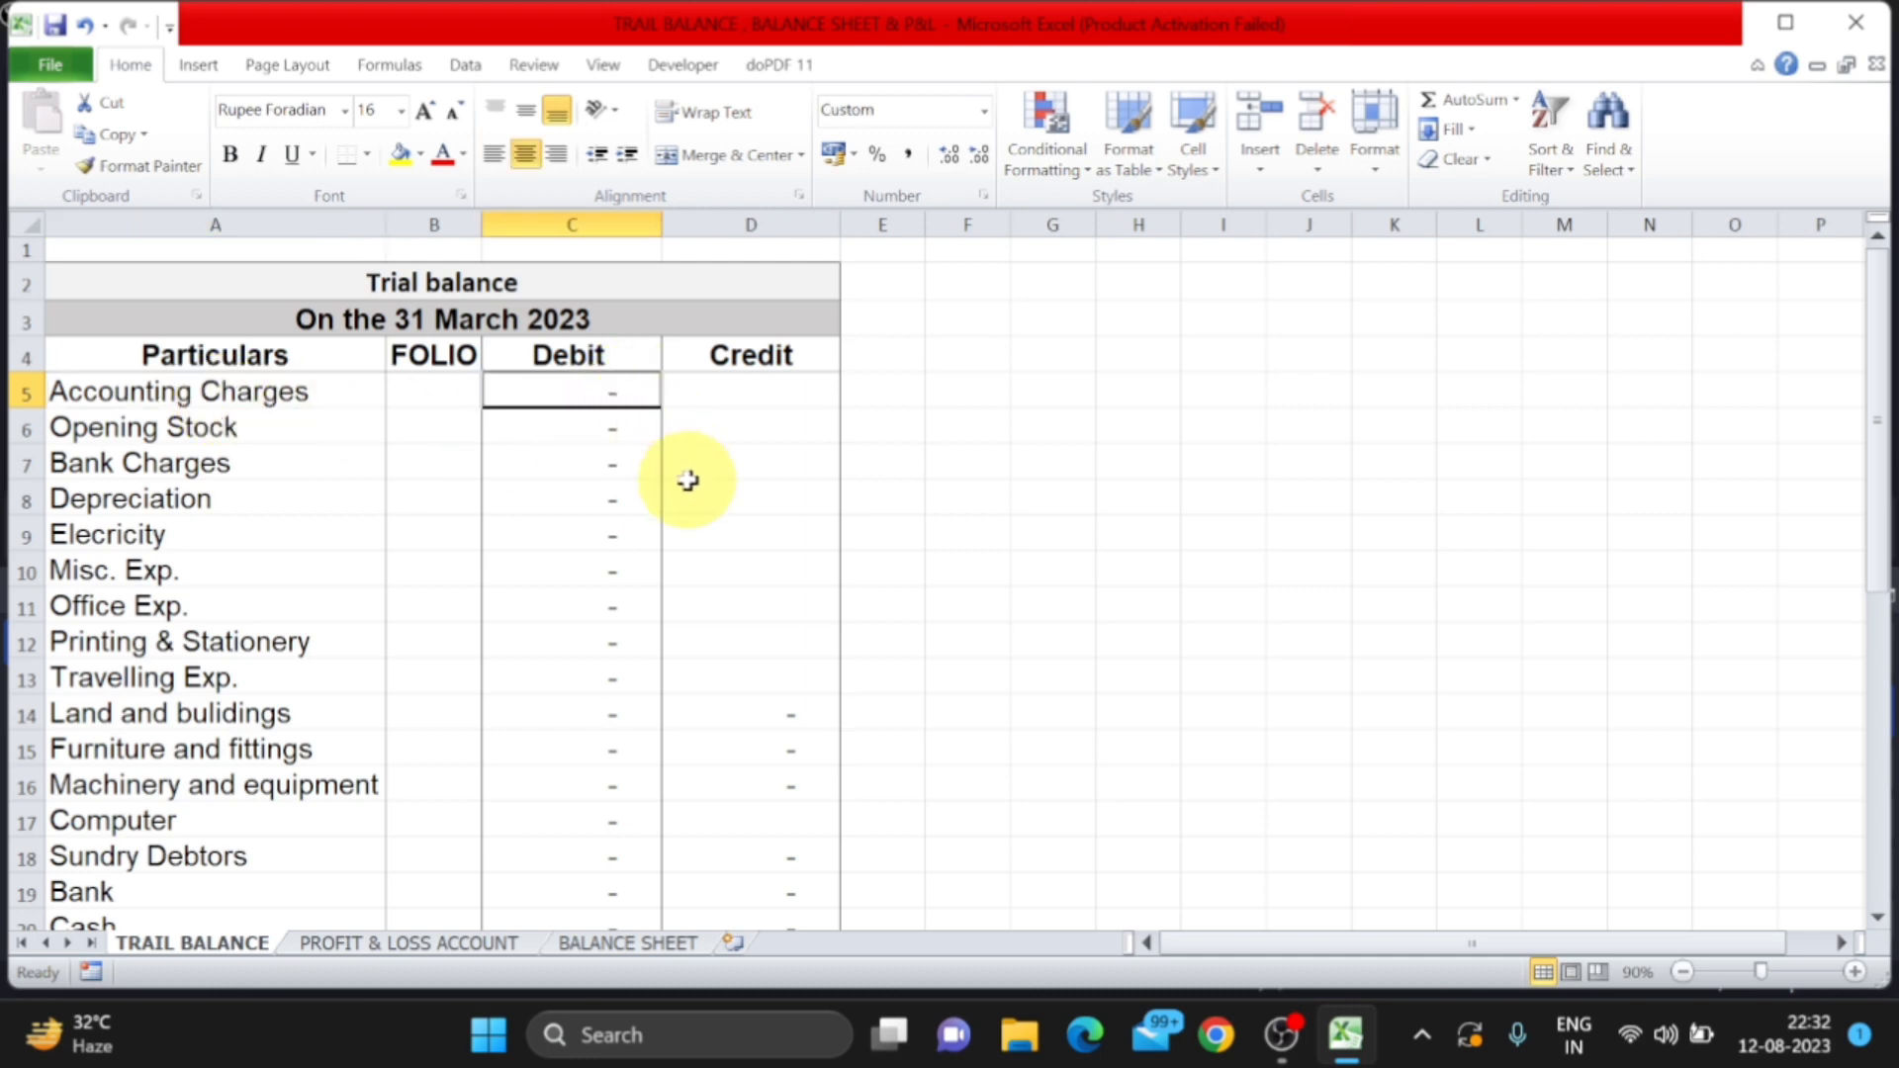
pyautogui.write('24000')
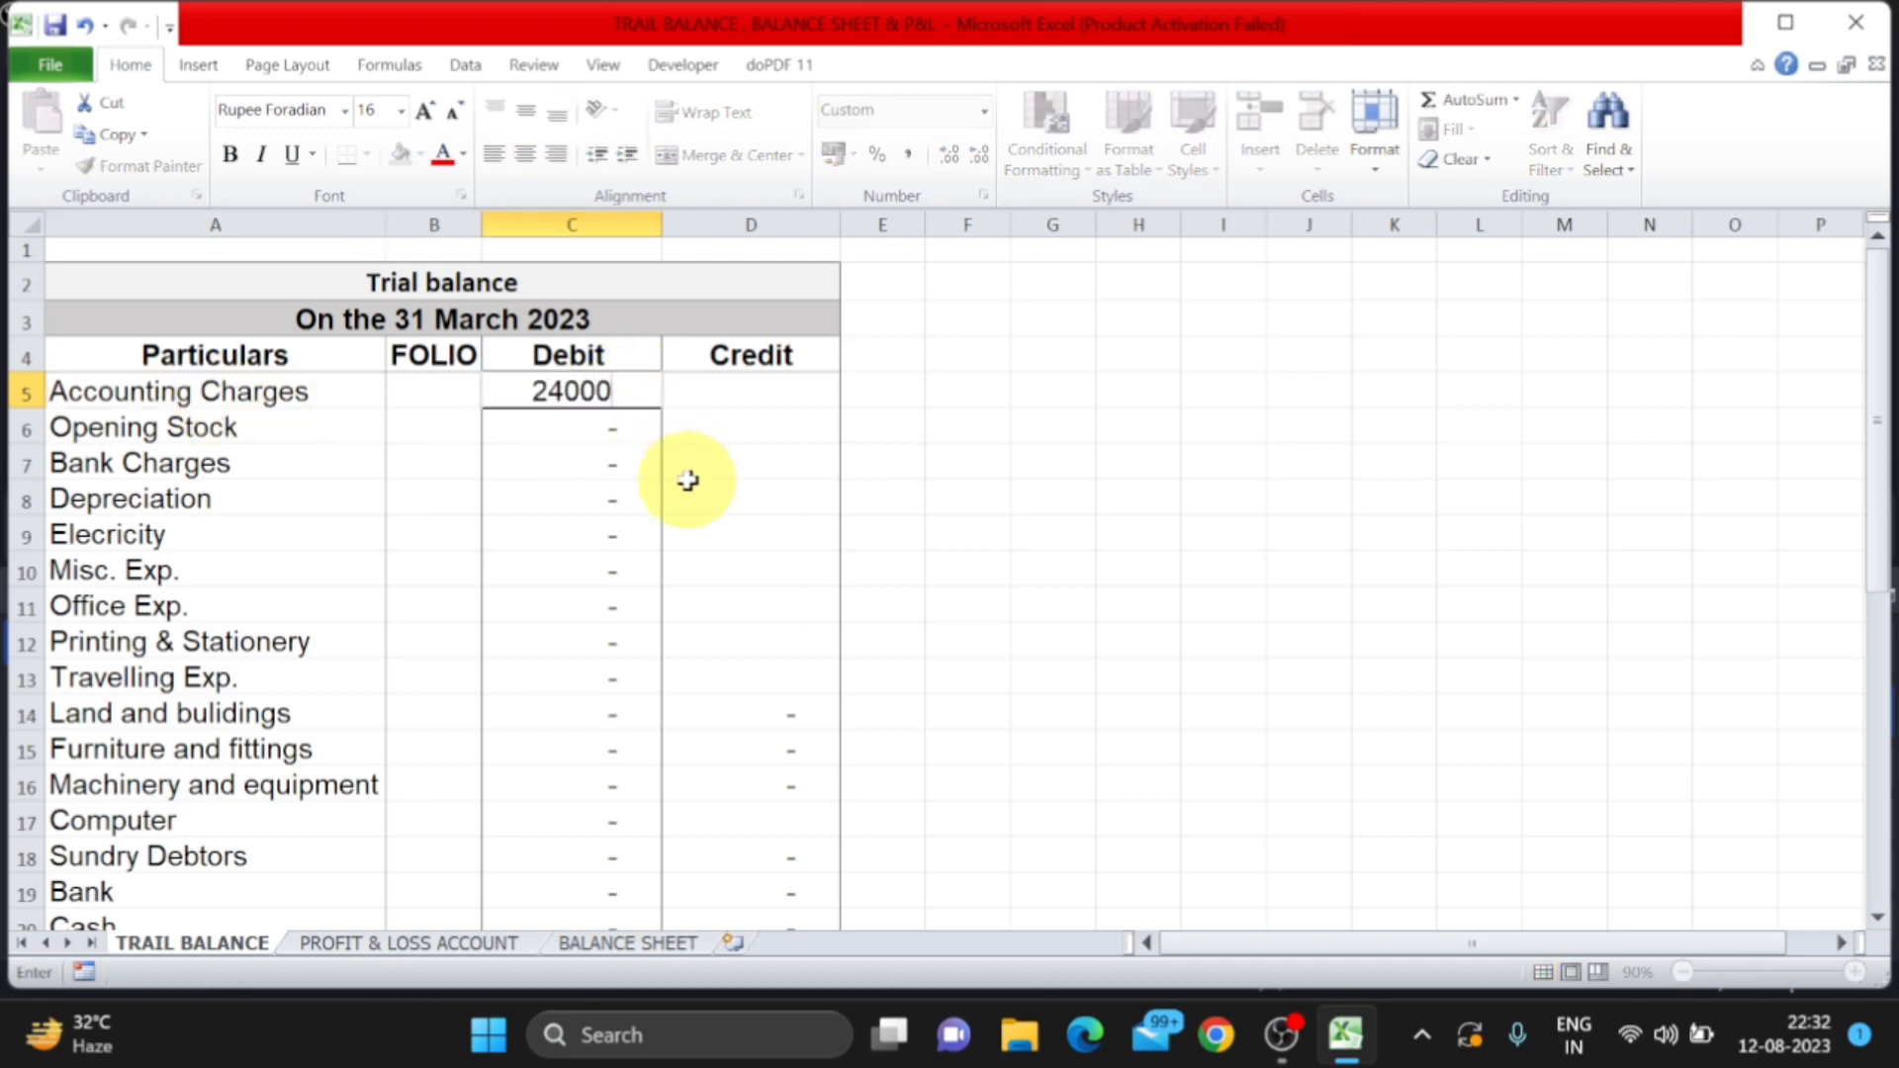
pyautogui.press('Return')
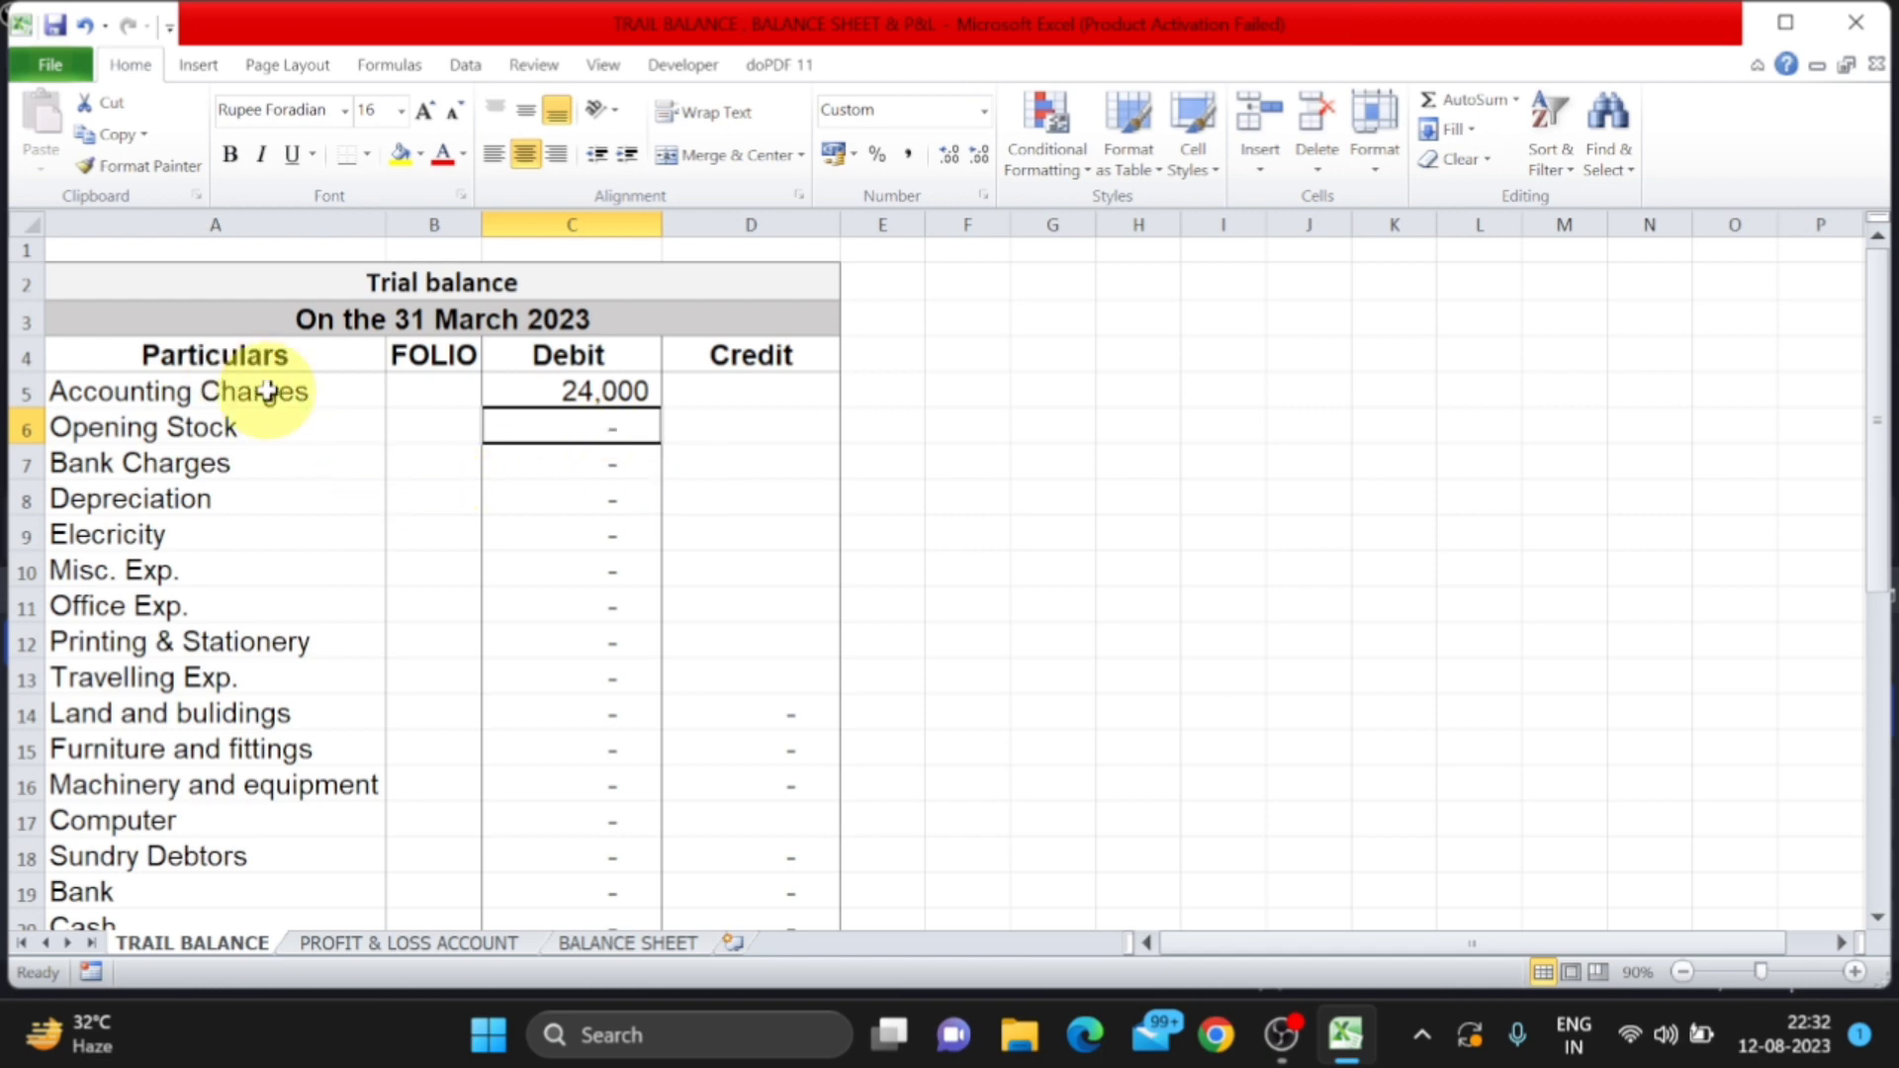
pyautogui.click(441, 942)
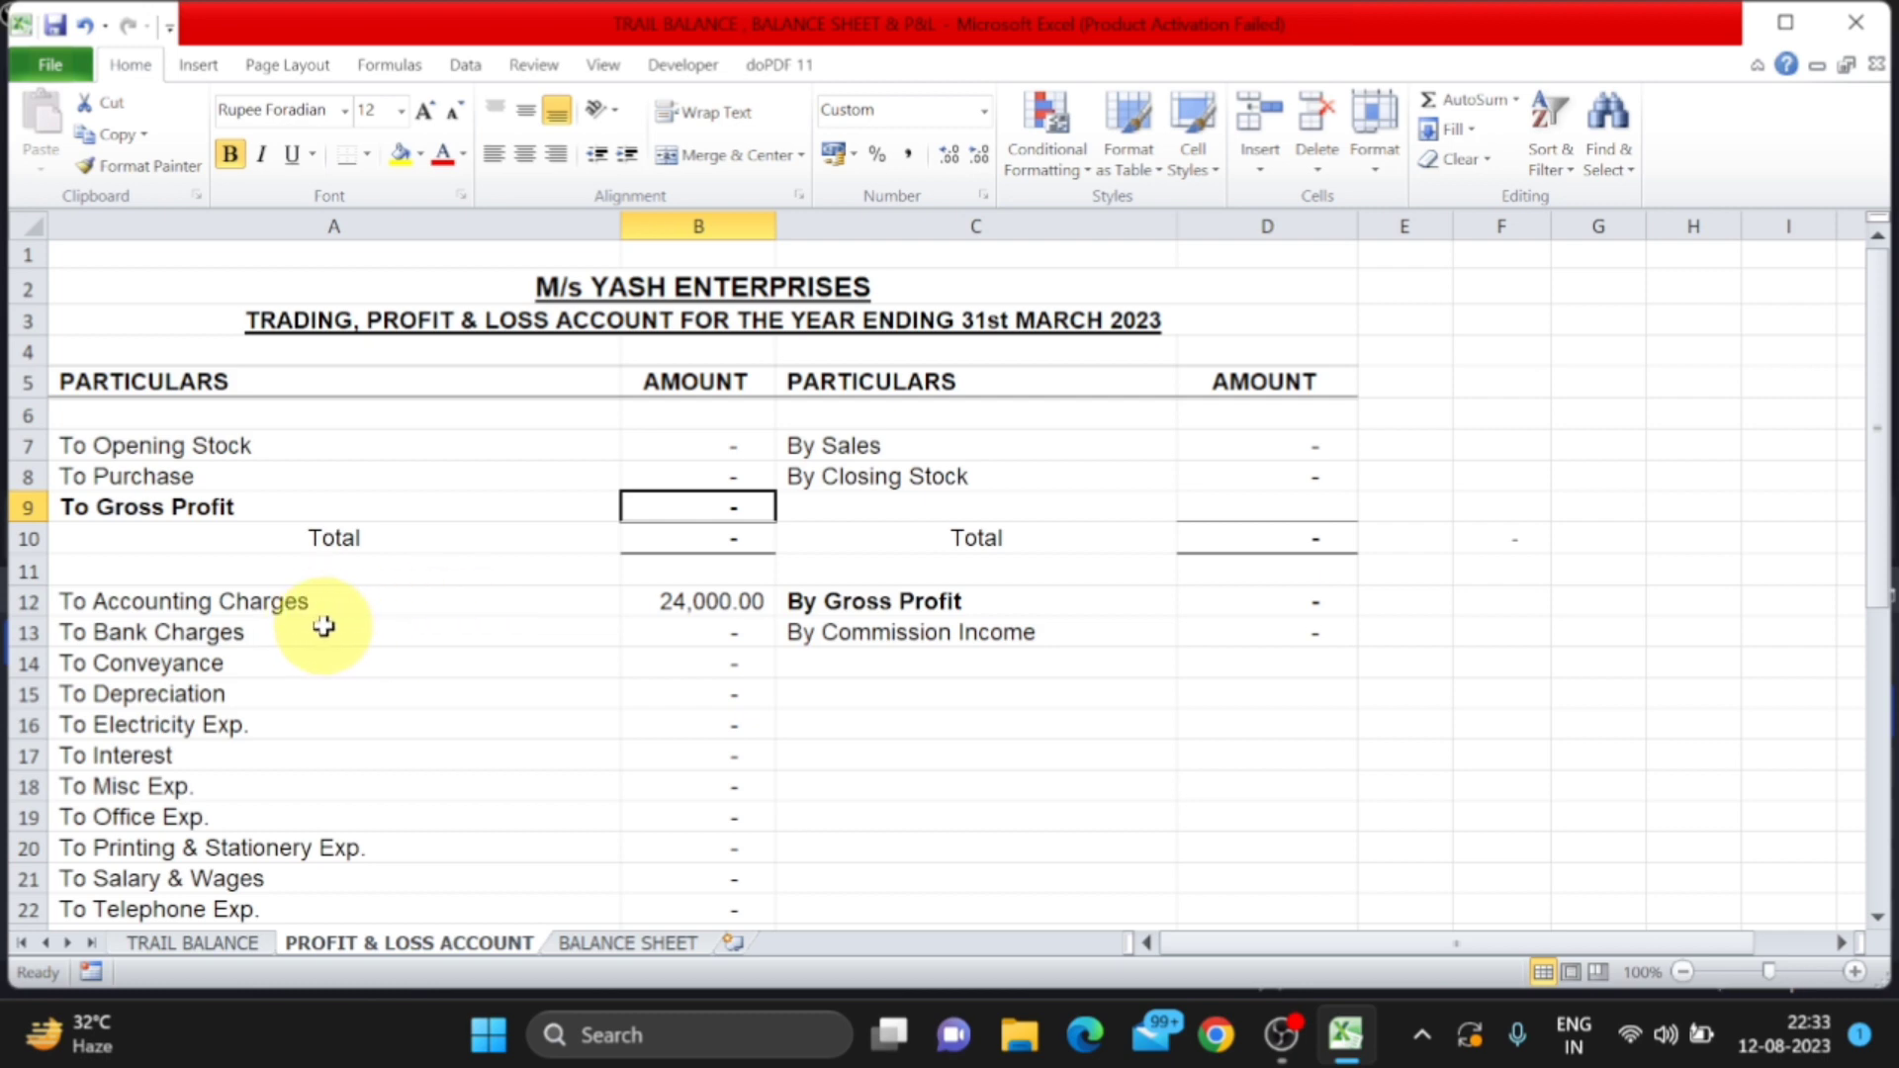
pyautogui.click(725, 607)
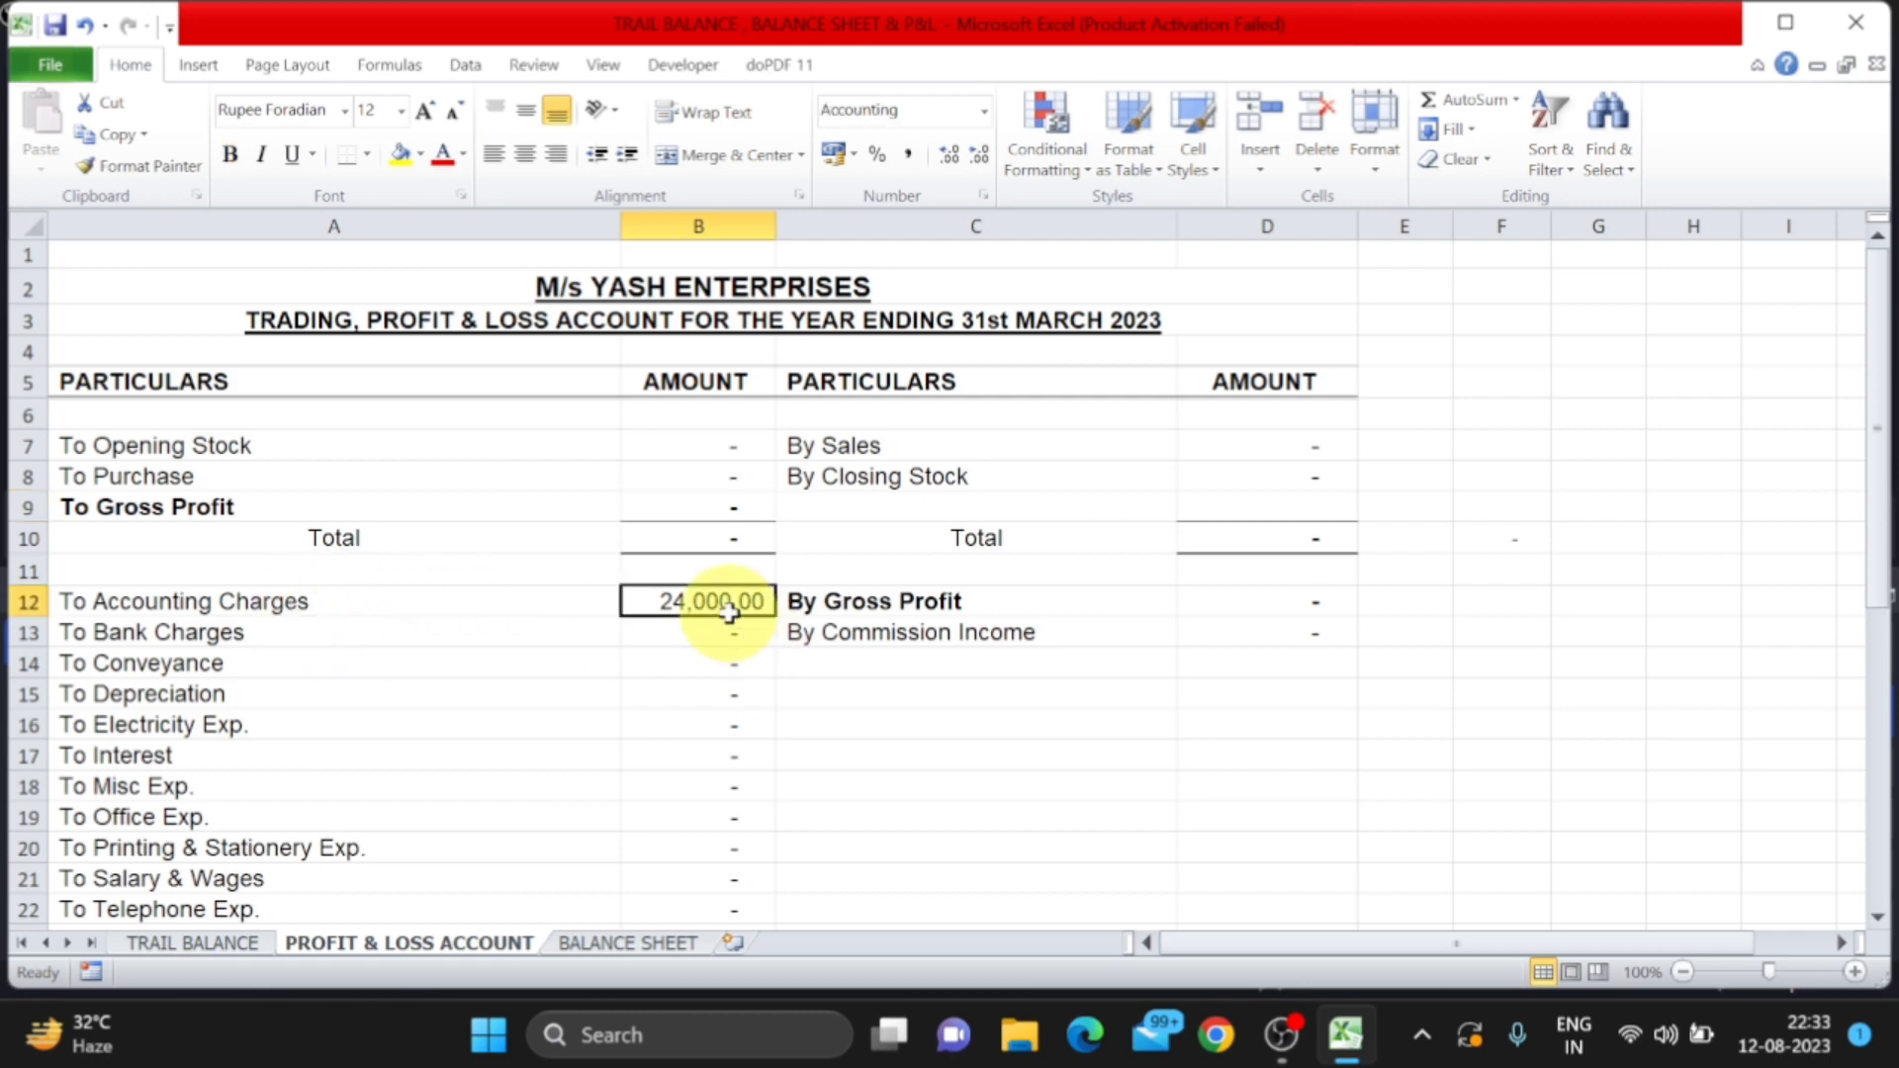
pyautogui.click(194, 943)
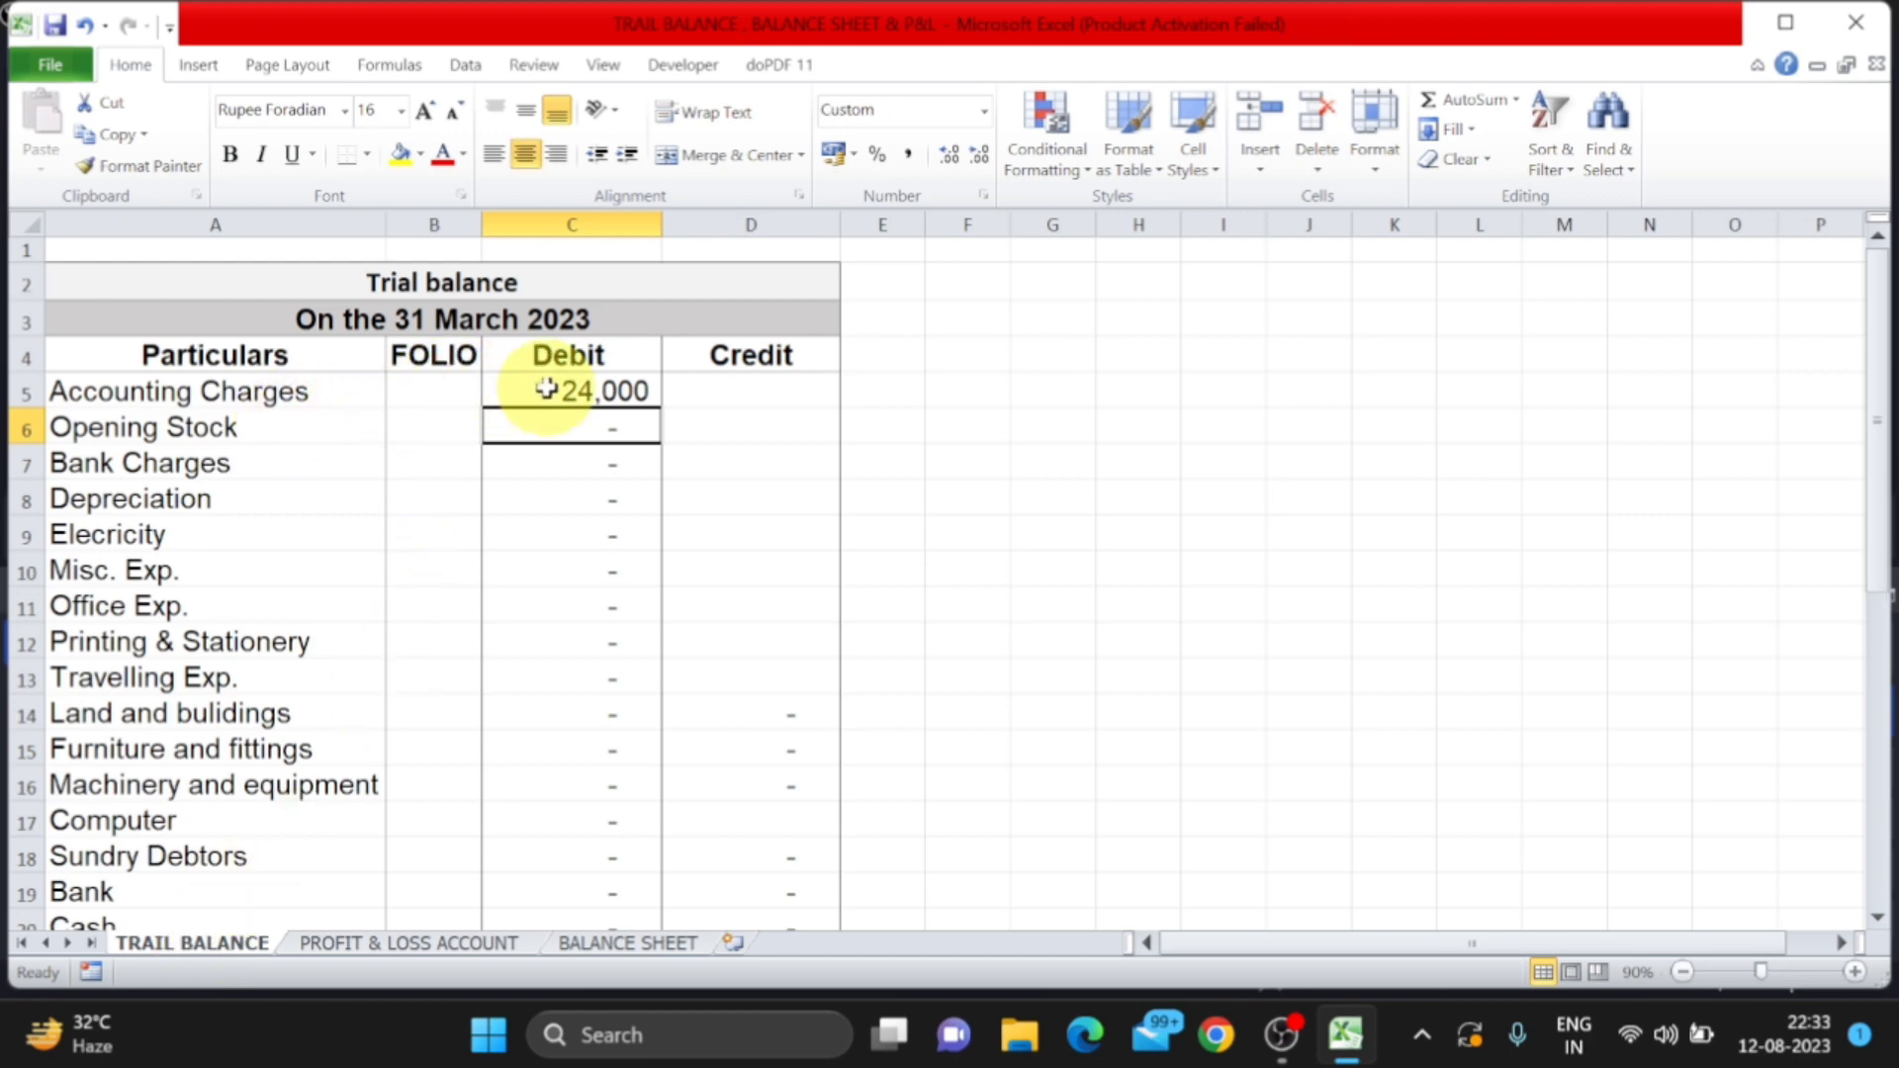
pyautogui.click(458, 942)
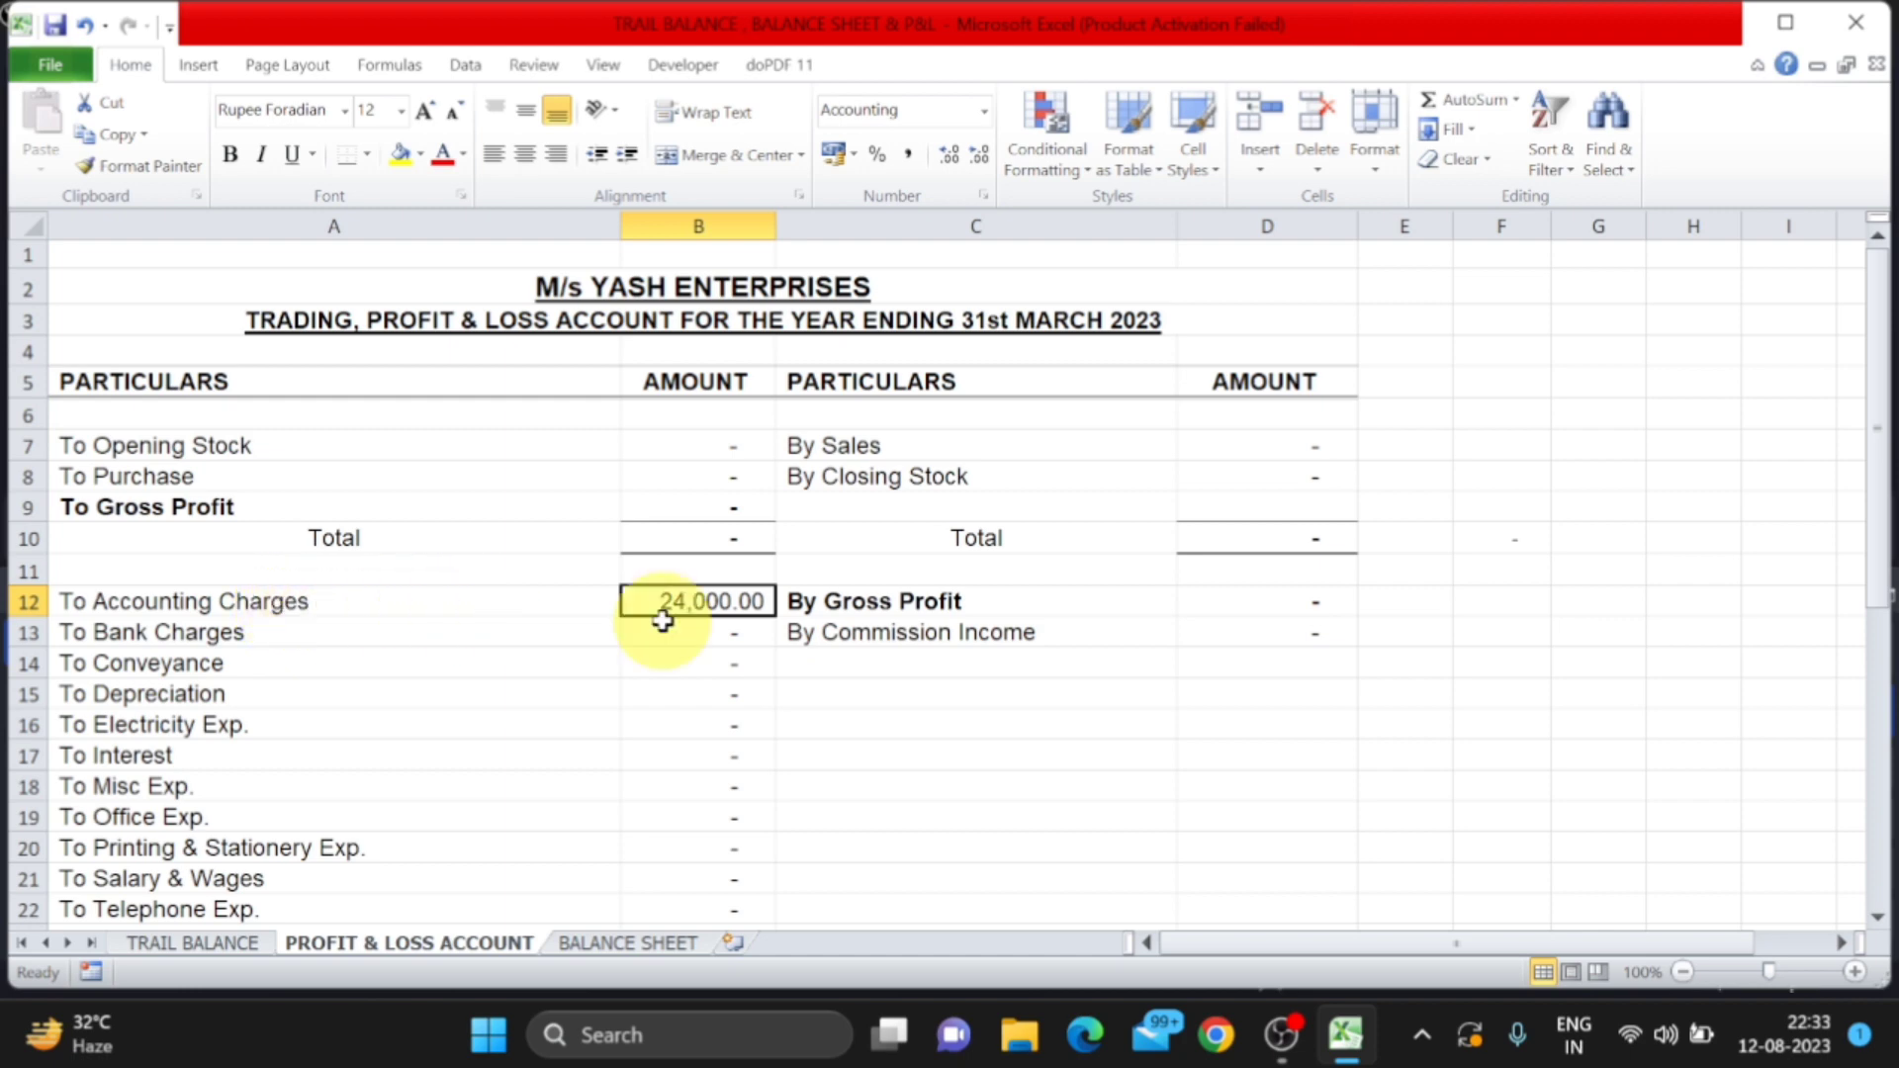
# Enter 1500 as the Bank Charges debit in the trial balance and check that entry in the profit and loss account
pyautogui.click(188, 939)
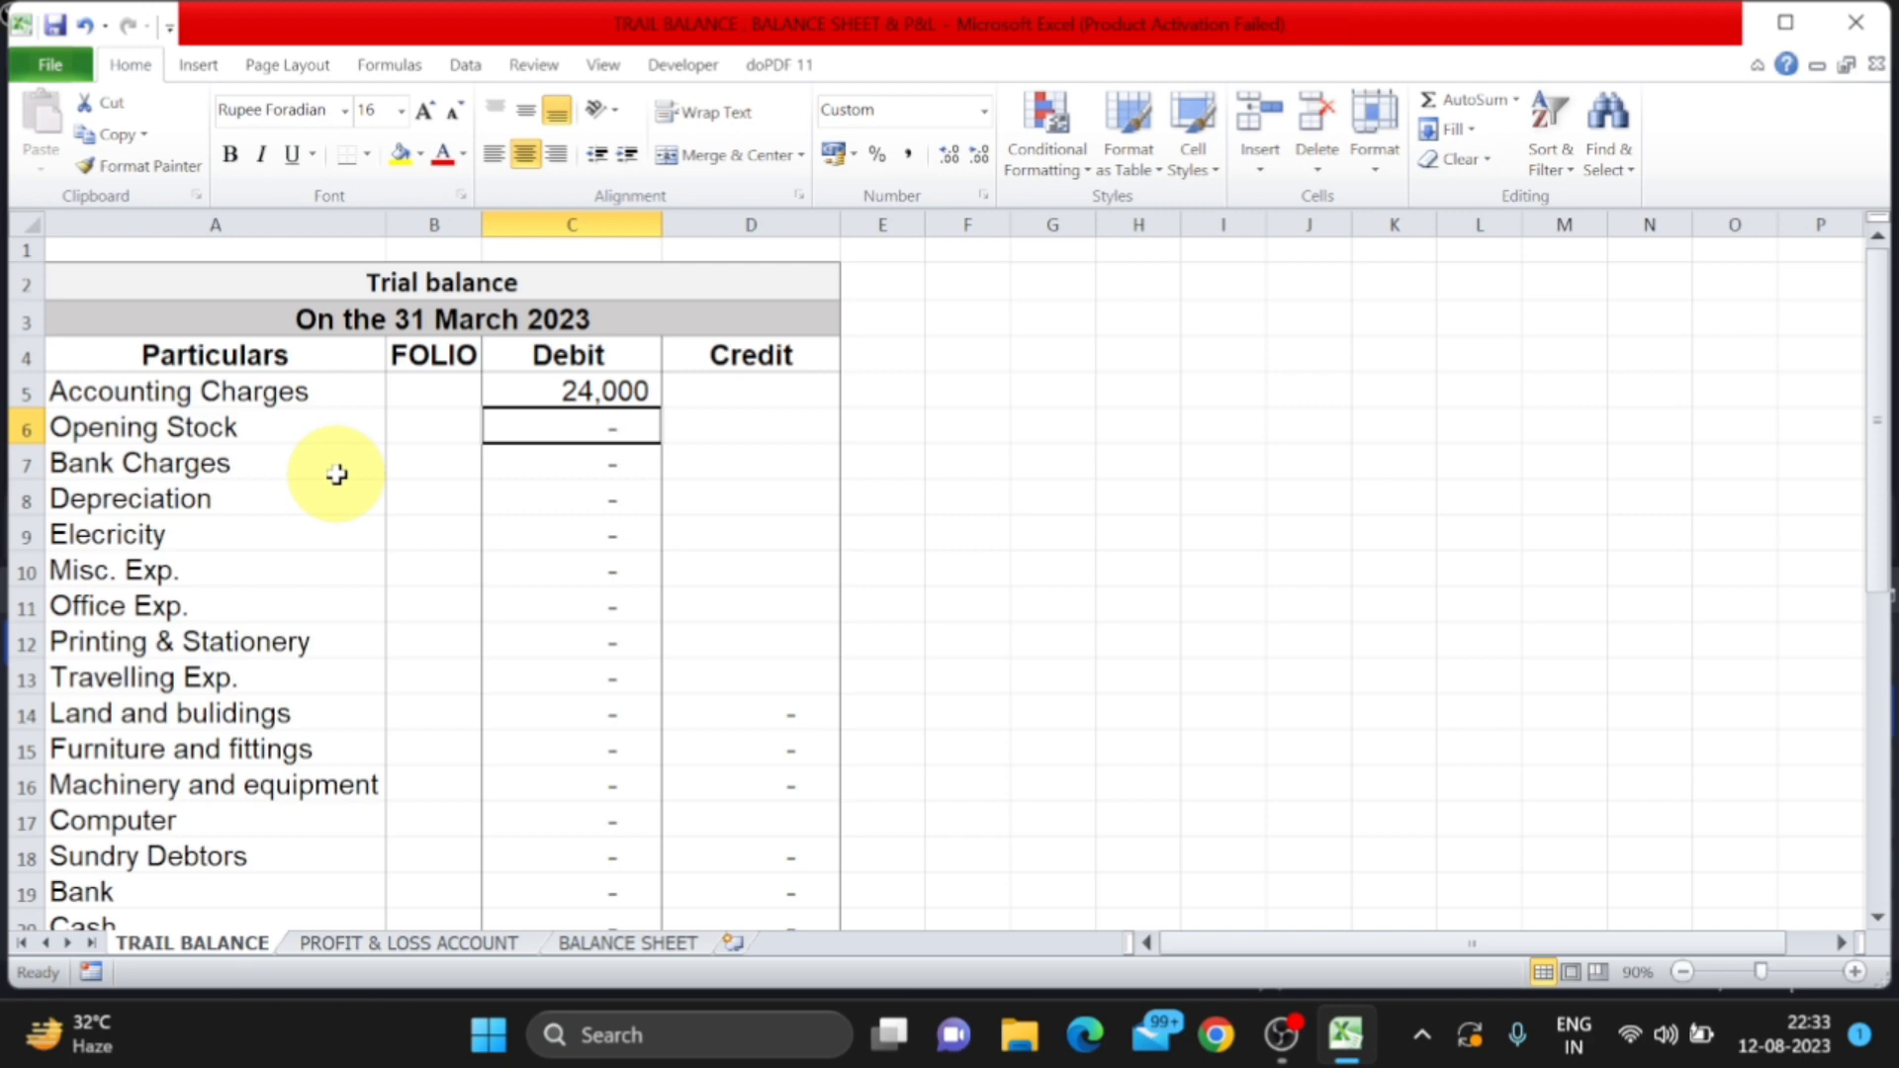
pyautogui.click(567, 472)
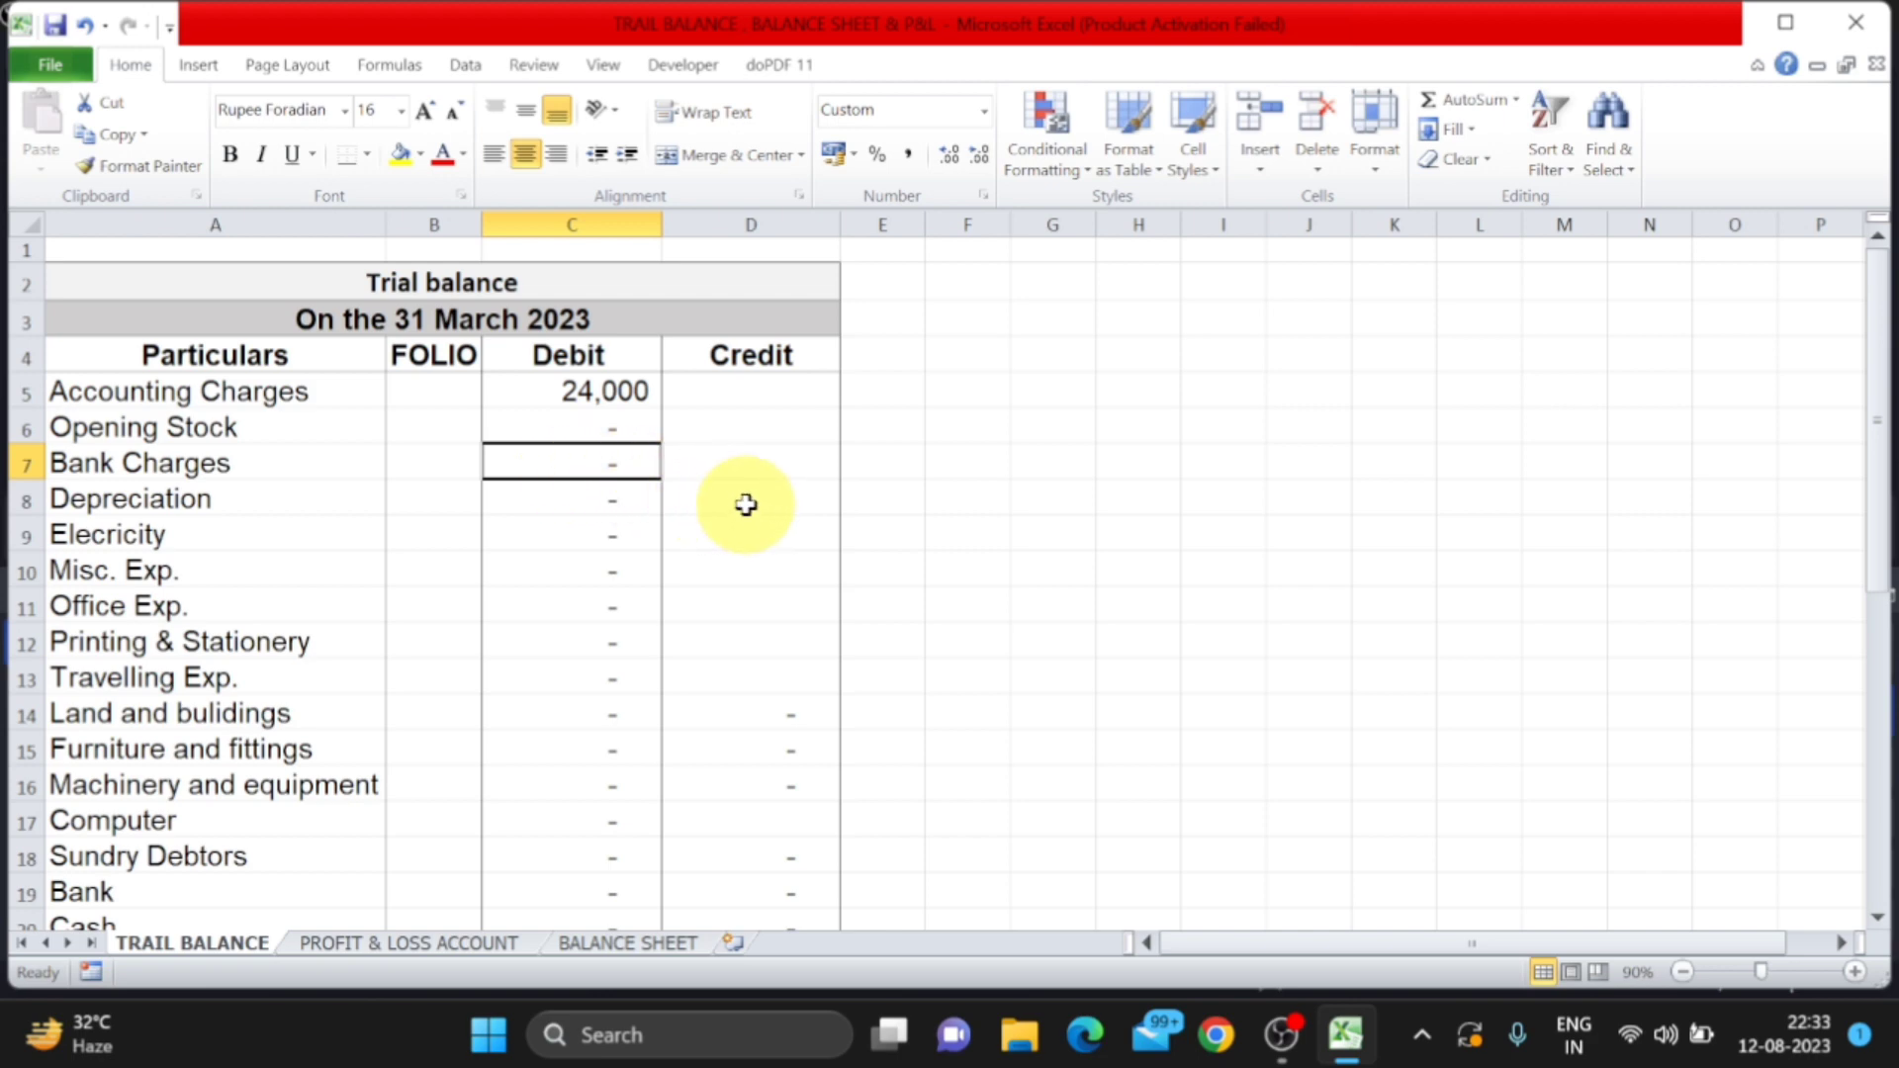
pyautogui.write('1500')
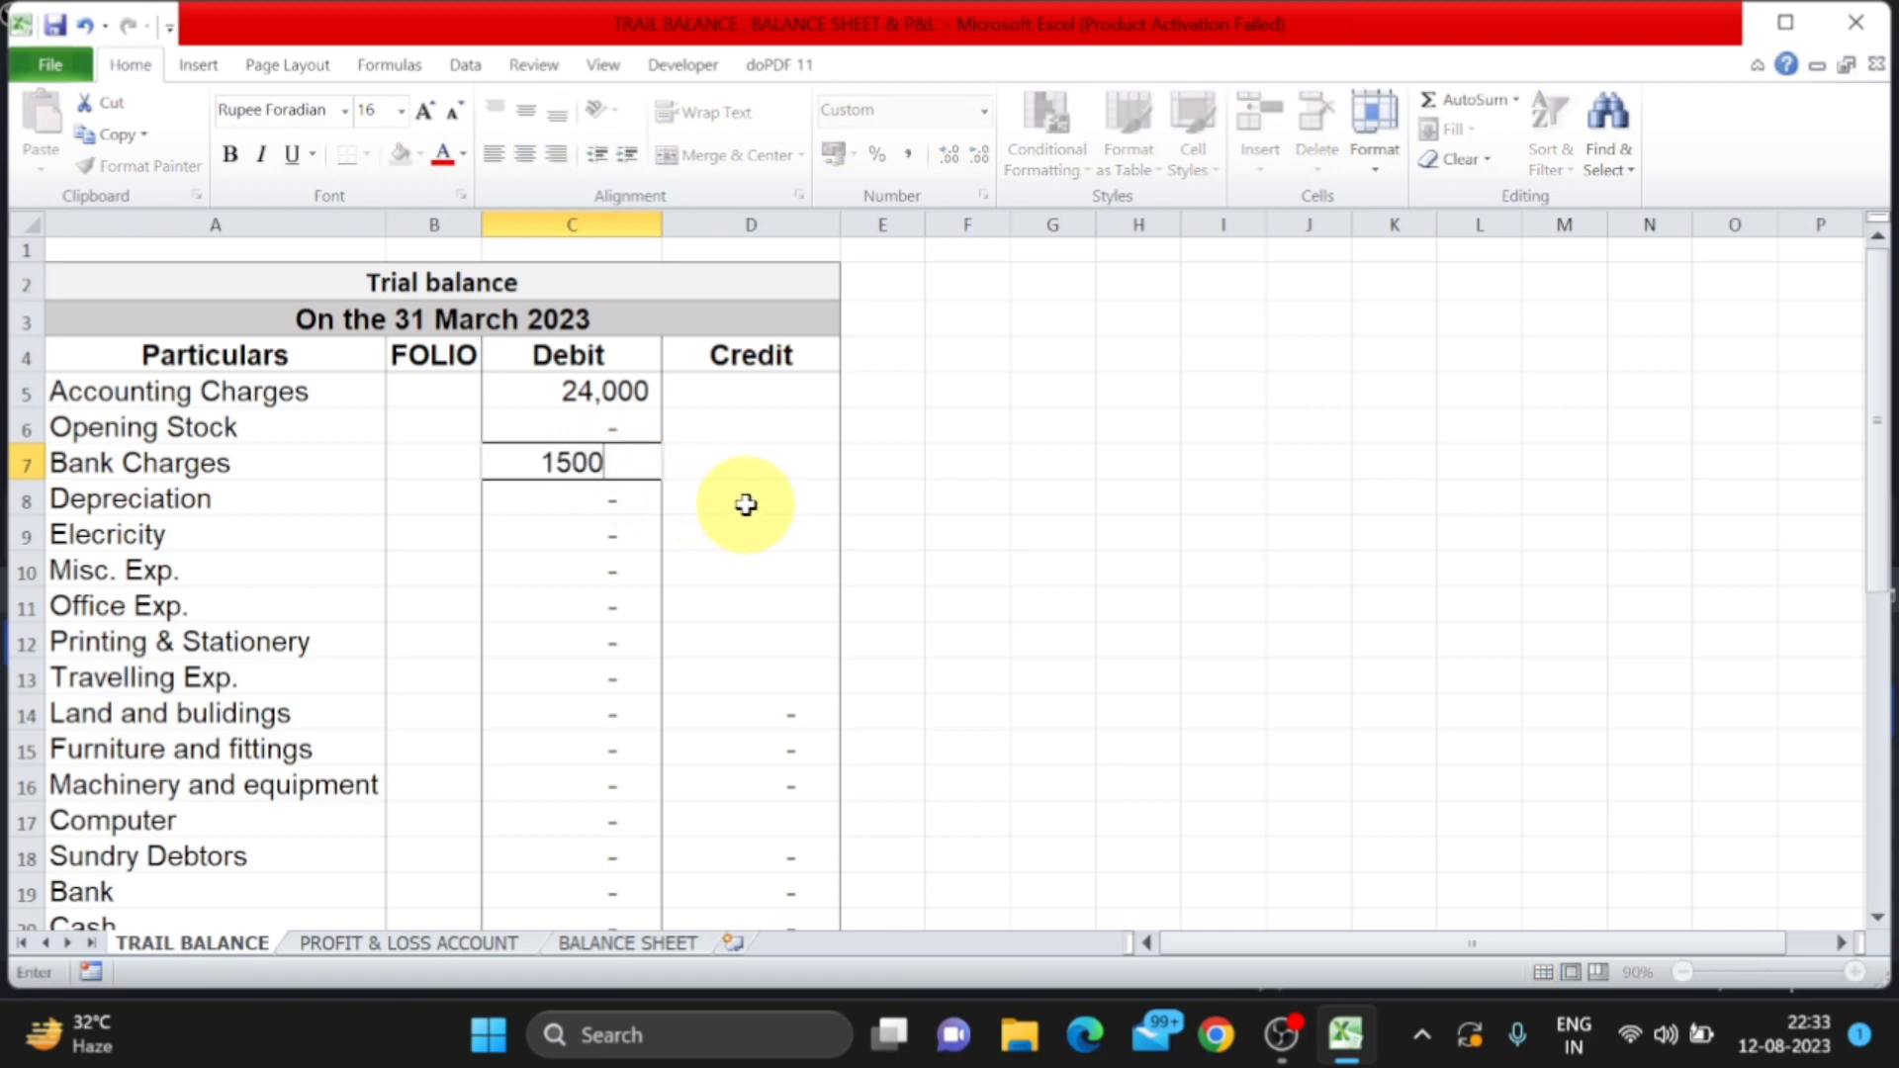
pyautogui.press('Return')
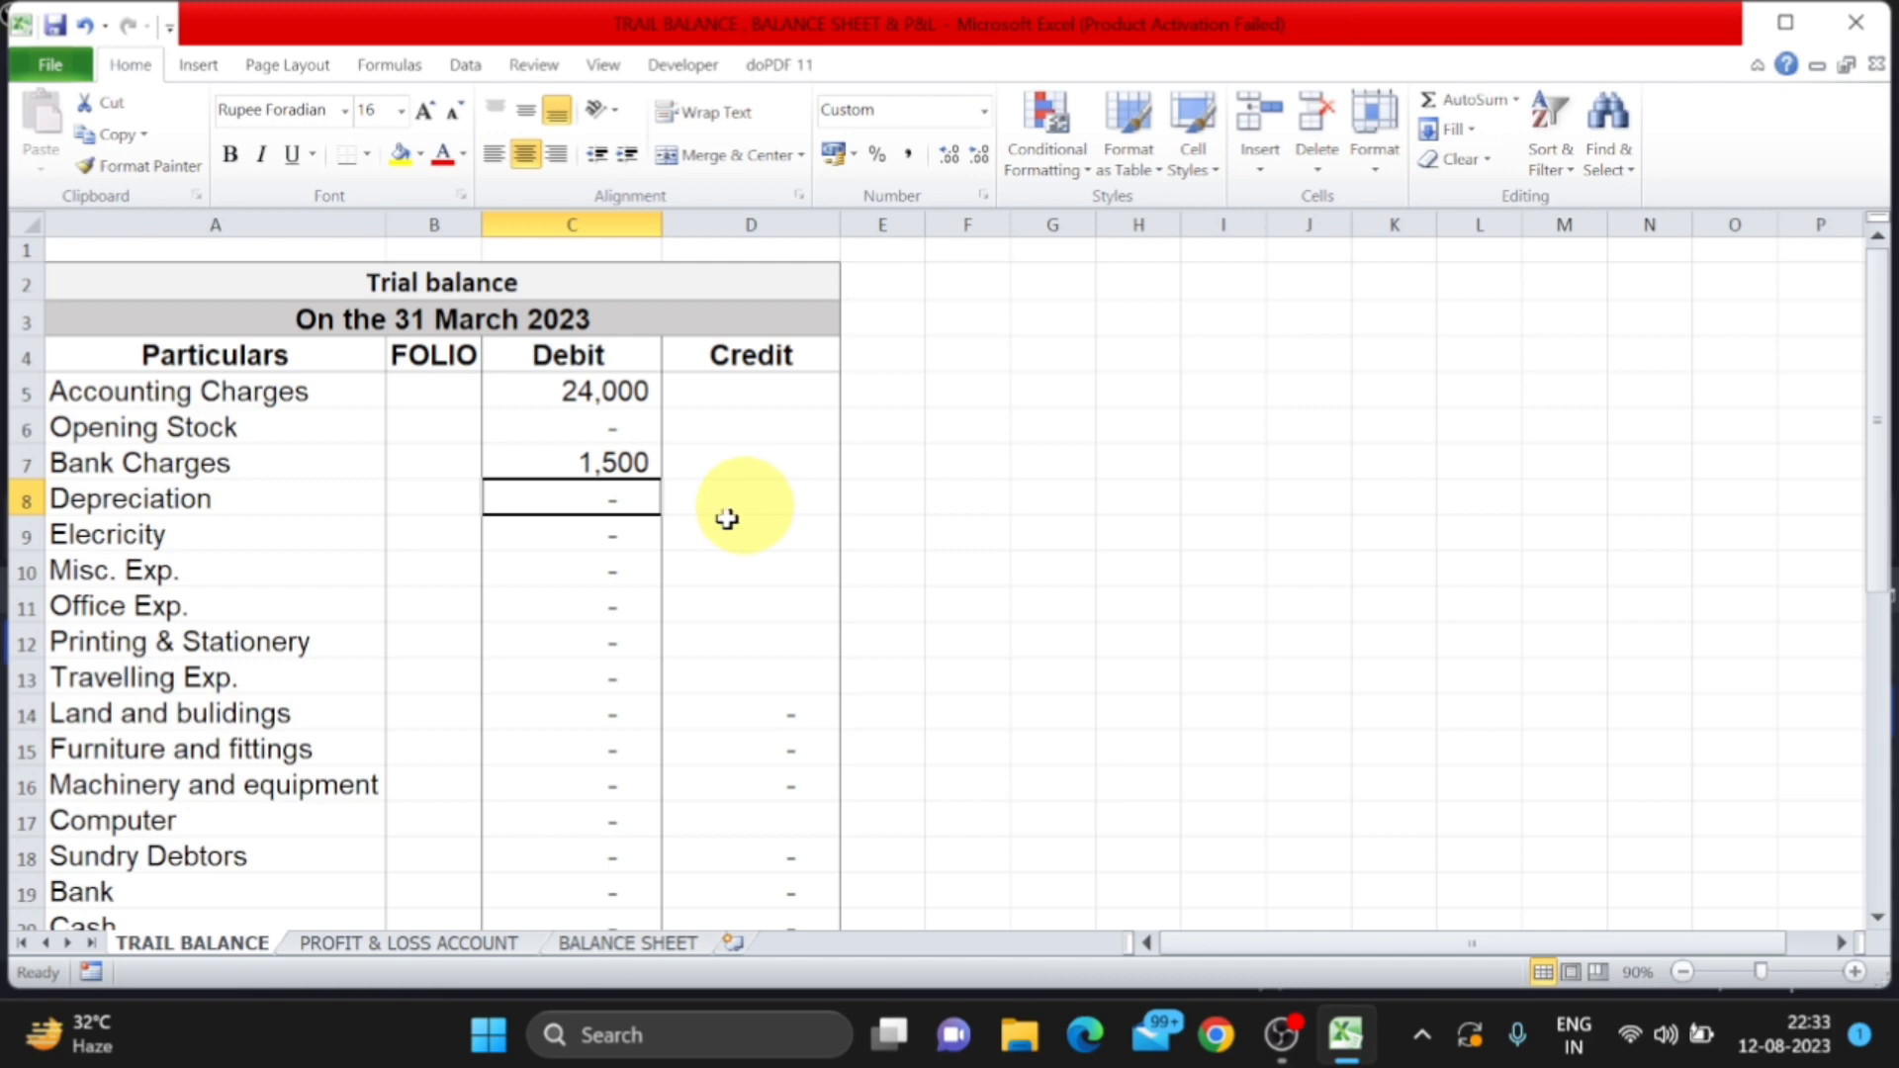
pyautogui.click(457, 945)
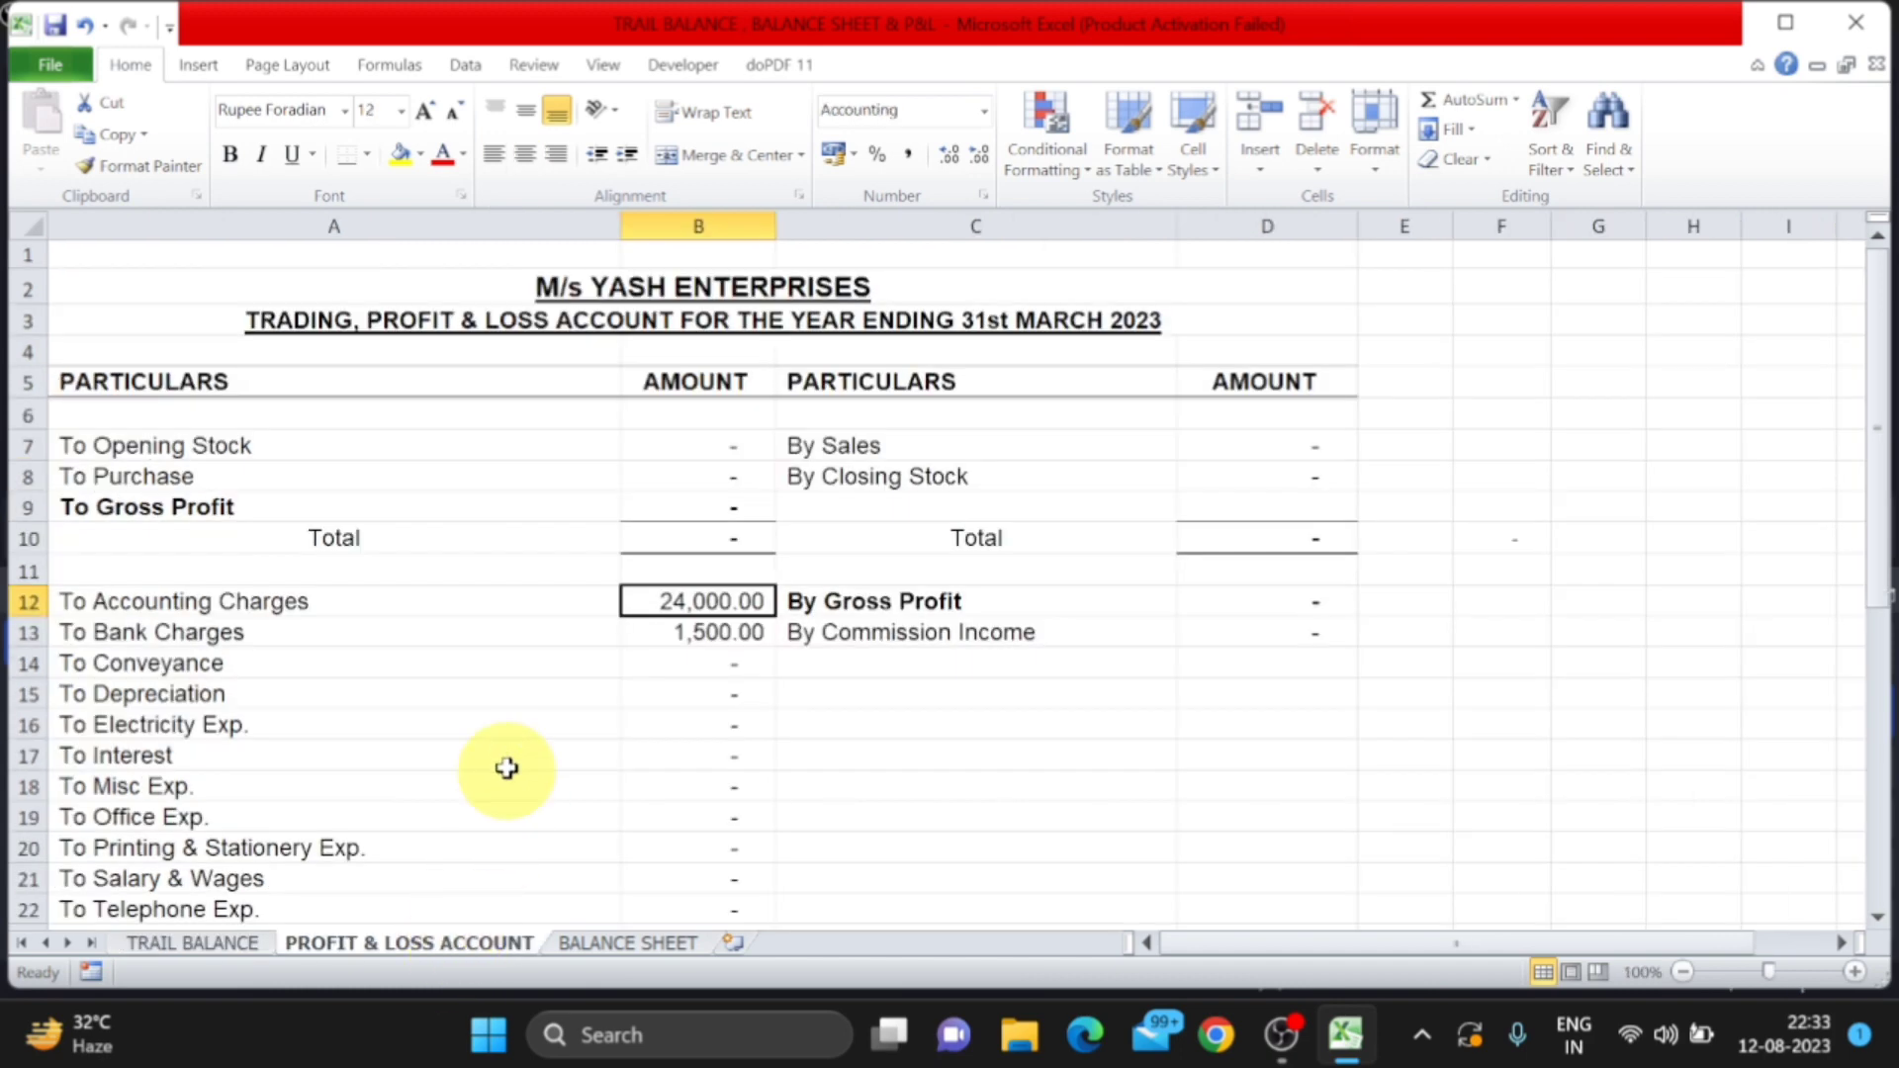
pyautogui.click(311, 641)
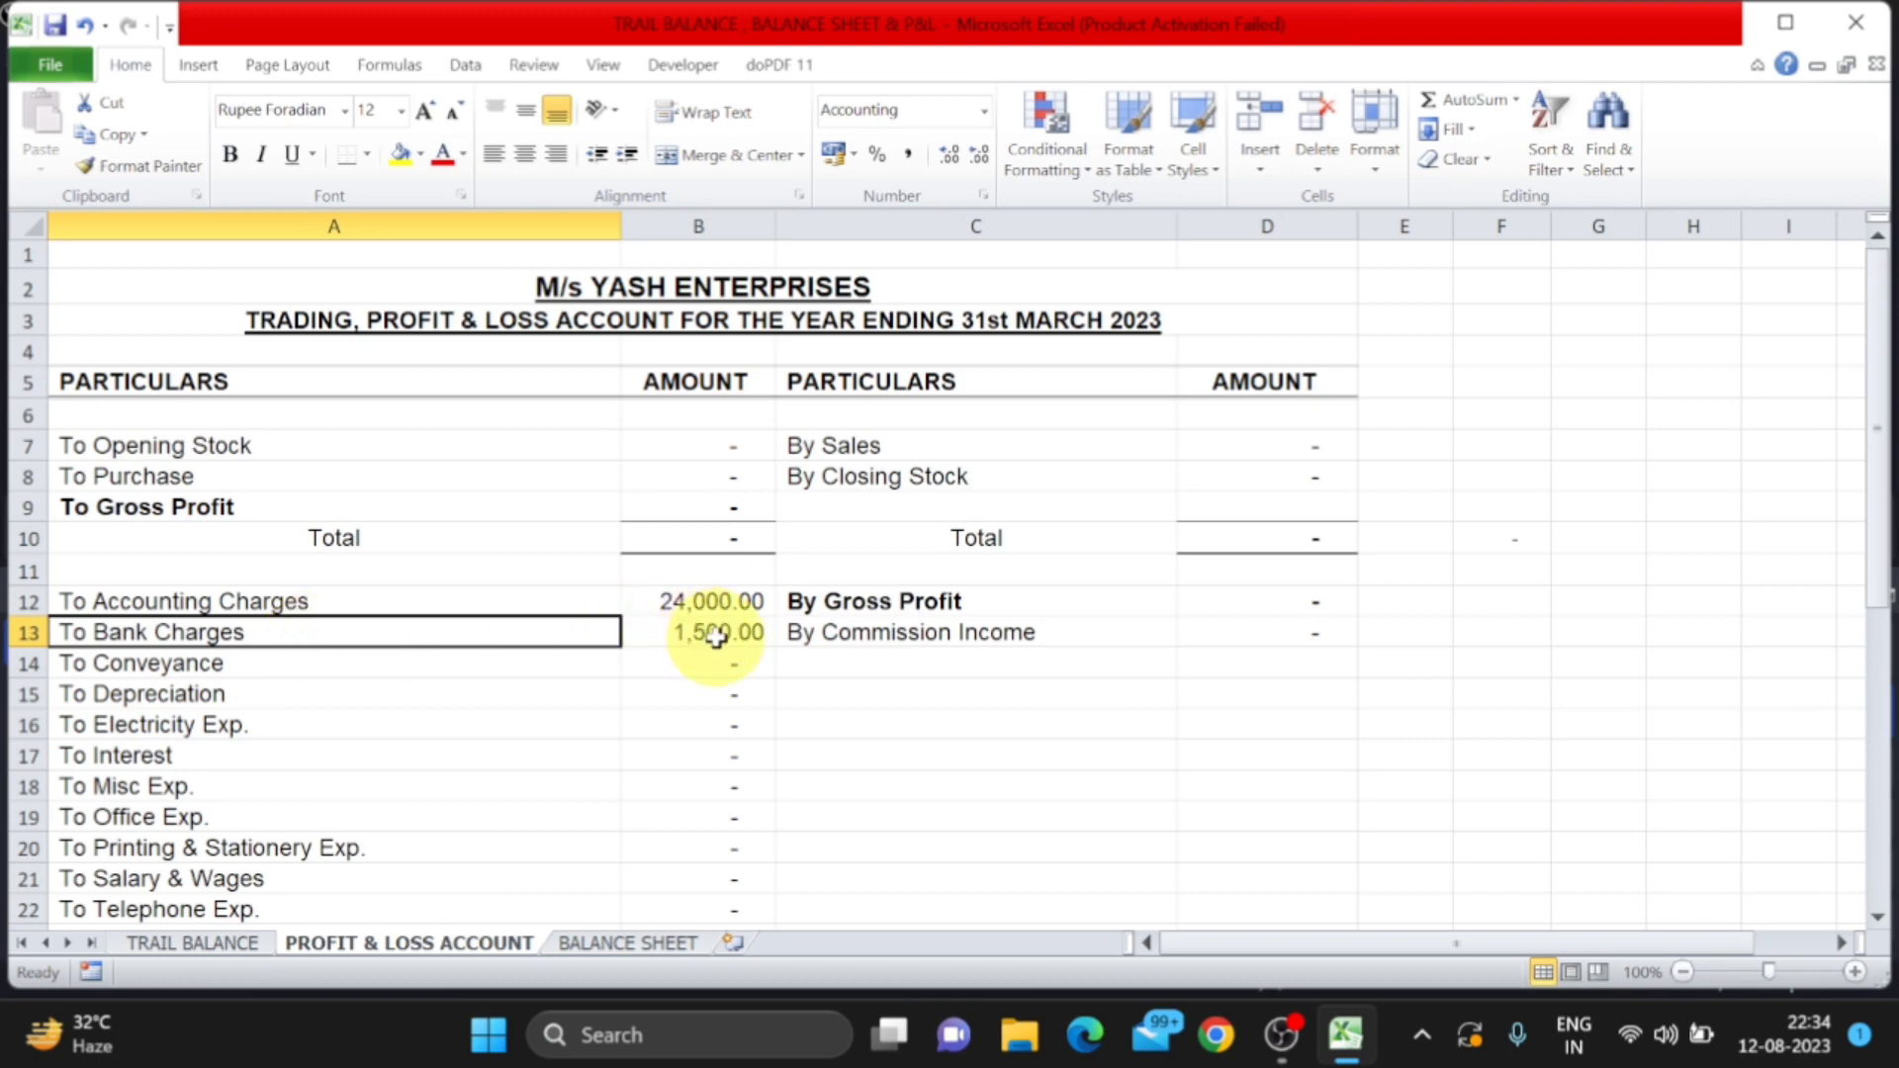
# Examine the balance sheet's land and building amount and the depreciation rates for computer, furniture and machinery
pyautogui.click(203, 942)
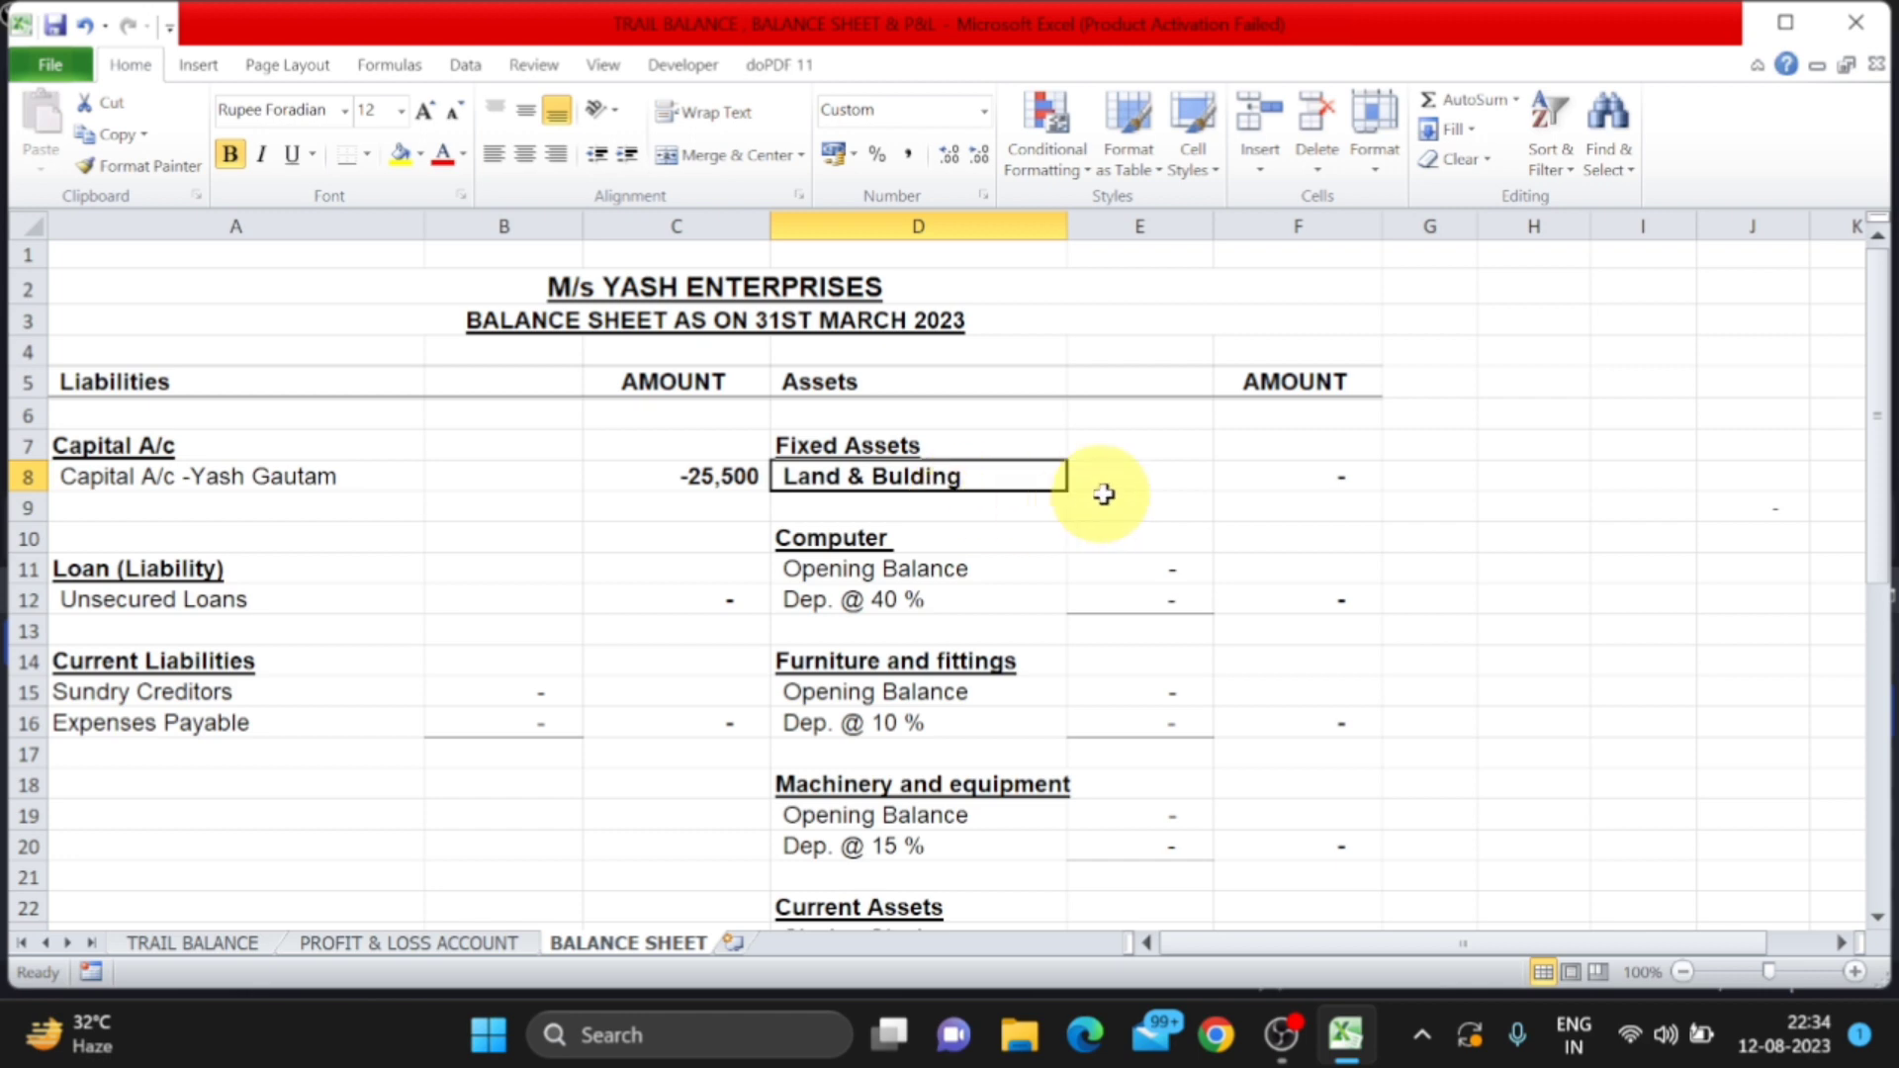
pyautogui.click(1306, 479)
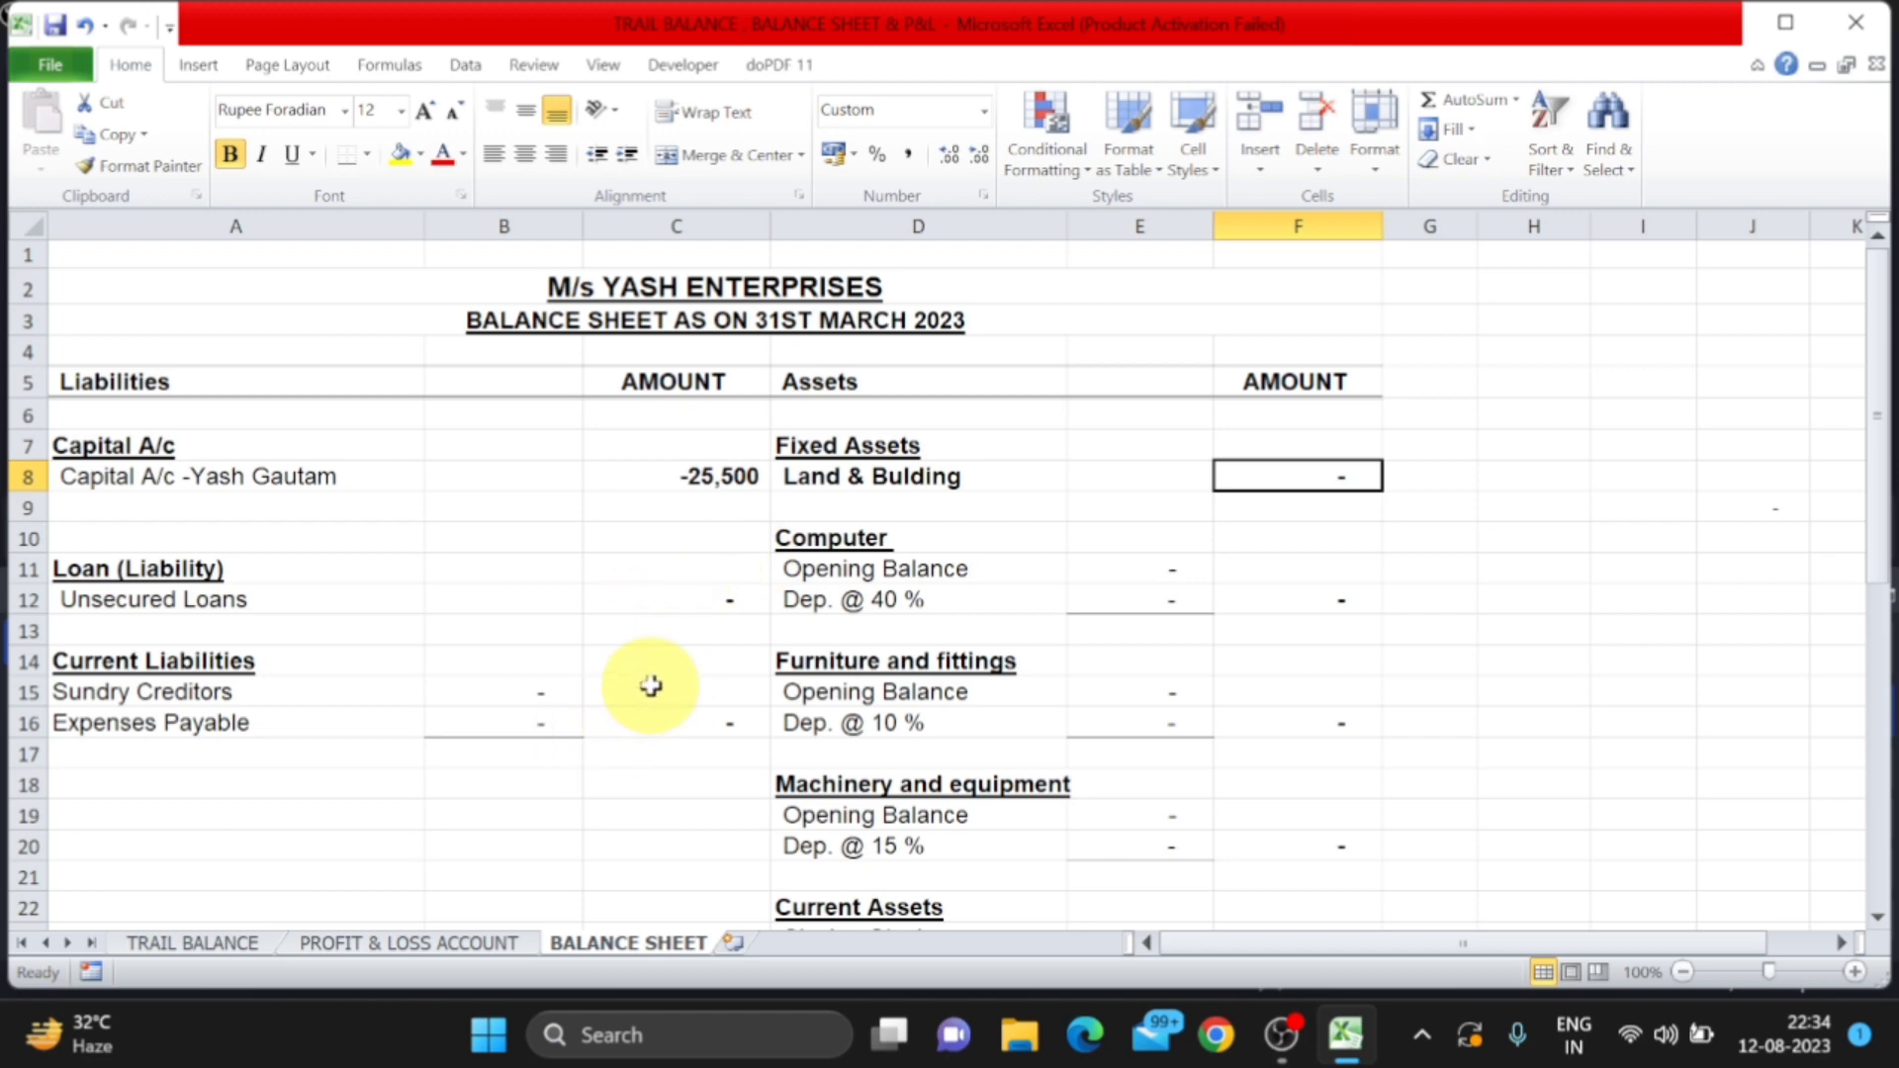
pyautogui.click(875, 542)
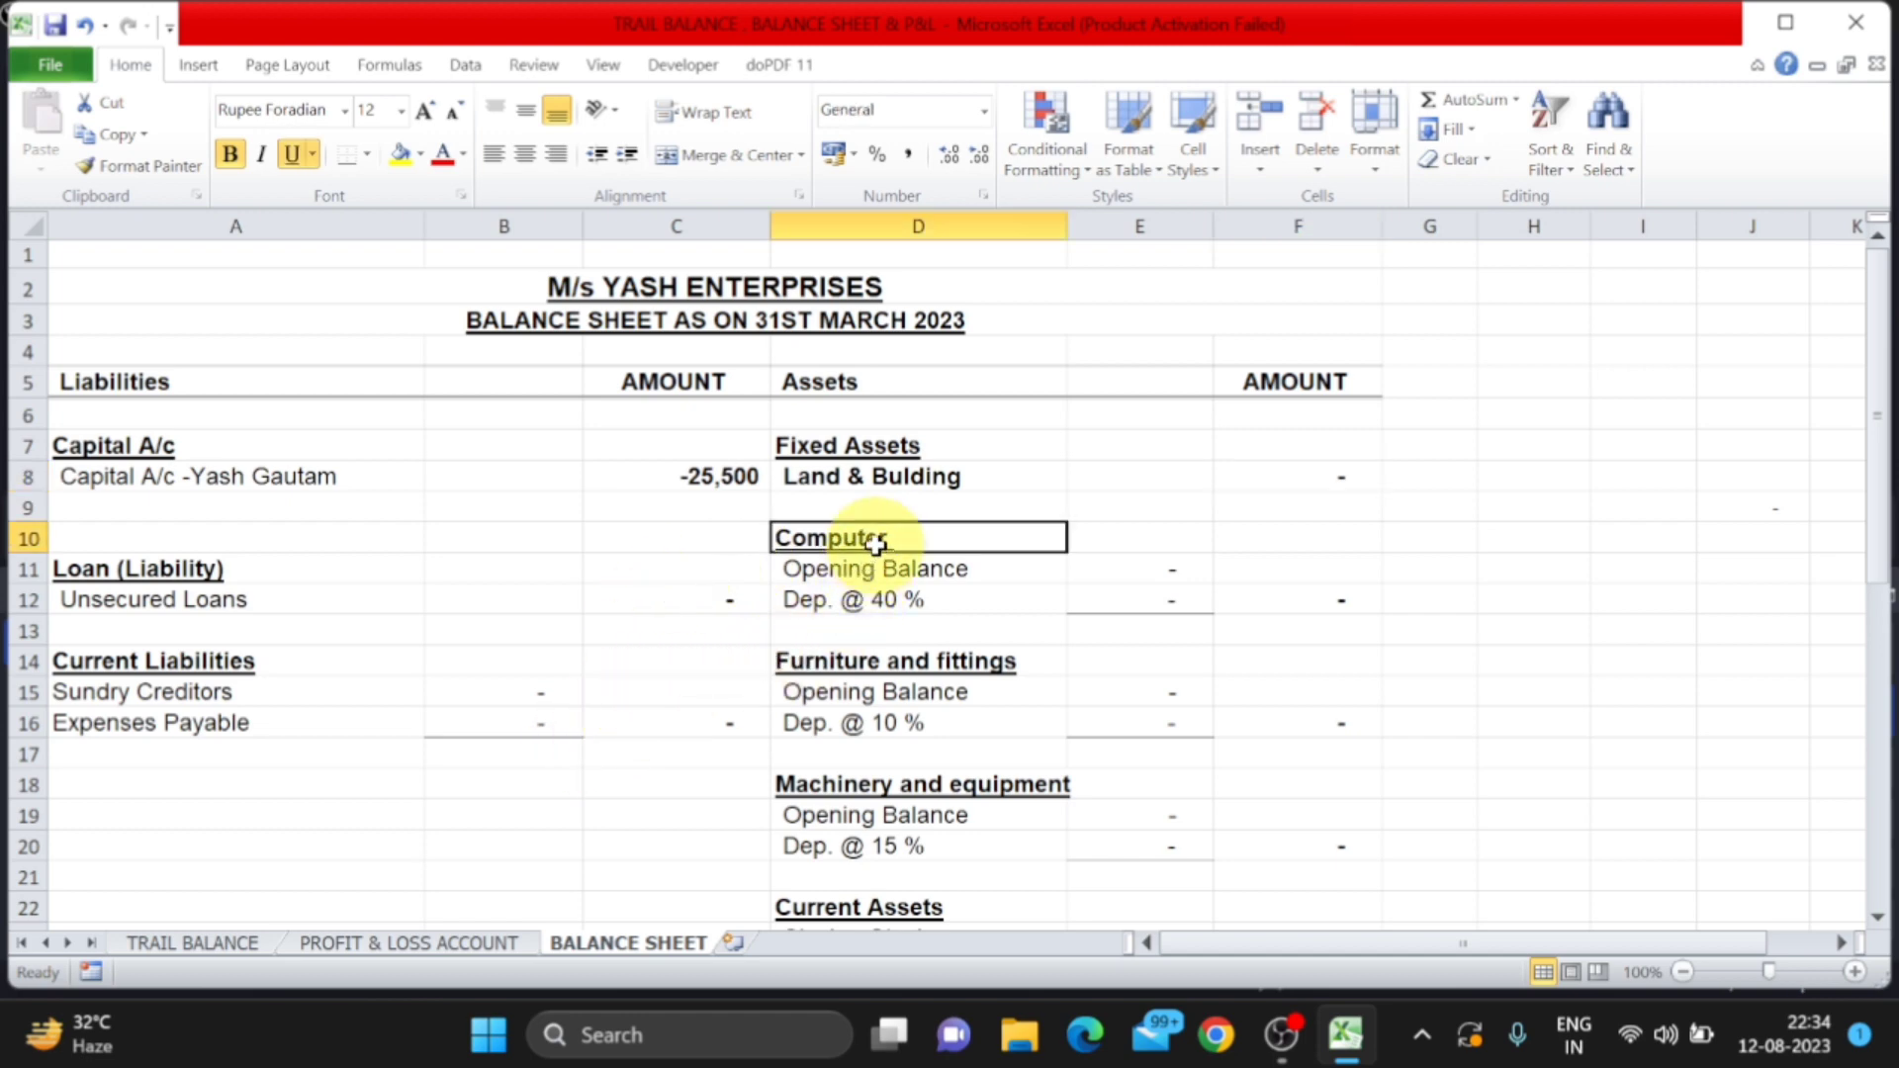
pyautogui.click(911, 603)
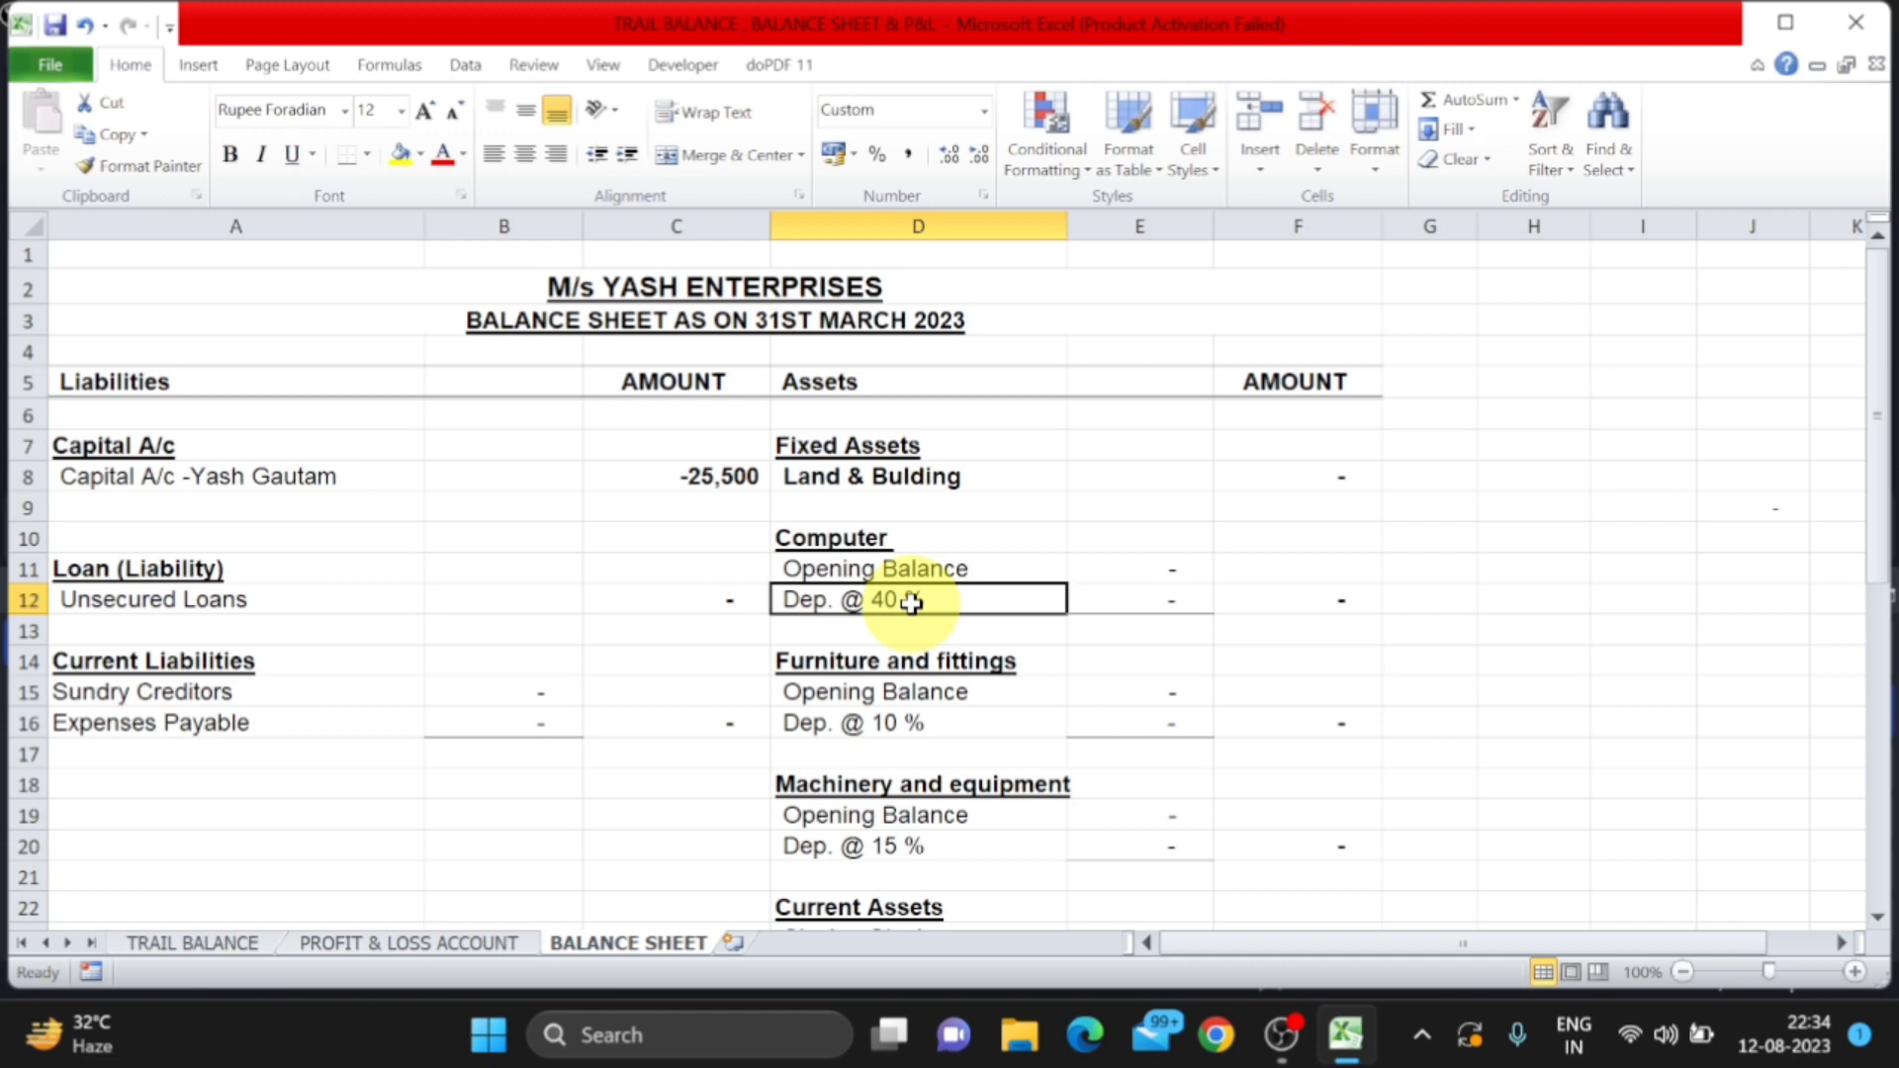
pyautogui.click(911, 661)
pyautogui.click(947, 724)
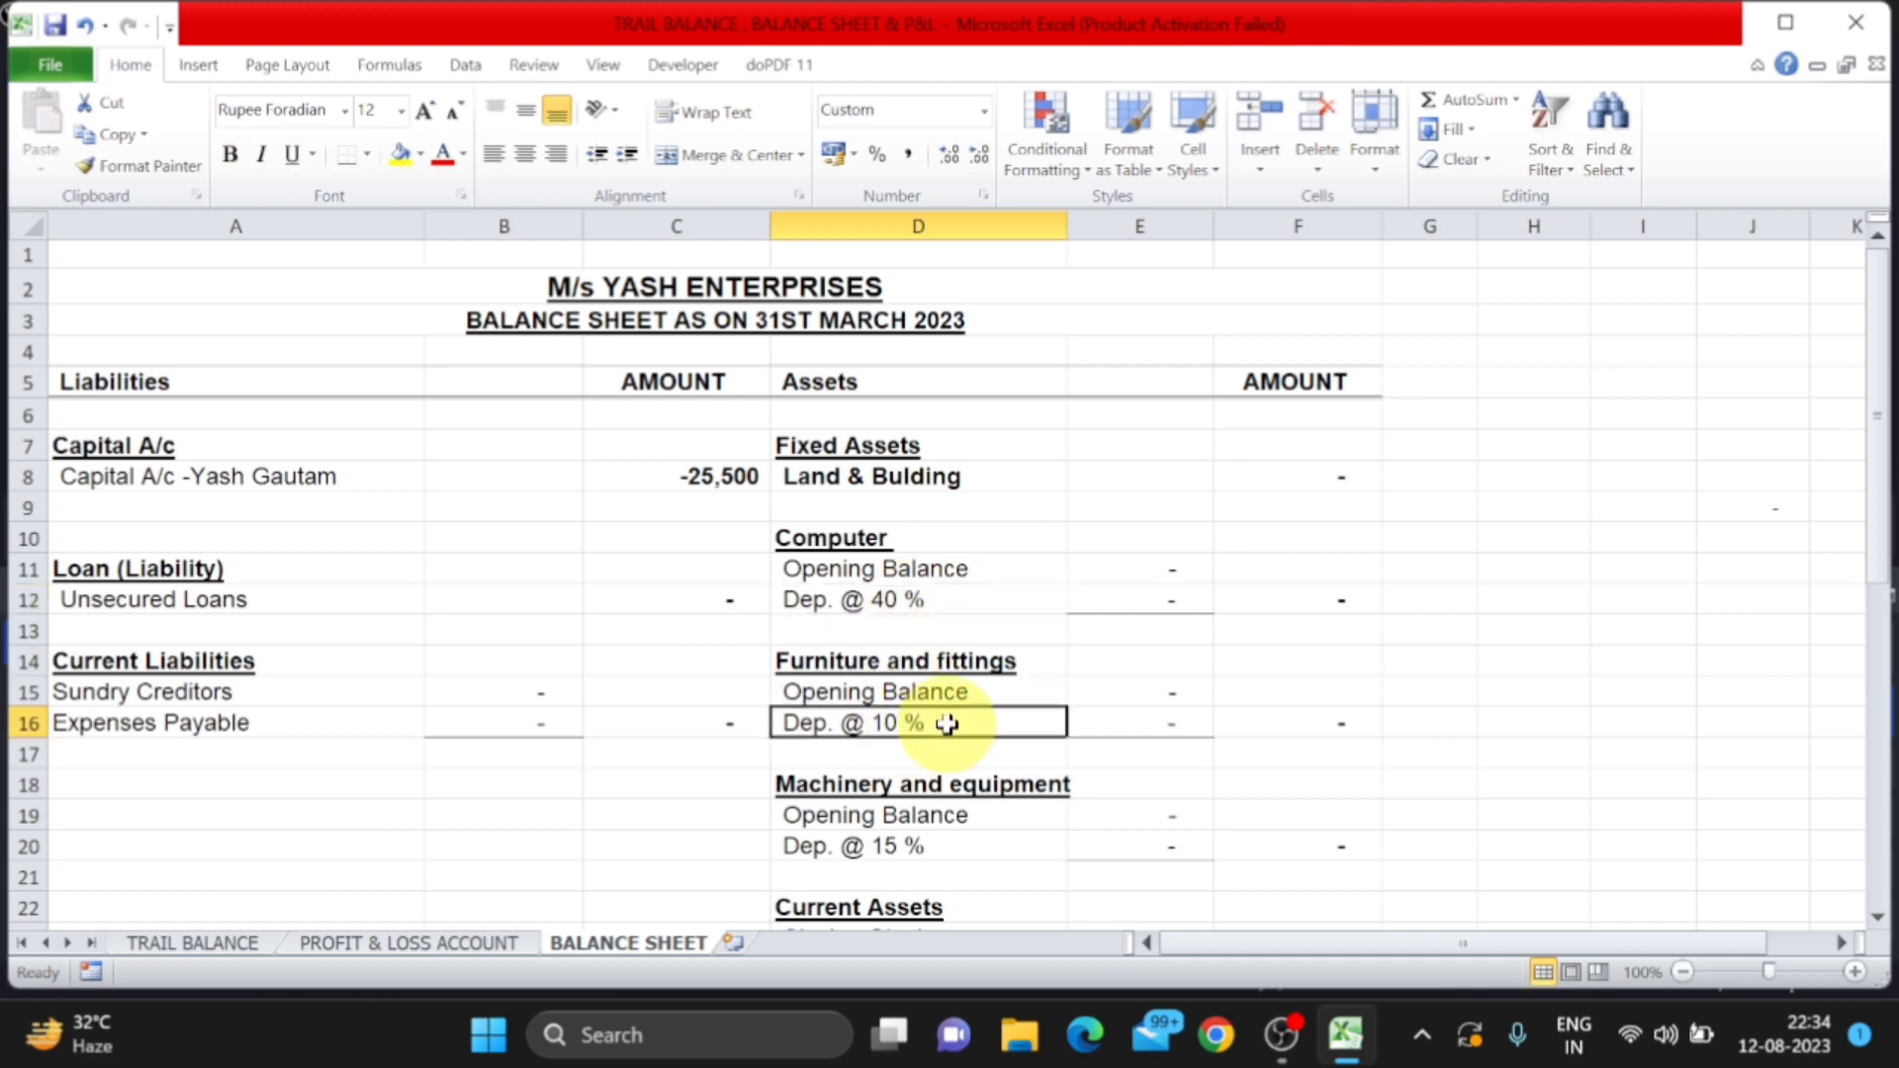
pyautogui.click(1032, 787)
pyautogui.click(943, 847)
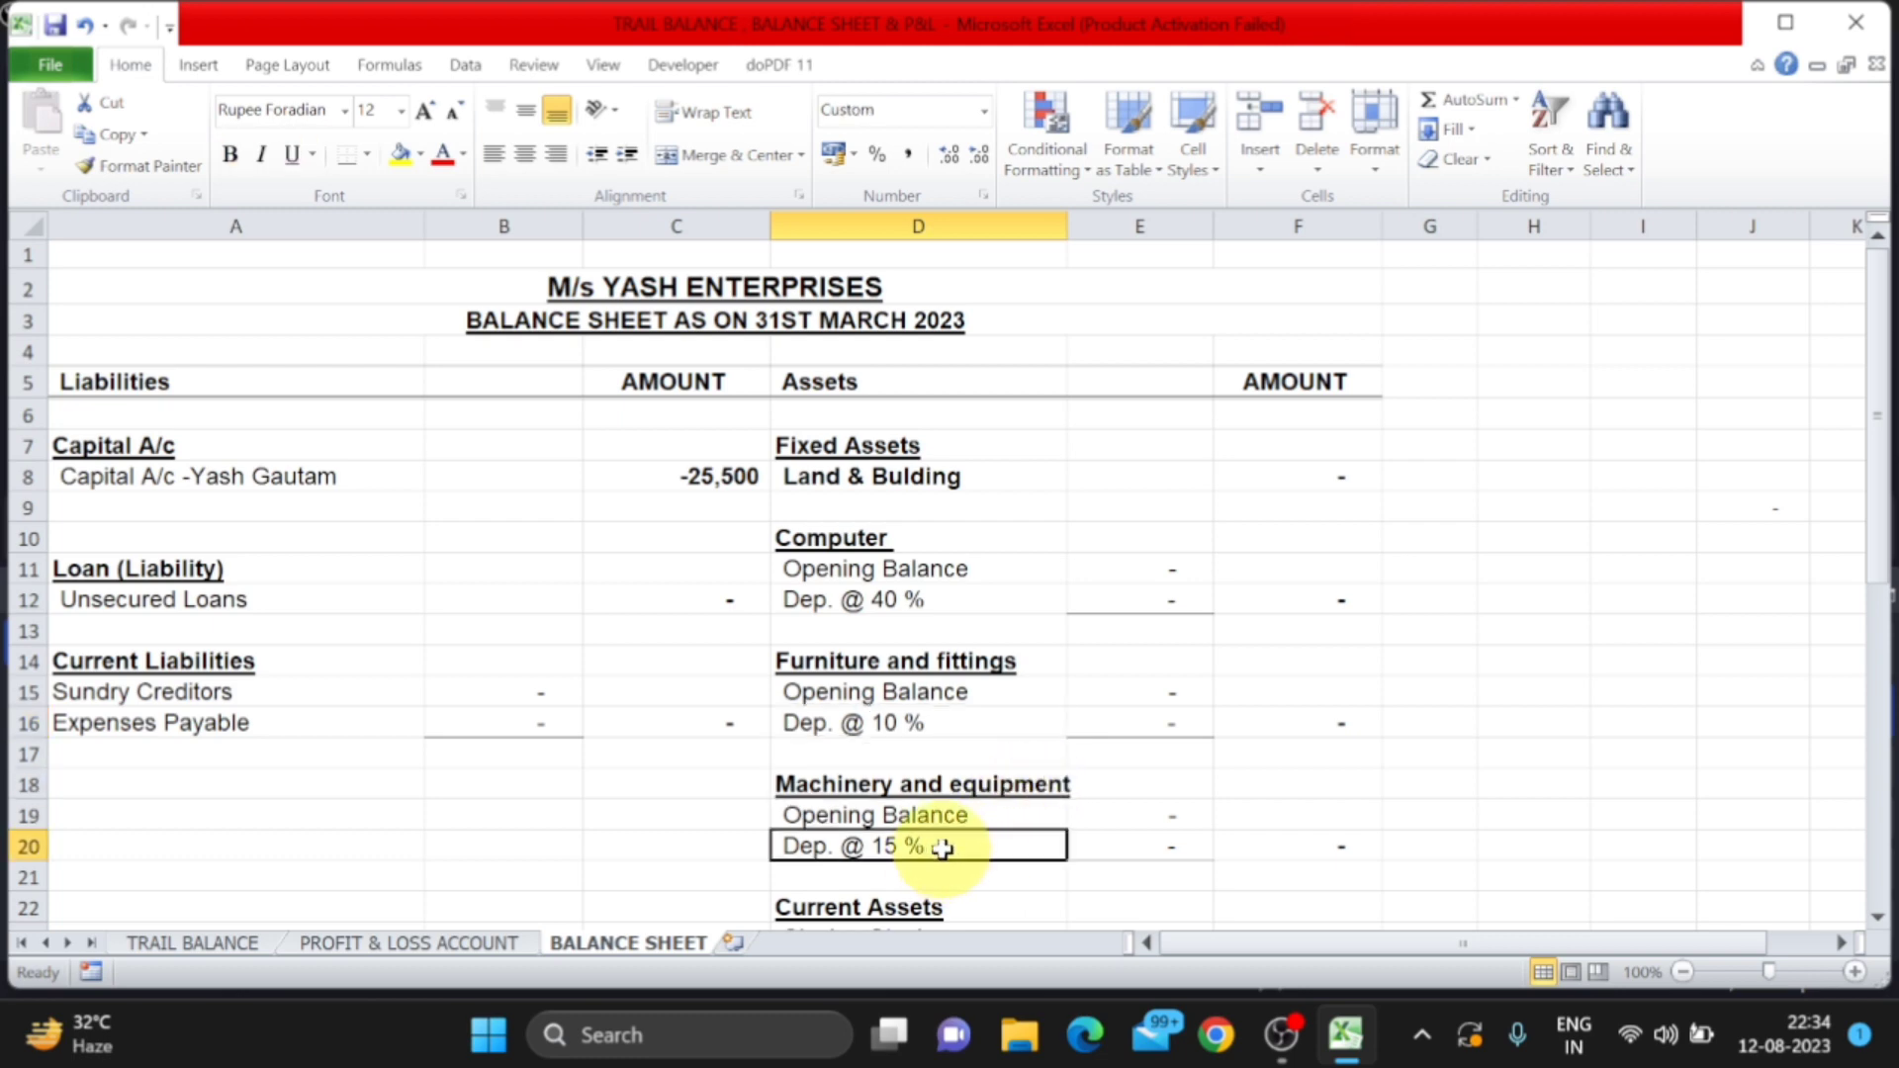
pyautogui.scroll(-1, 943, 847)
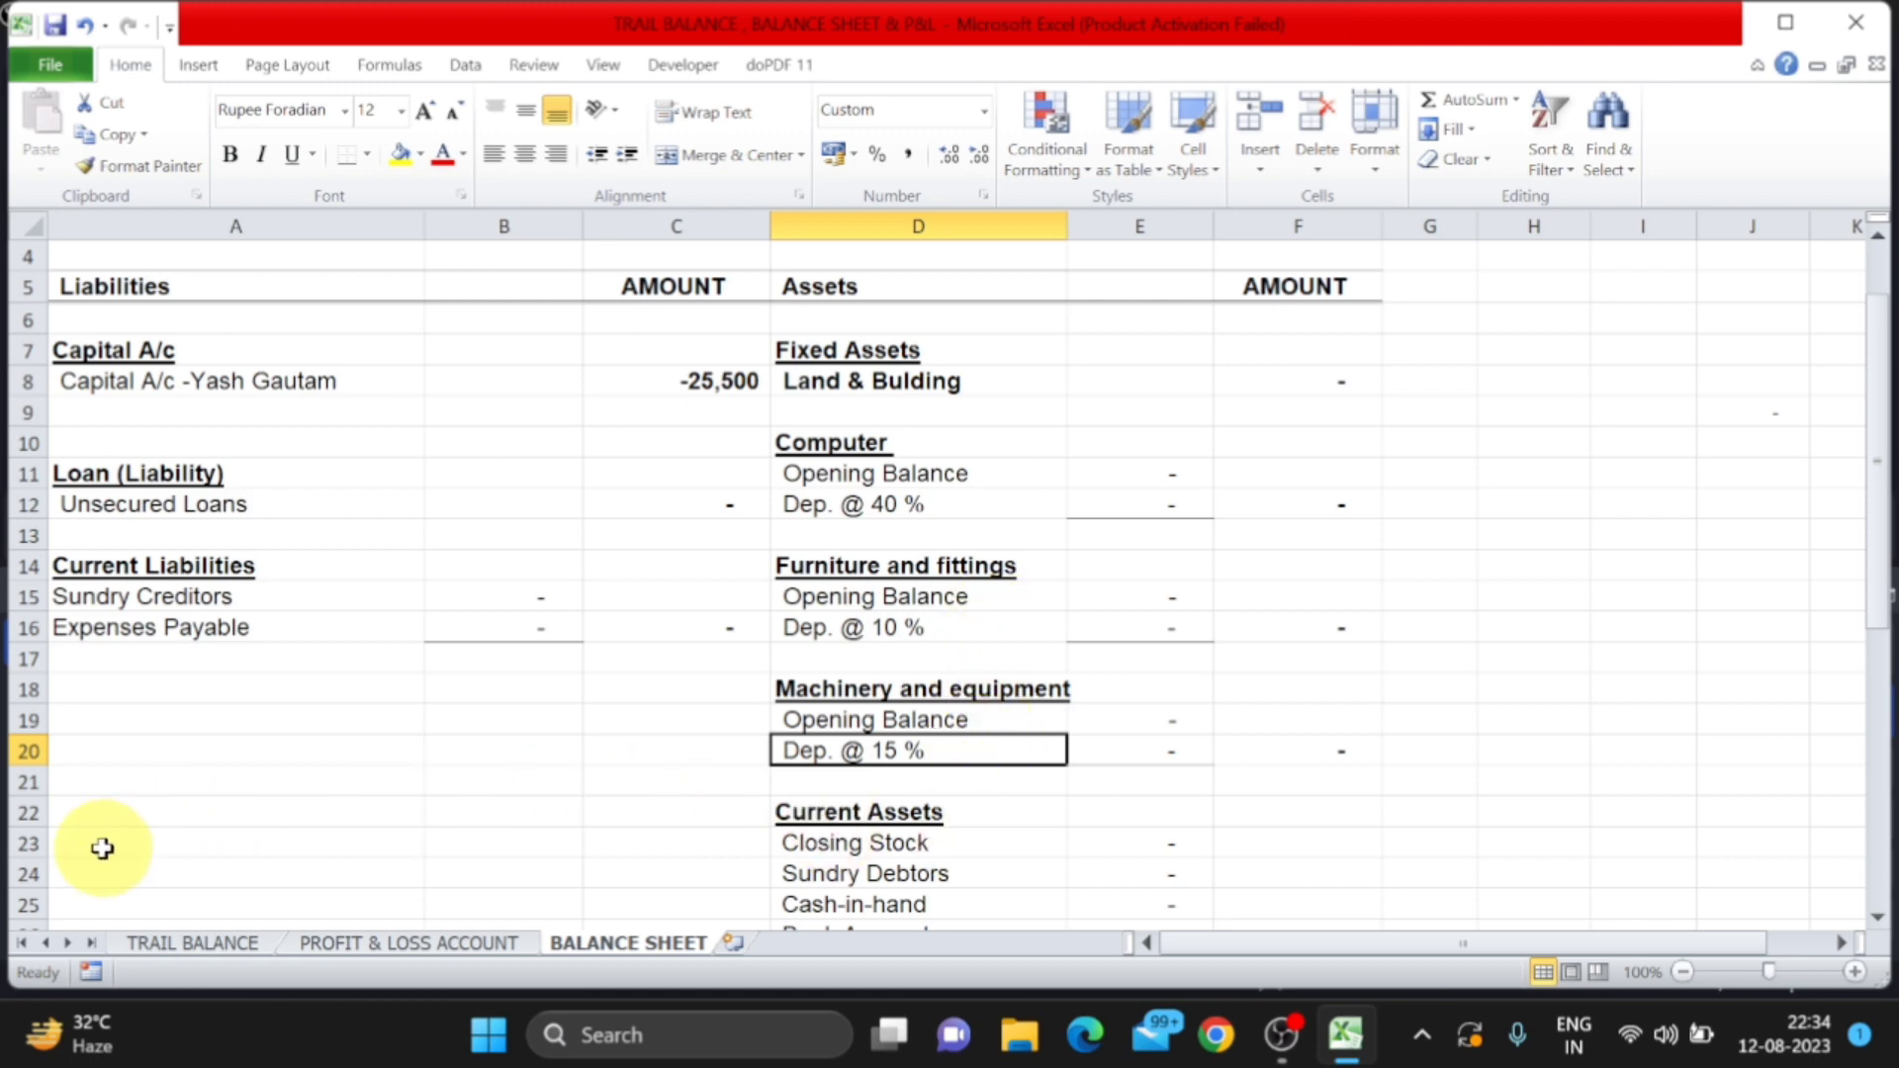
# Insert three blank rows at row 21 of the balance sheet, between Machinery and equipment and Current Assets
pyautogui.click(6, 812)
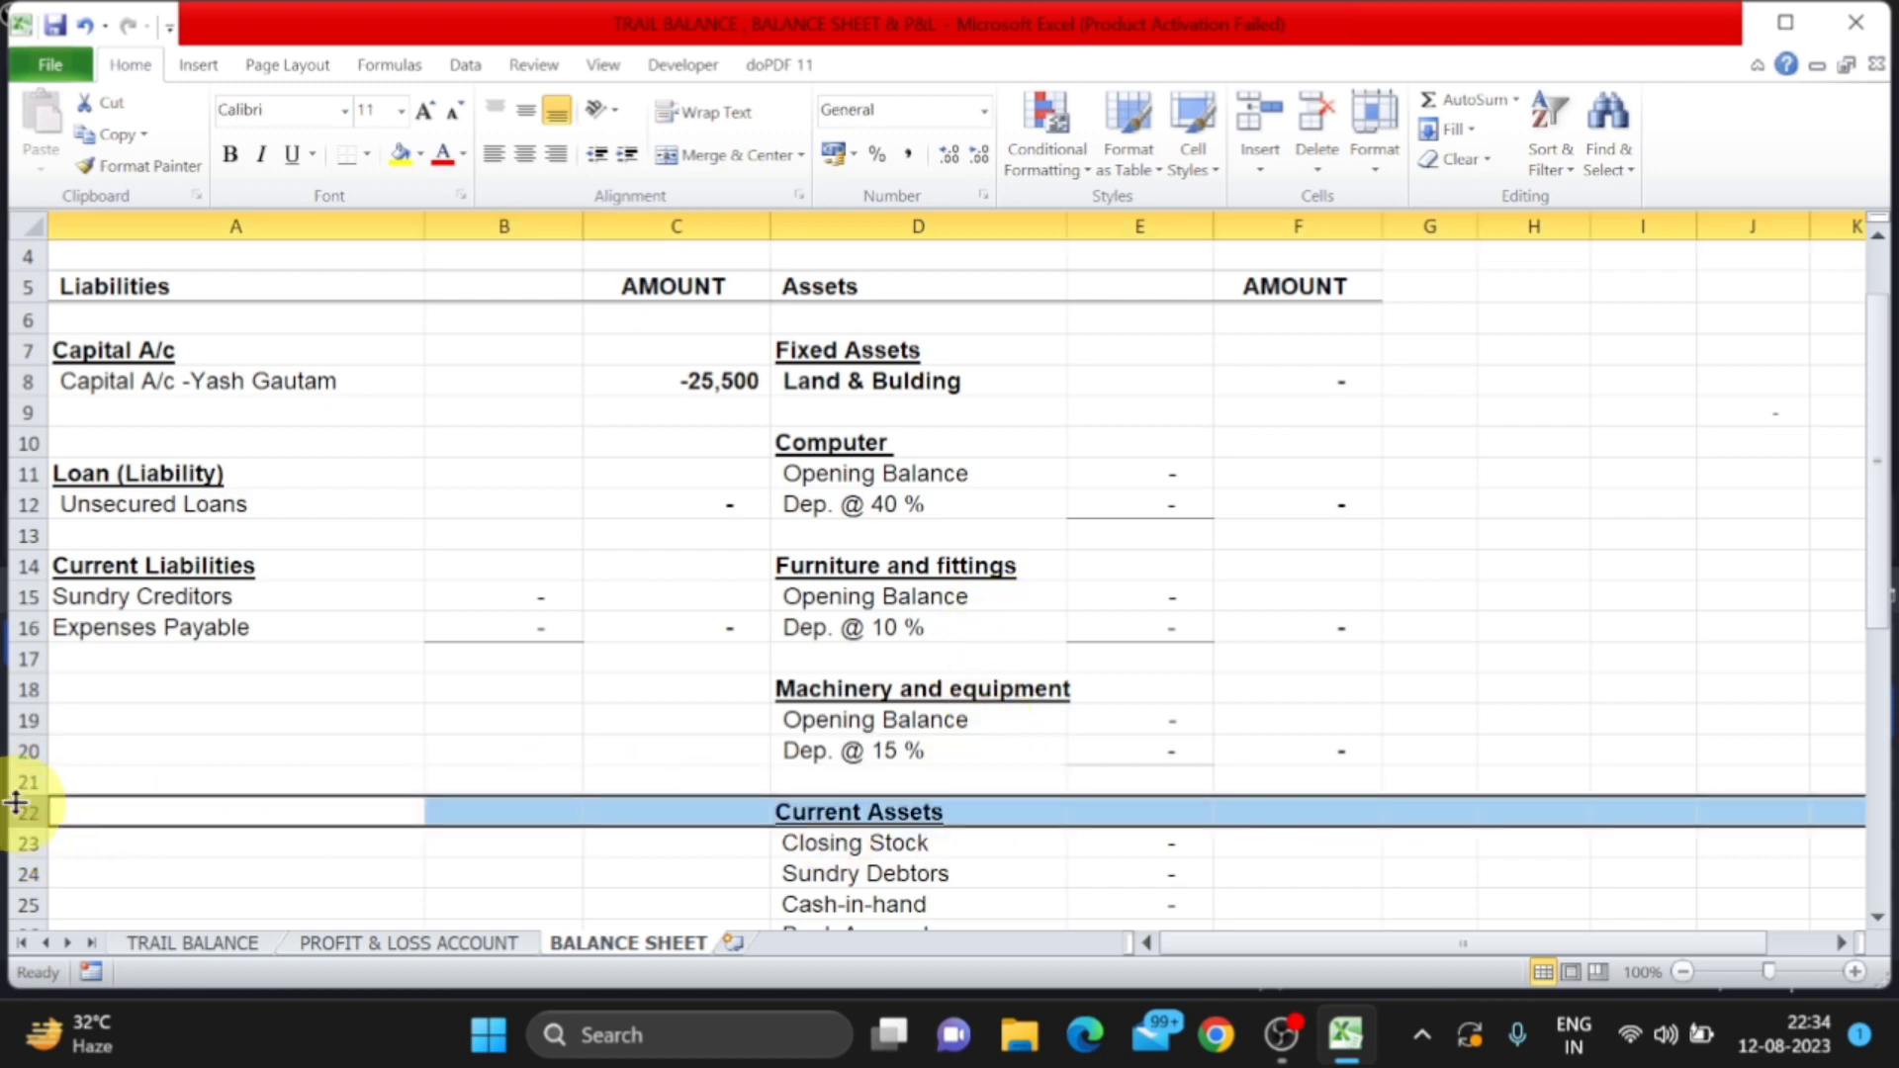
pyautogui.click(17, 781)
pyautogui.hotkey('ctrl', 'shift', '+')
pyautogui.hotkey('ctrl', 'shift', '+')
pyautogui.hotkey('ctrl', 'shift', '+')
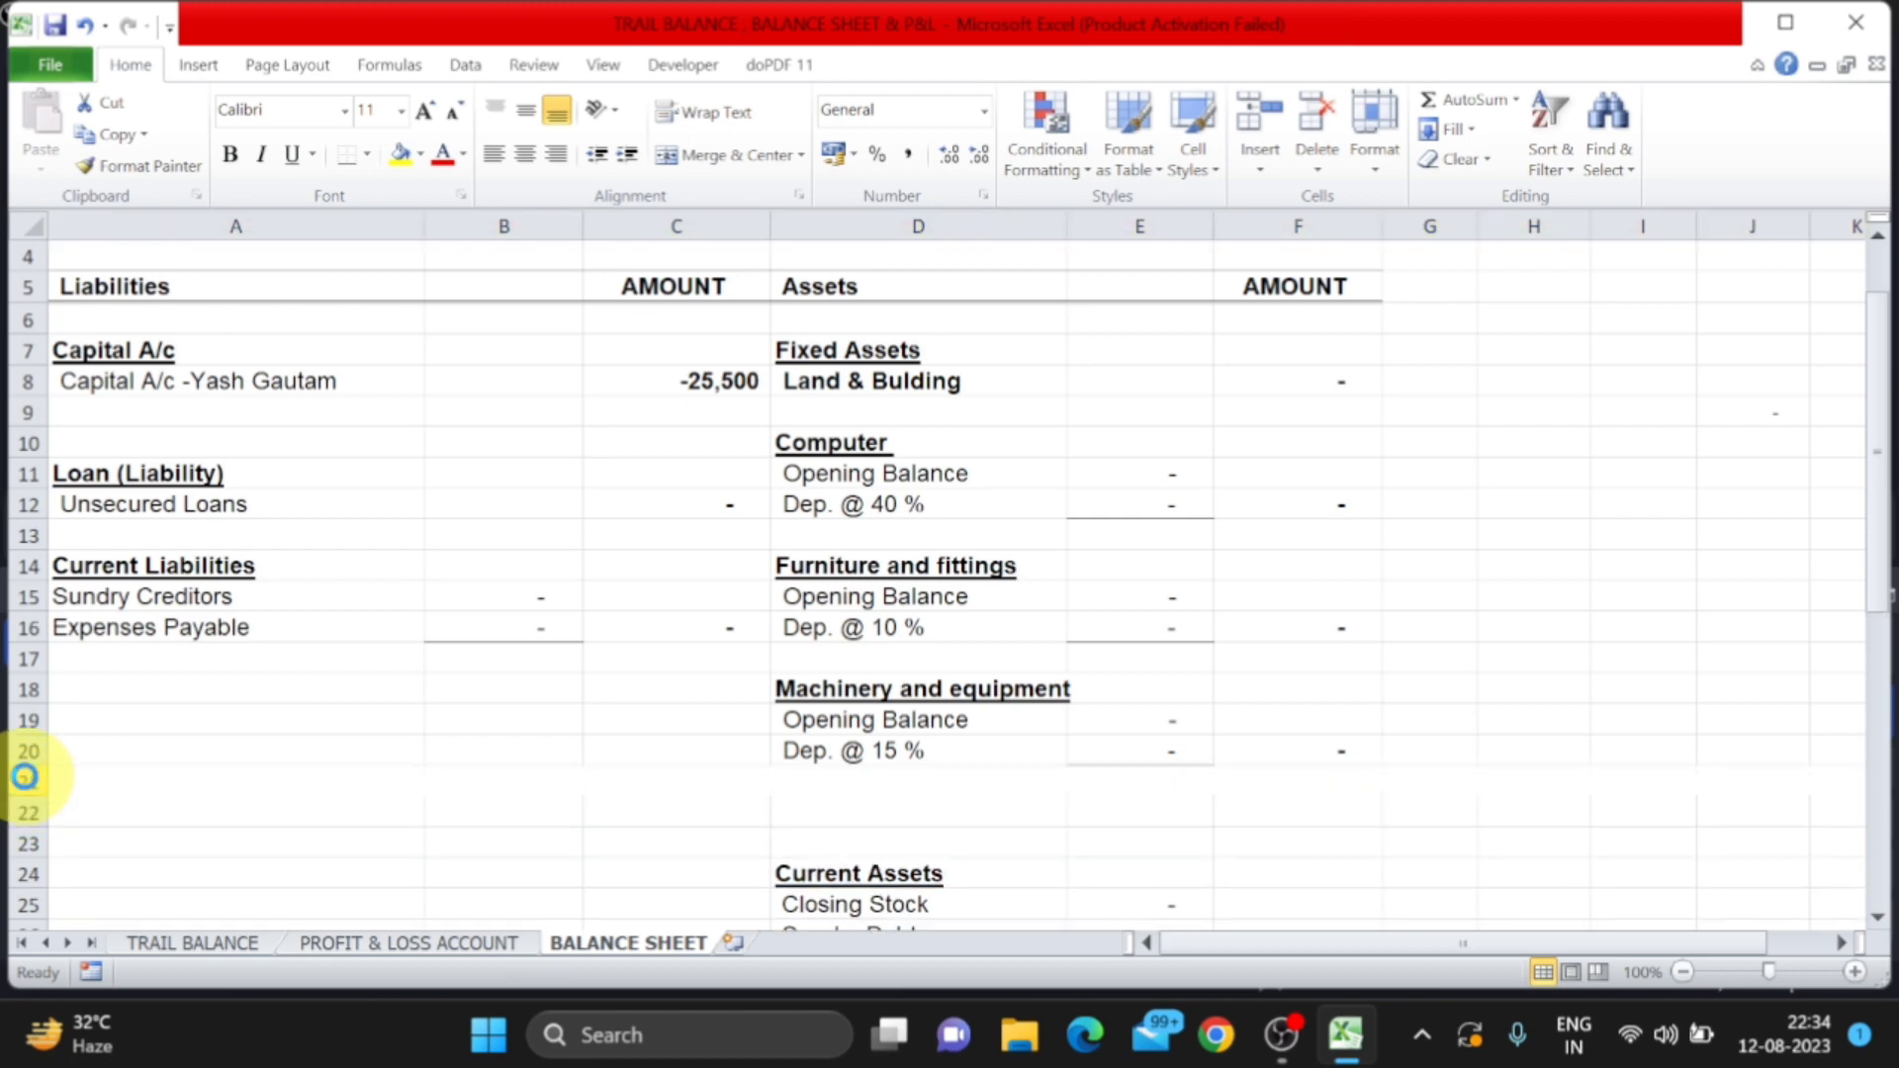
# Copy the Machinery and equipment block D18:F20 and paste it into the blank rows starting at D22
pyautogui.moveTo(797, 695); pyautogui.dragTo(1270, 746)
pyautogui.hotkey('ctrl', 'c')
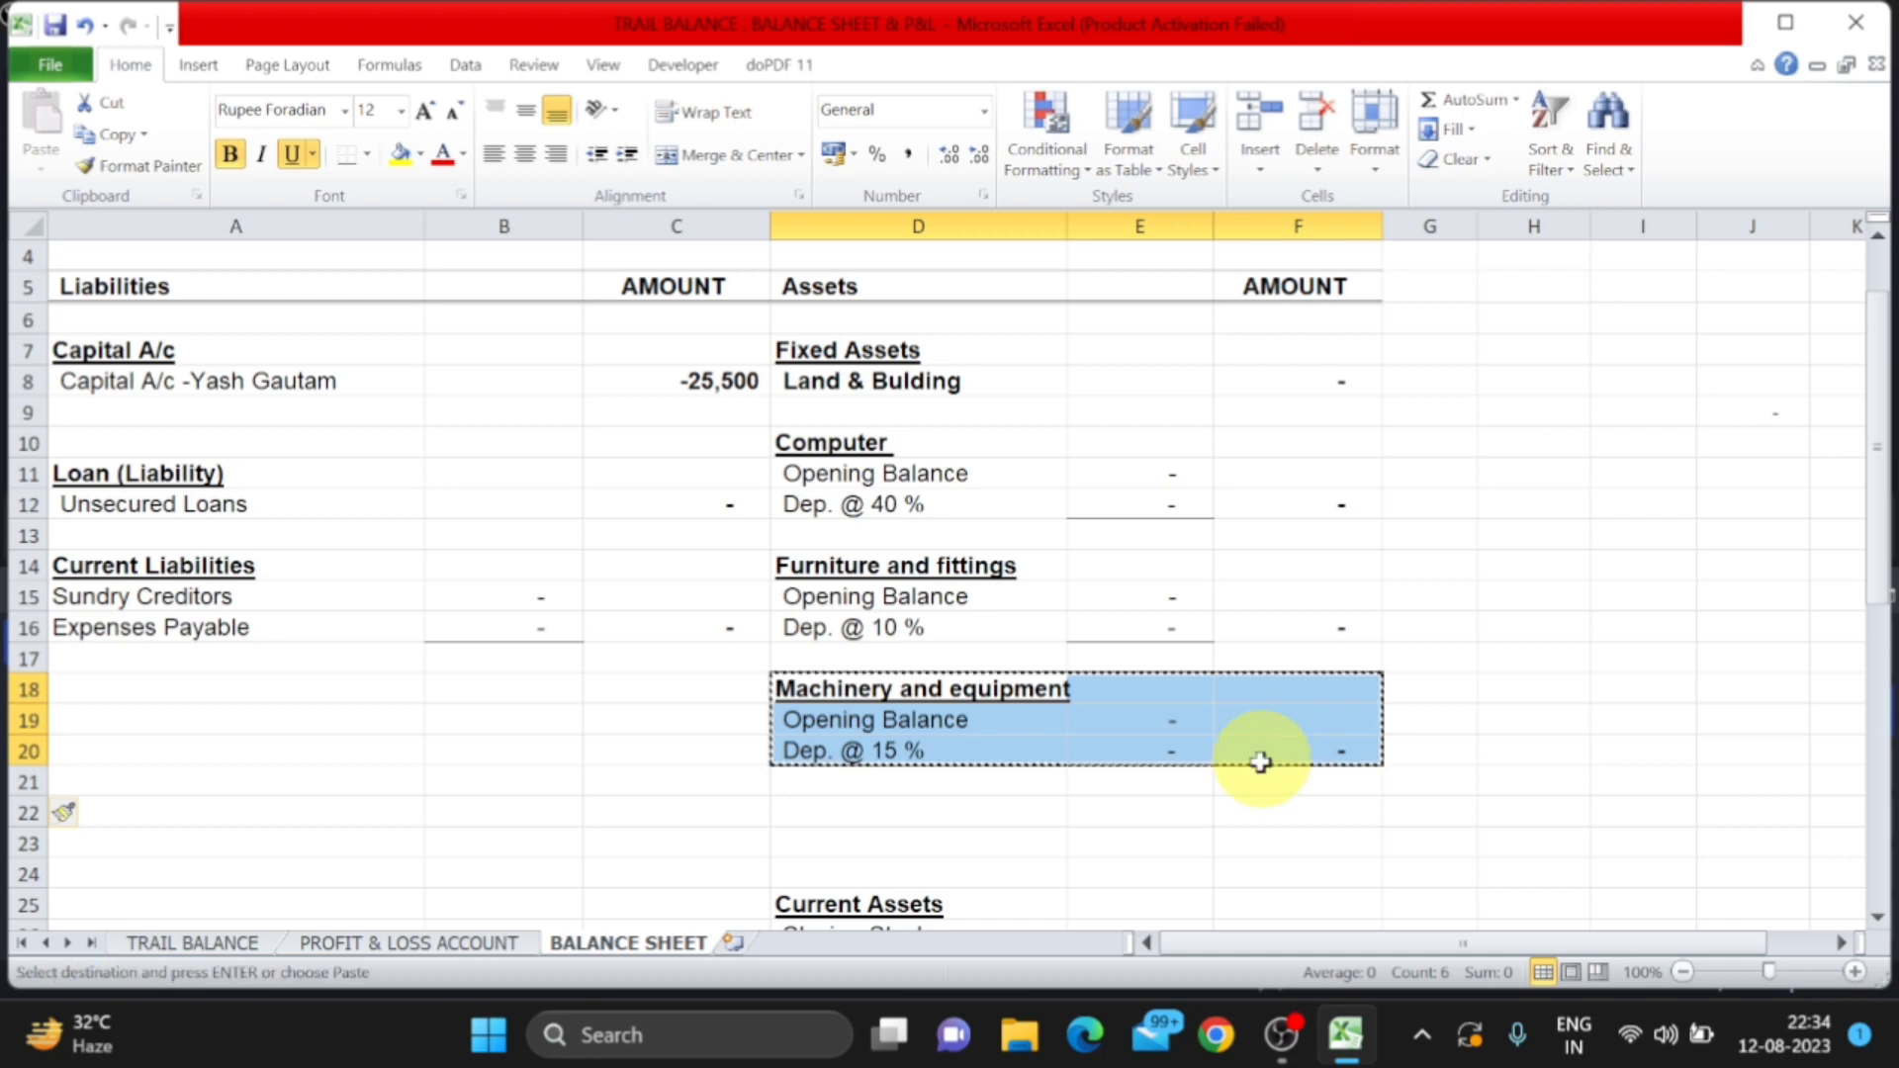
pyautogui.click(925, 809)
pyautogui.hotkey('ctrl', 'v')
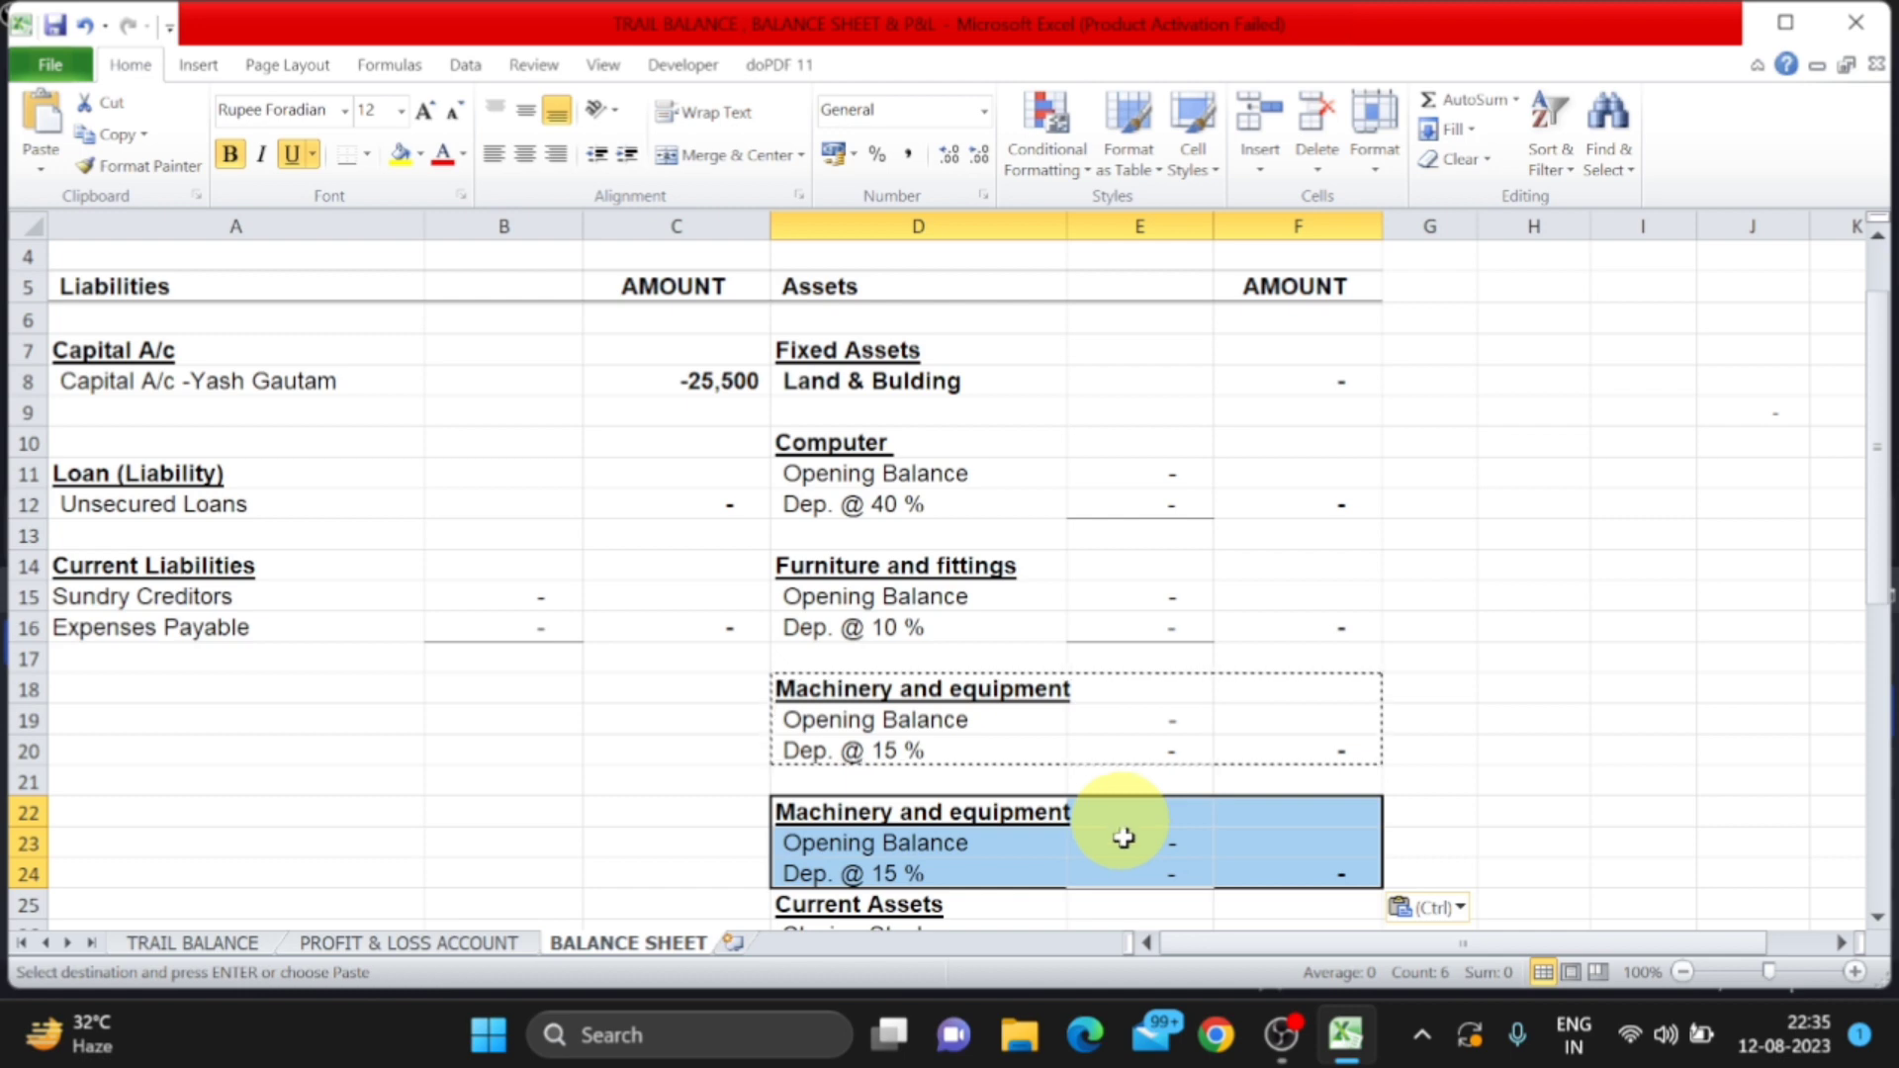
pyautogui.press('ctrl')
pyautogui.press('Escape')
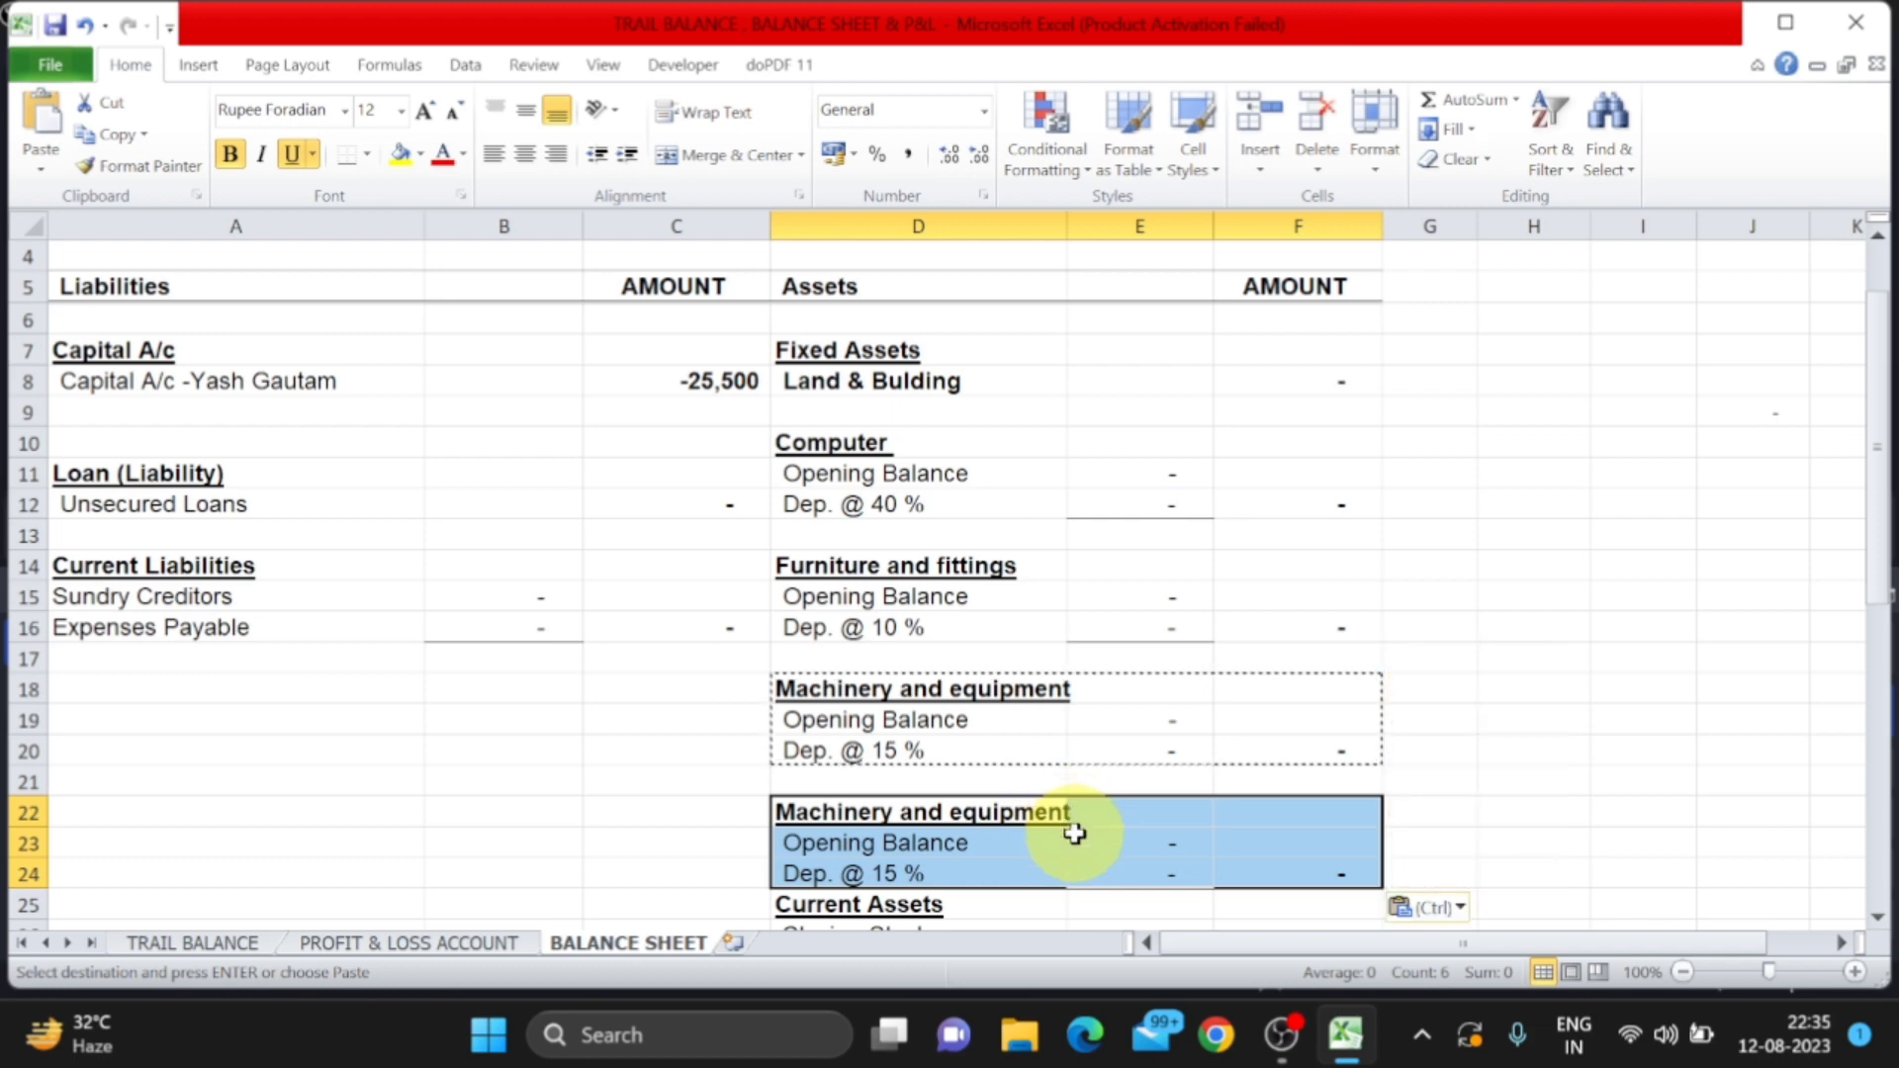
# Undo the pasted Machinery and equipment block and the blank rows inserted above Current Assets in the balance sheet
pyautogui.hotkey('ctrl', 'z')
pyautogui.hotkey('ctrl', 'z')
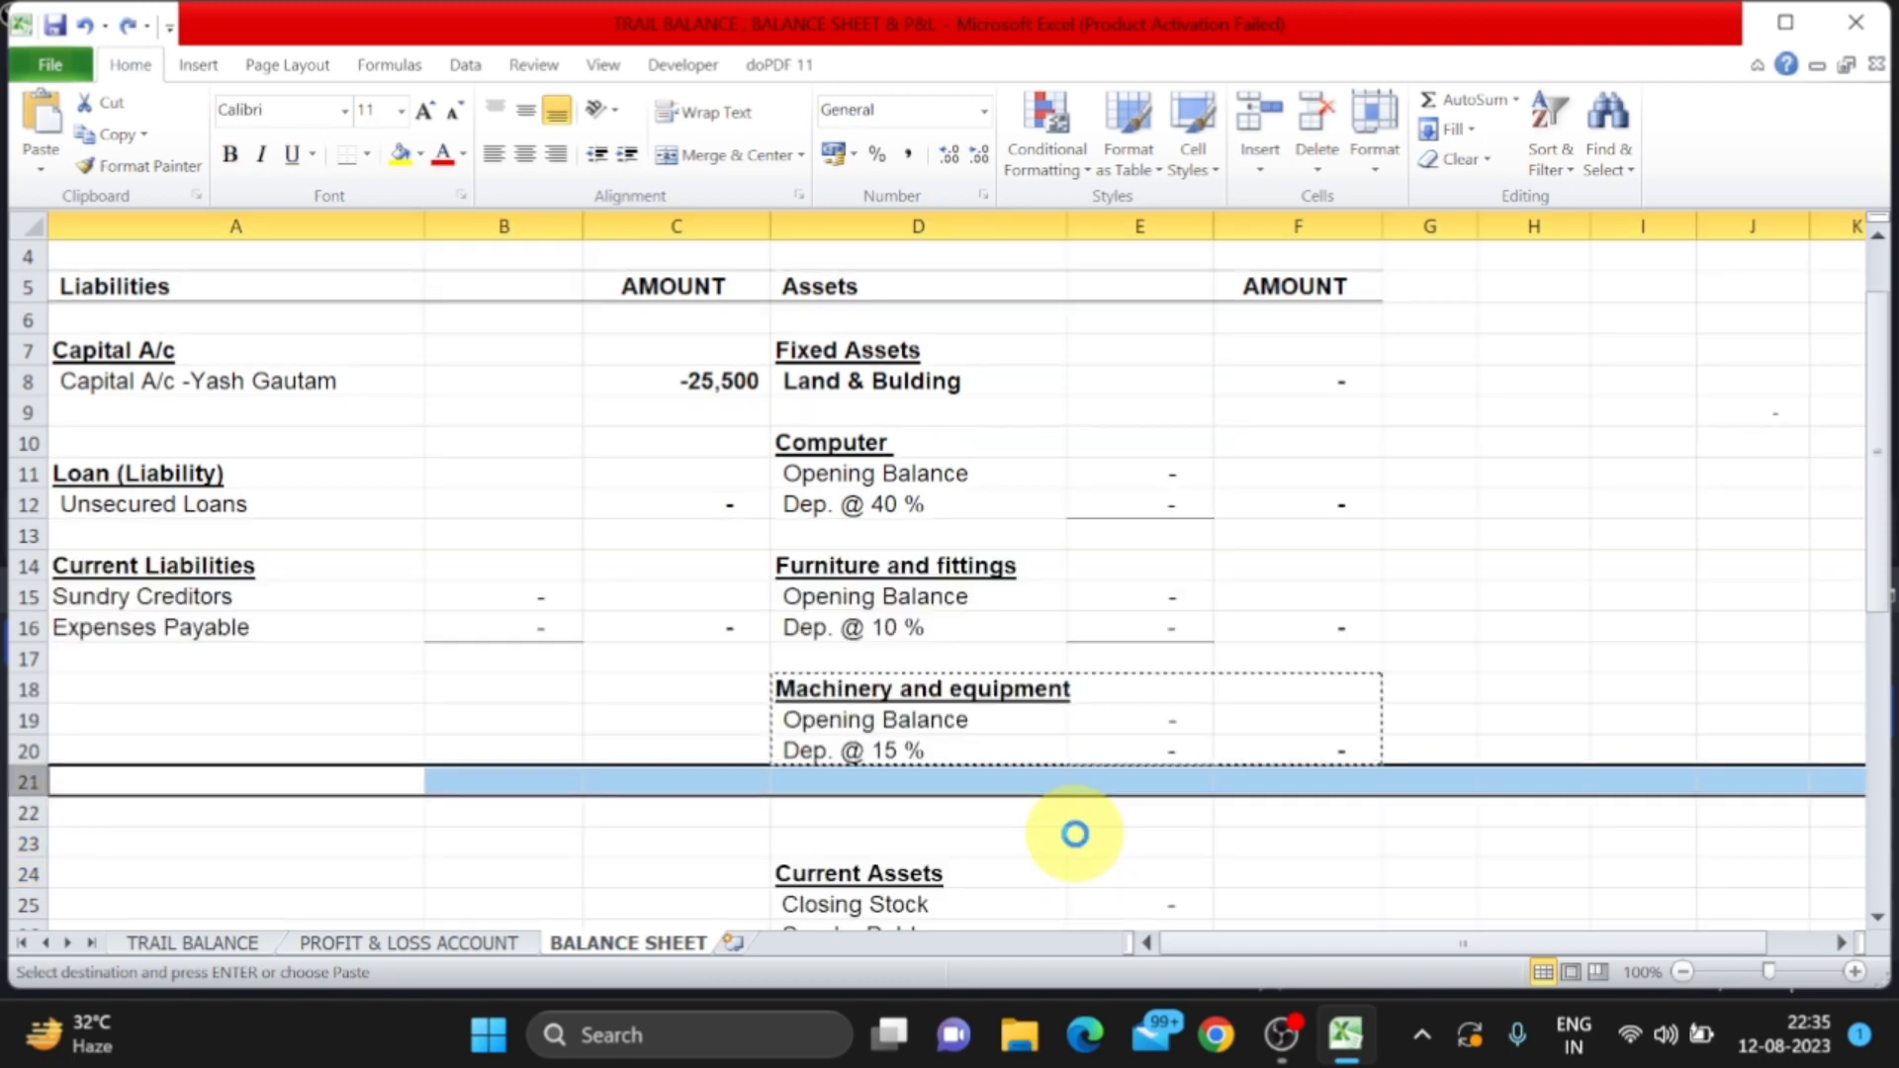
pyautogui.hotkey('ctrl', 'z')
pyautogui.hotkey('ctrl', 'z')
pyautogui.press('Escape')
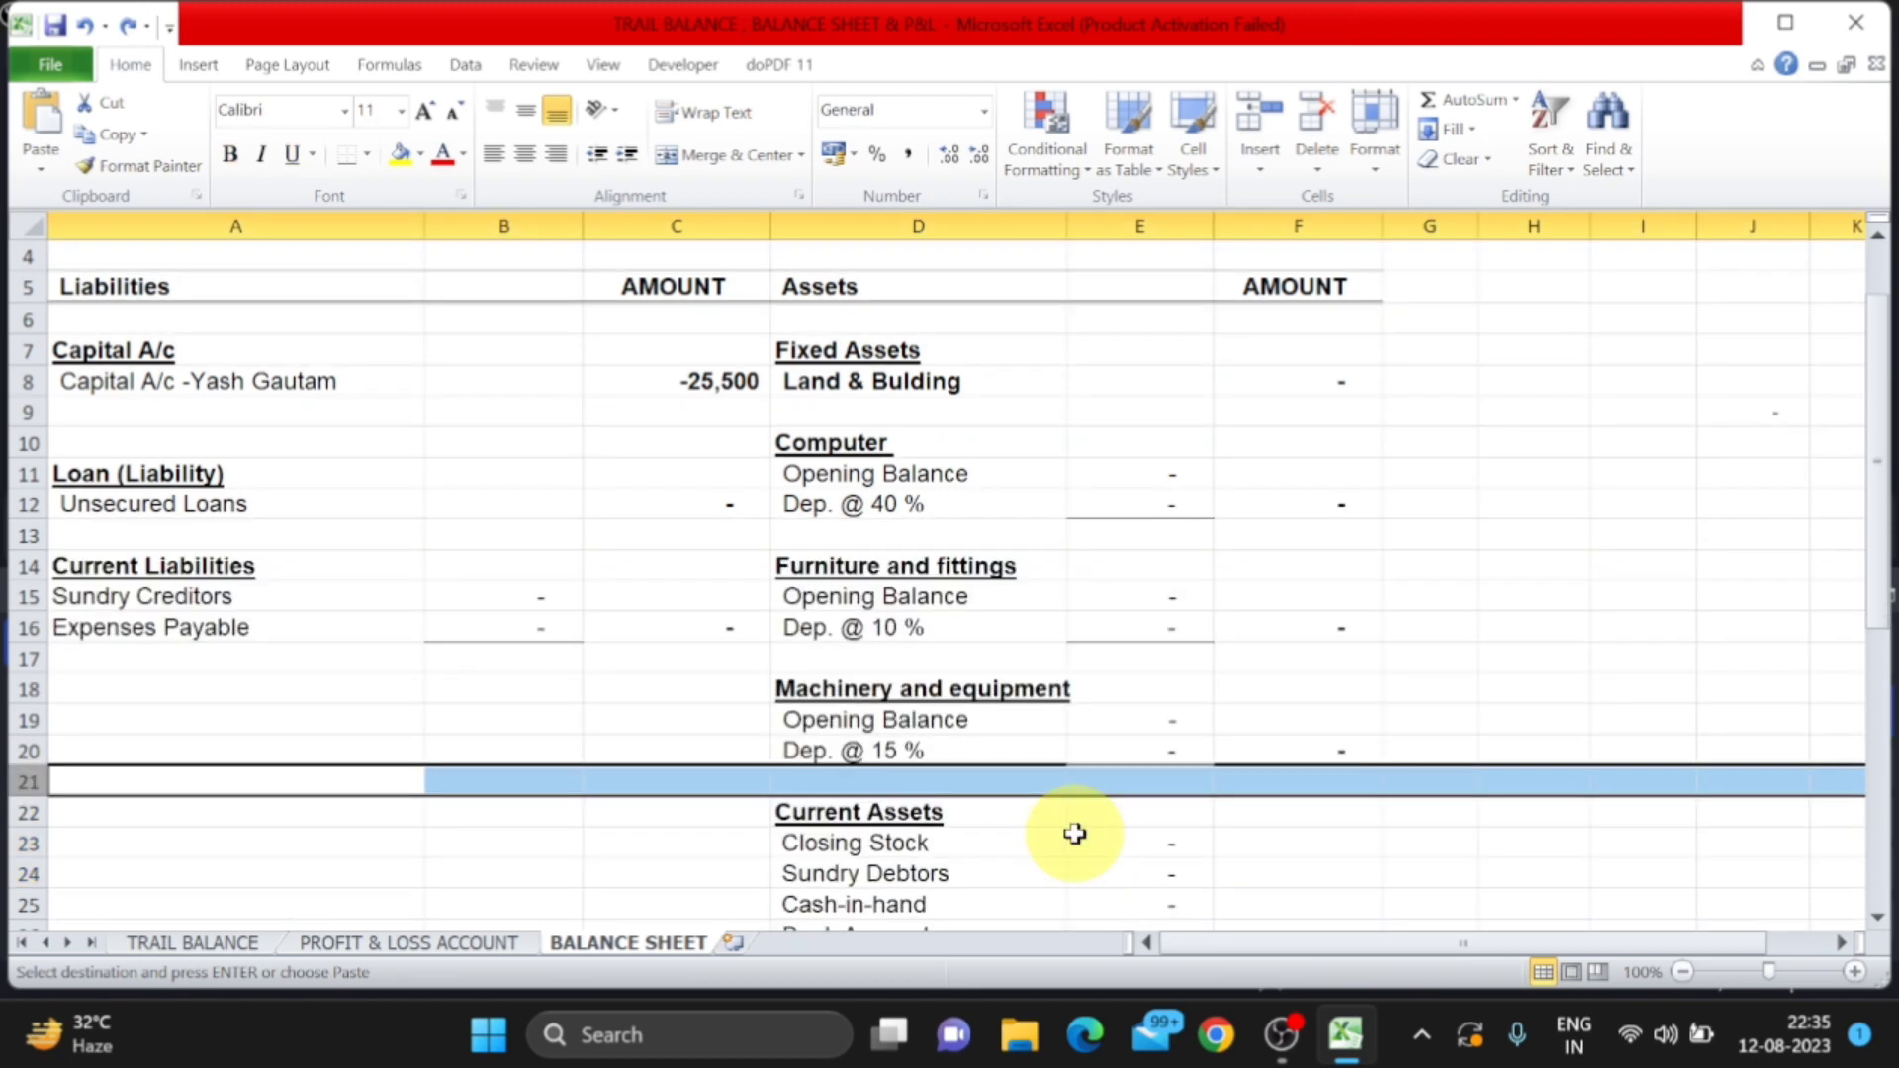
# Enter 64131 as the Depreciation debit in the trial balance and check that entry in the profit and loss account
pyautogui.click(178, 944)
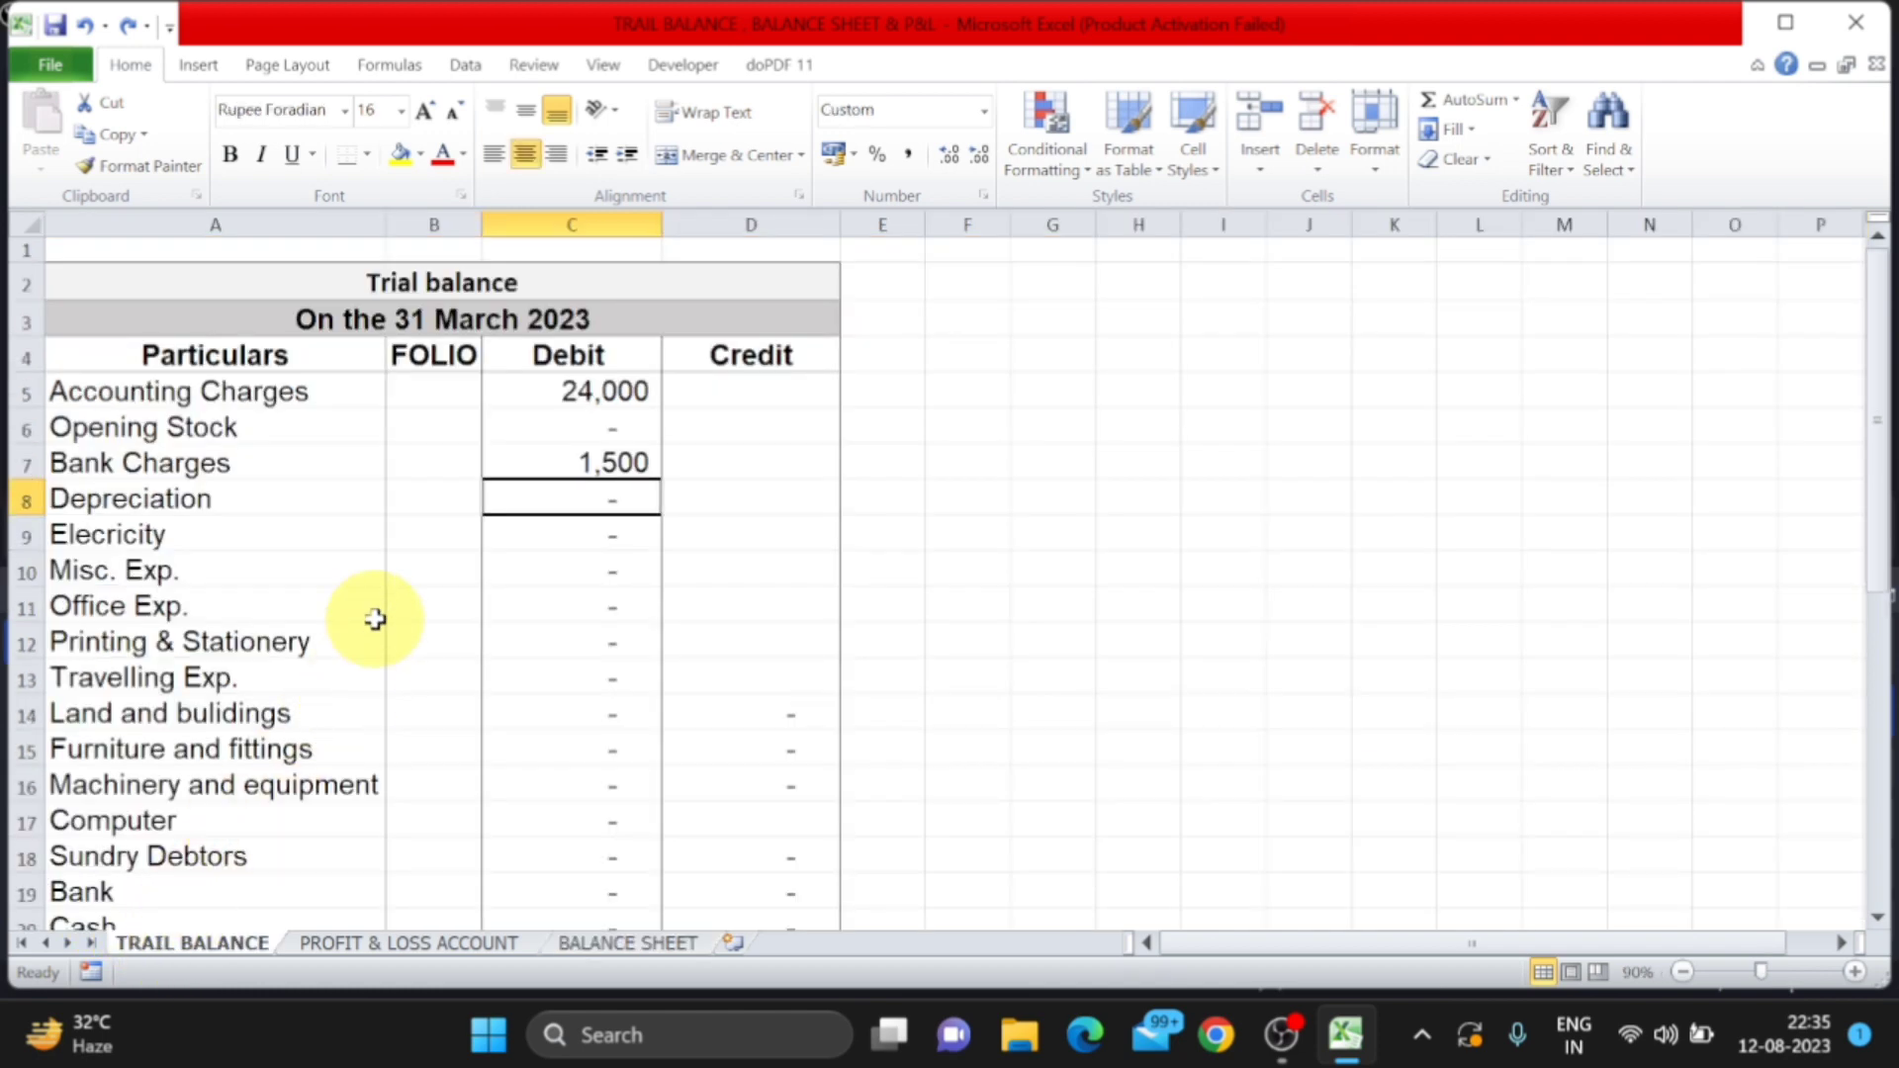
pyautogui.write('64131')
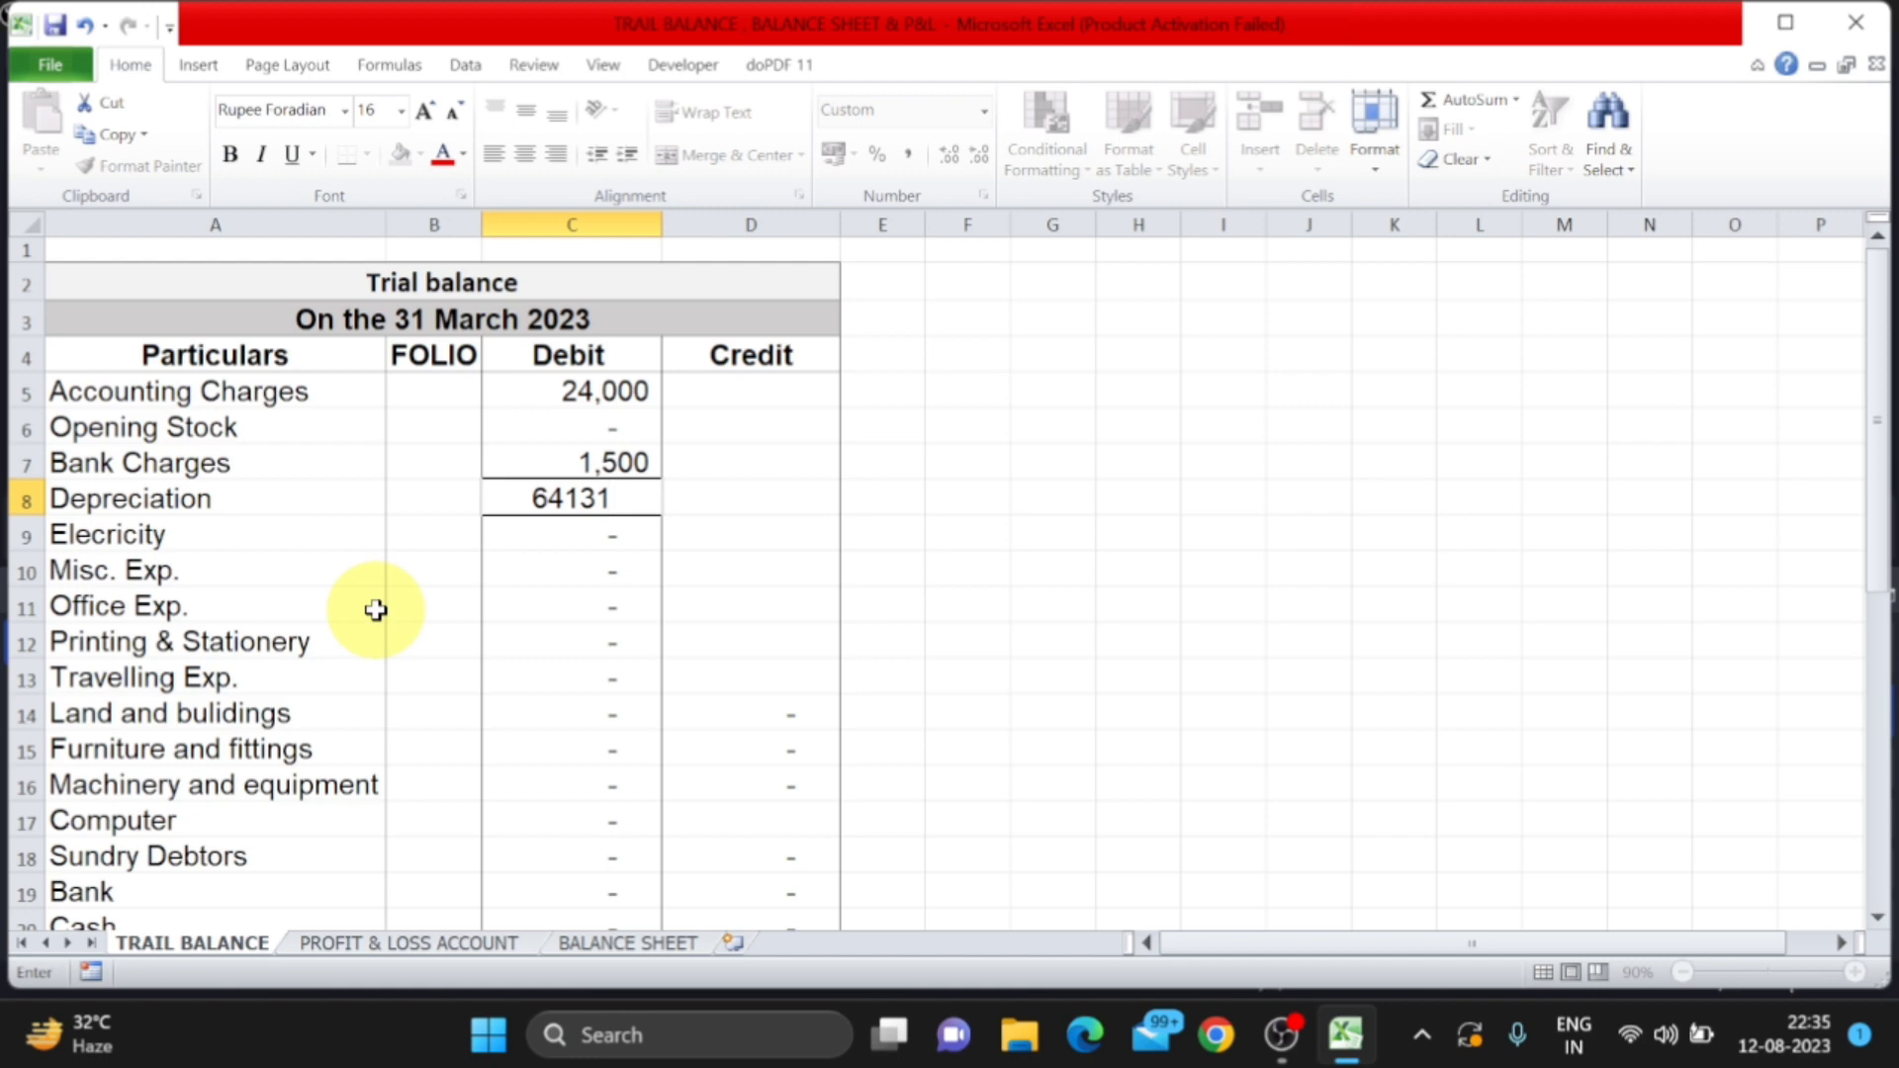
pyautogui.press('Return')
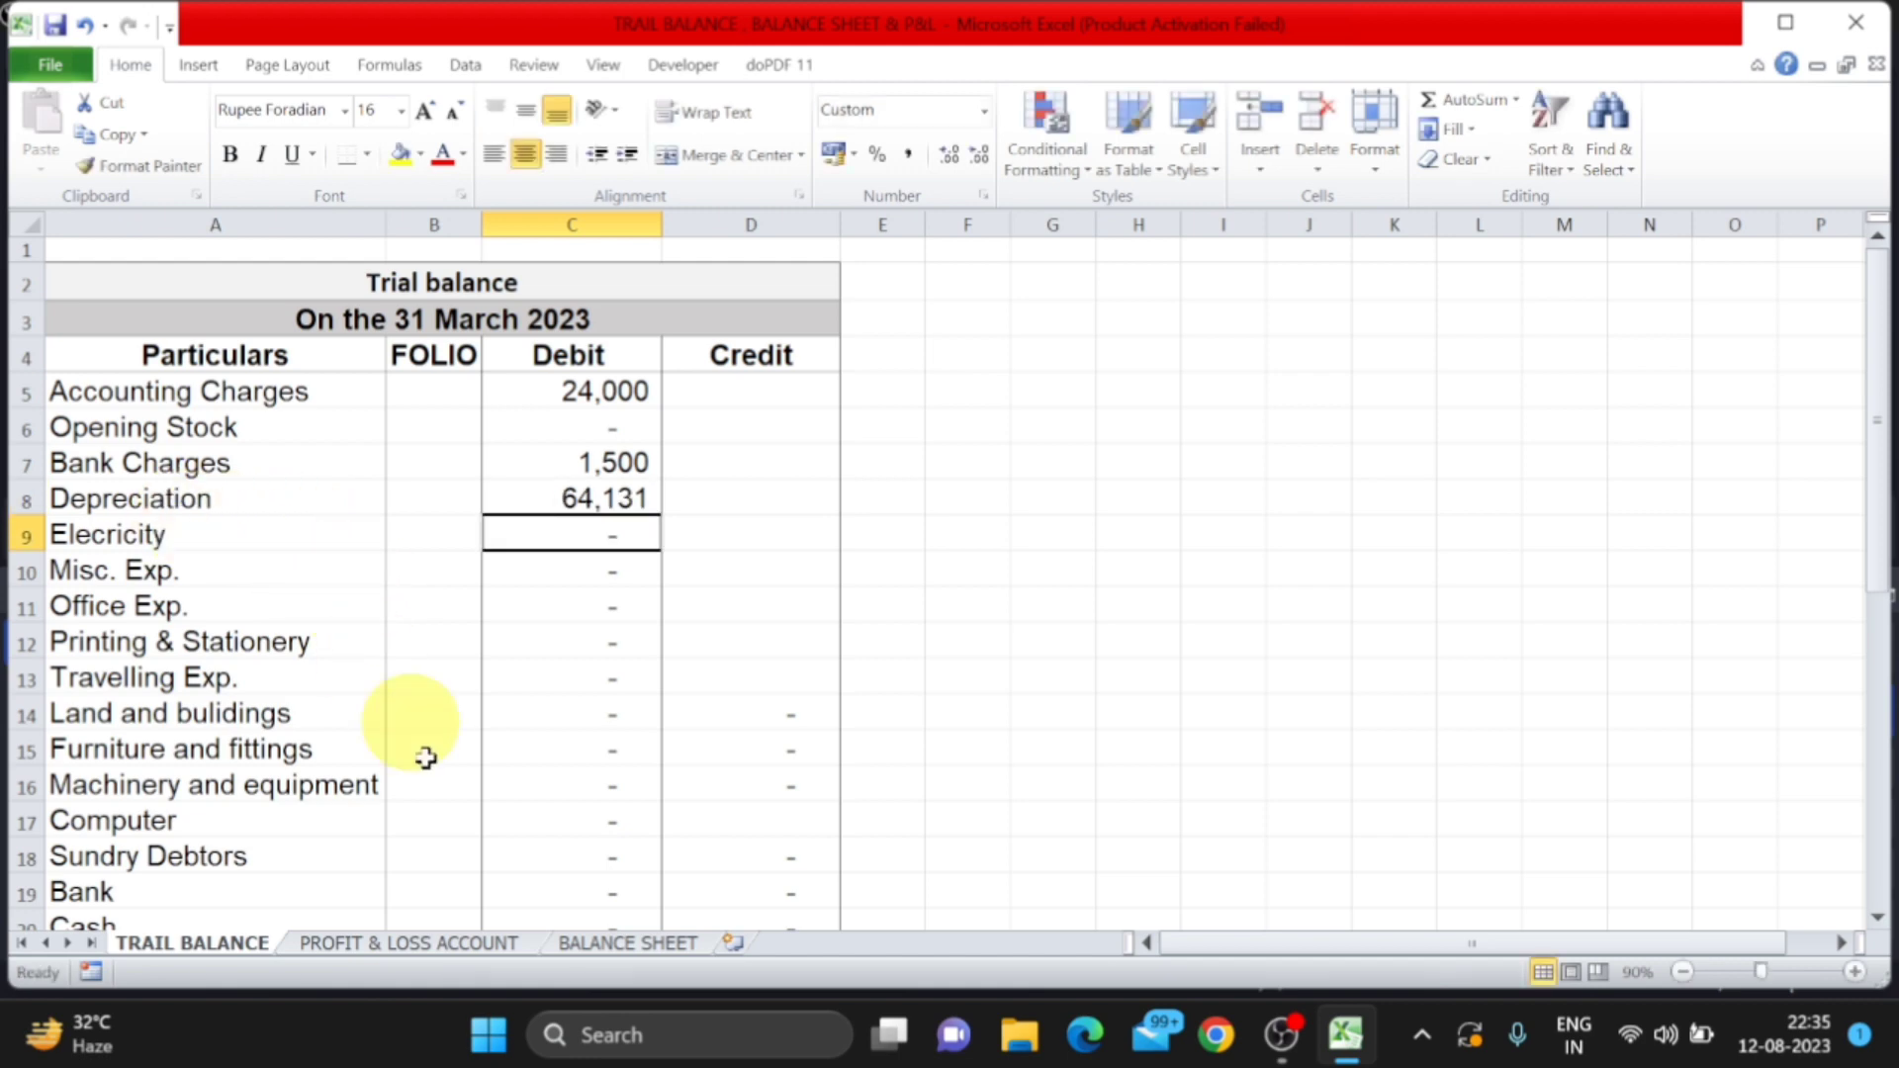
pyautogui.click(425, 944)
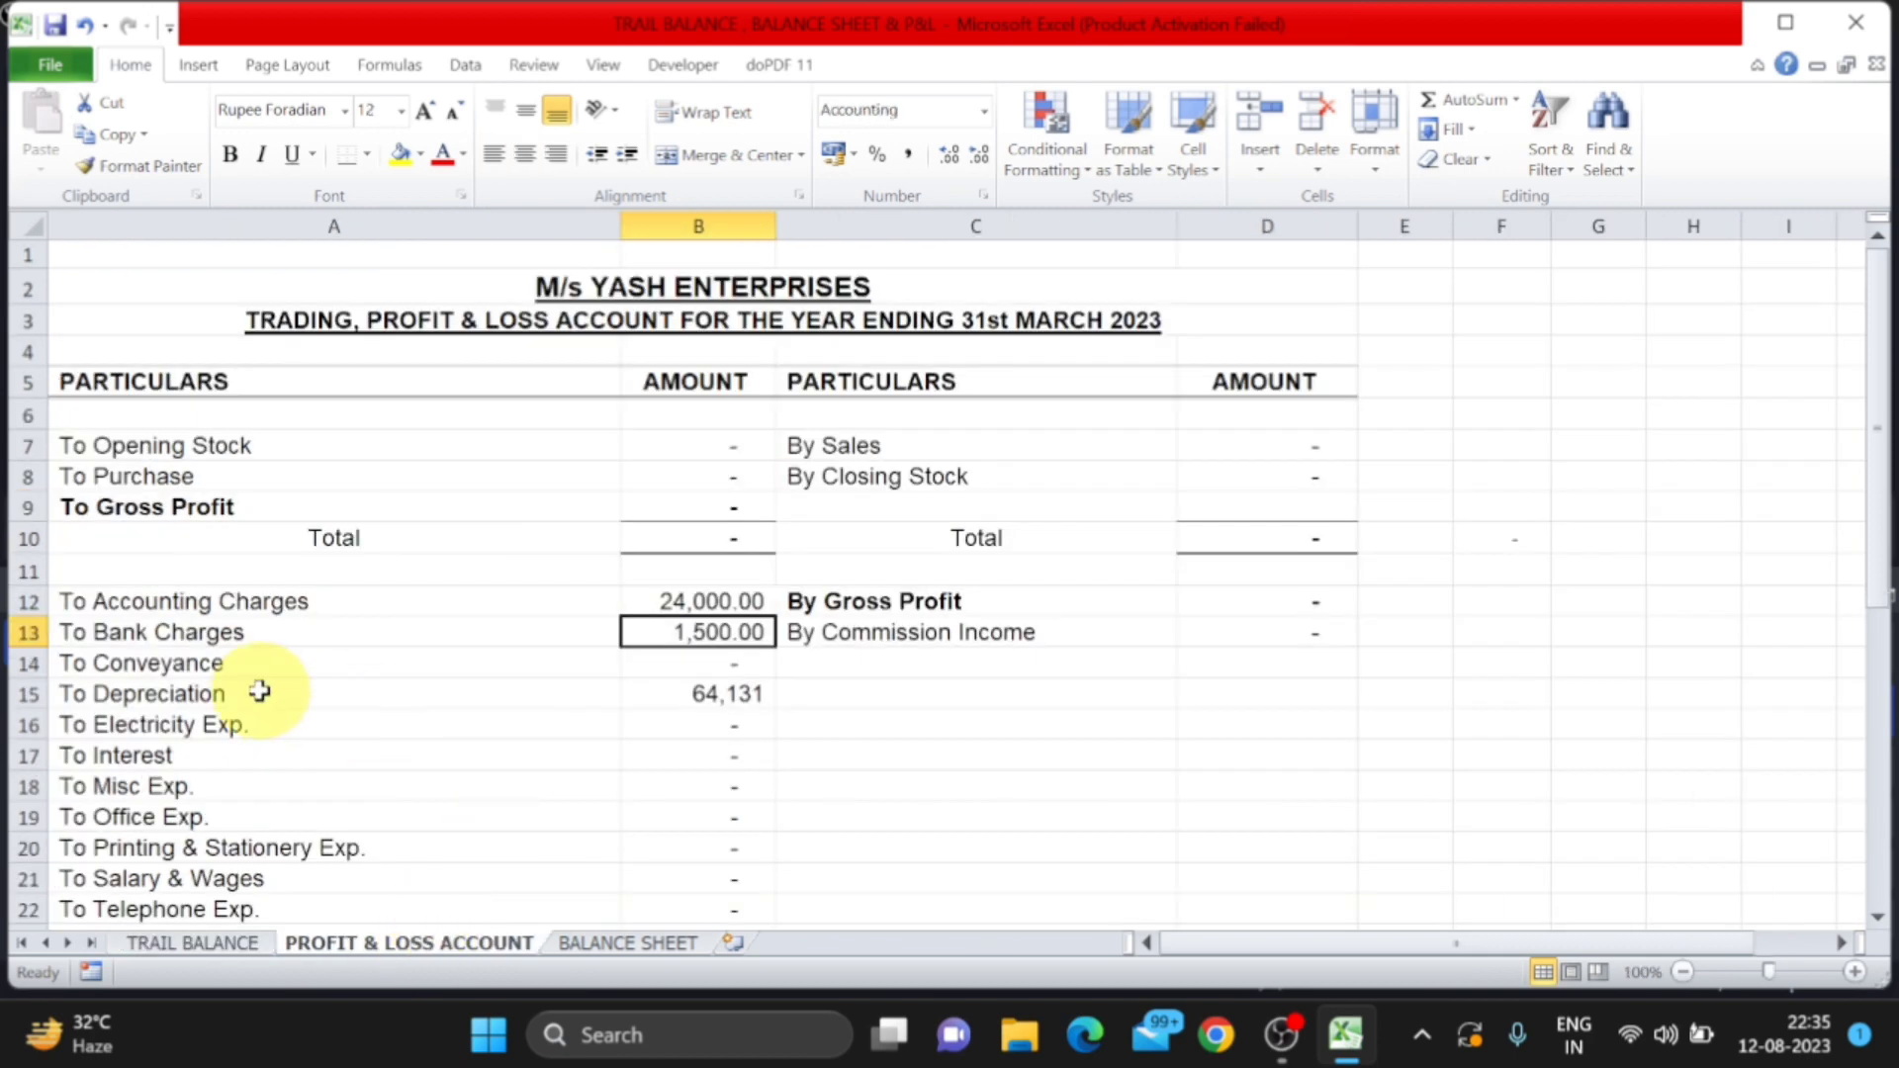
pyautogui.click(302, 695)
pyautogui.click(696, 695)
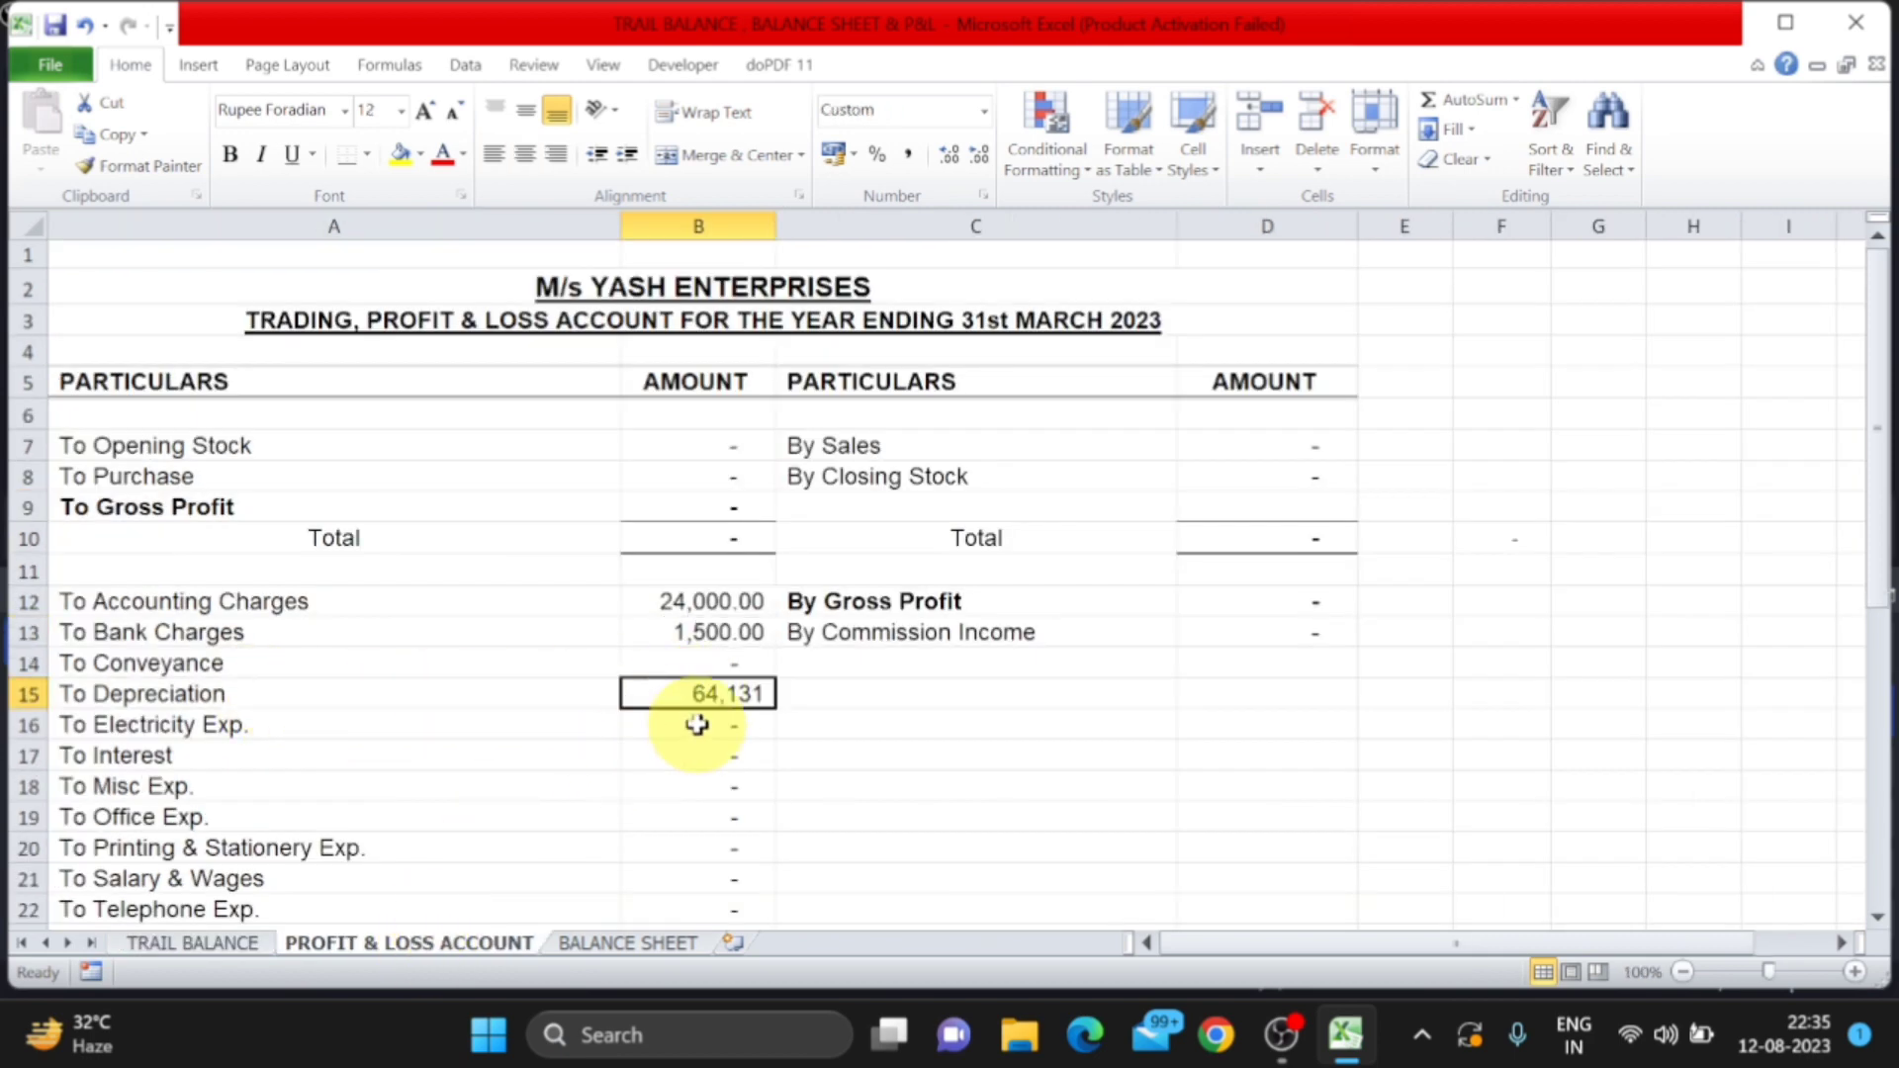
# Enter 15000 as the electricity debit in the trial balance and check the electricity expense in the profit and loss account
pyautogui.click(191, 945)
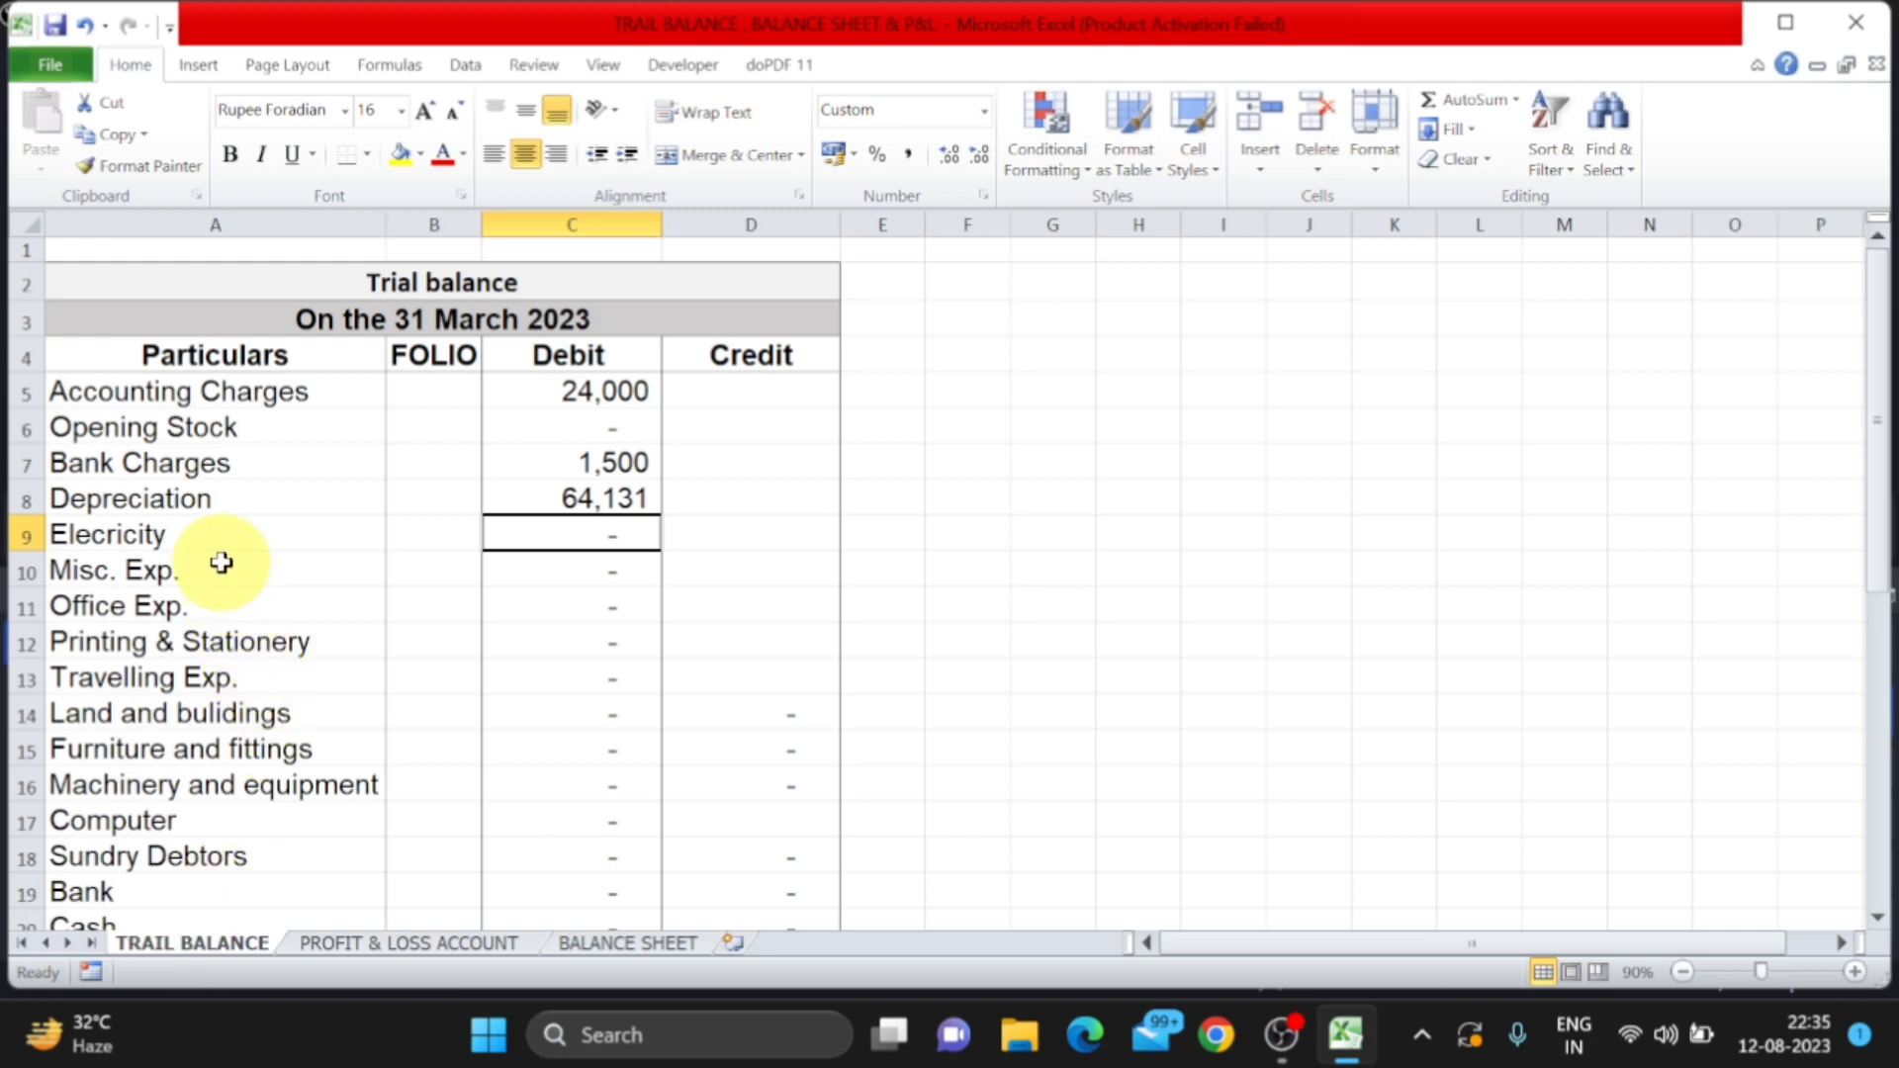
pyautogui.write('15000')
pyautogui.press('Return')
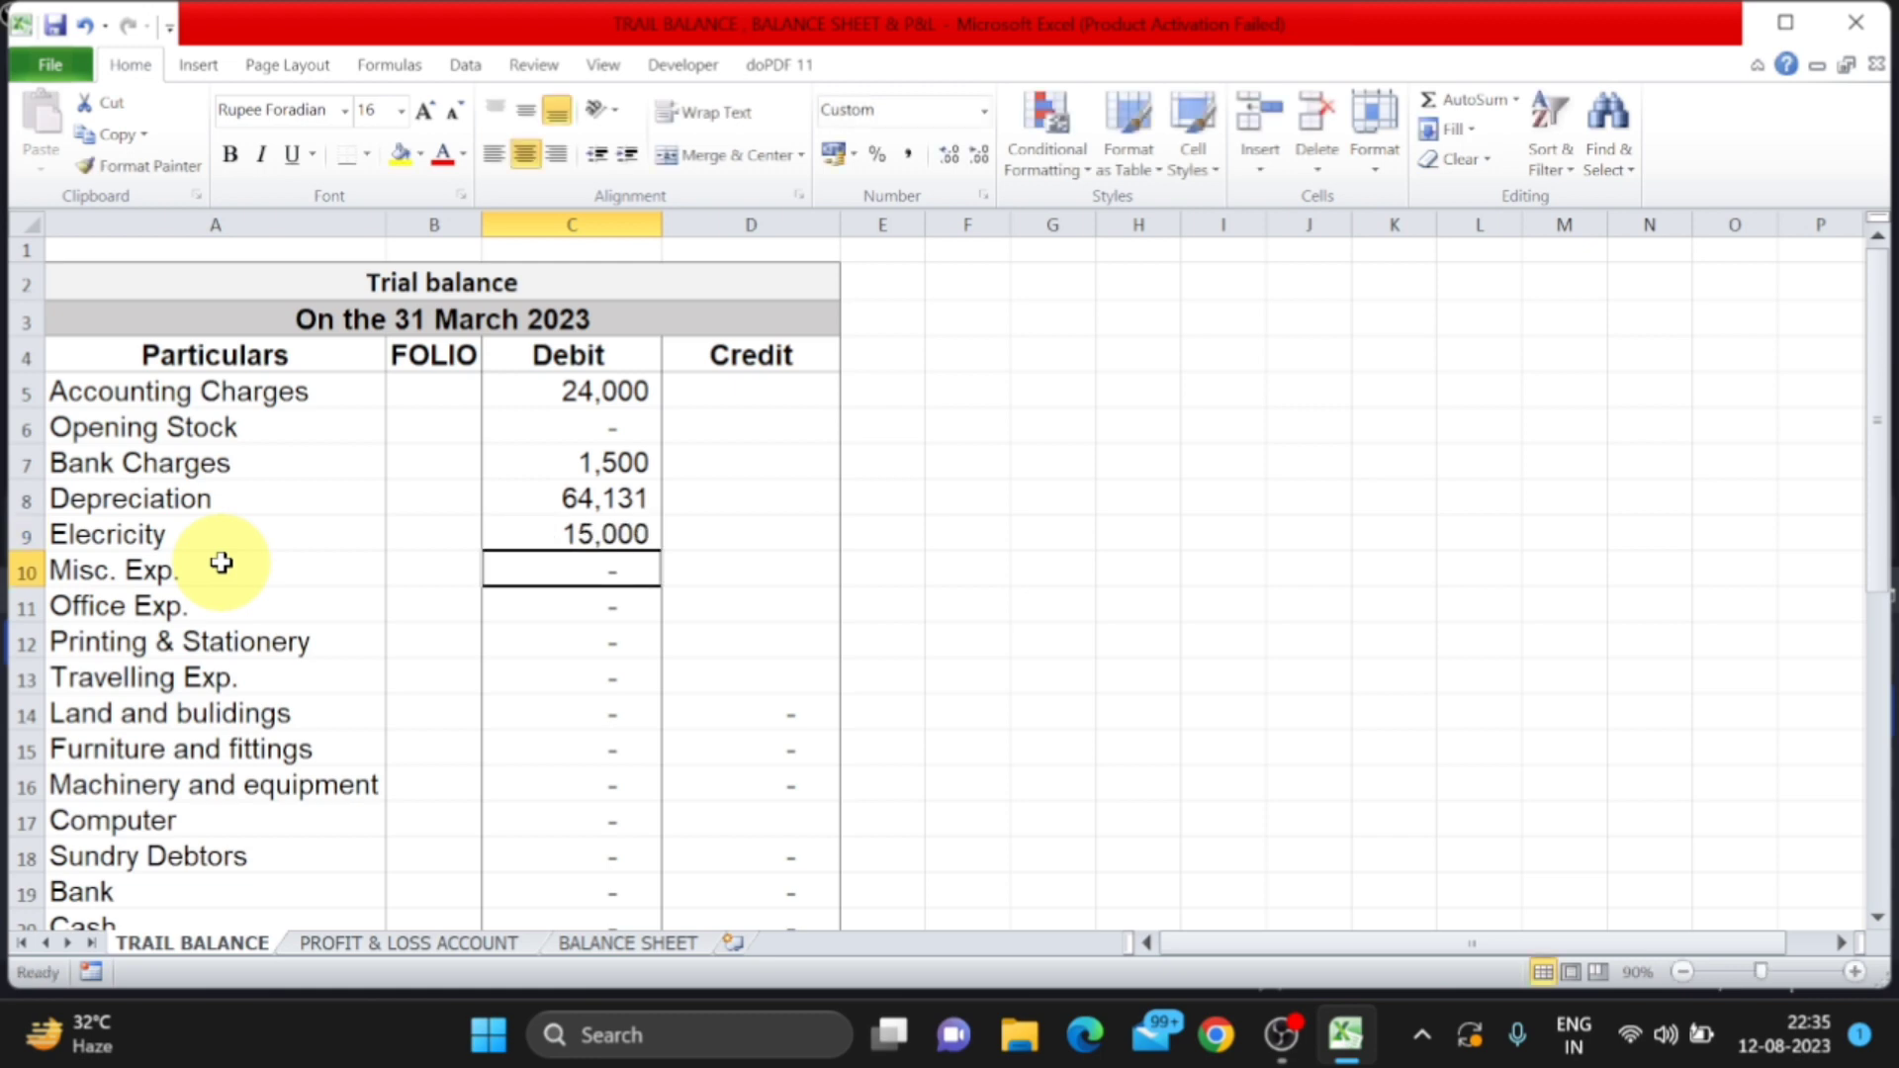
pyautogui.click(450, 943)
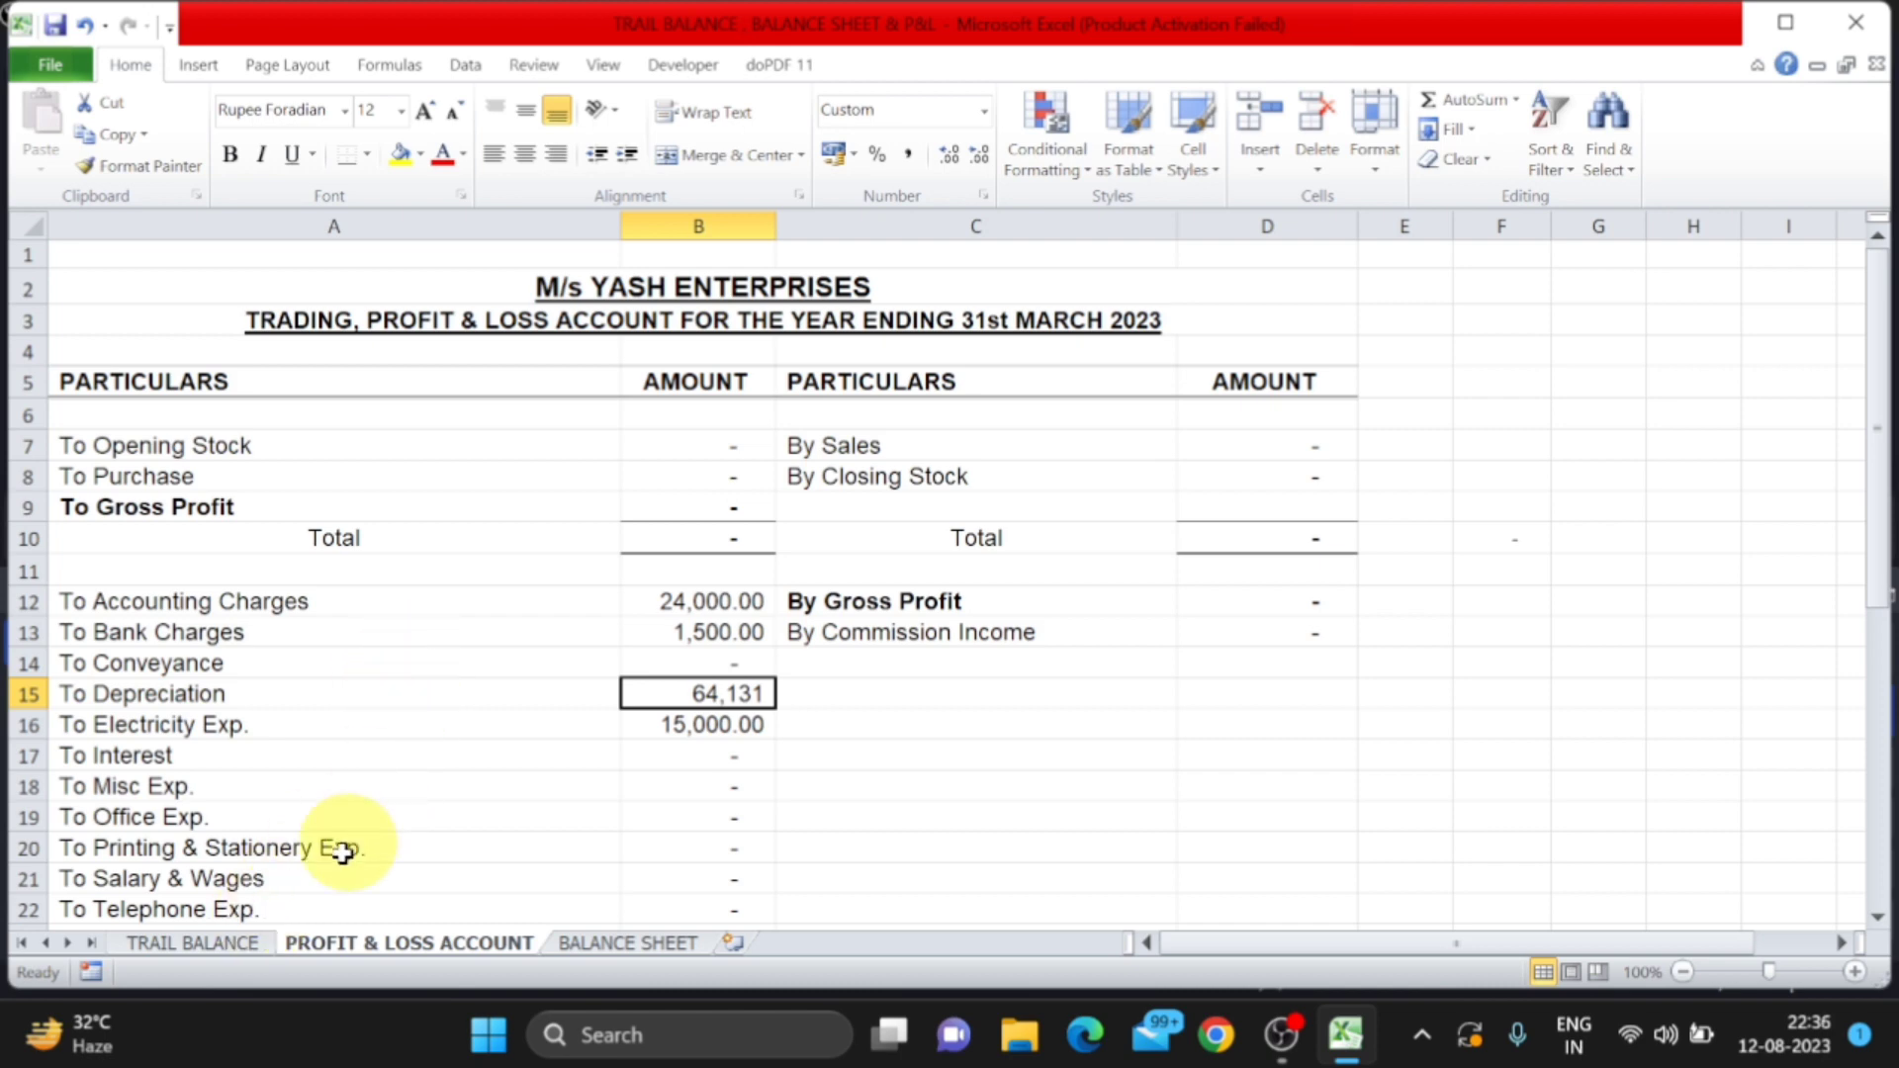
# Enter 750 as the Misc. Exp. debit in the trial balance and check it in the profit and loss account
pyautogui.click(211, 942)
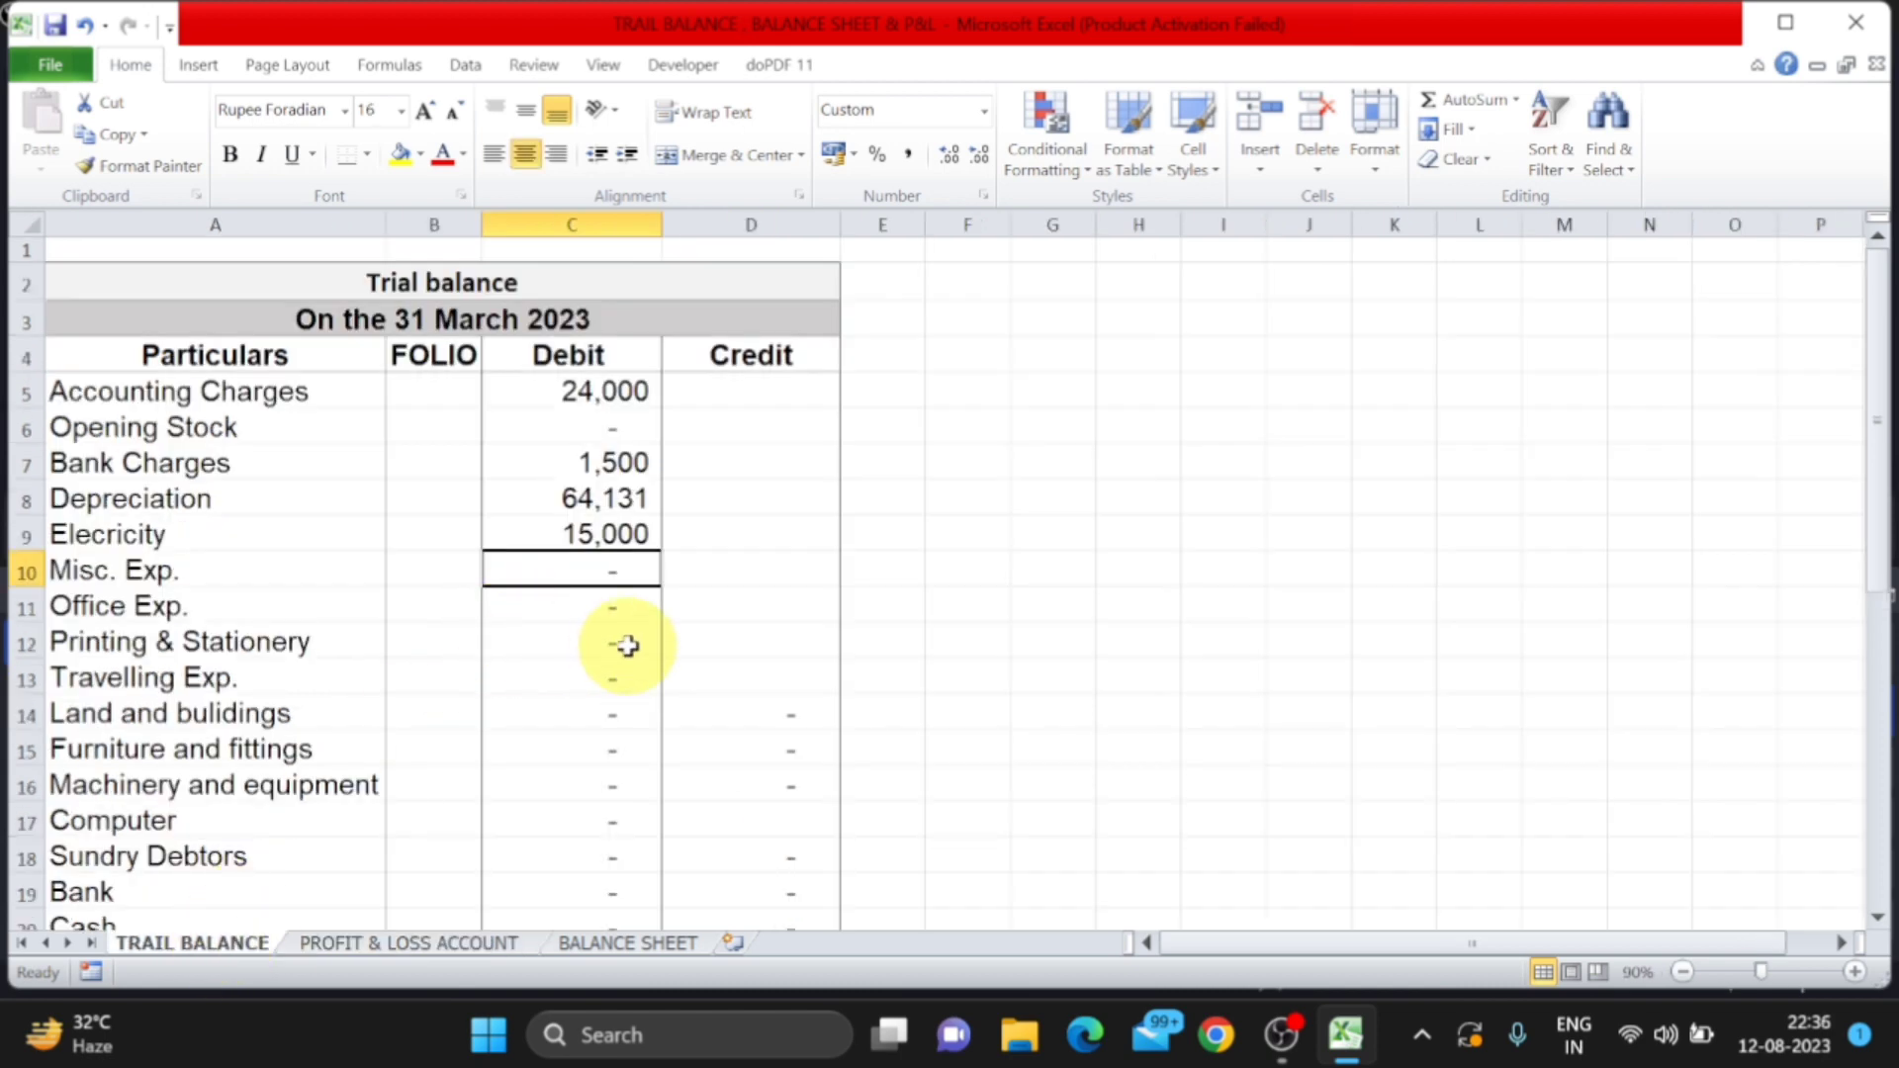
pyautogui.write('750')
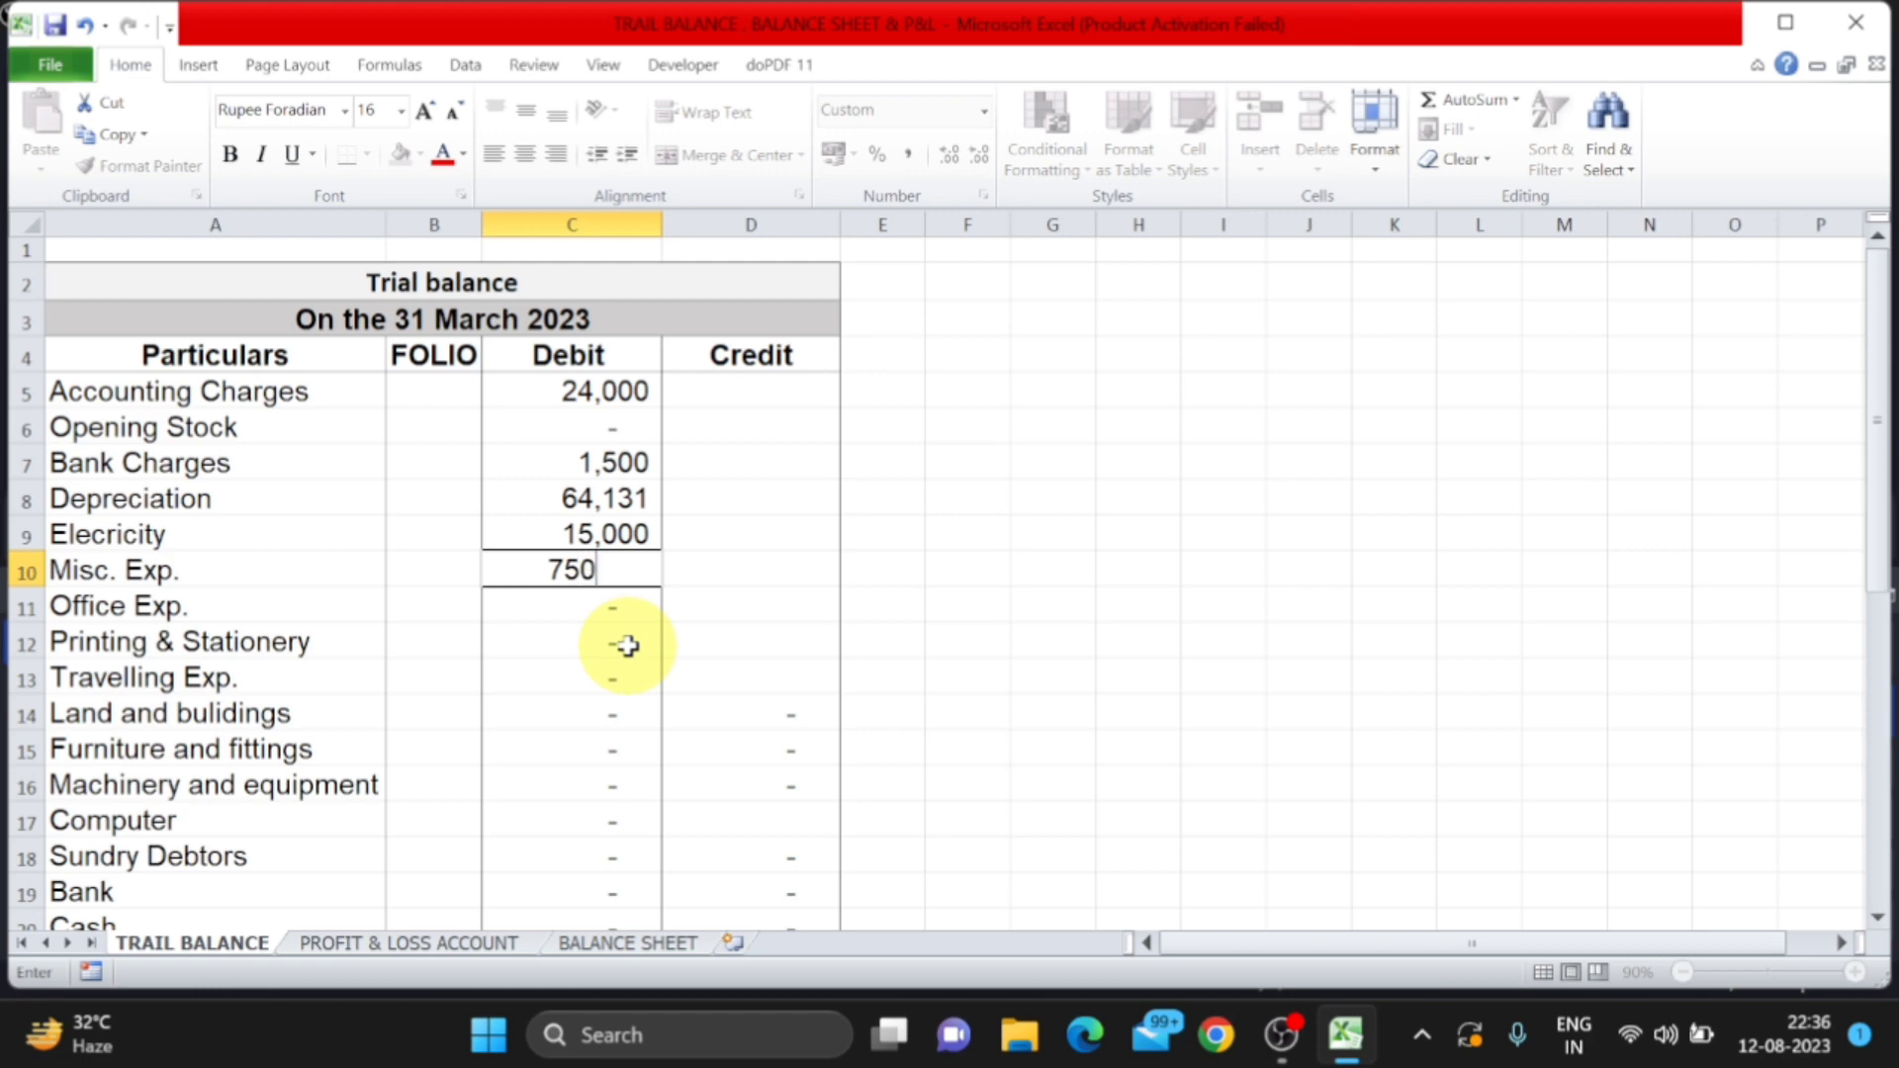
pyautogui.click(605, 683)
pyautogui.click(494, 942)
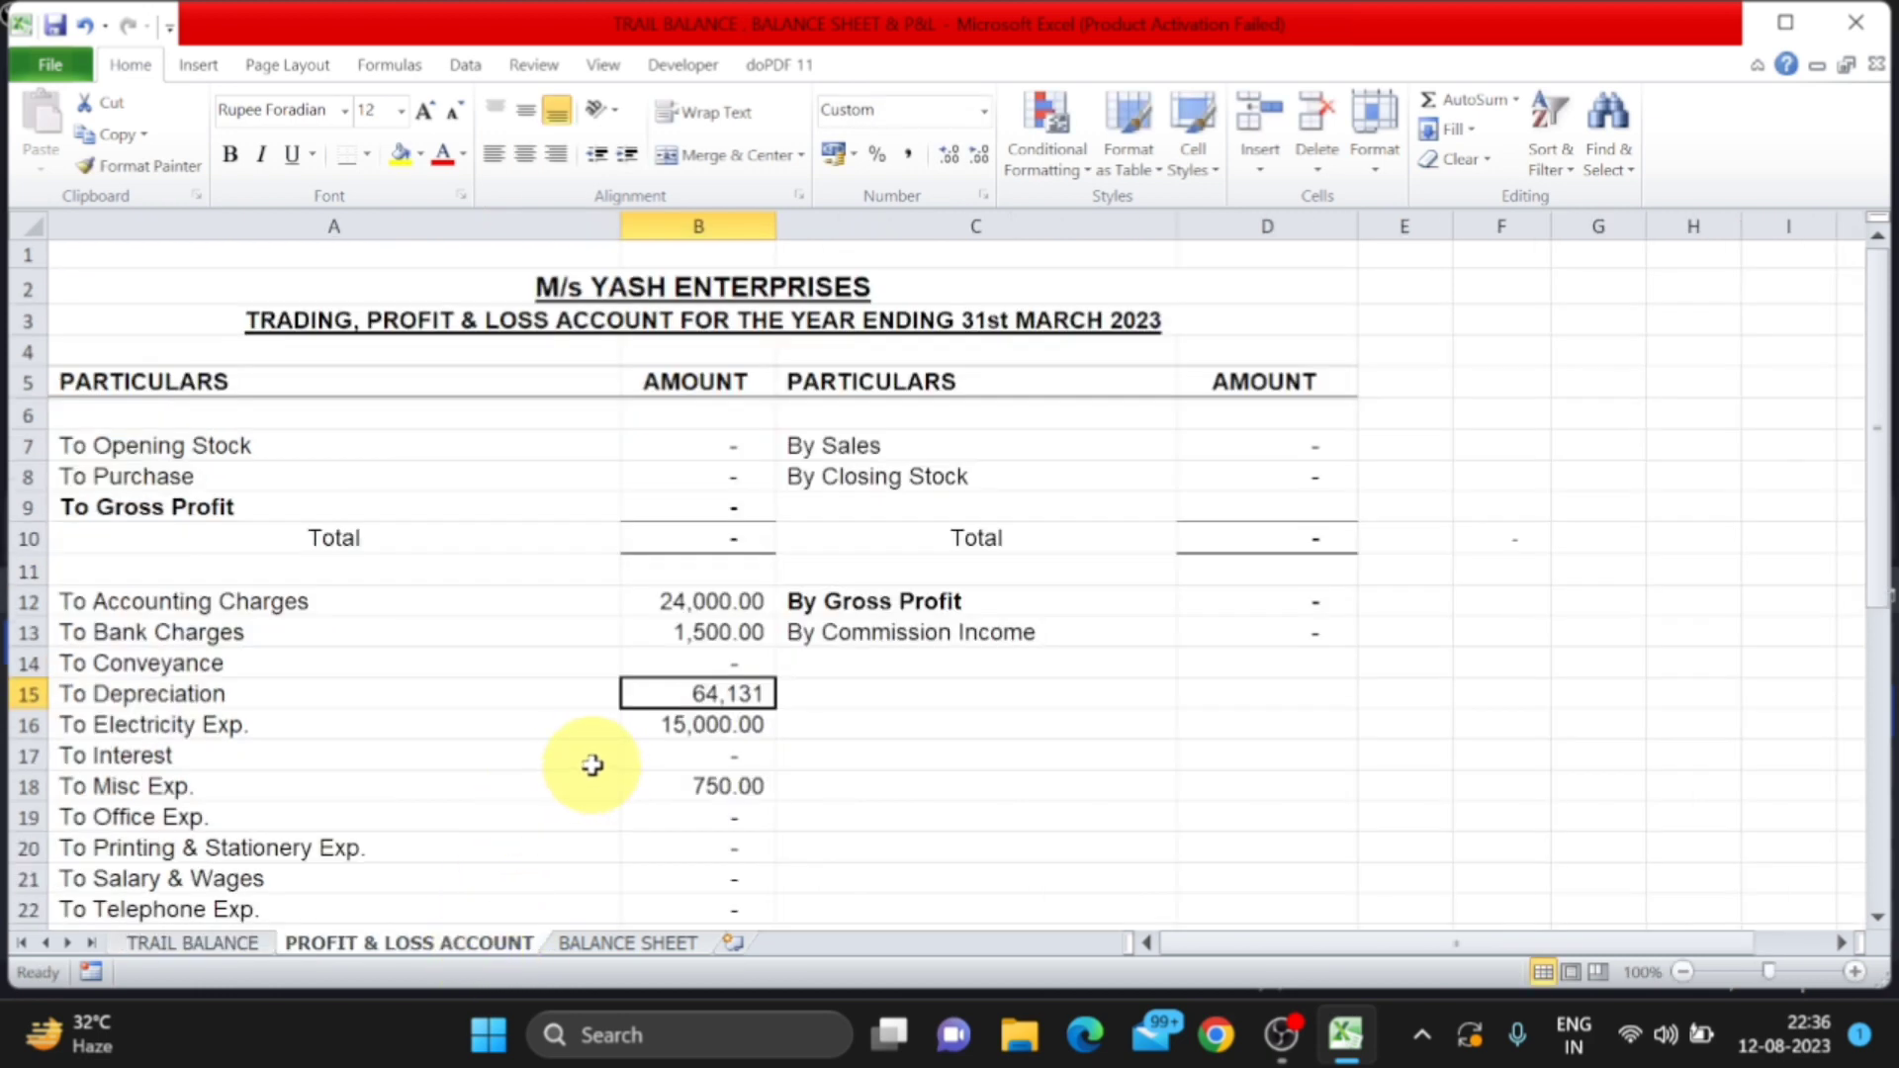
# Enter trial balance debits of 1250 for Office Exp. and 850 for Printing & Stationery, and check both in the profit and loss account
pyautogui.click(198, 938)
pyautogui.click(611, 605)
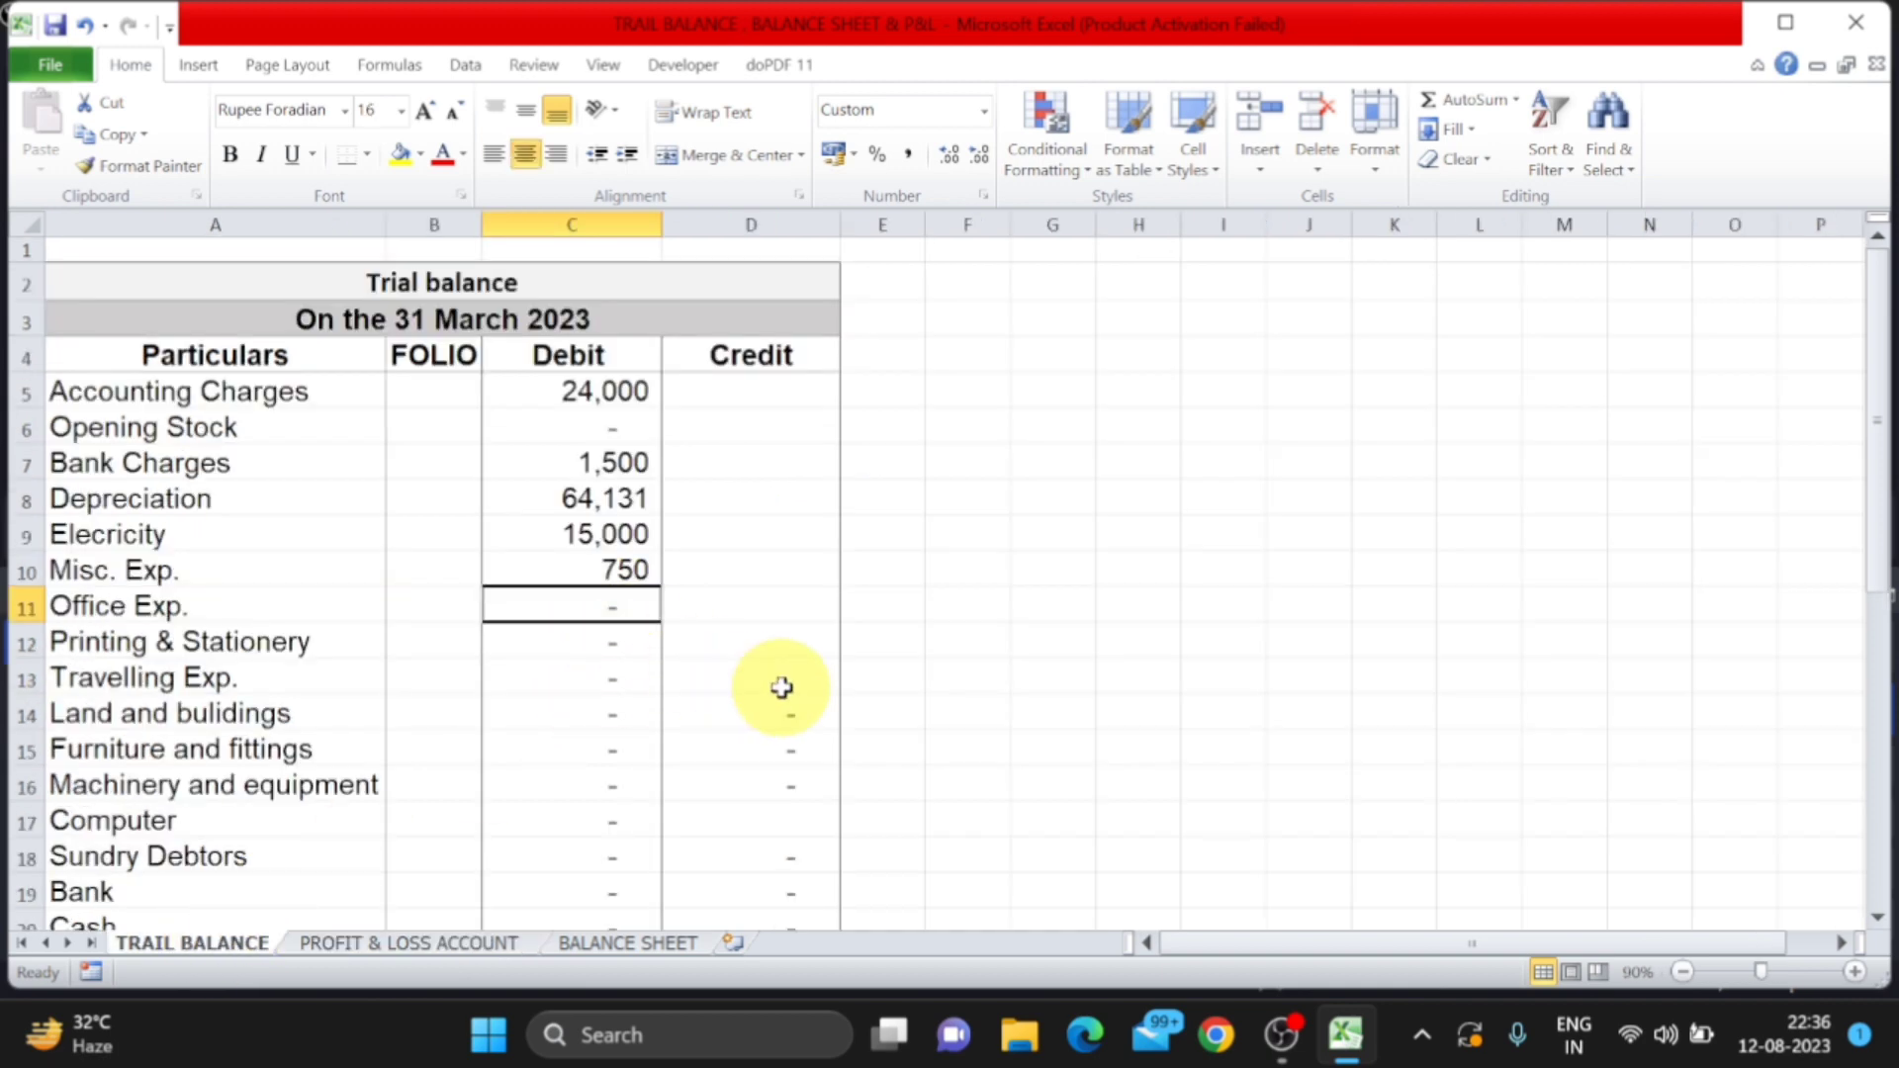
pyautogui.write('1,250')
pyautogui.press('Return')
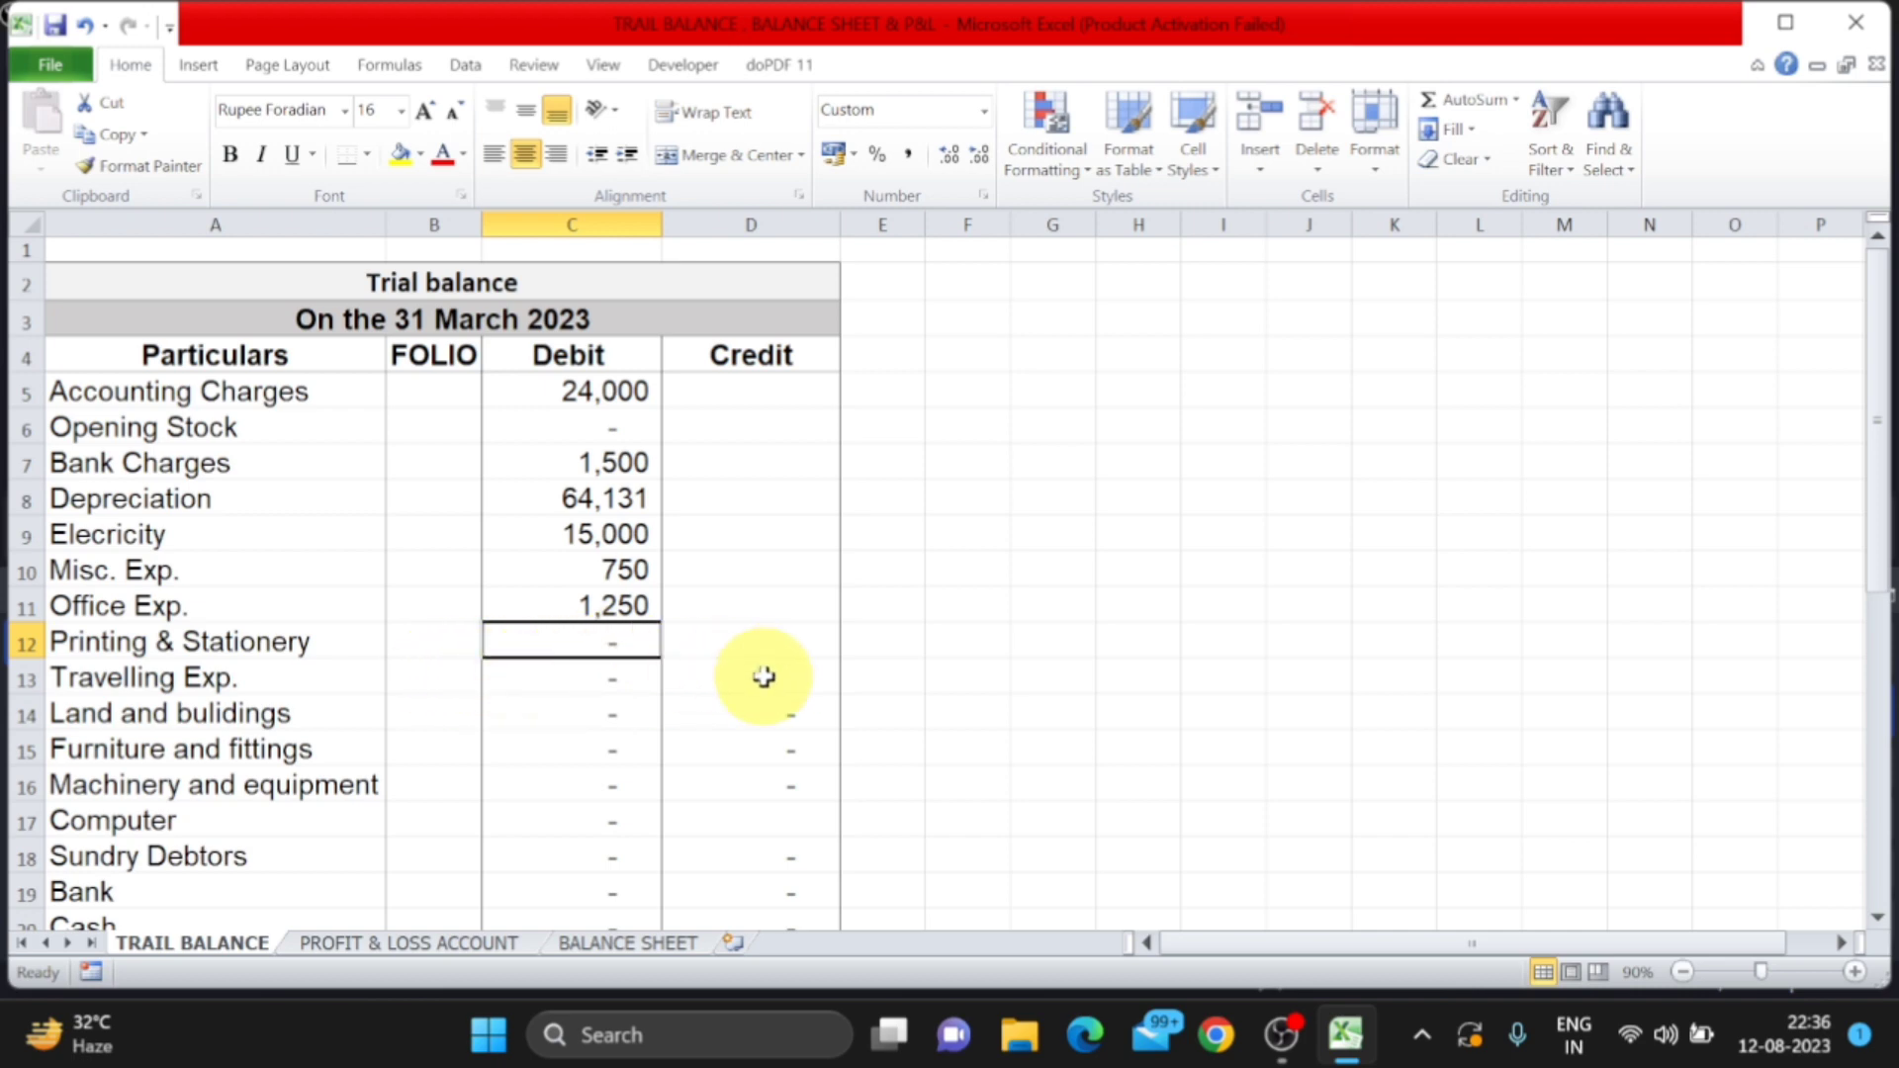
pyautogui.write('850')
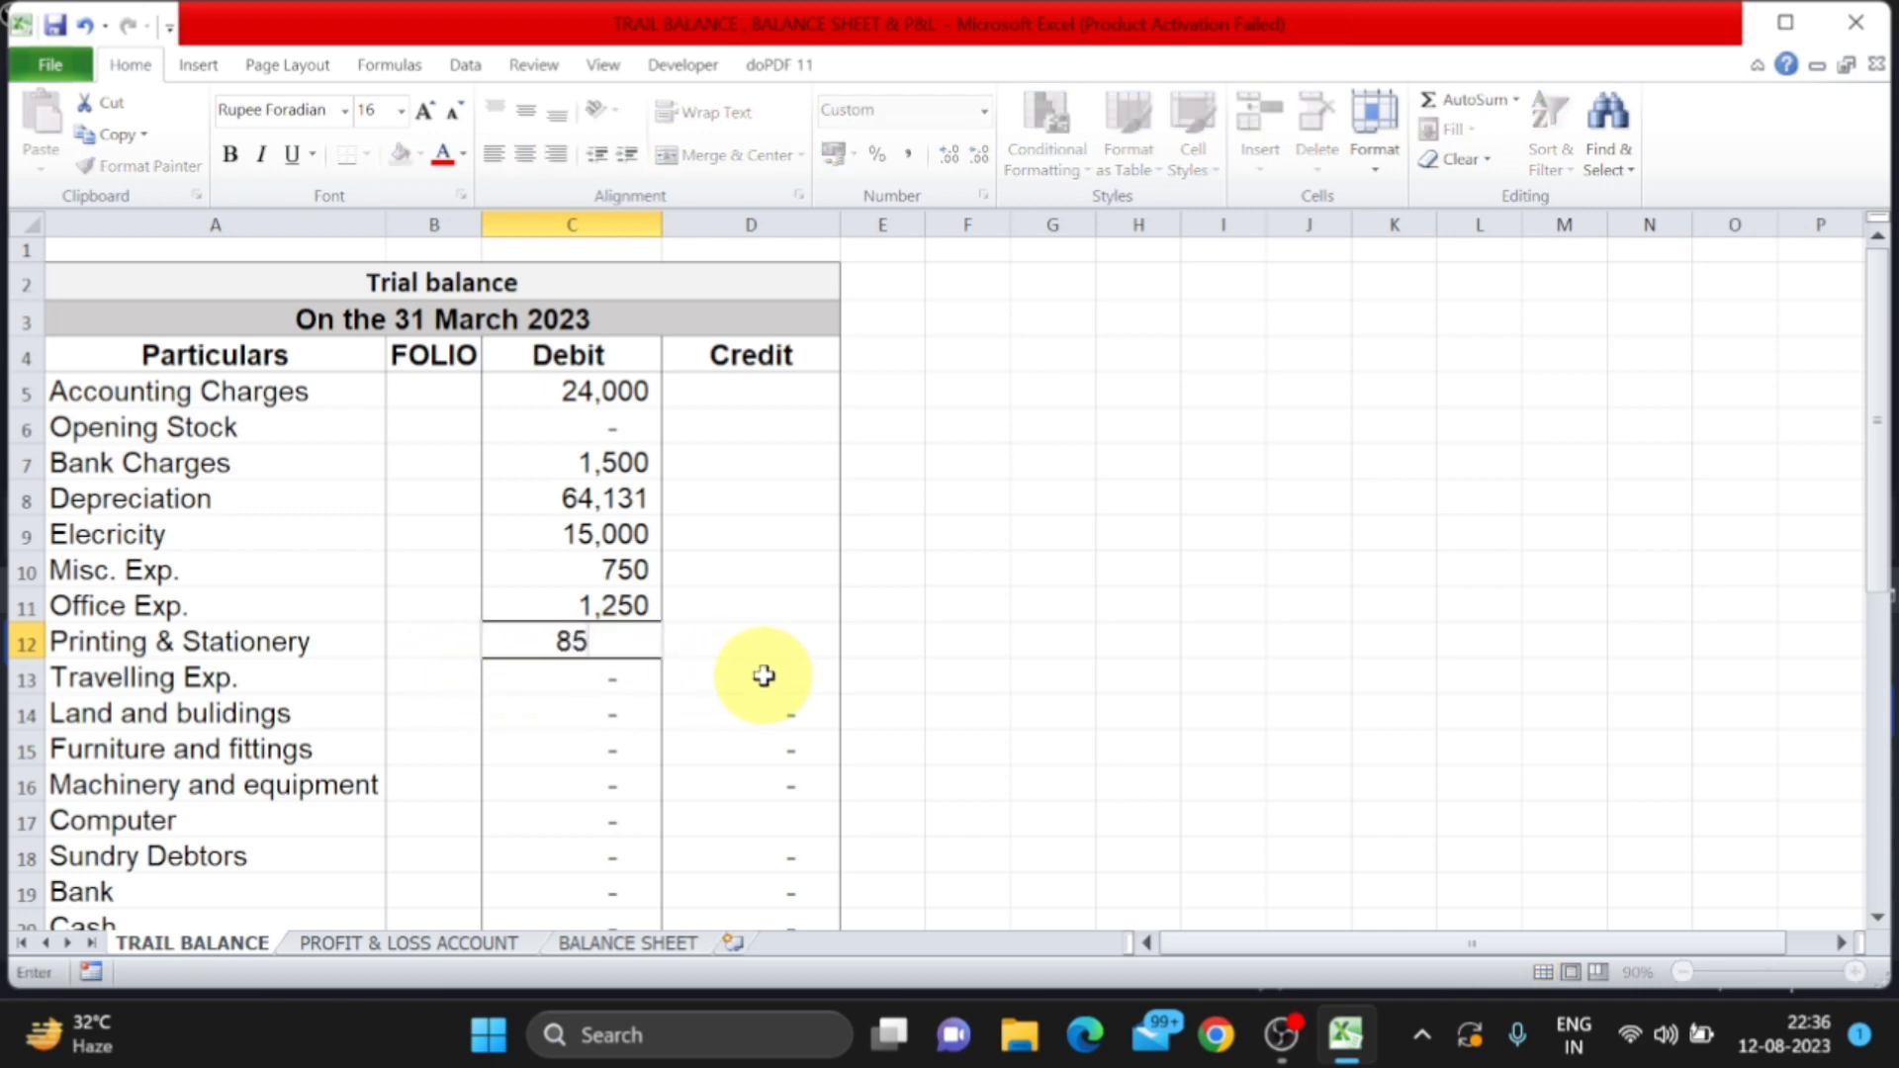
pyautogui.press('Return')
pyautogui.click(415, 943)
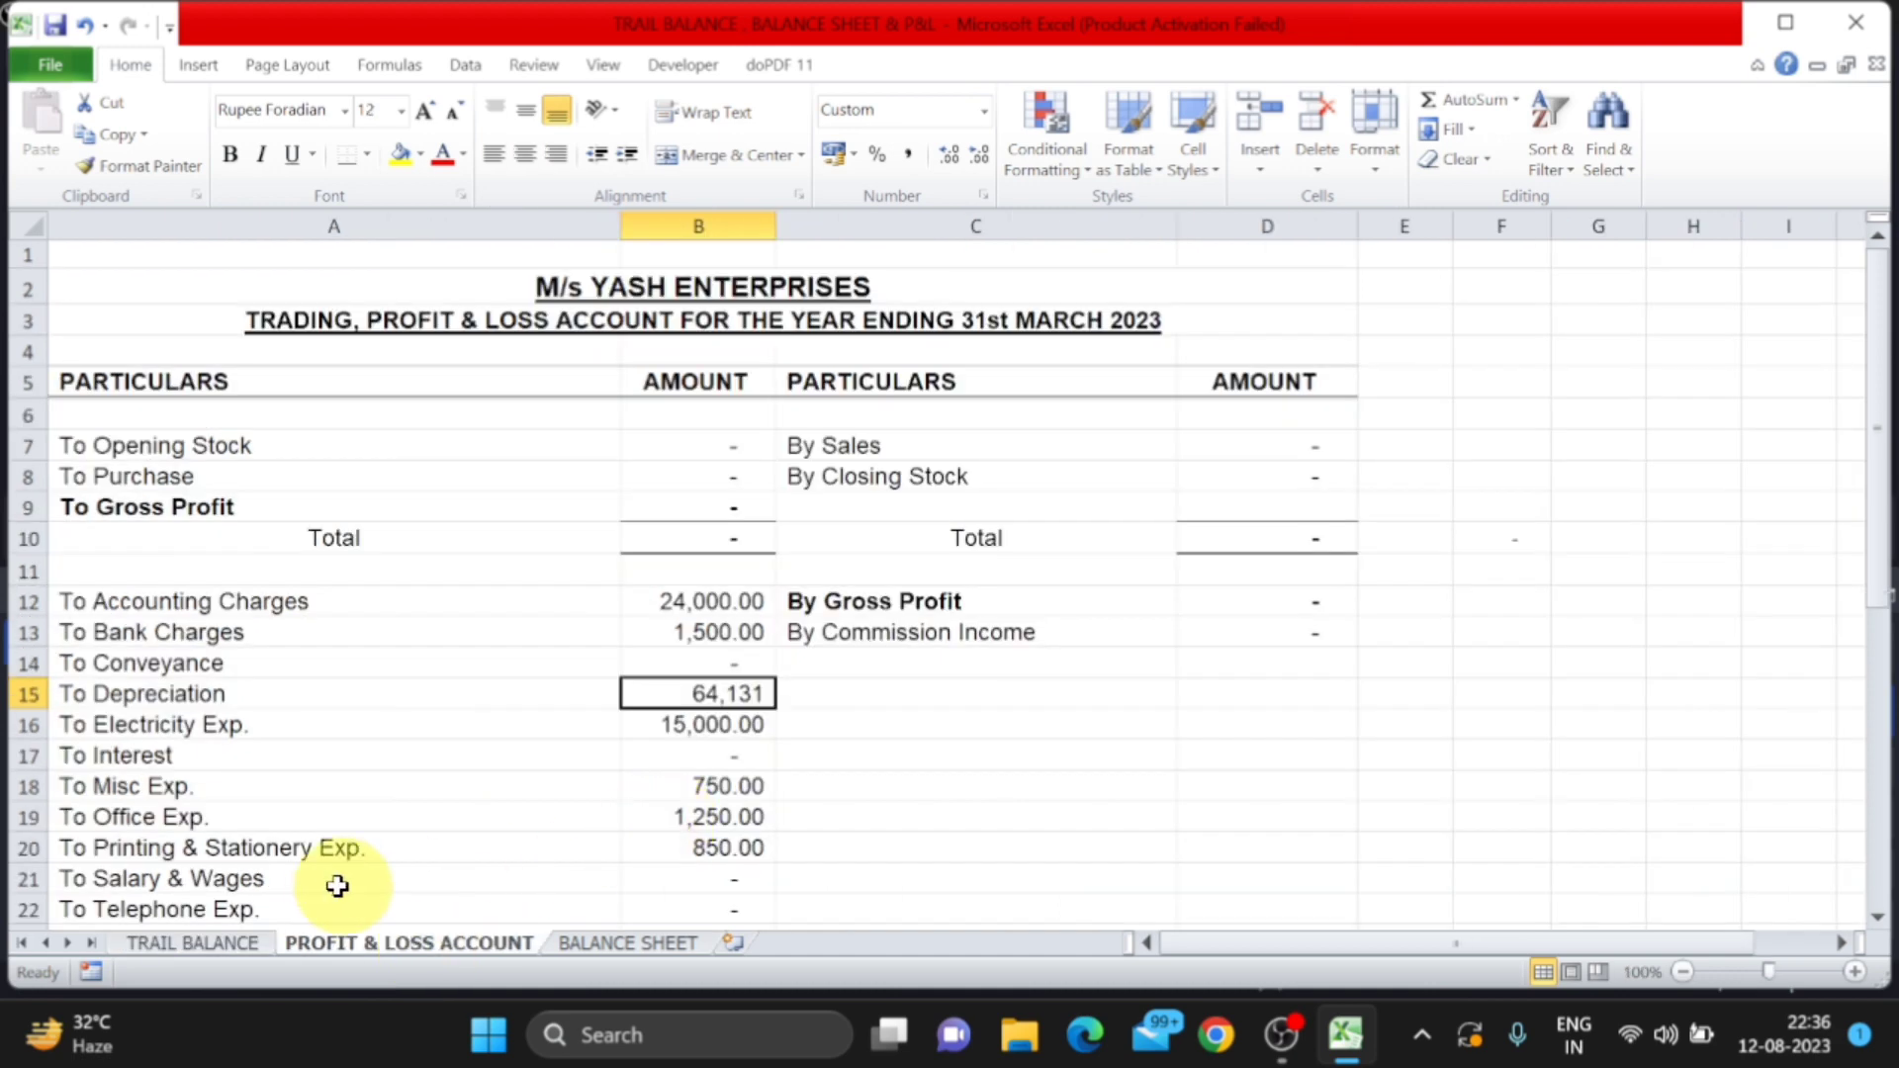
pyautogui.click(710, 849)
# Enter 1500 as the Travelling Exp. debit in the trial balance and check that entry in the profit and loss account
pyautogui.click(230, 943)
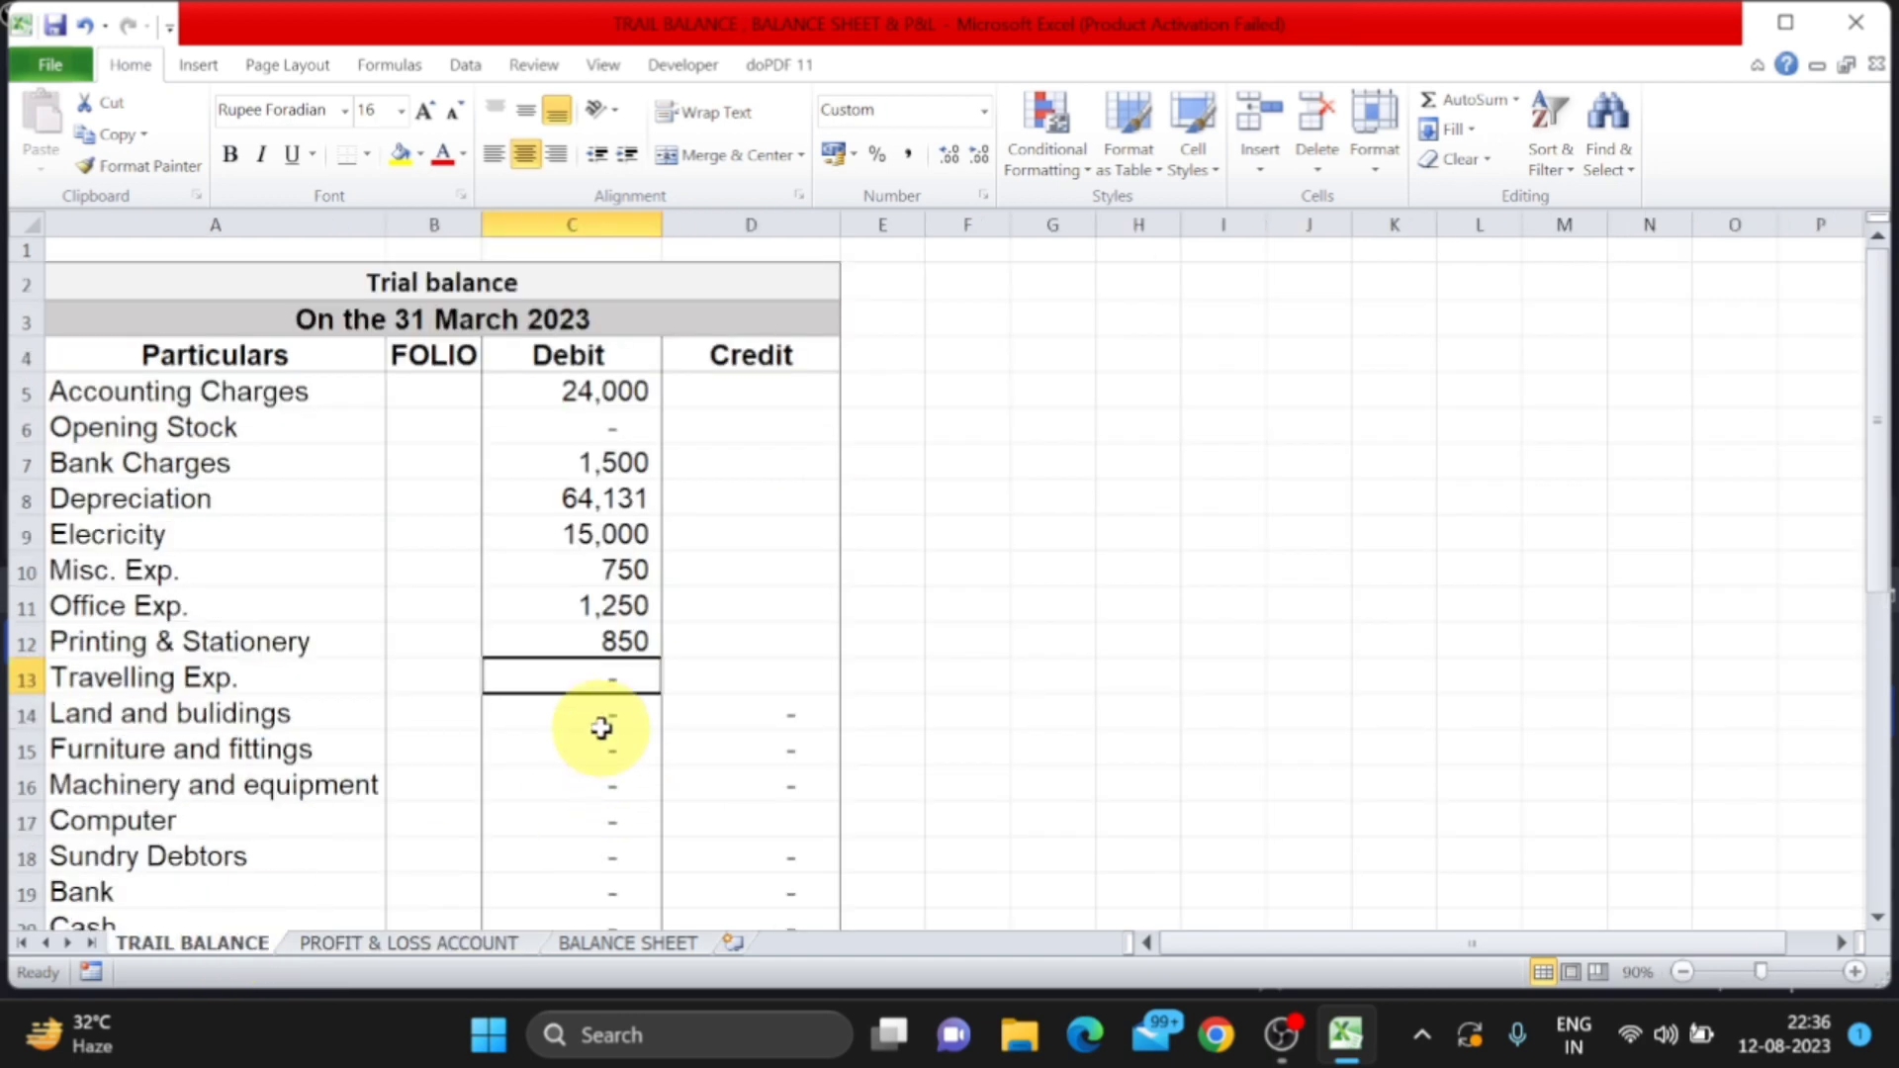
pyautogui.write('1500')
pyautogui.press('Return')
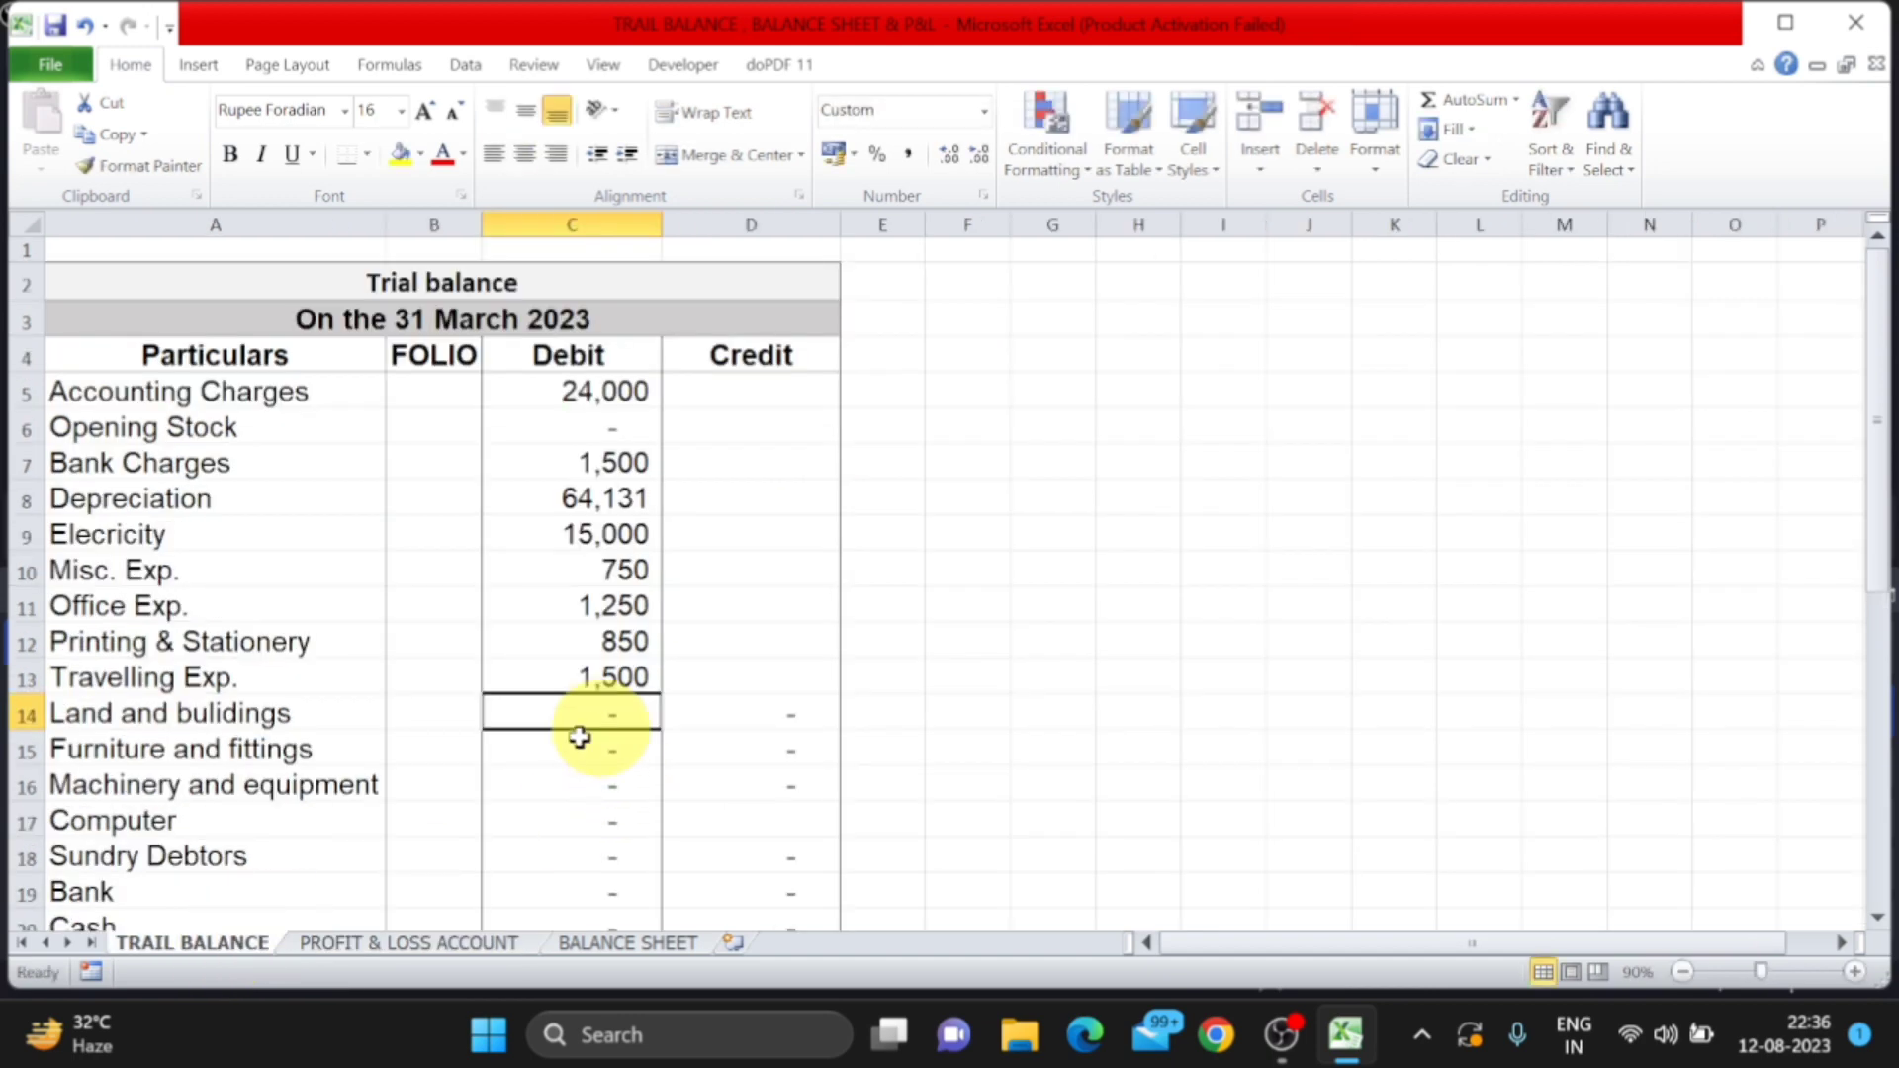
pyautogui.click(463, 941)
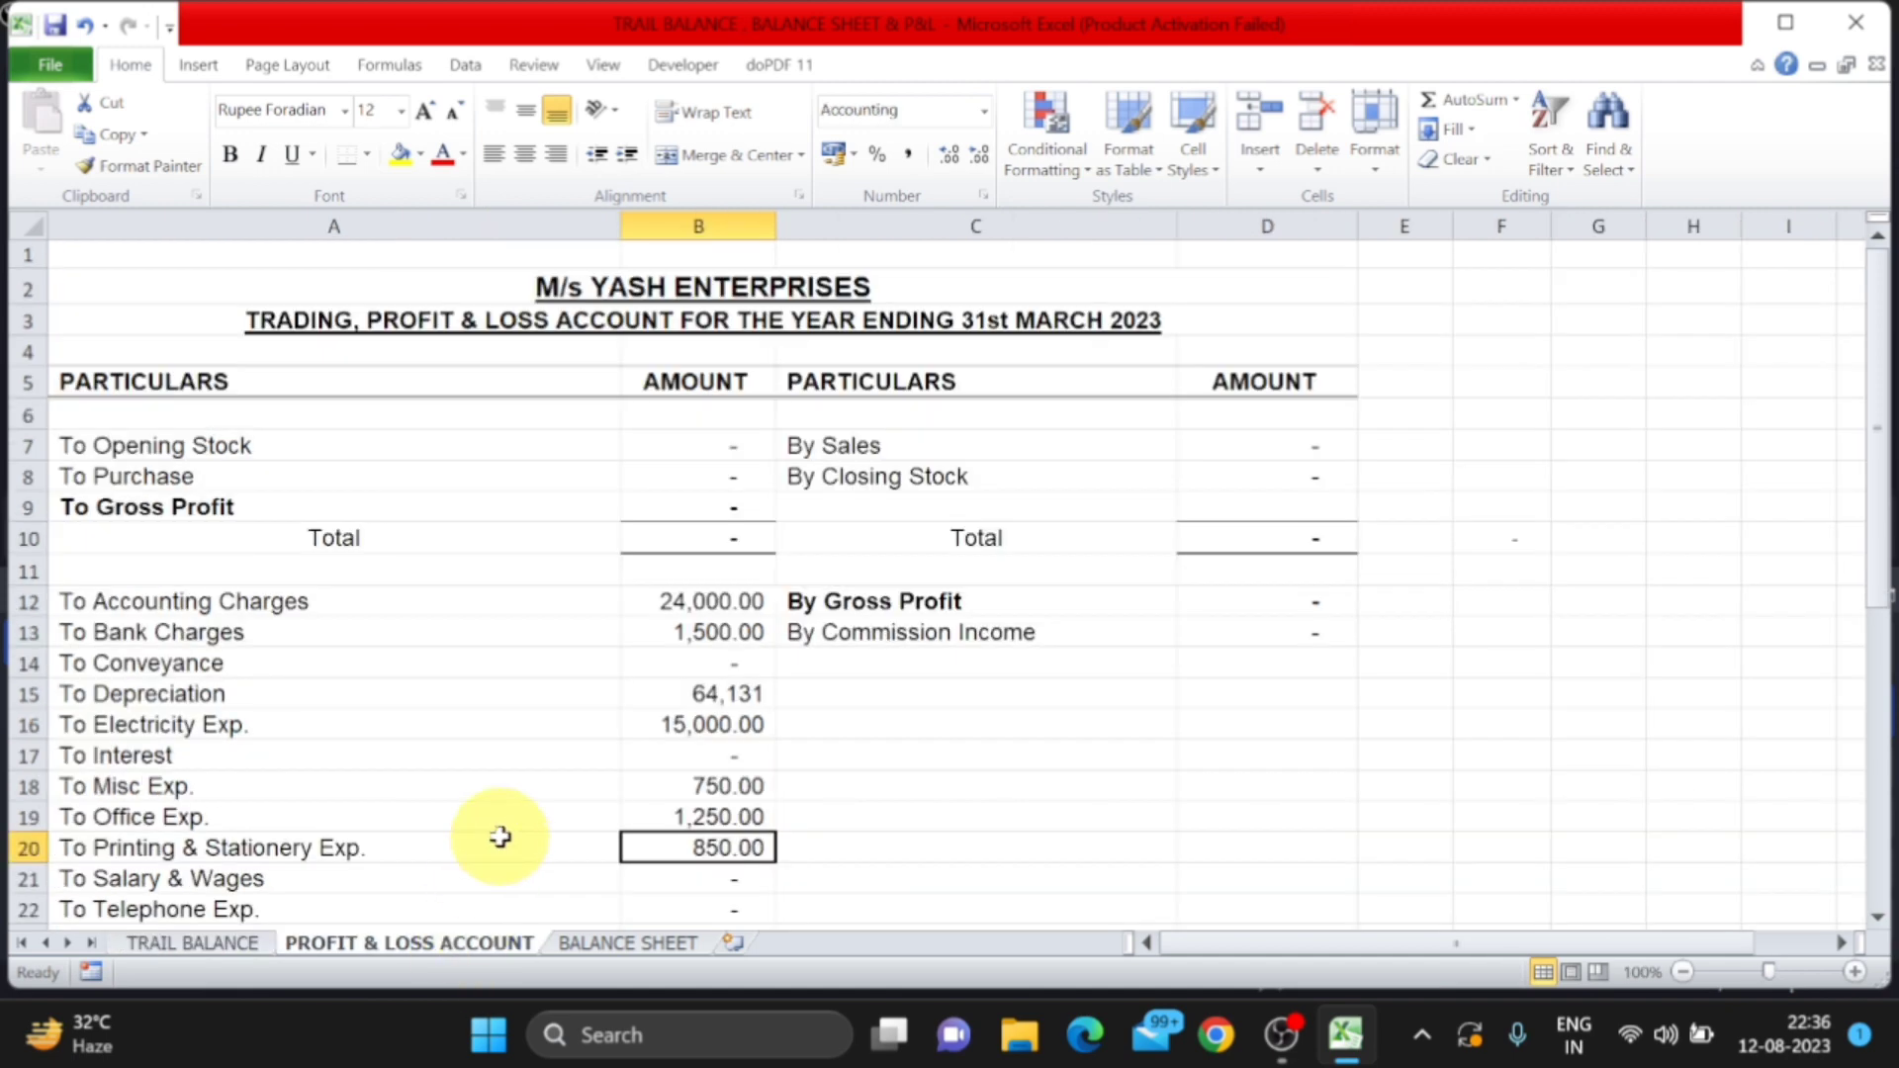
pyautogui.scroll(-1, 499, 837)
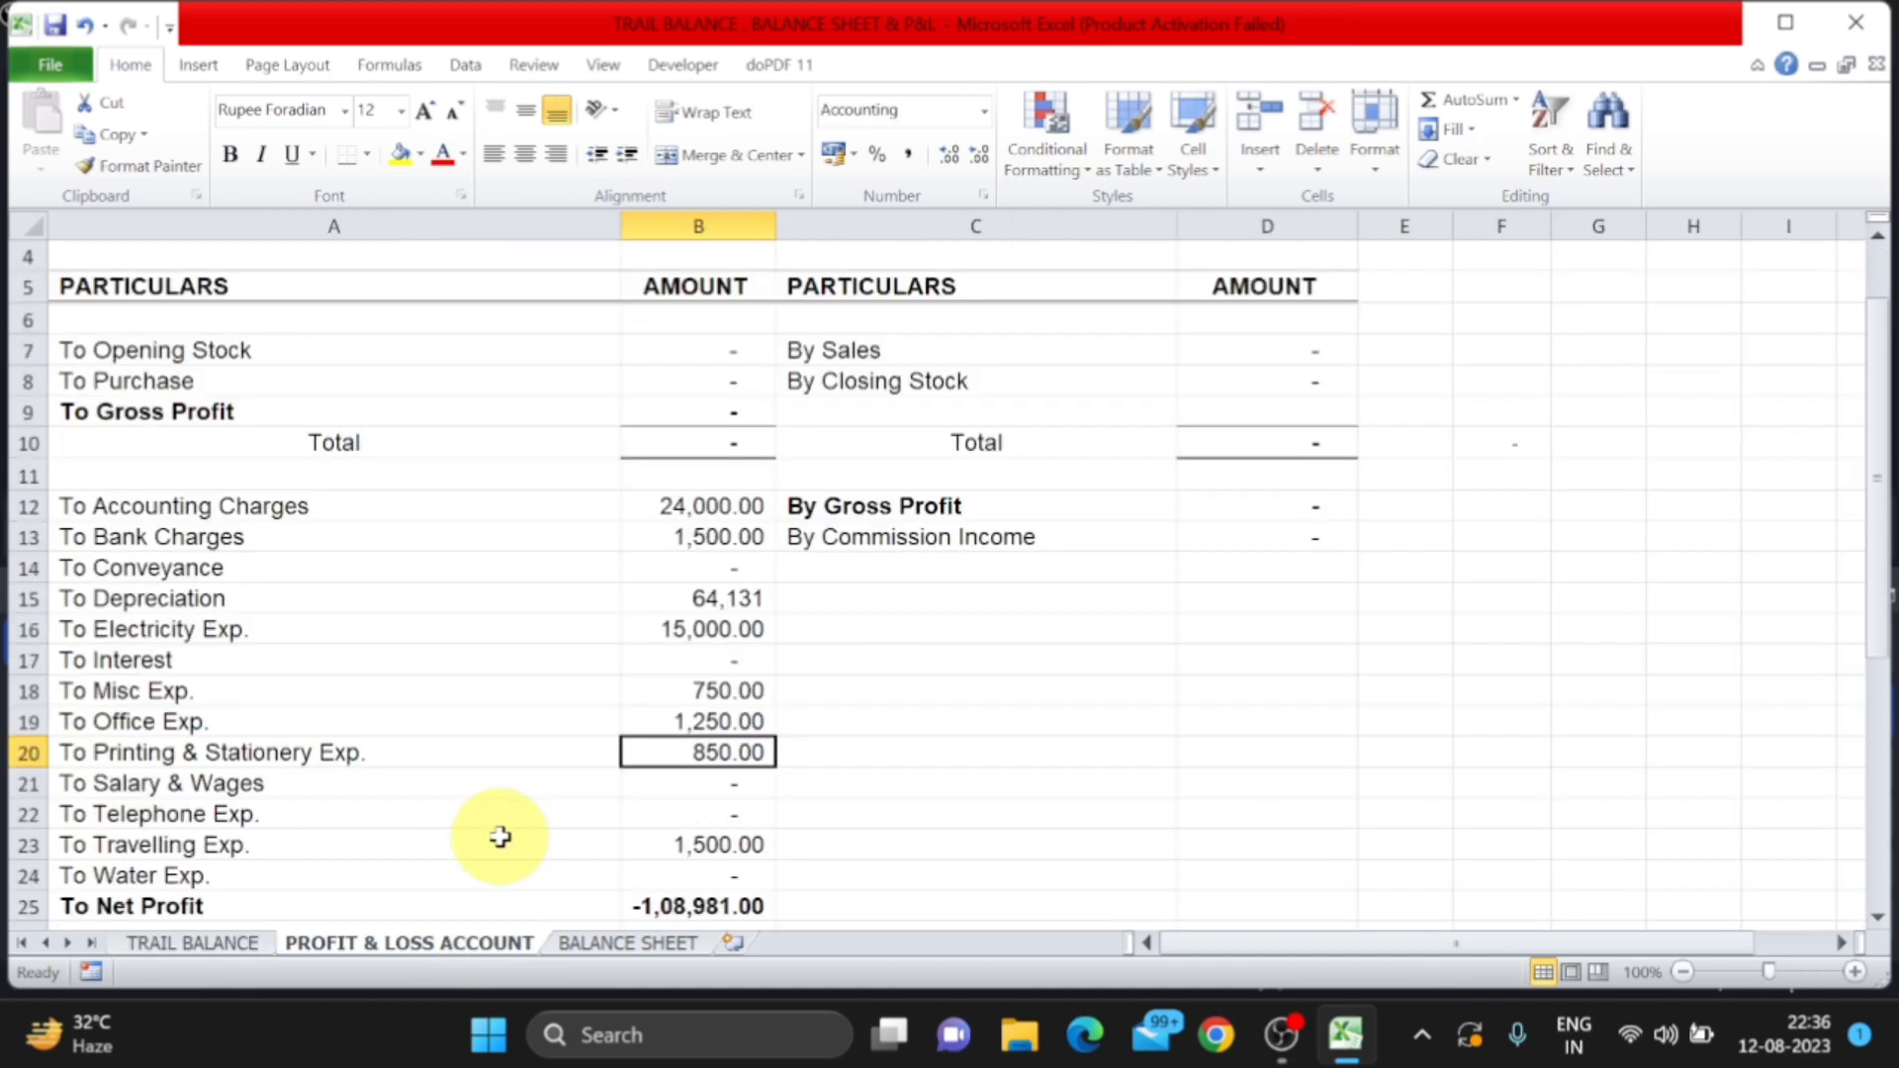
pyautogui.scroll(-1, 500, 836)
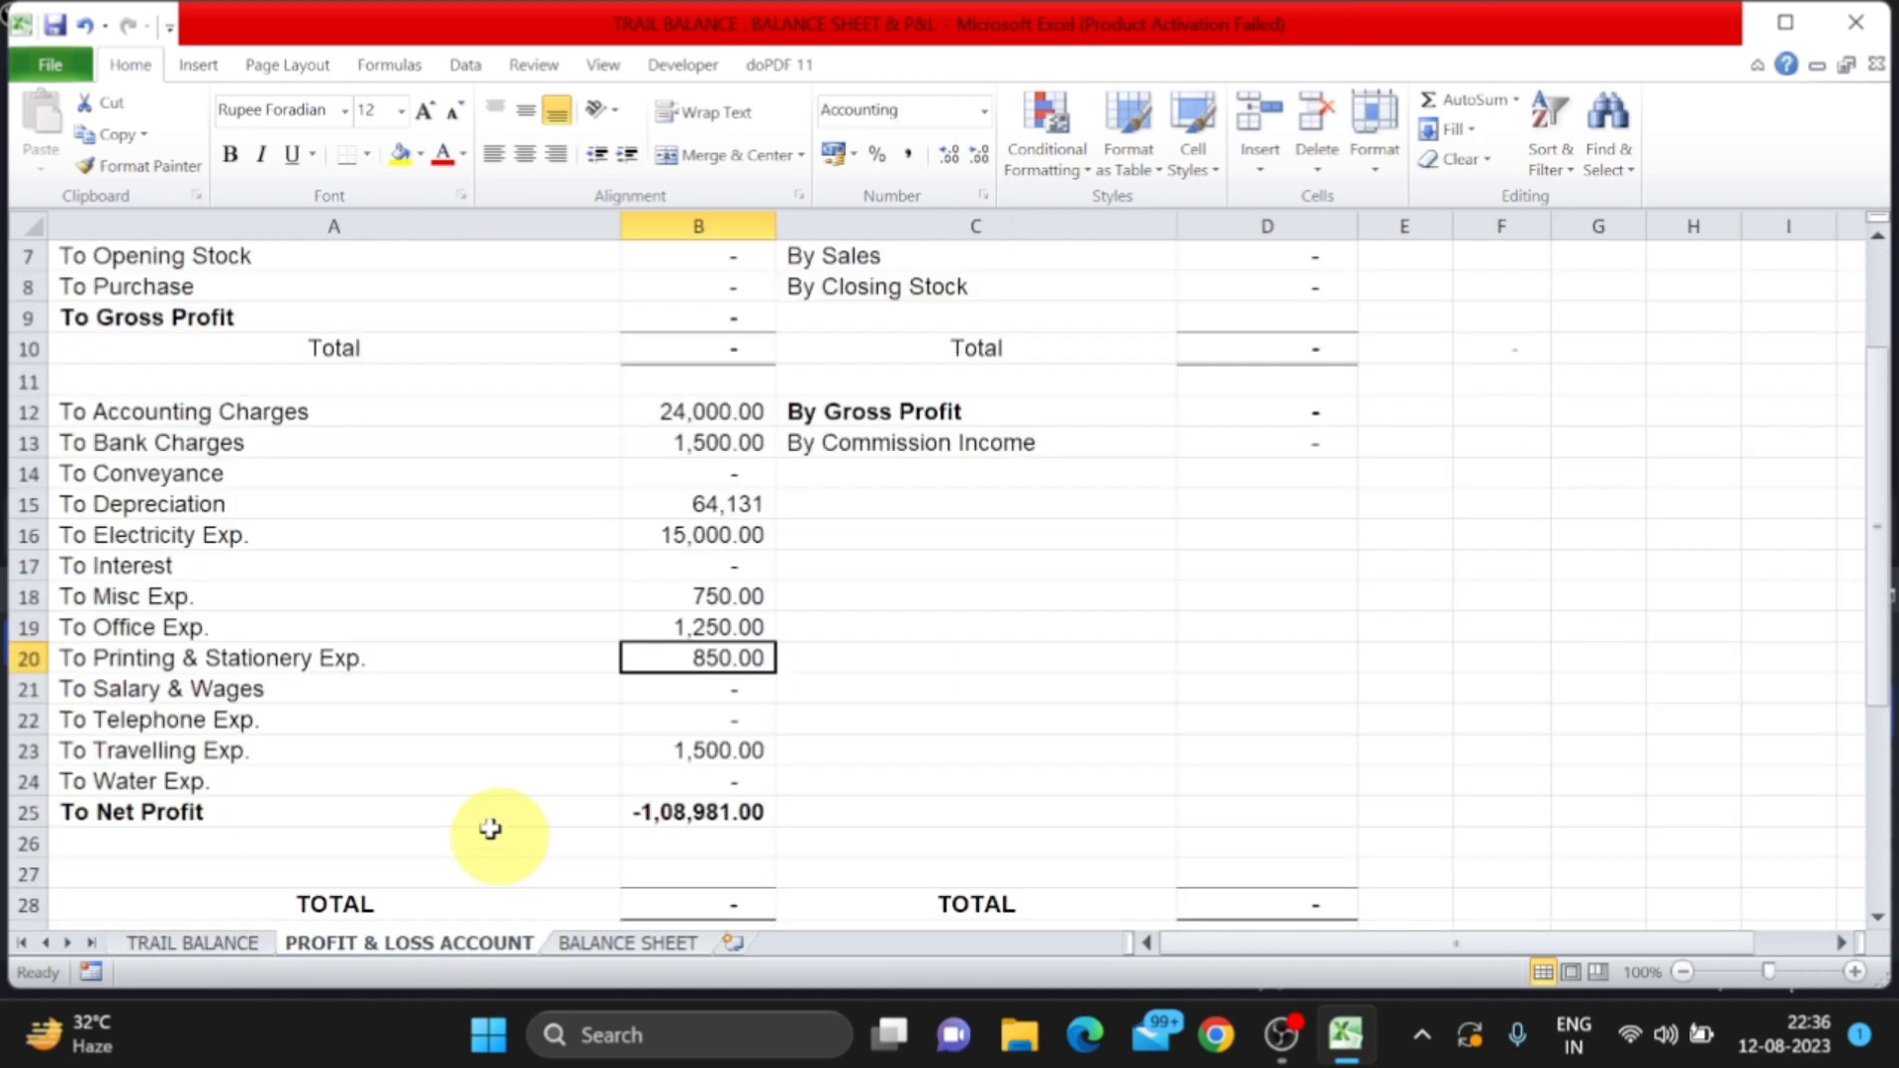
pyautogui.click(699, 749)
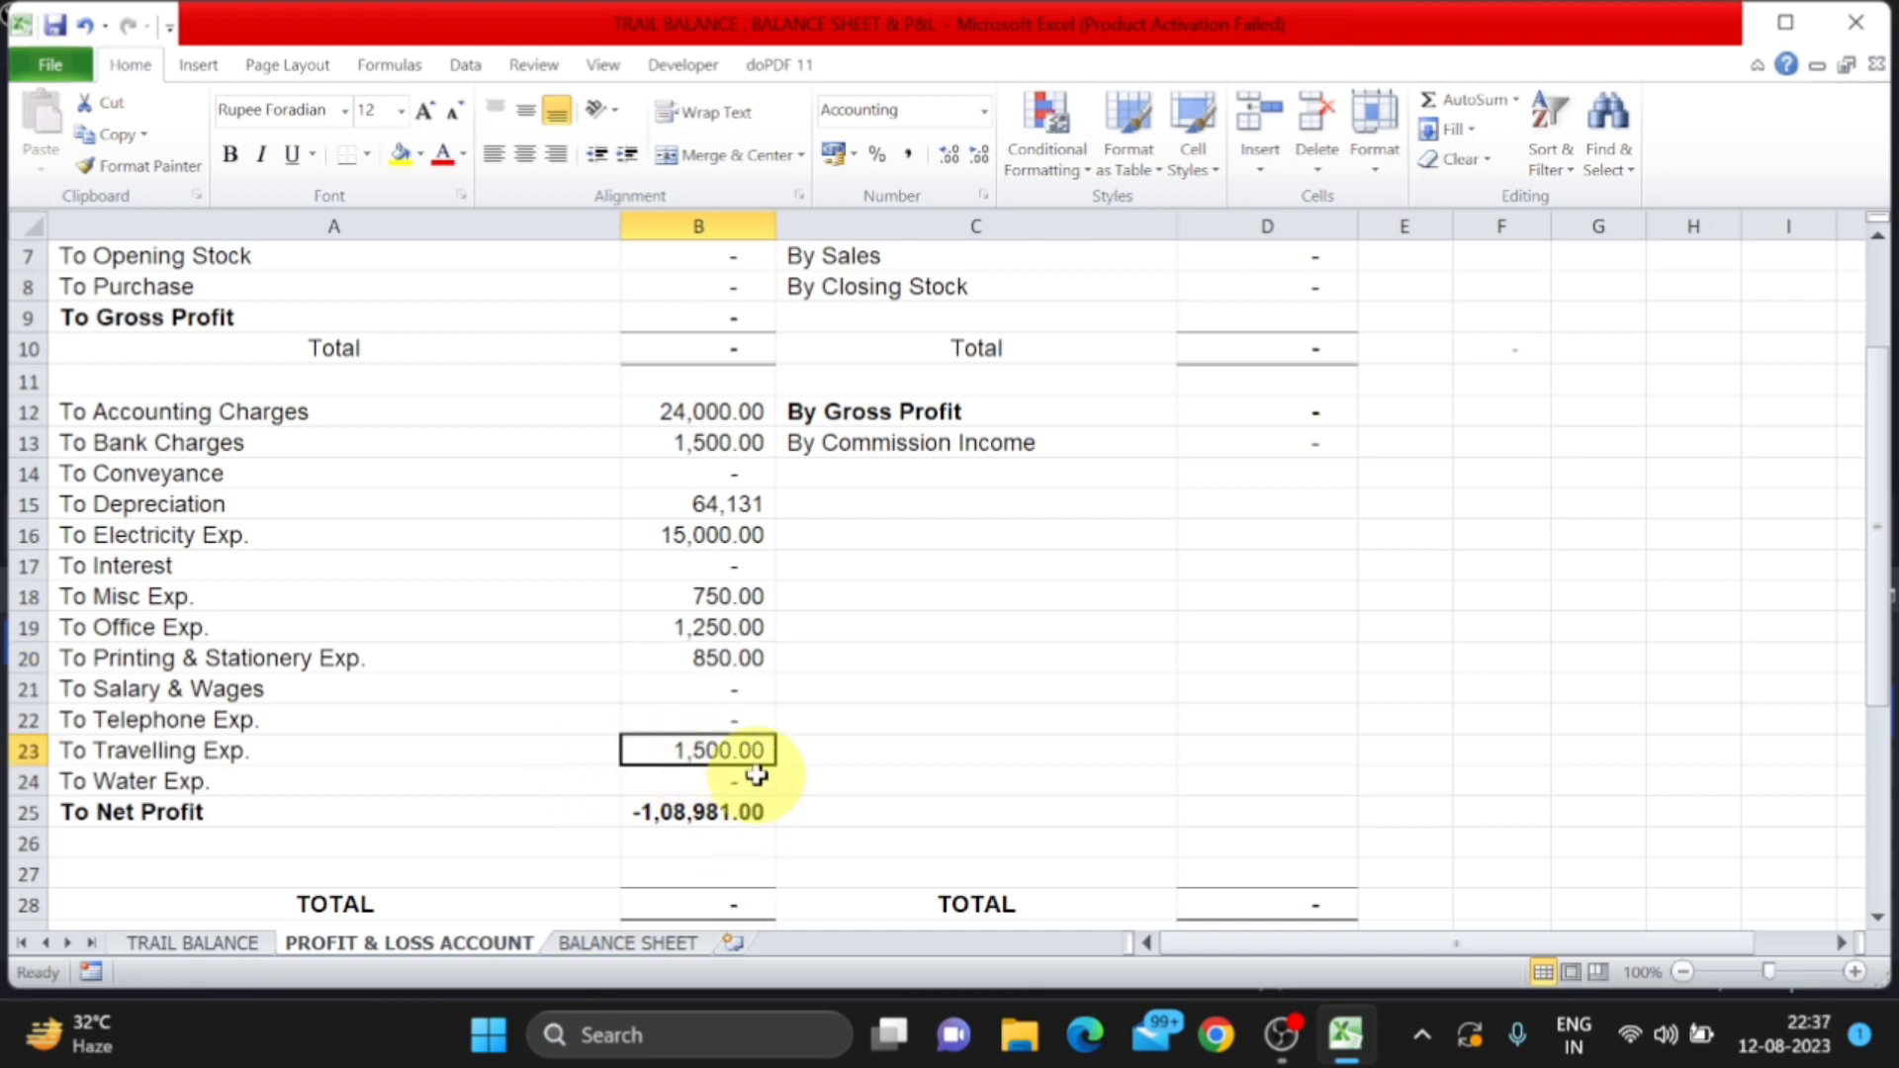
# Enter 510000 as the land and buildings debit in the trial balance and check the fixed asset amount in the balance sheet
pyautogui.click(226, 945)
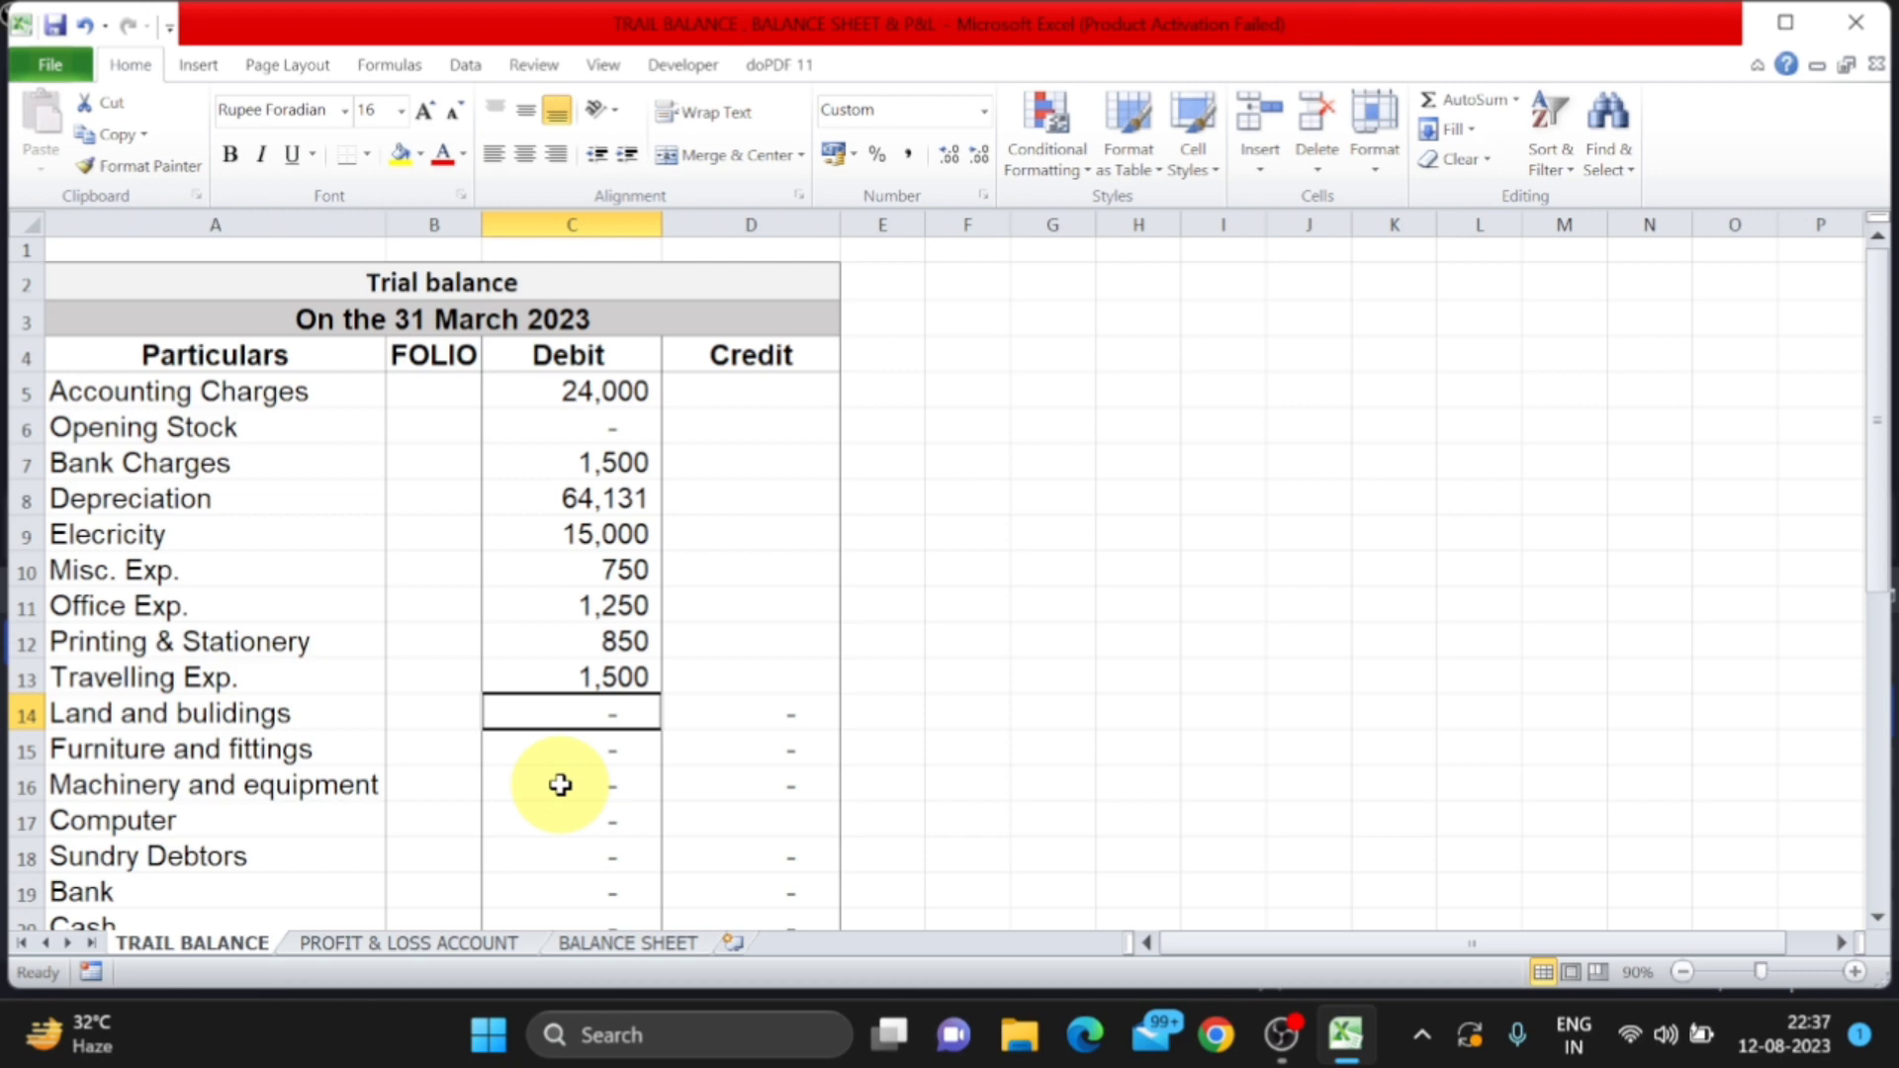
pyautogui.write('51000')
pyautogui.press('Return')
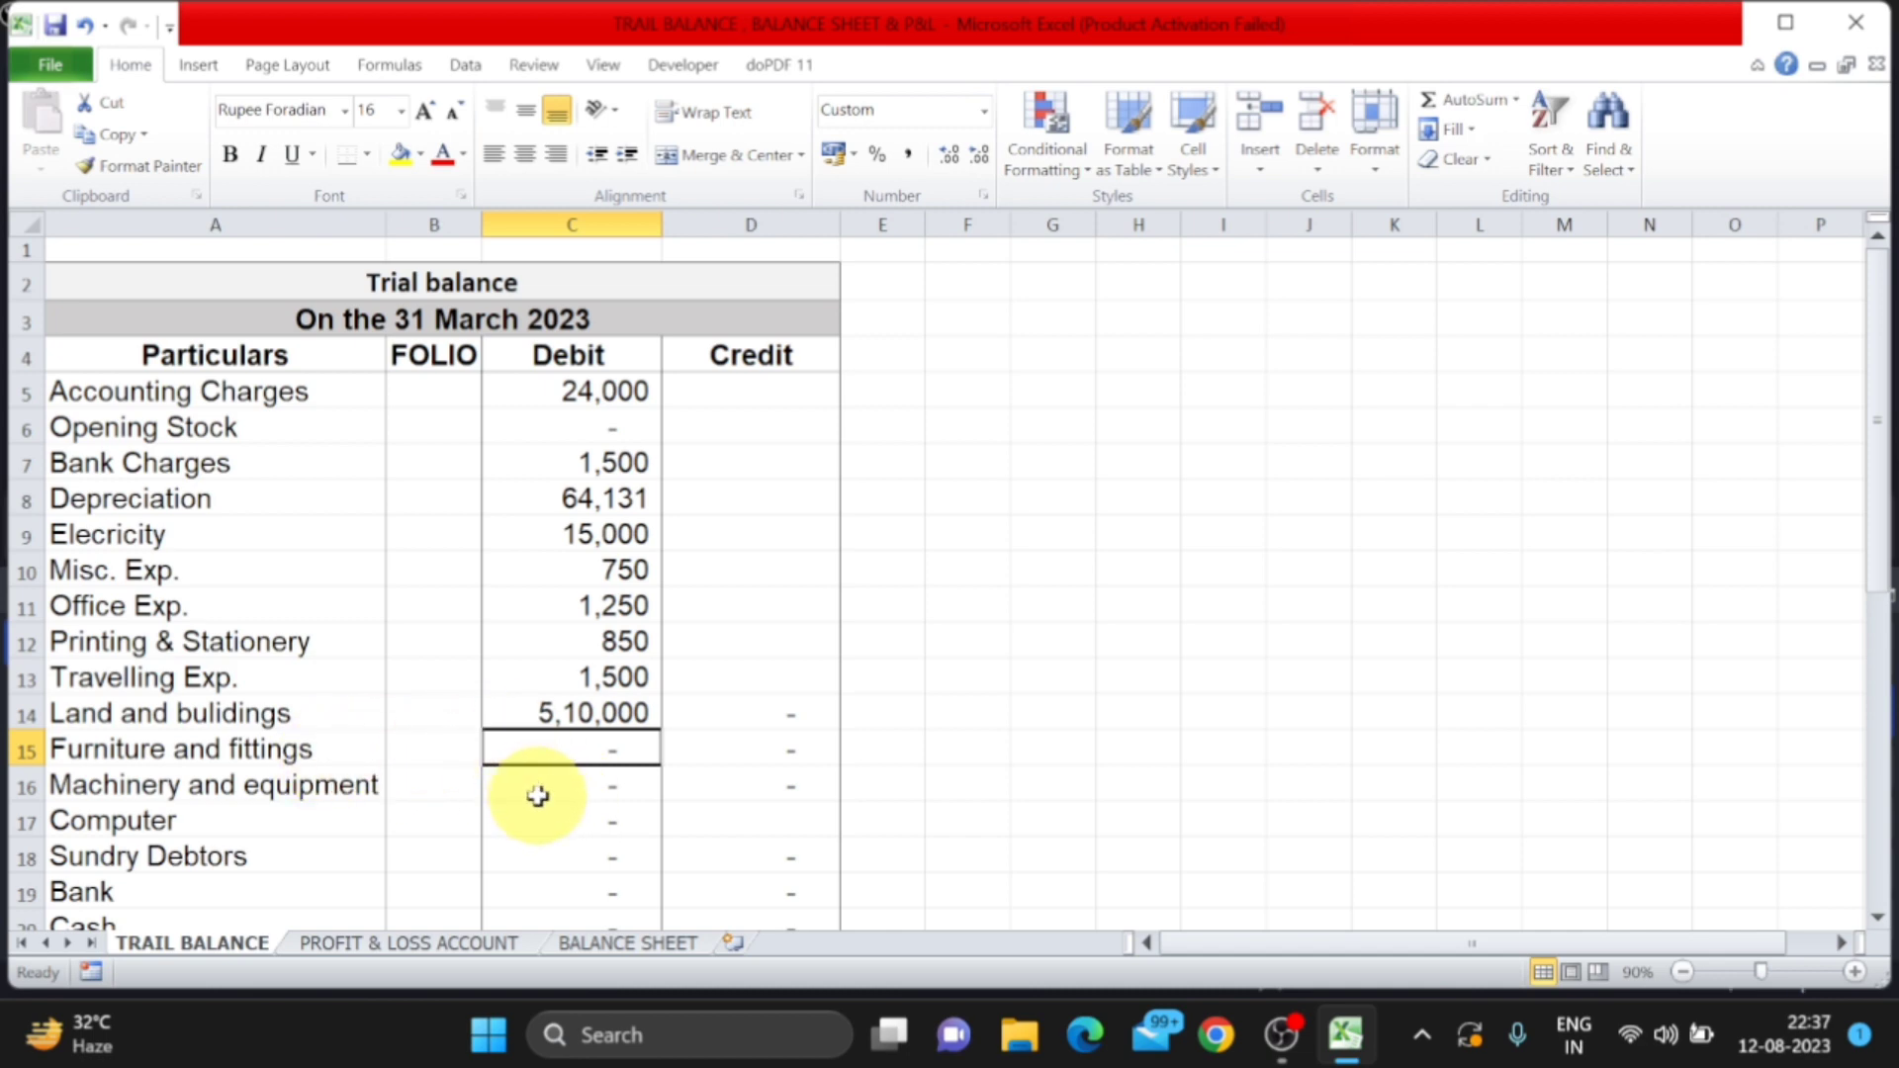
pyautogui.click(586, 938)
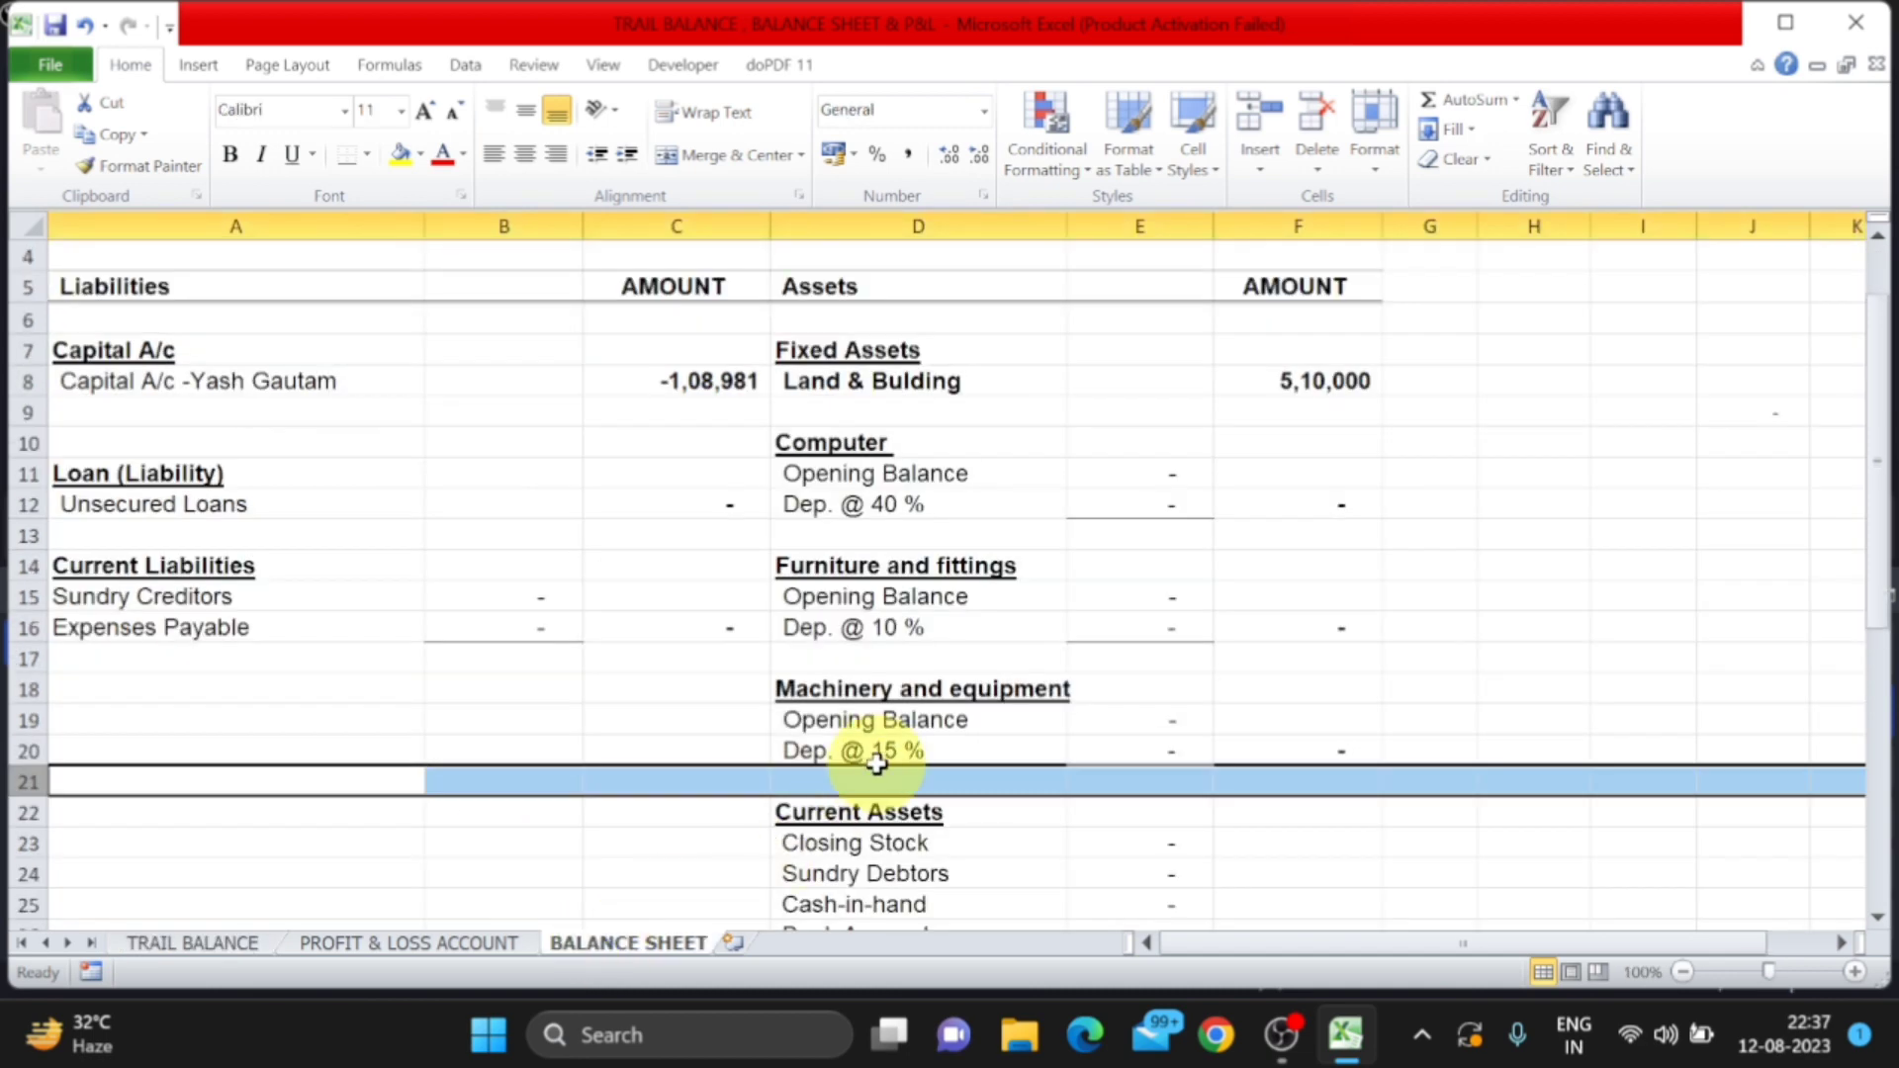
pyautogui.click(925, 384)
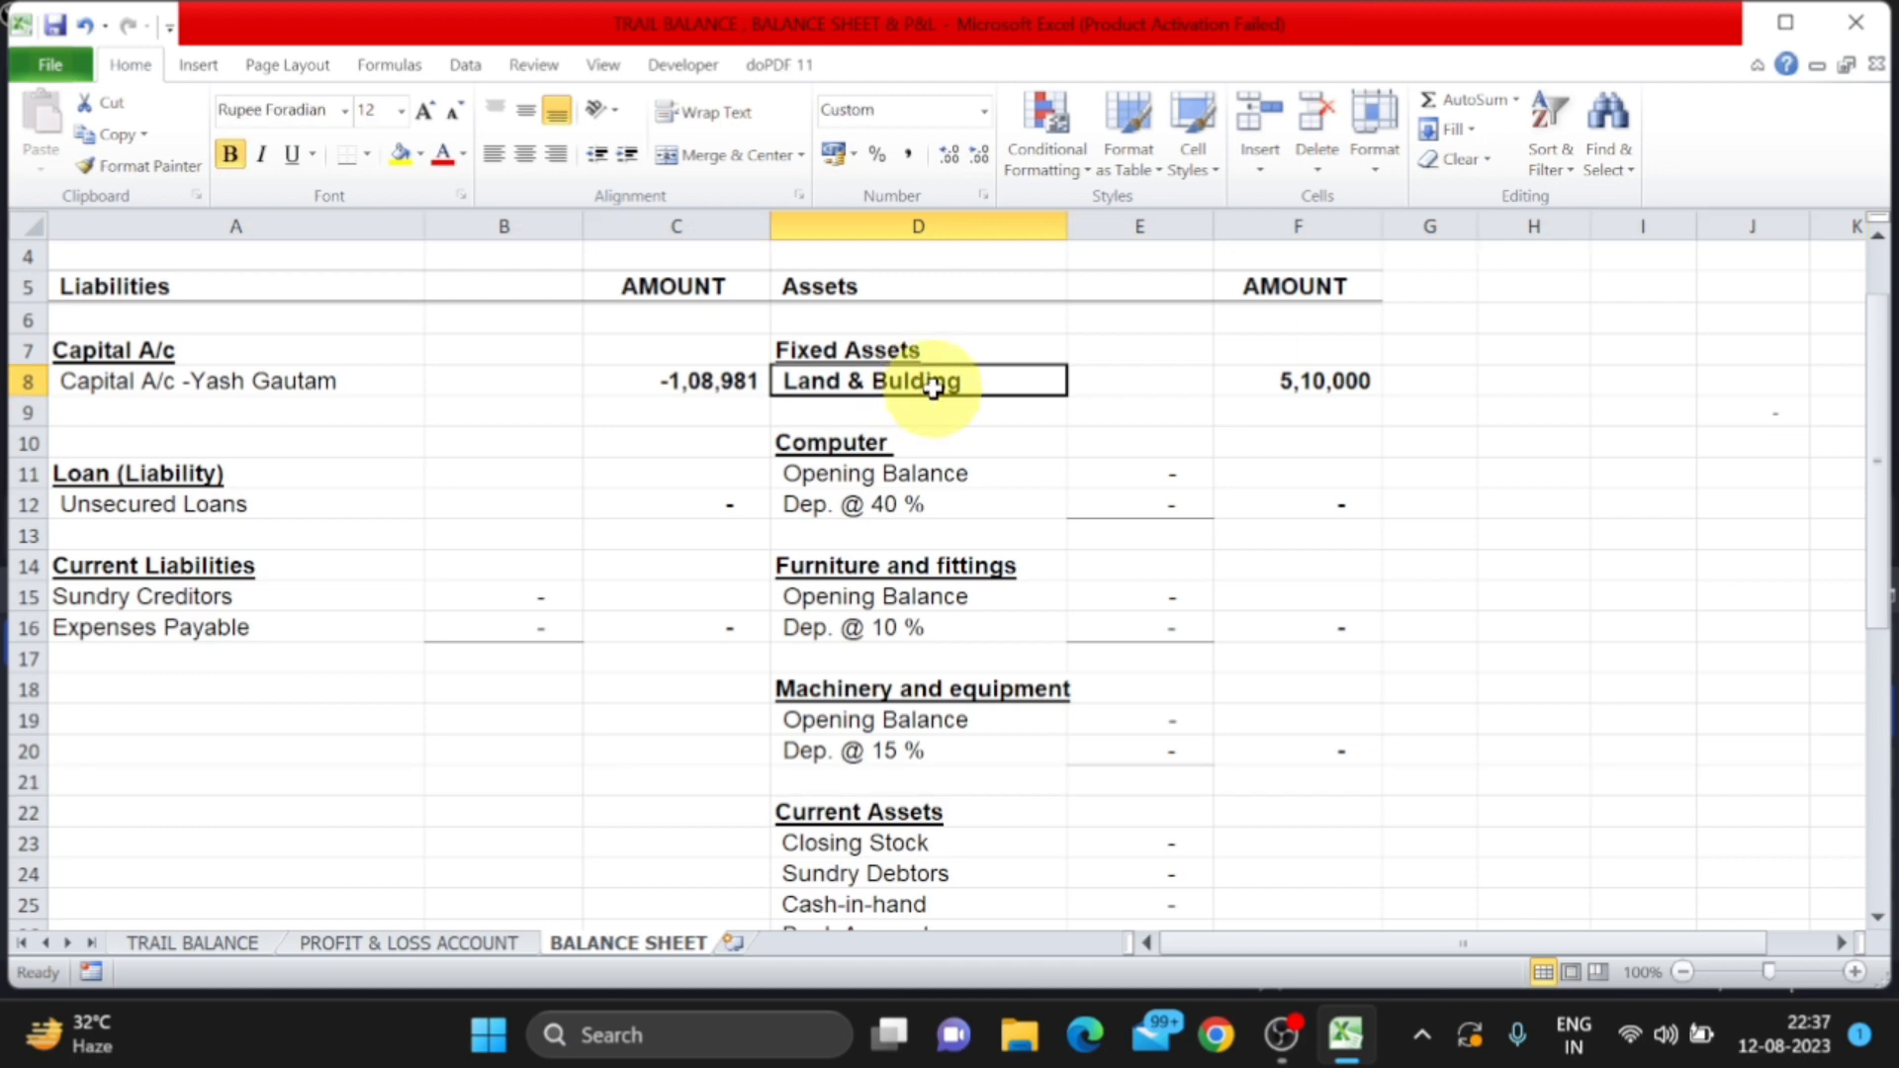
pyautogui.click(1315, 385)
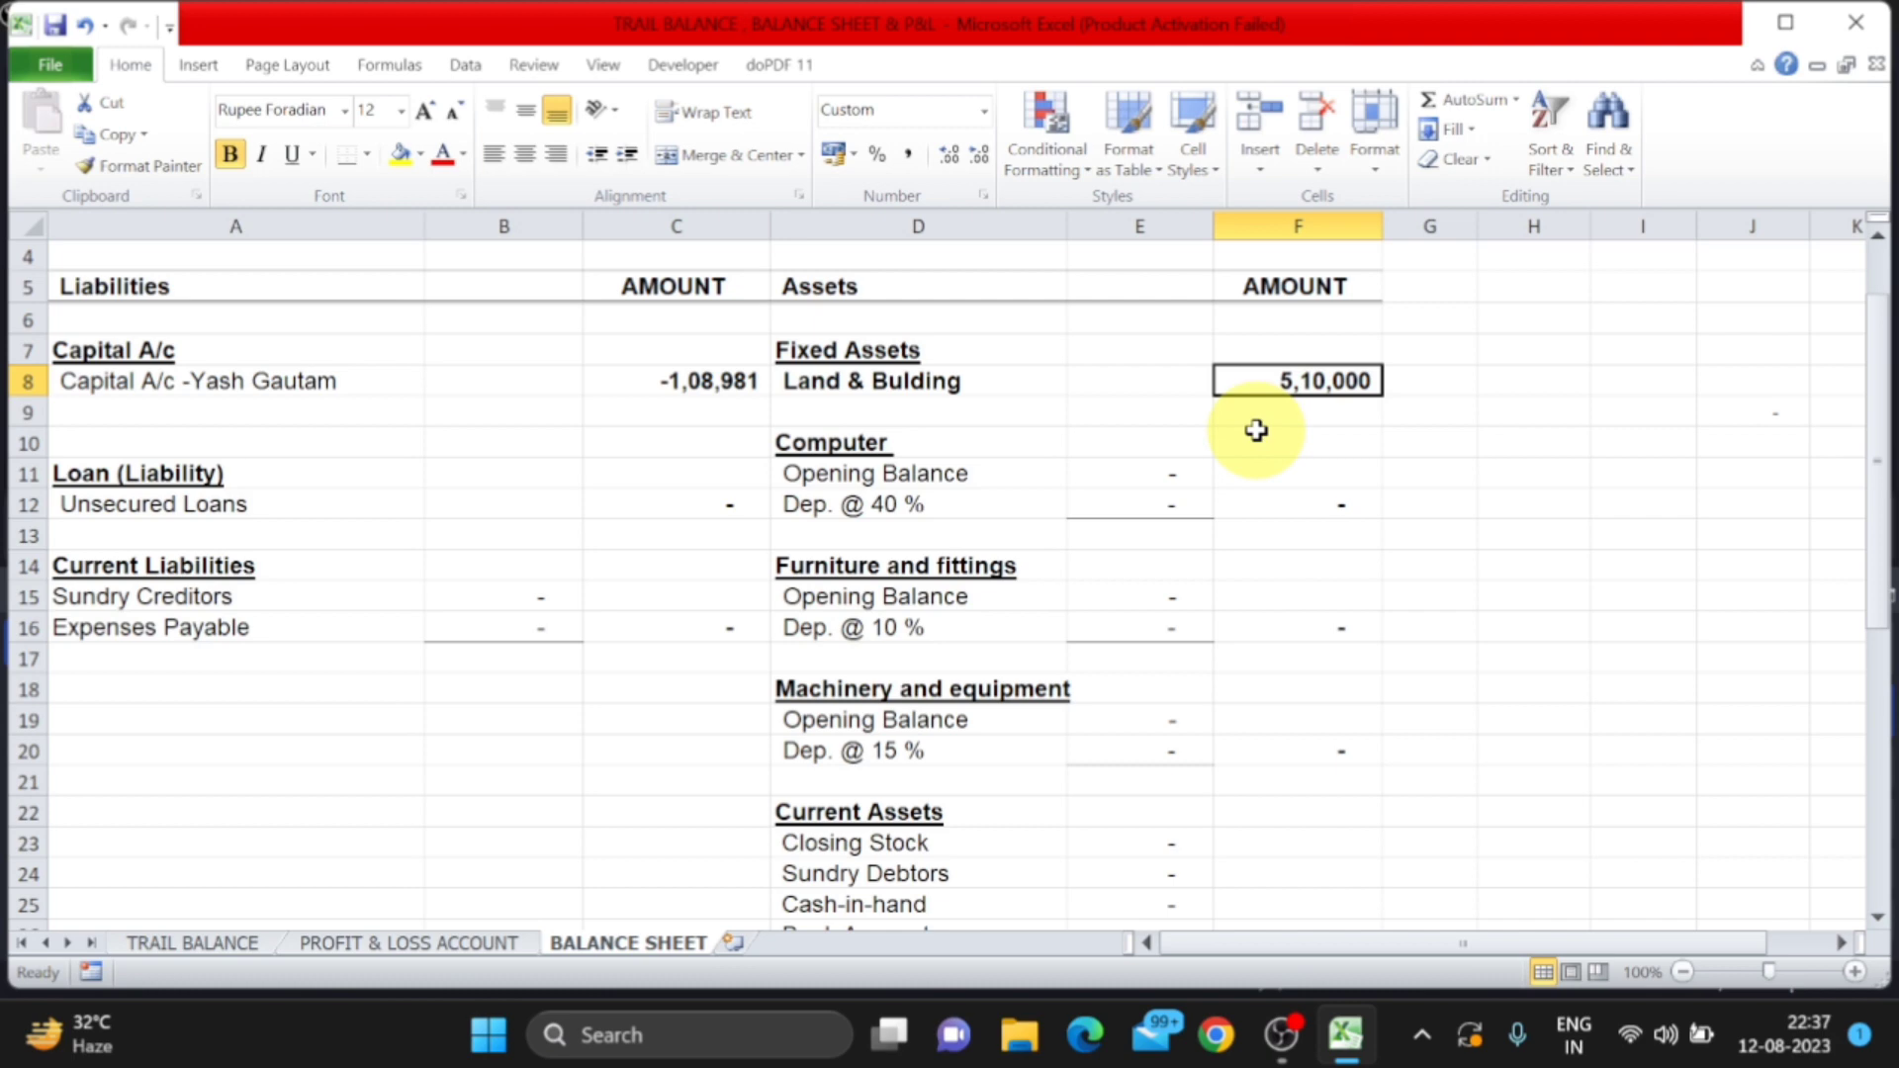
# Enter 205120 as the Furniture and fittings debit in the trial balance and compare it with the opening balance in the balance sheet
pyautogui.click(218, 939)
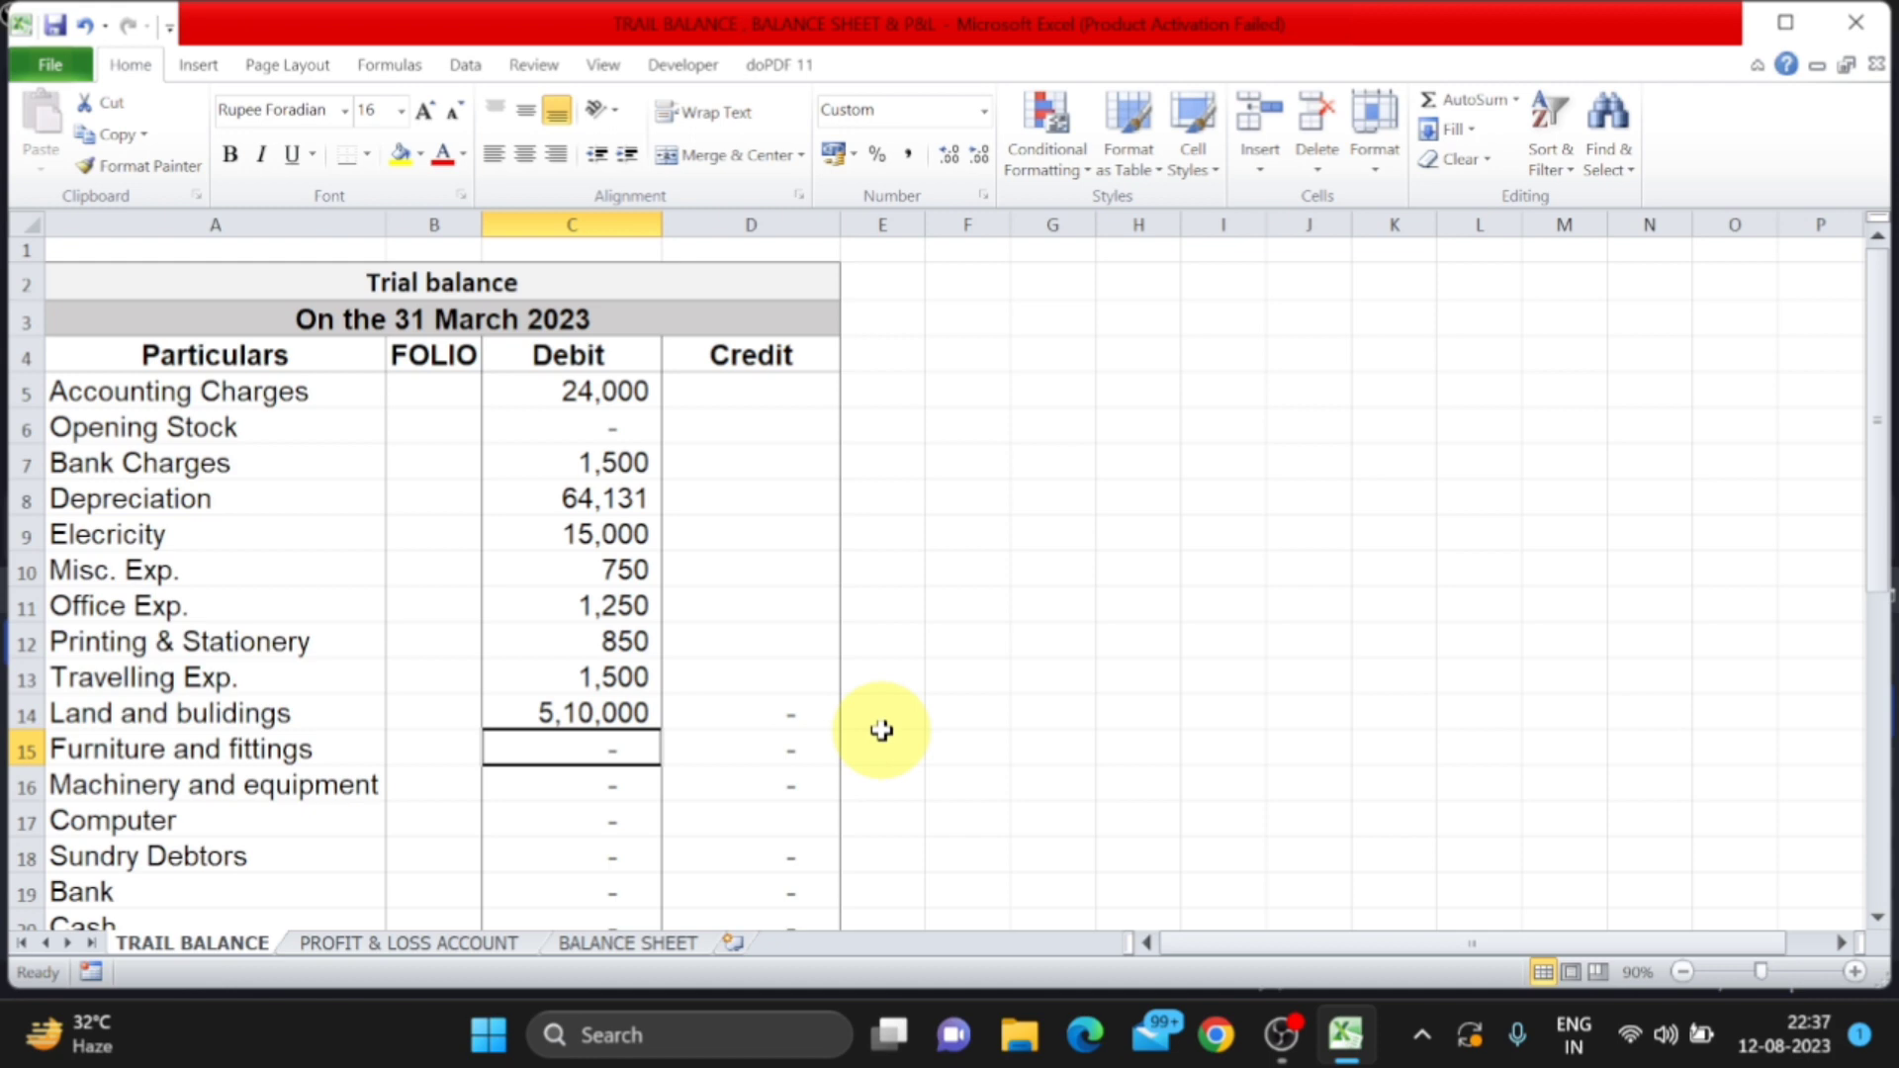
pyautogui.write('205120')
pyautogui.press('Return')
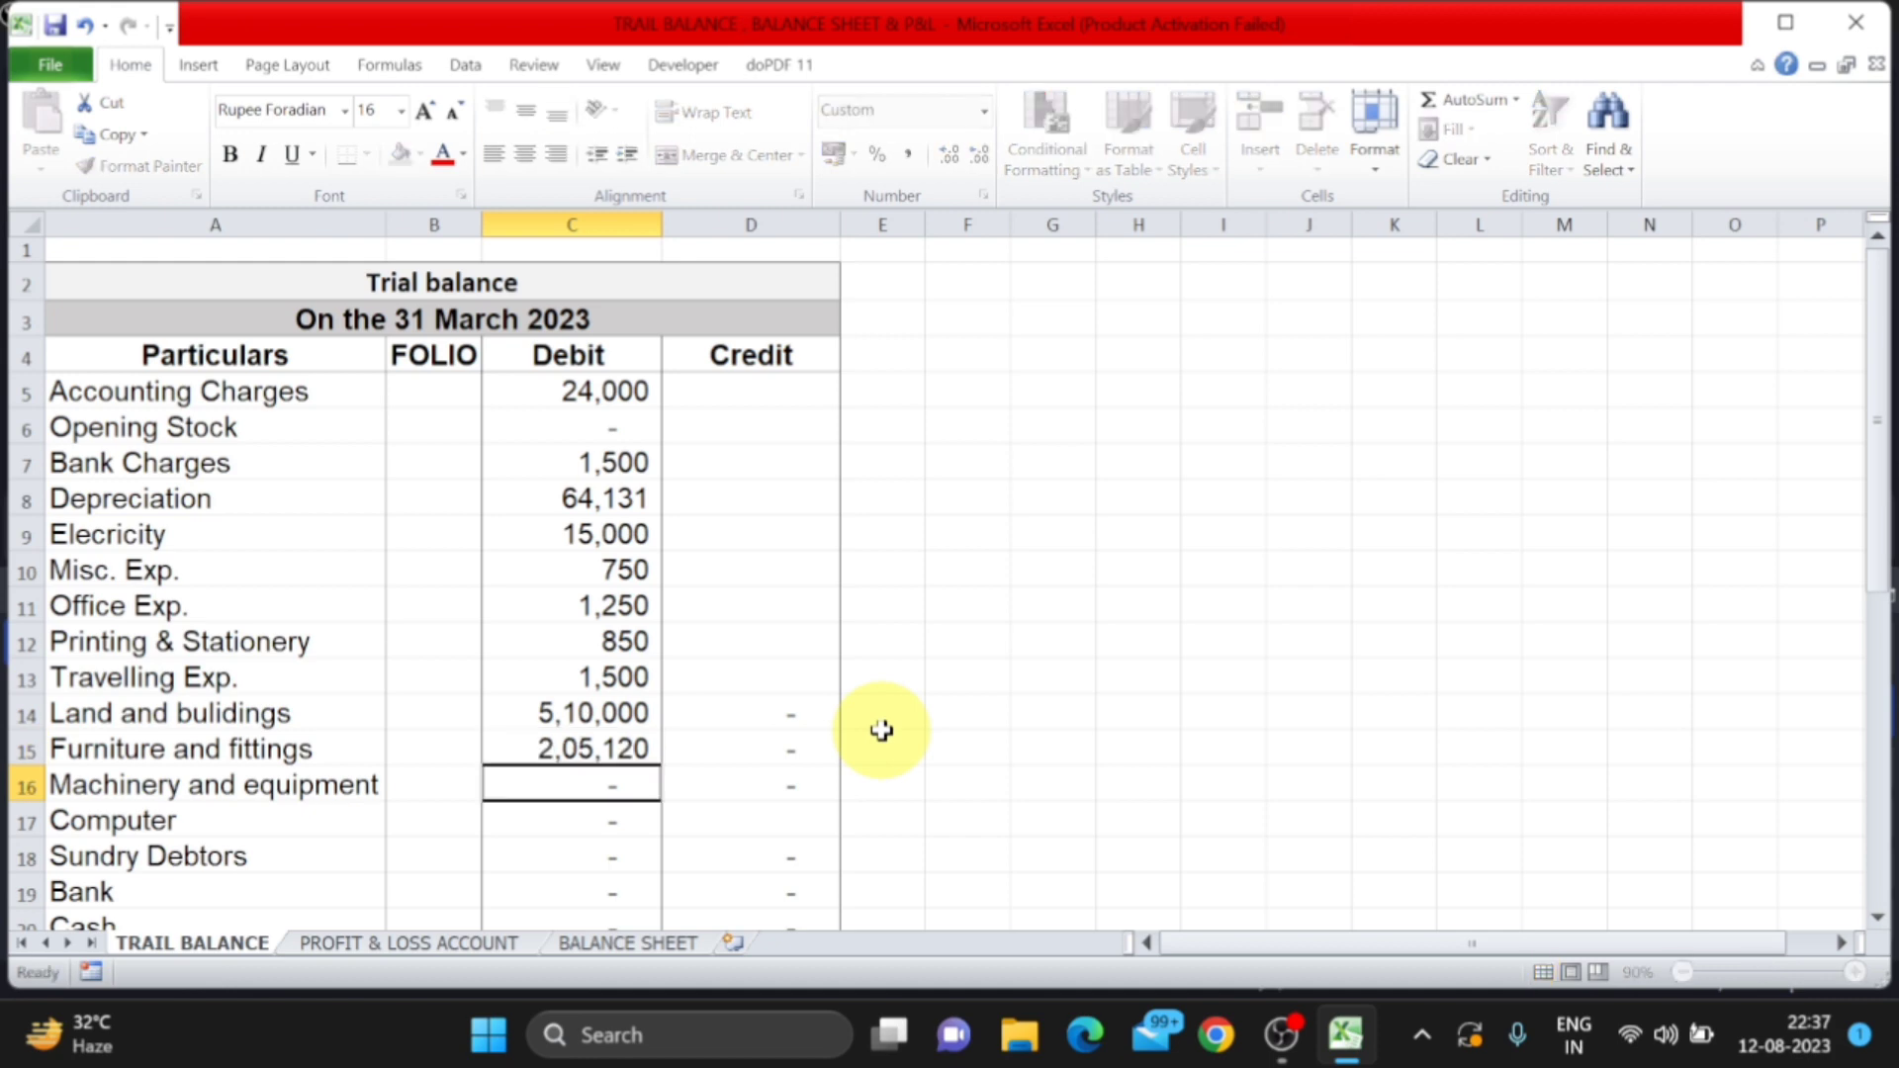
pyautogui.click(627, 943)
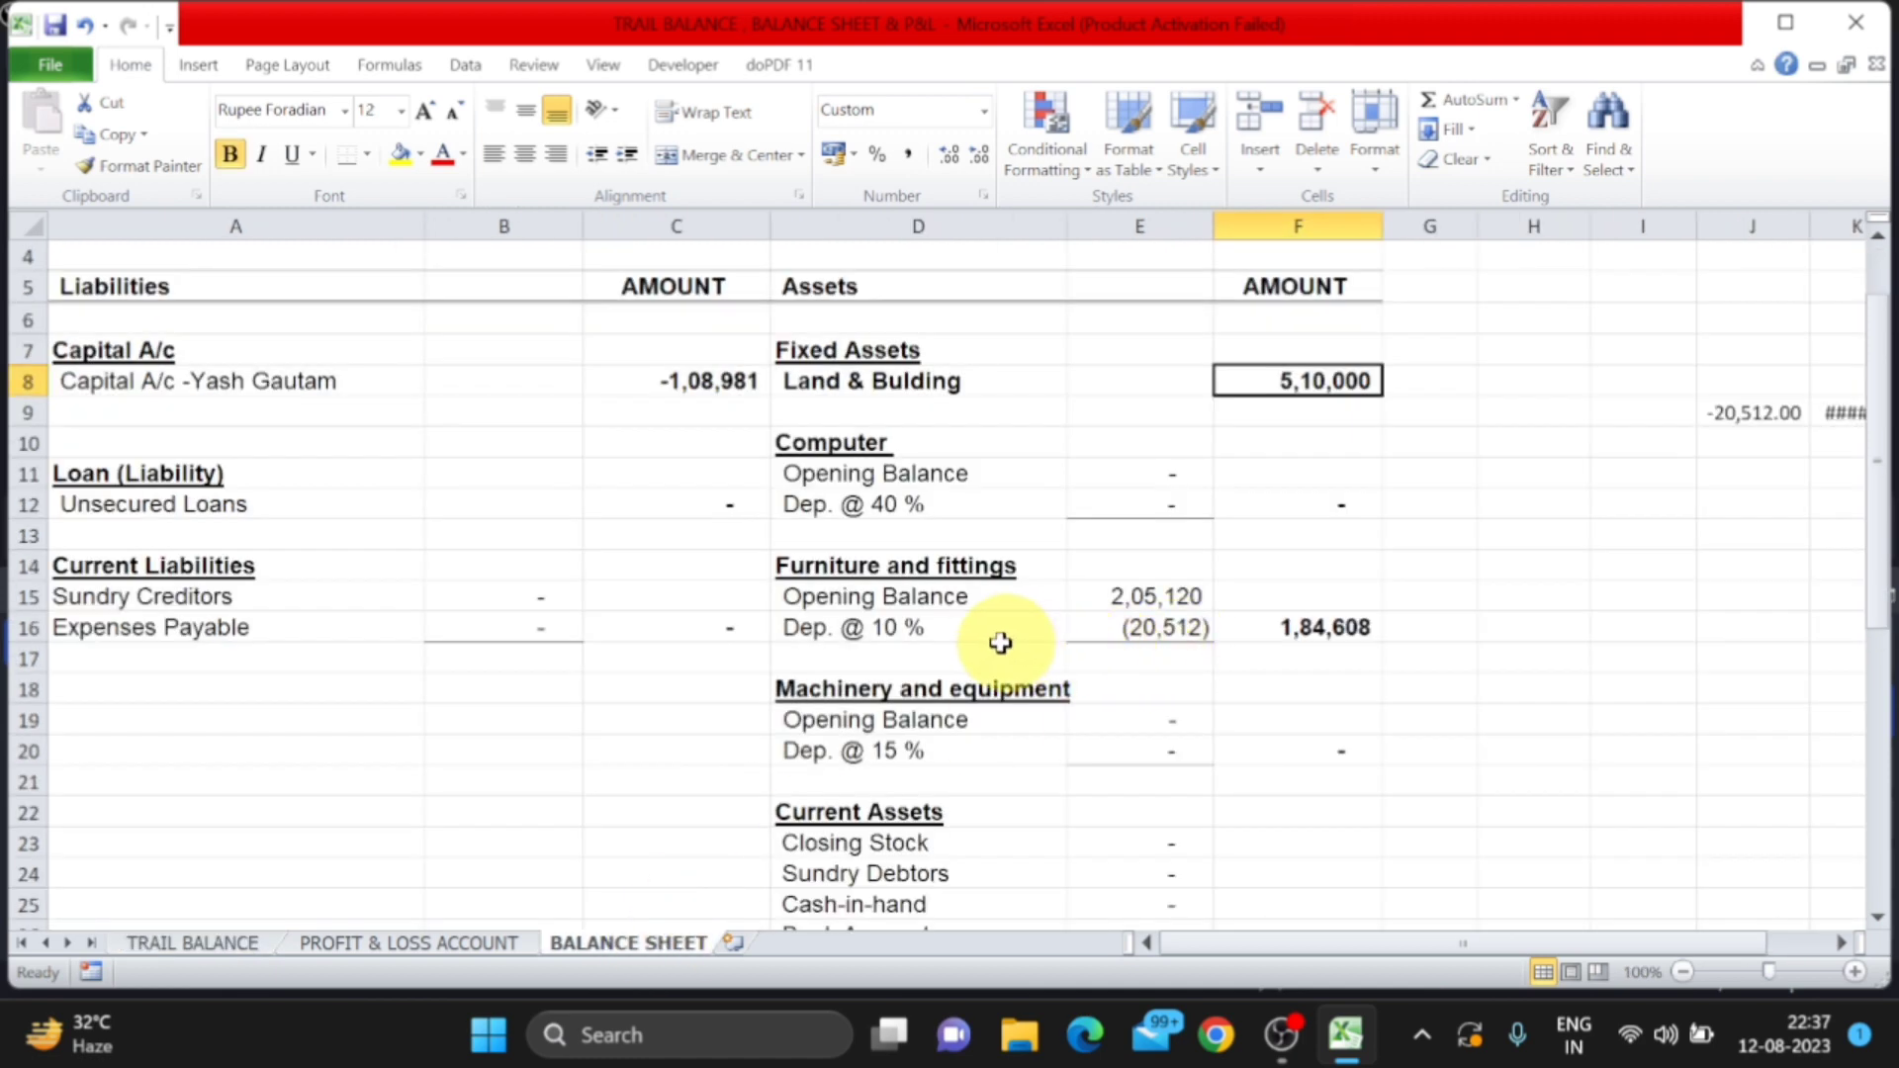
pyautogui.click(921, 598)
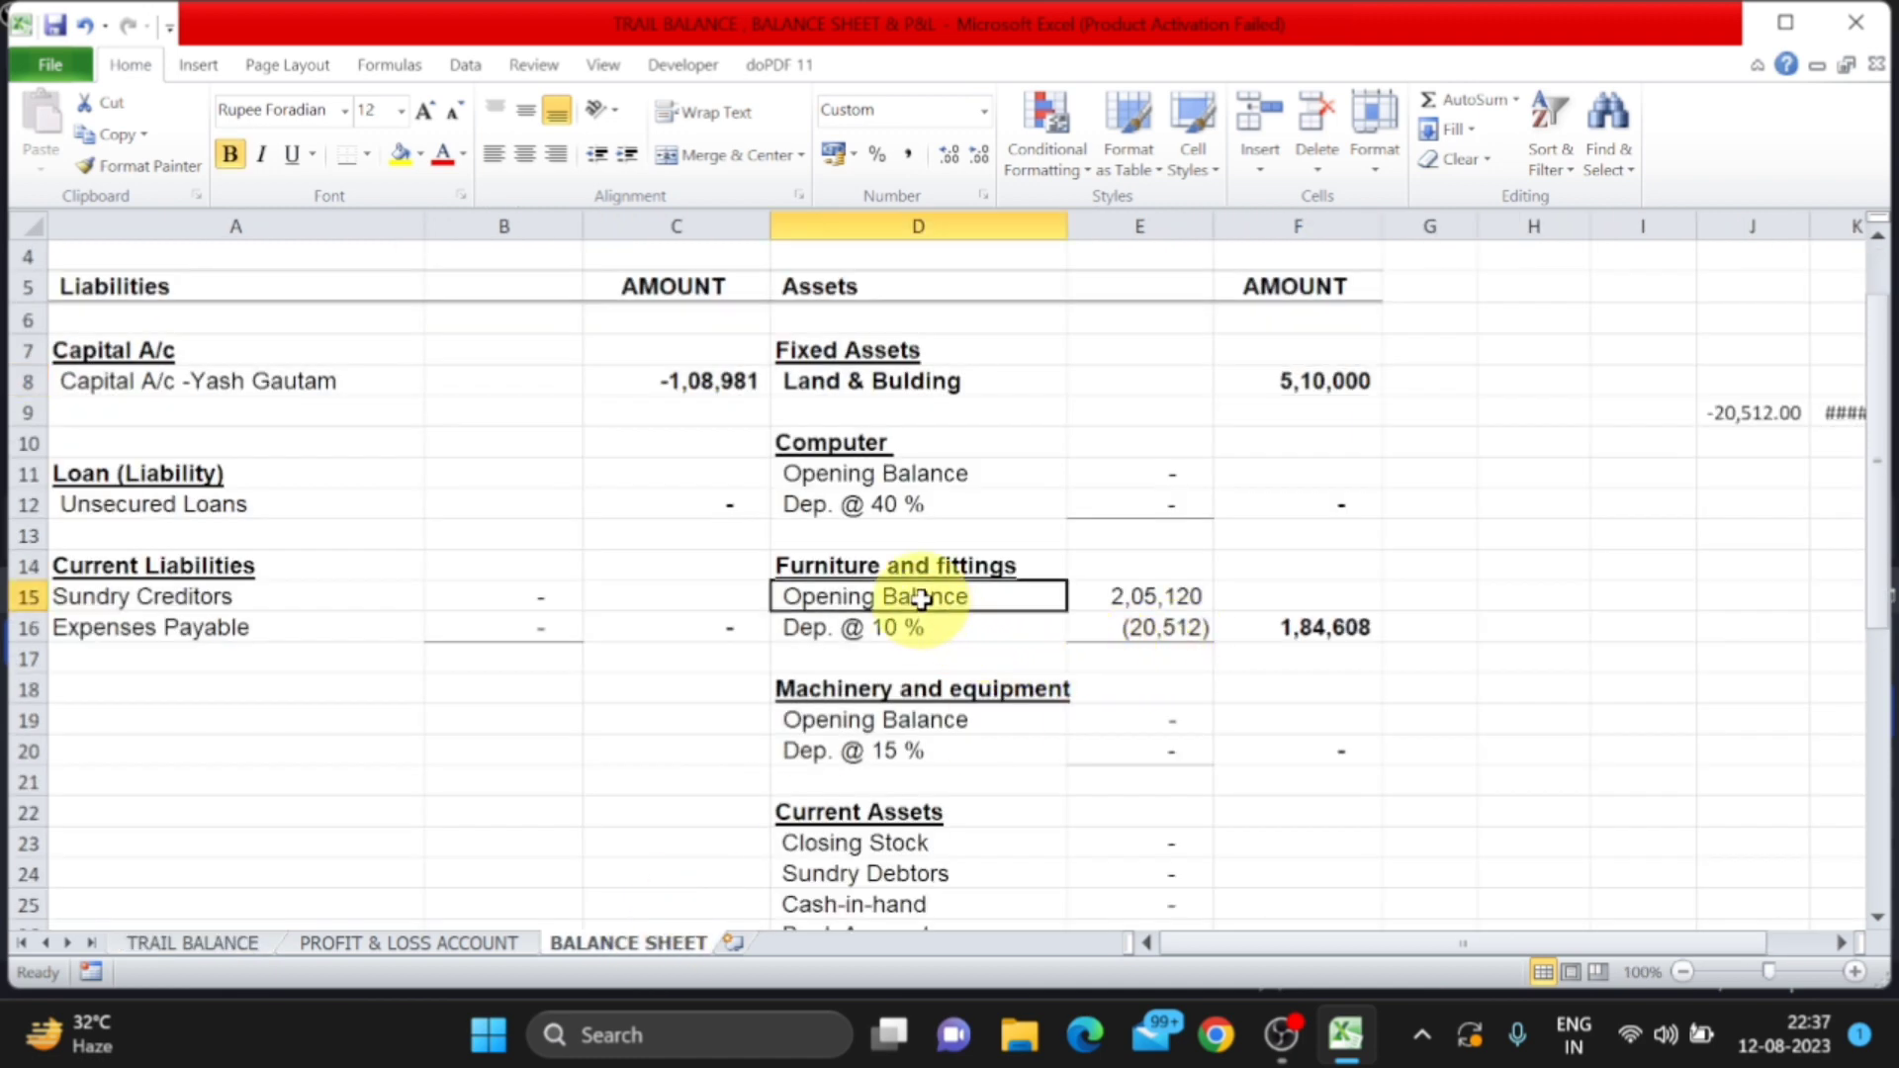
pyautogui.click(1196, 600)
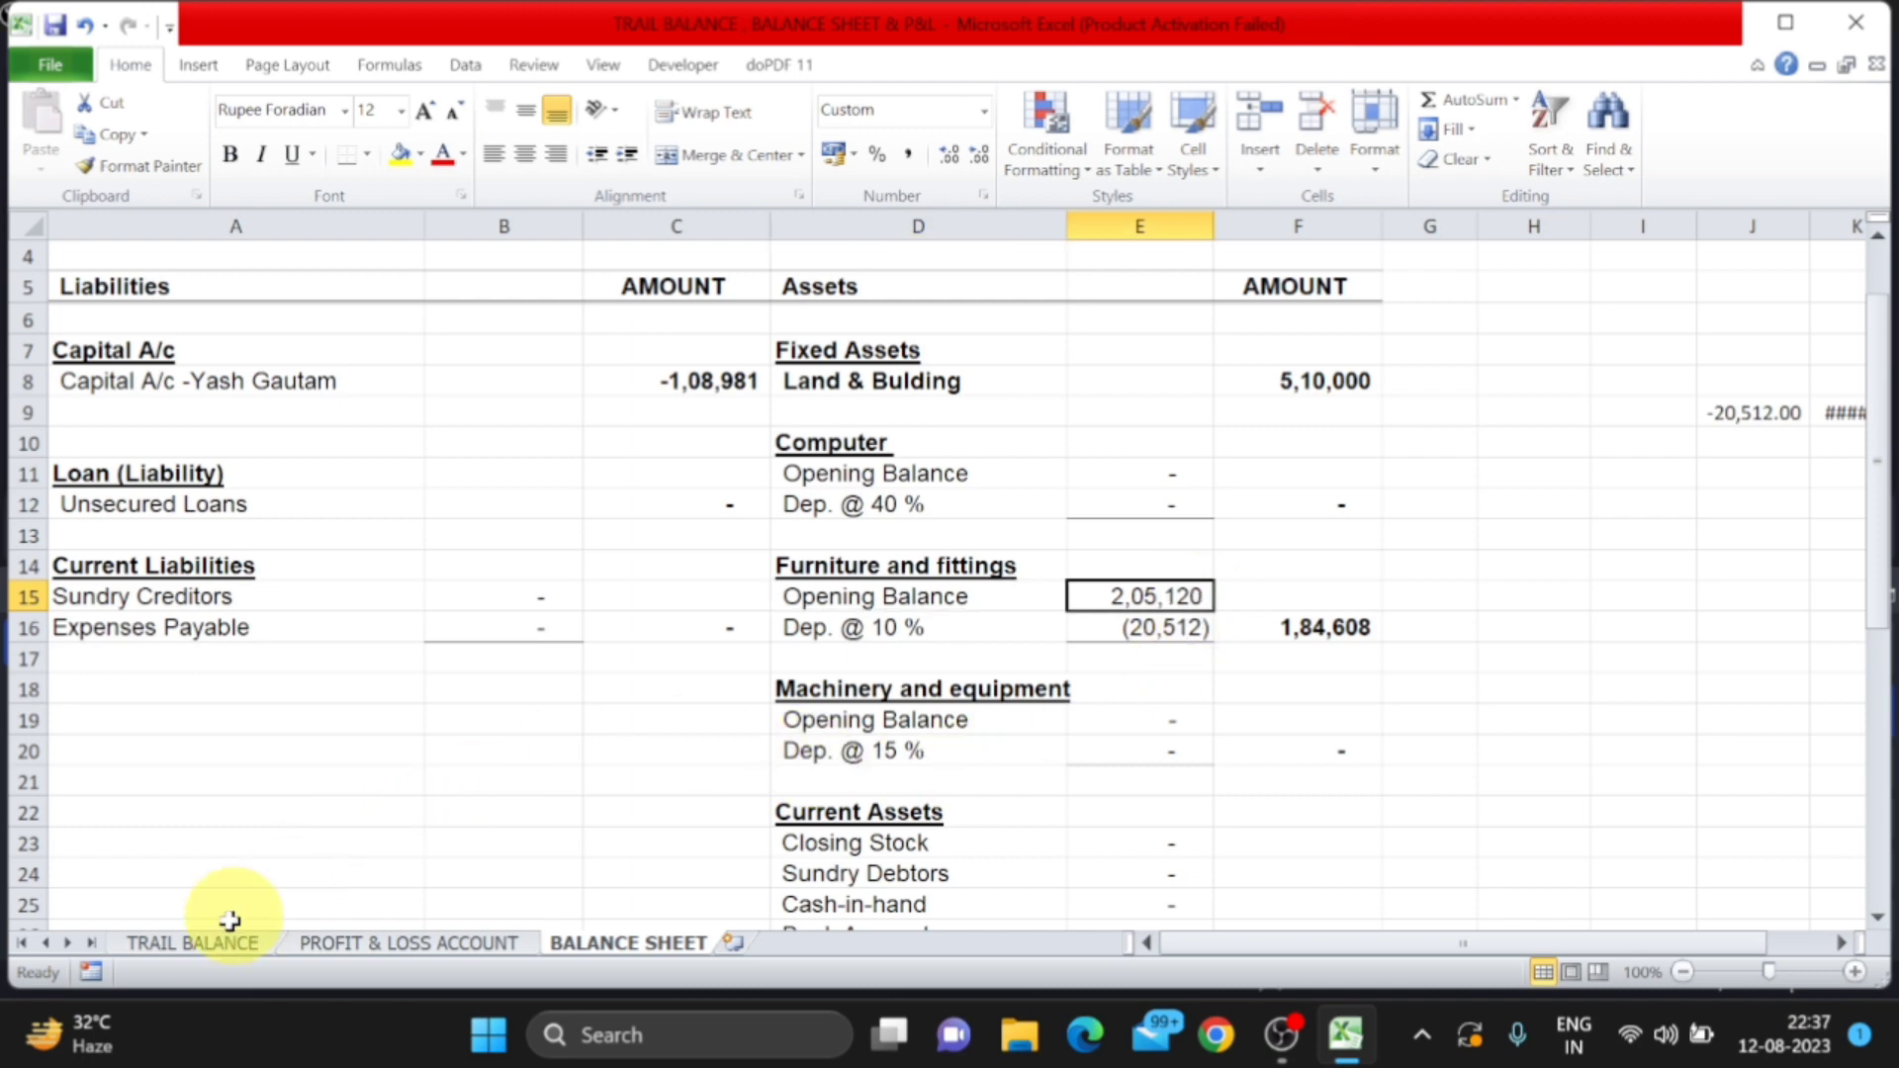
pyautogui.click(198, 942)
pyautogui.click(610, 748)
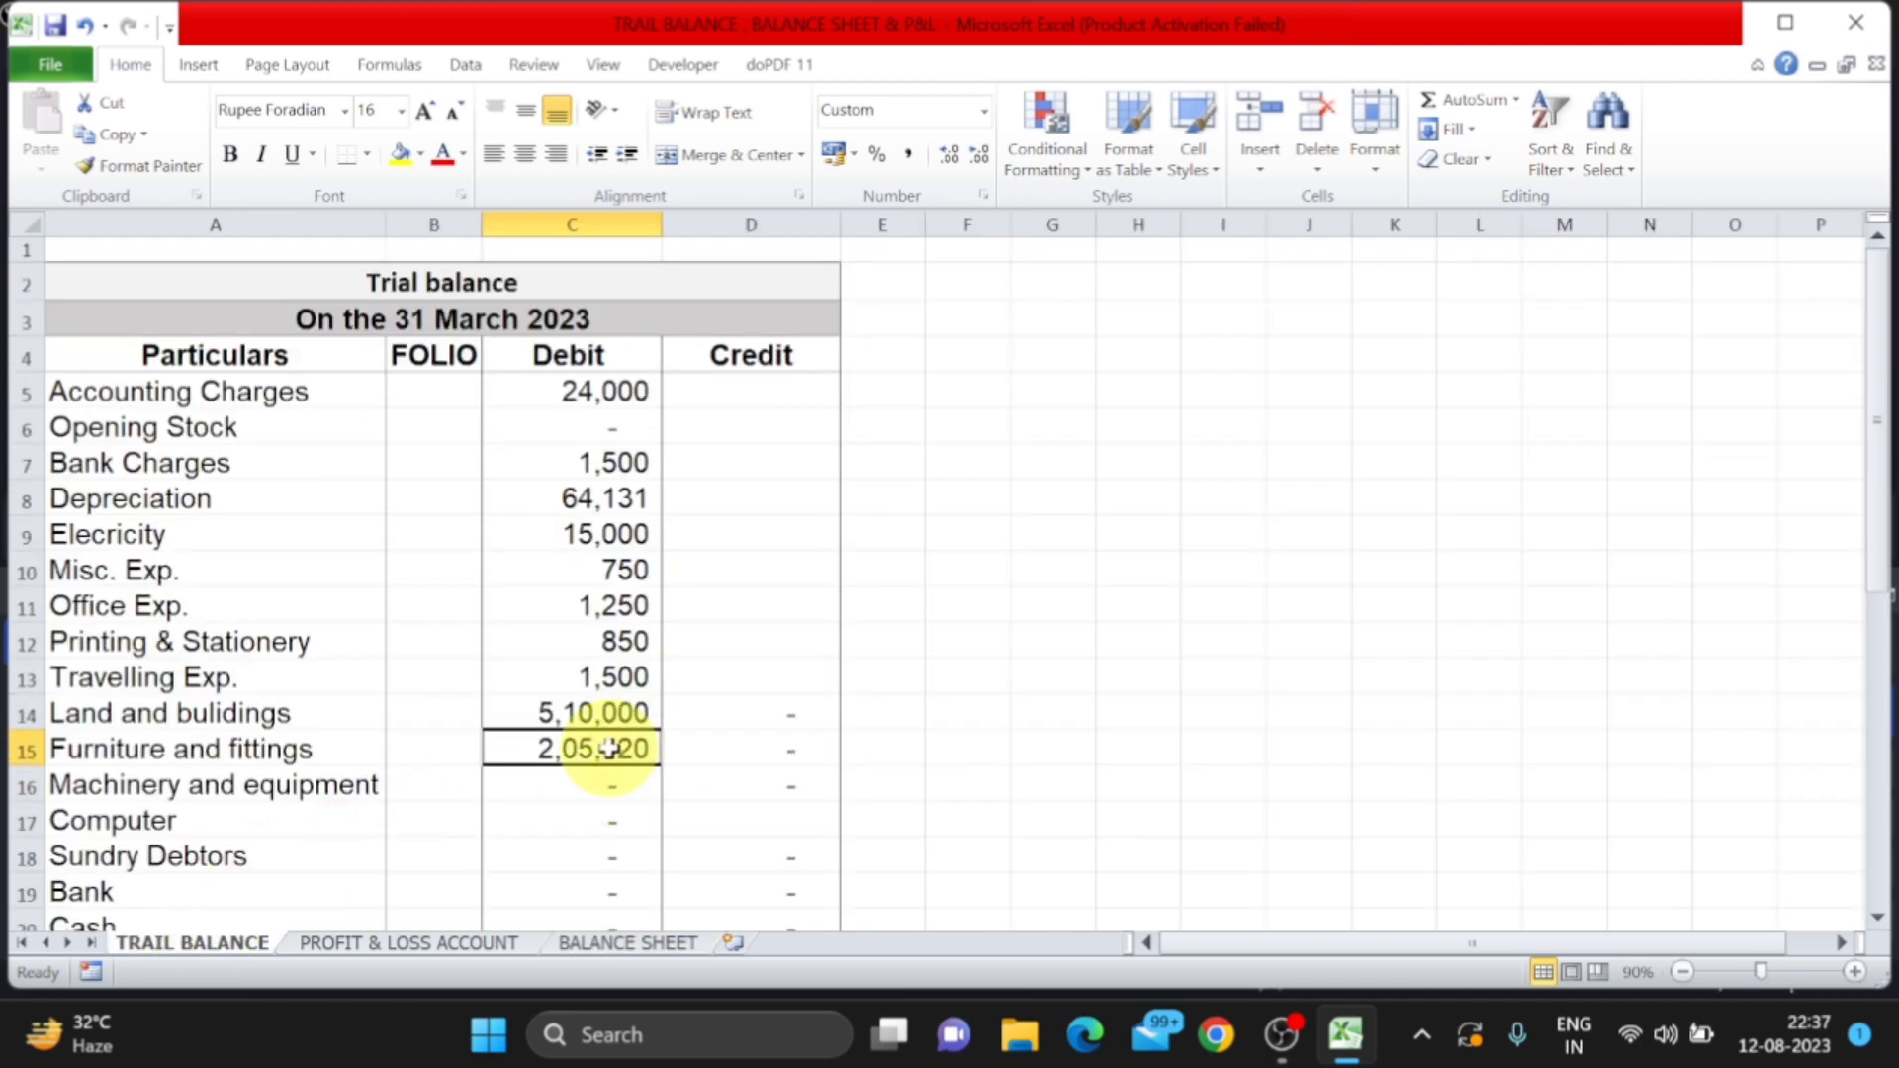
pyautogui.click(623, 945)
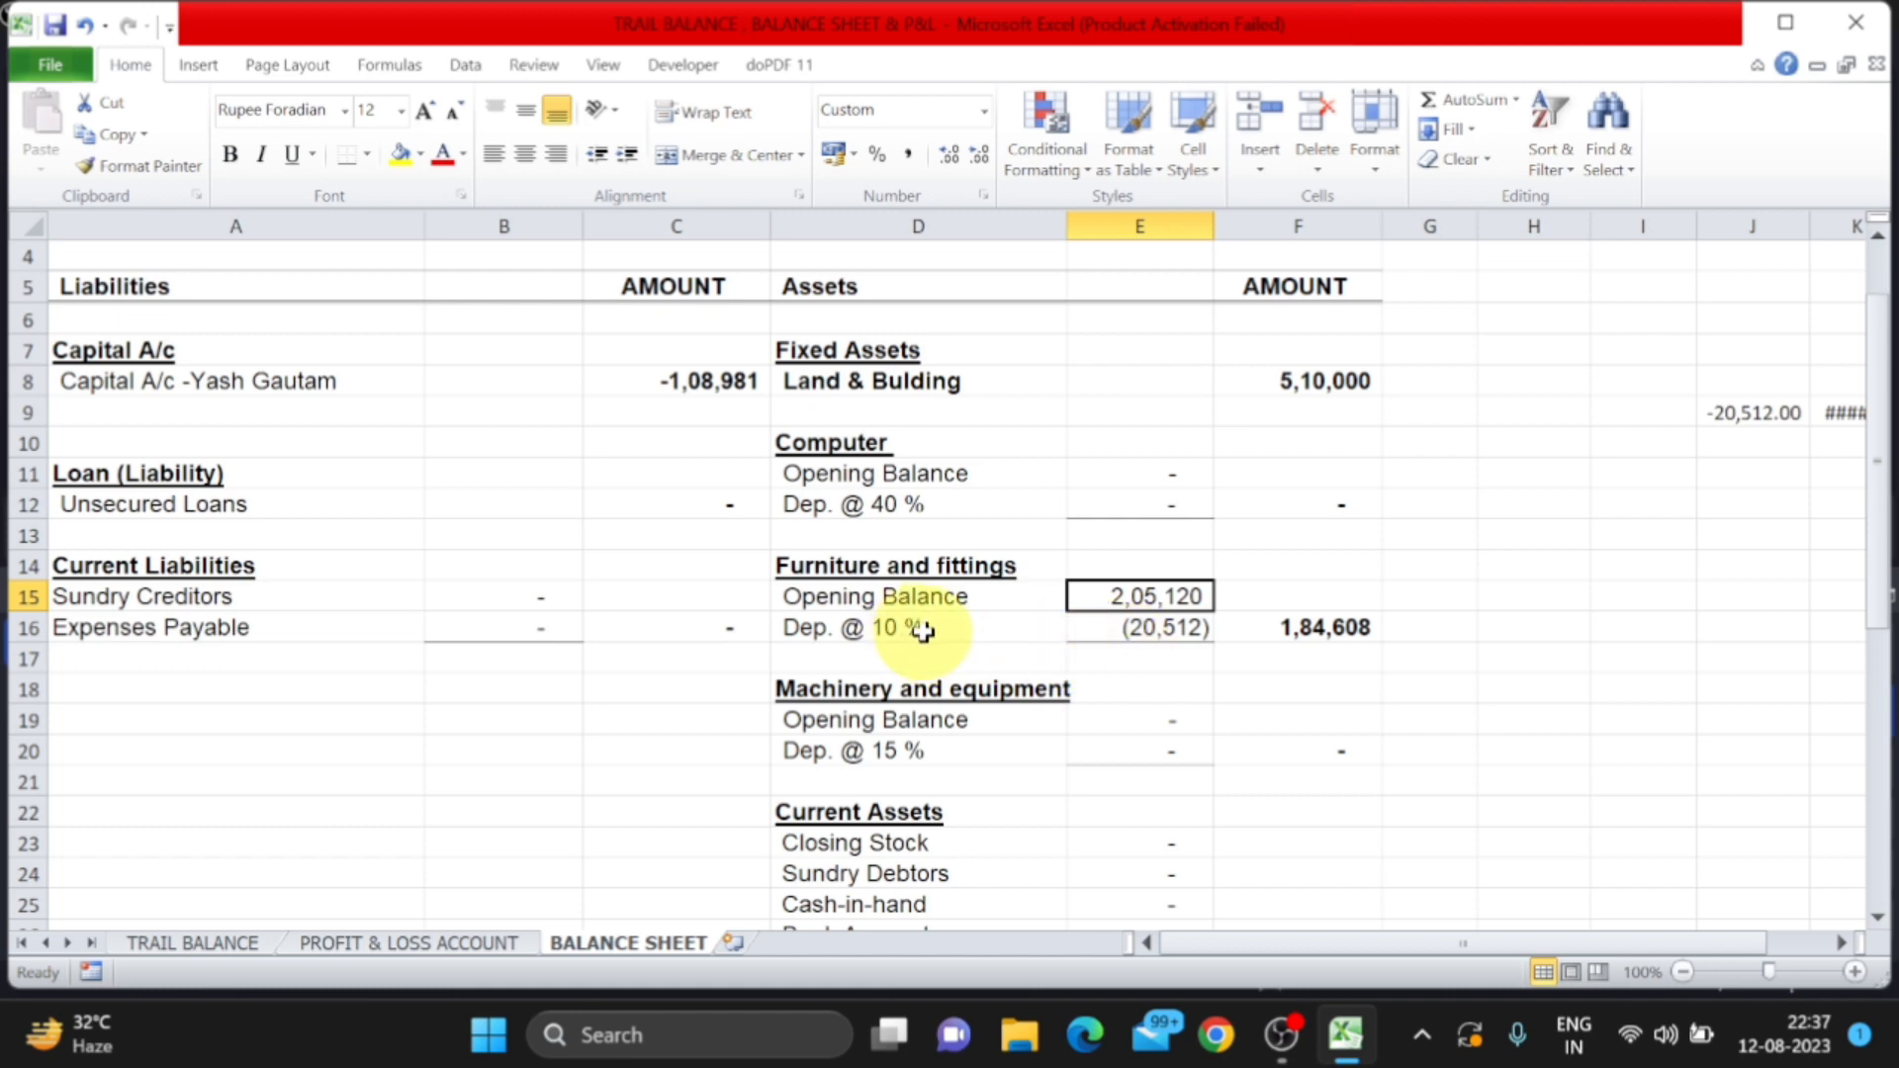
# Check the Furniture and fittings depreciation at 10 % and its net amount in the balance sheet
pyautogui.click(1170, 629)
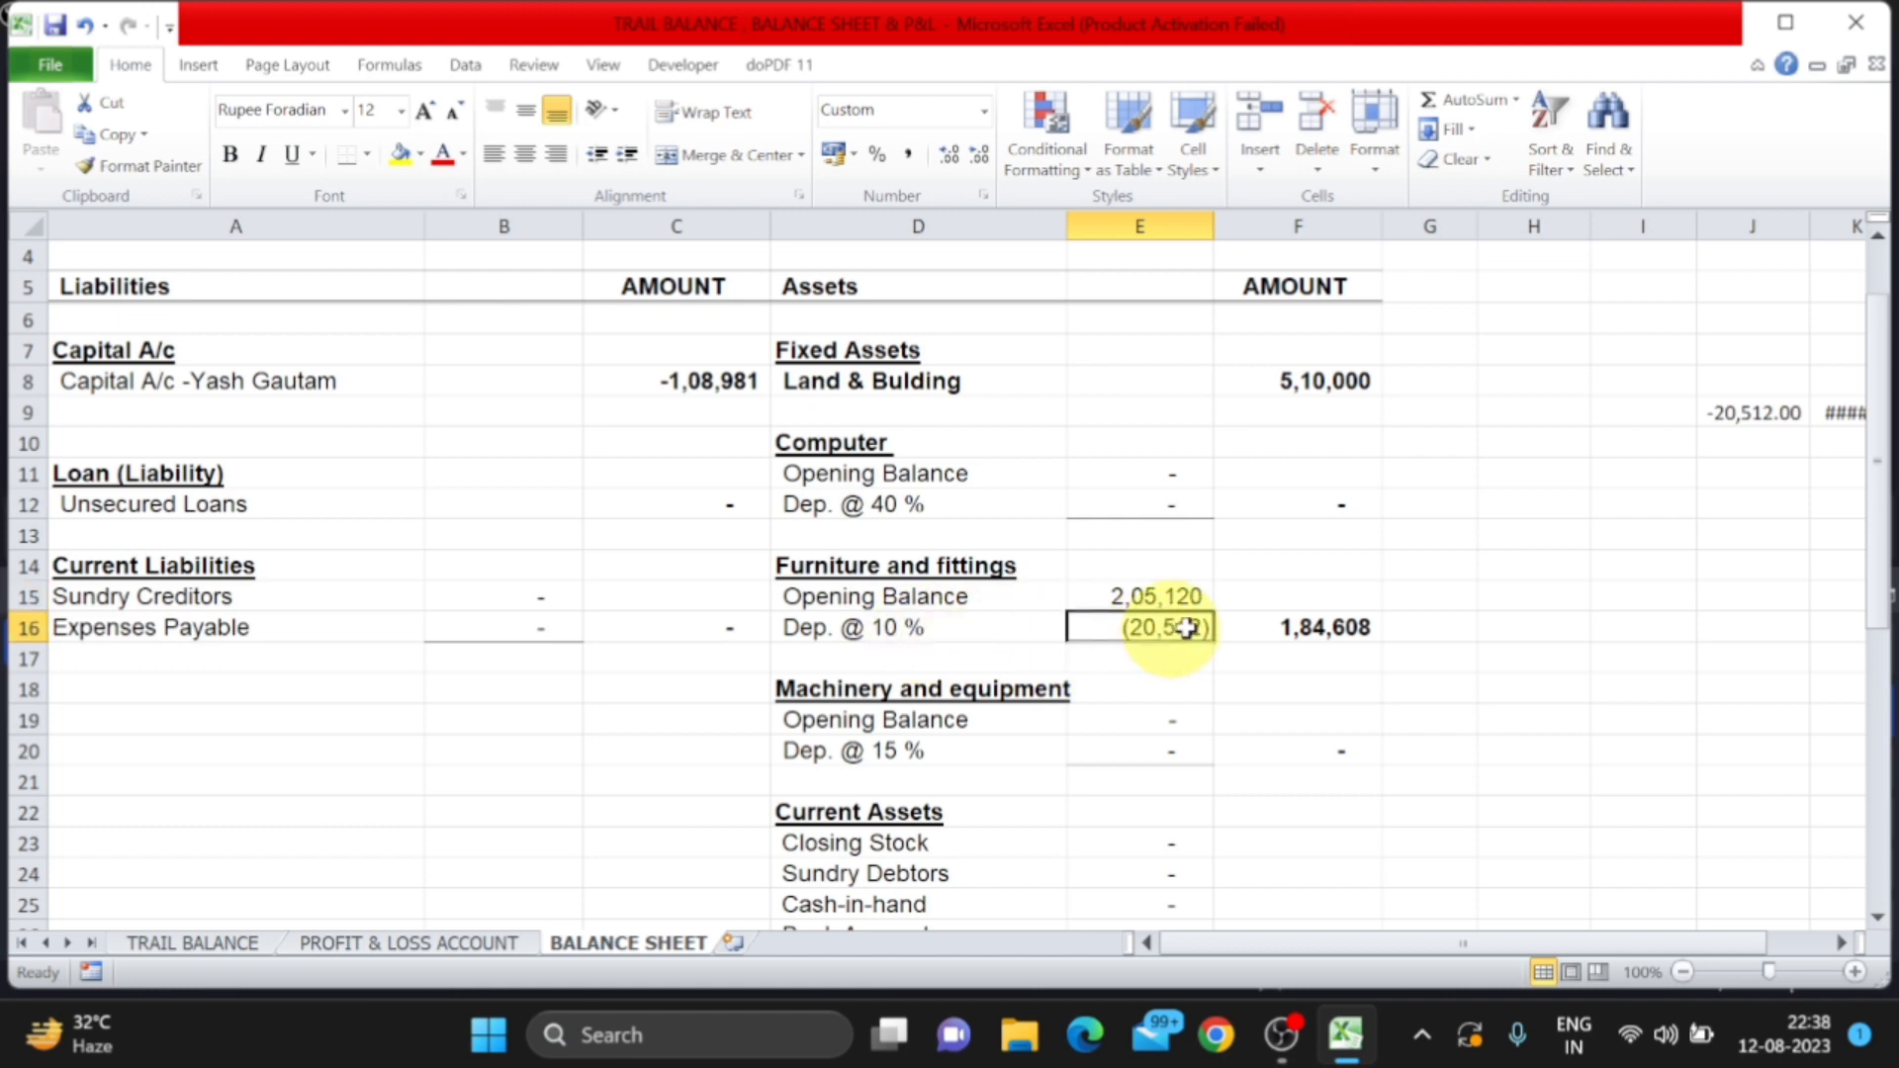
pyautogui.click(1334, 629)
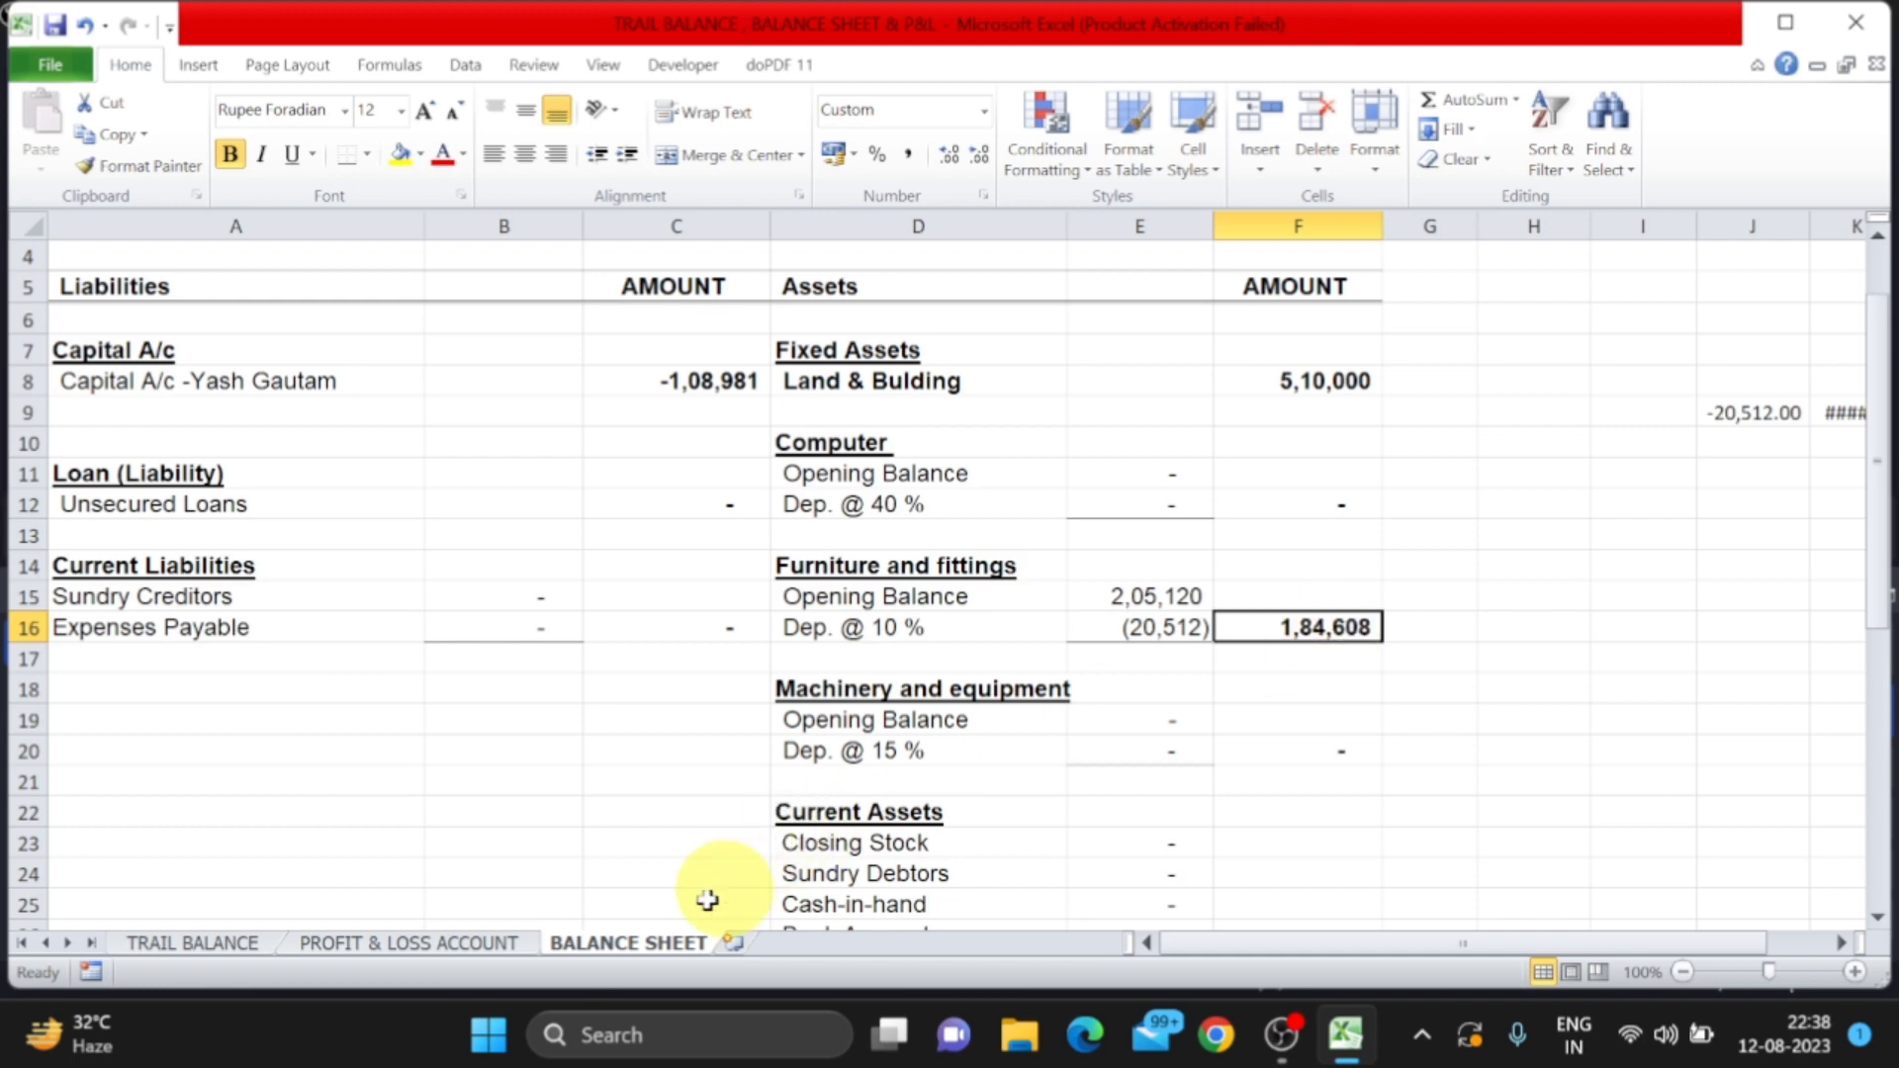
# Enter 63750 as the Machinery and equipment debit in the trial balance and check its opening balance in the balance sheet
pyautogui.click(192, 945)
pyautogui.click(555, 789)
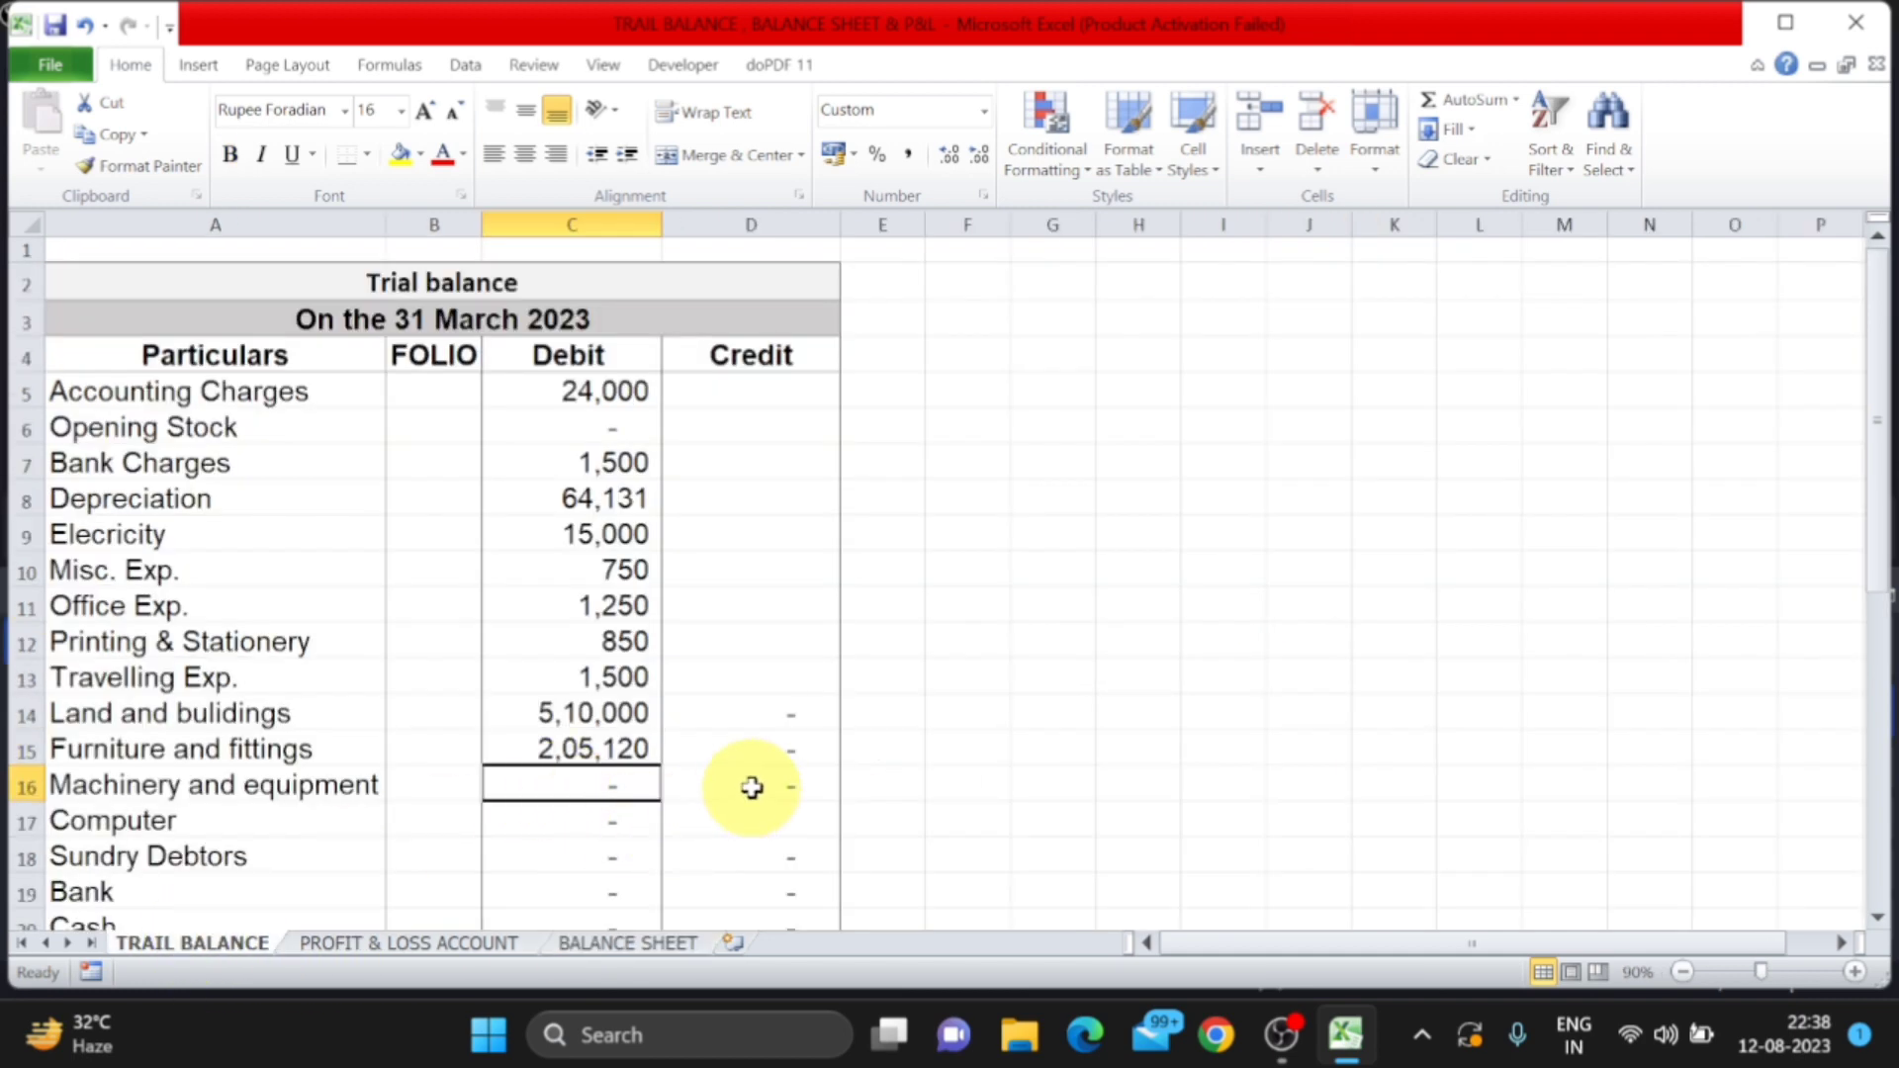
pyautogui.write('63,750')
pyautogui.press('Return')
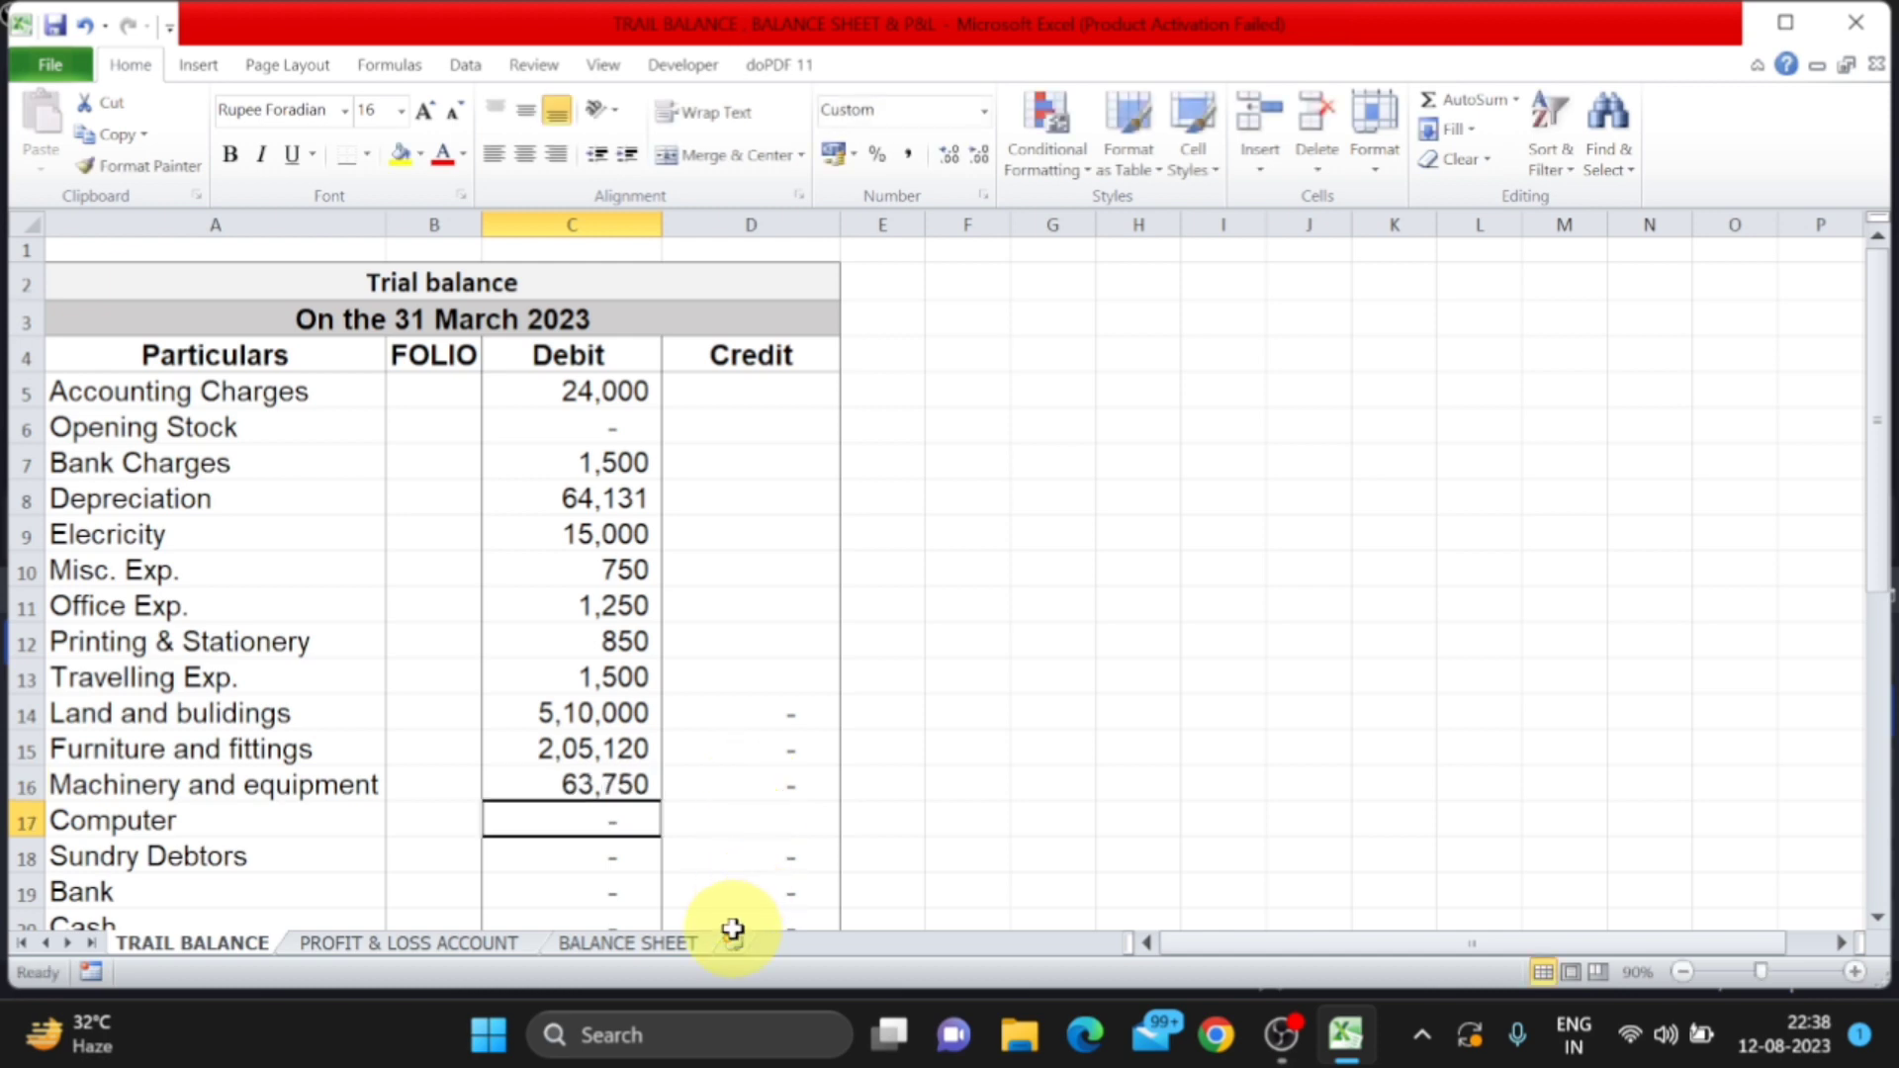
pyautogui.click(627, 942)
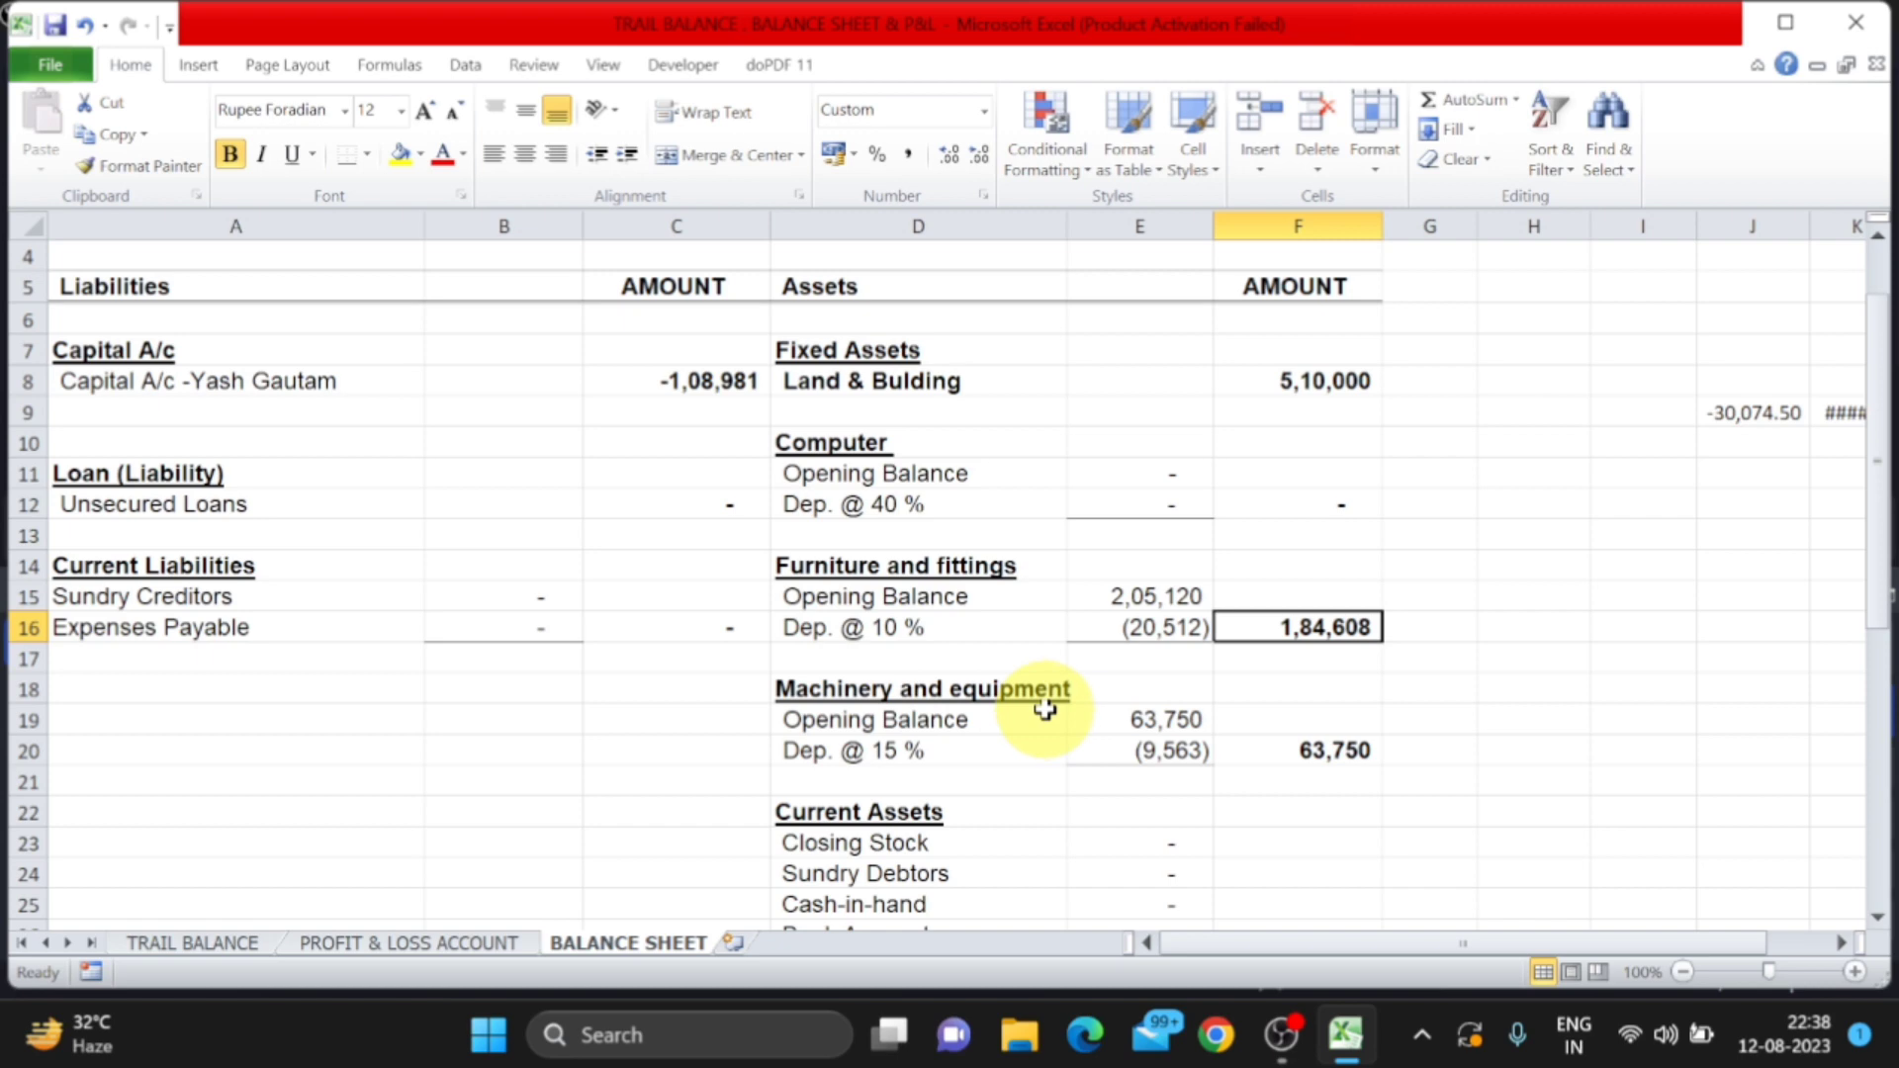
pyautogui.click(1172, 723)
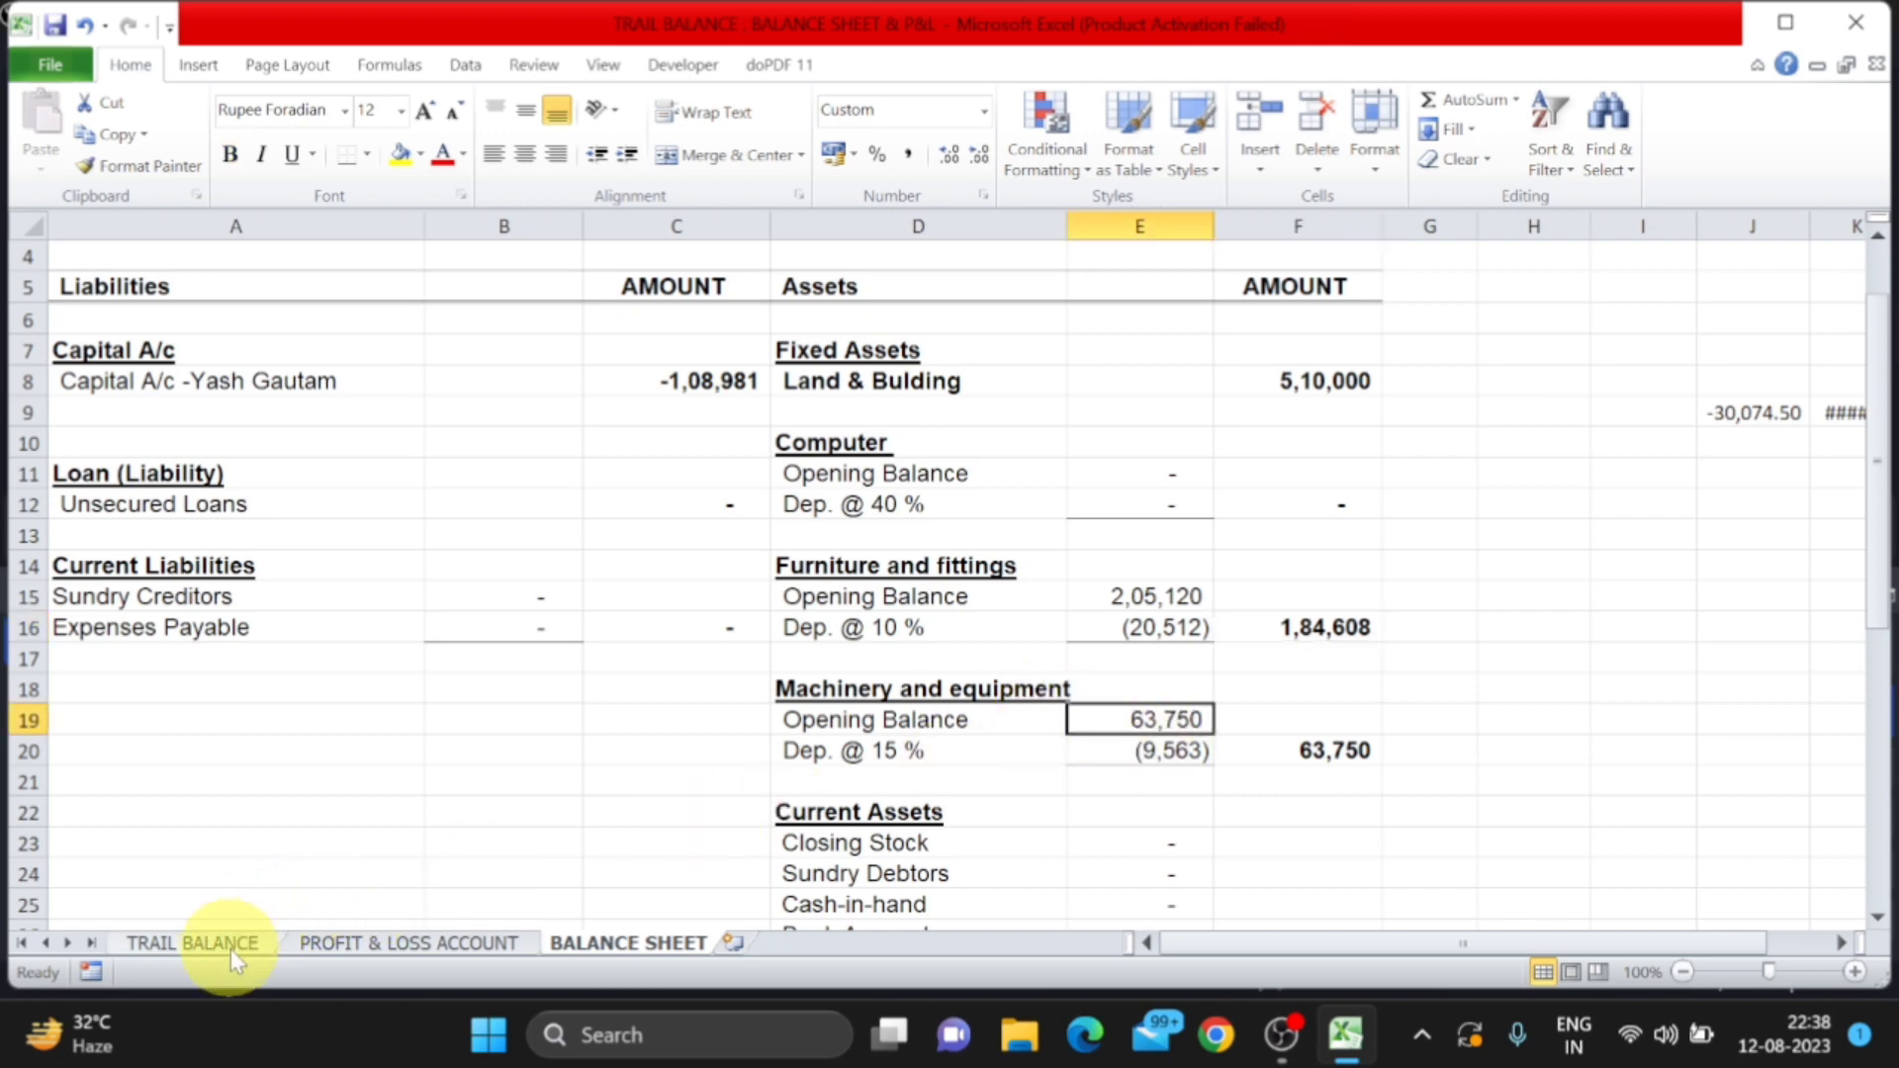
# Compare the Machinery and equipment debit in the trial balance with its net amount in the balance sheet
pyautogui.click(198, 942)
pyautogui.click(576, 784)
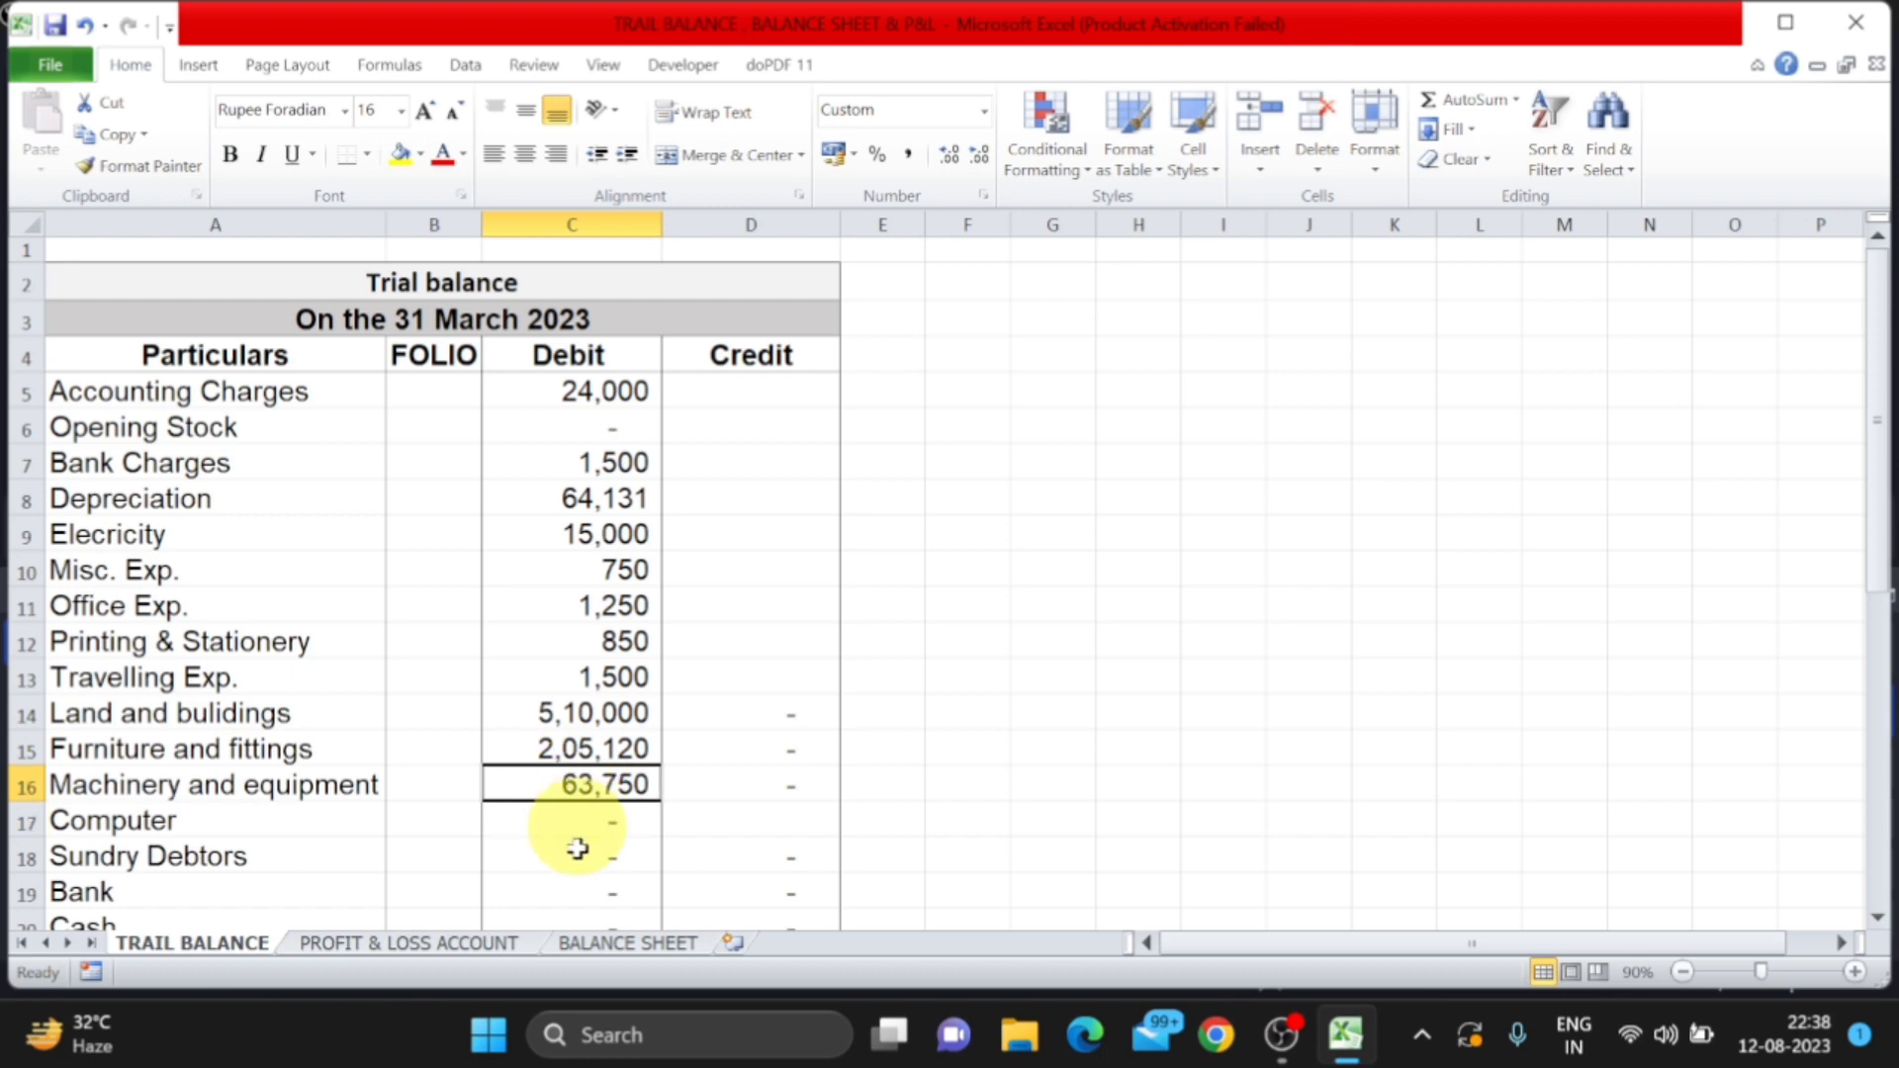
pyautogui.click(589, 941)
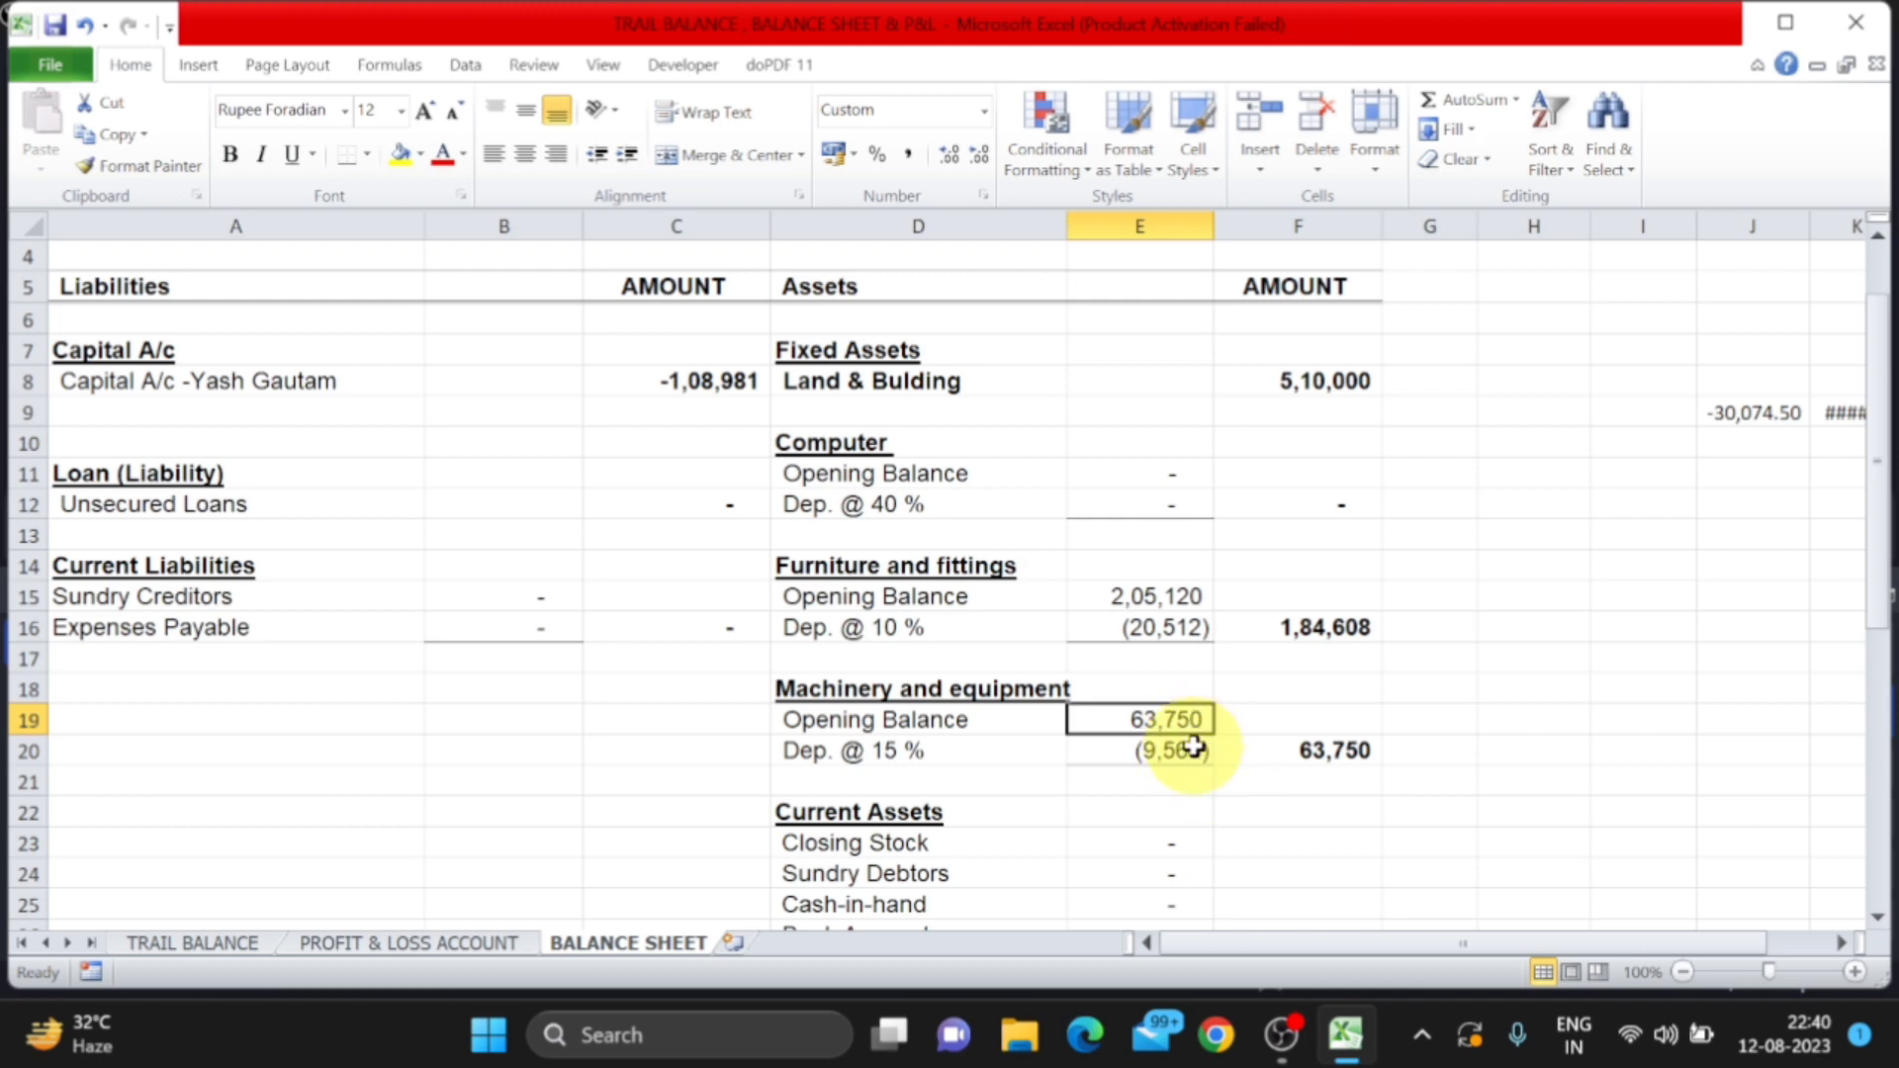
pyautogui.click(1333, 750)
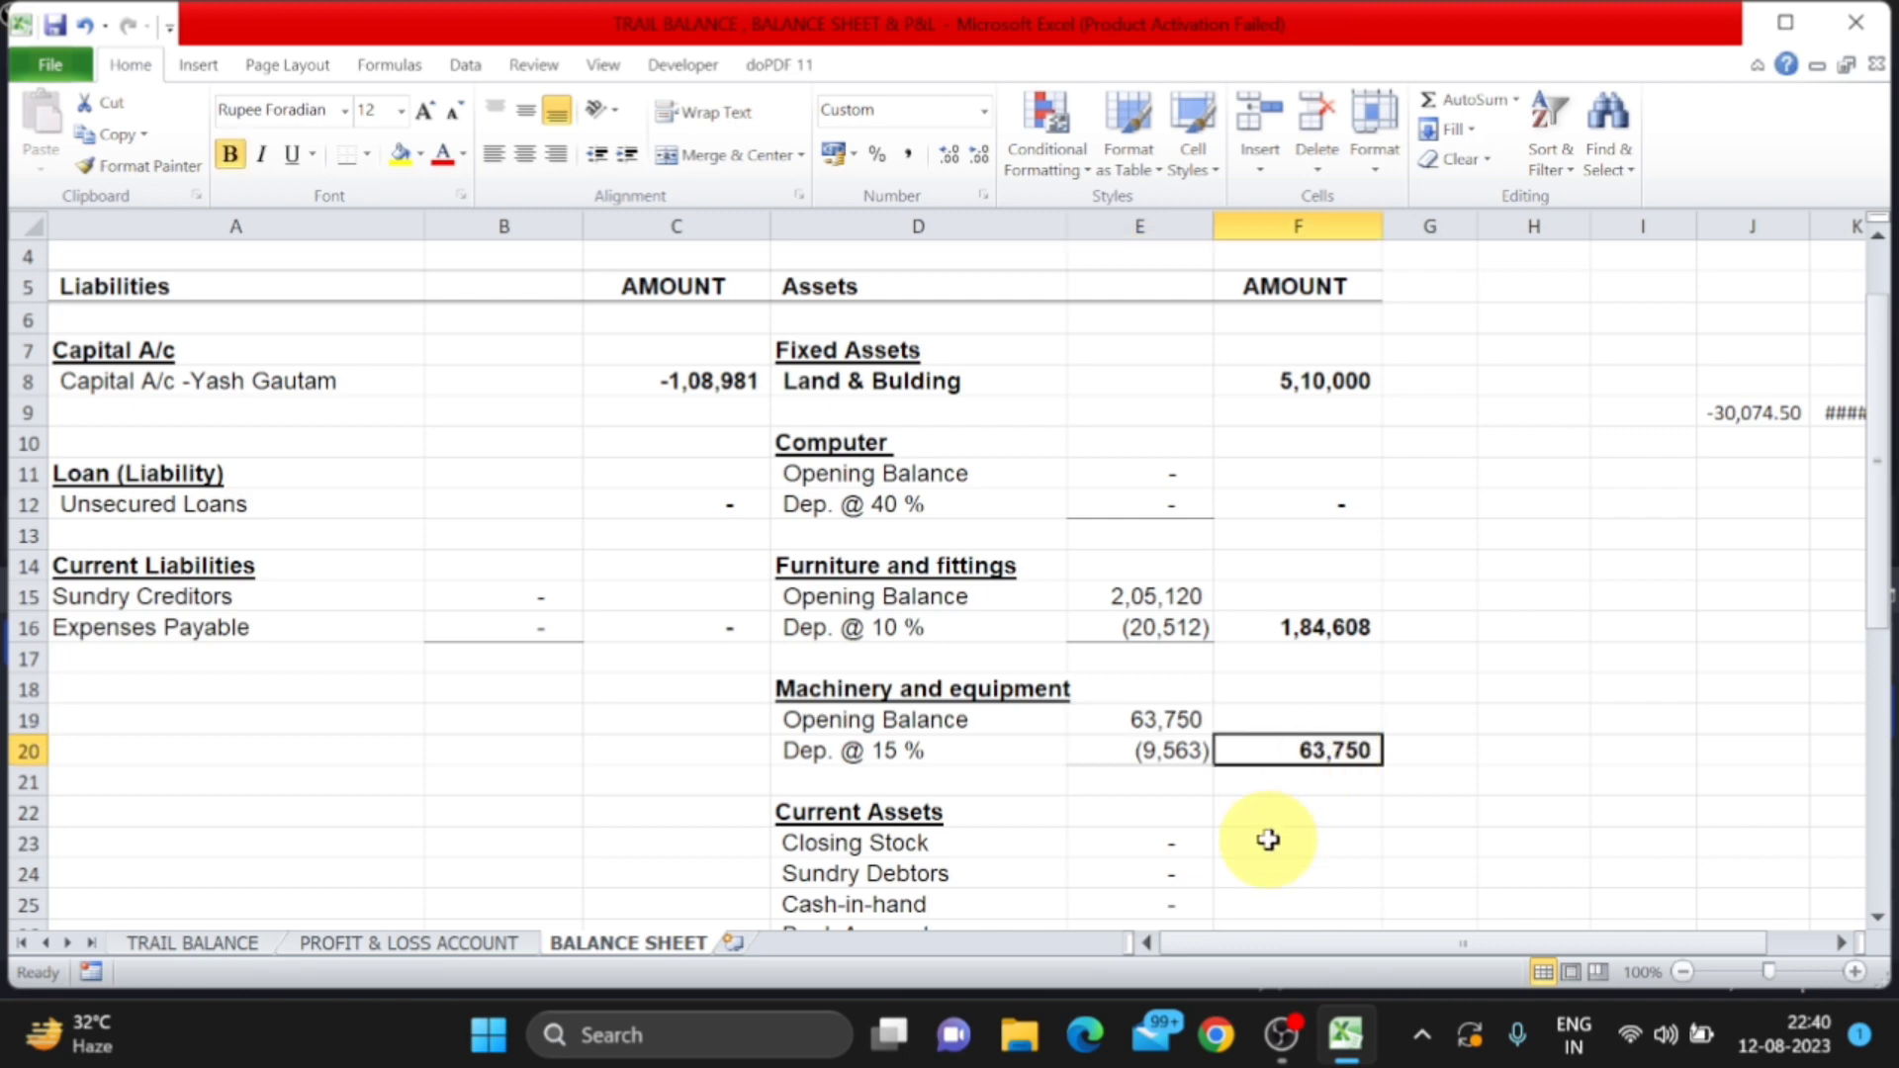
# Enter 85140 as the Computer debit in the trial balance and check its opening balance and net amount in the balance sheet
pyautogui.click(242, 942)
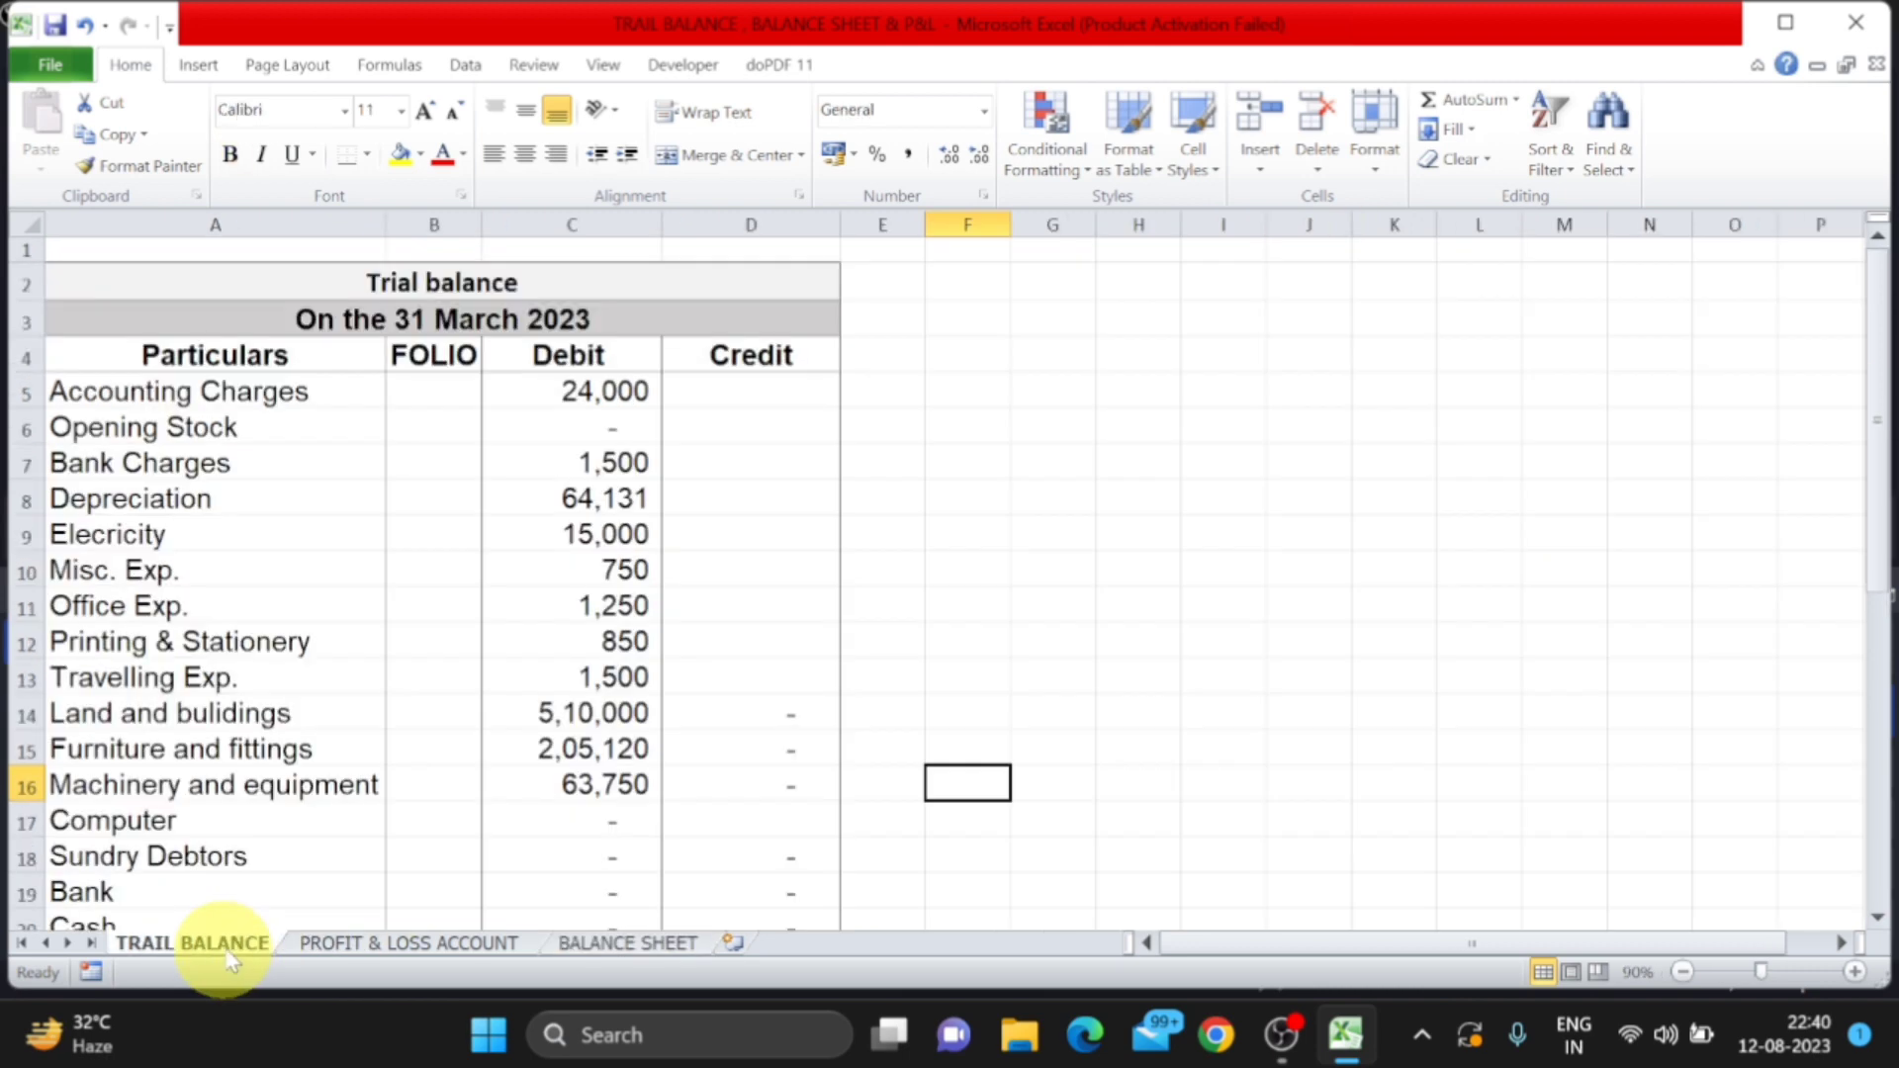
pyautogui.click(599, 816)
pyautogui.write('85,1')
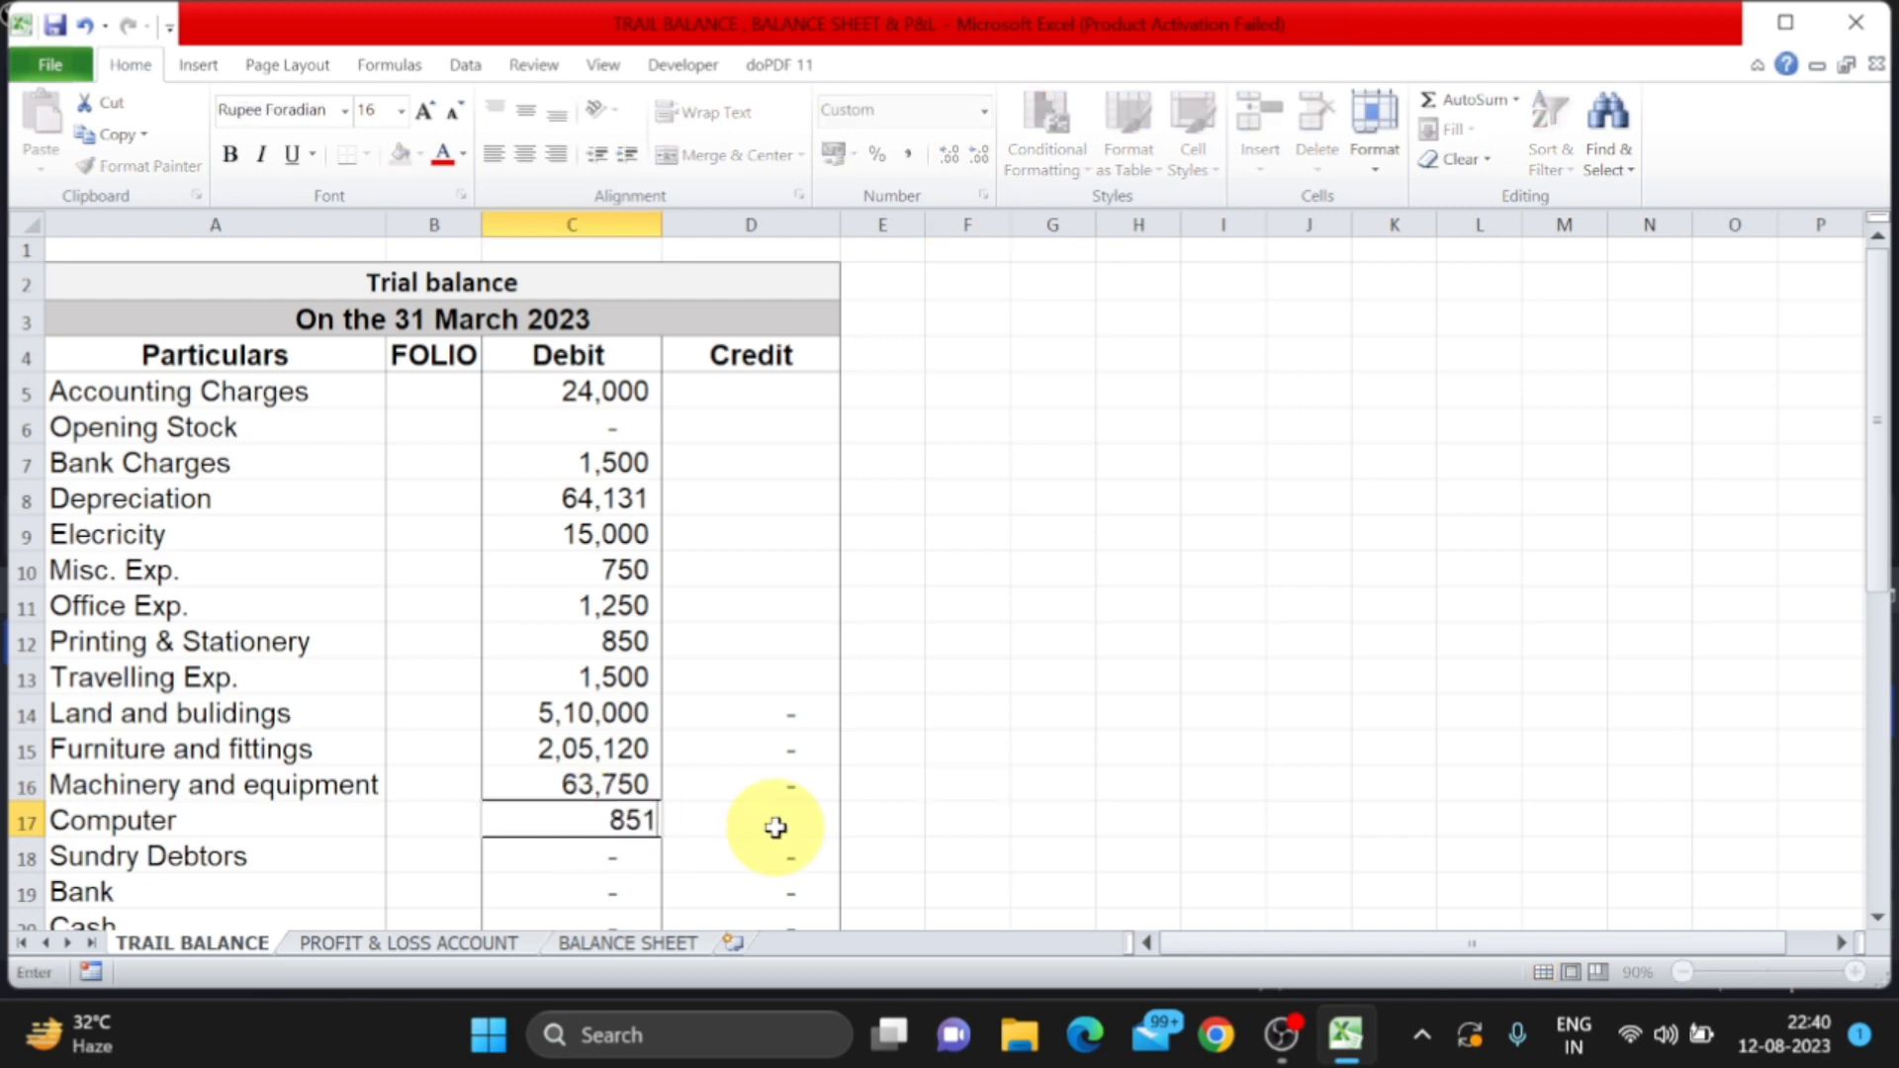
pyautogui.write('40')
pyautogui.press('Return')
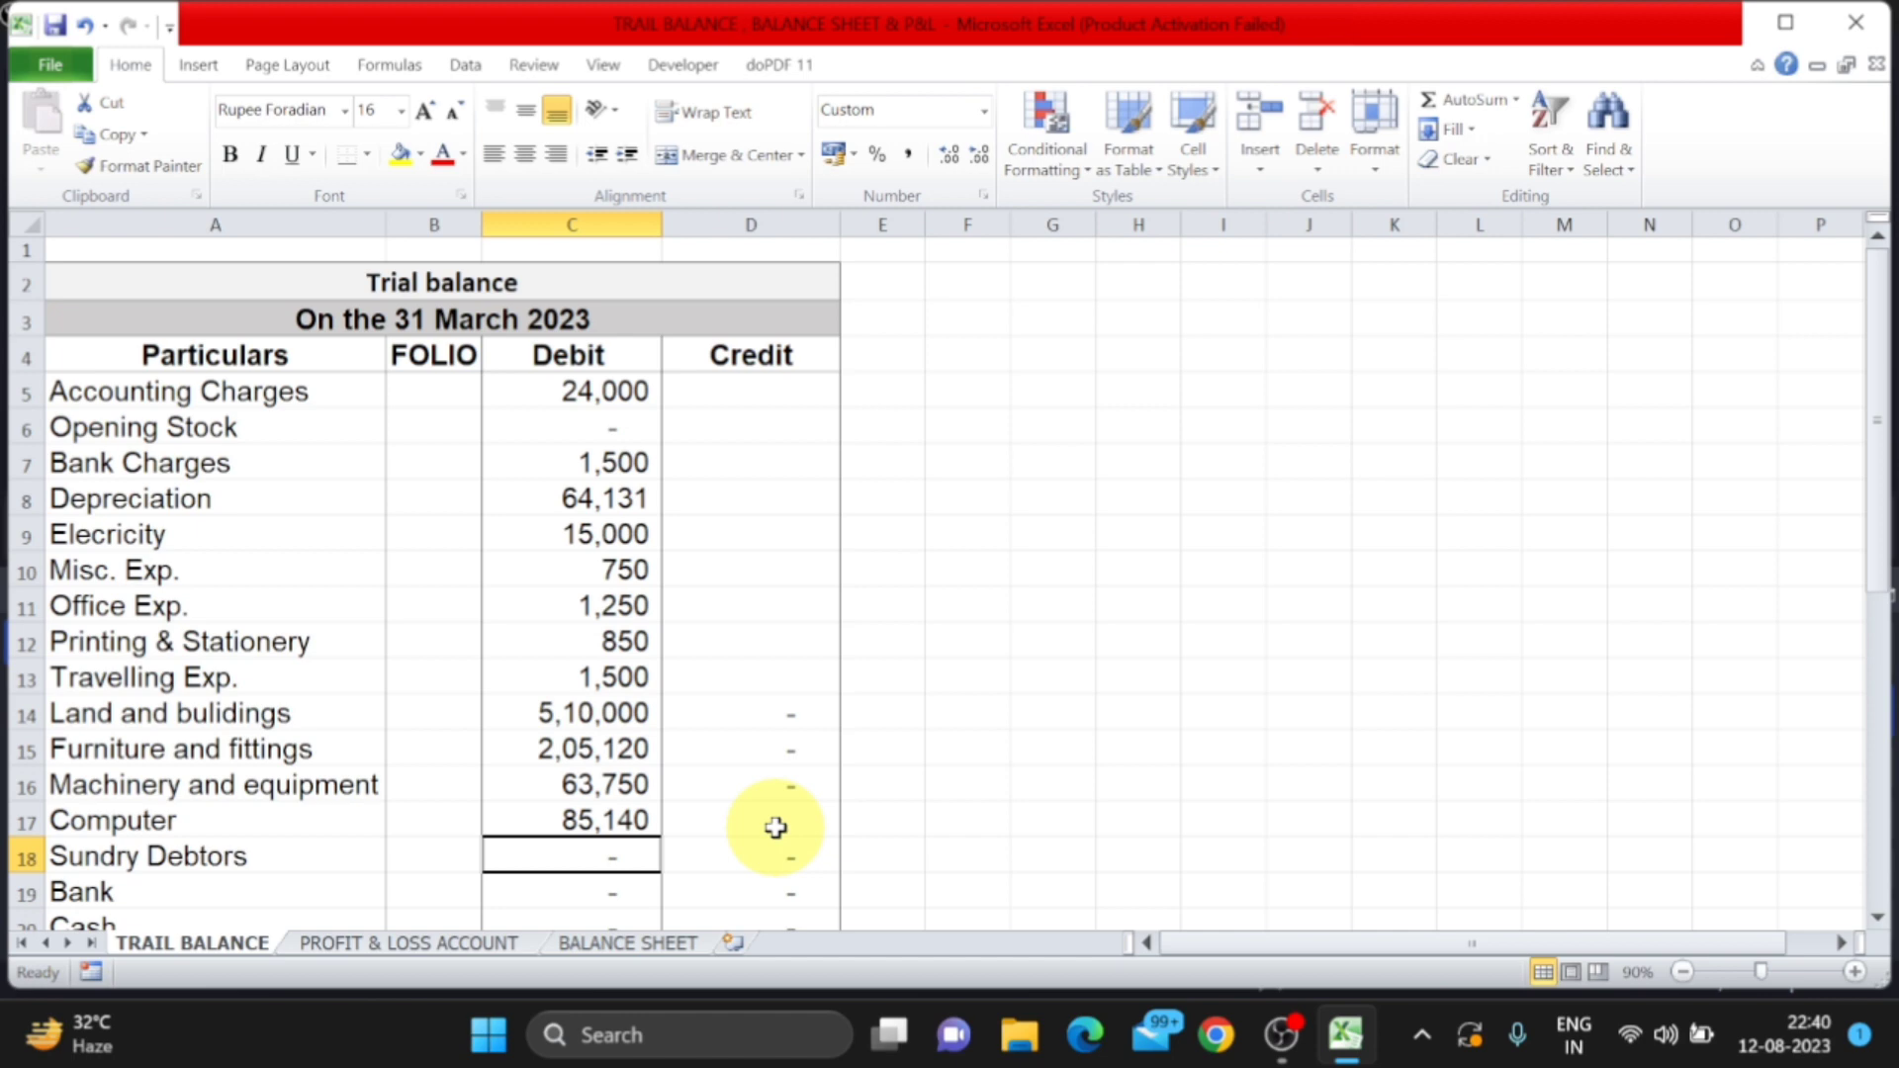
pyautogui.click(631, 939)
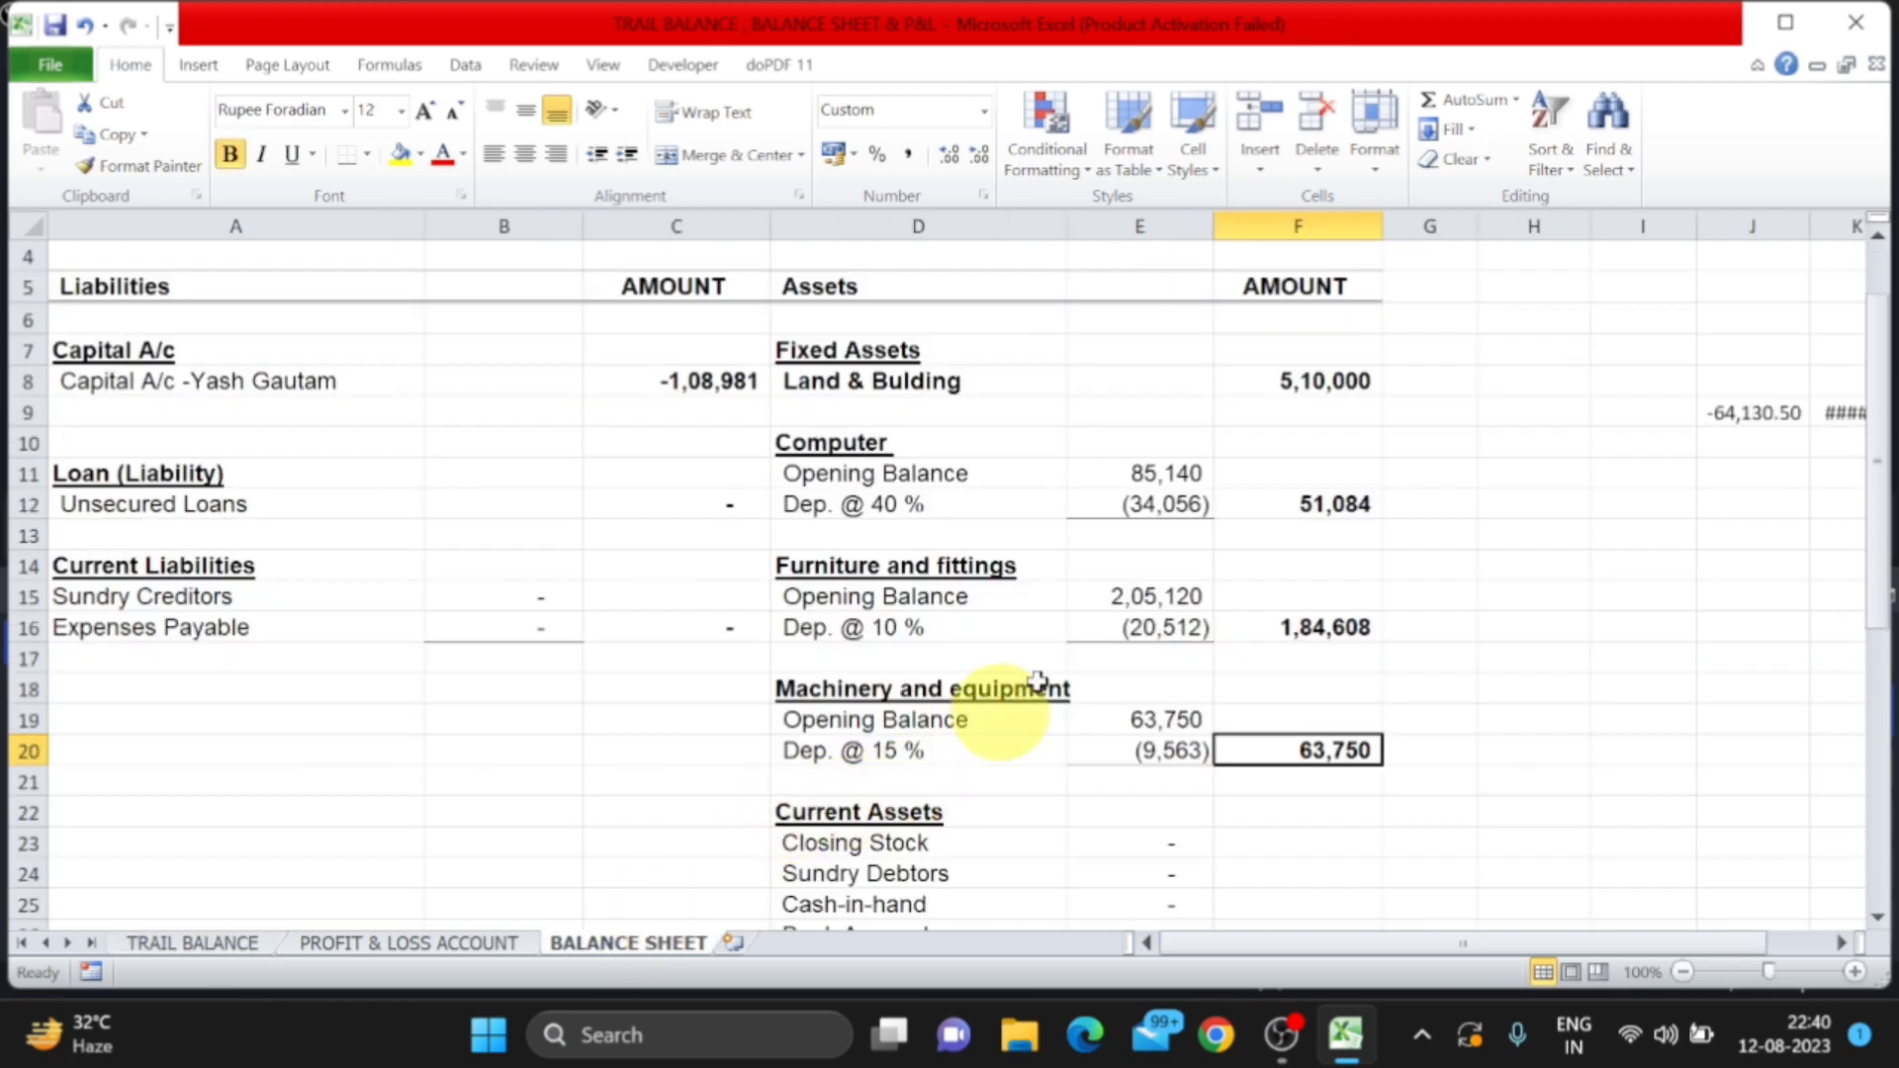
pyautogui.click(1172, 473)
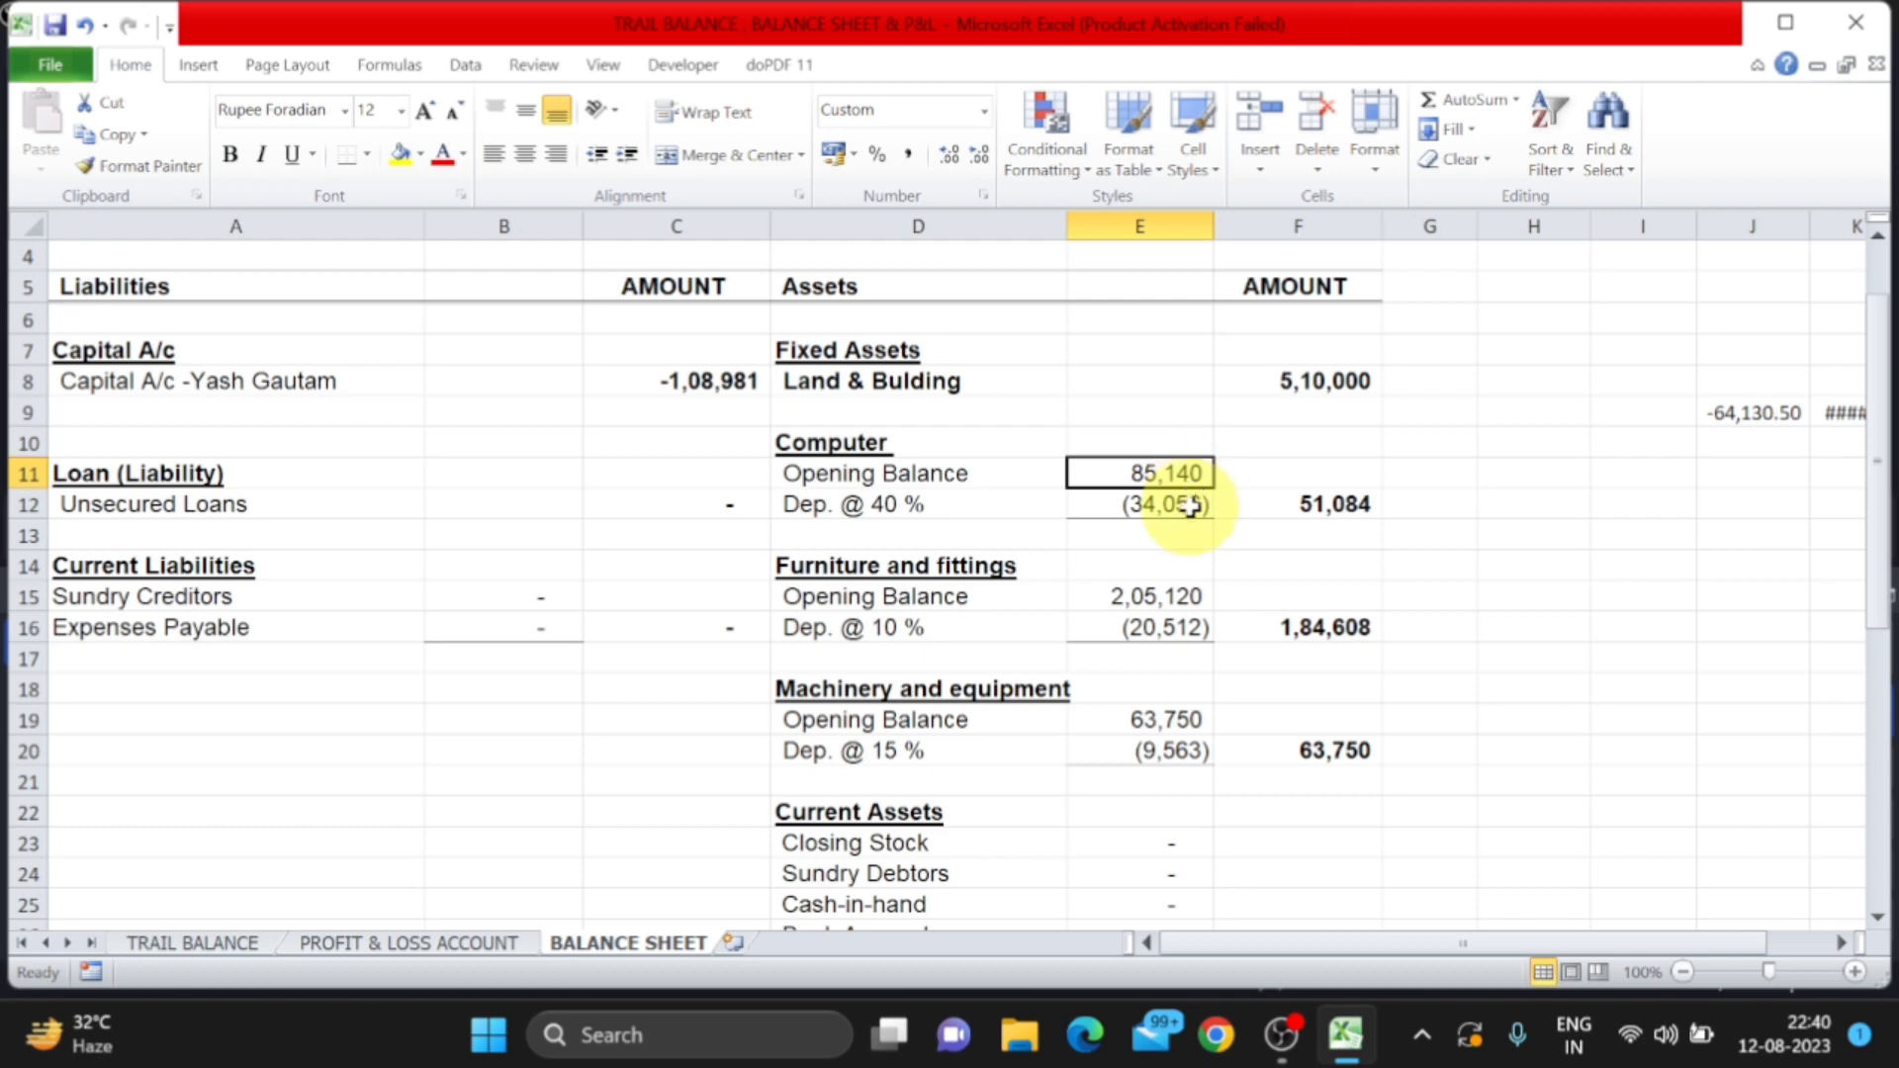
pyautogui.click(1307, 521)
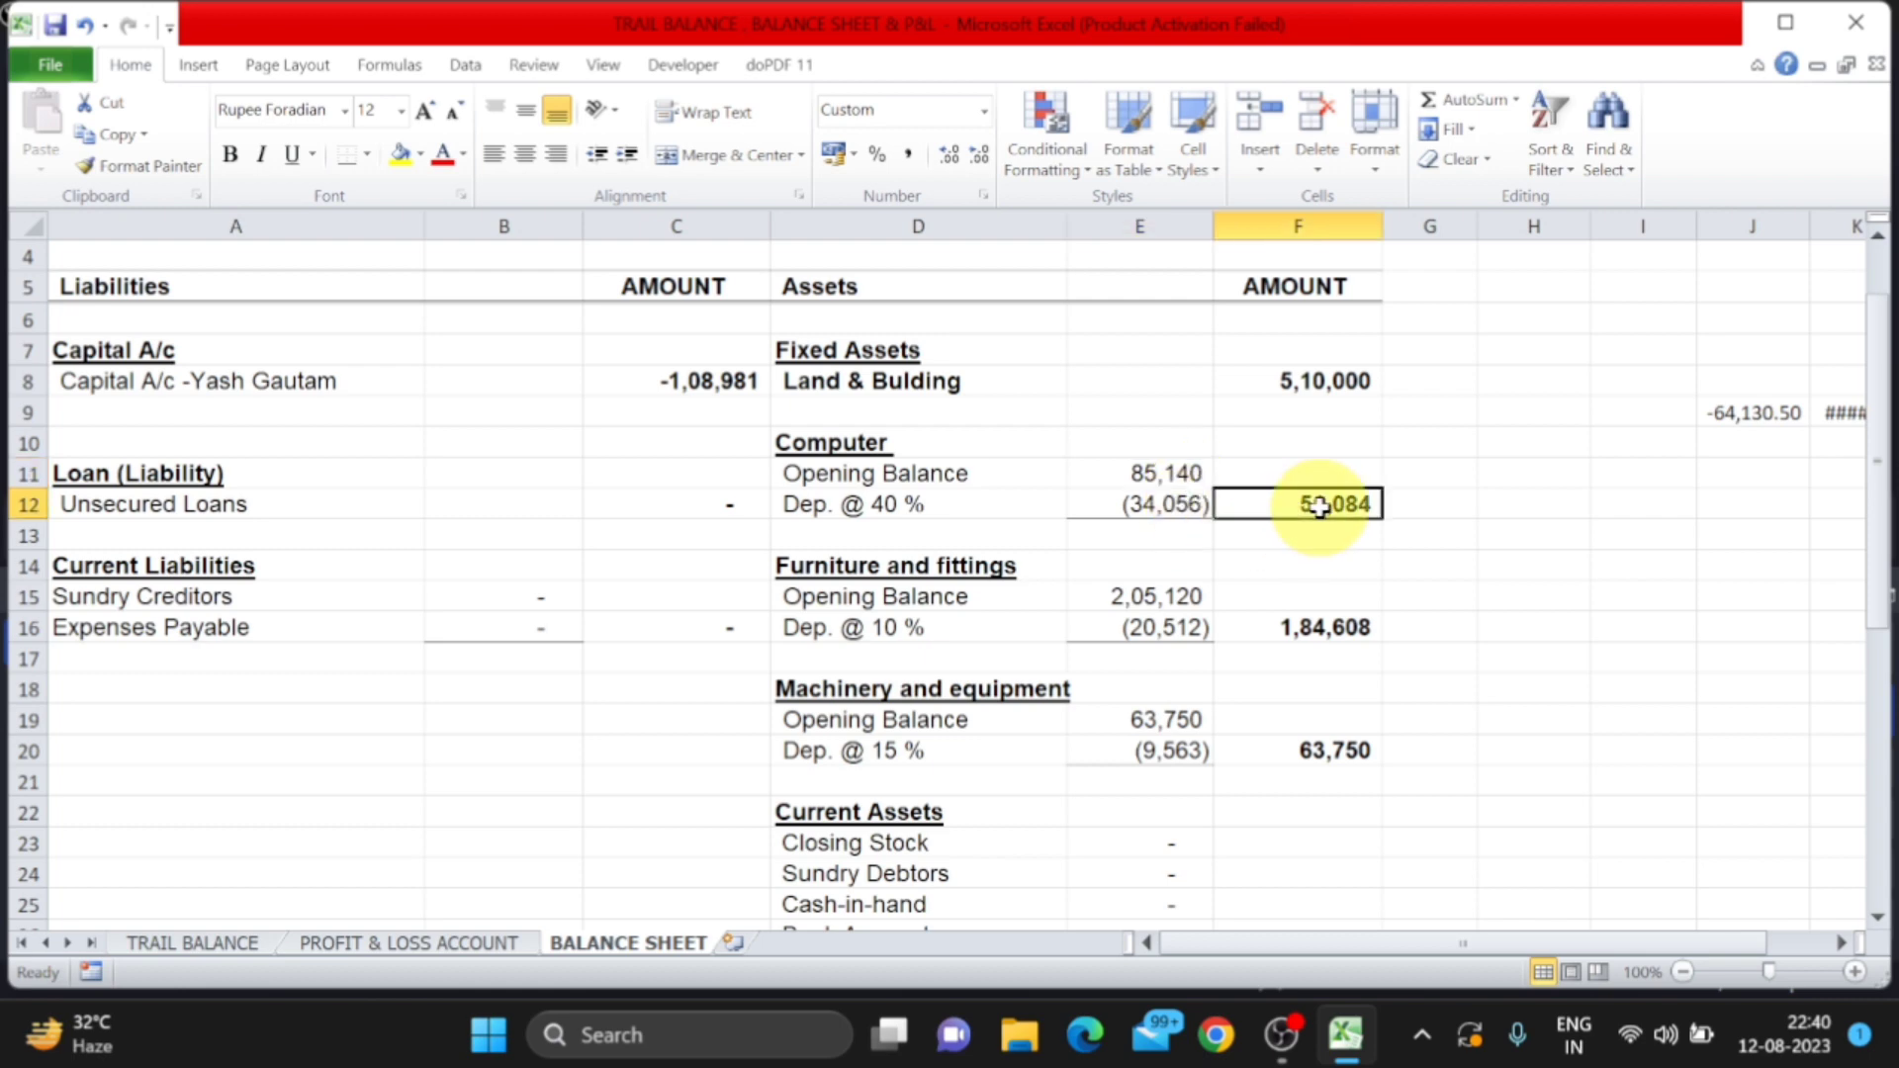
# Enter 1850151 as the Sundry Debtors debit in the trial balance and check that entry under current assets in the balance sheet
pyautogui.click(192, 945)
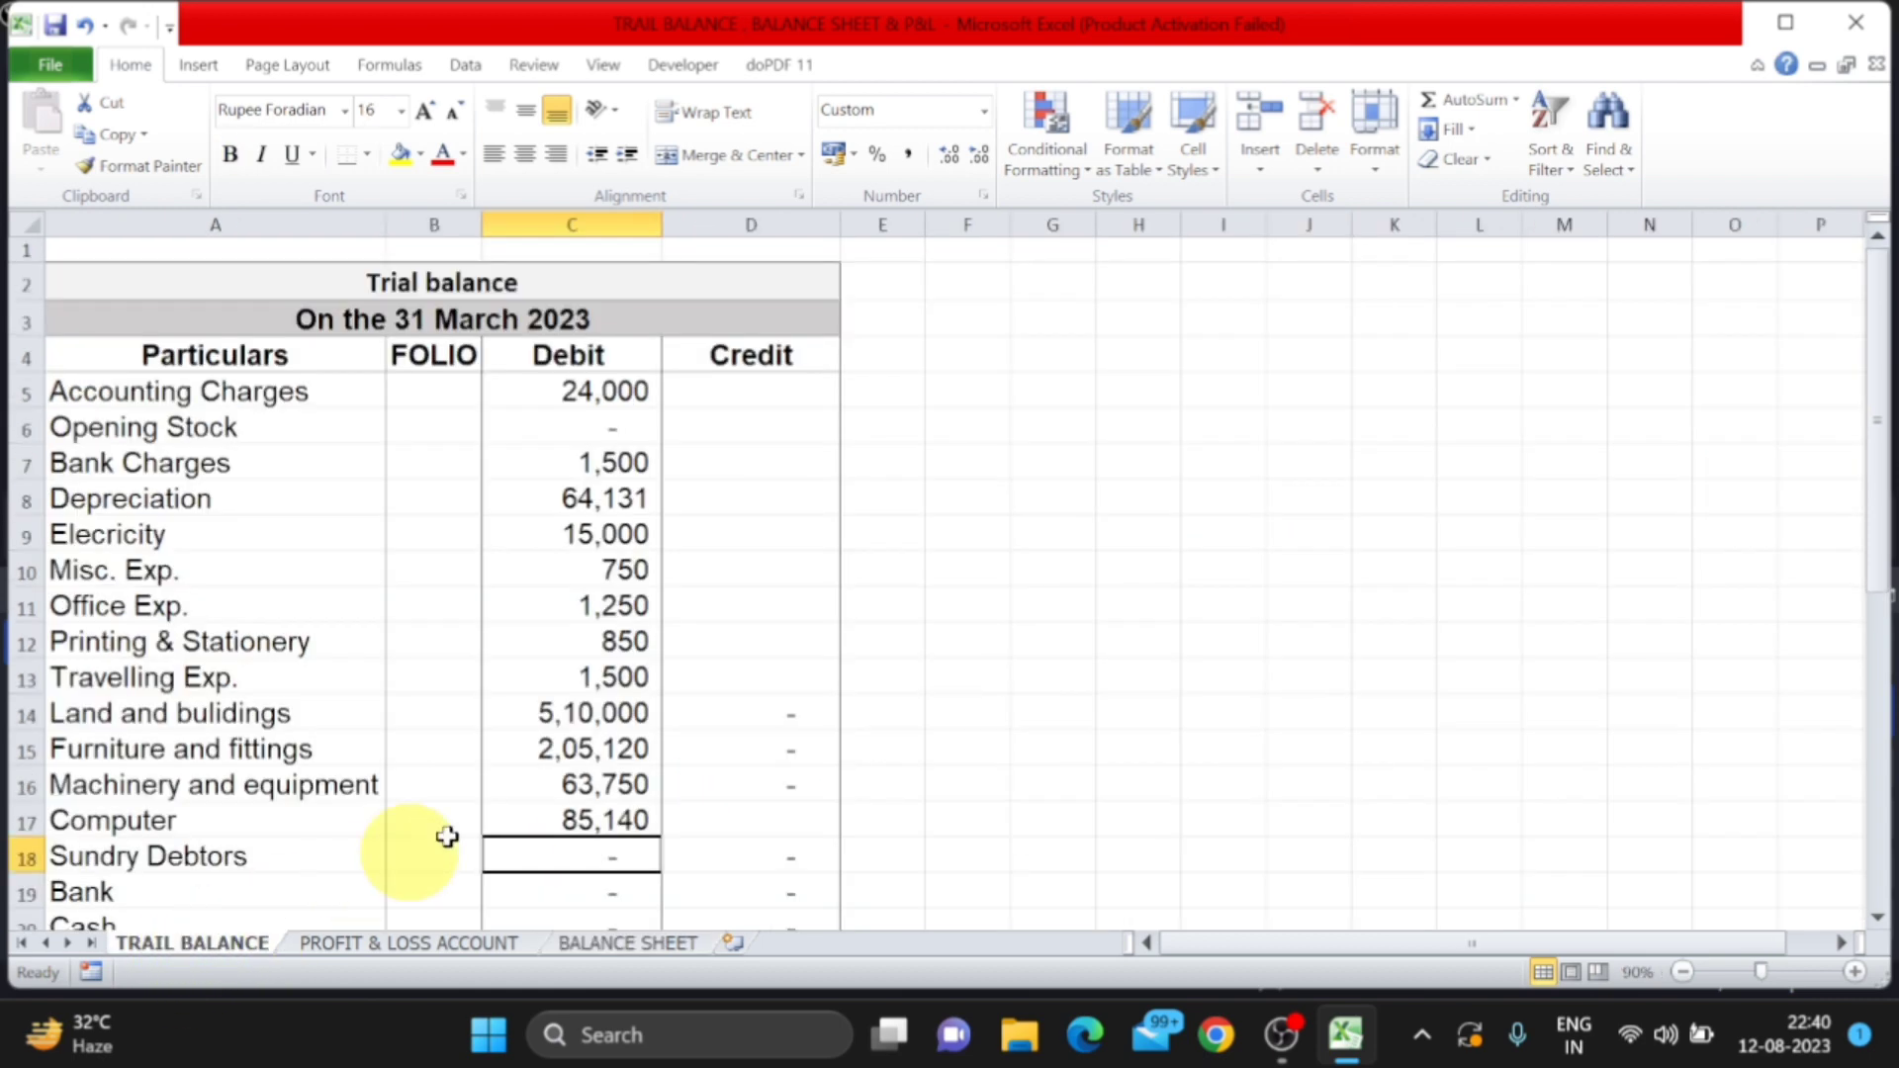
pyautogui.scroll(-1, 505, 781)
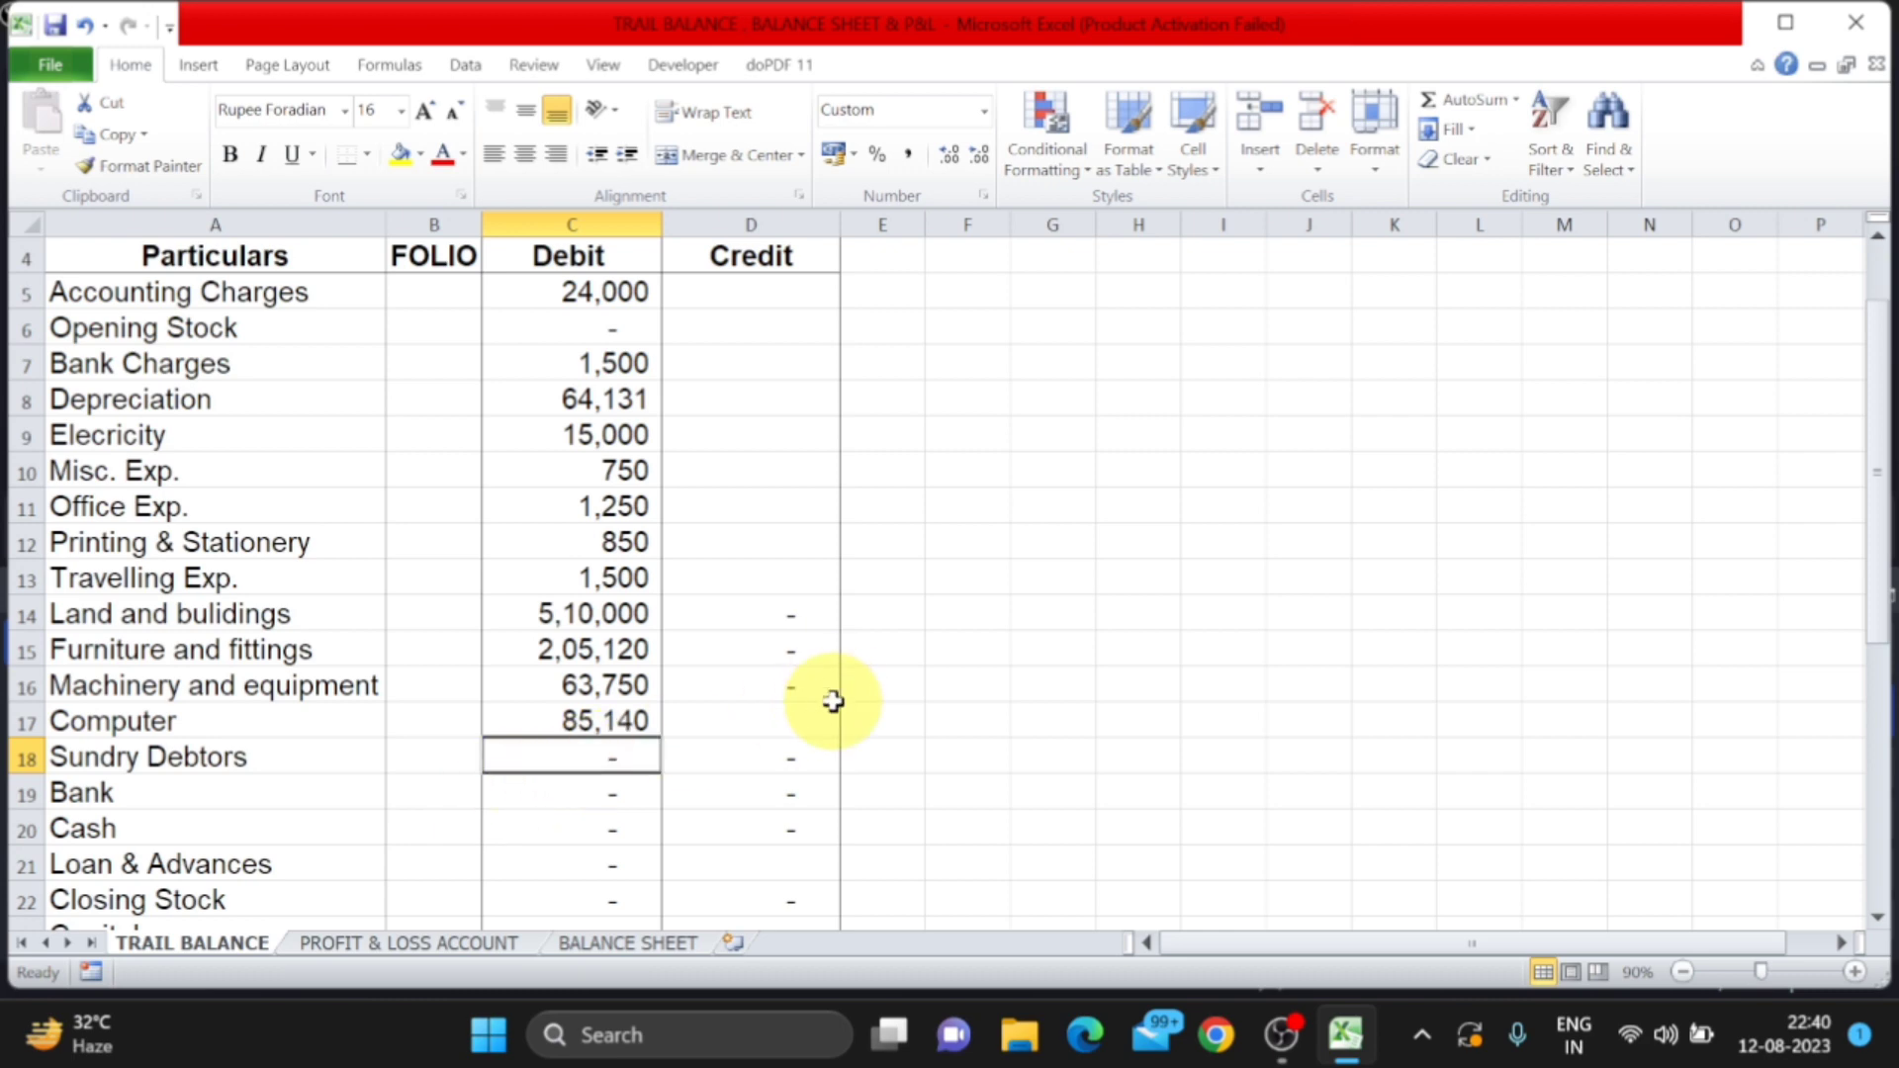
pyautogui.write('18')
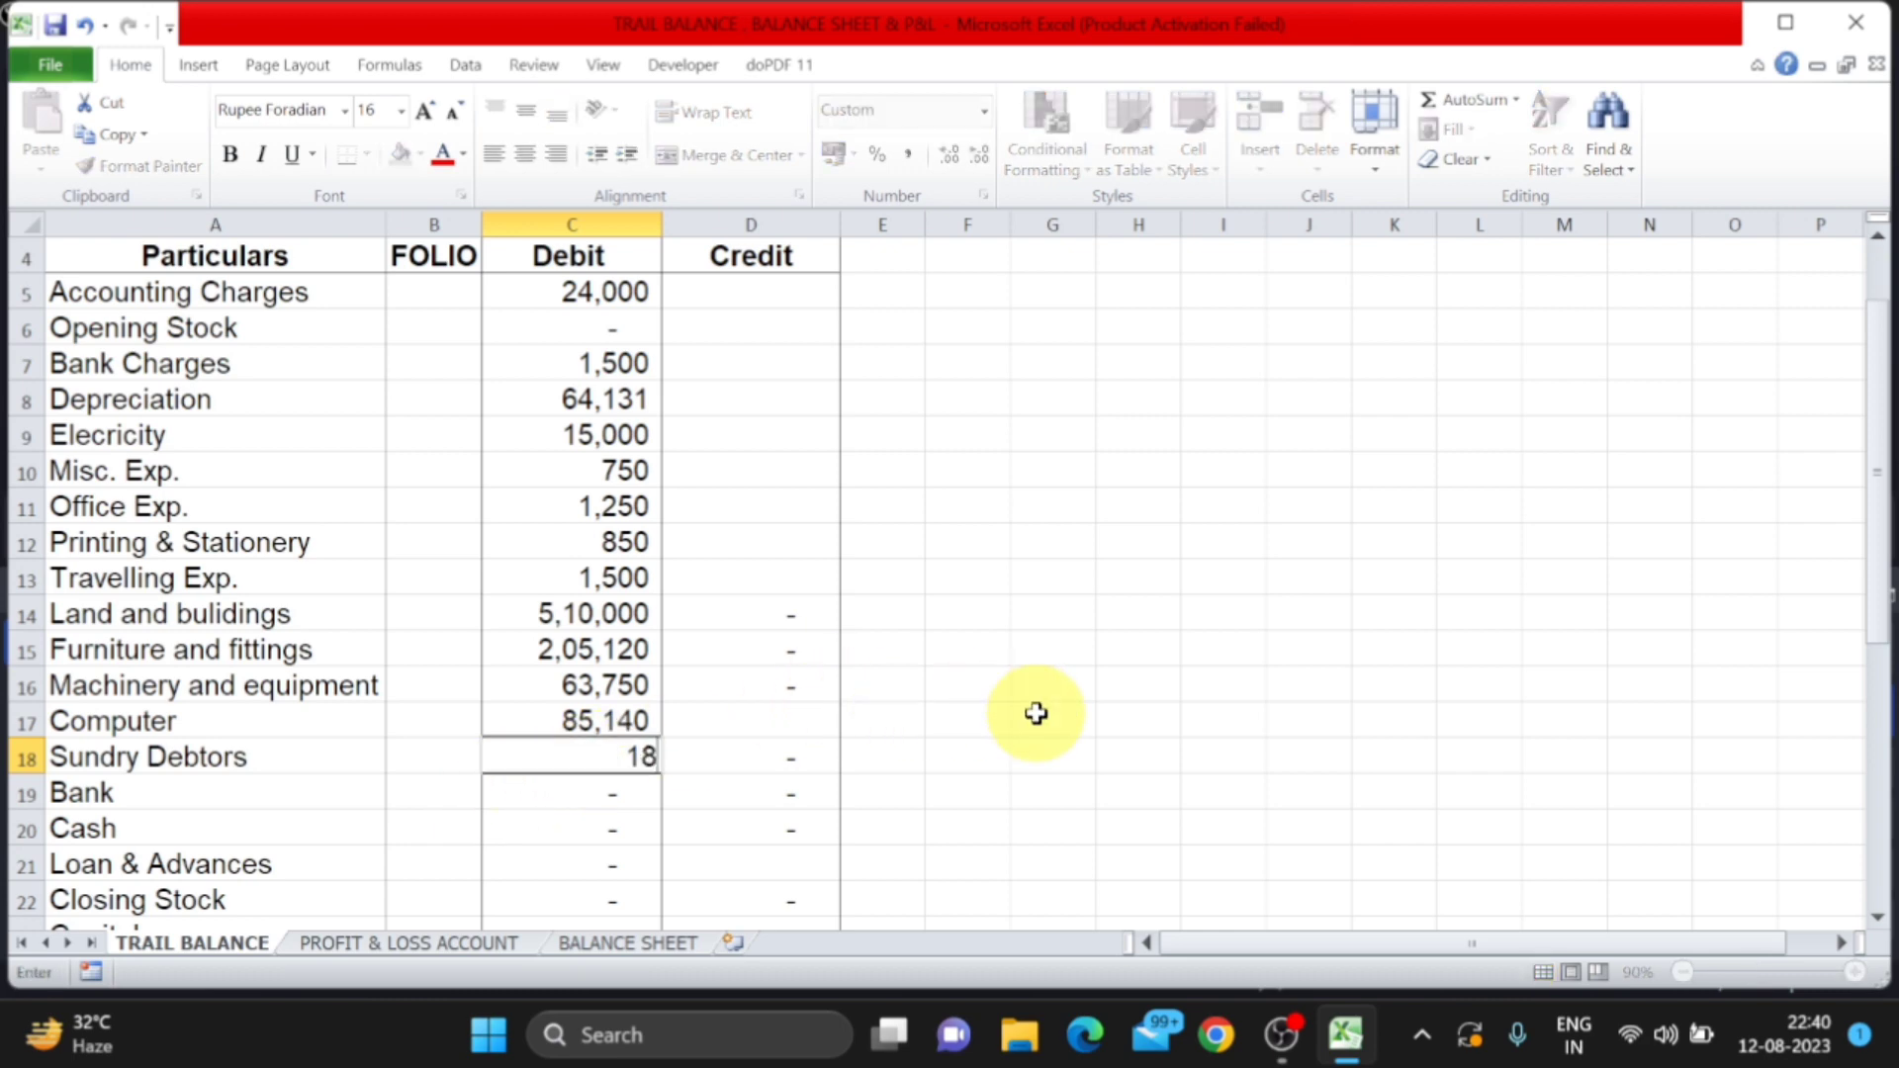
pyautogui.write(',50,151')
pyautogui.press('Return')
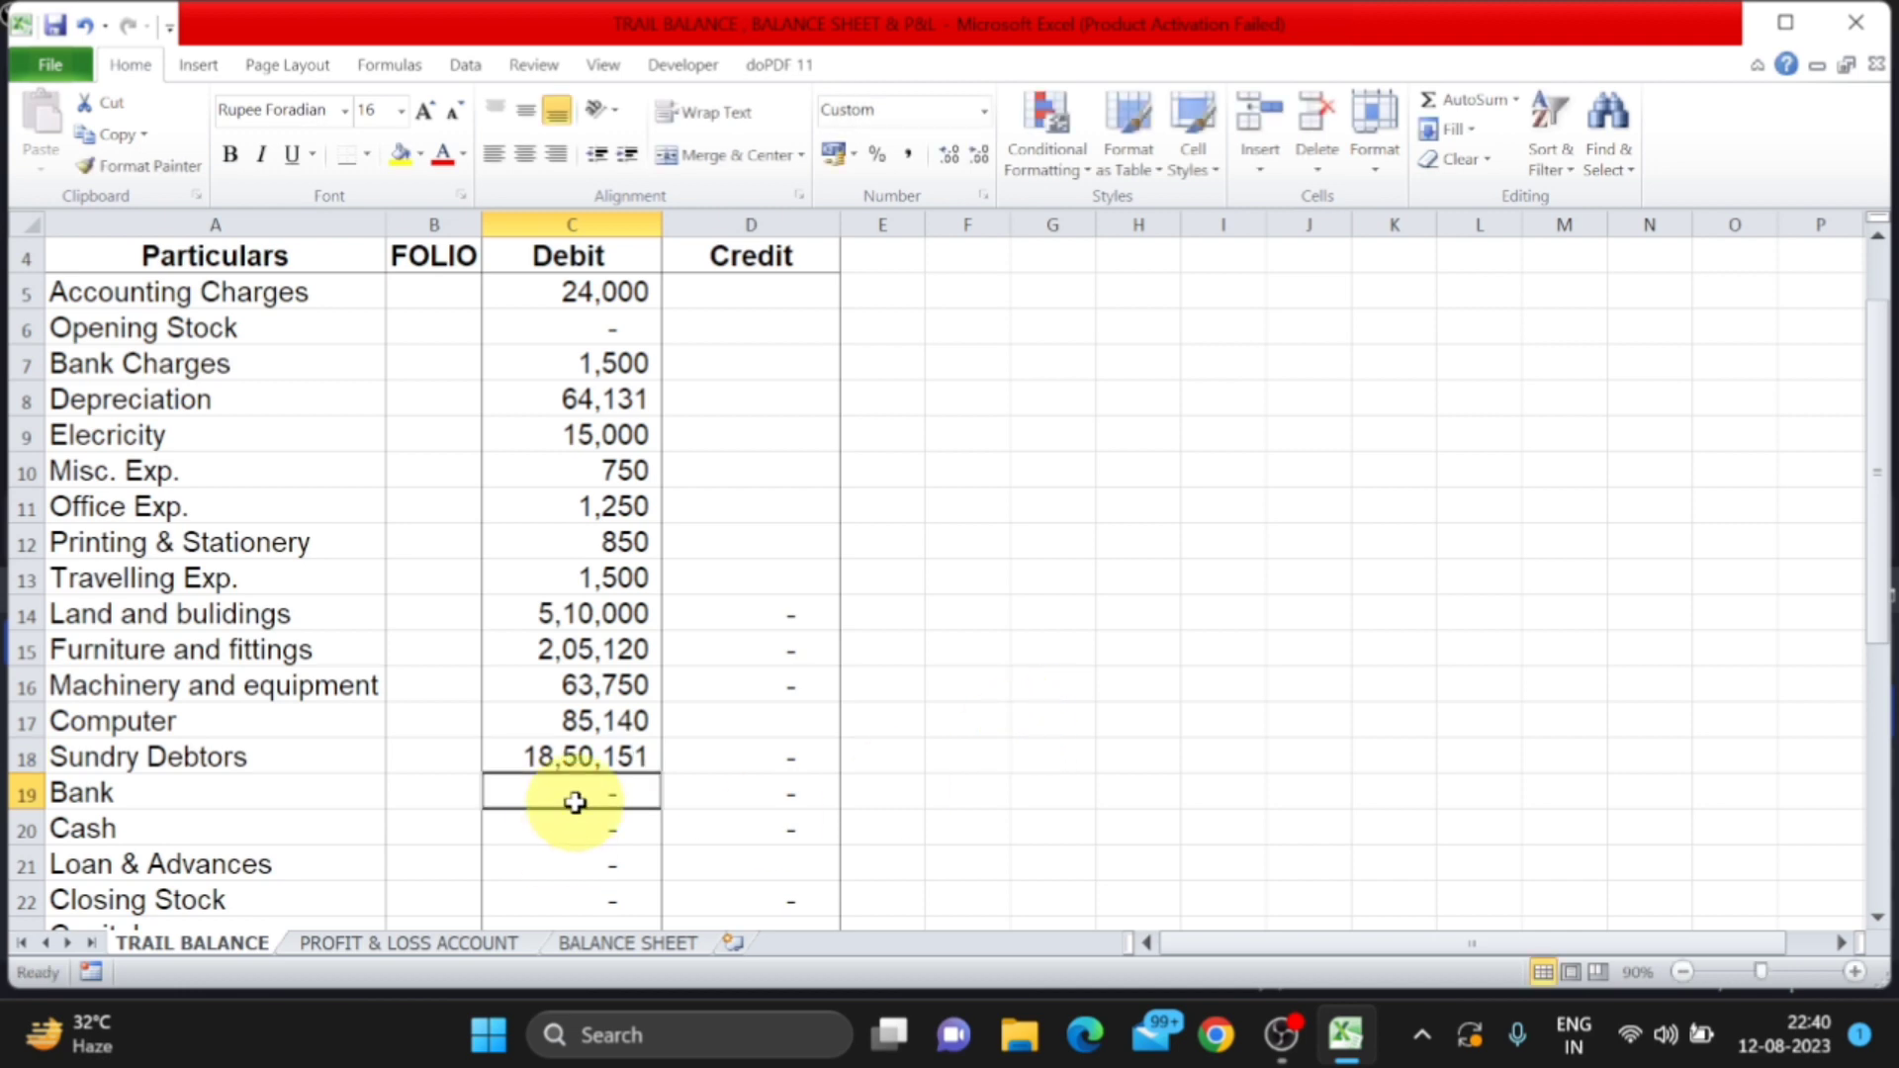
pyautogui.click(628, 942)
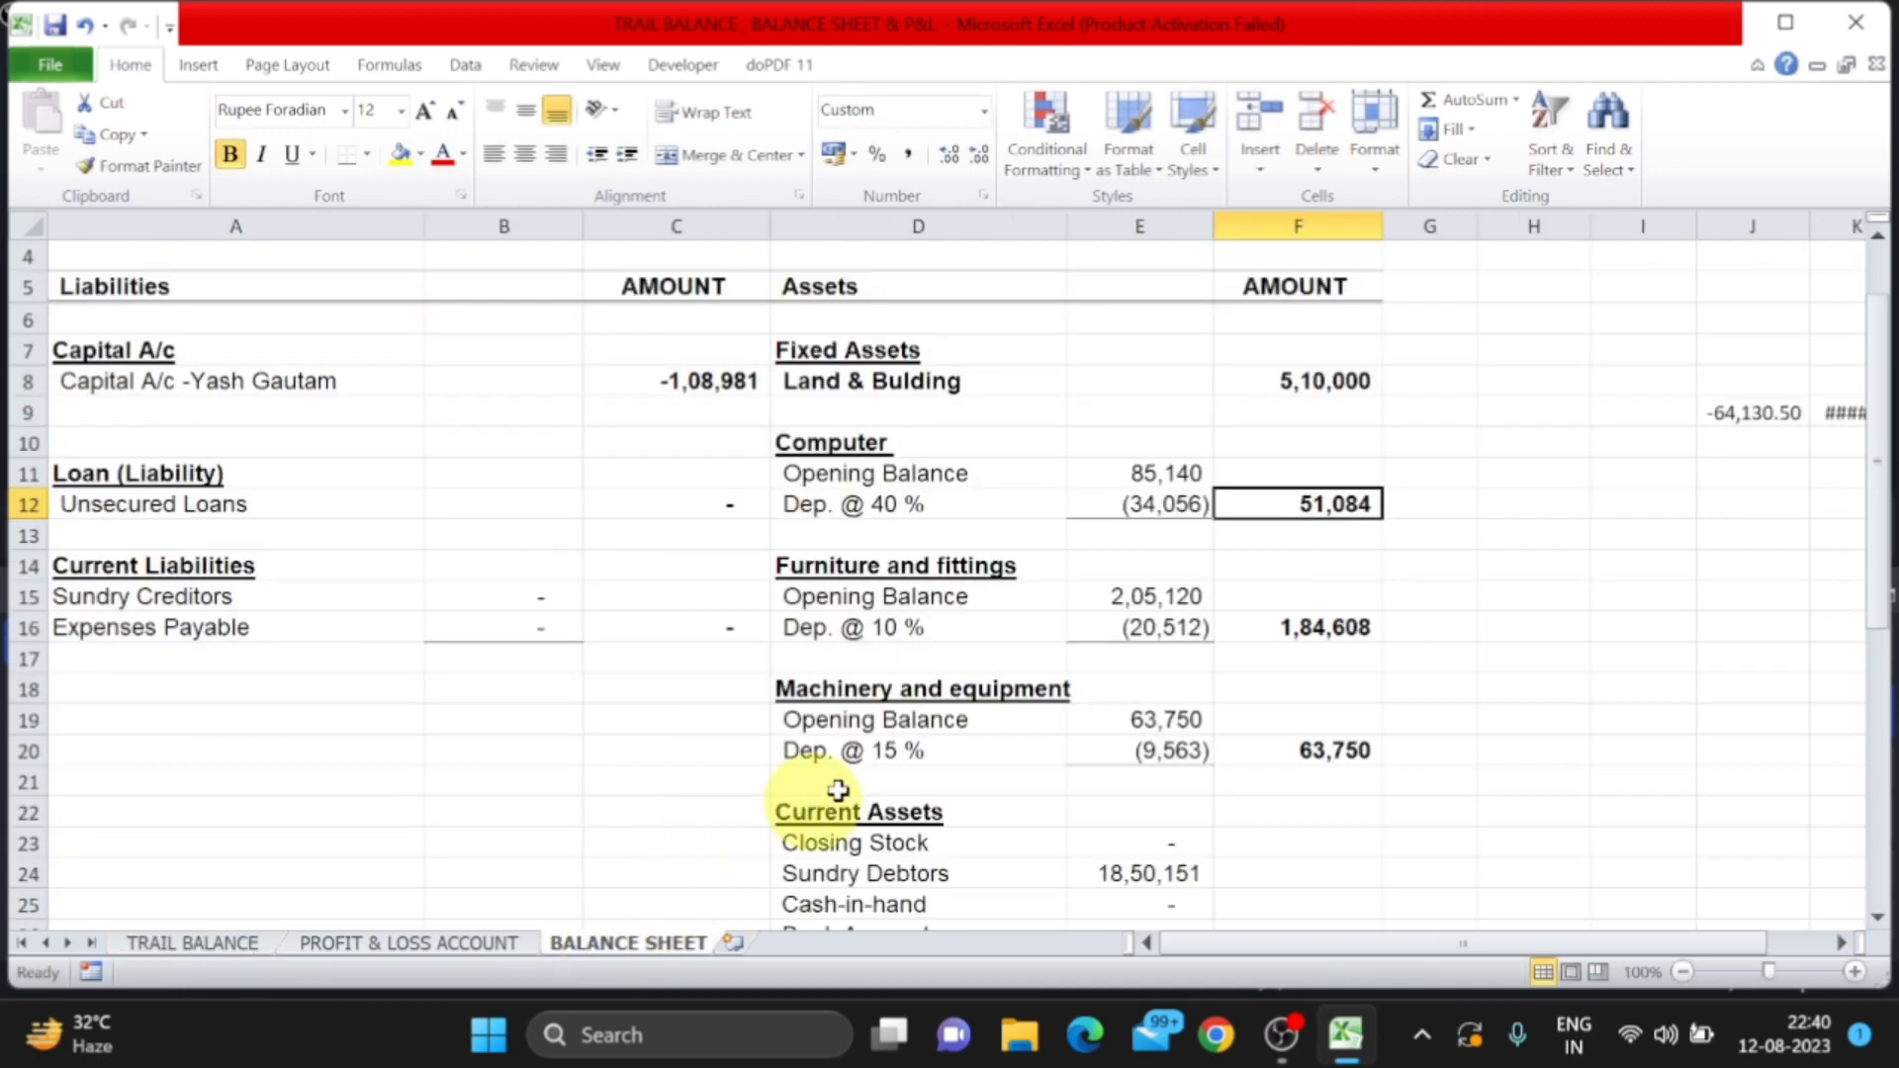
pyautogui.scroll(-3, 840, 790)
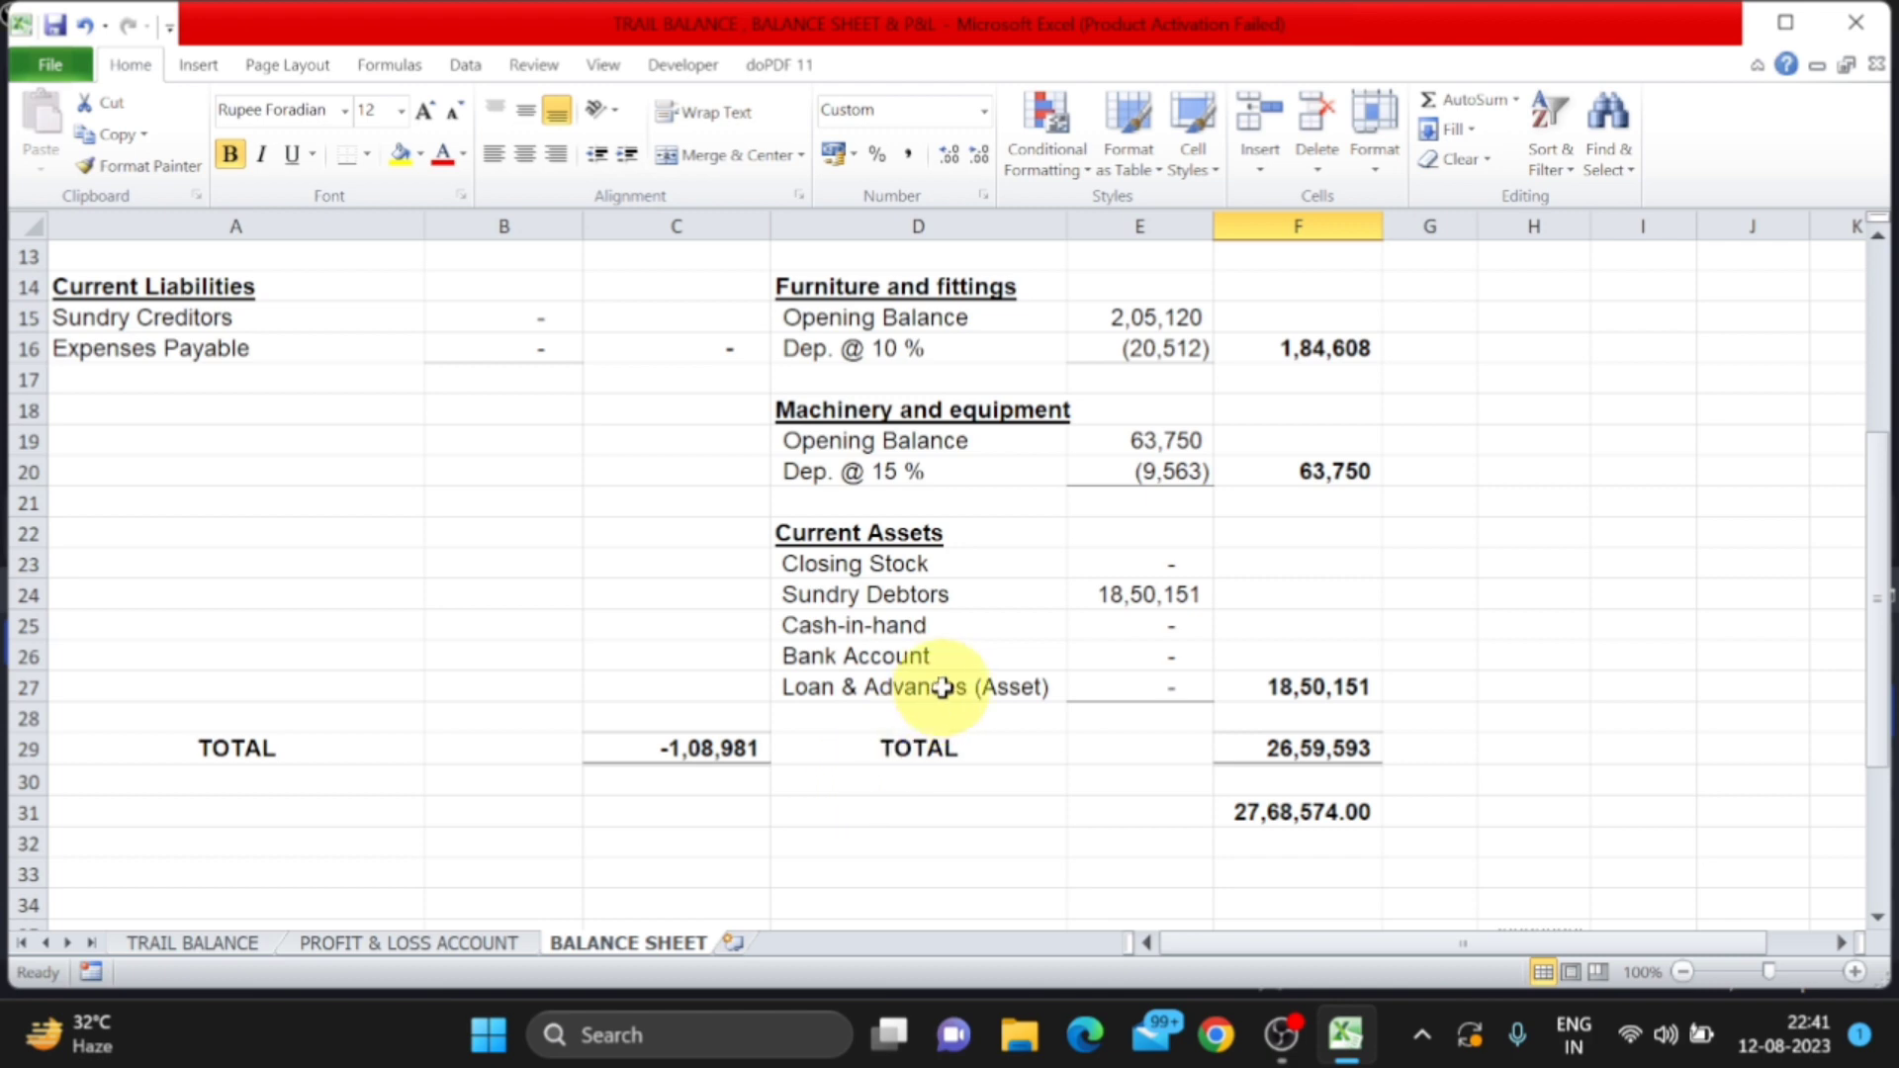
pyautogui.click(969, 594)
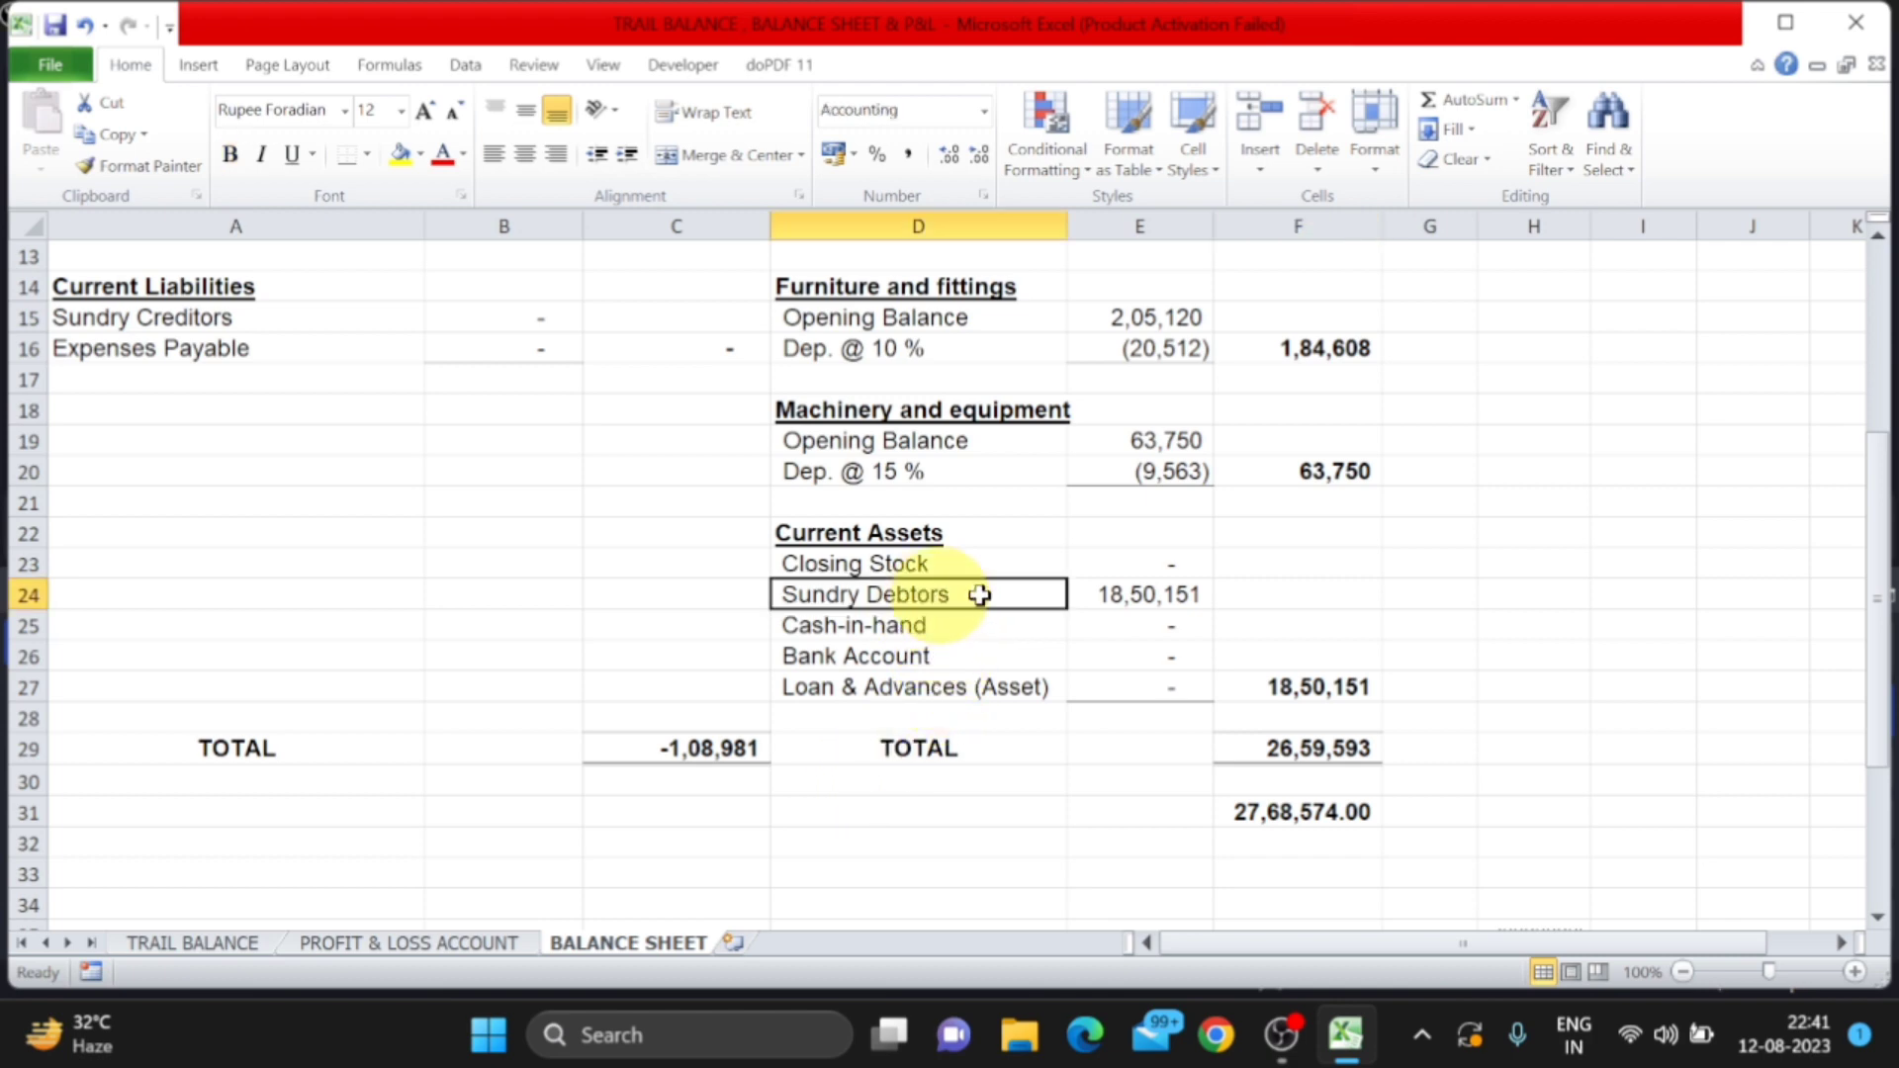
pyautogui.click(1162, 595)
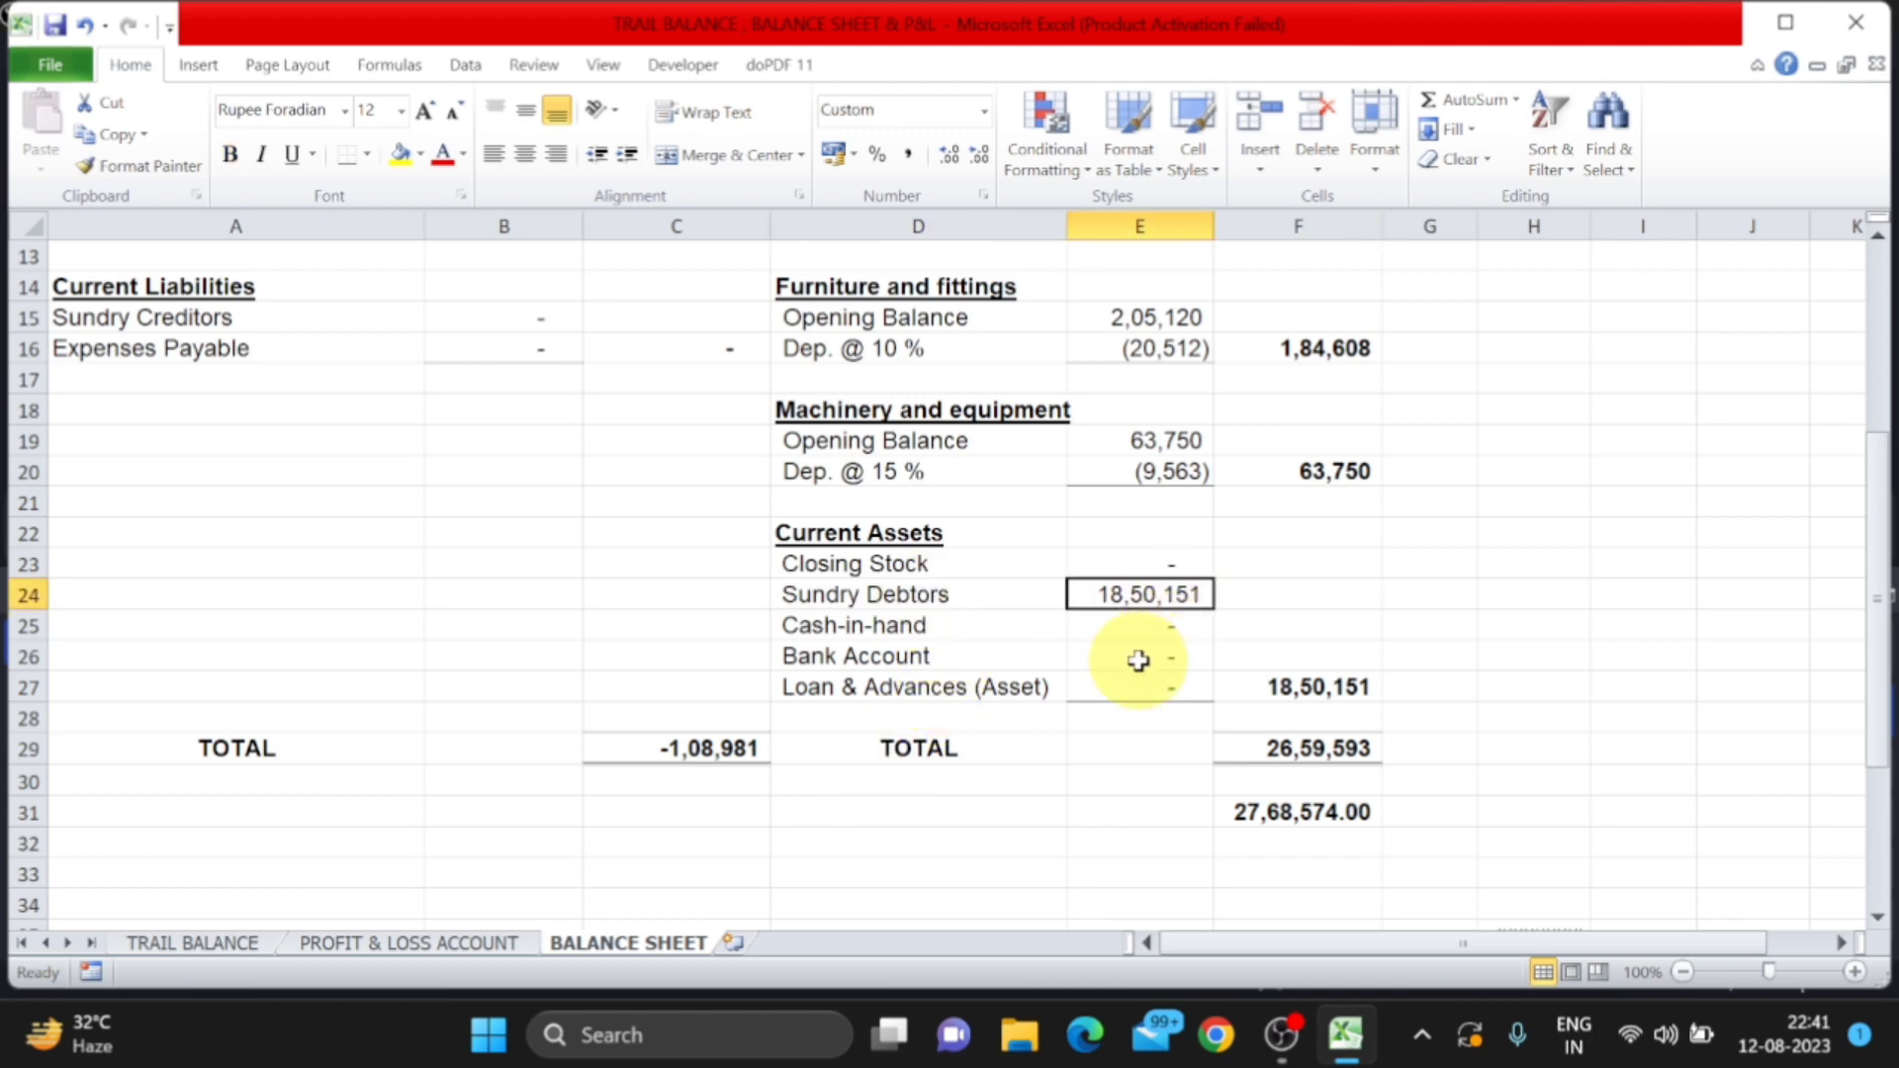
# Enter 836949 as the Bank debit in the trial balance and check the bank account under current assets in the balance sheet
pyautogui.click(190, 945)
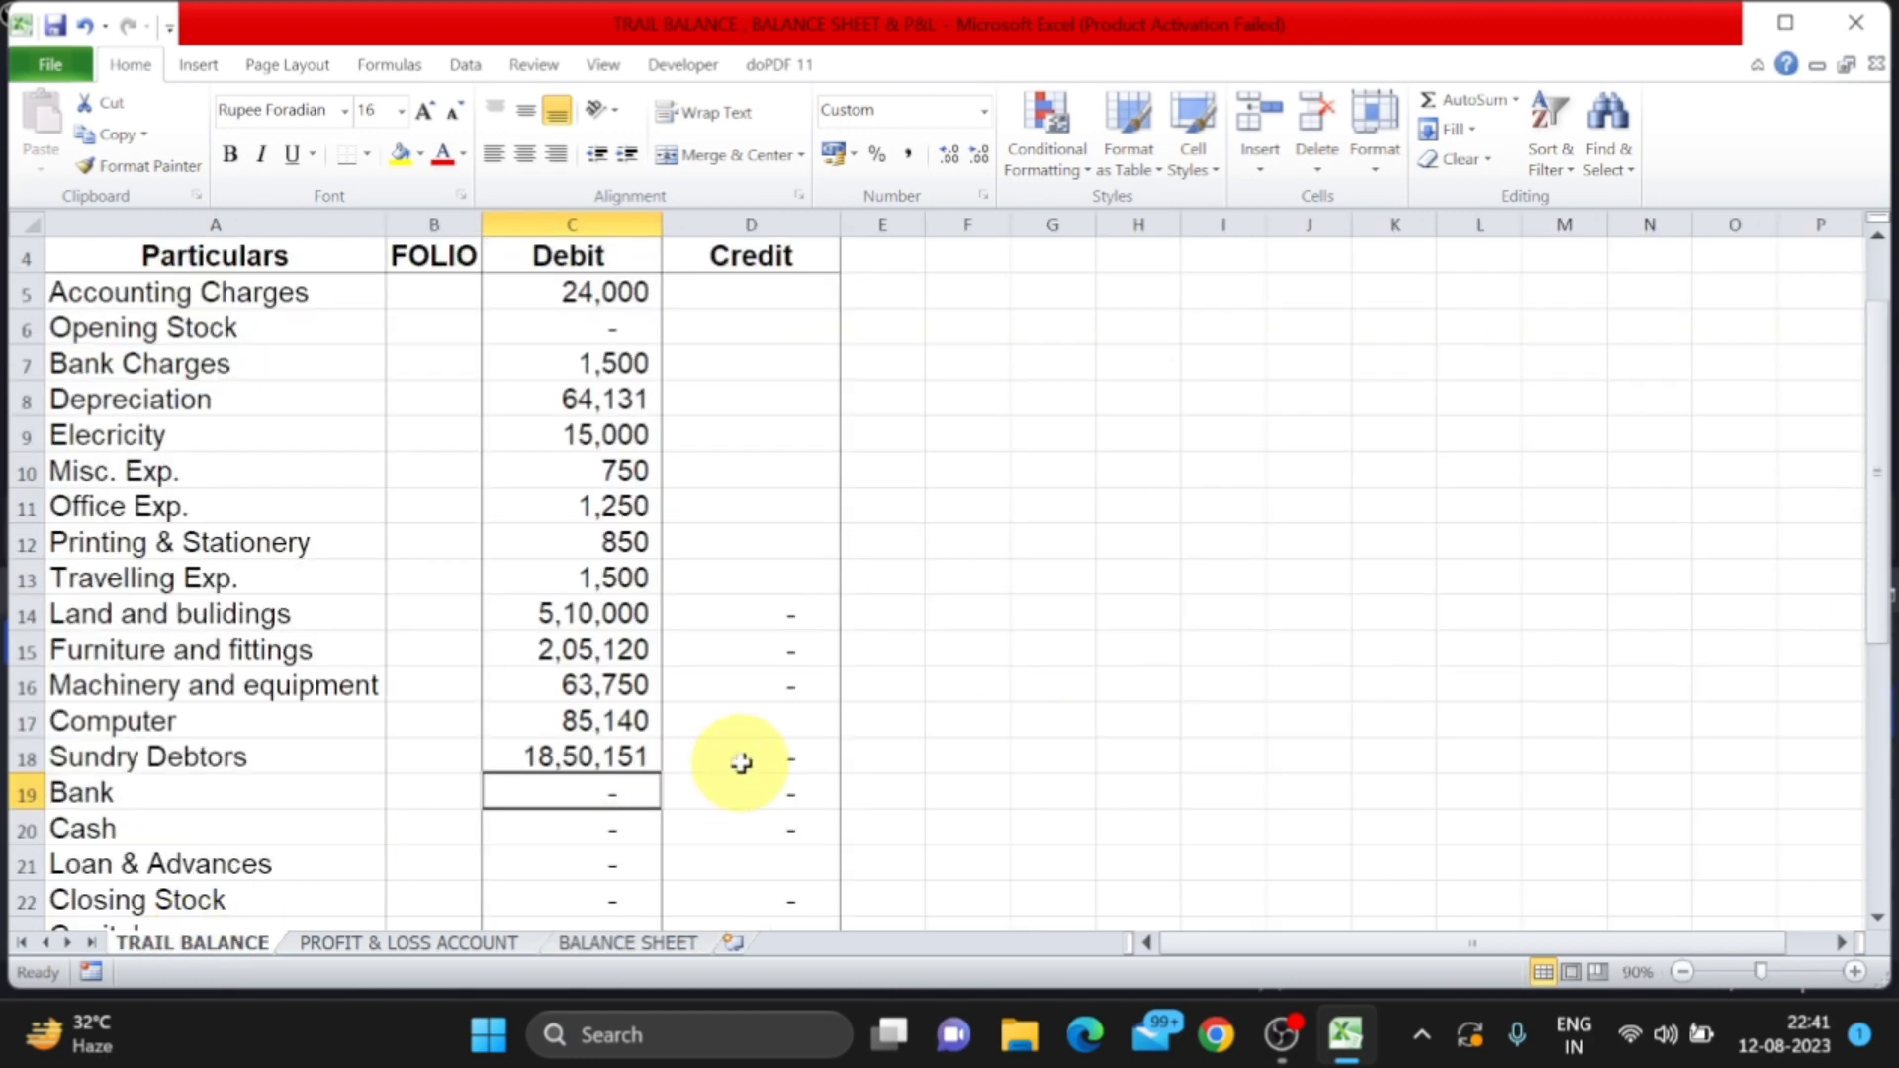
pyautogui.scroll(-1, 742, 763)
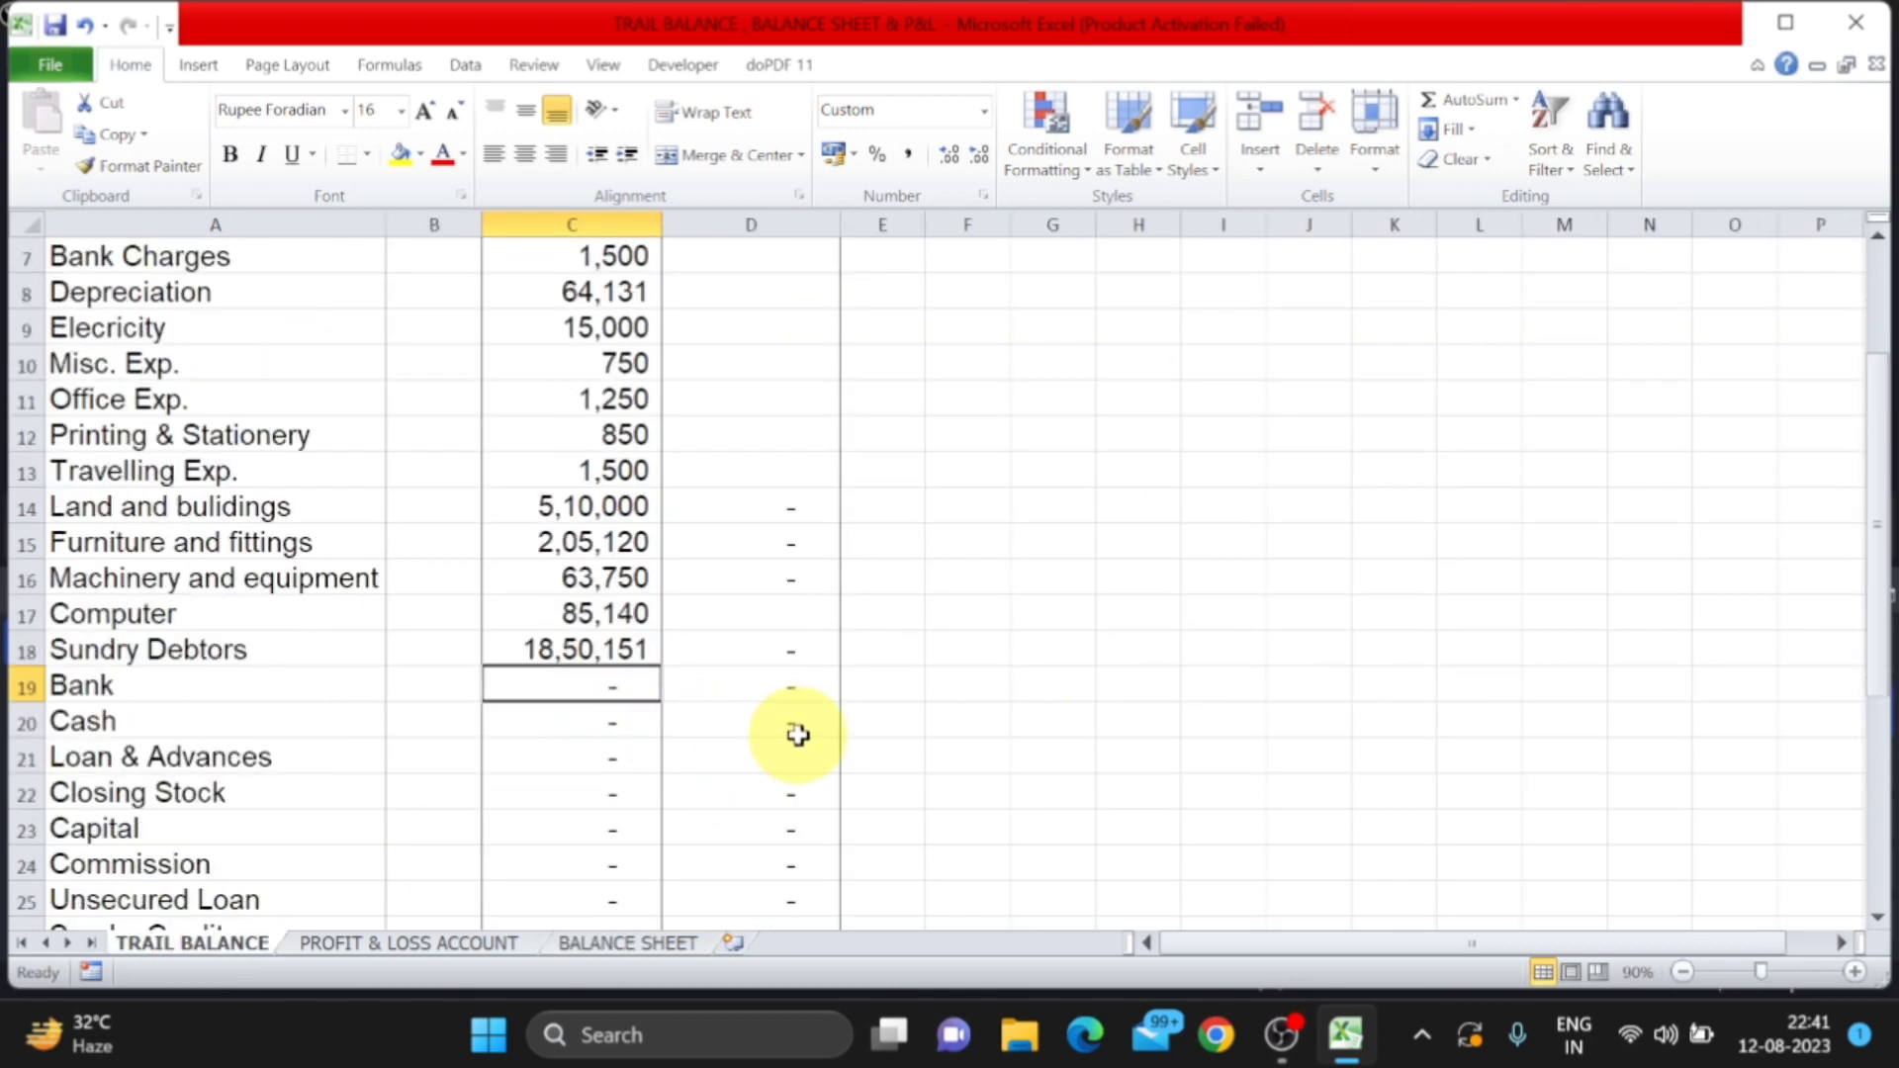
pyautogui.write('836949')
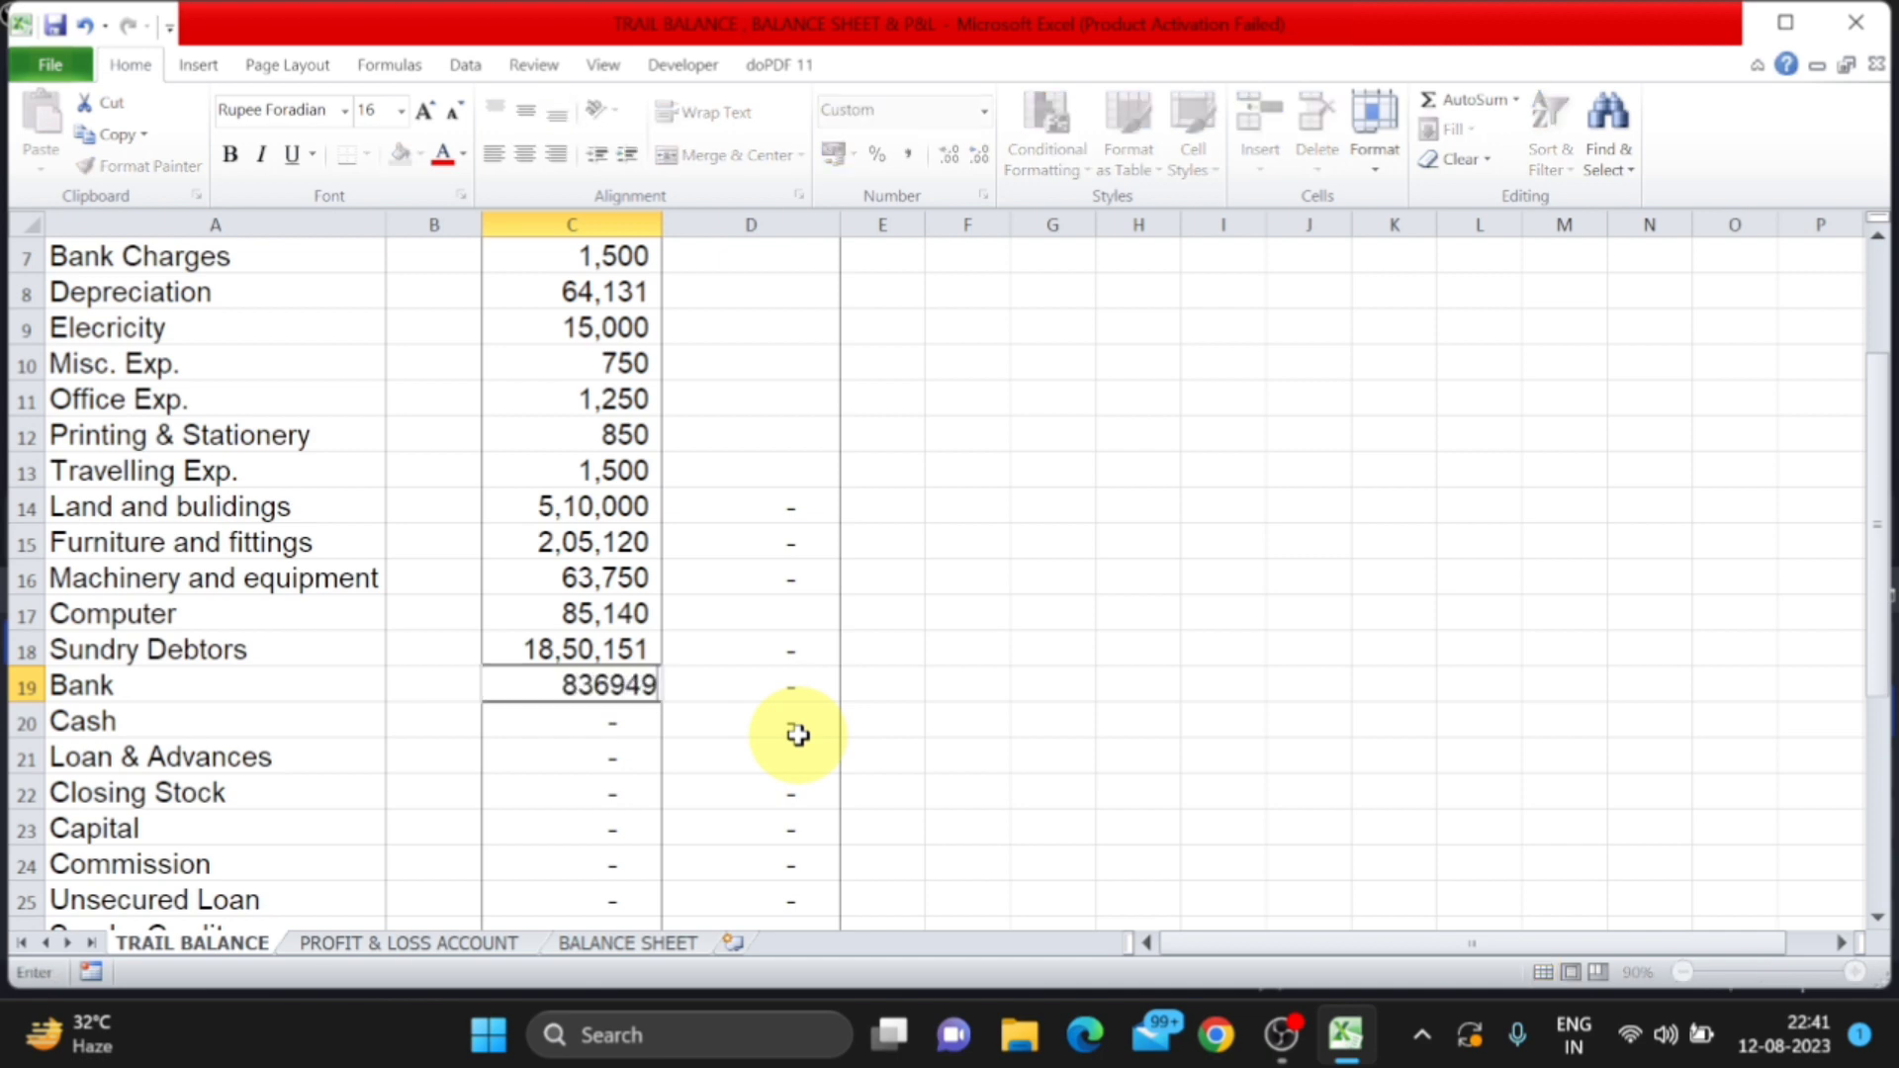
pyautogui.press('Return')
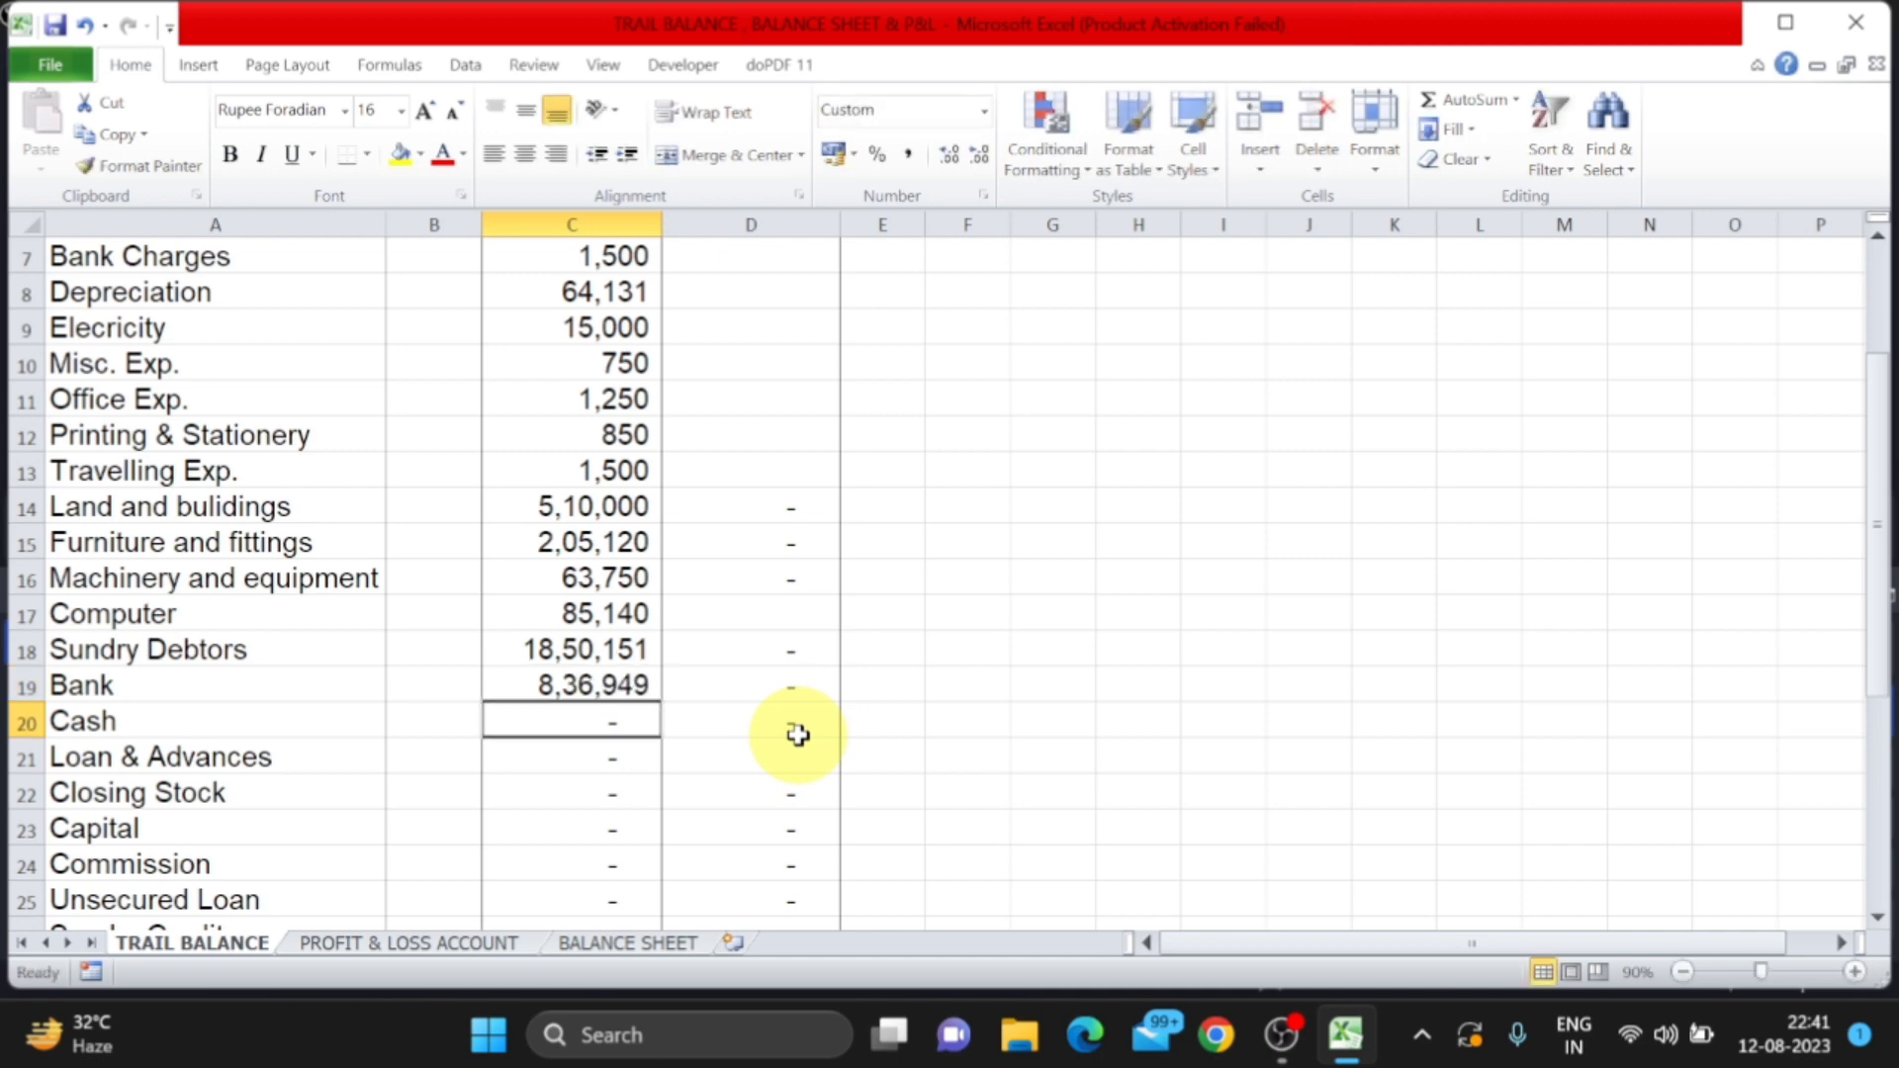
pyautogui.click(665, 942)
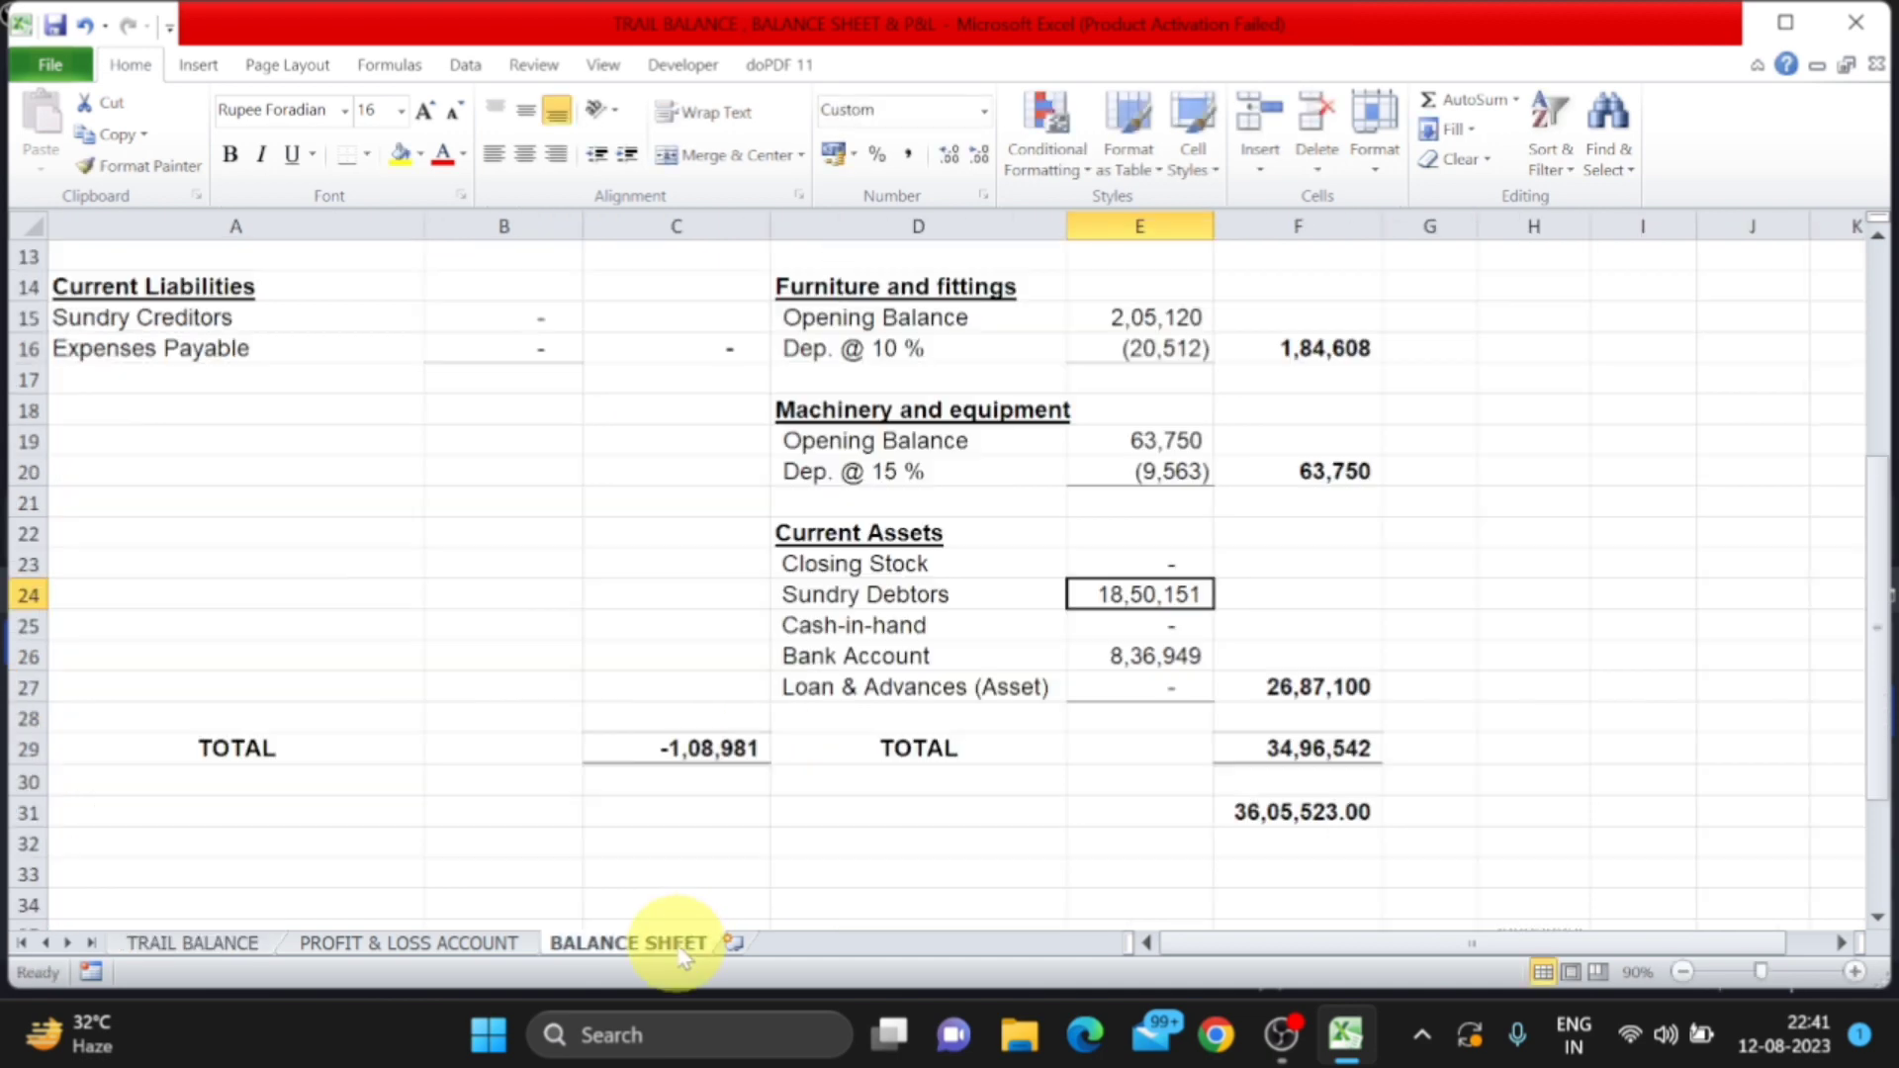
pyautogui.click(989, 541)
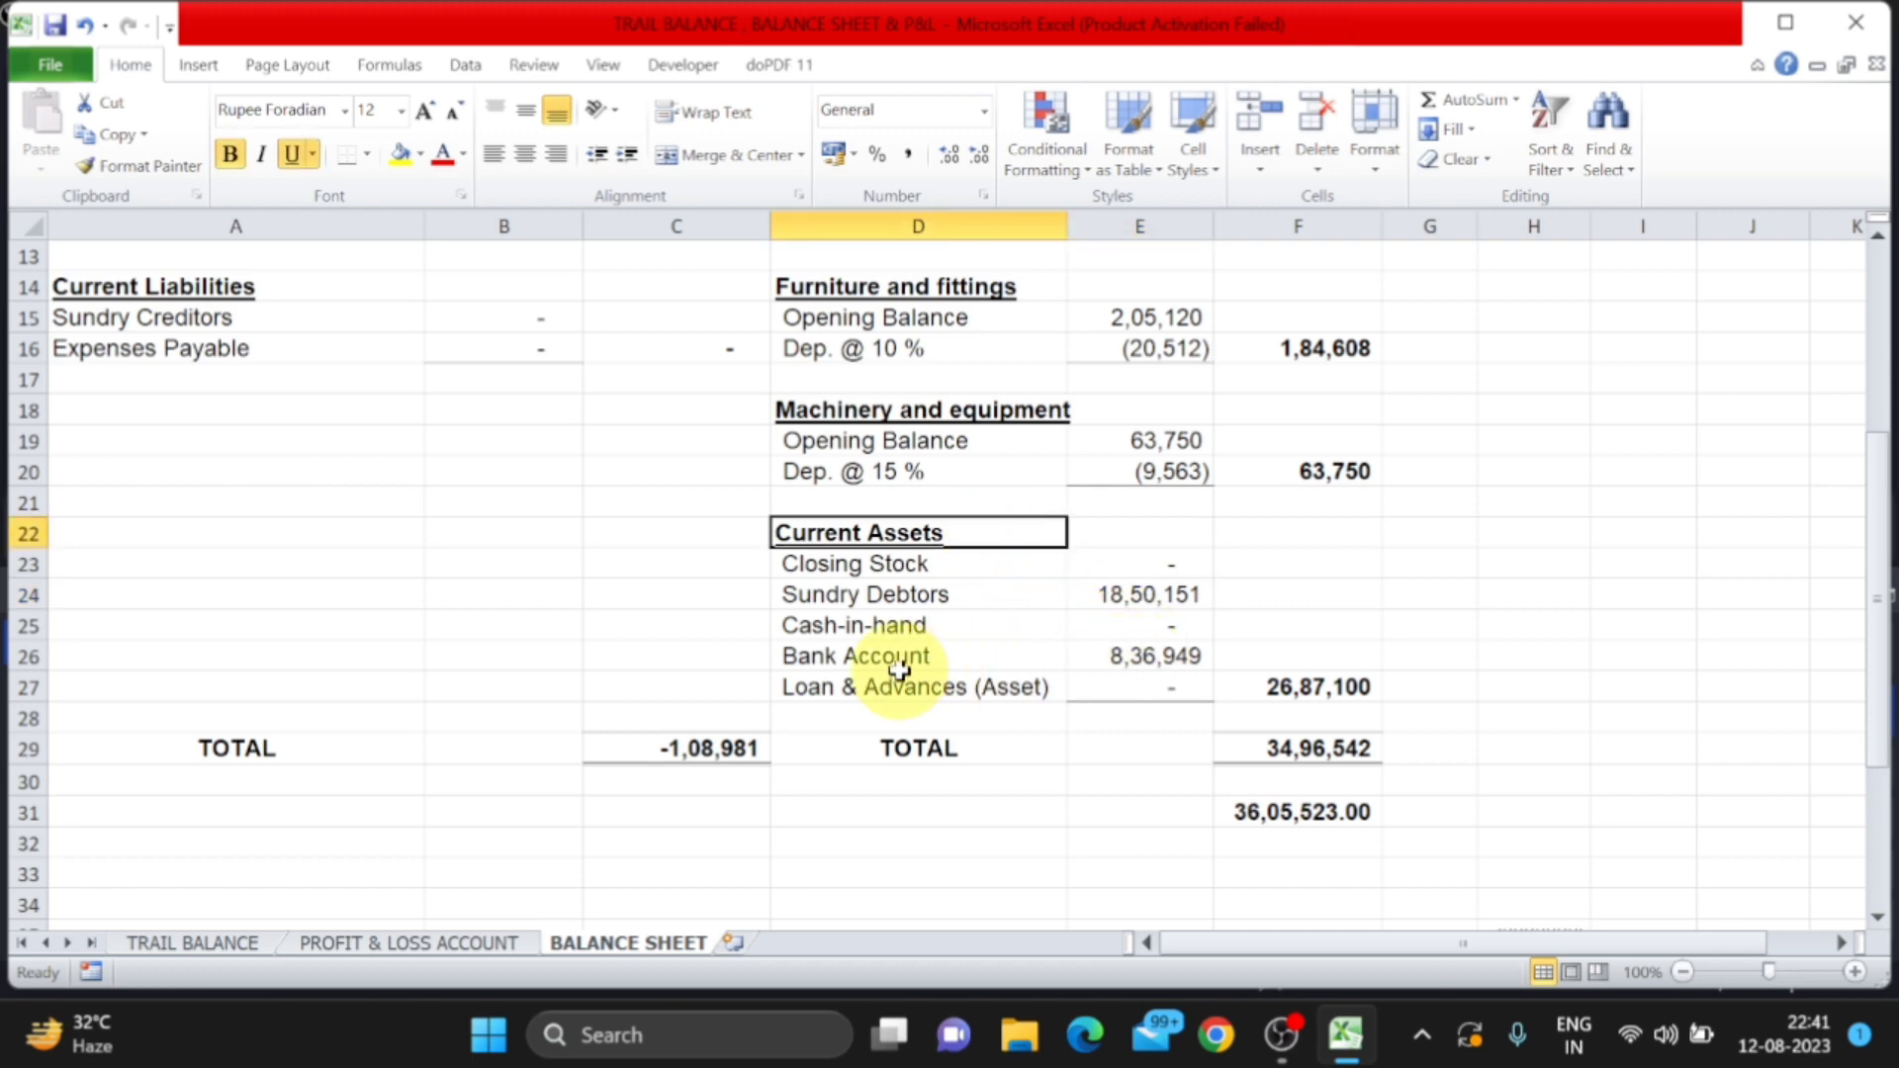
pyautogui.click(1153, 660)
# Enter 39355 as the Cash debit in the trial balance and view the cash-in-hand entry in the balance sheet
pyautogui.click(210, 943)
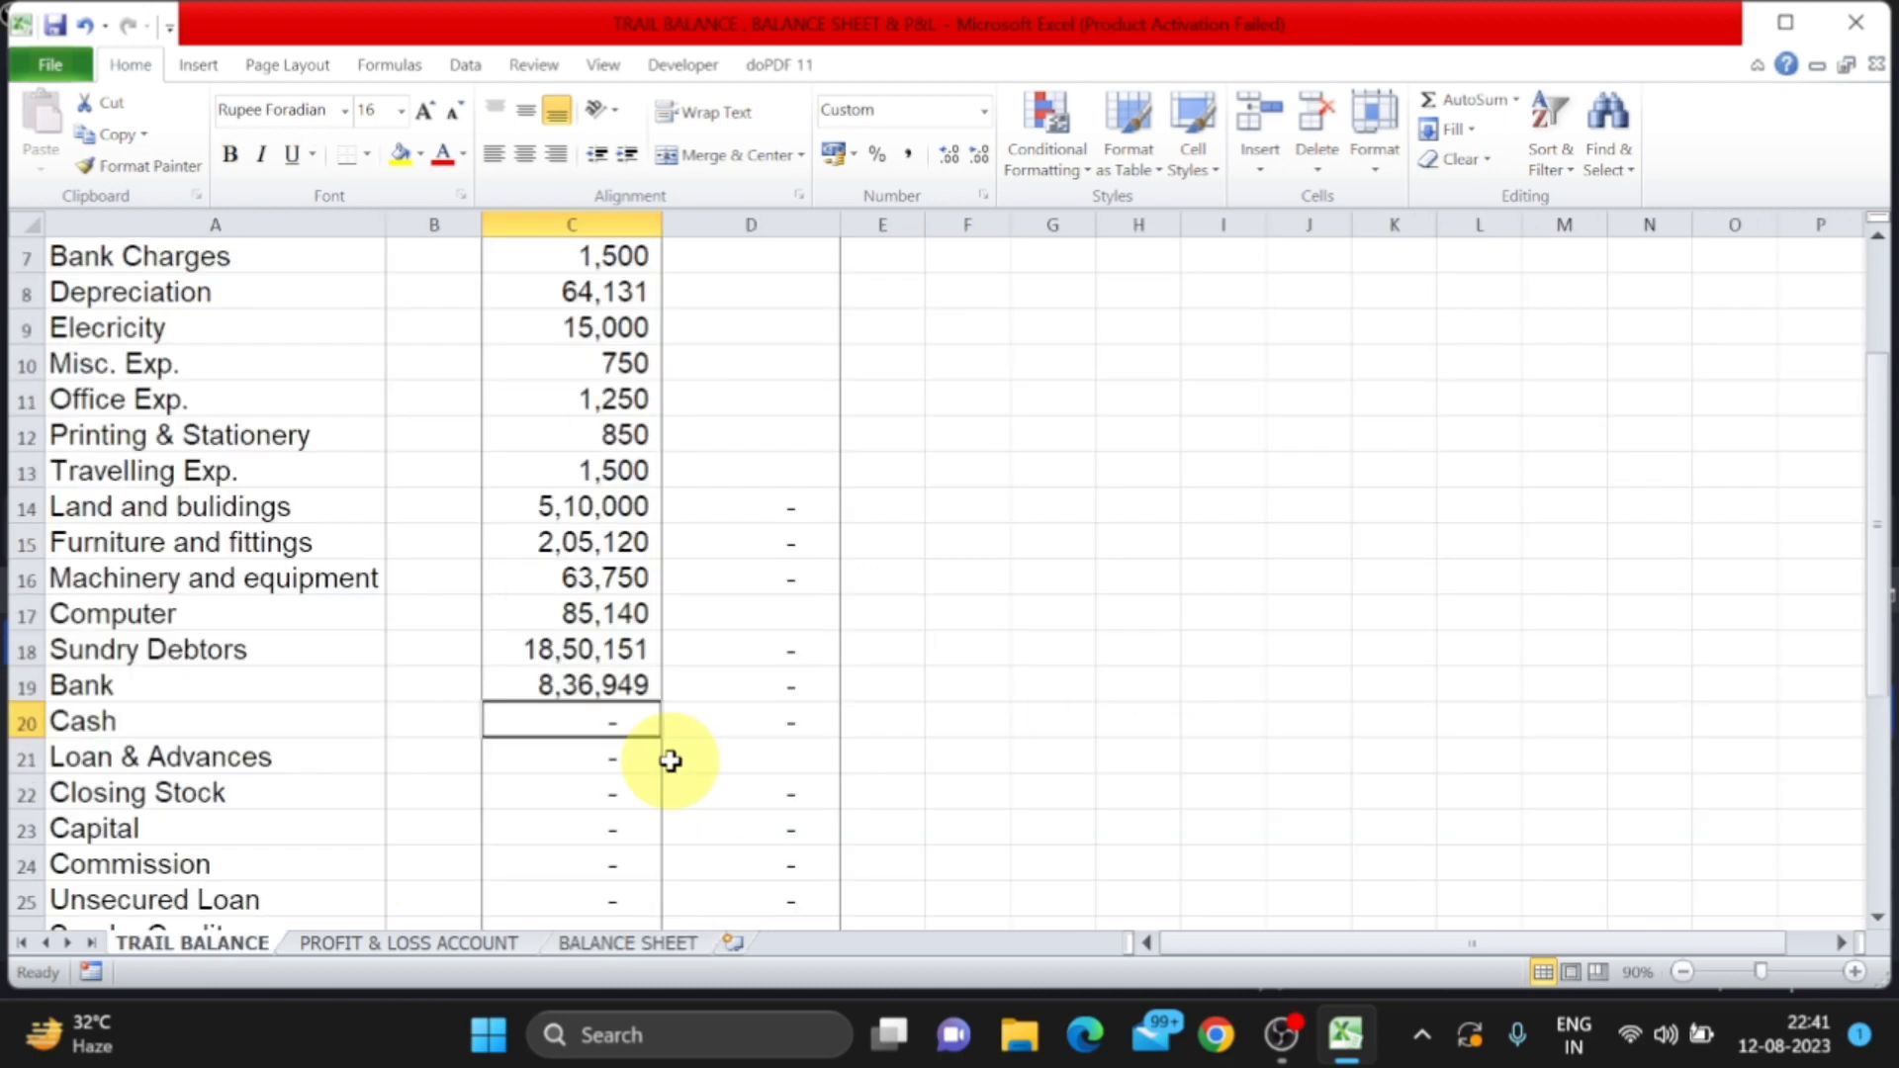
pyautogui.write('3,9')
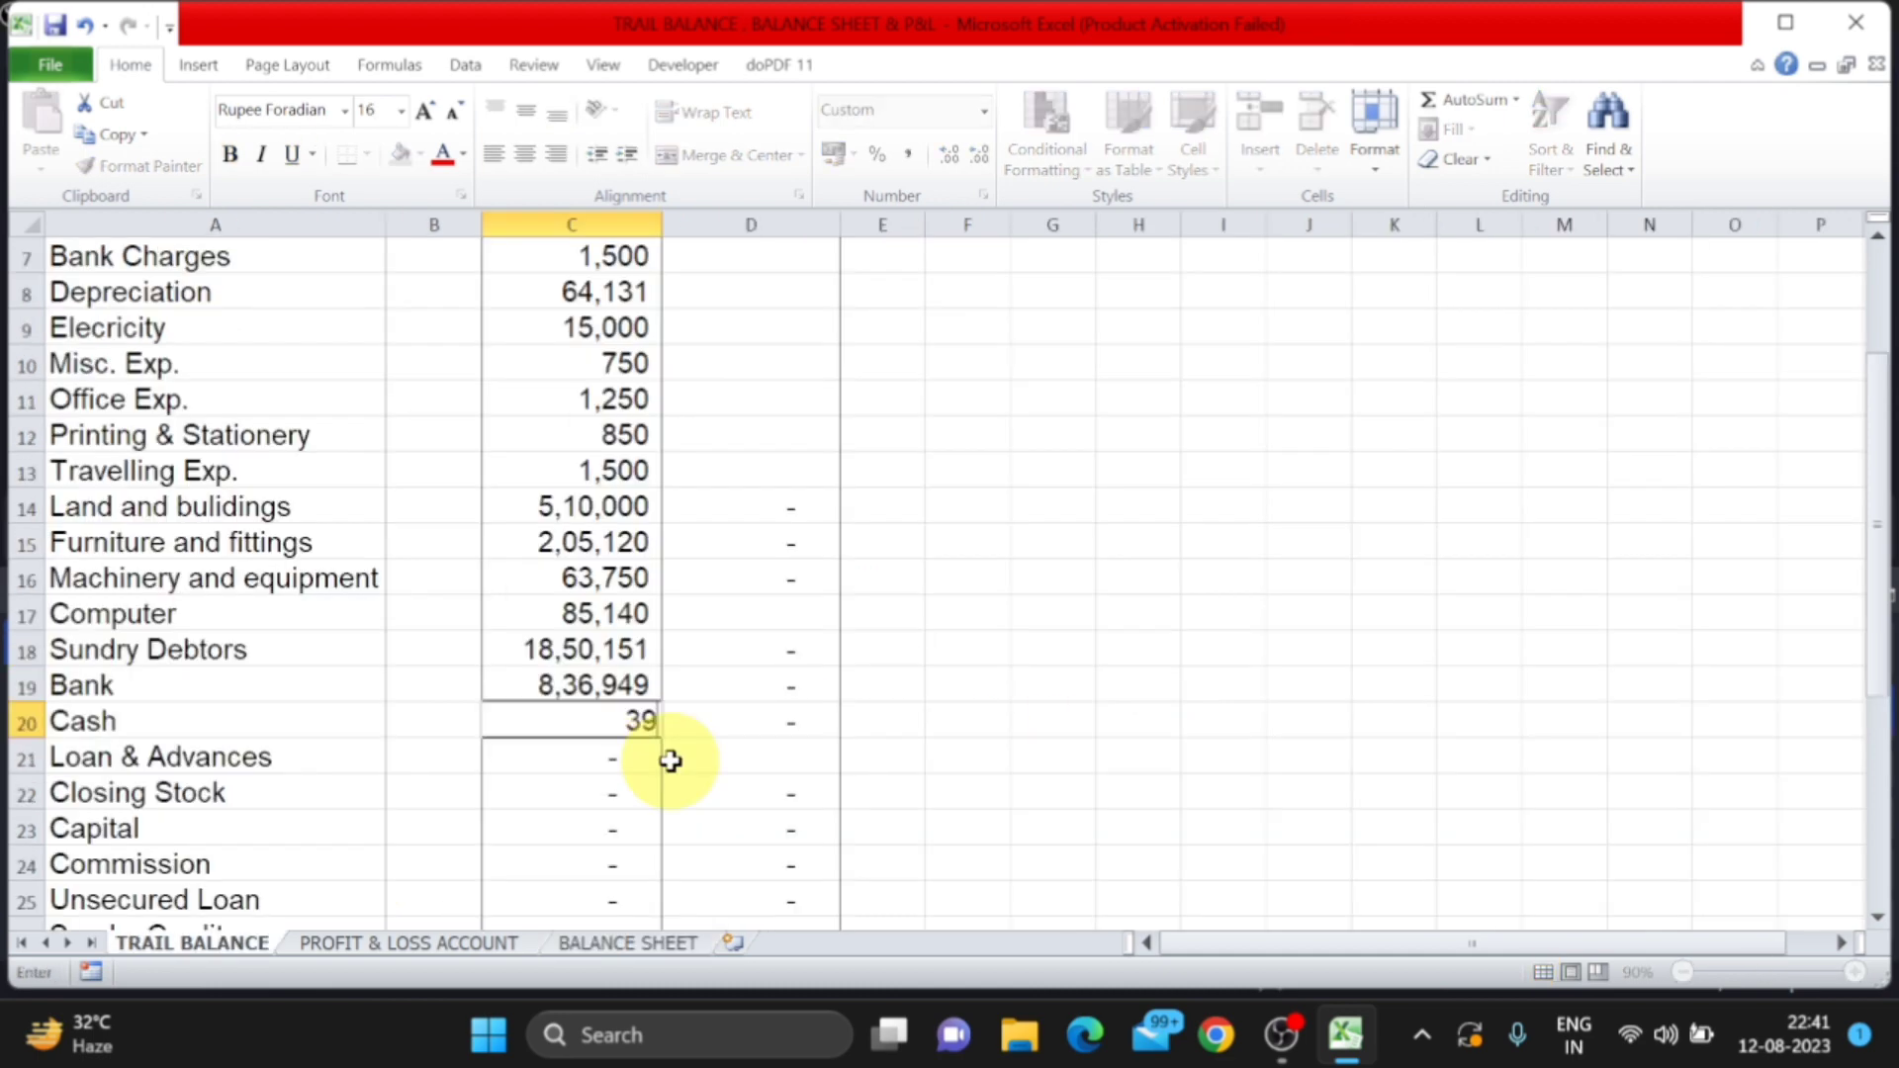
pyautogui.write('35')
pyautogui.press('Return')
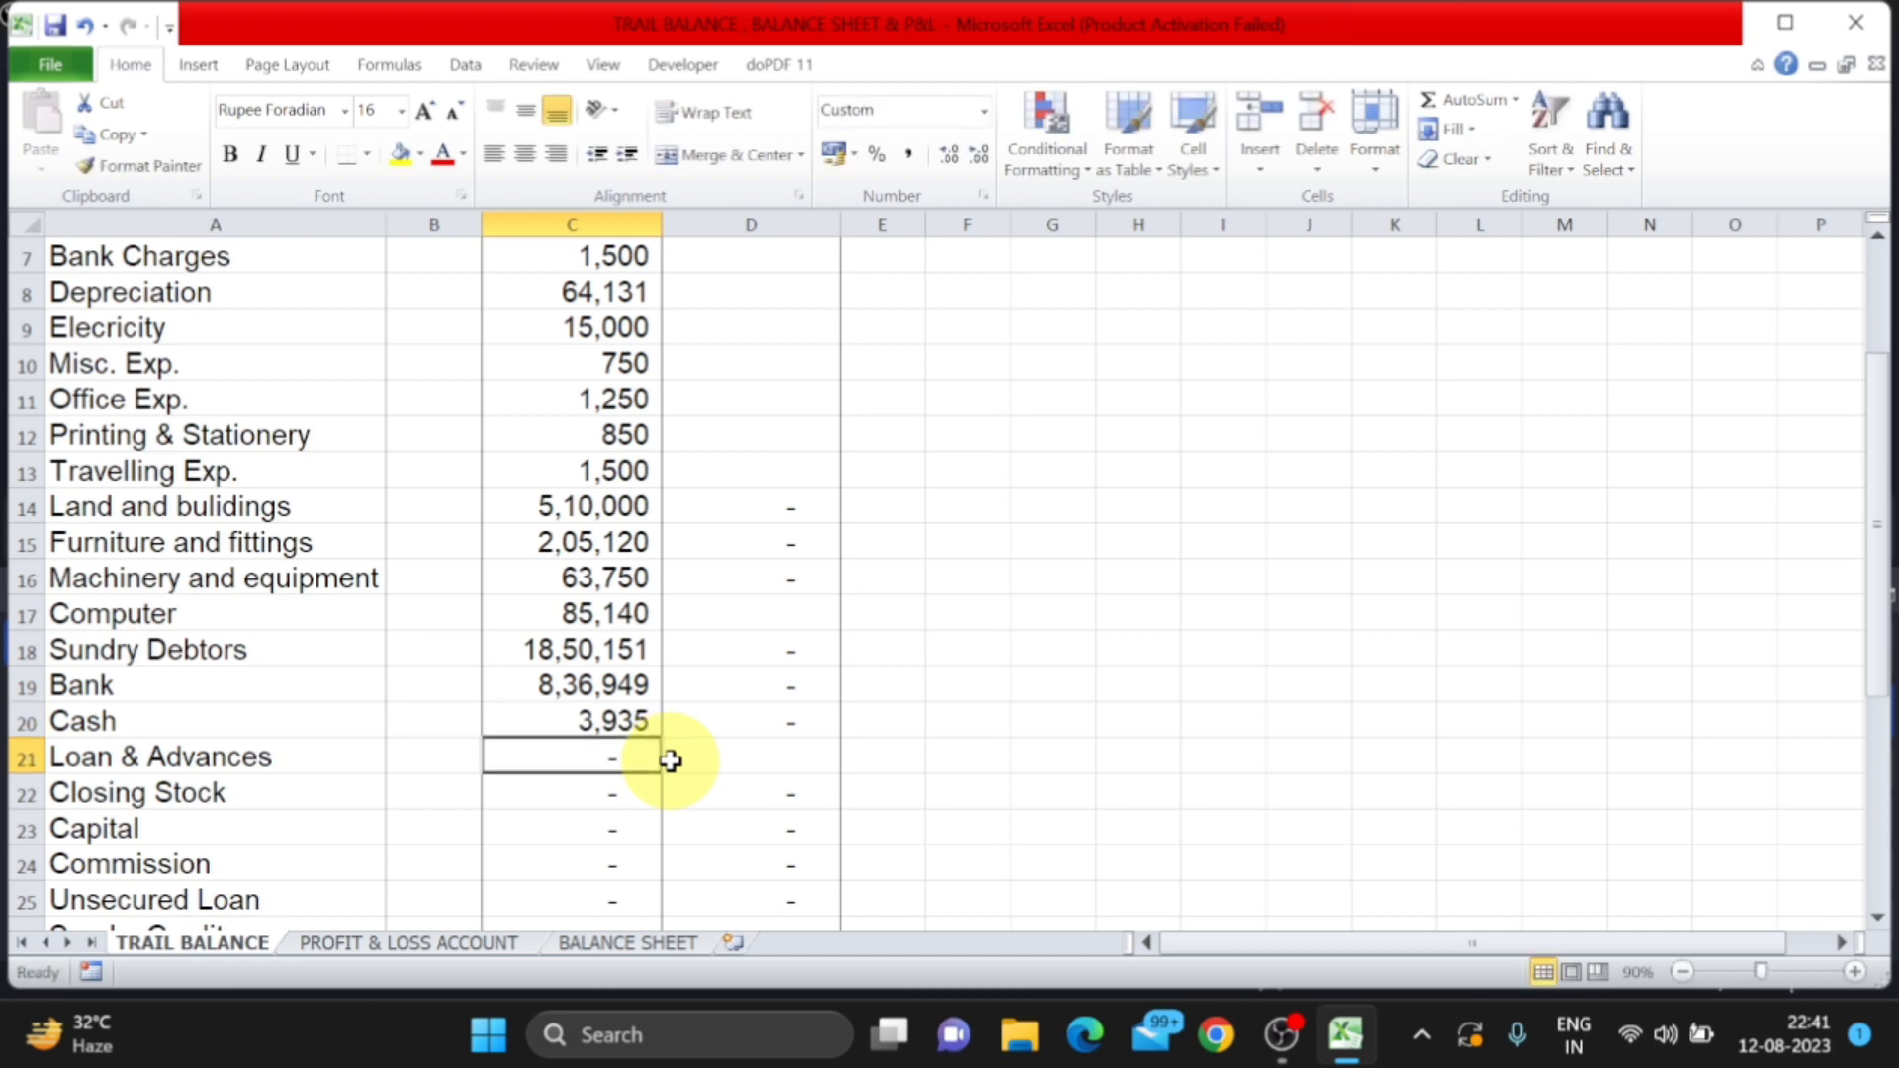
pyautogui.press('Up')
pyautogui.write('39,355')
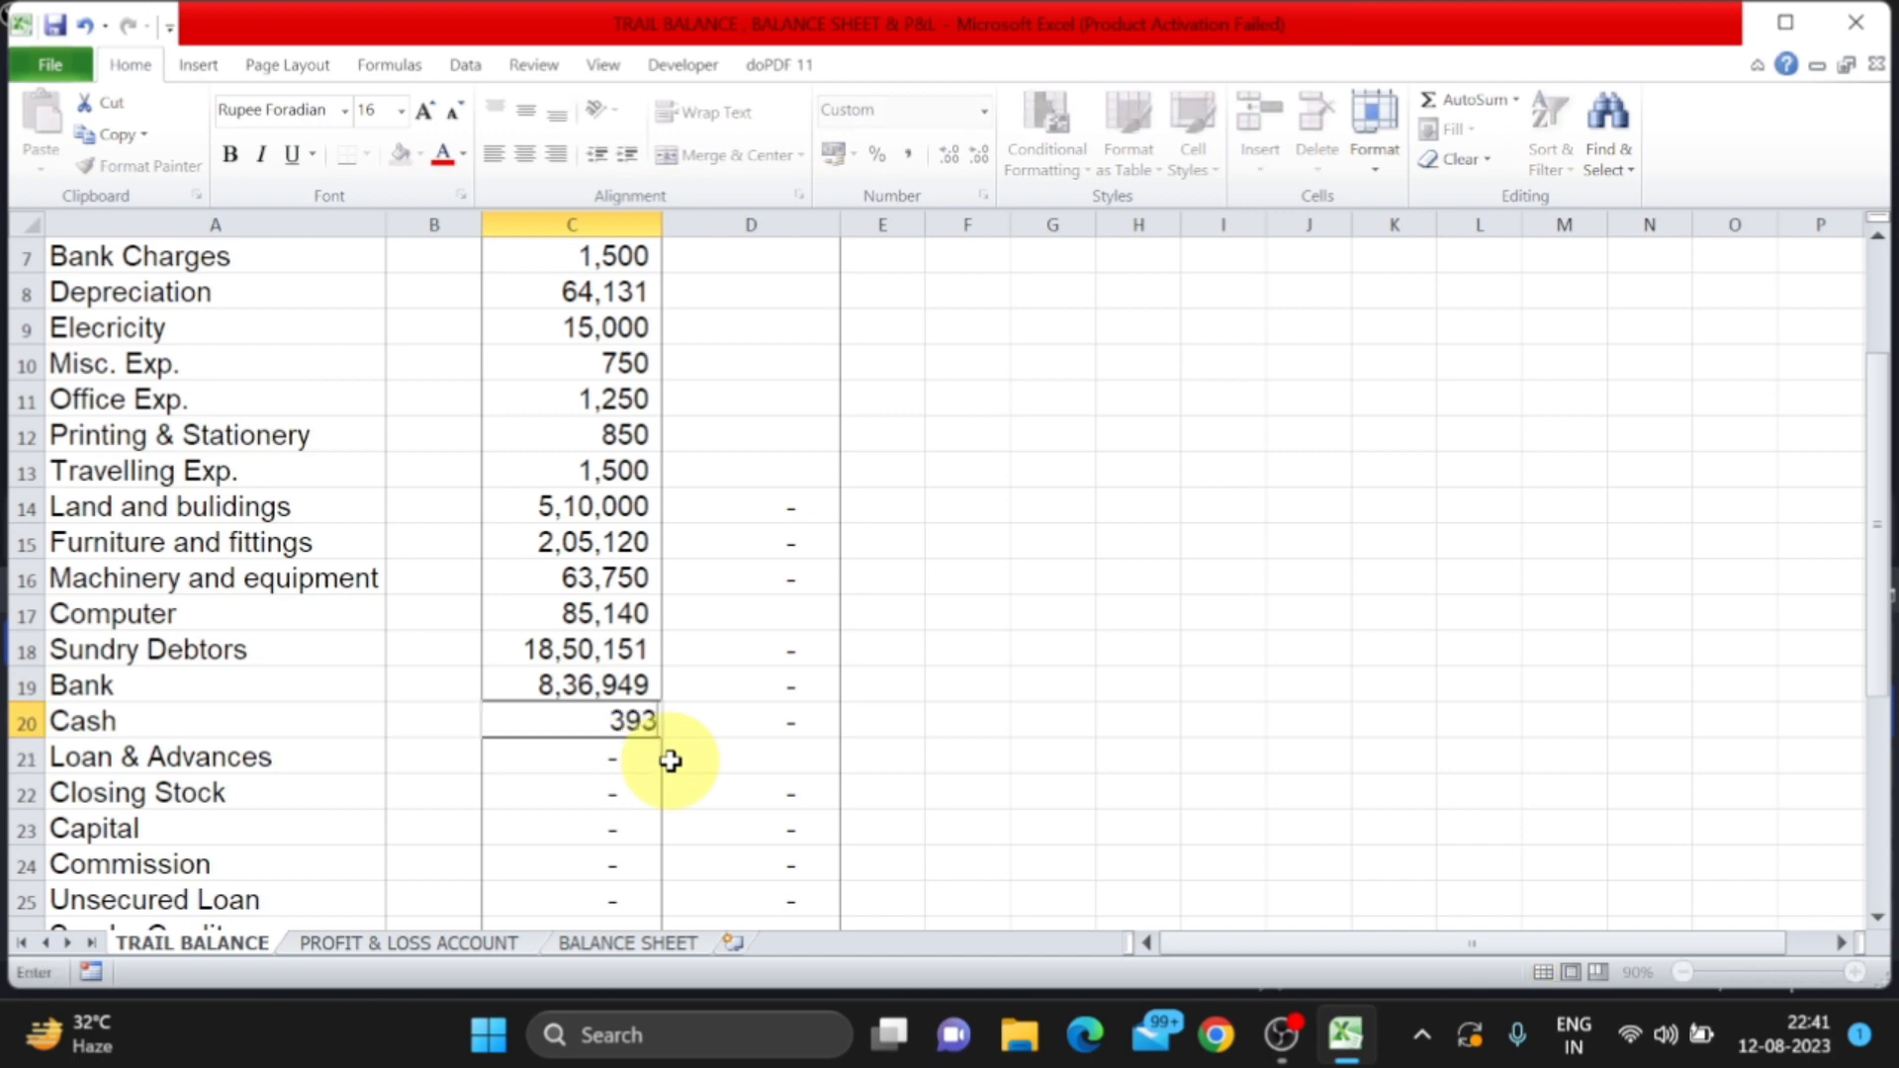
pyautogui.press('Return')
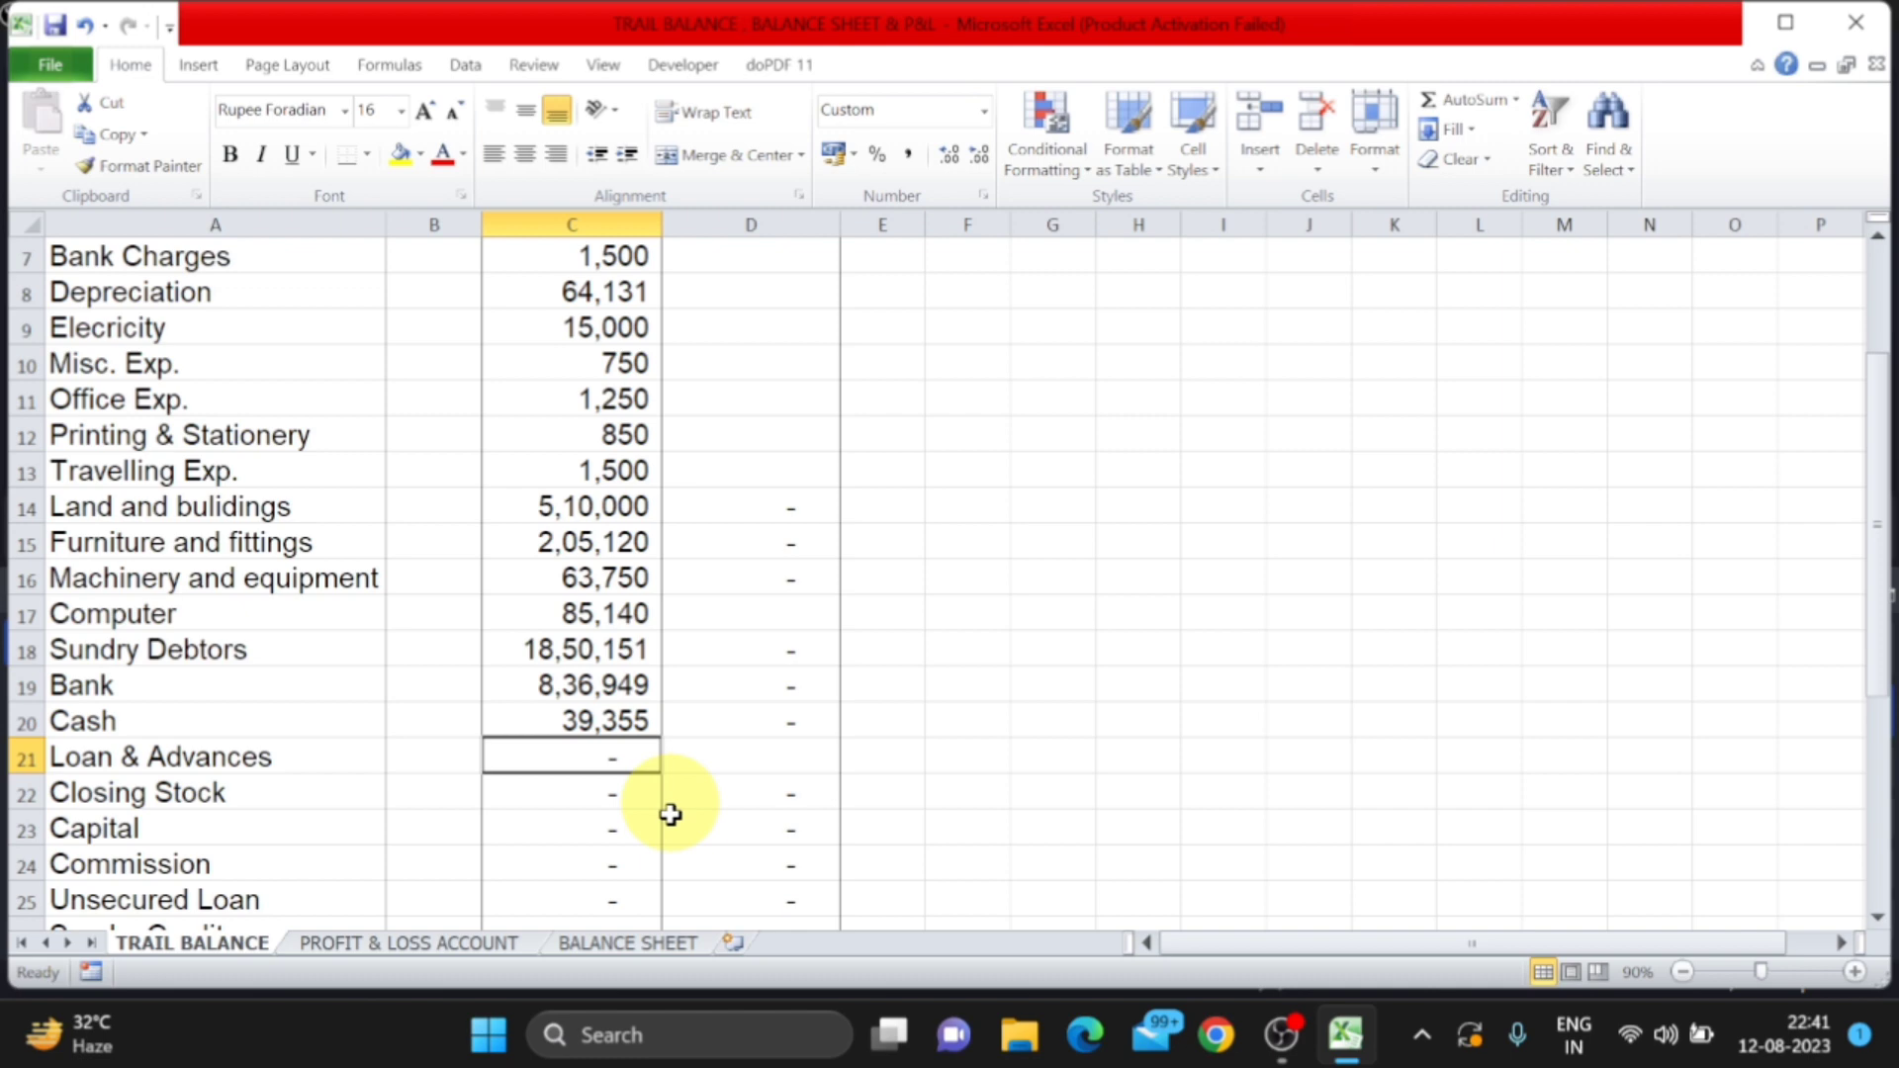
pyautogui.click(679, 942)
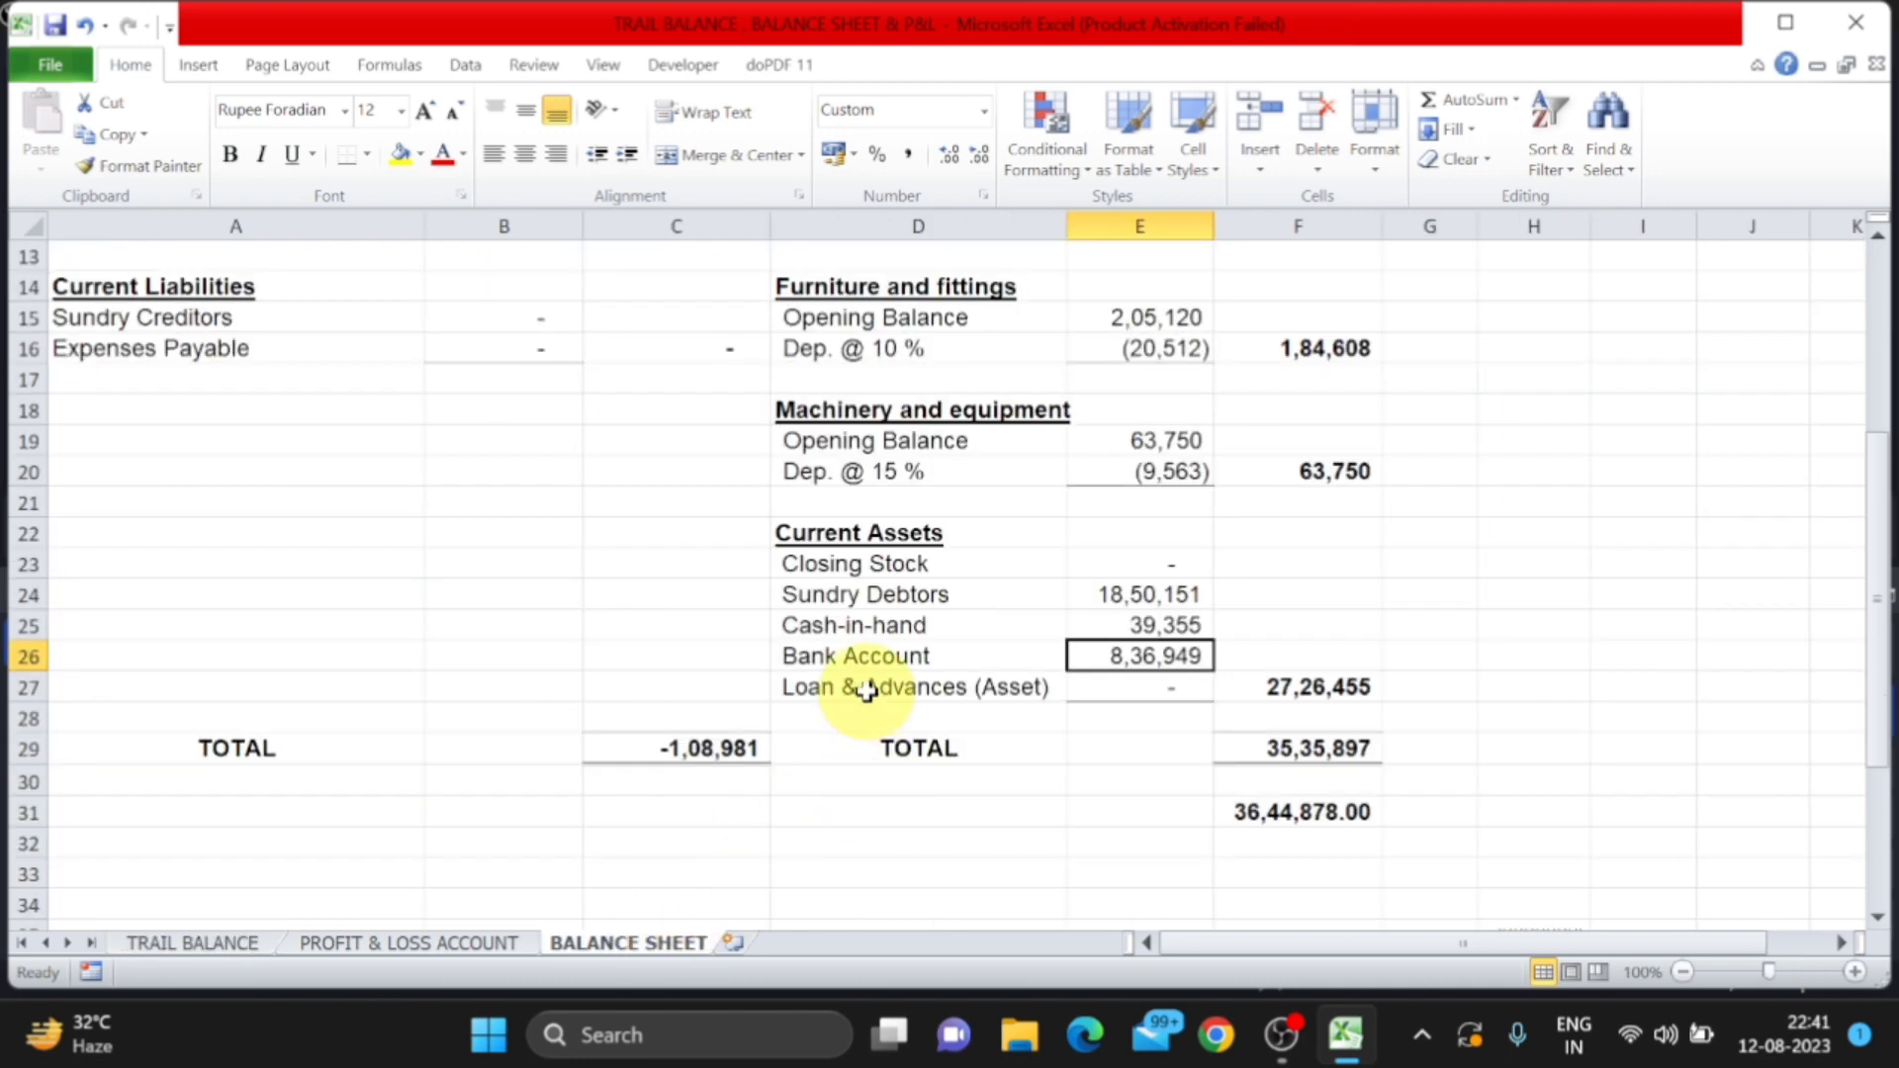
# Enter 105000 as the Loan & Advances debit in the trial balance and check that entry under current assets in the balance sheet
pyautogui.click(1152, 633)
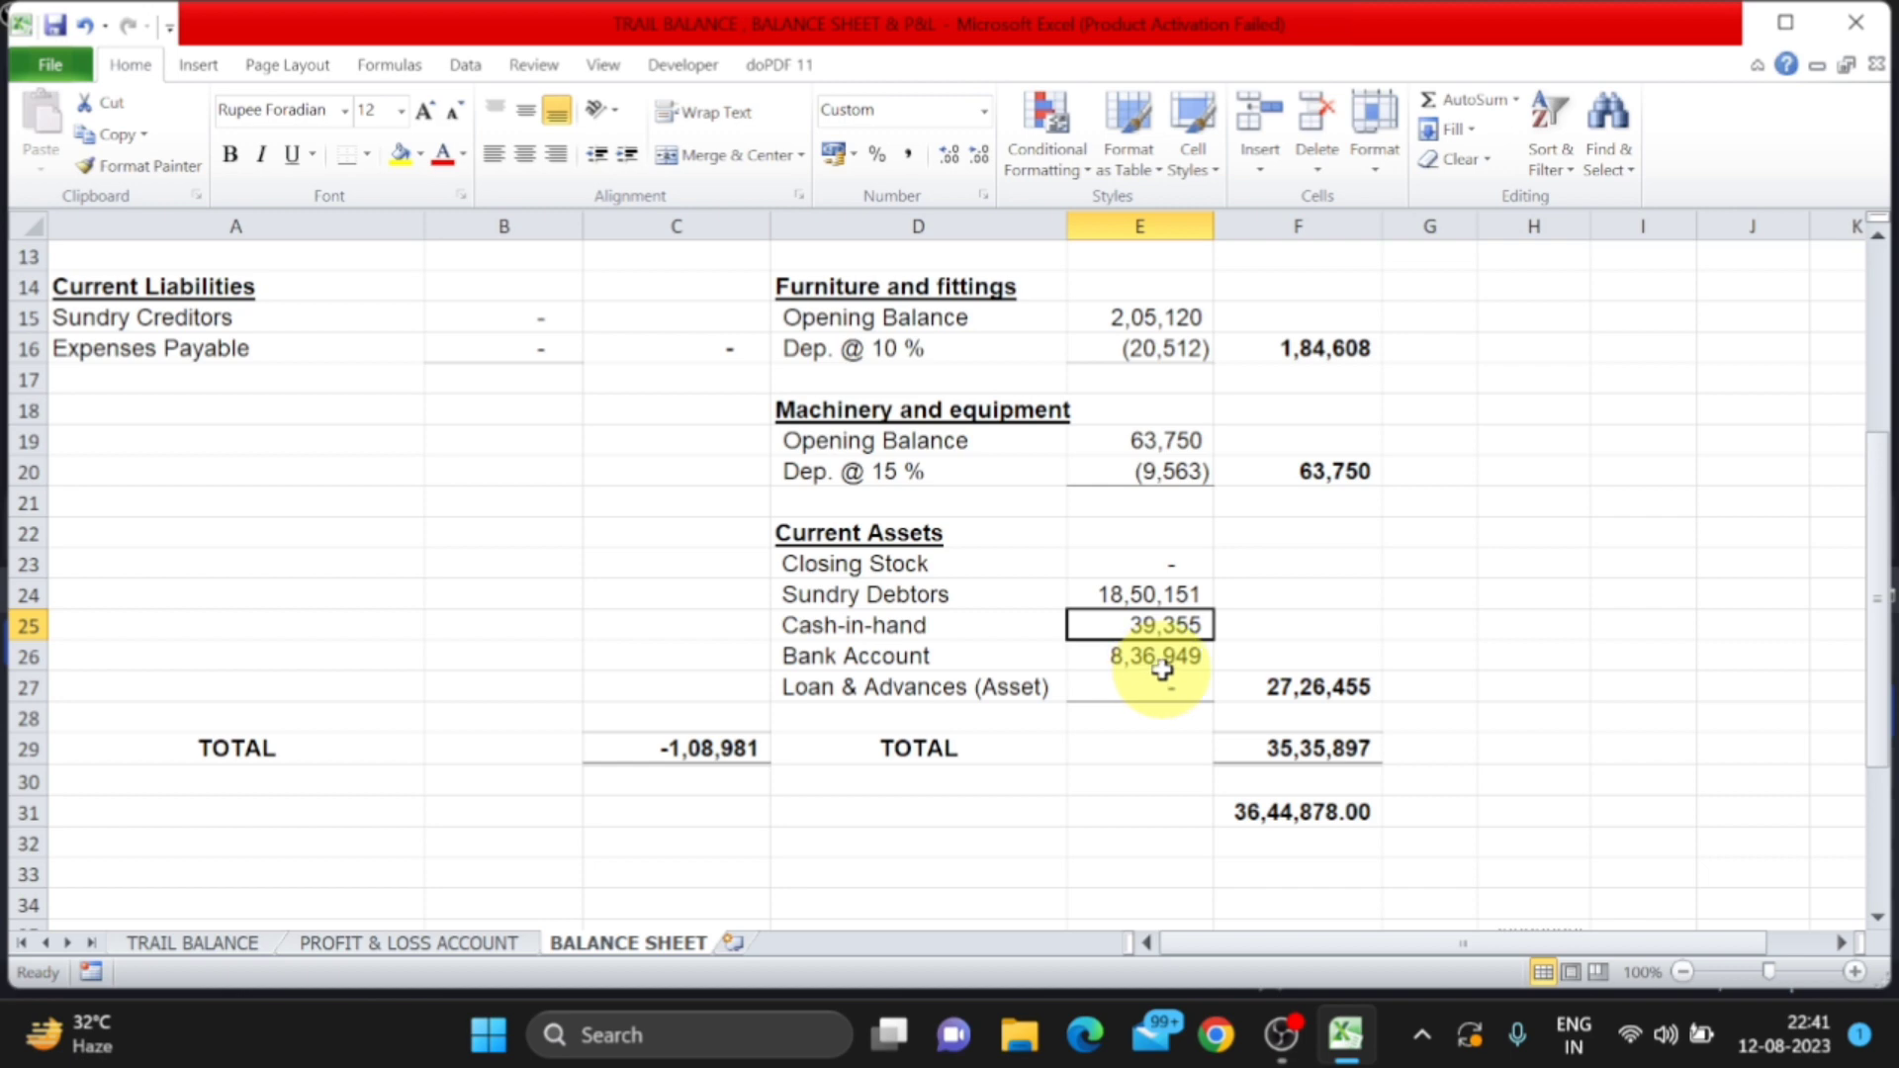
pyautogui.click(229, 943)
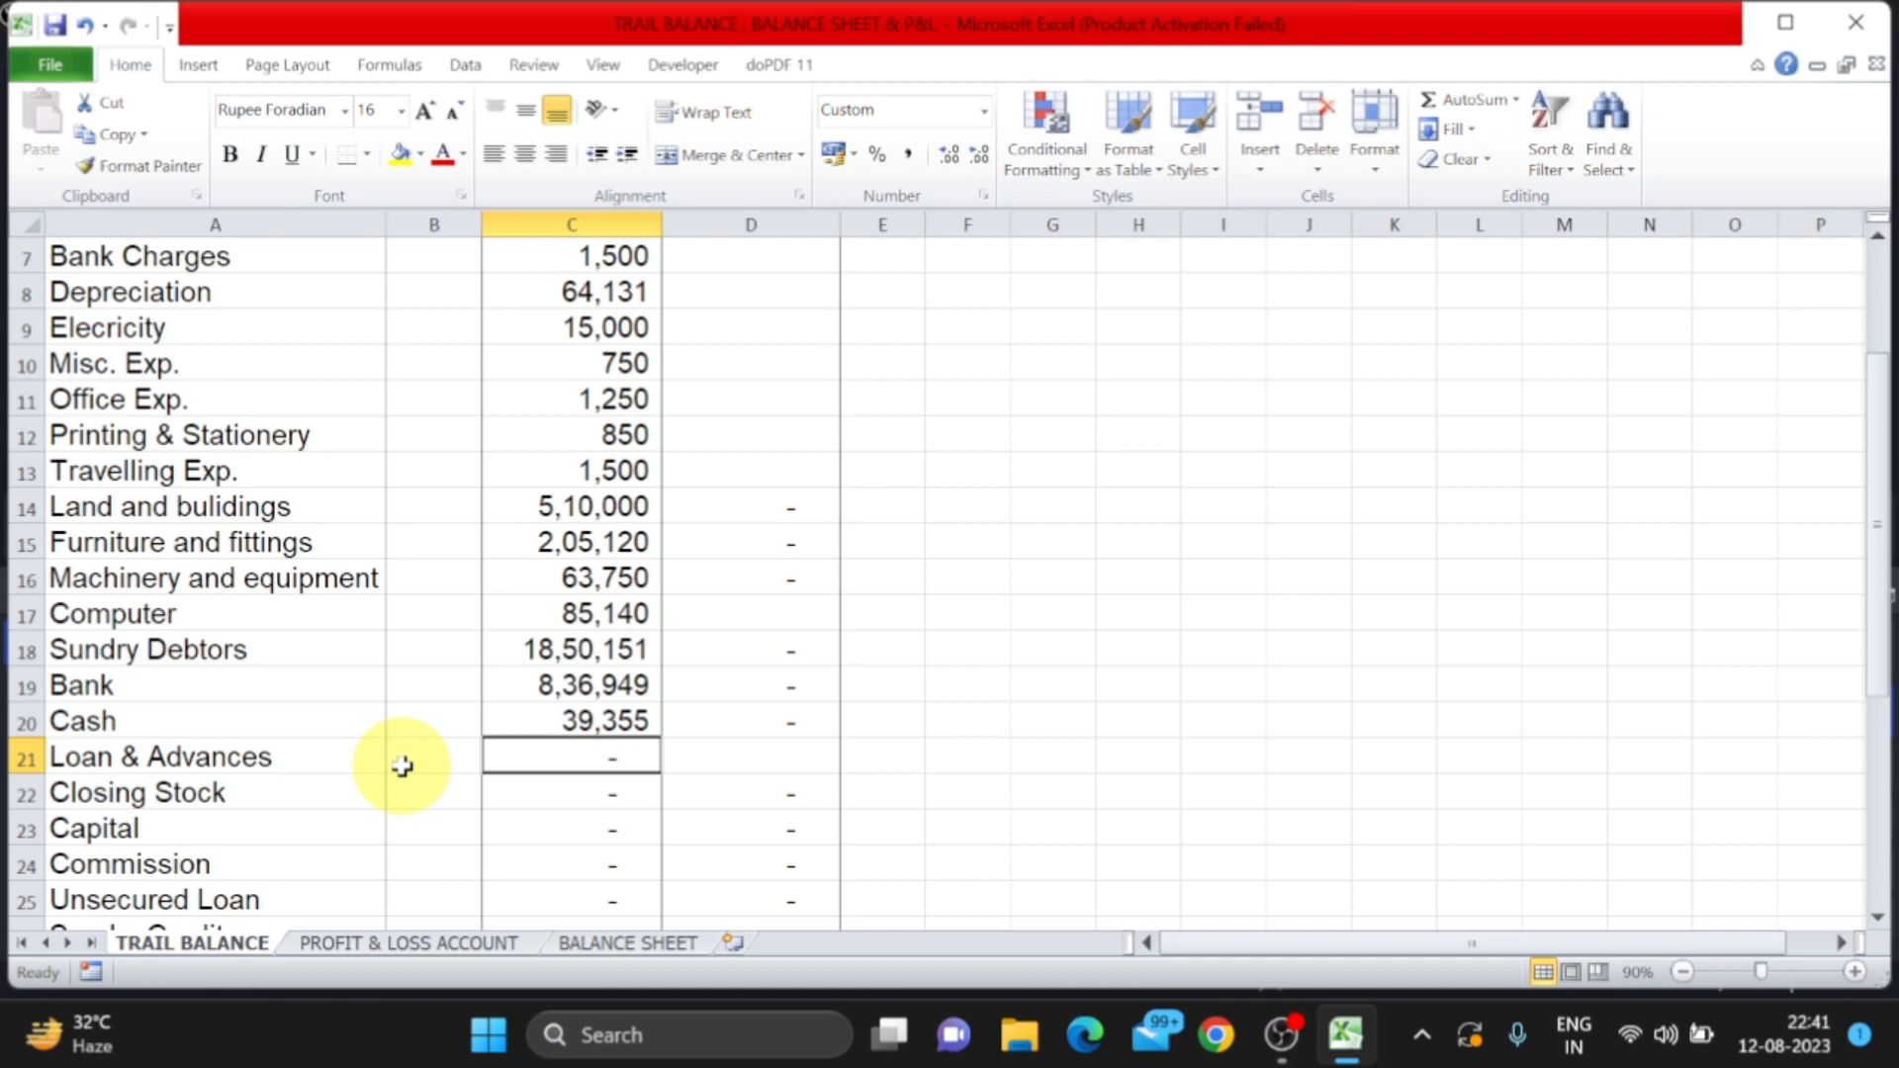
pyautogui.write('1,0')
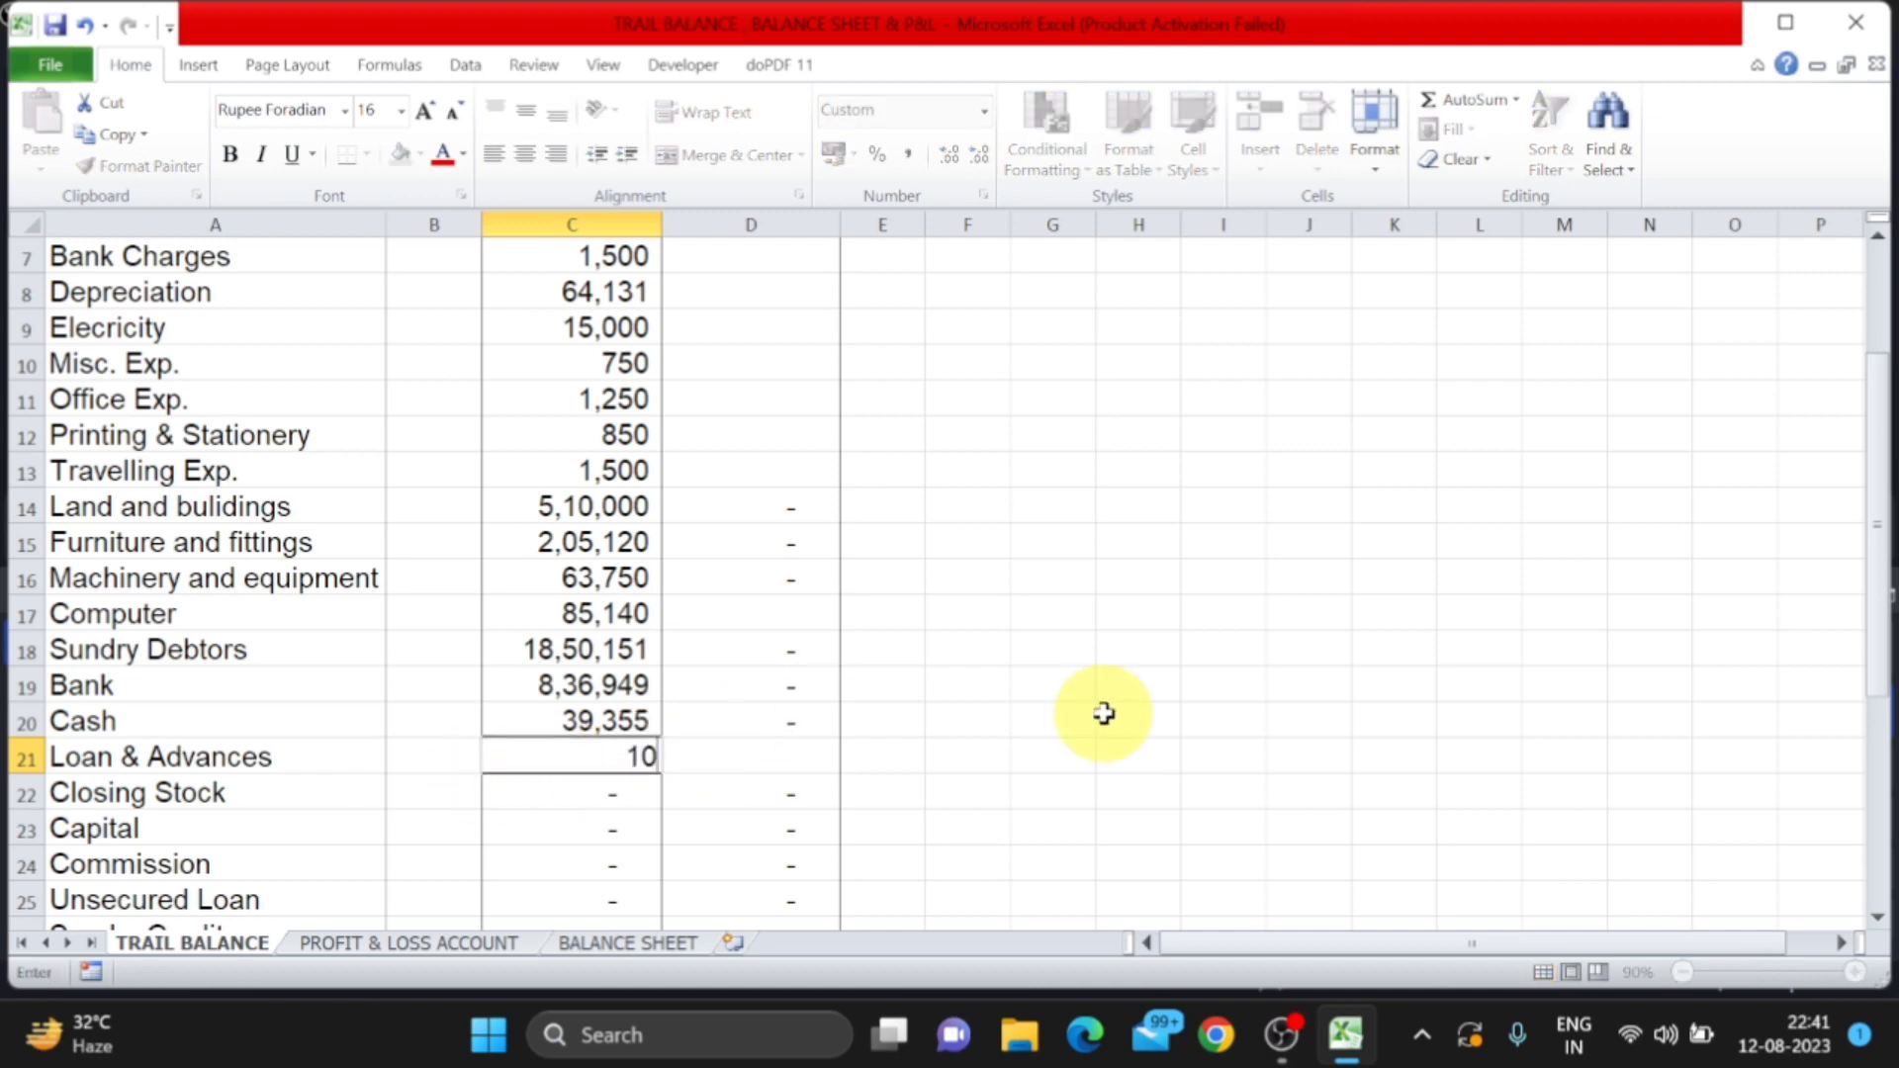
pyautogui.write('5,000')
pyautogui.press('Return')
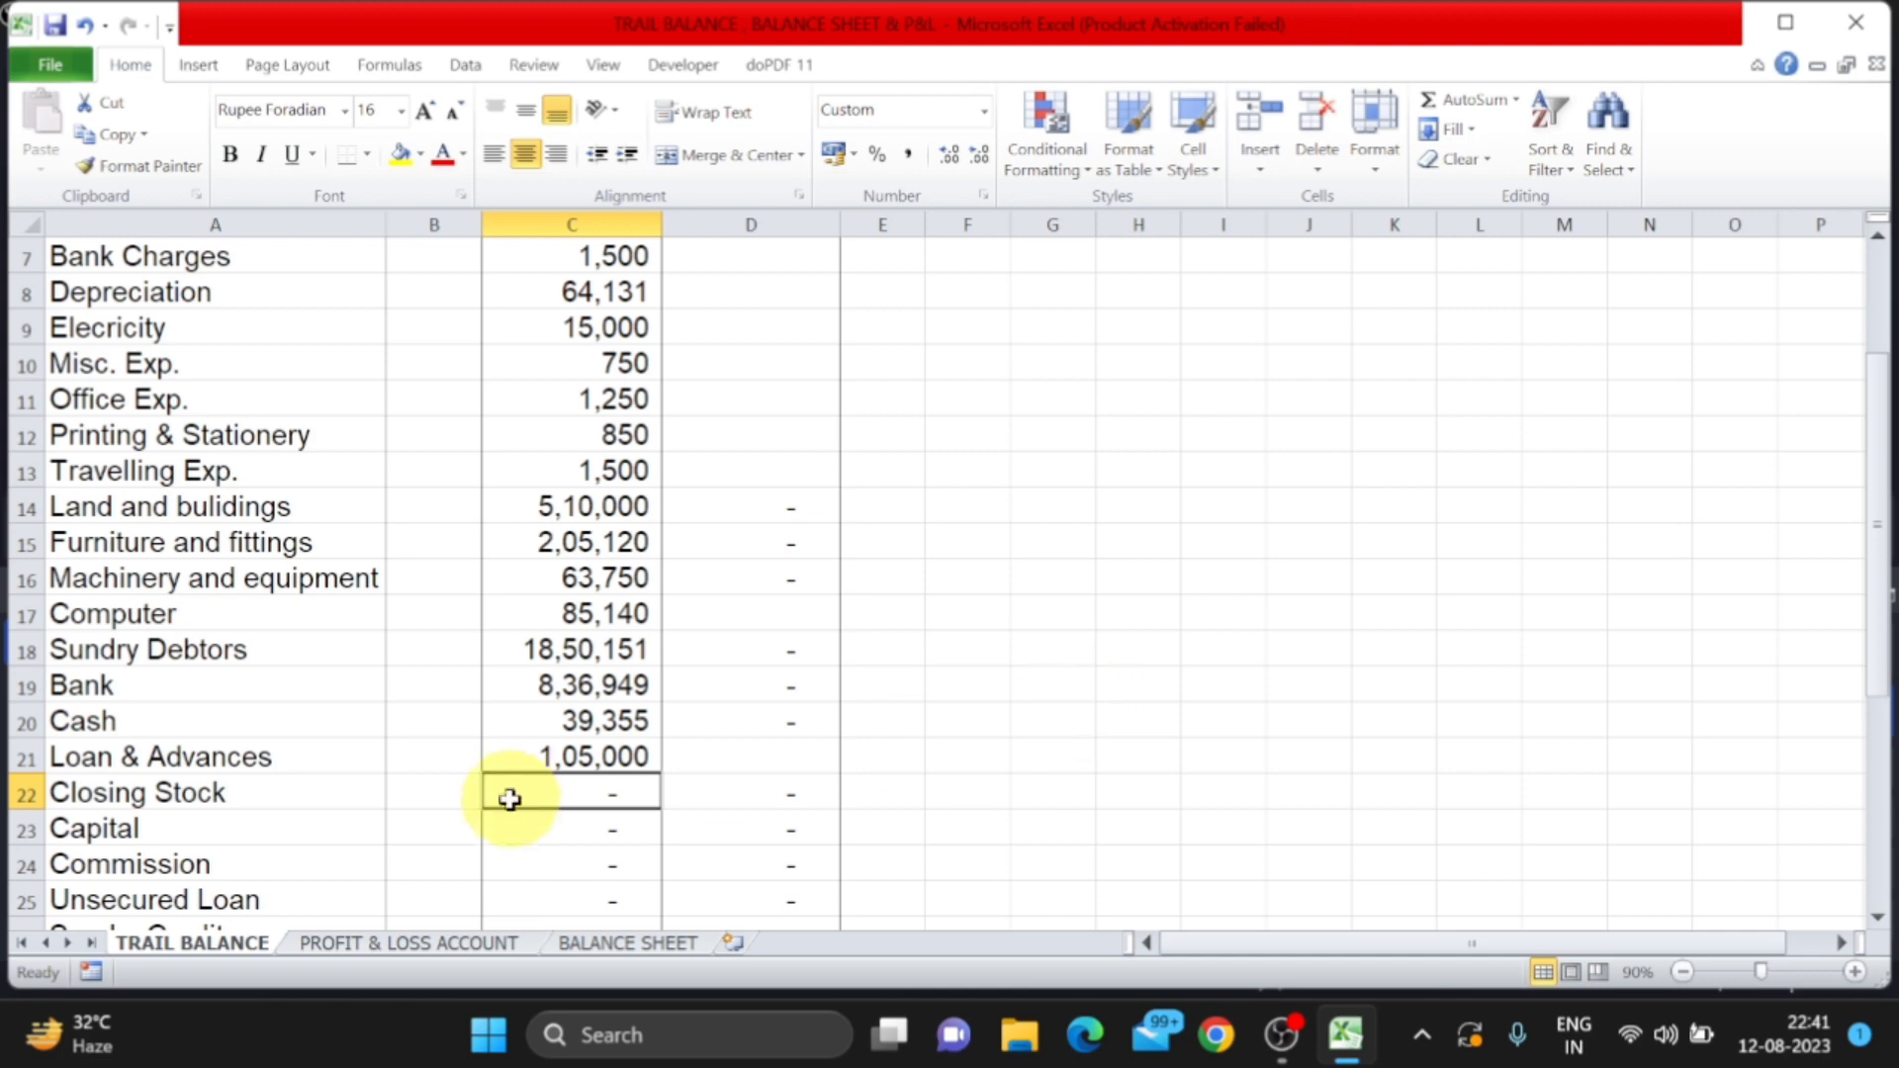
pyautogui.click(620, 945)
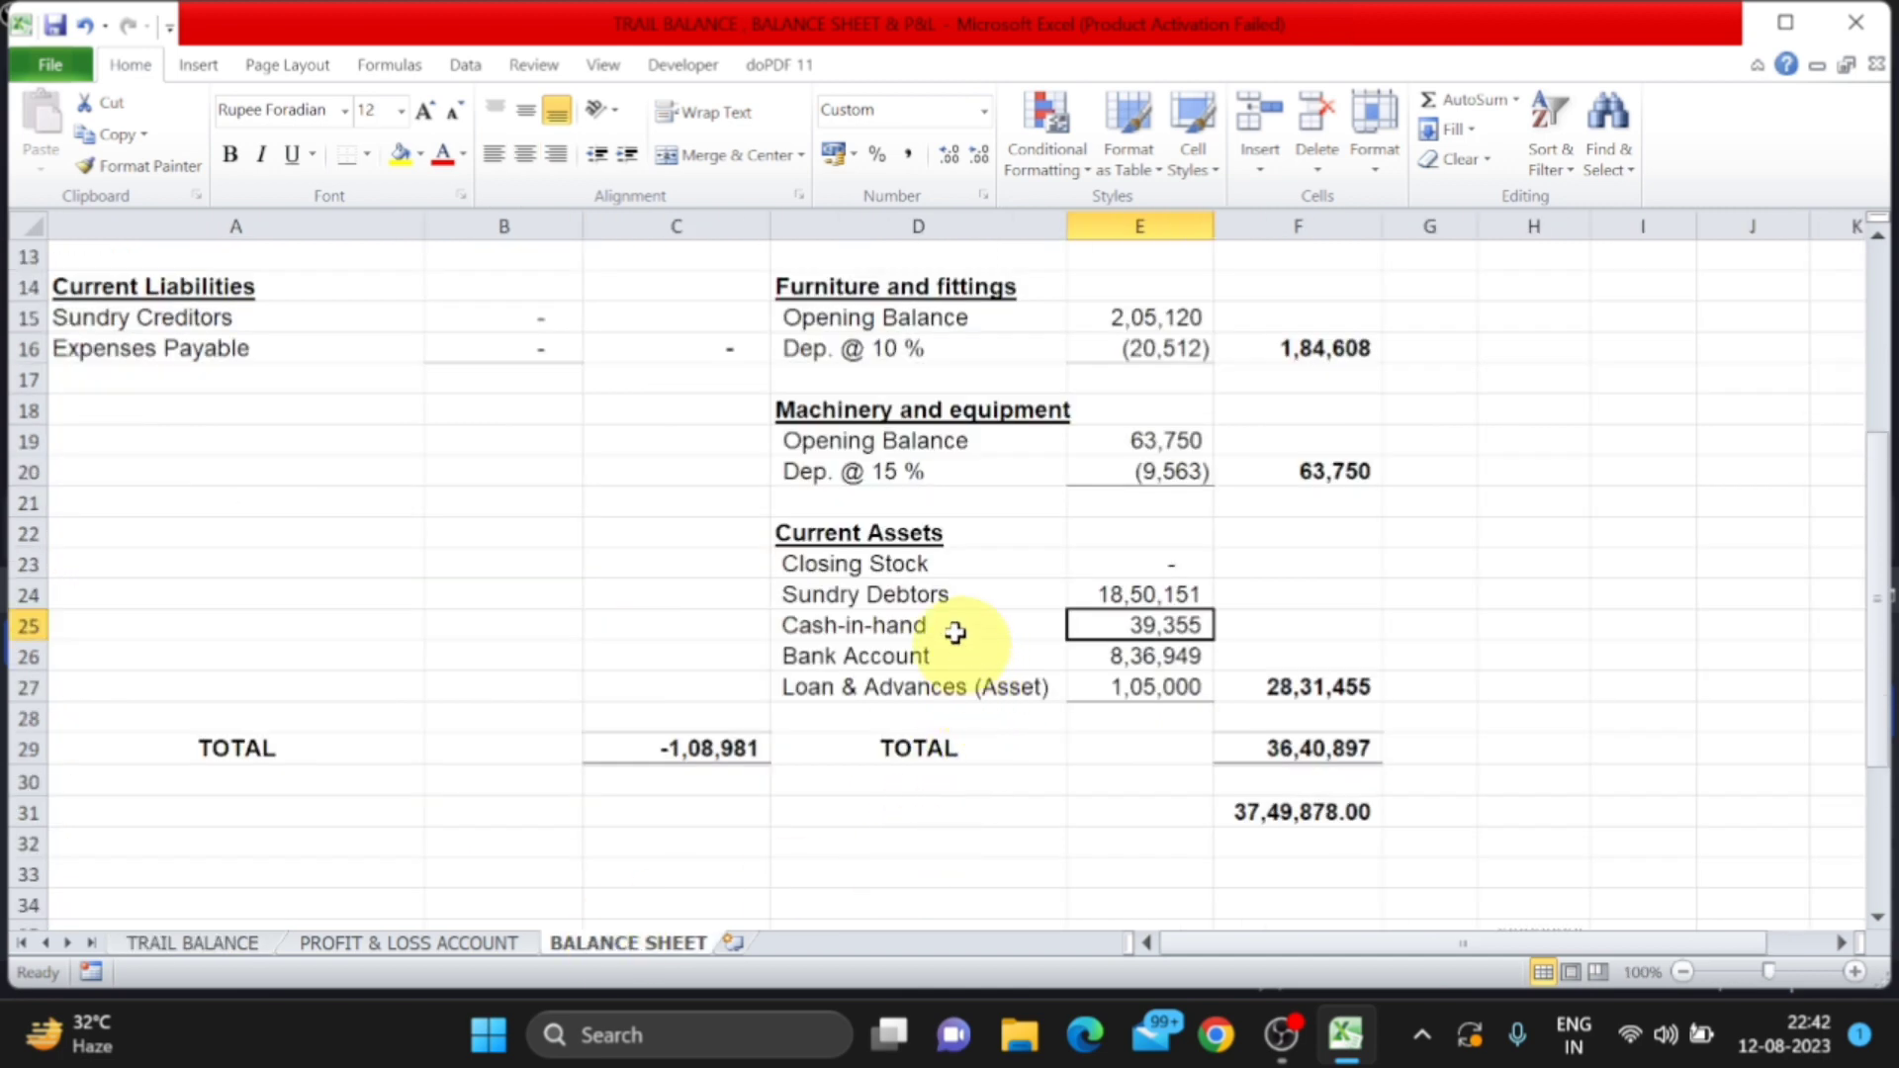
pyautogui.click(1148, 689)
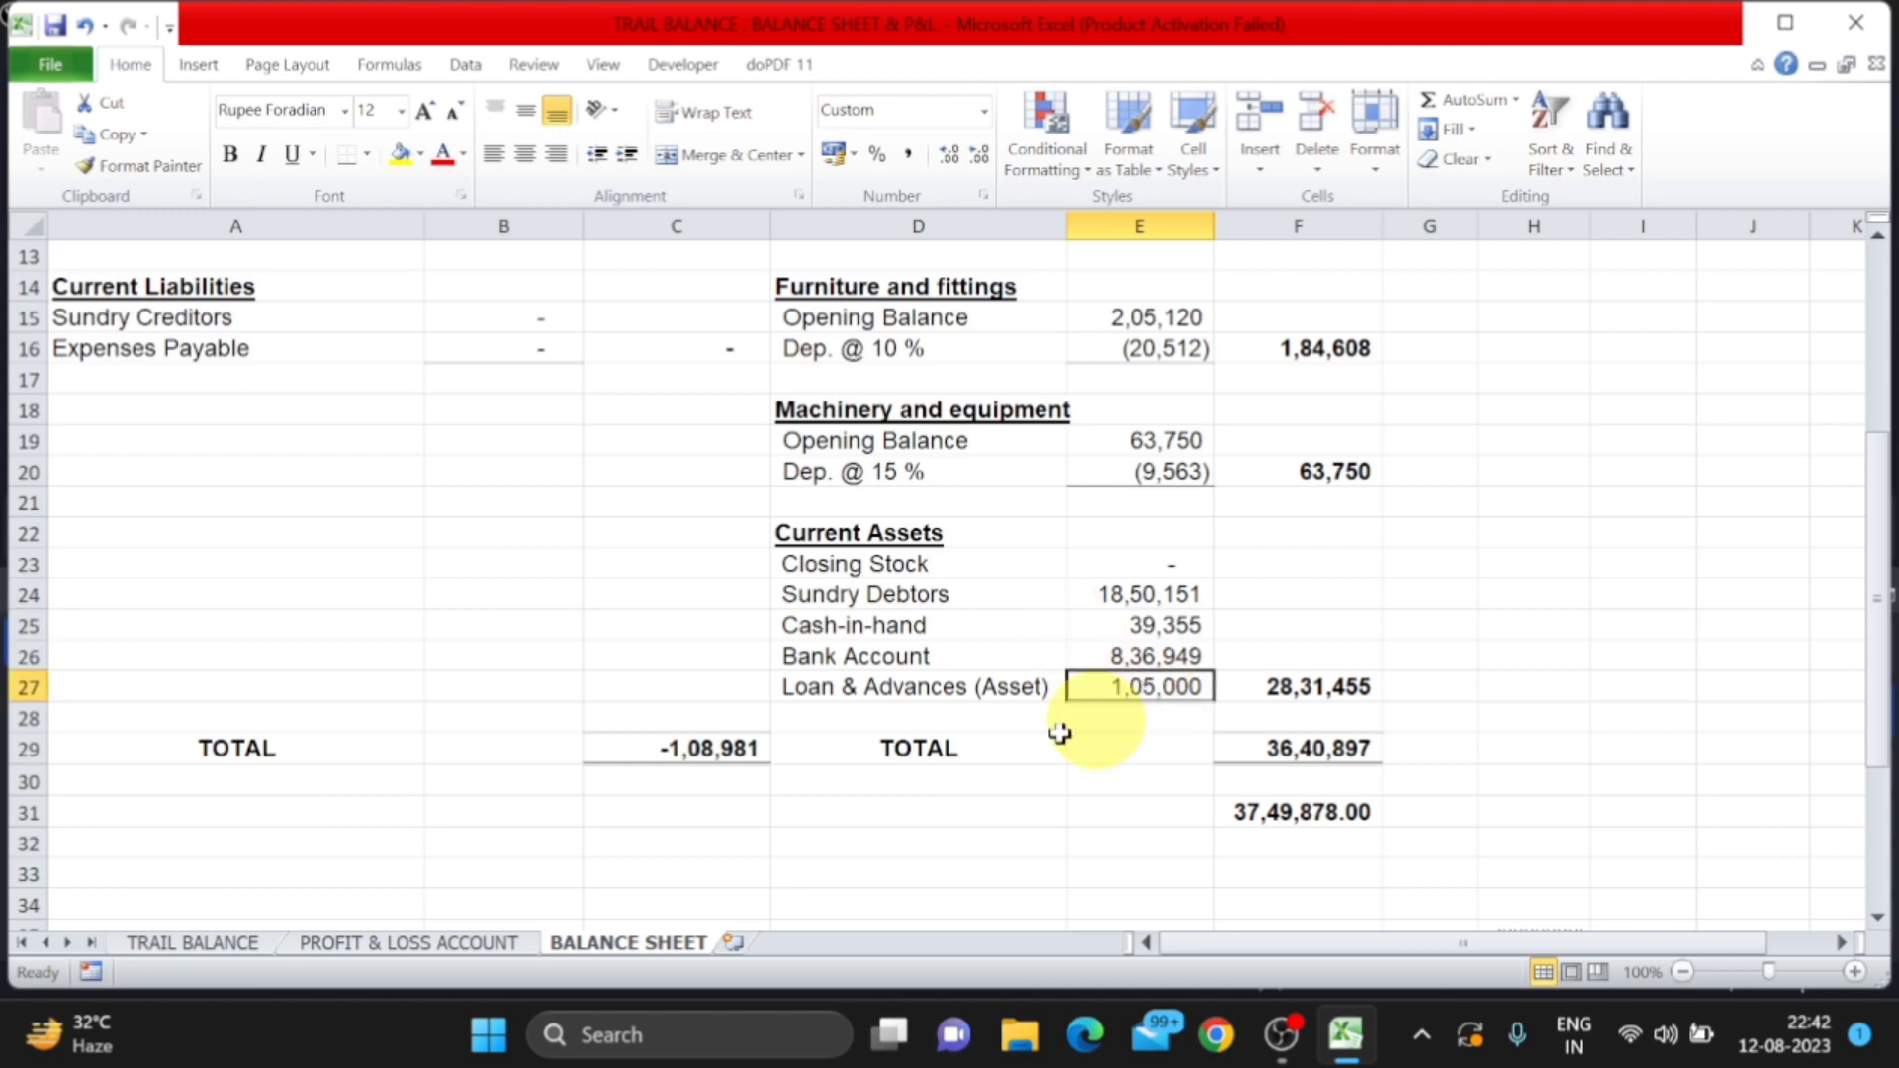
# Enter 54568 as the Closing Stock credit in the trial balance
pyautogui.click(253, 948)
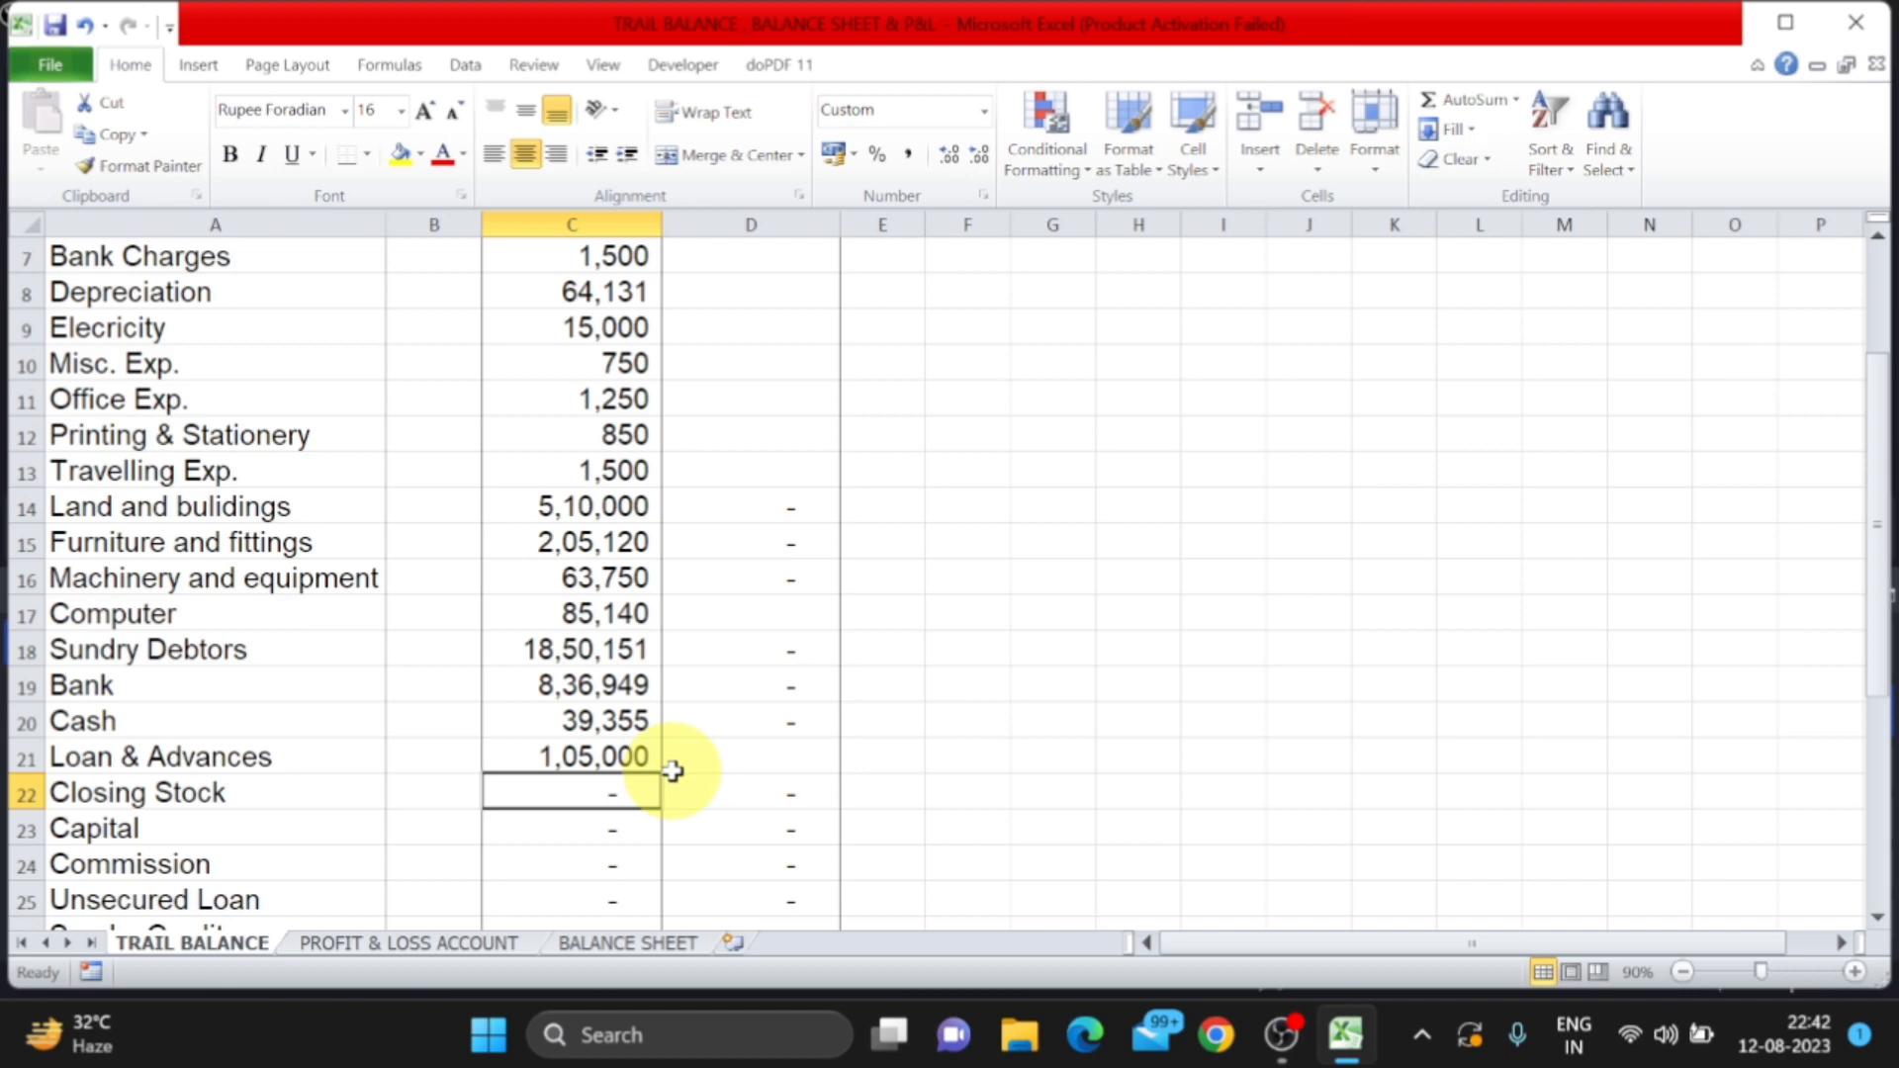
pyautogui.press('Right')
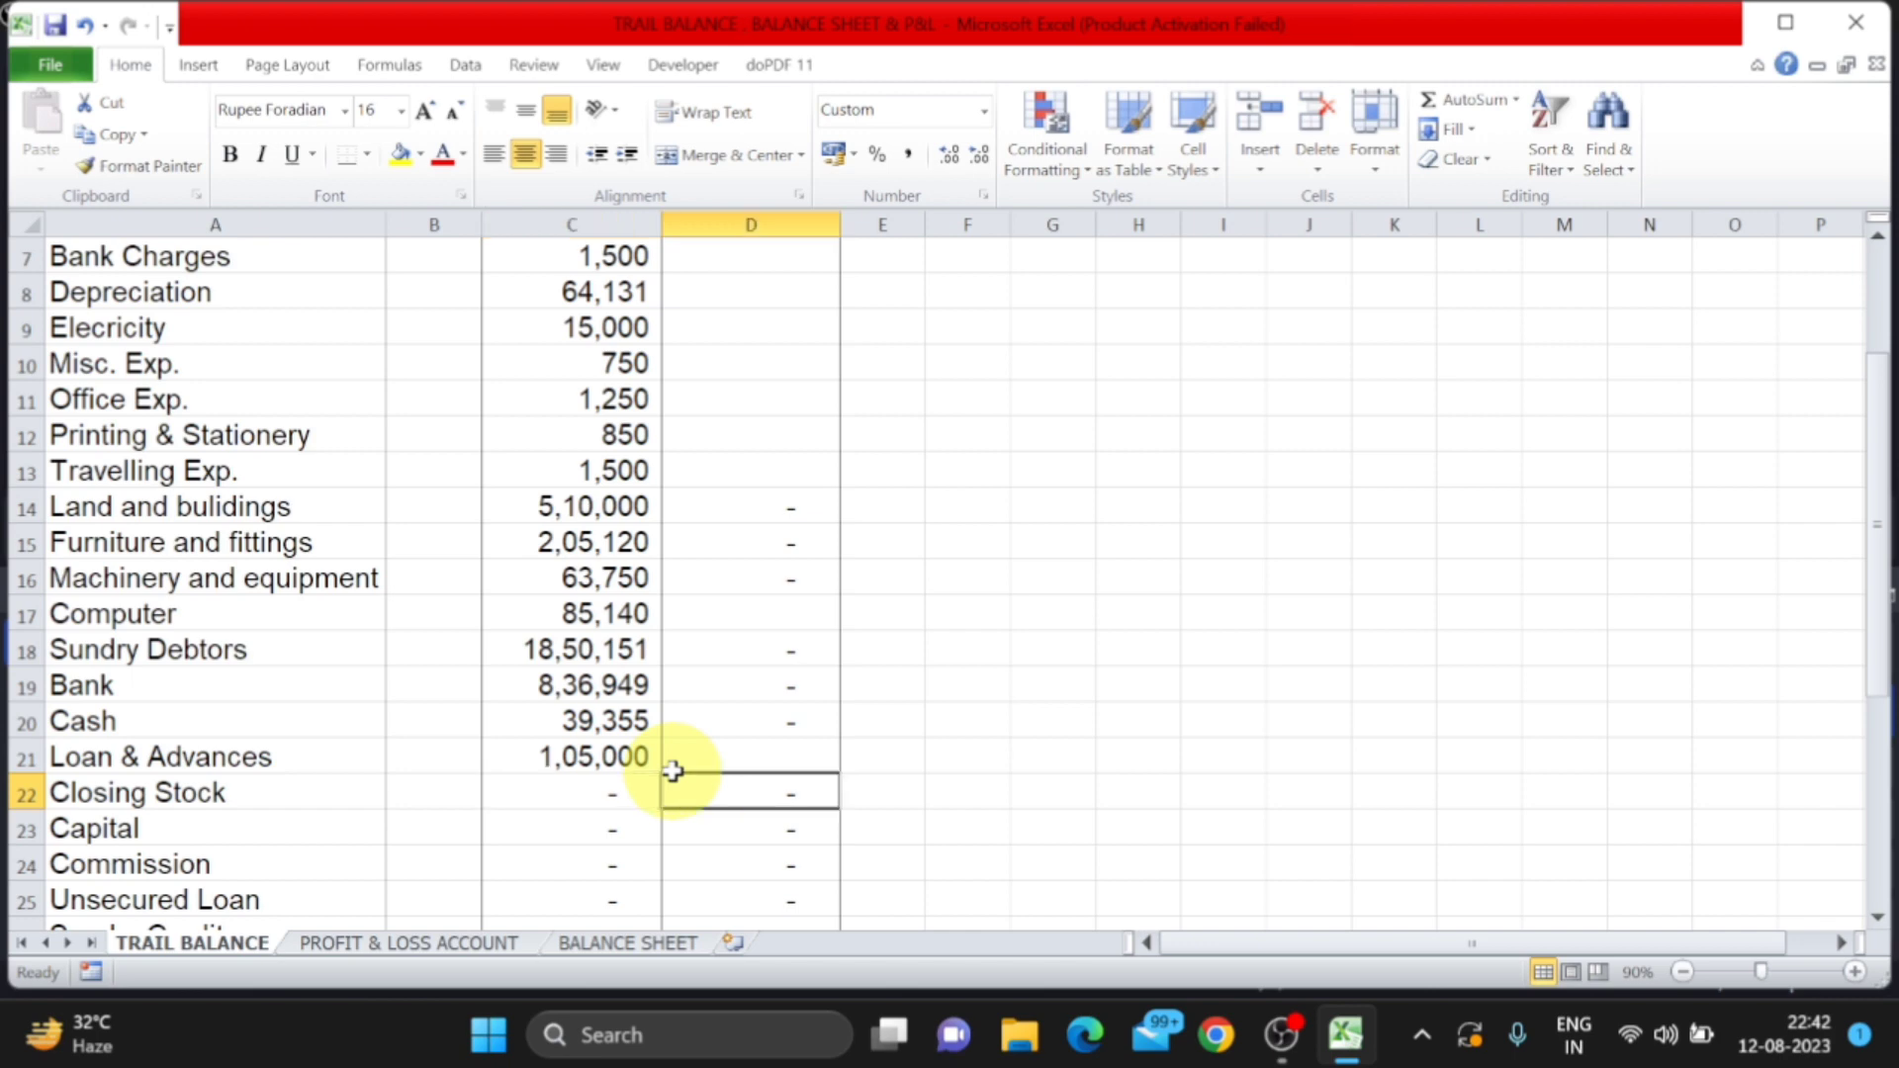
pyautogui.write('54,')
pyautogui.write('568')
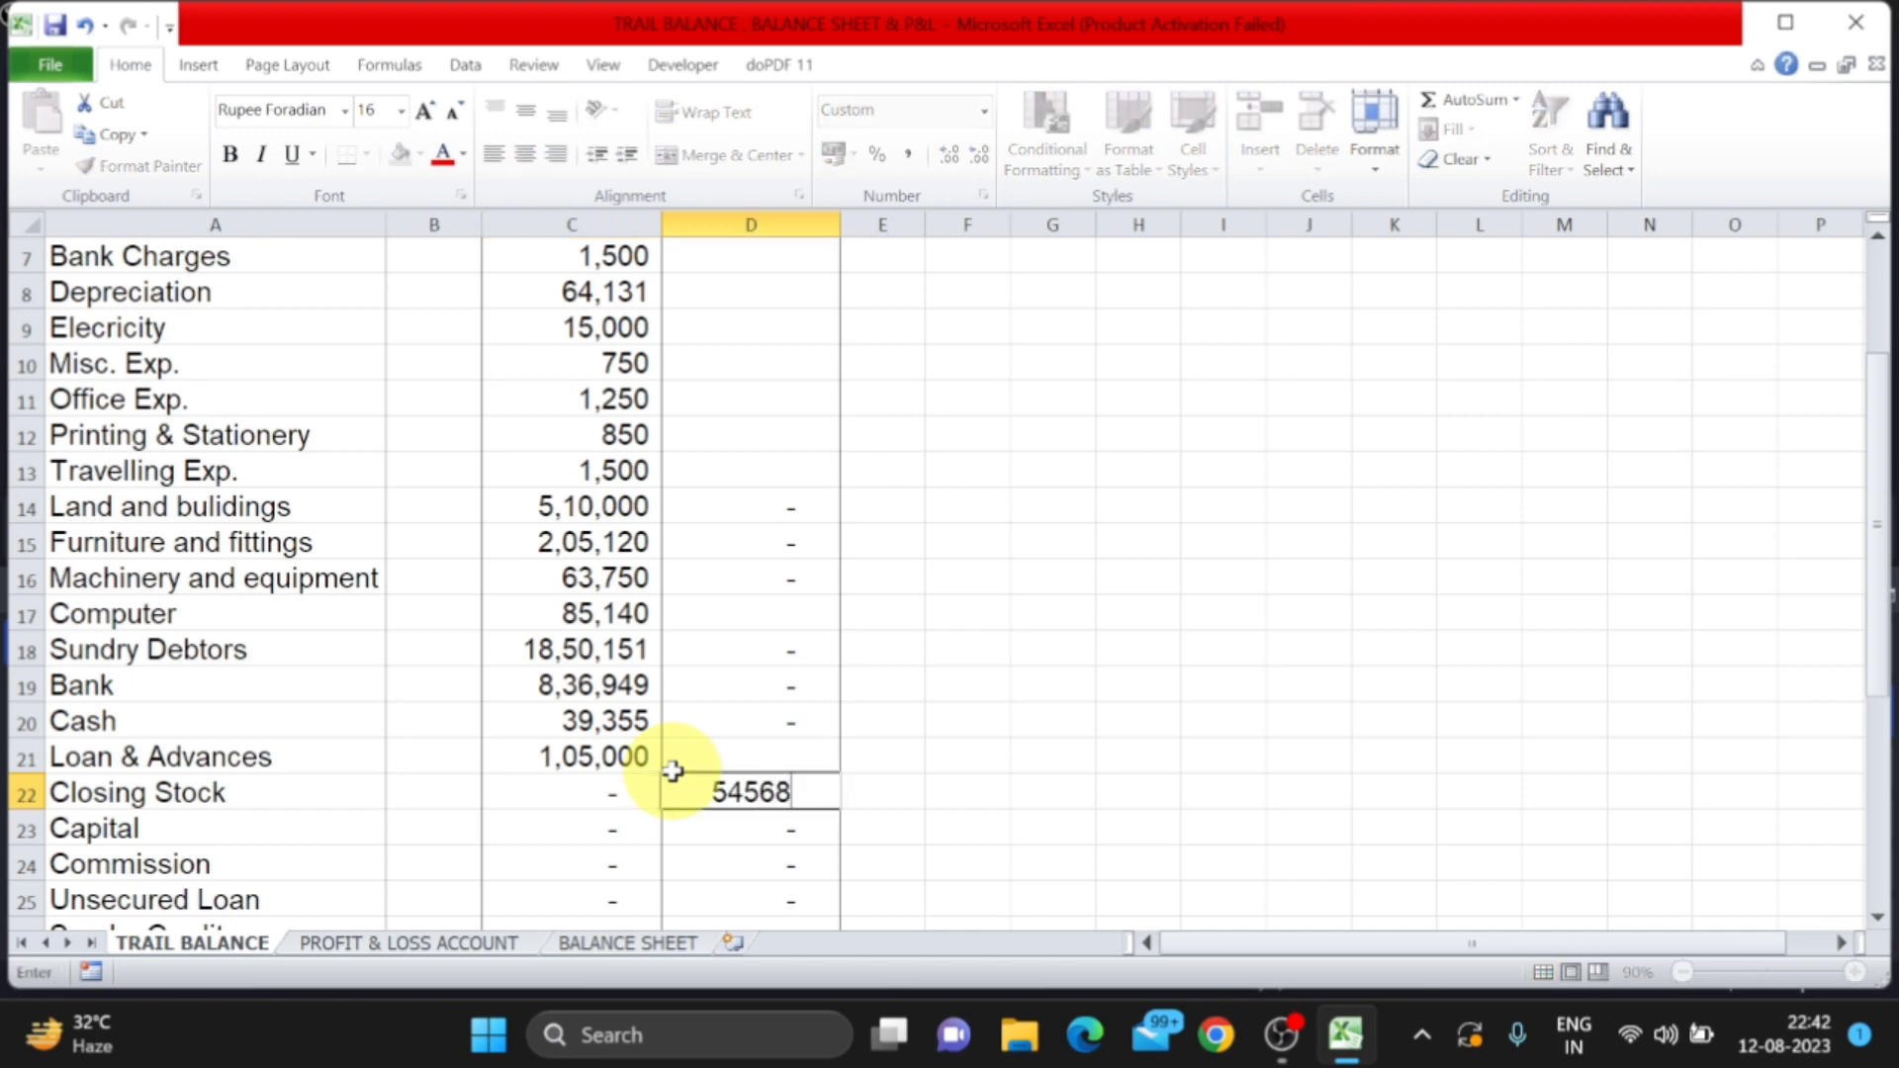
pyautogui.press('Return')
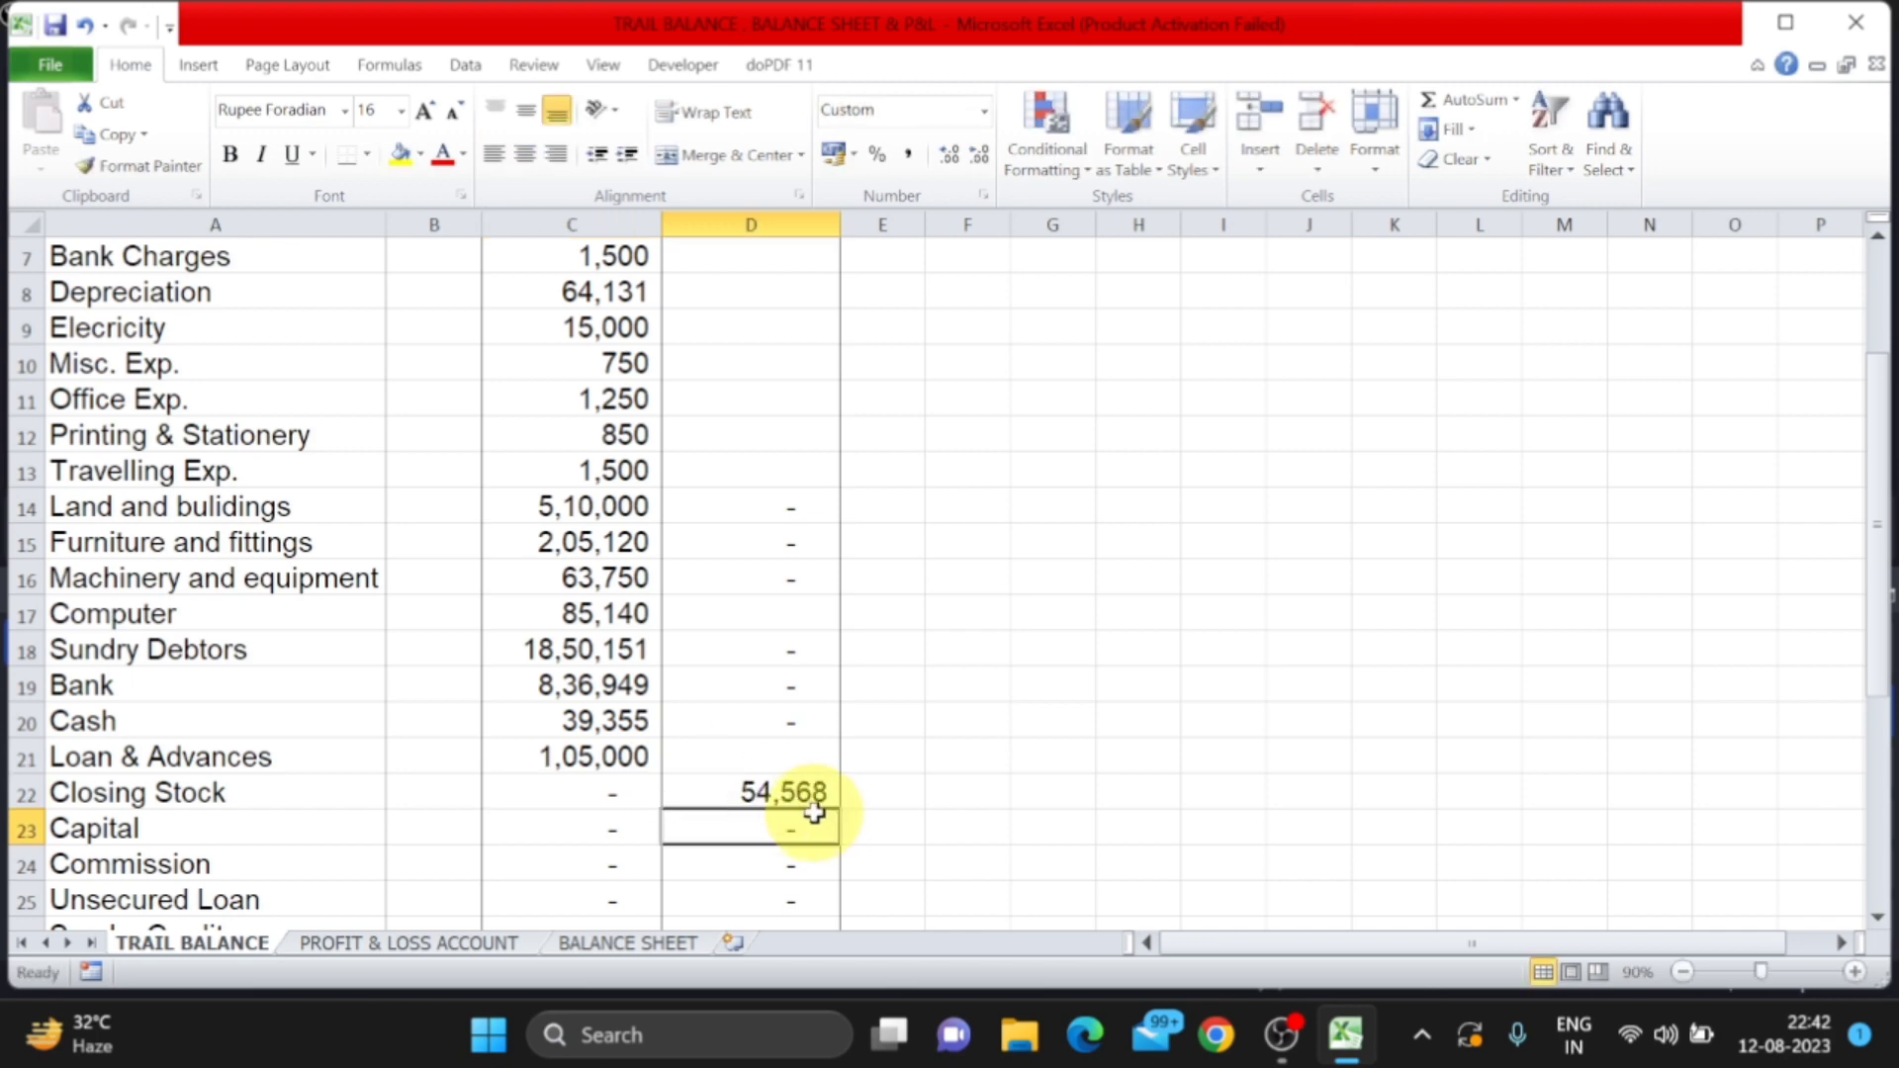
# Check the closing stock entry in the profit and loss account and under current assets in the balance sheet
pyautogui.click(447, 947)
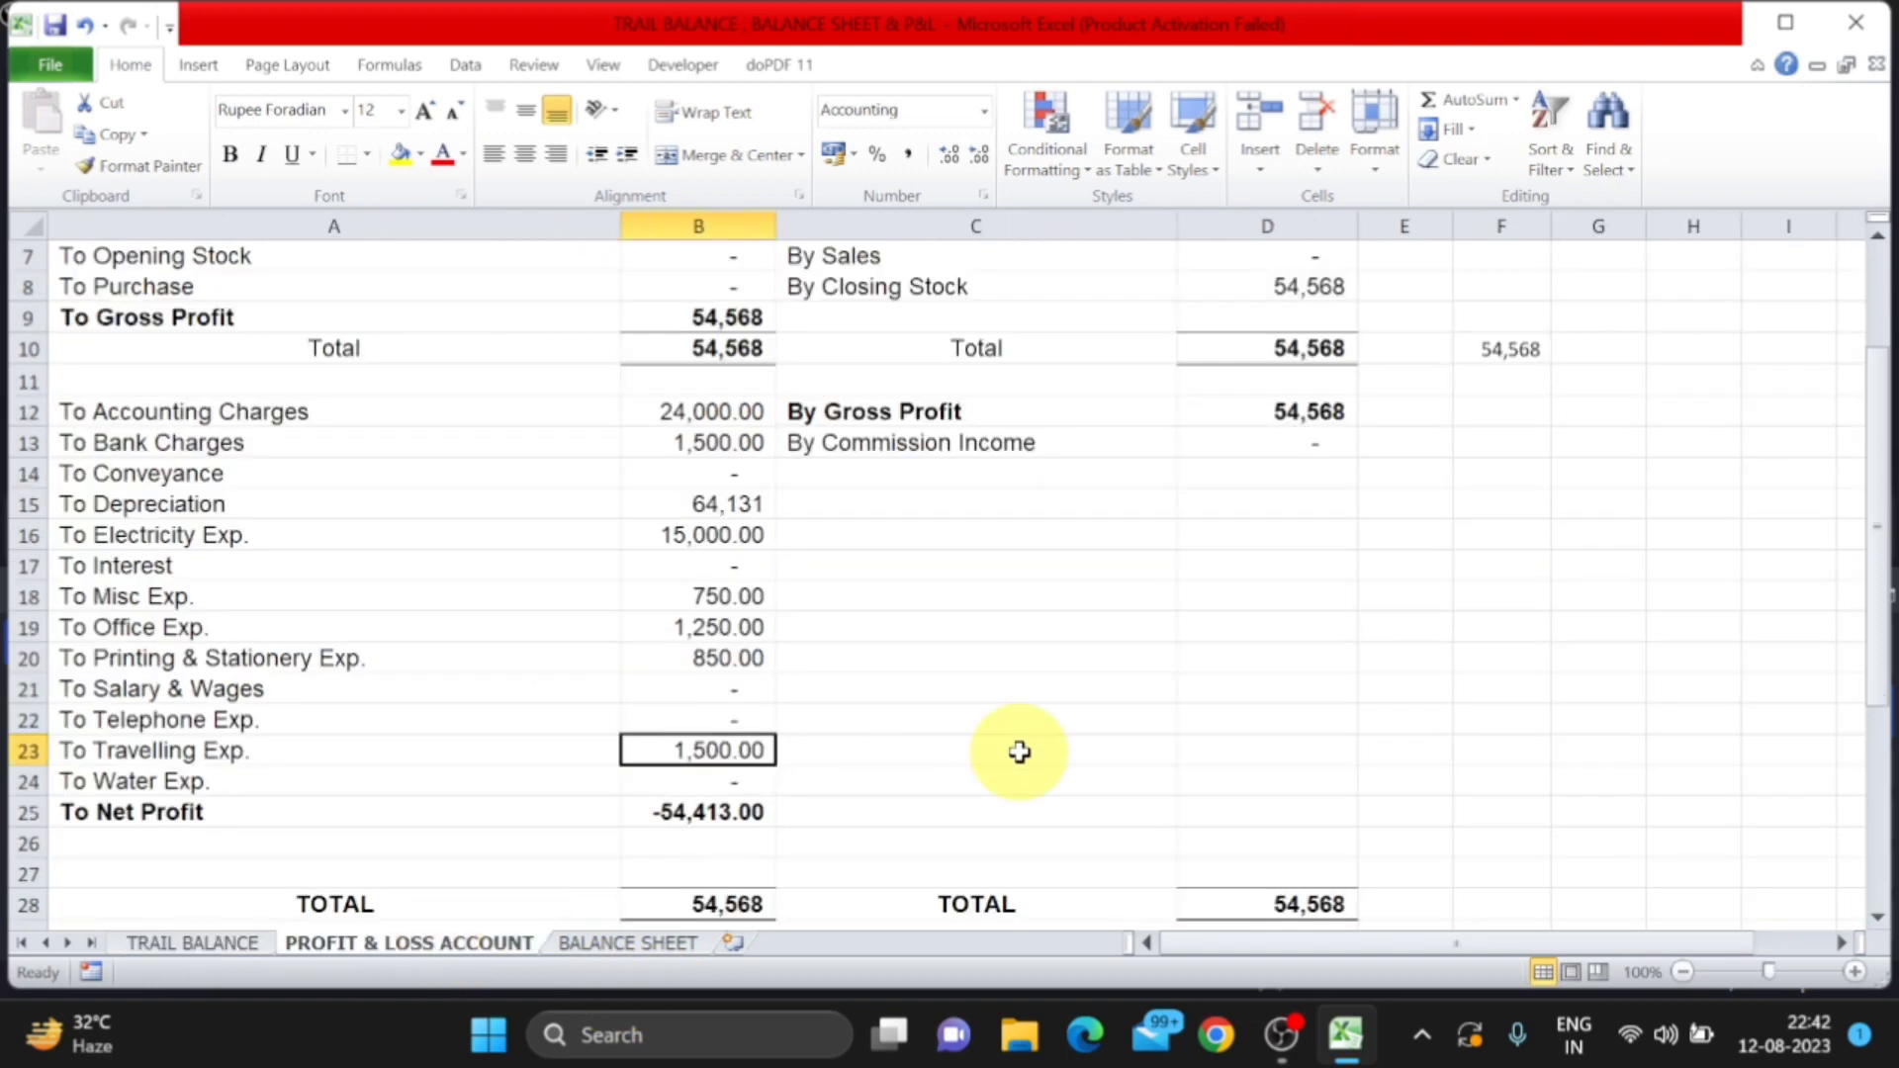
pyautogui.scroll(2, 1020, 752)
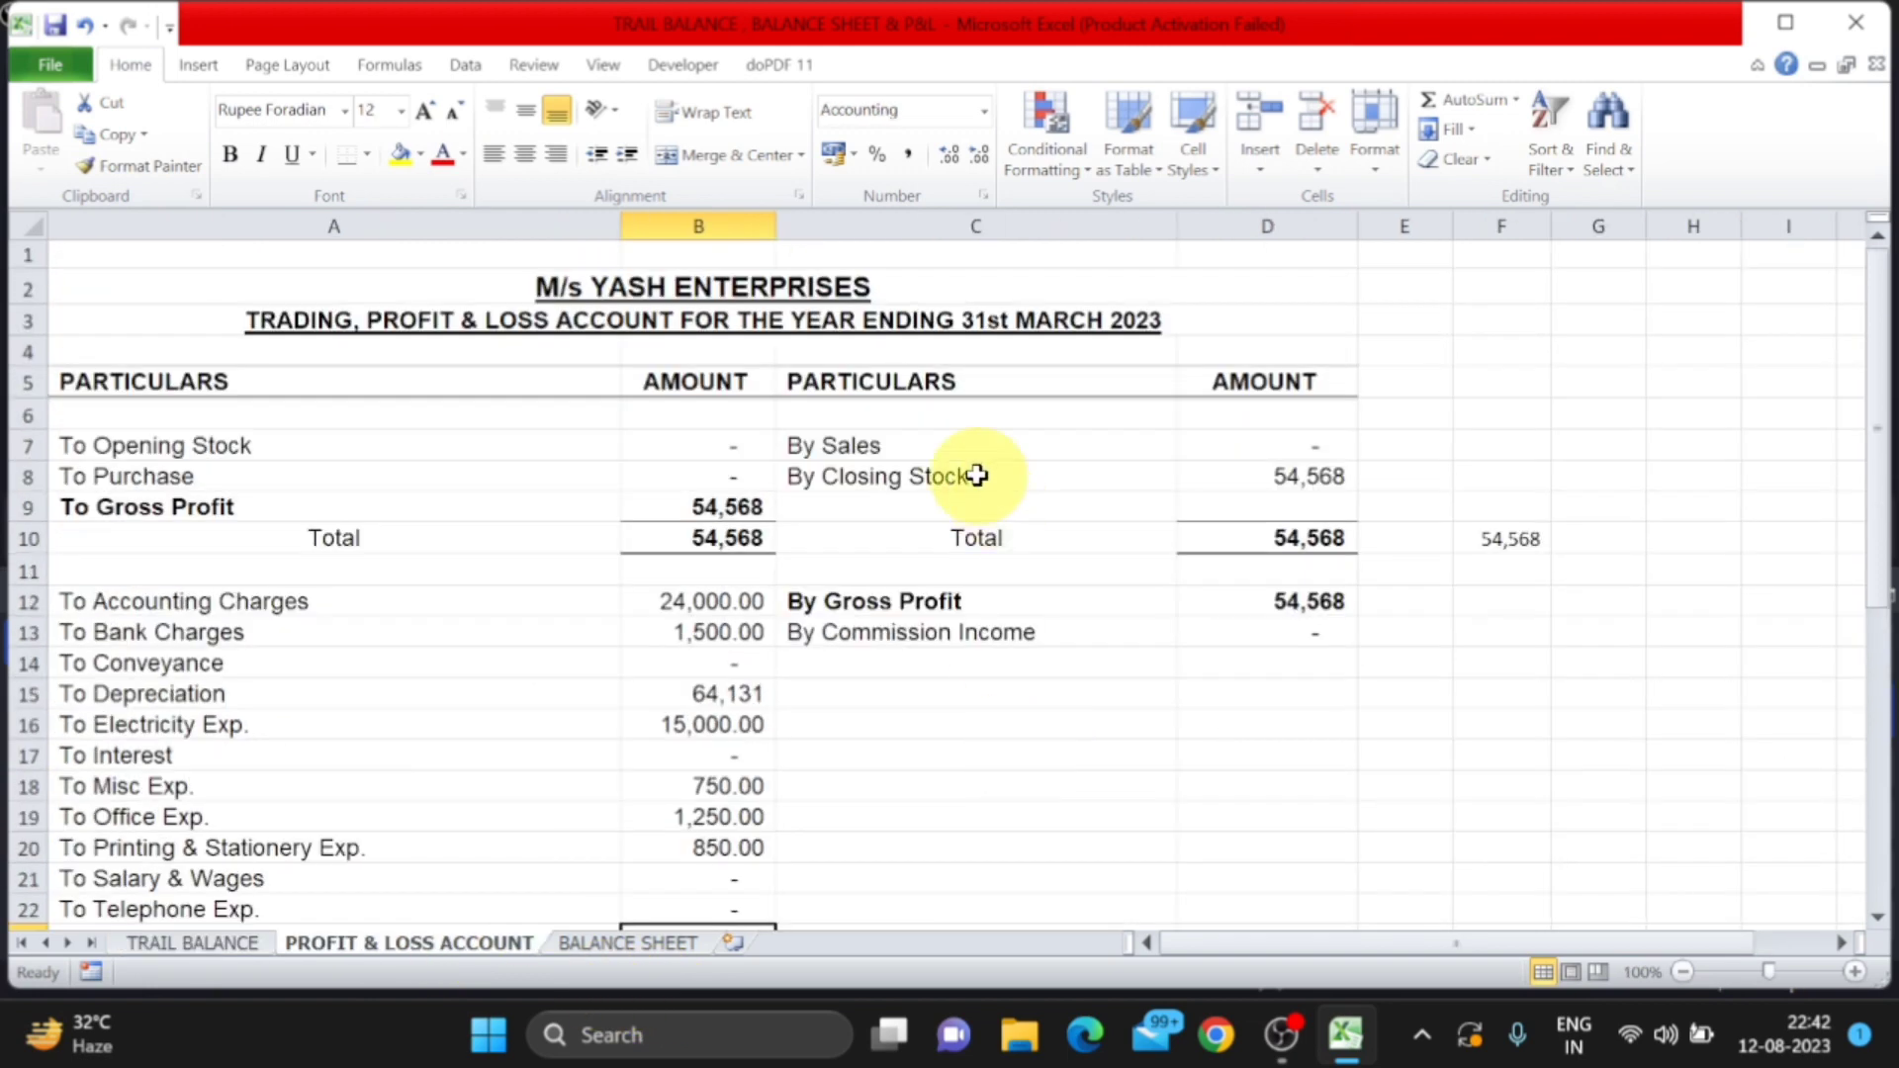
pyautogui.click(902, 487)
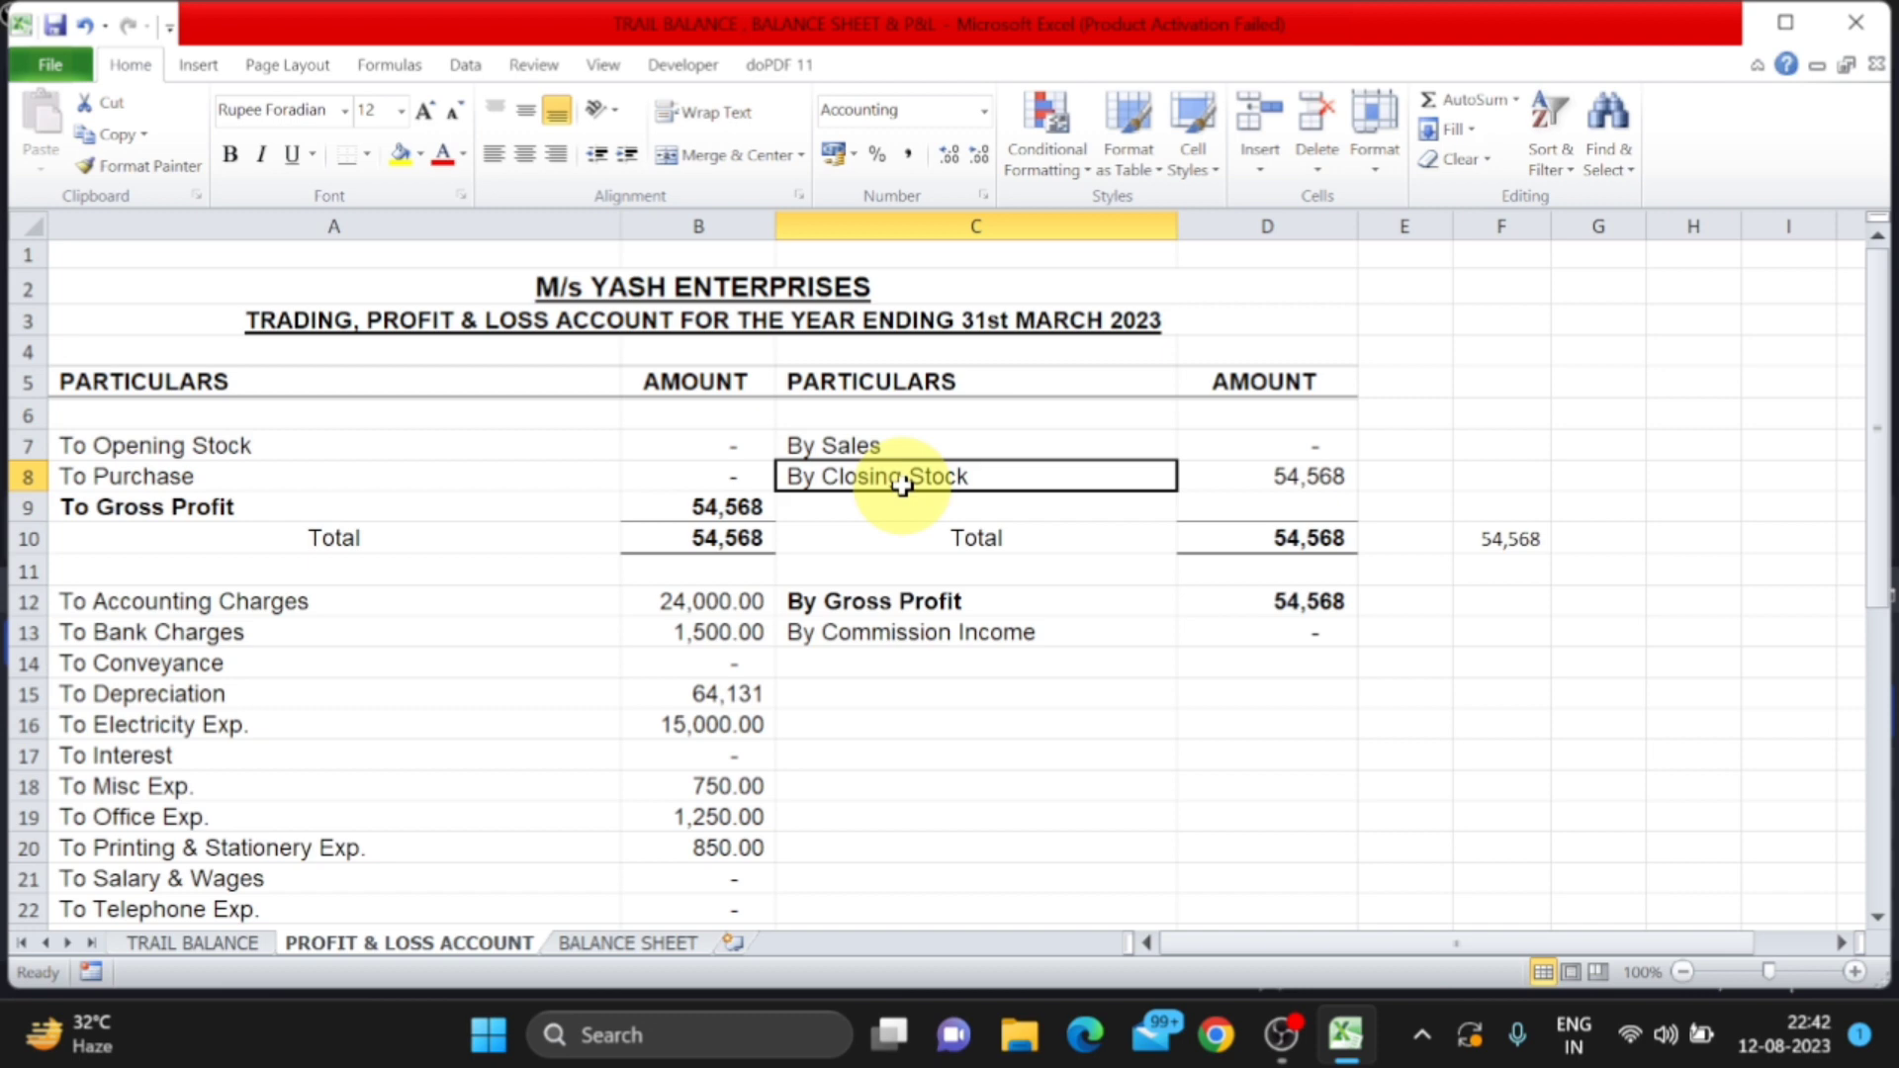
pyautogui.click(1296, 476)
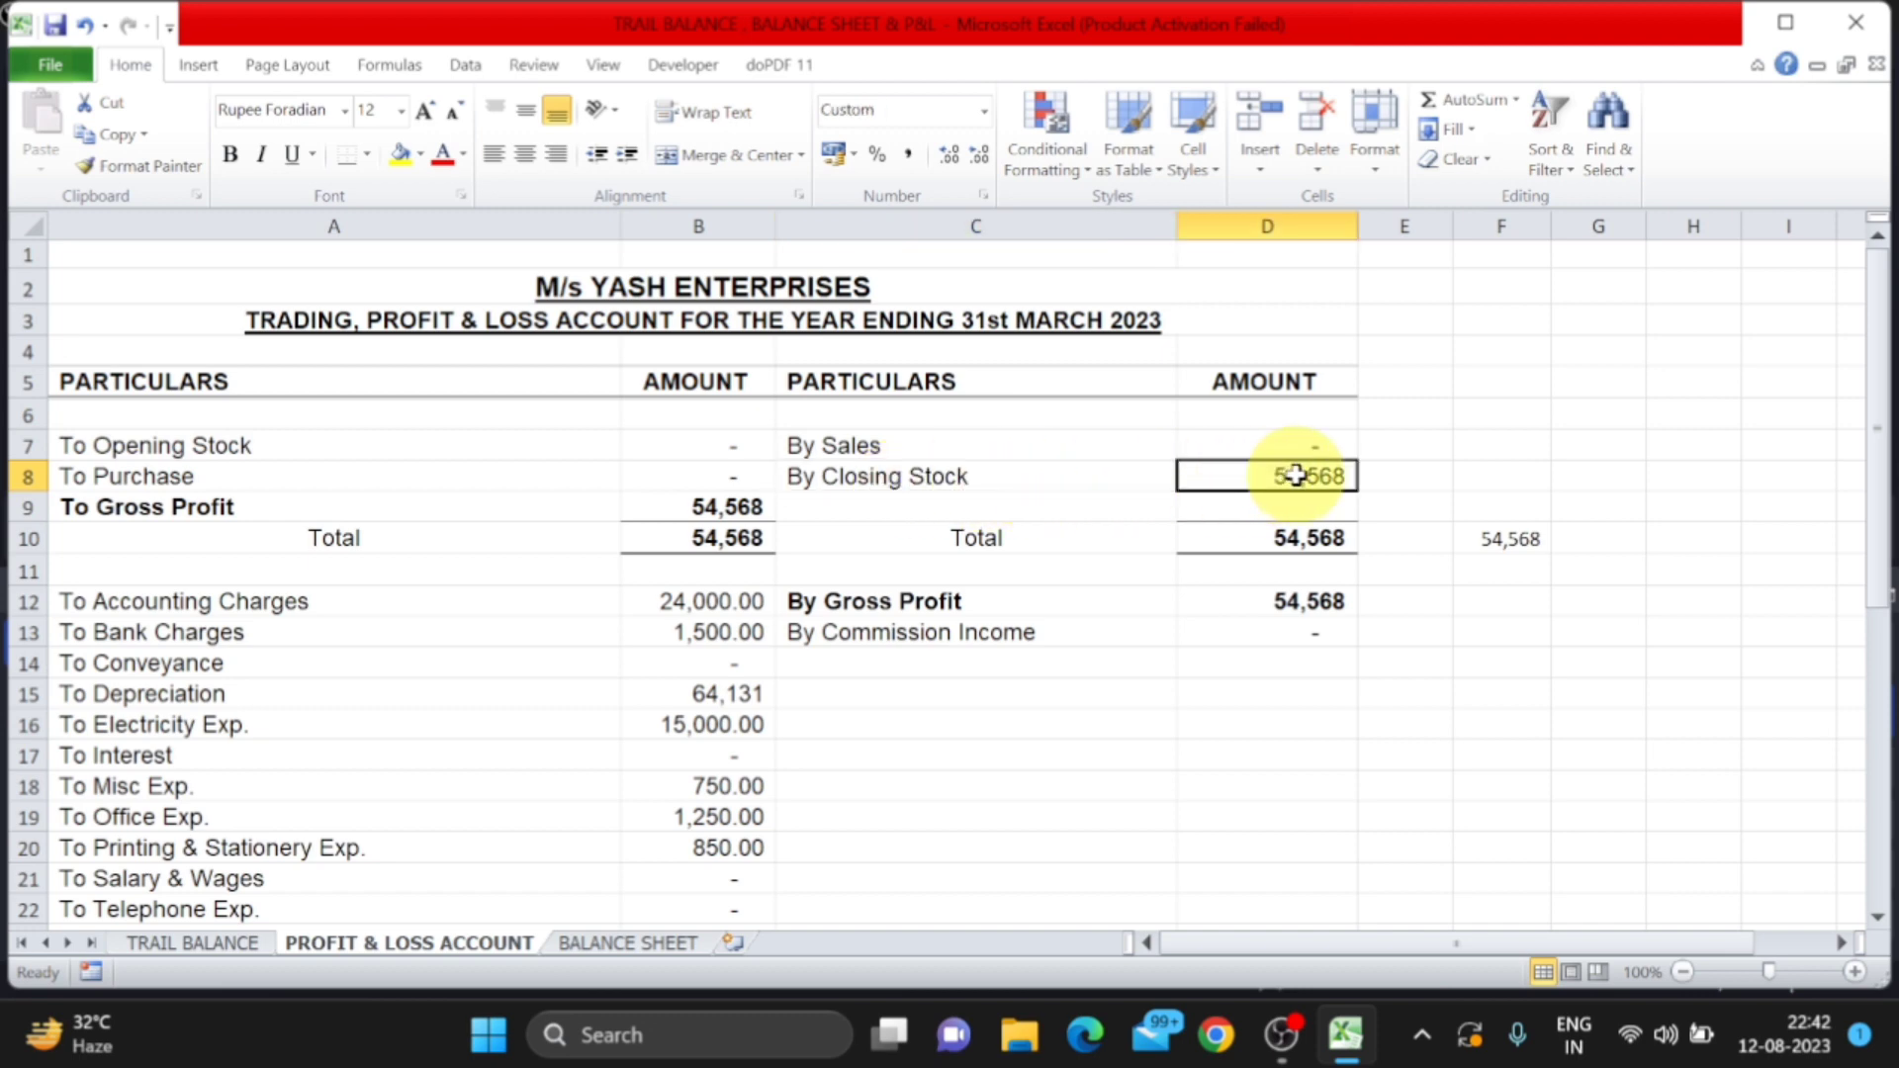
pyautogui.click(678, 941)
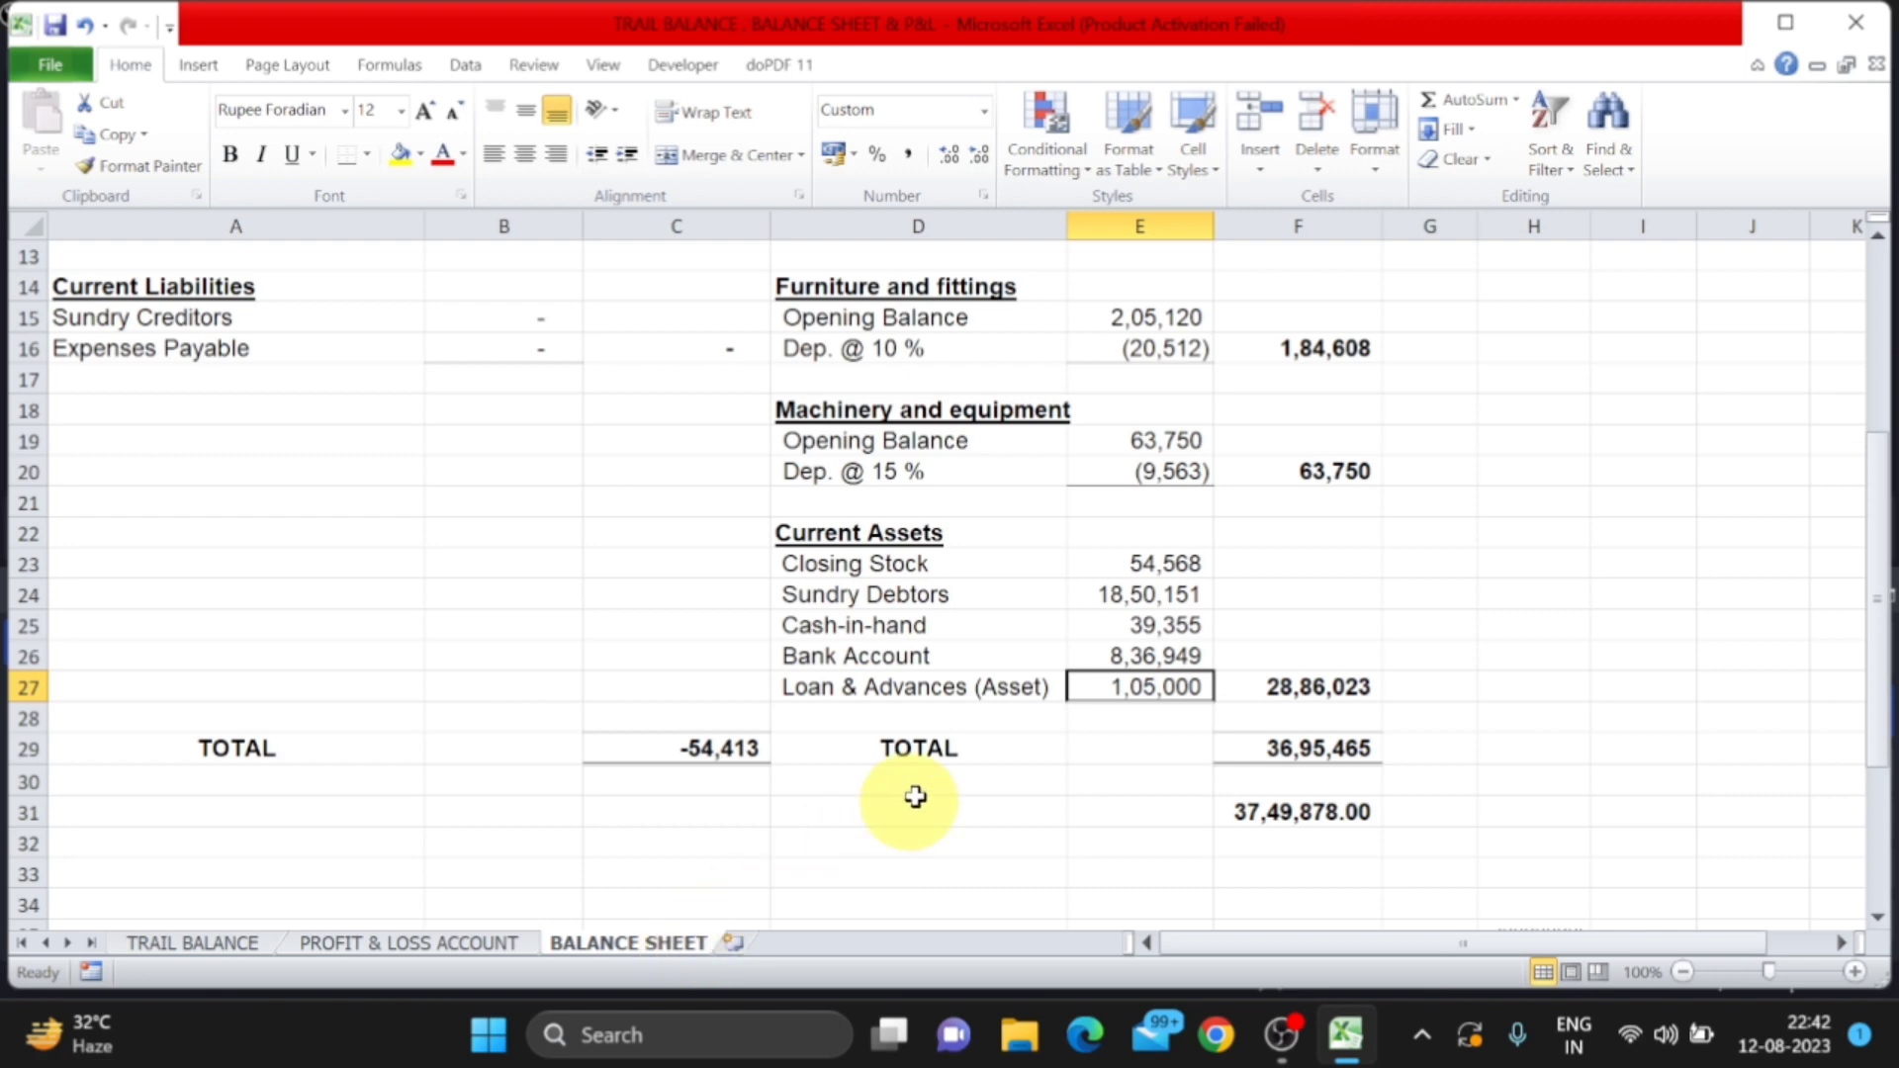
pyautogui.click(1061, 565)
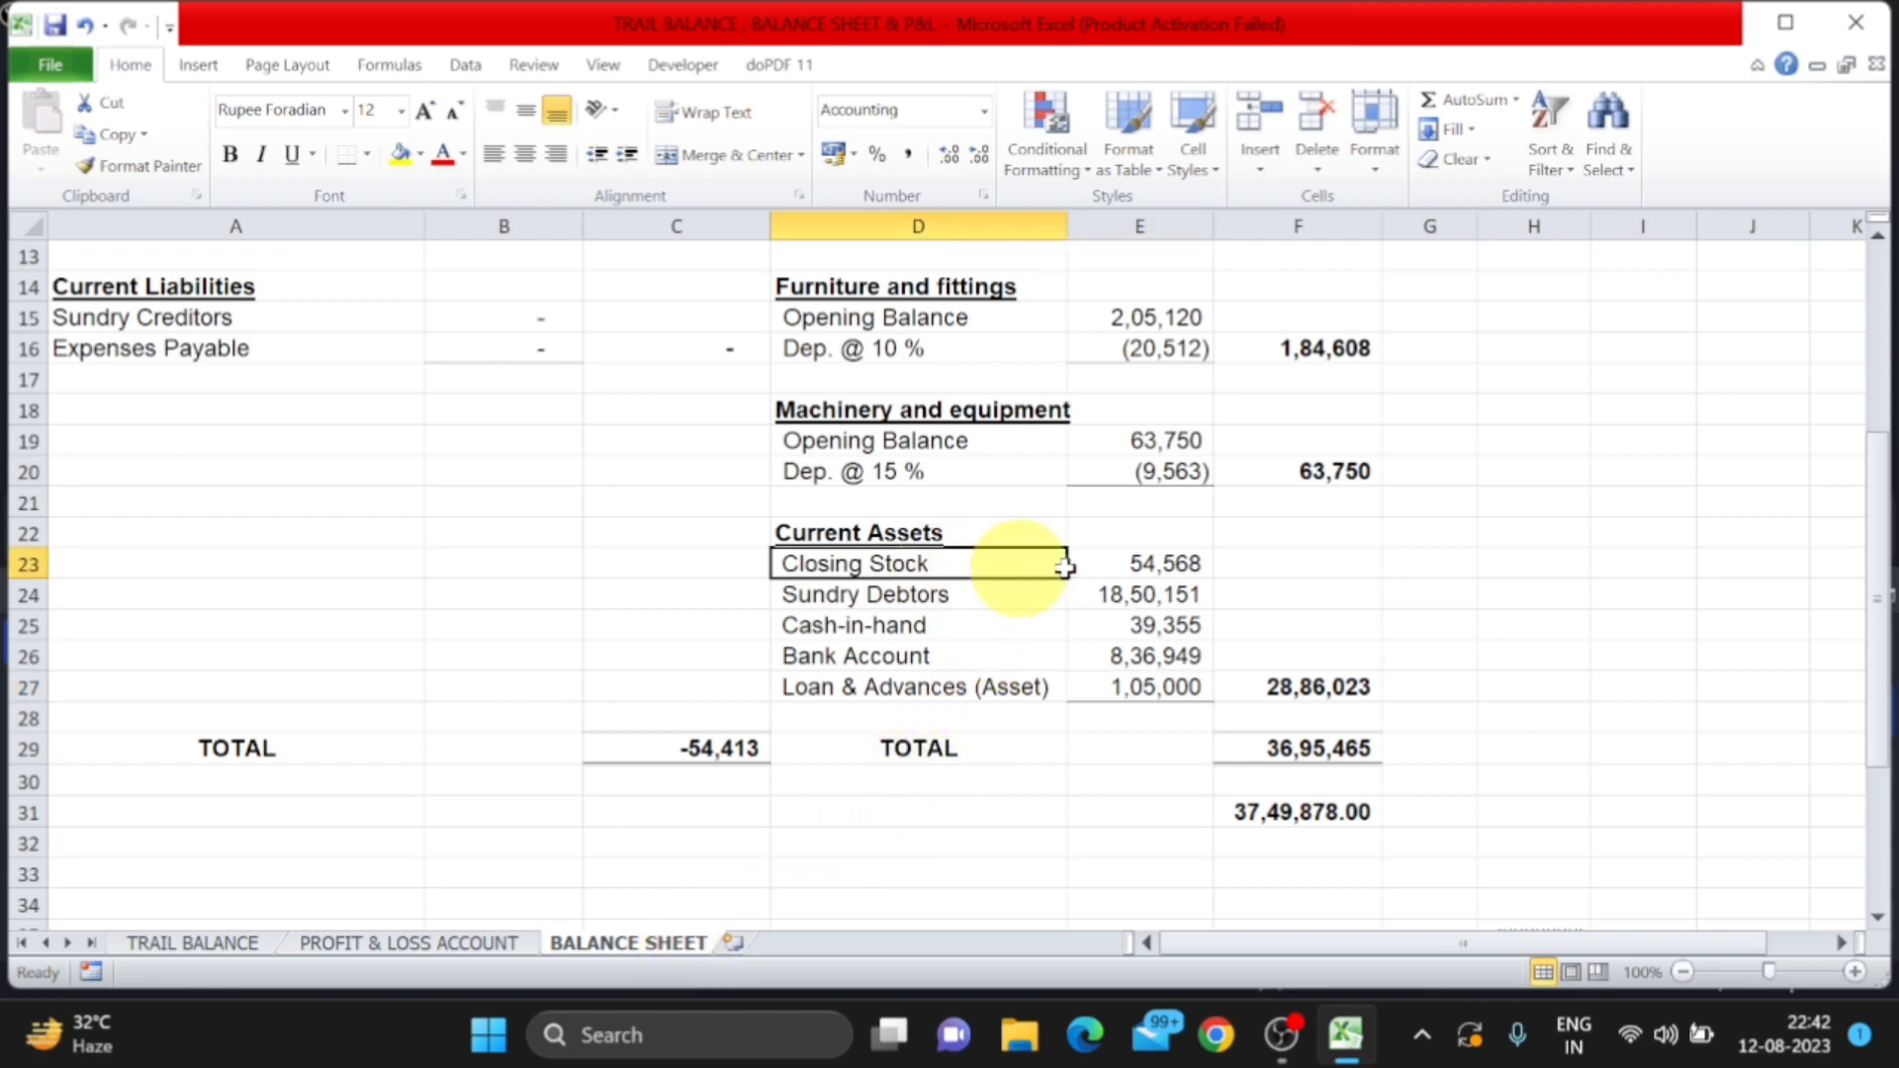
pyautogui.click(1118, 566)
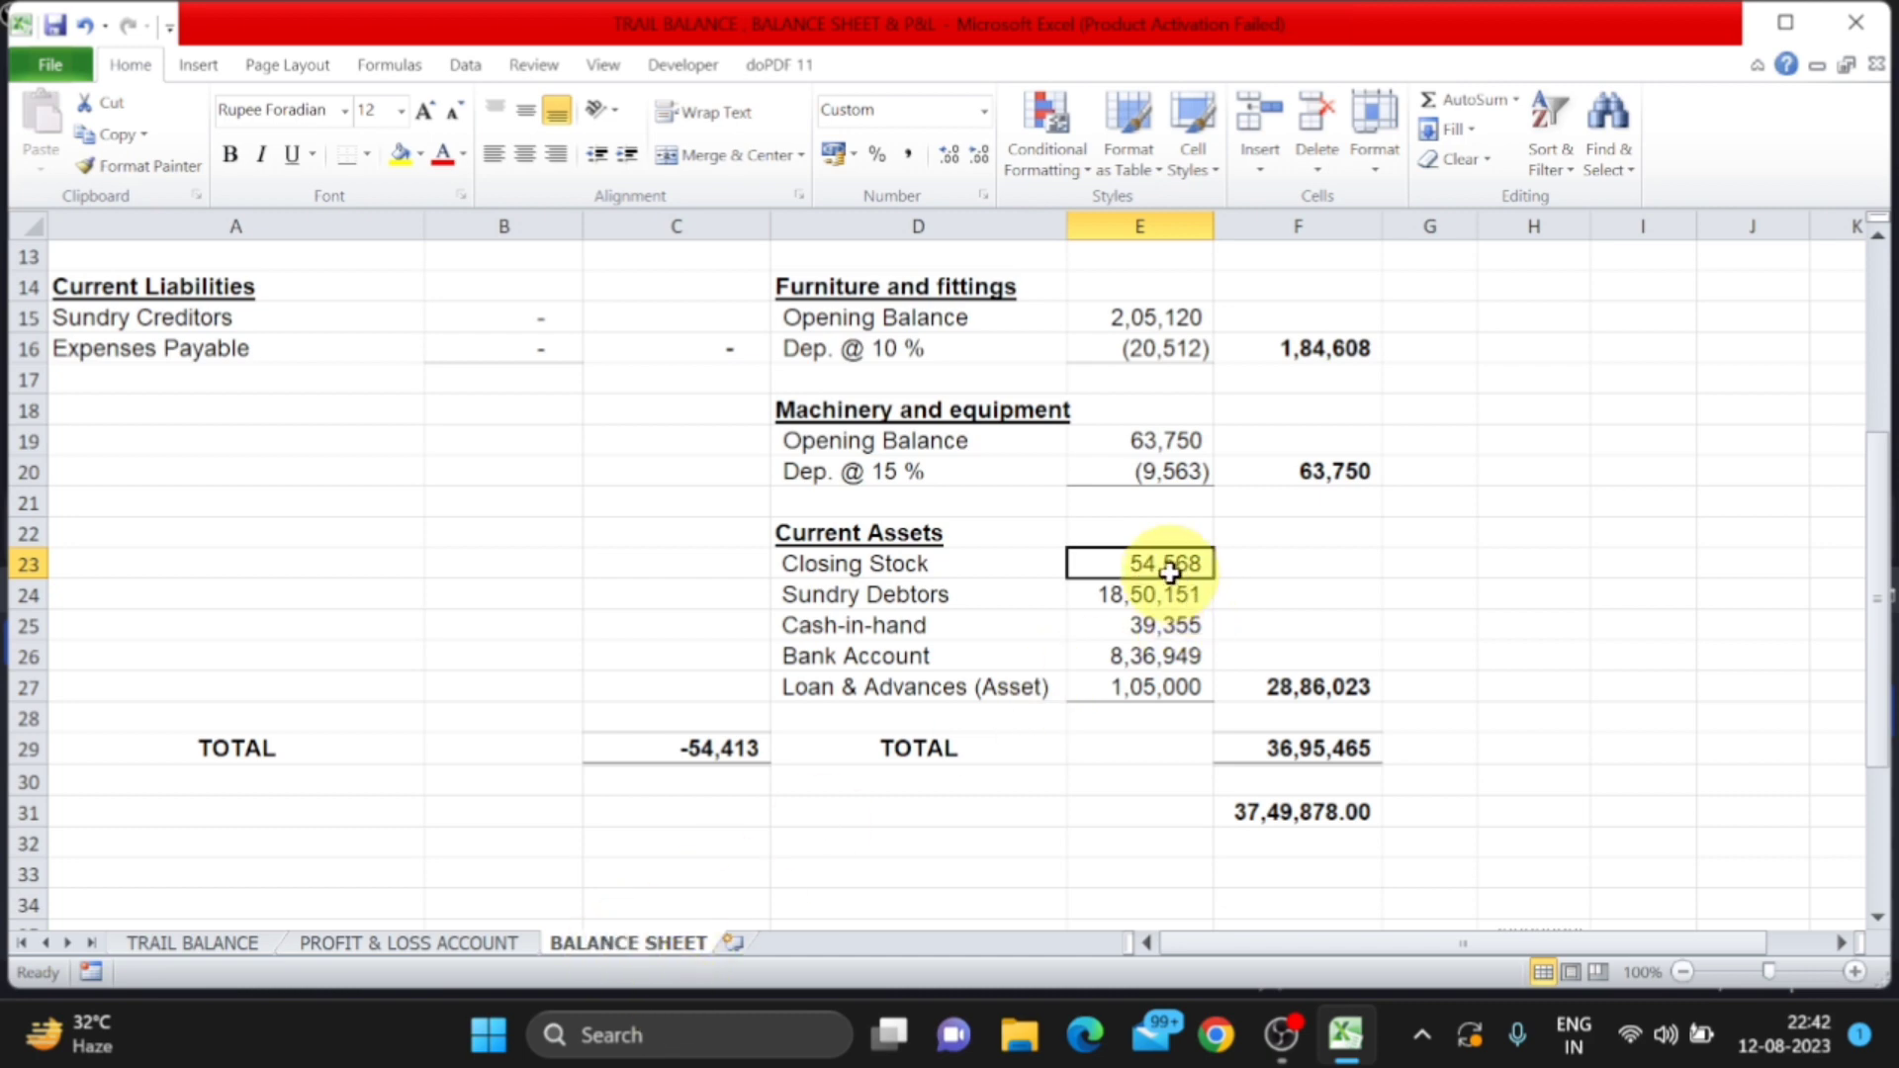
pyautogui.click(450, 940)
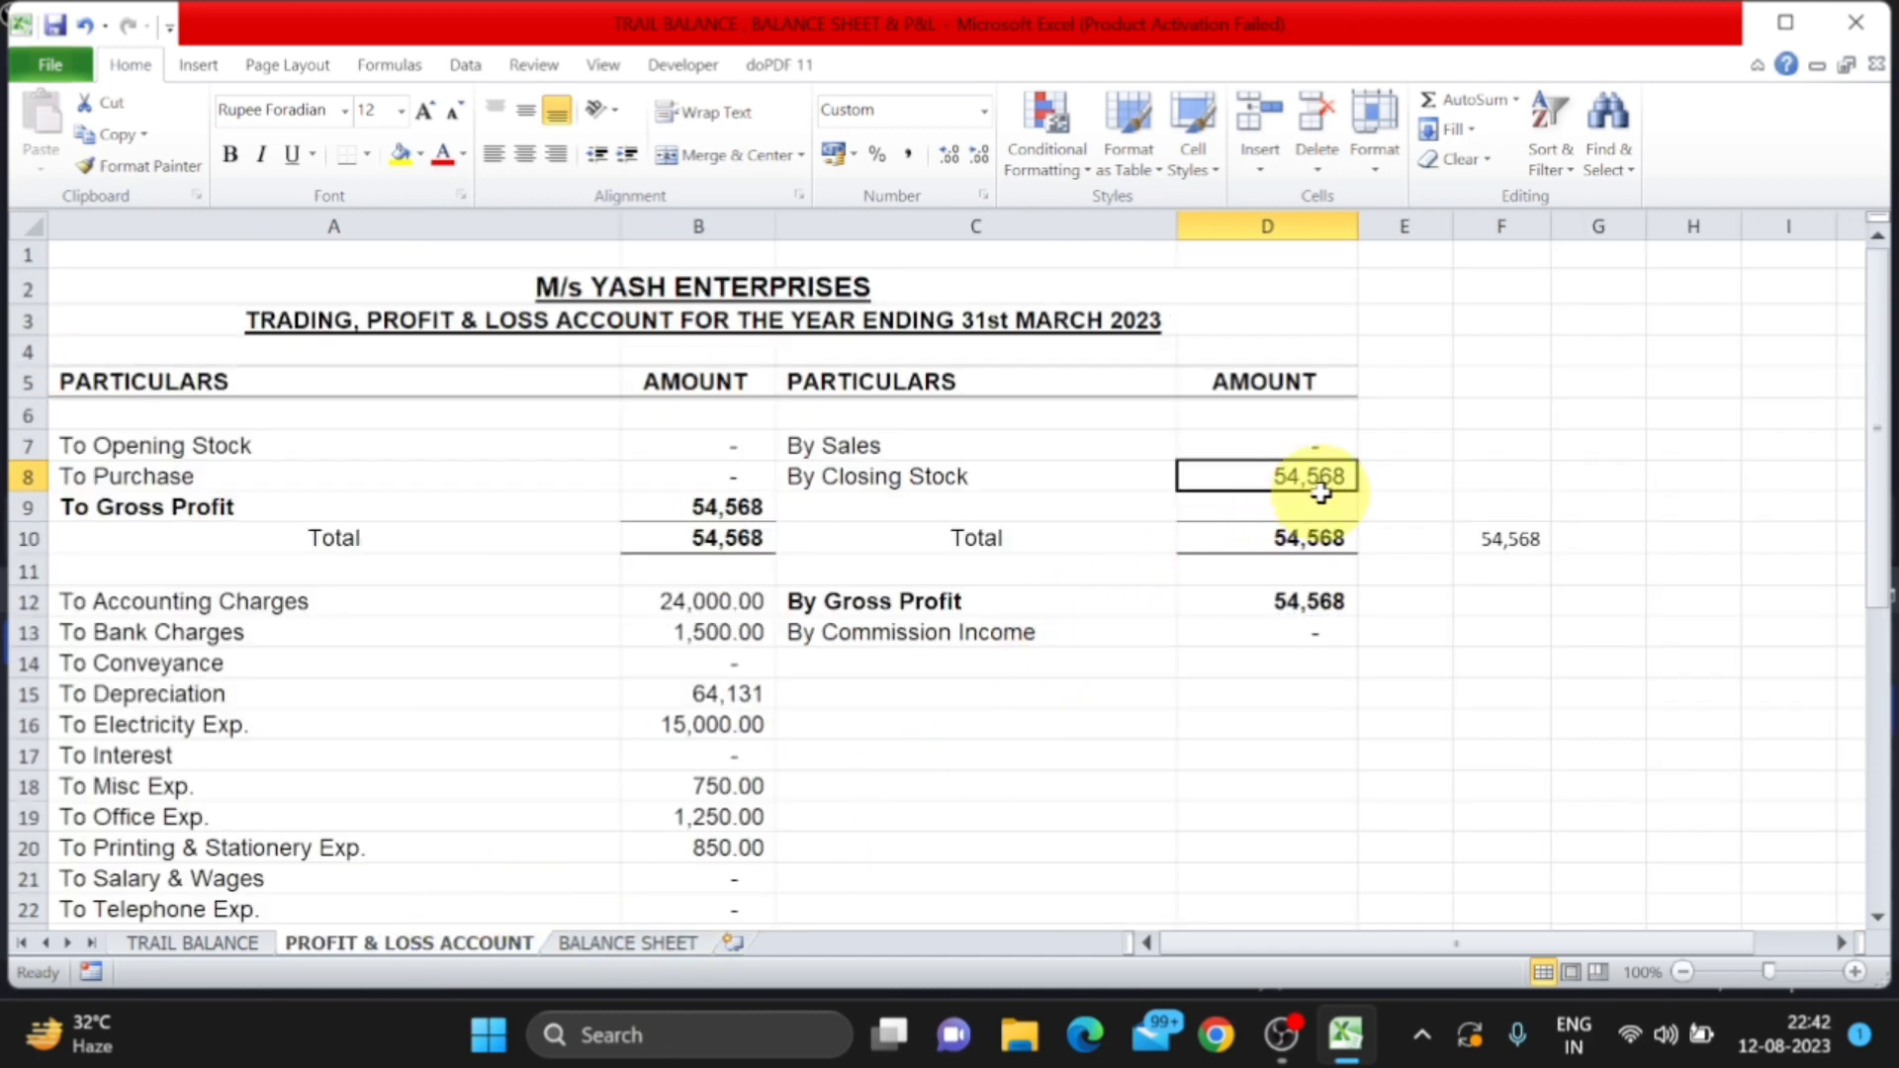
# Enter 850100 as the Capital credit in the trial balance and check the capital account amount in the balance sheet
pyautogui.click(224, 945)
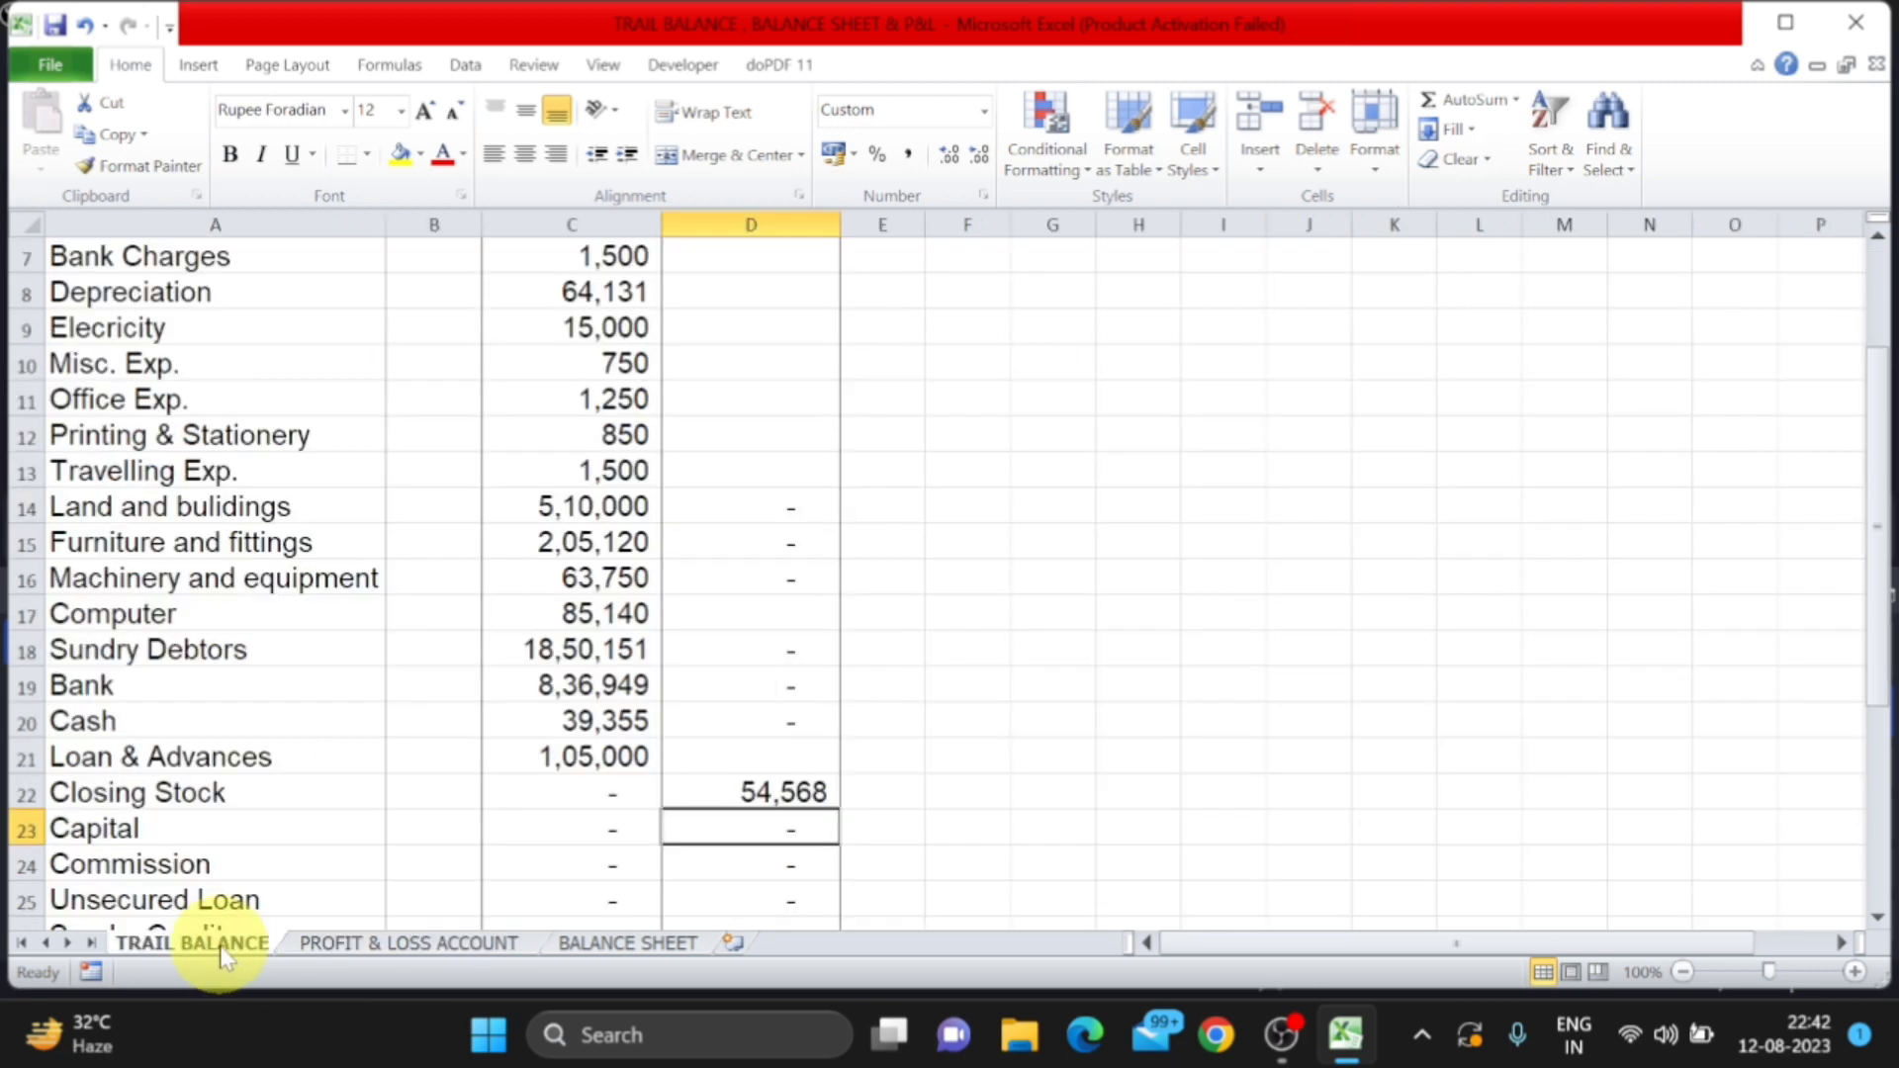
pyautogui.scroll(-3, 782, 734)
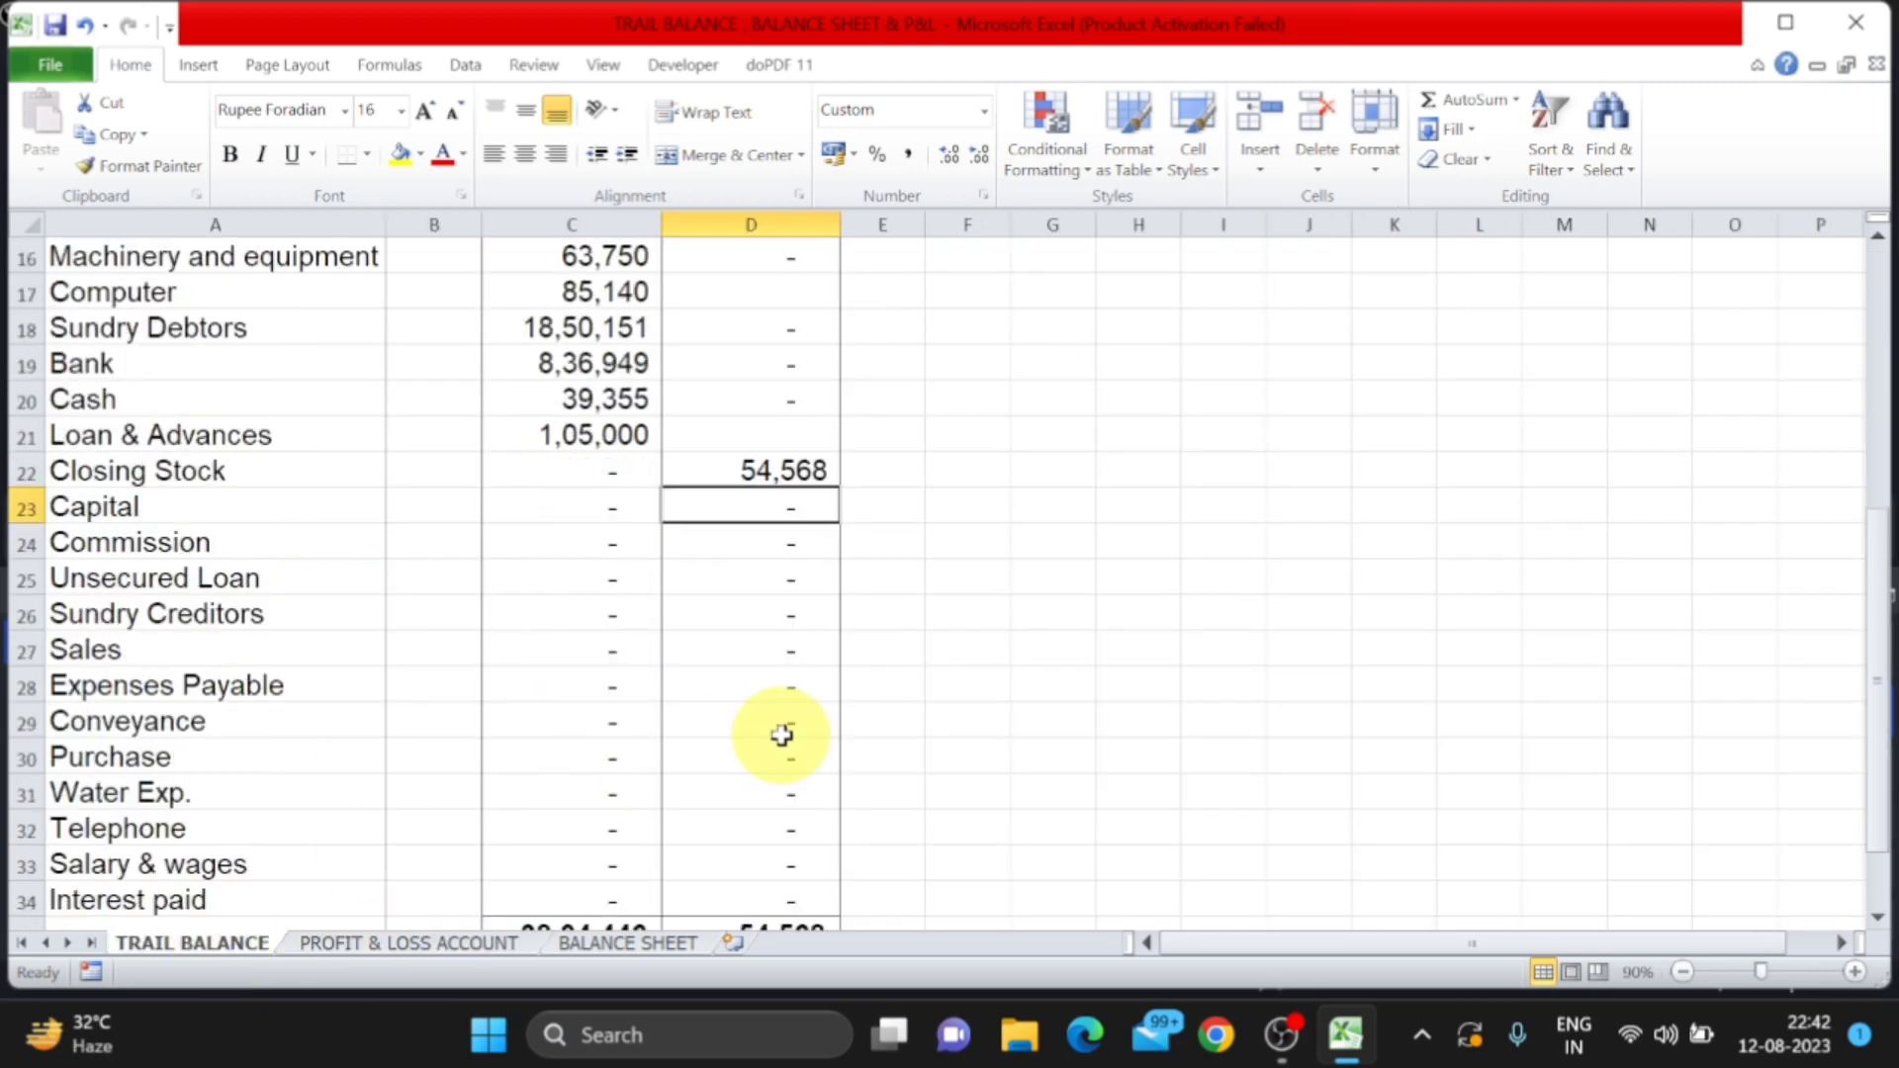
pyautogui.write('850100')
pyautogui.press('Return')
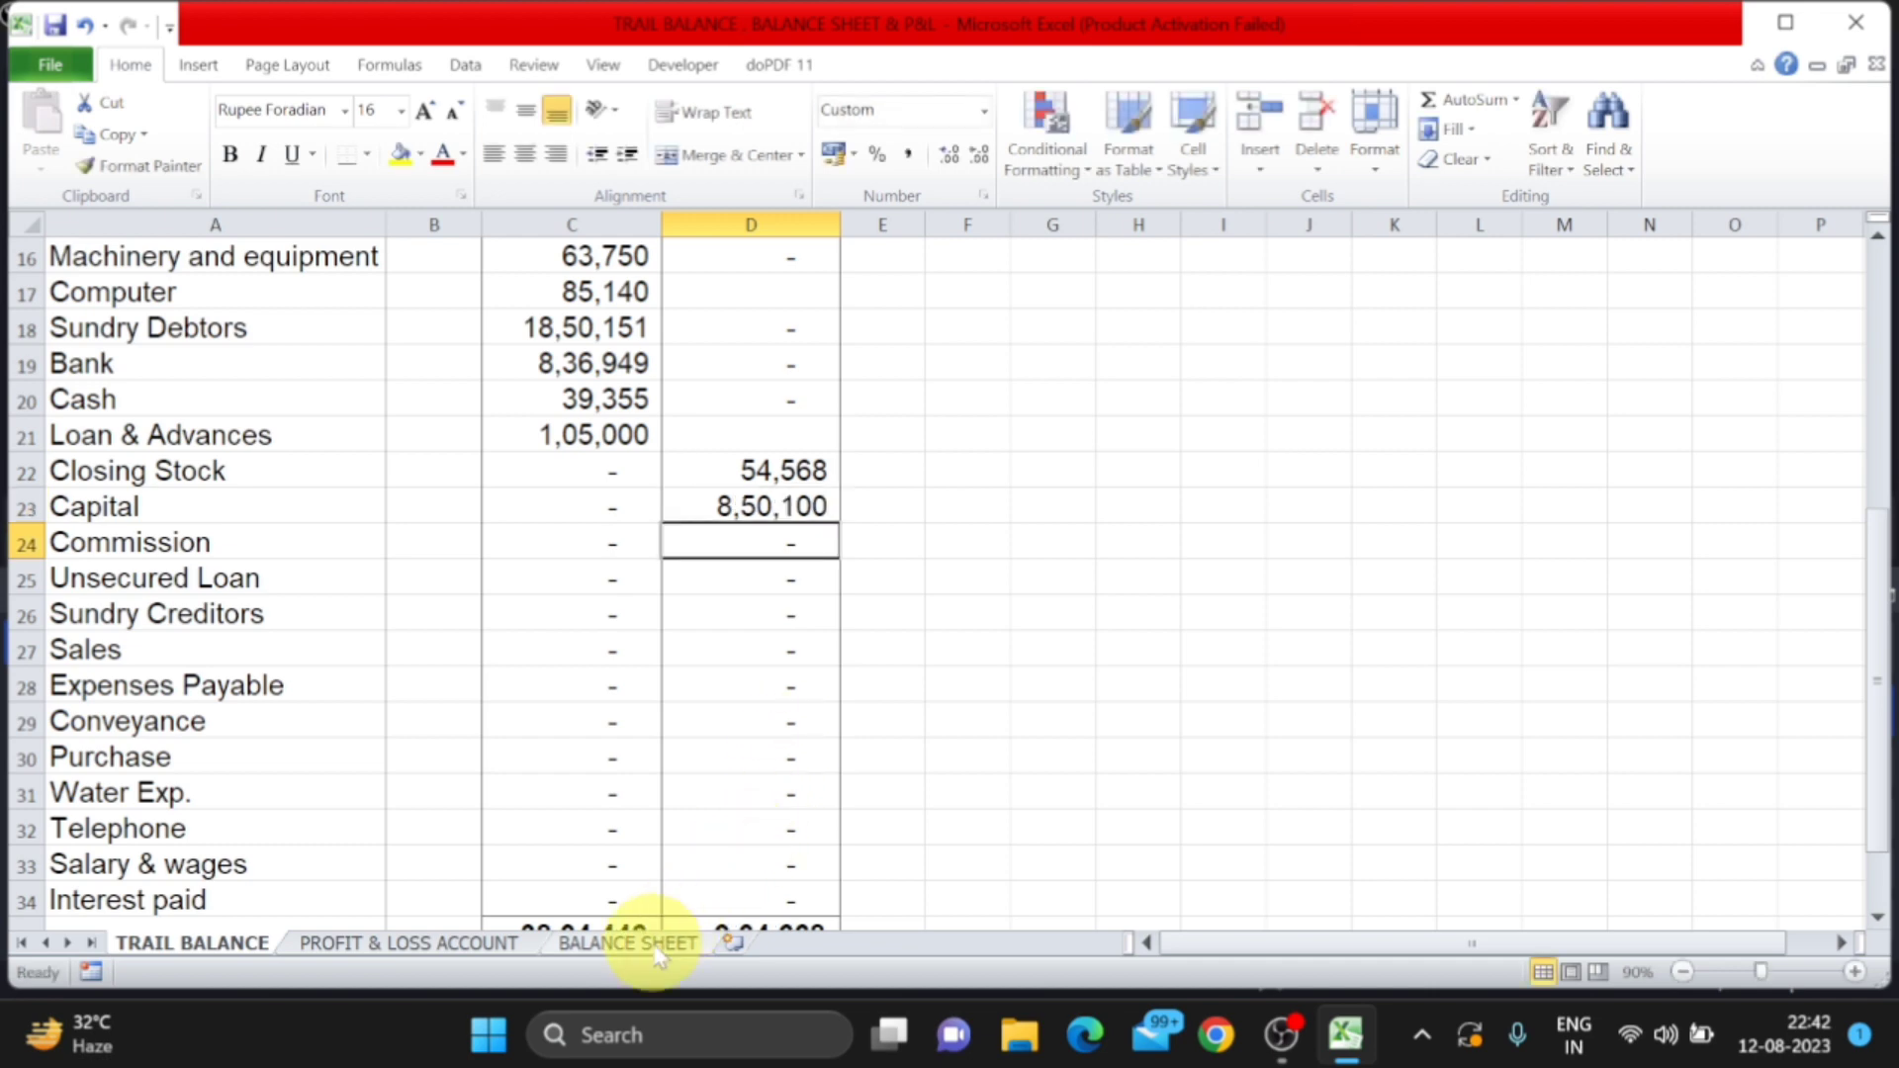
pyautogui.click(622, 940)
pyautogui.scroll(3, 677, 787)
pyautogui.scroll(1, 677, 786)
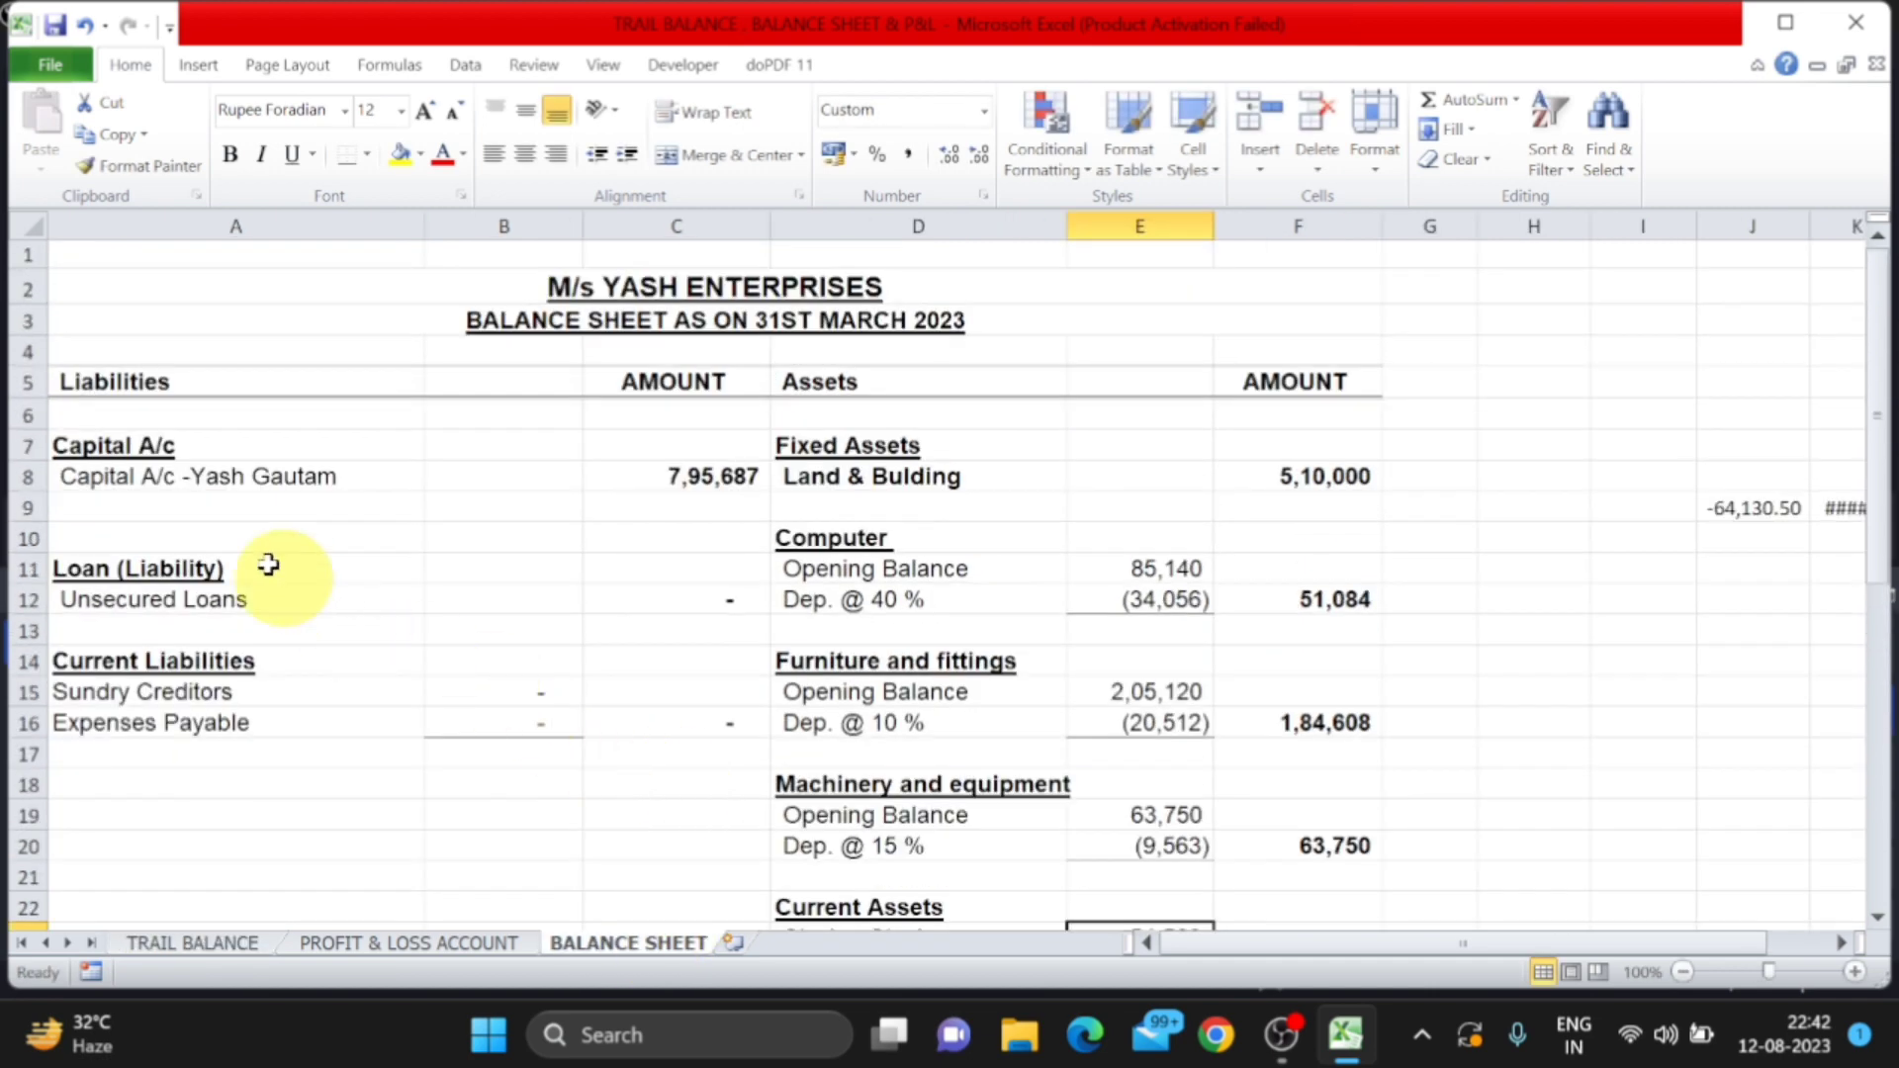
pyautogui.click(213, 479)
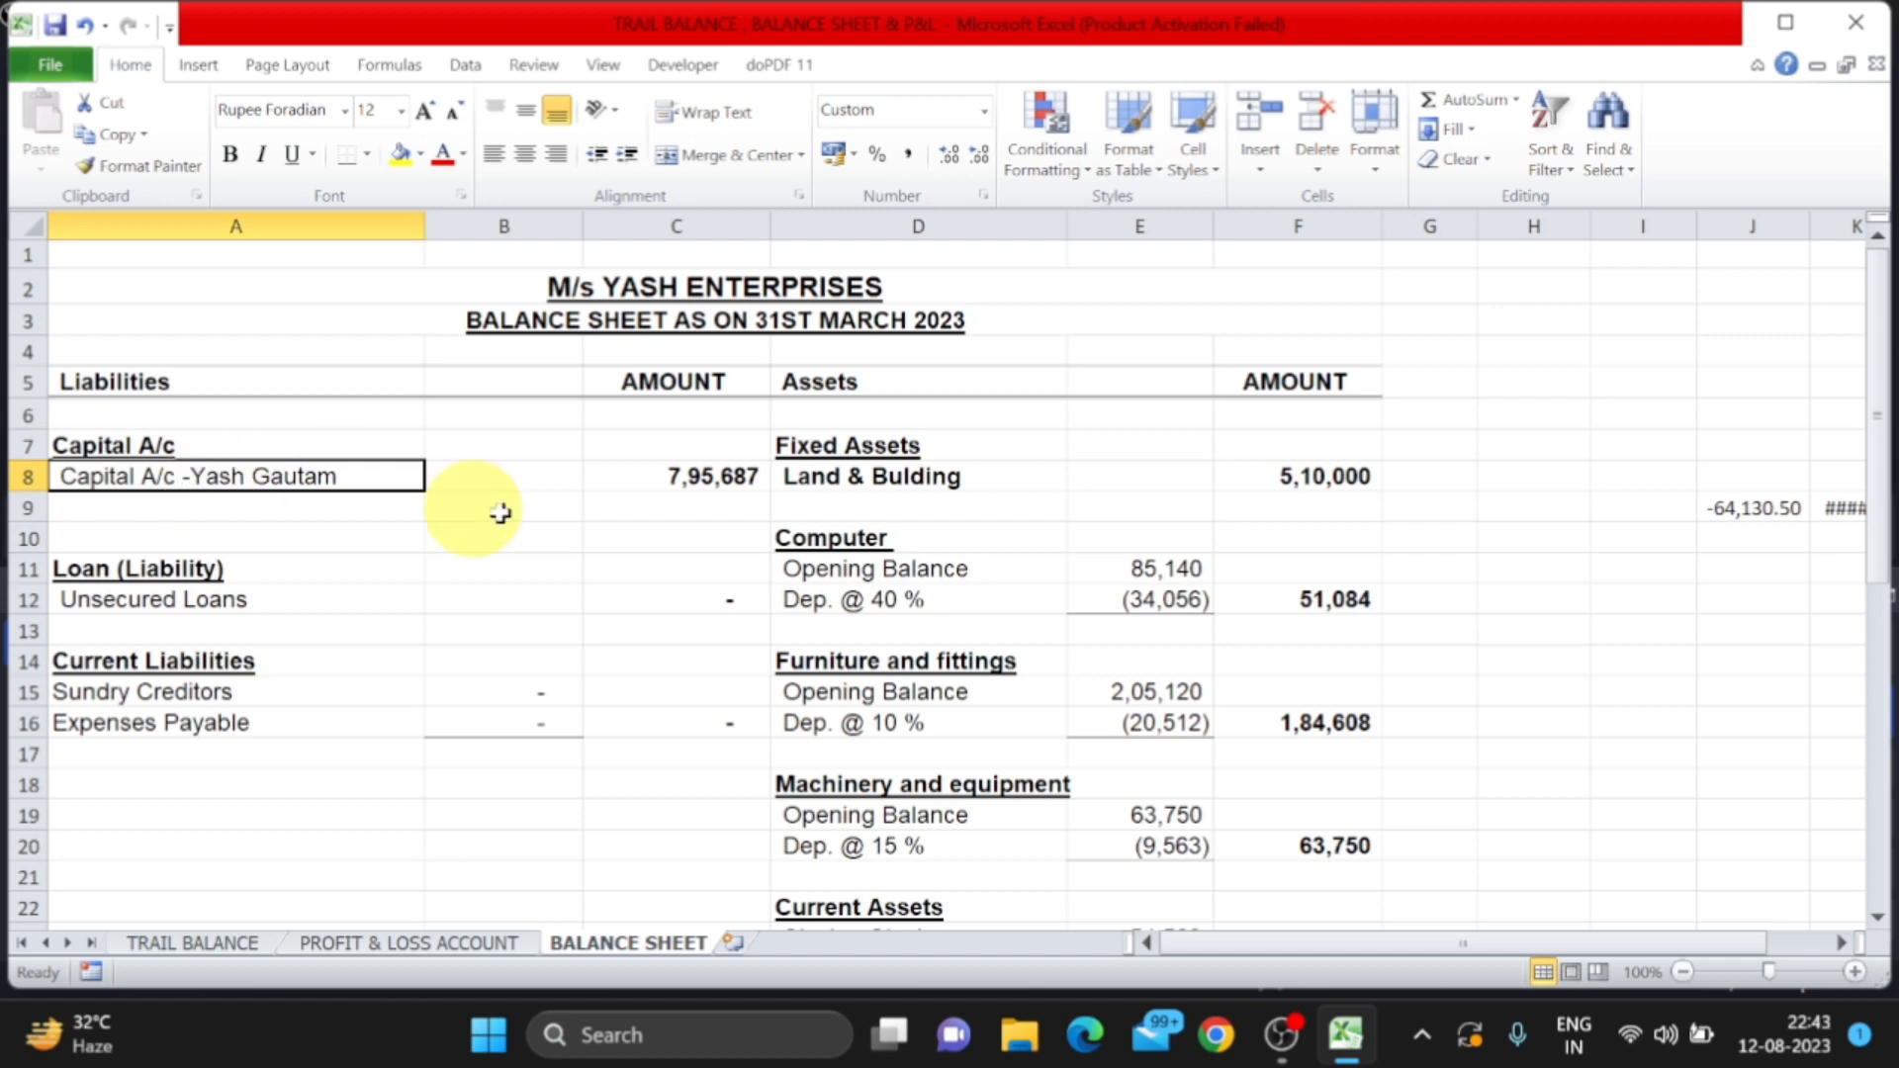
pyautogui.click(680, 476)
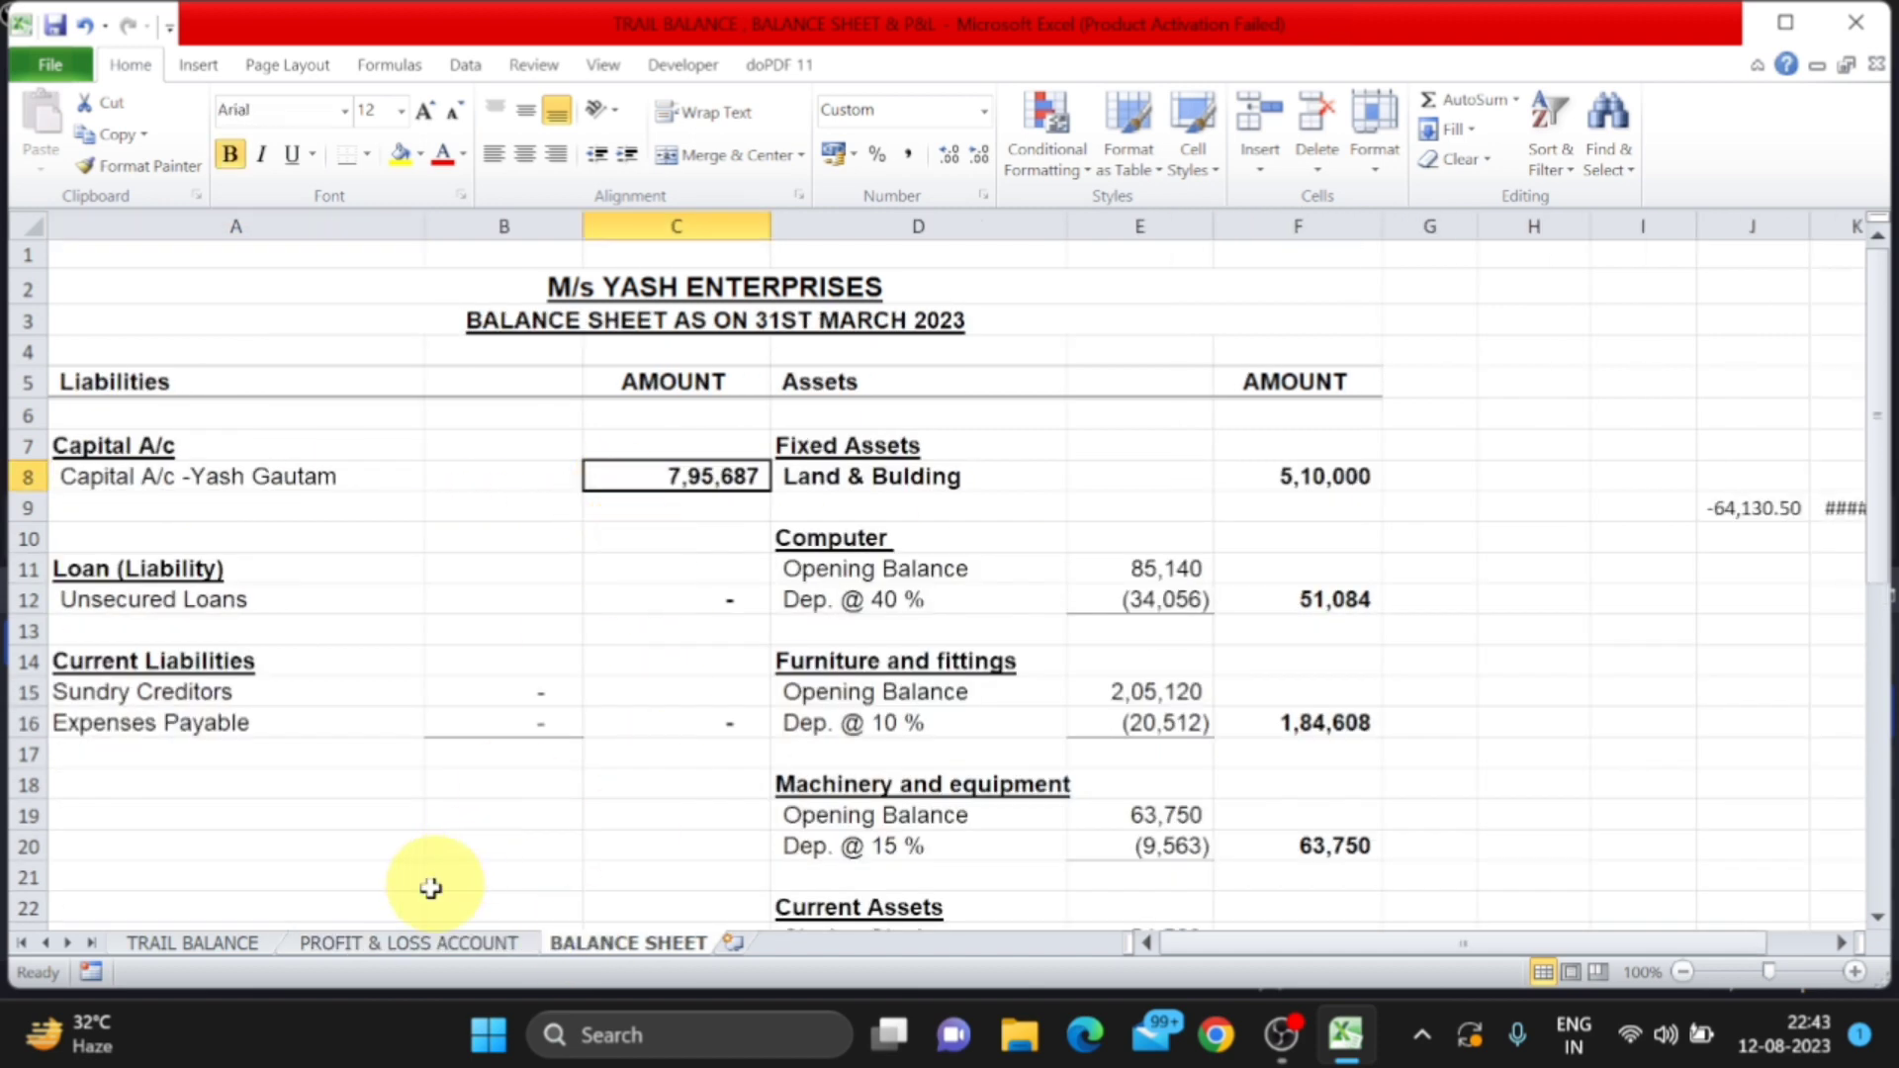
# Examine the net profit in the profit and loss account and the formula behind the balance sheet's capital account amount
pyautogui.click(337, 945)
pyautogui.scroll(-2, 606, 809)
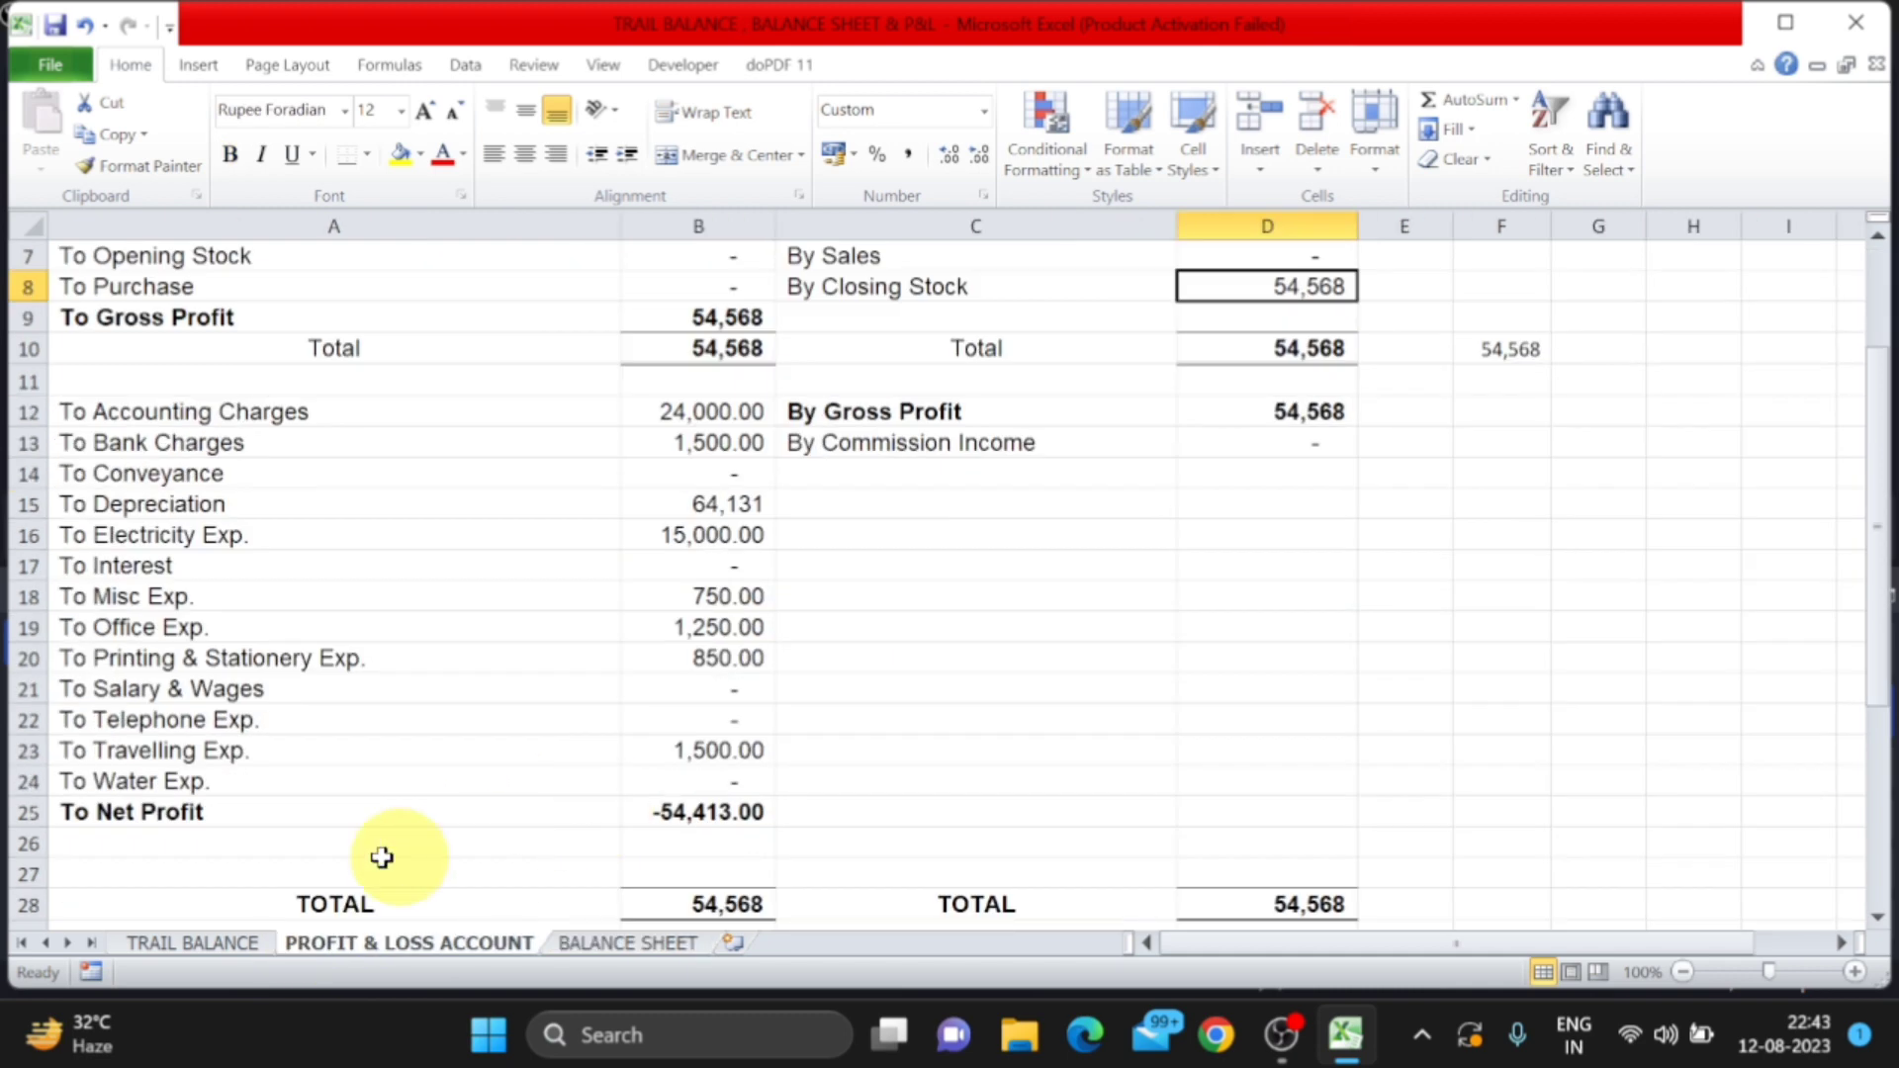
pyautogui.click(228, 813)
pyautogui.click(697, 806)
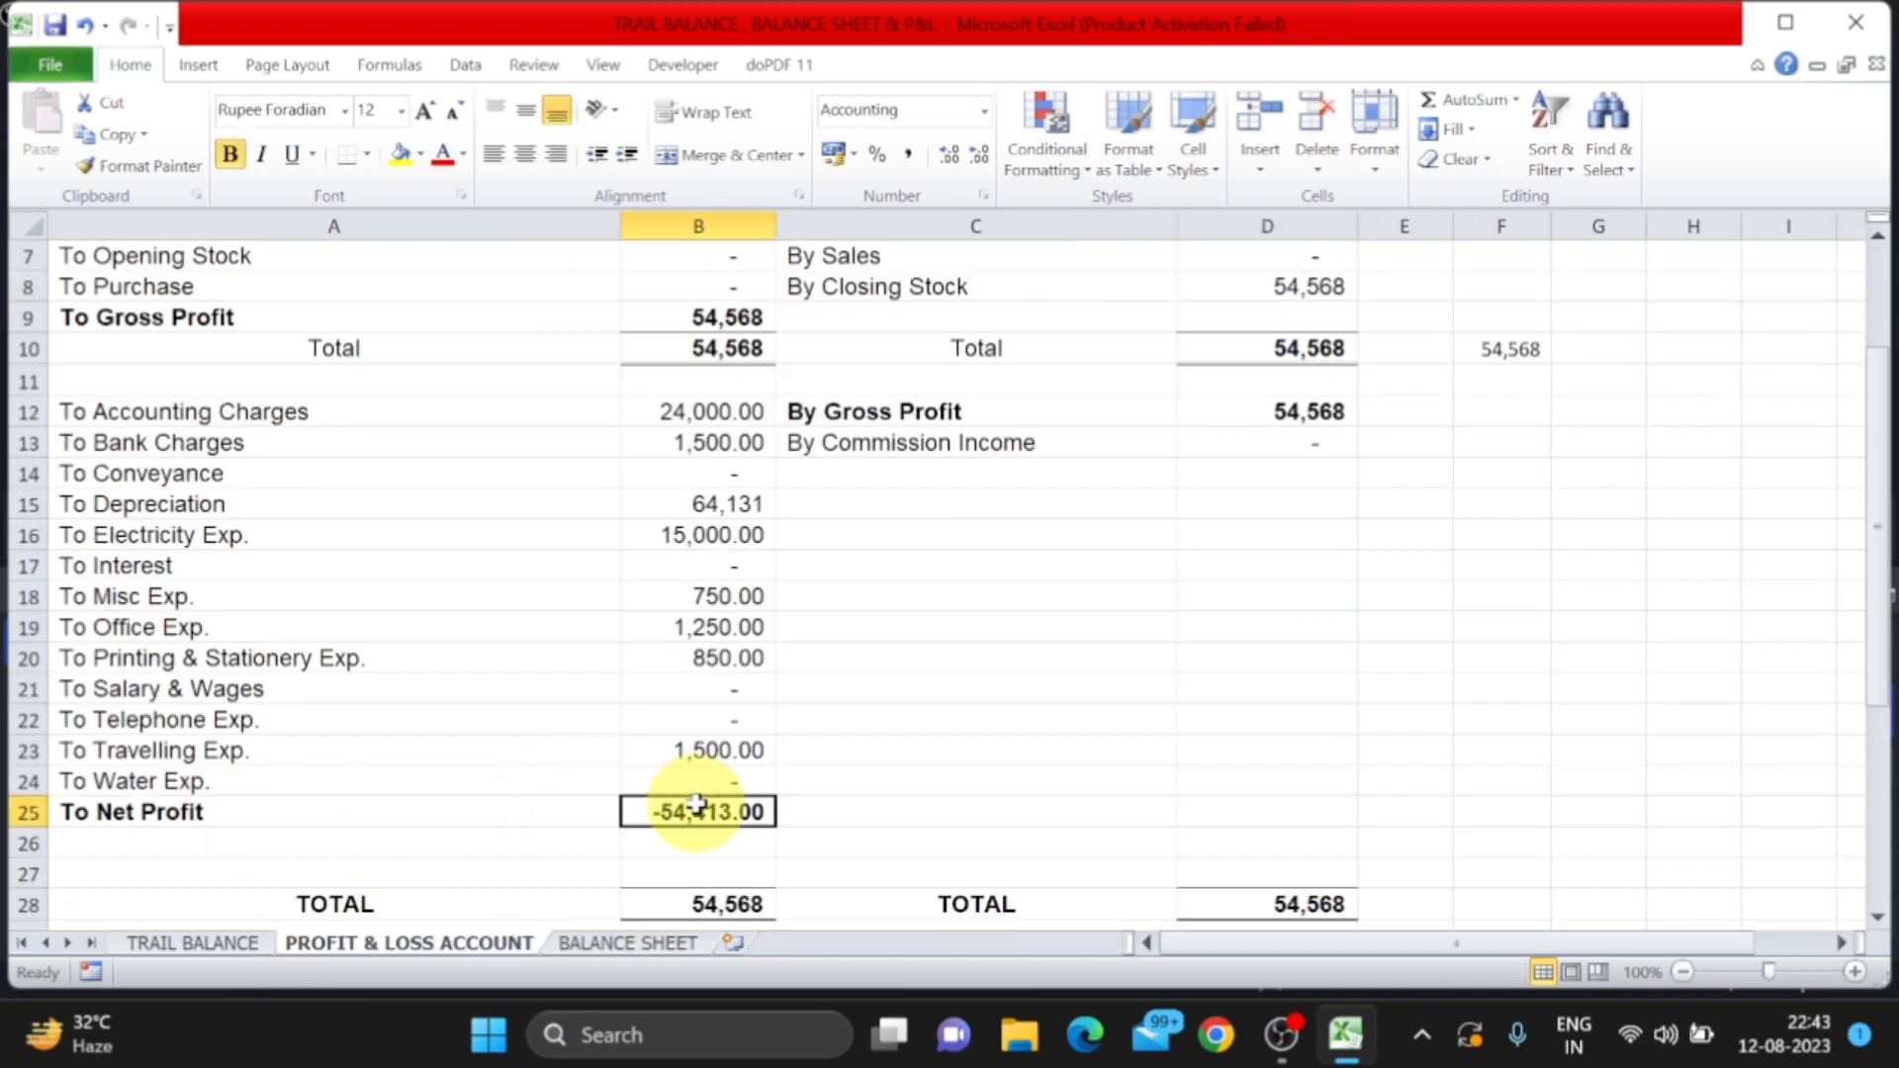
pyautogui.click(653, 943)
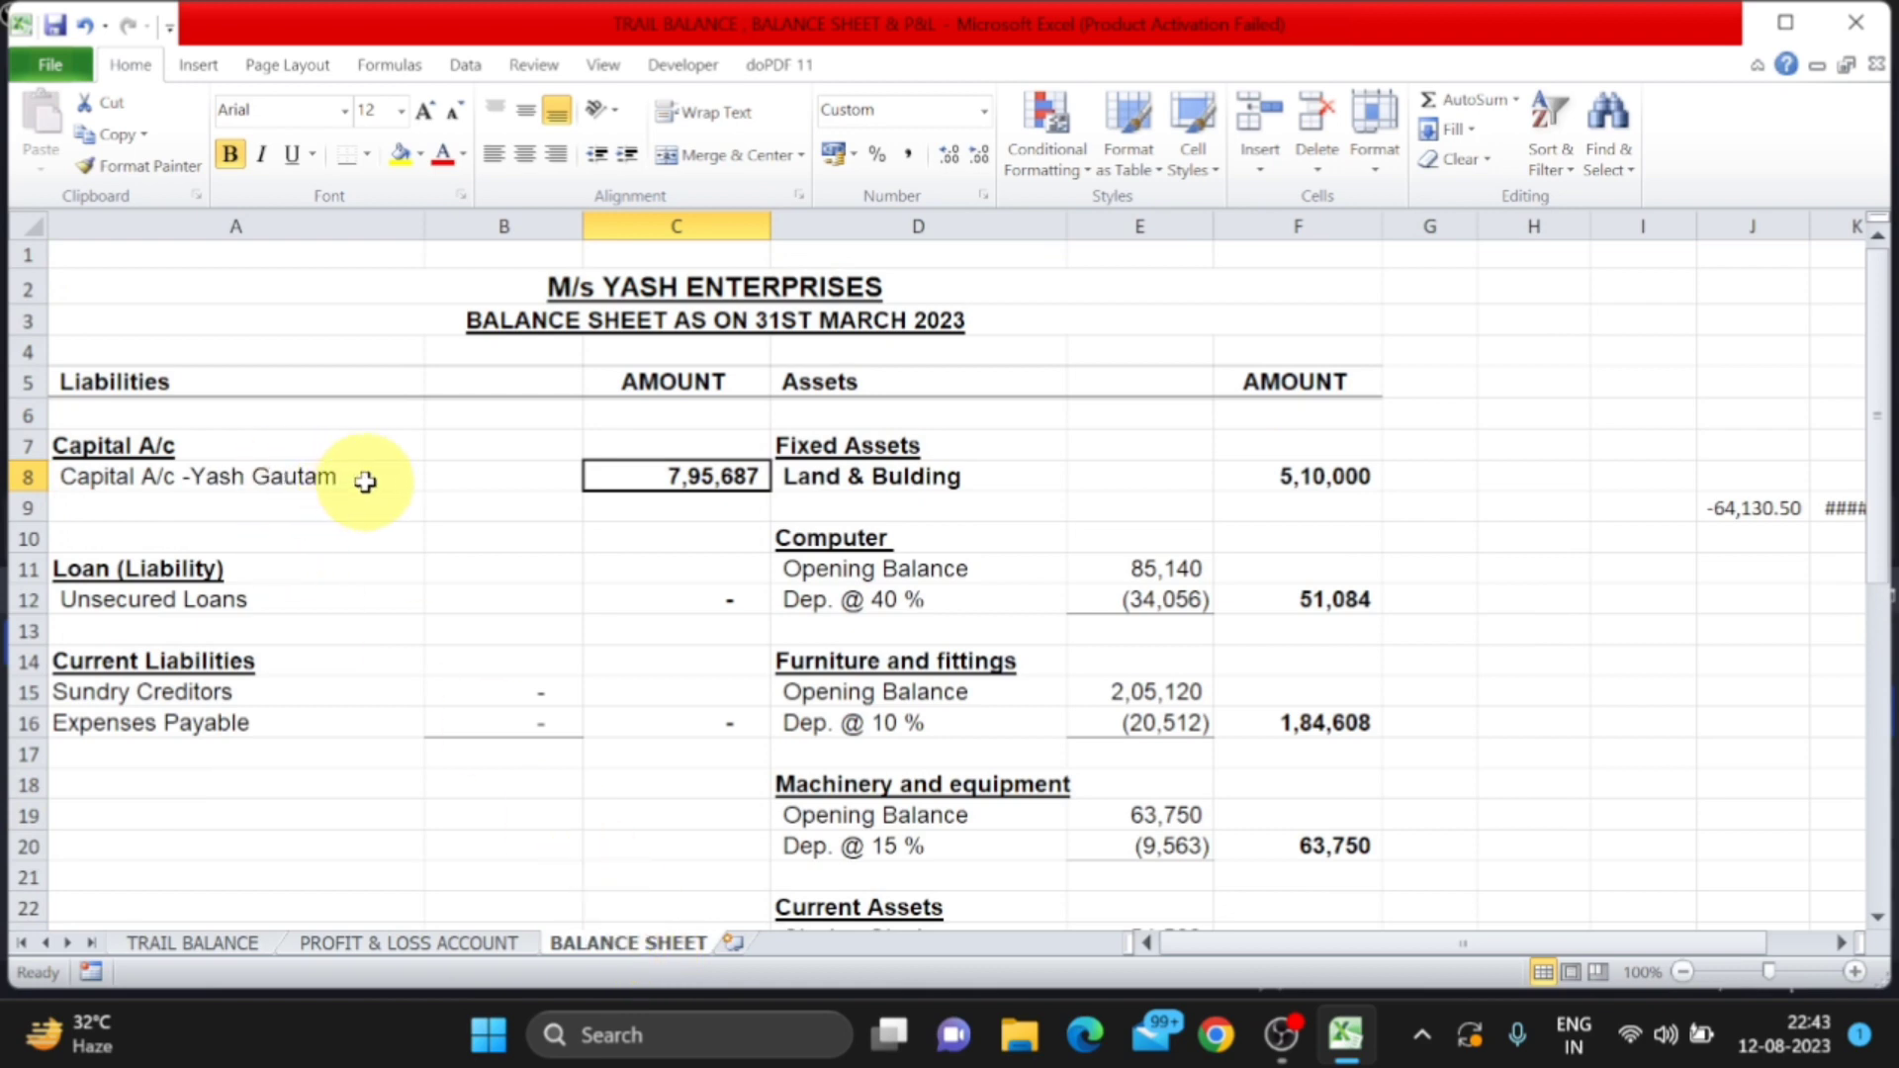
pyautogui.doubleClick(685, 489)
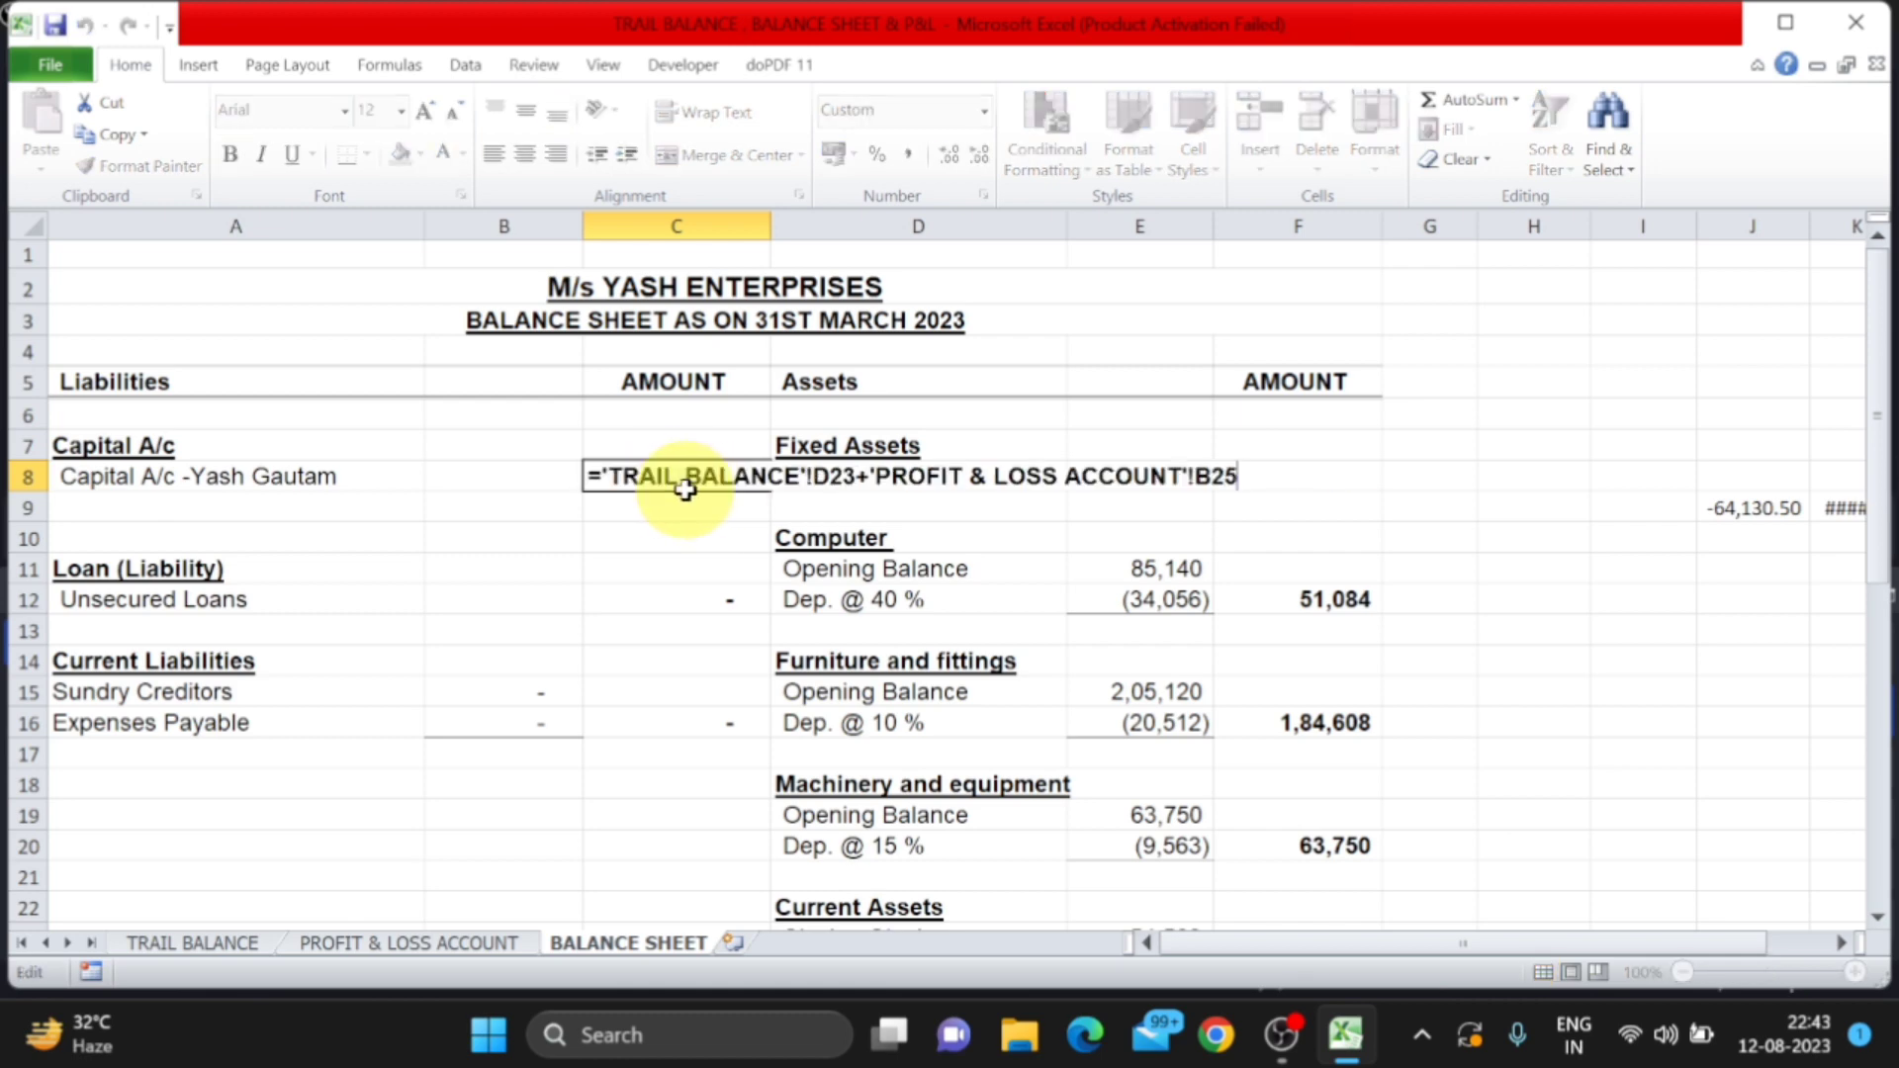
pyautogui.press('Return')
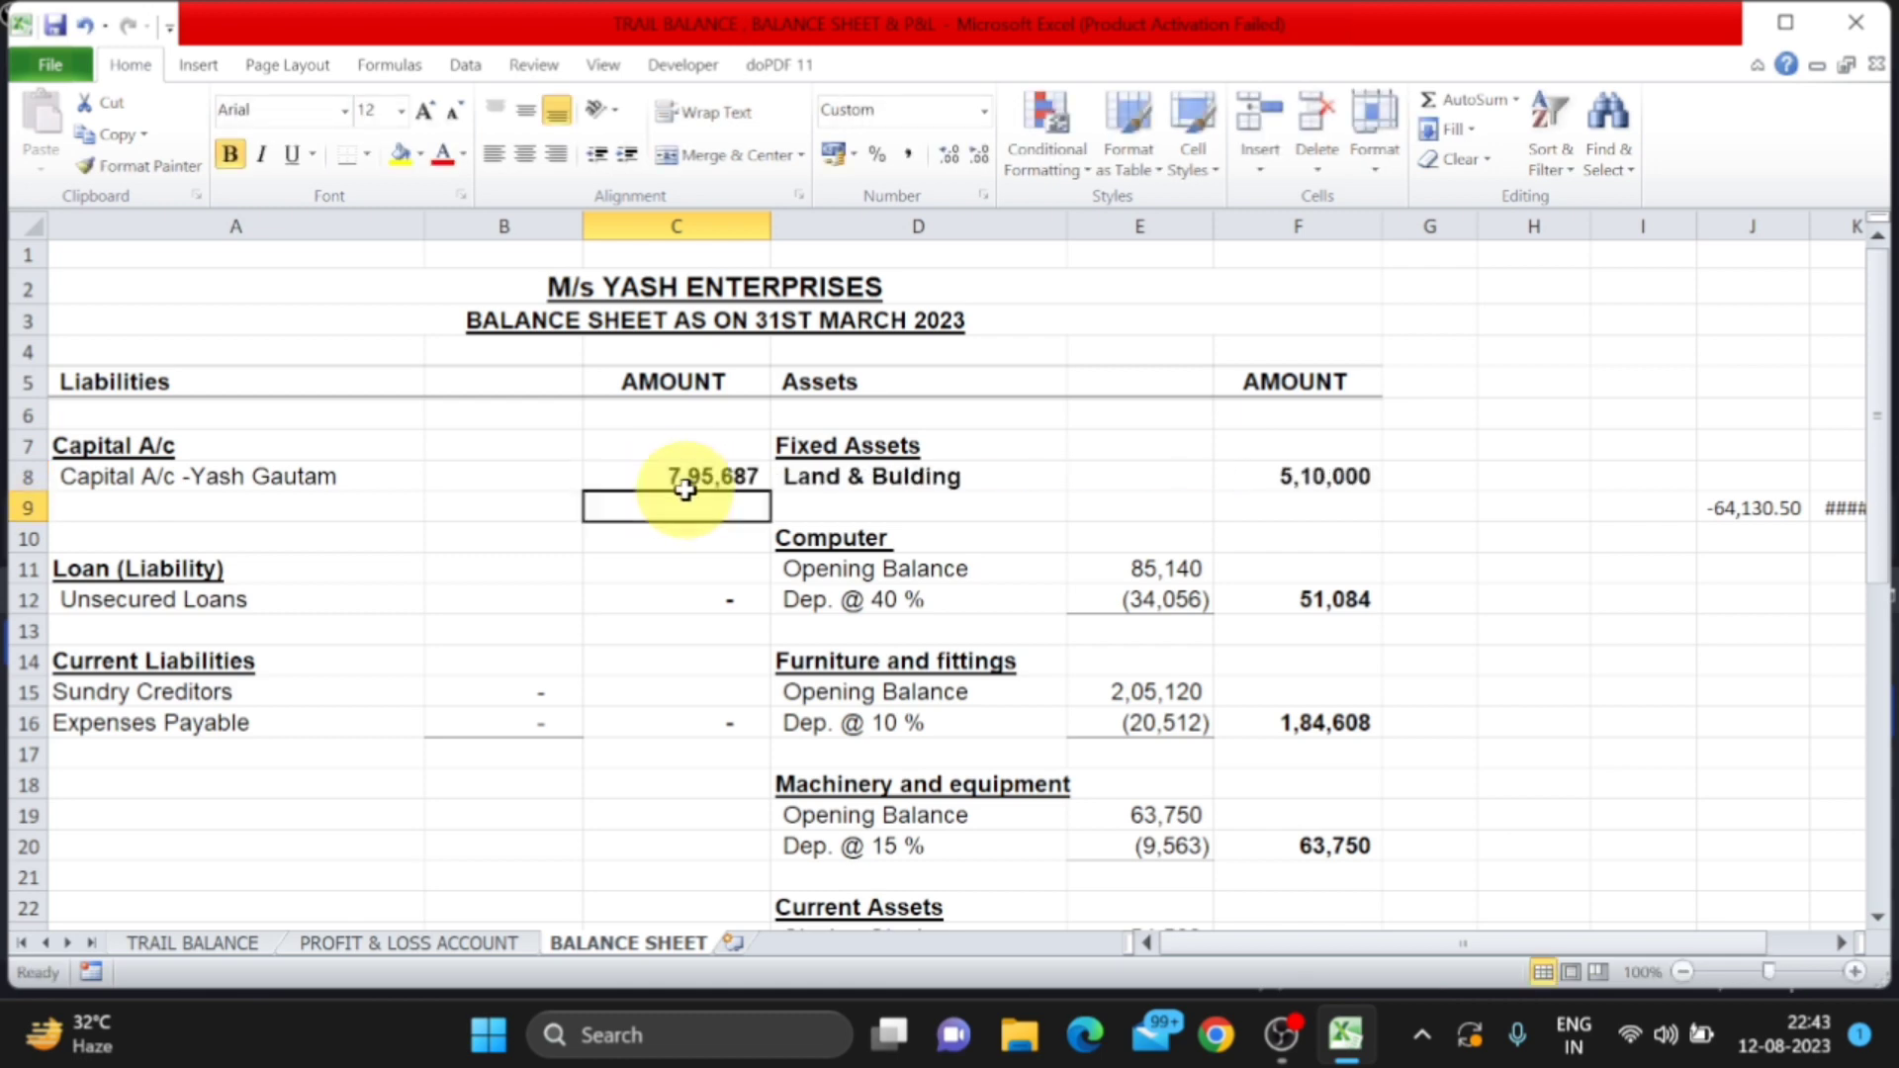
# Enter 300000 as the Commission credit in the trial balance
pyautogui.hotkey('ctrl', 'pageup')
pyautogui.hotkey('ctrl', 'pageup')
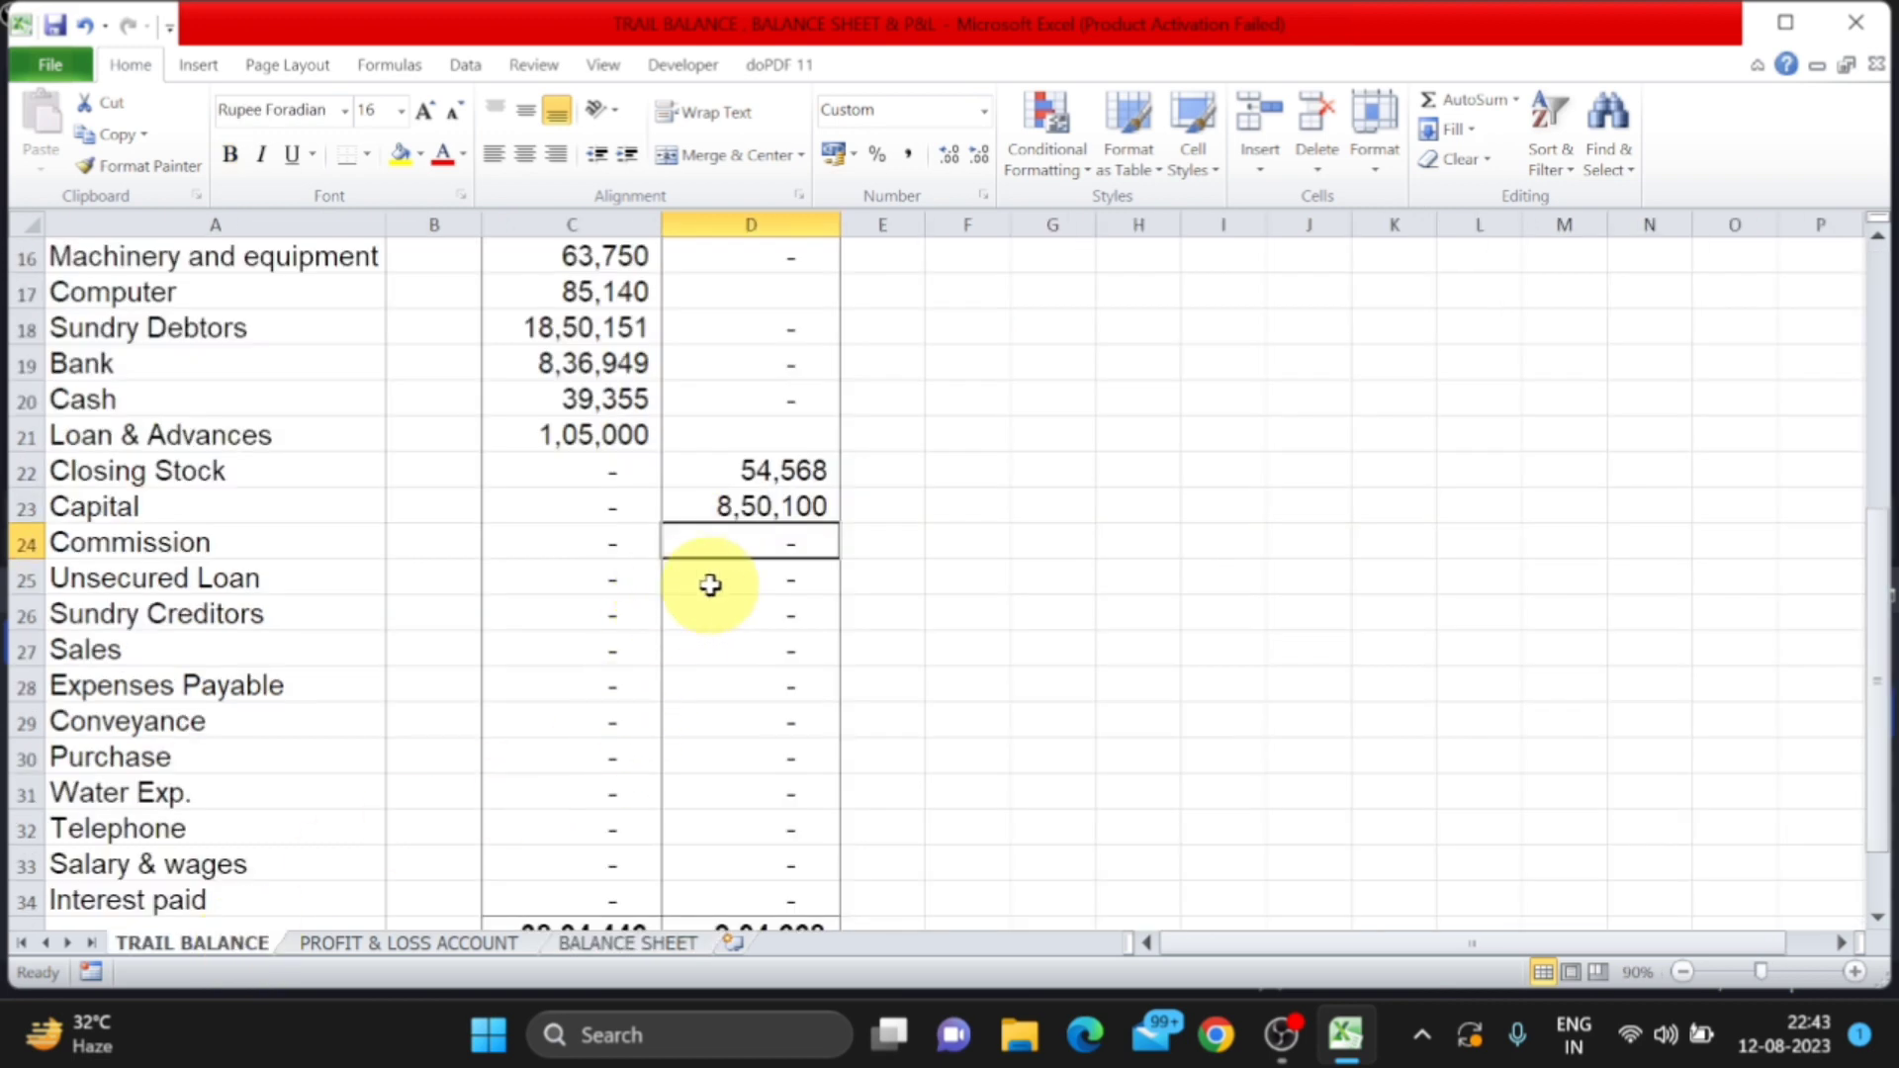
pyautogui.write('300000')
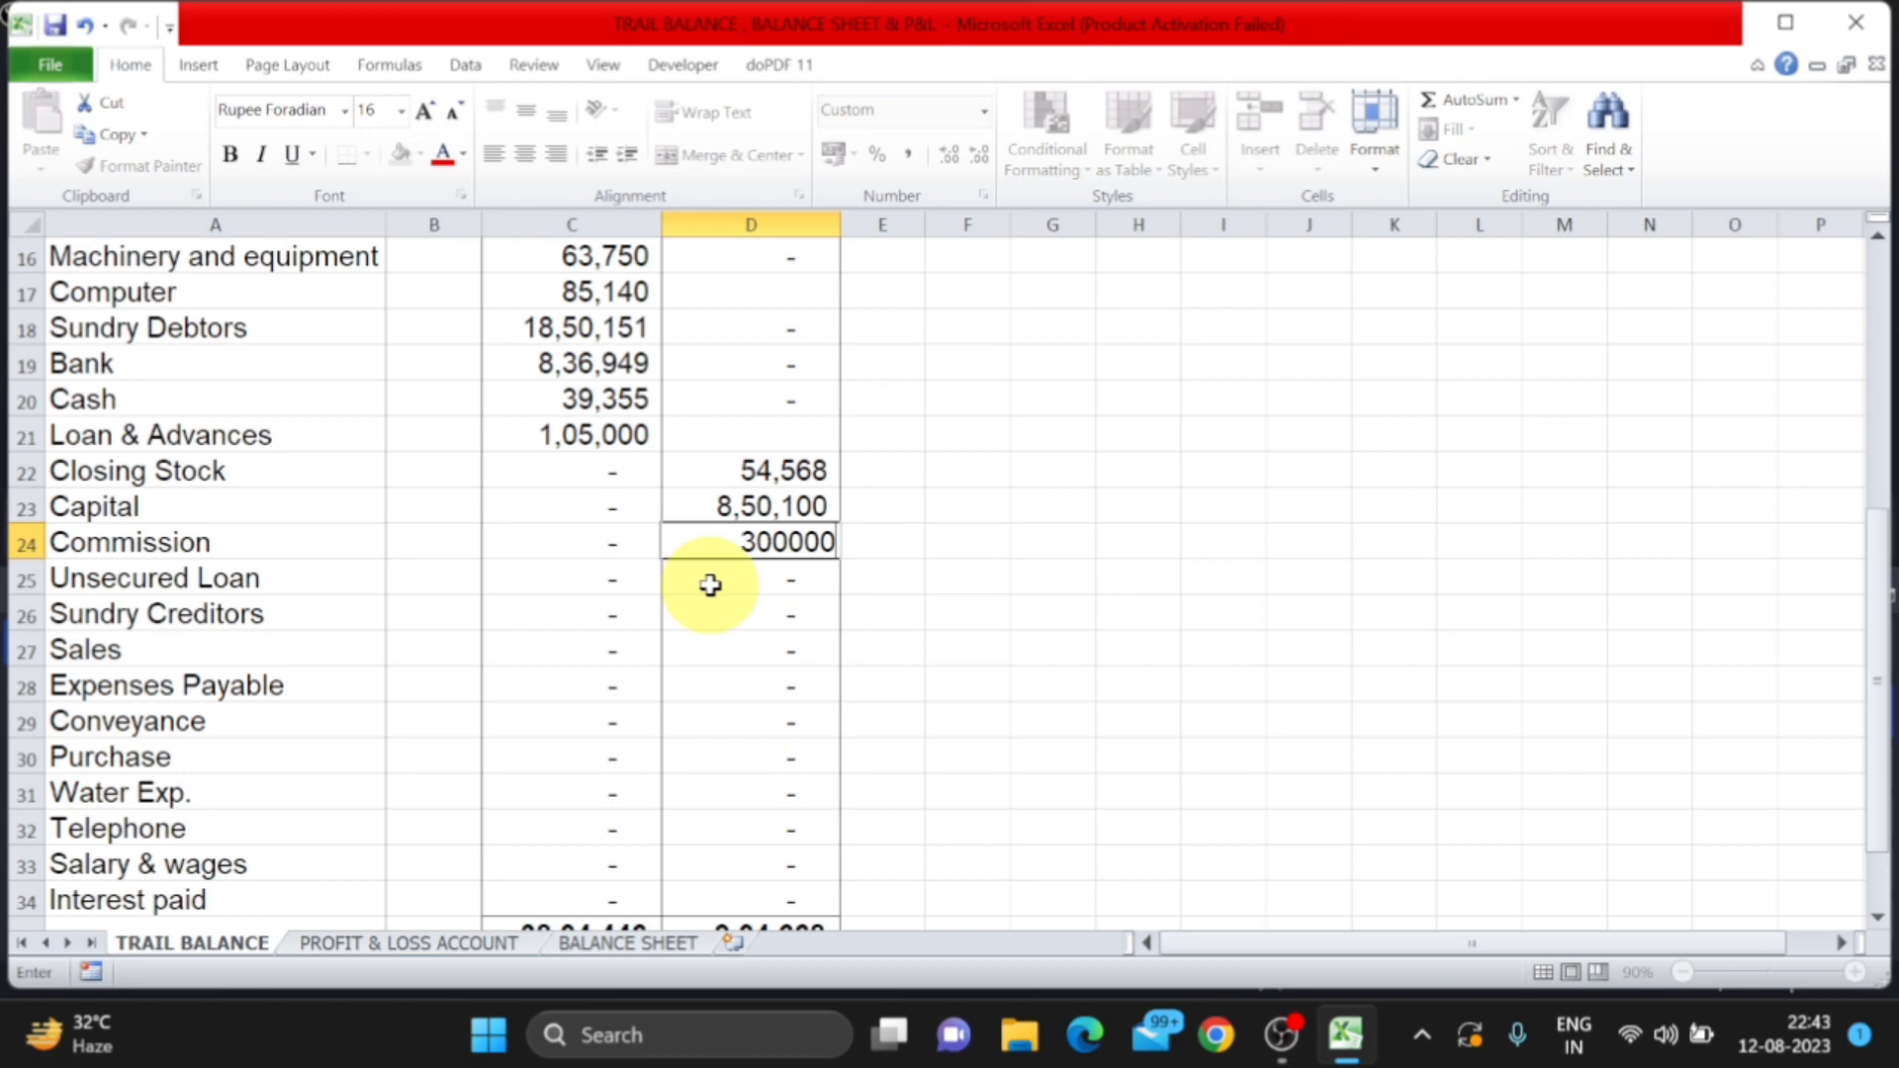
pyautogui.press('Return')
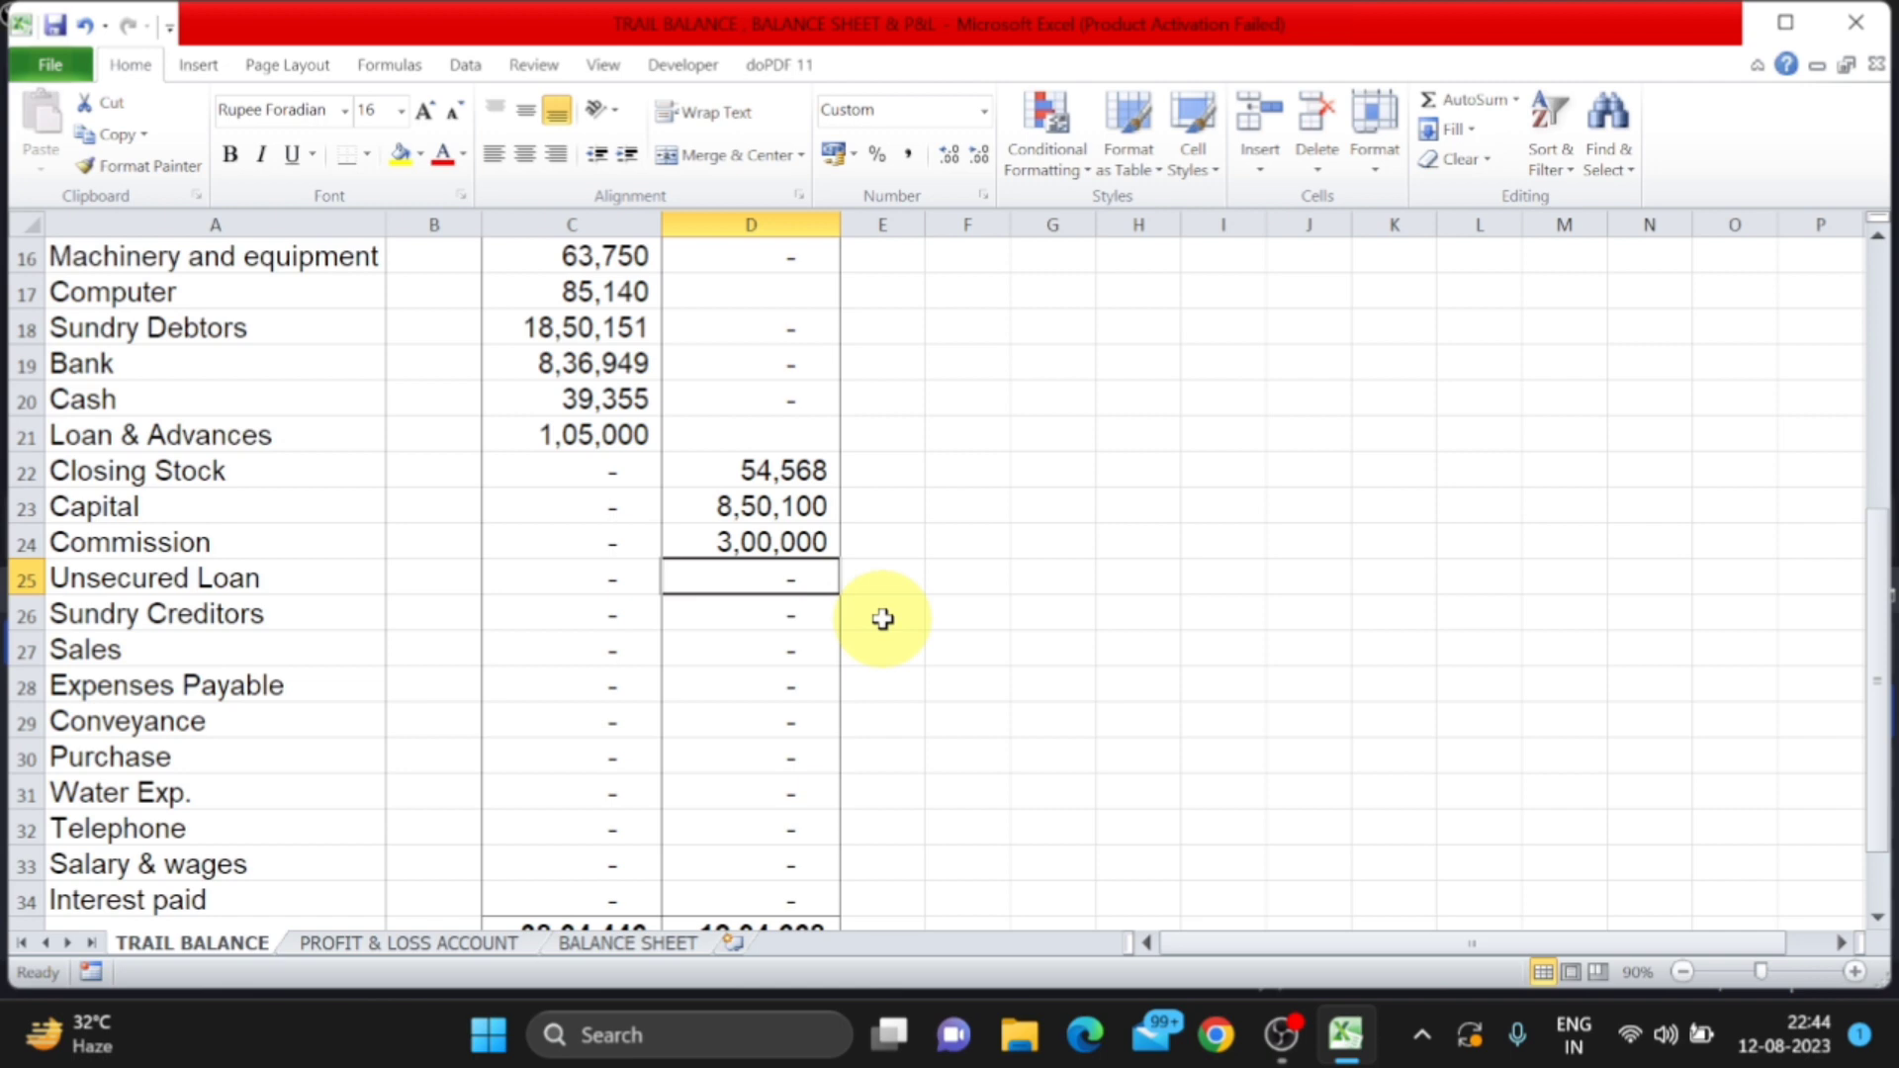
# Enter credits of 584186 for Unsecured Loan and 2020680 for Sundry Creditors in the trial balance
pyautogui.write('584186')
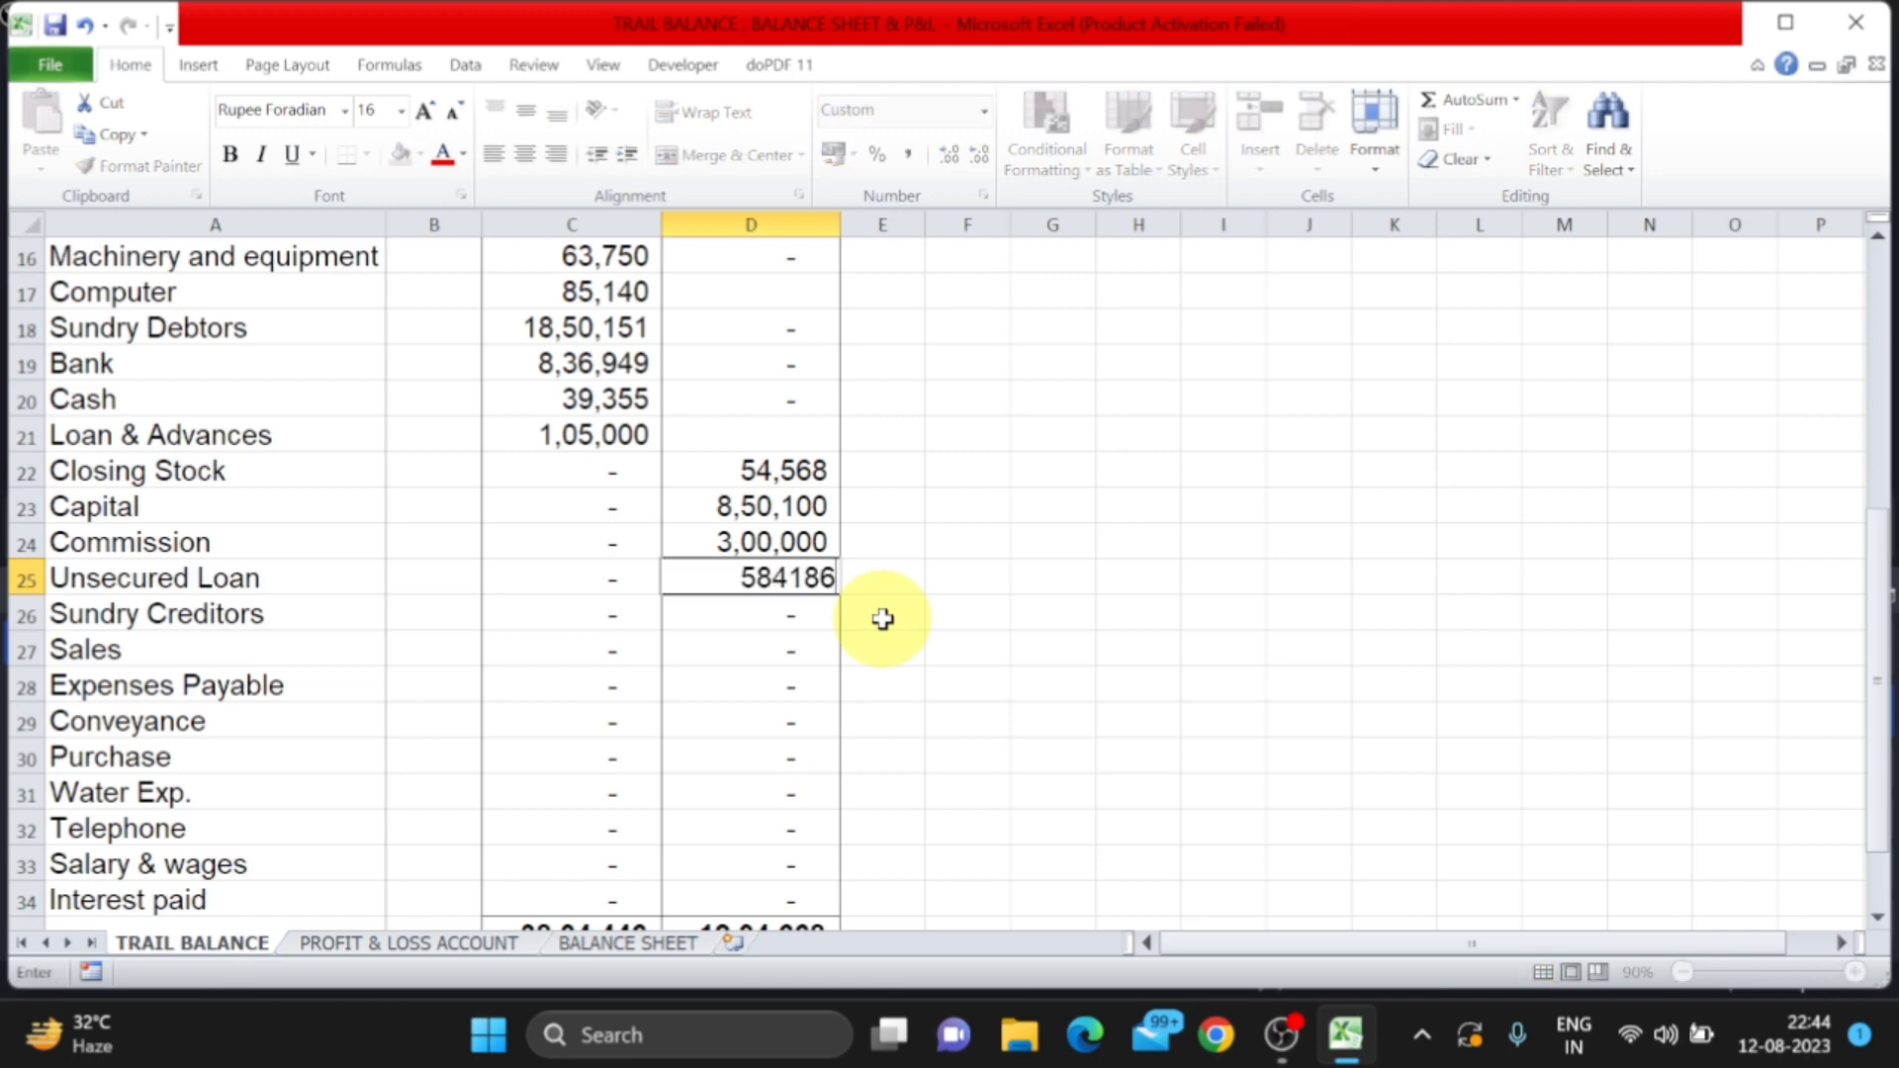
pyautogui.press('Return')
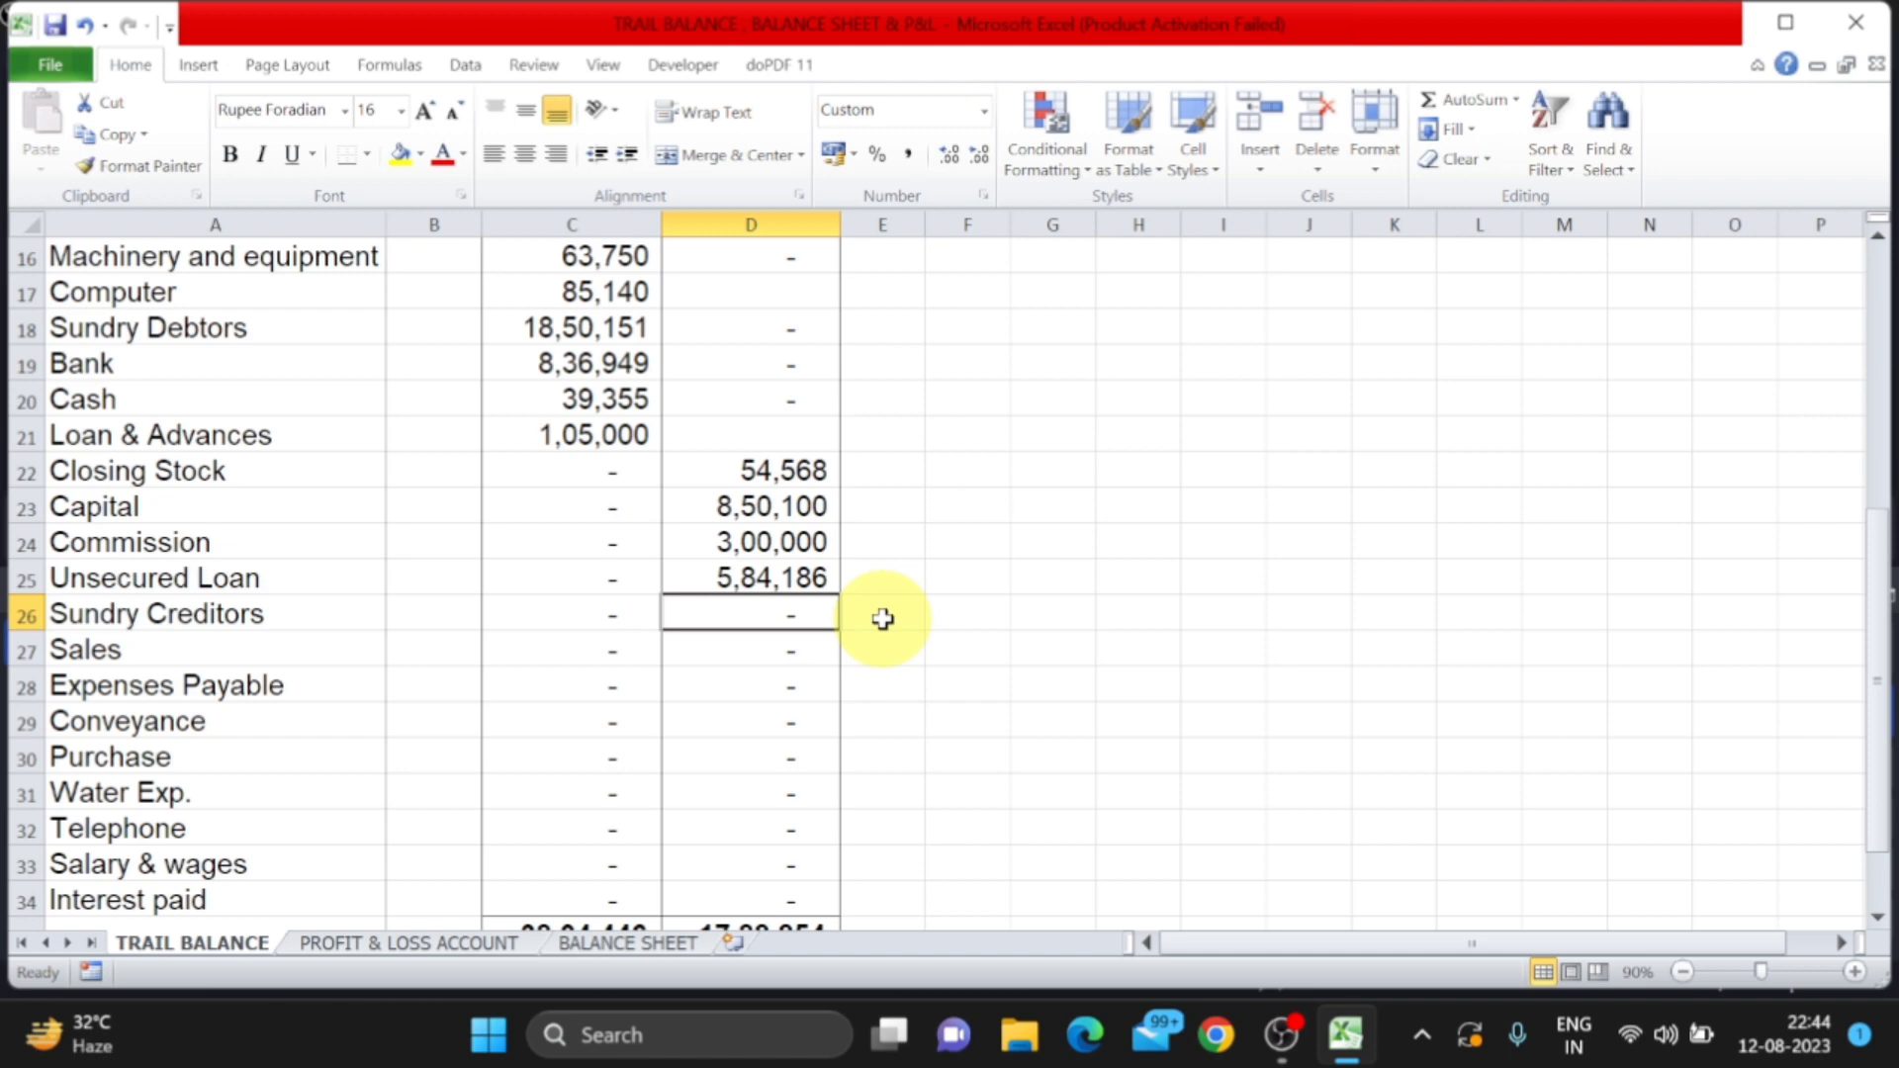
pyautogui.write('2020680')
pyautogui.press('Return')
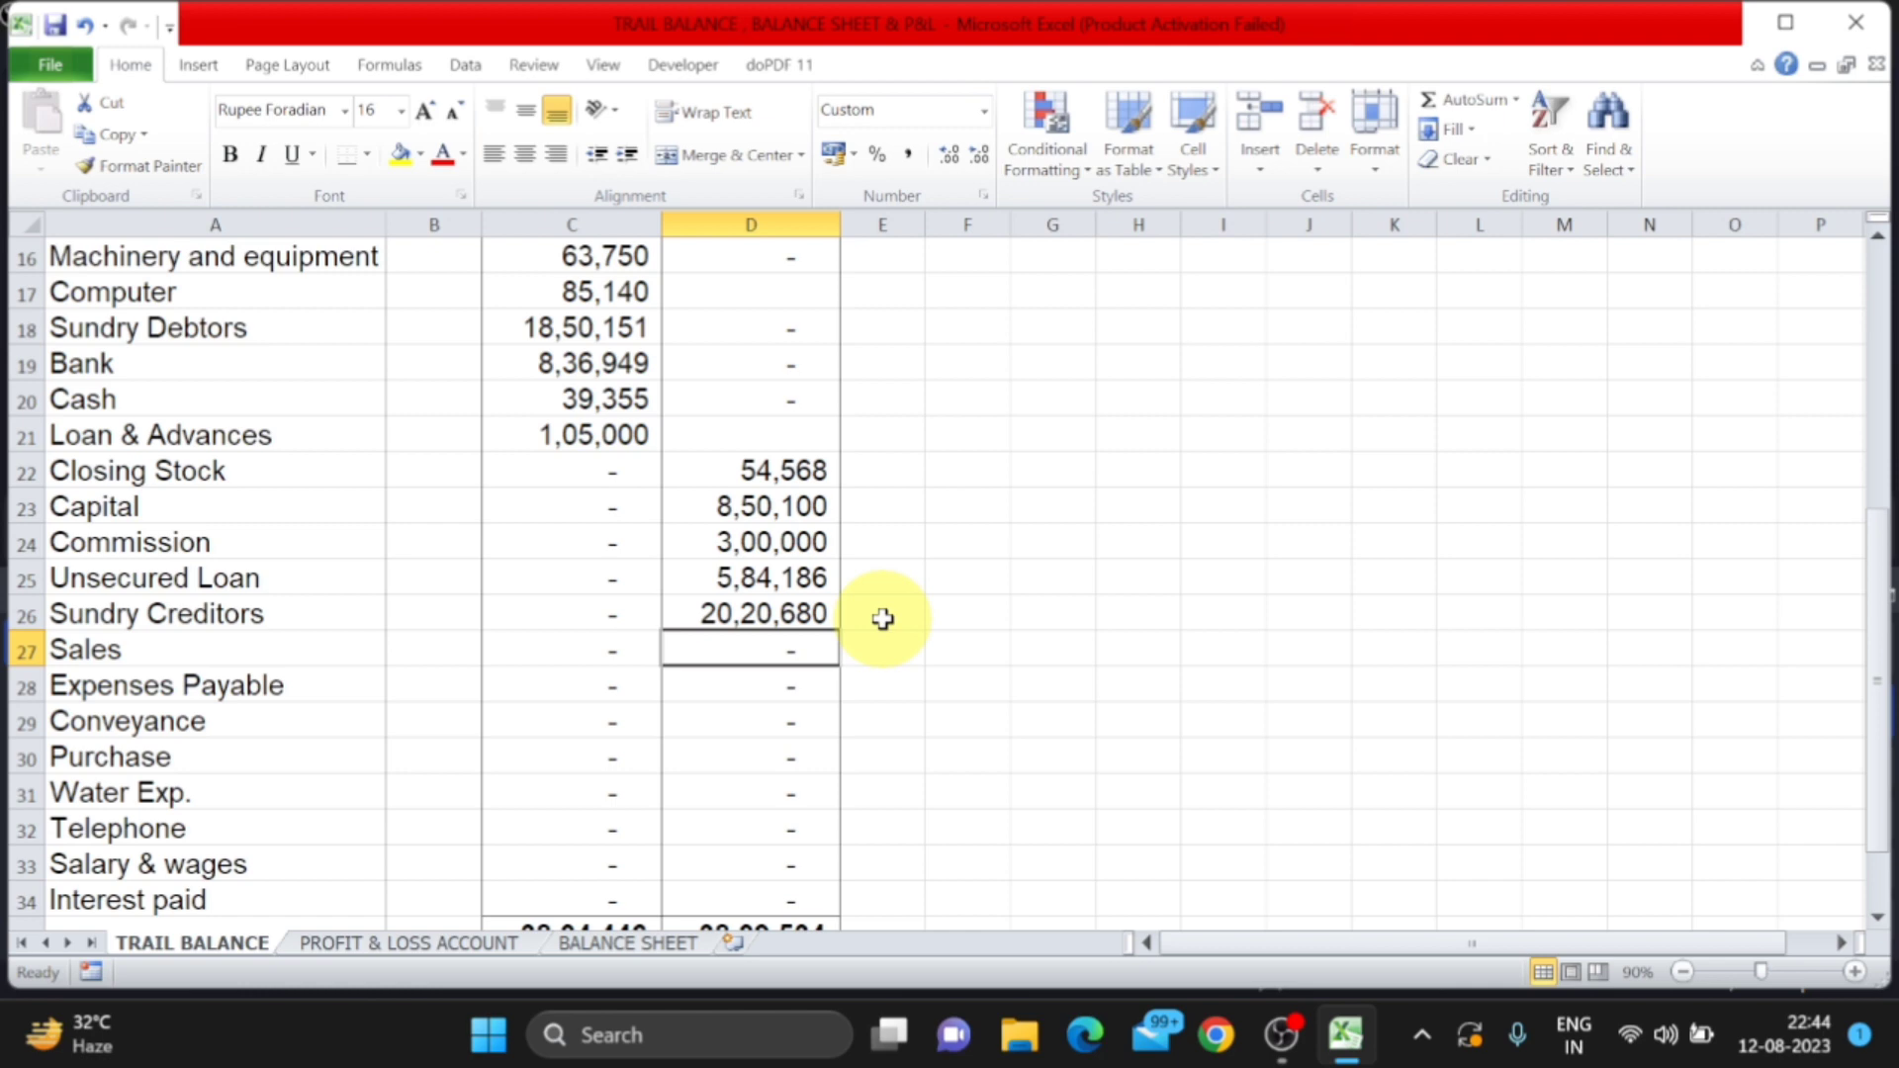
# Enter credits of 2480019 for Sales and 81477 for Expenses Payable in the trial balance
pyautogui.write('24,80,019')
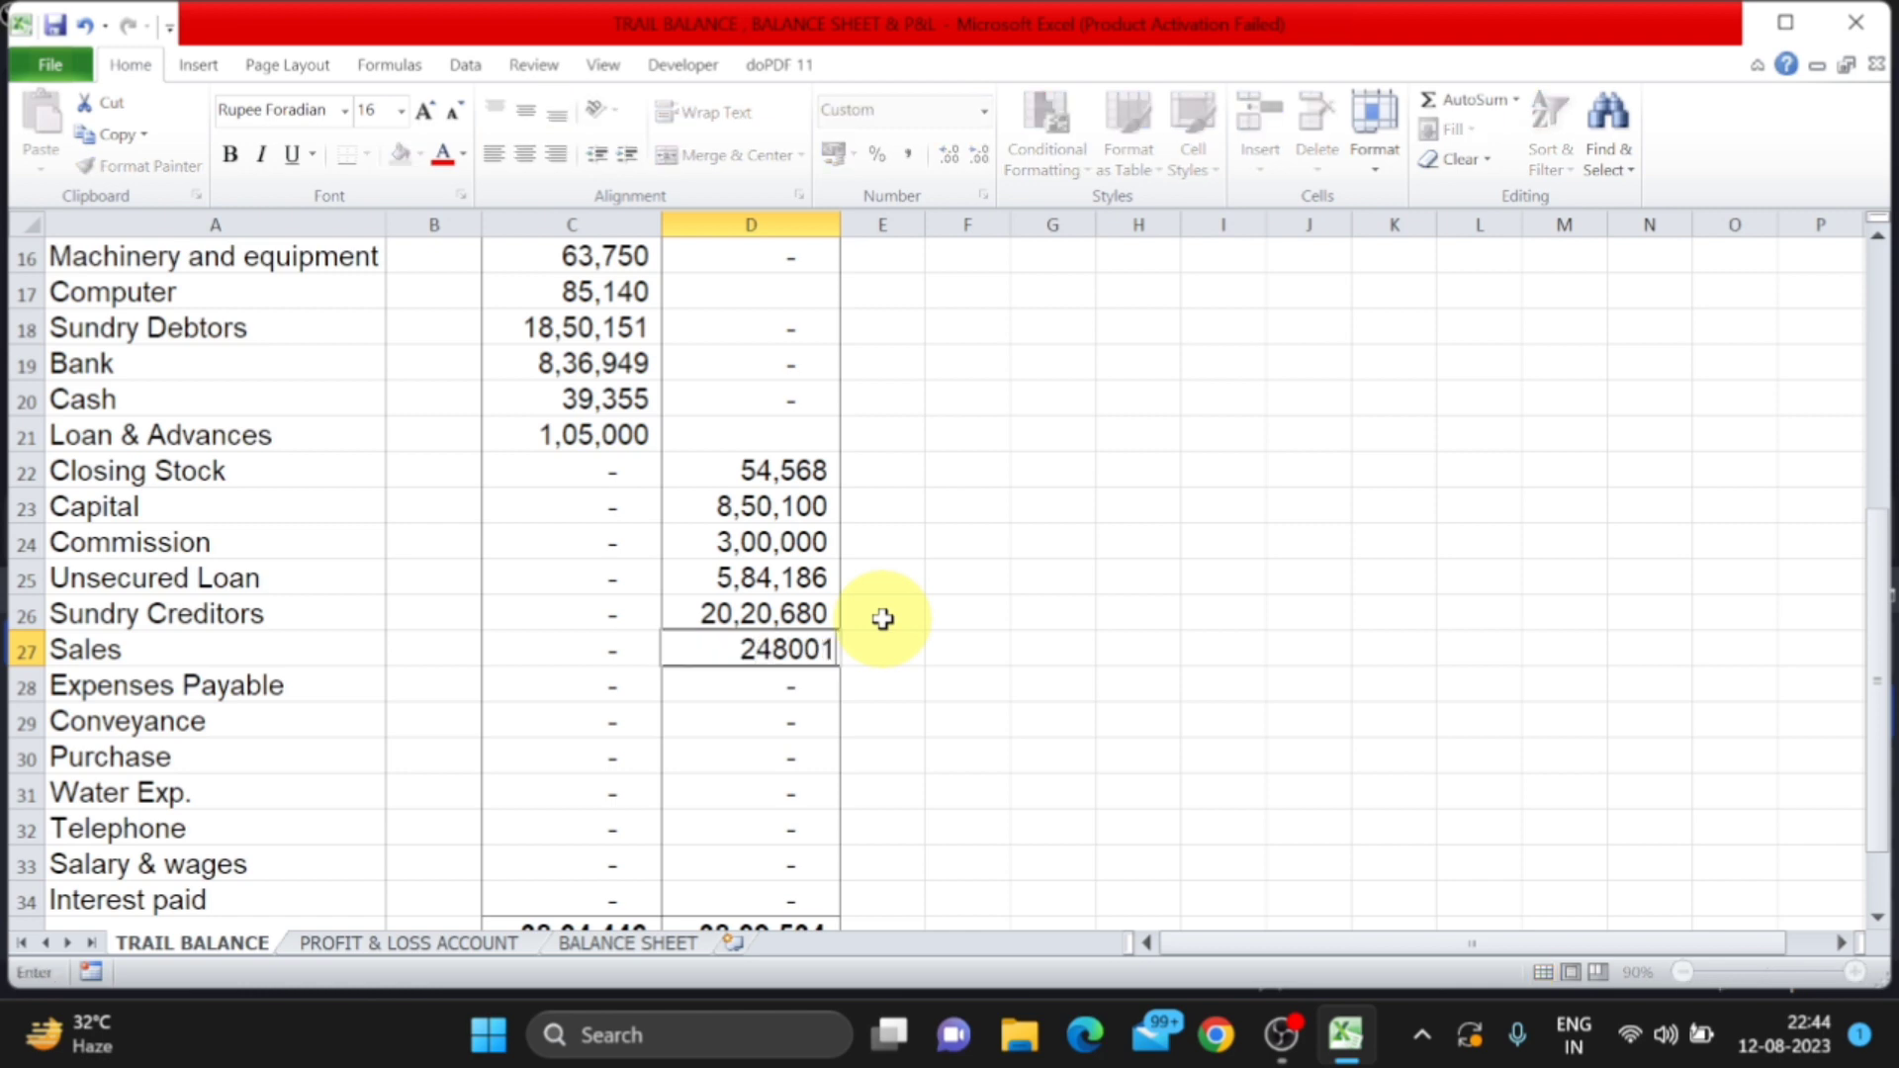
pyautogui.press('Return')
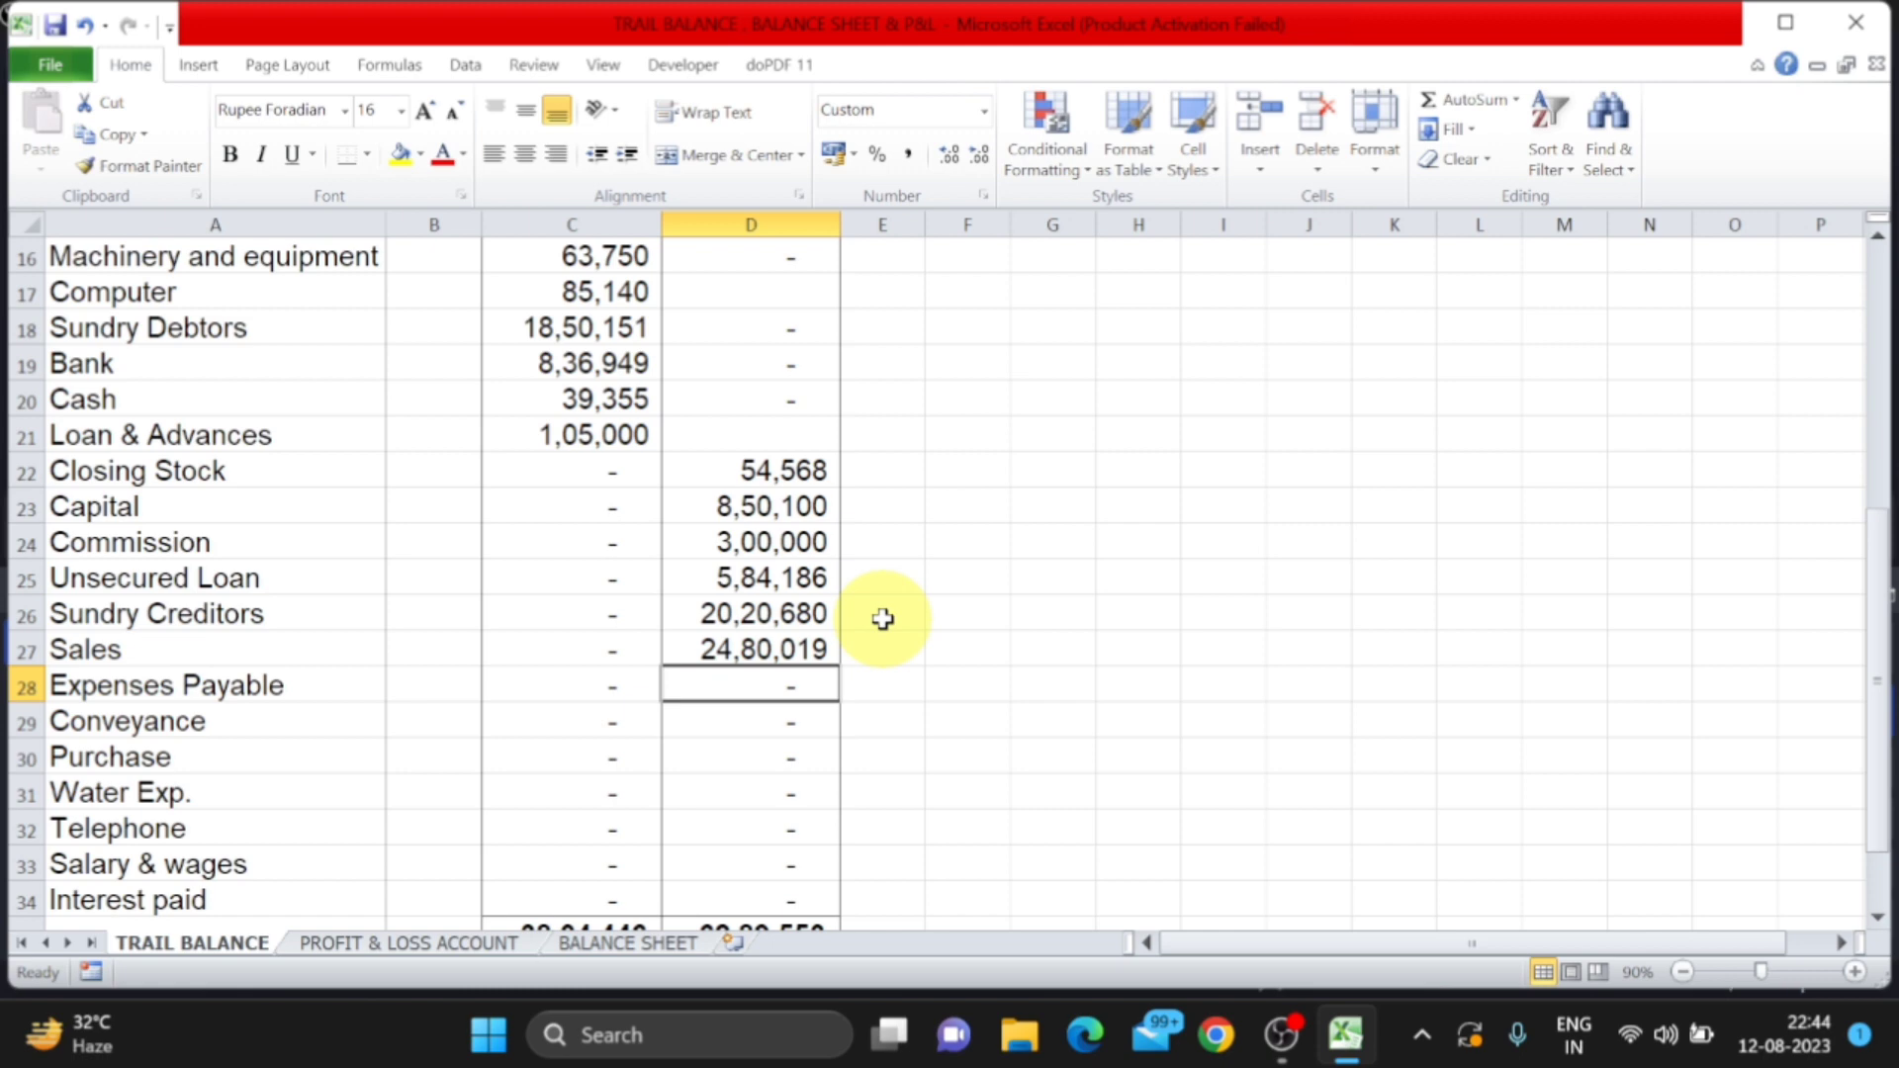
pyautogui.write('81477')
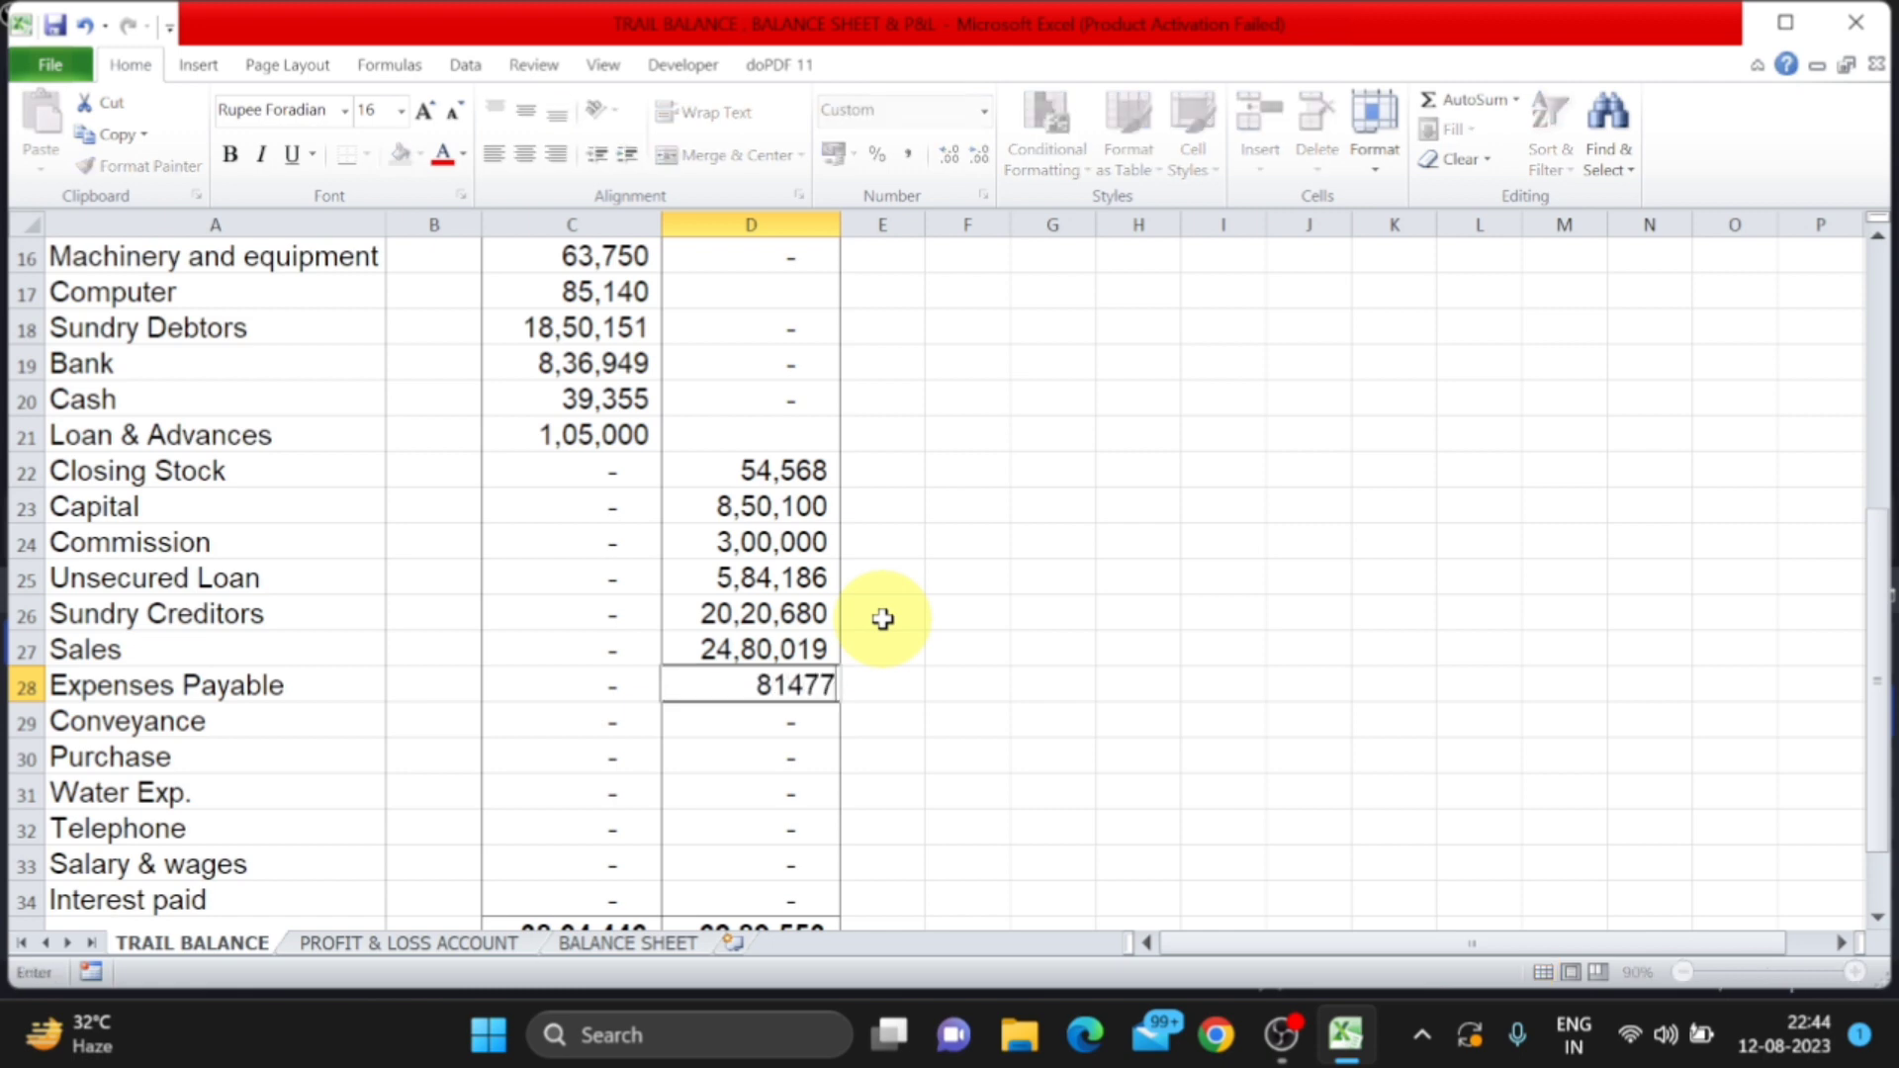
pyautogui.press('Return')
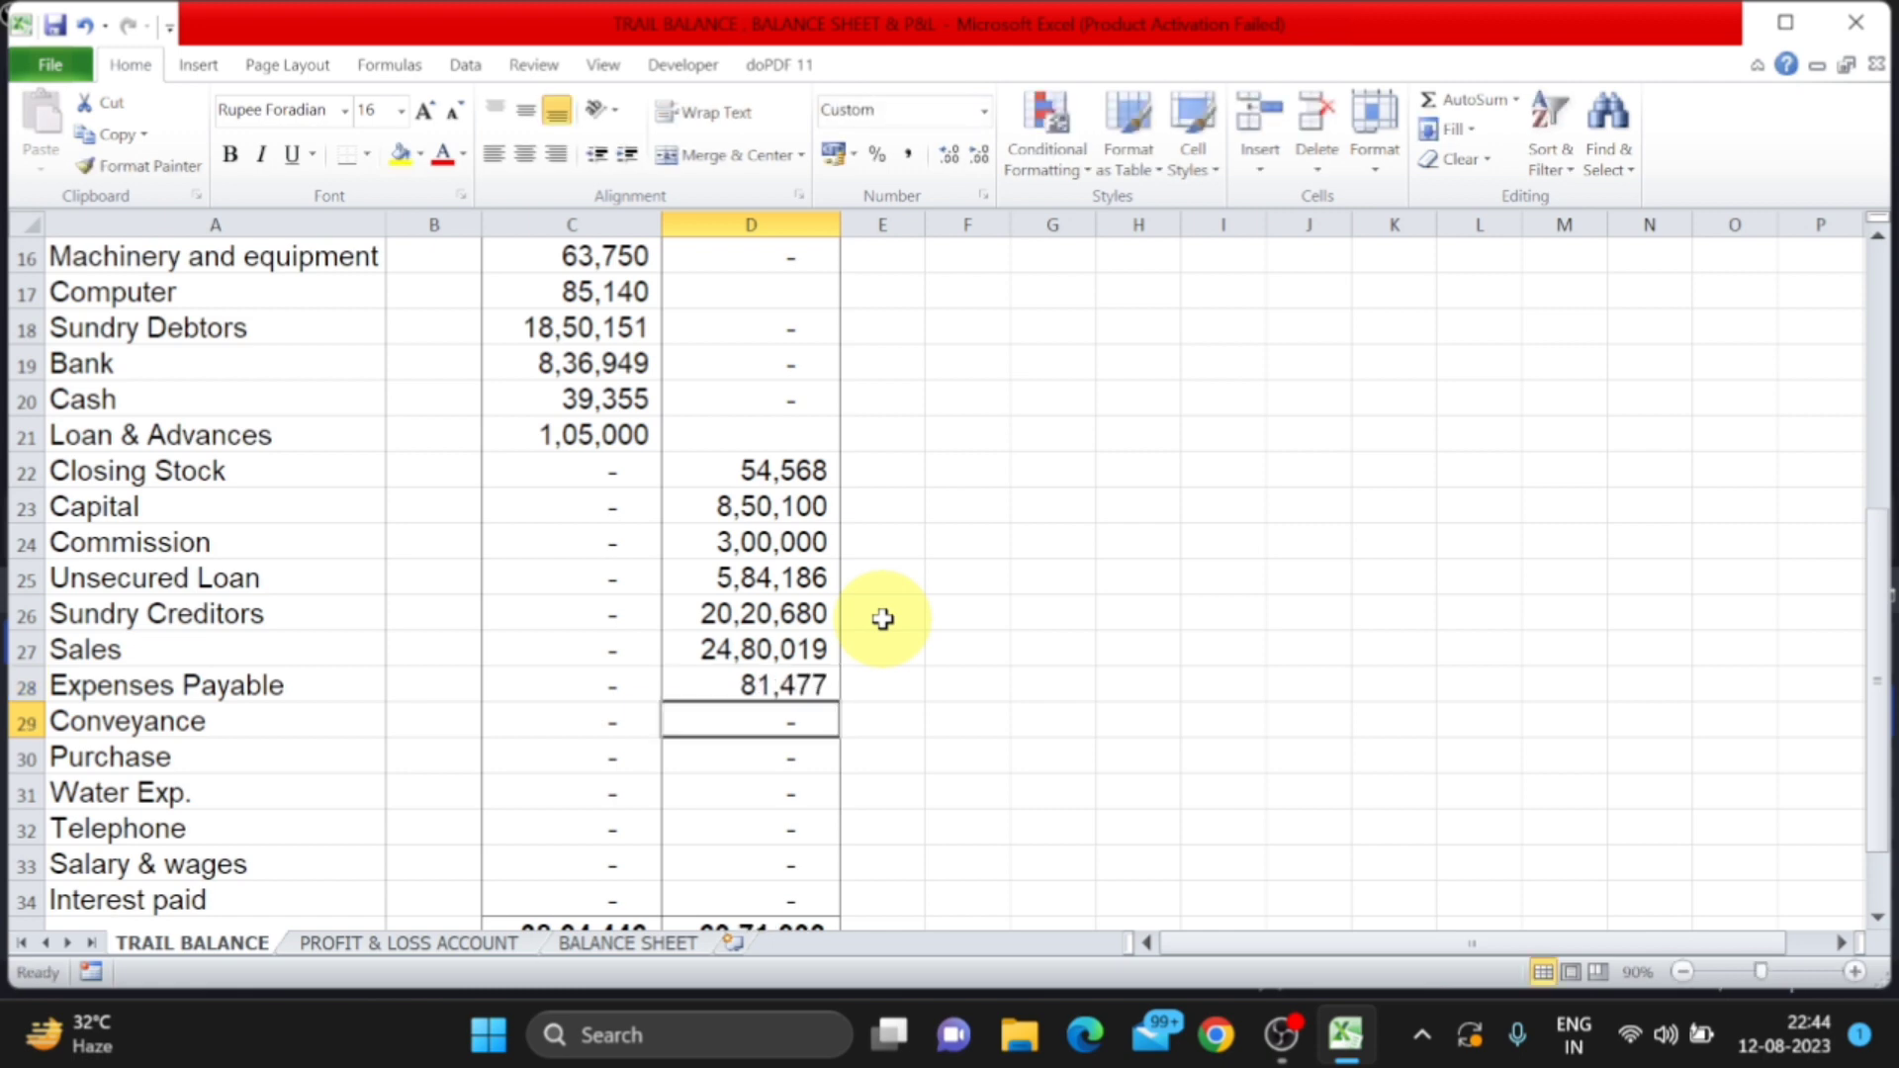
# Enter debits of 1000 for Conveyance and 2512234 for Purchase in the trial balance
pyautogui.press('Left')
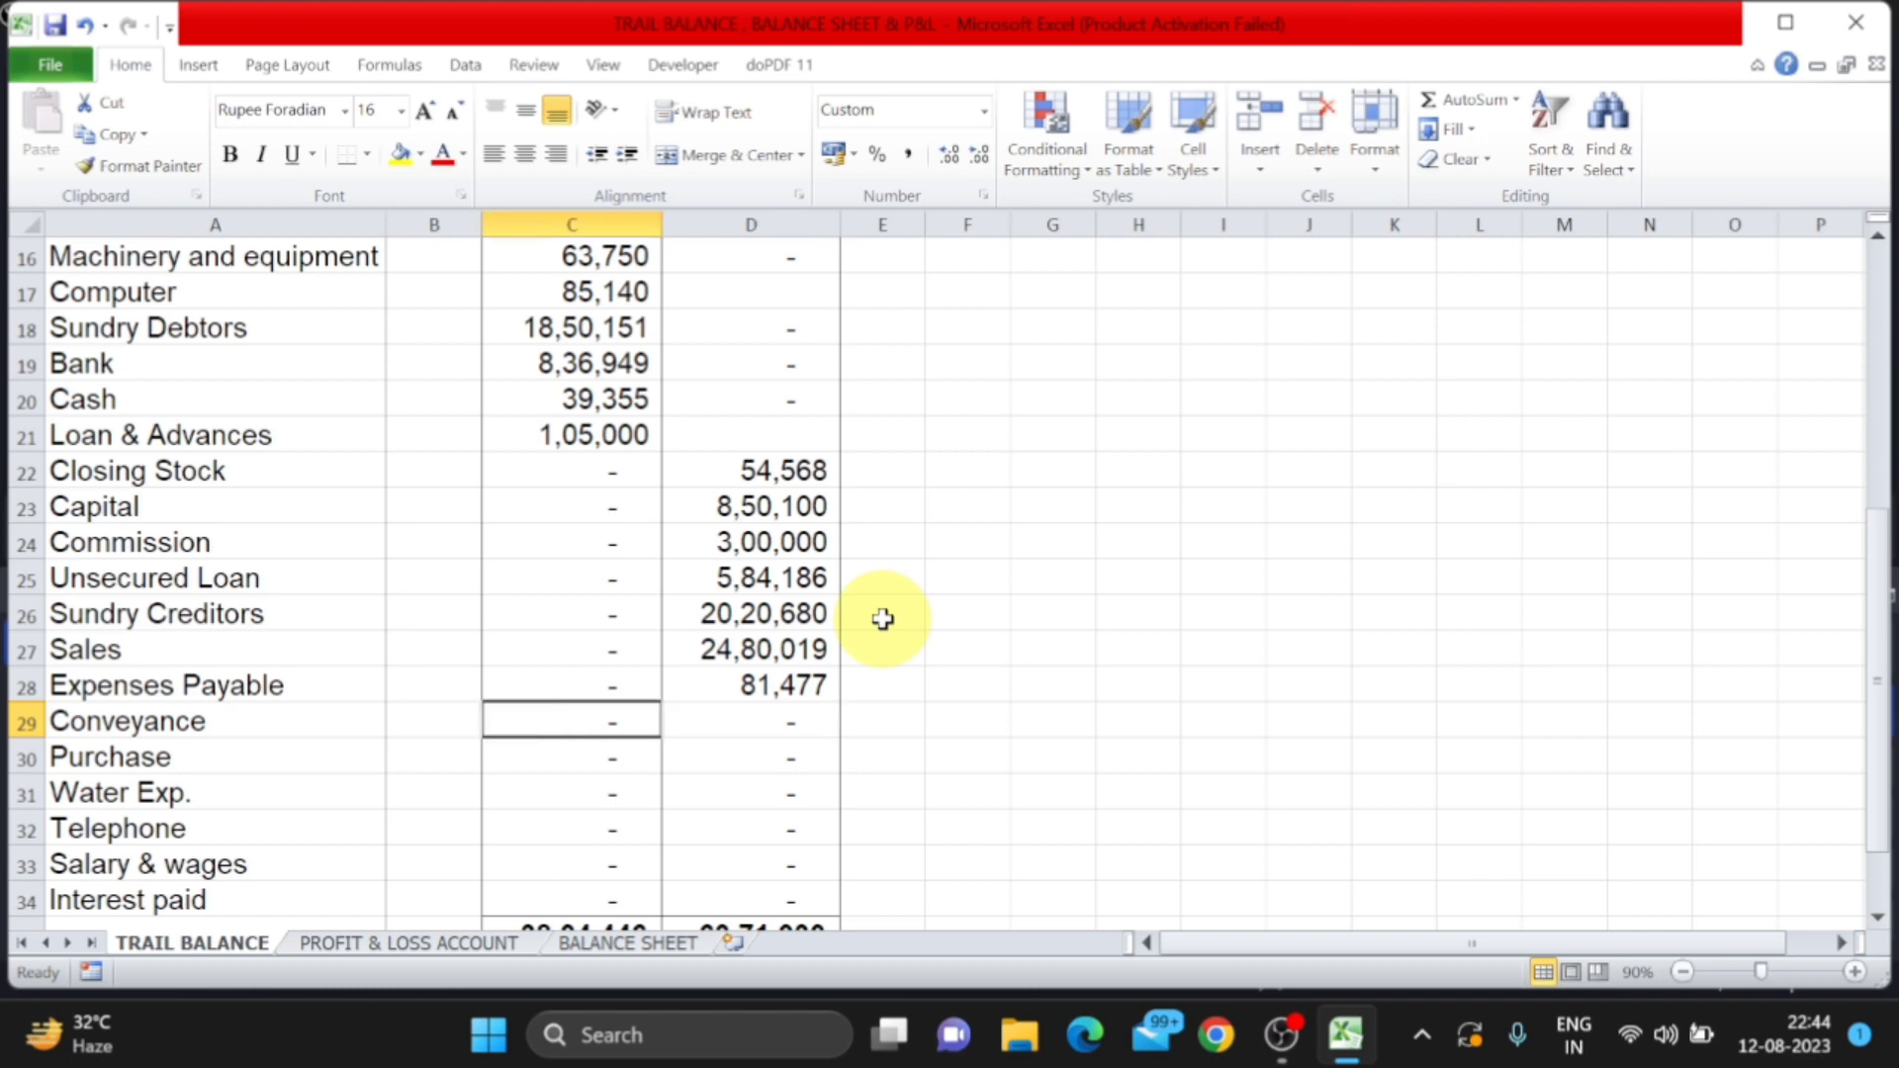
pyautogui.write('1000')
pyautogui.press('Return')
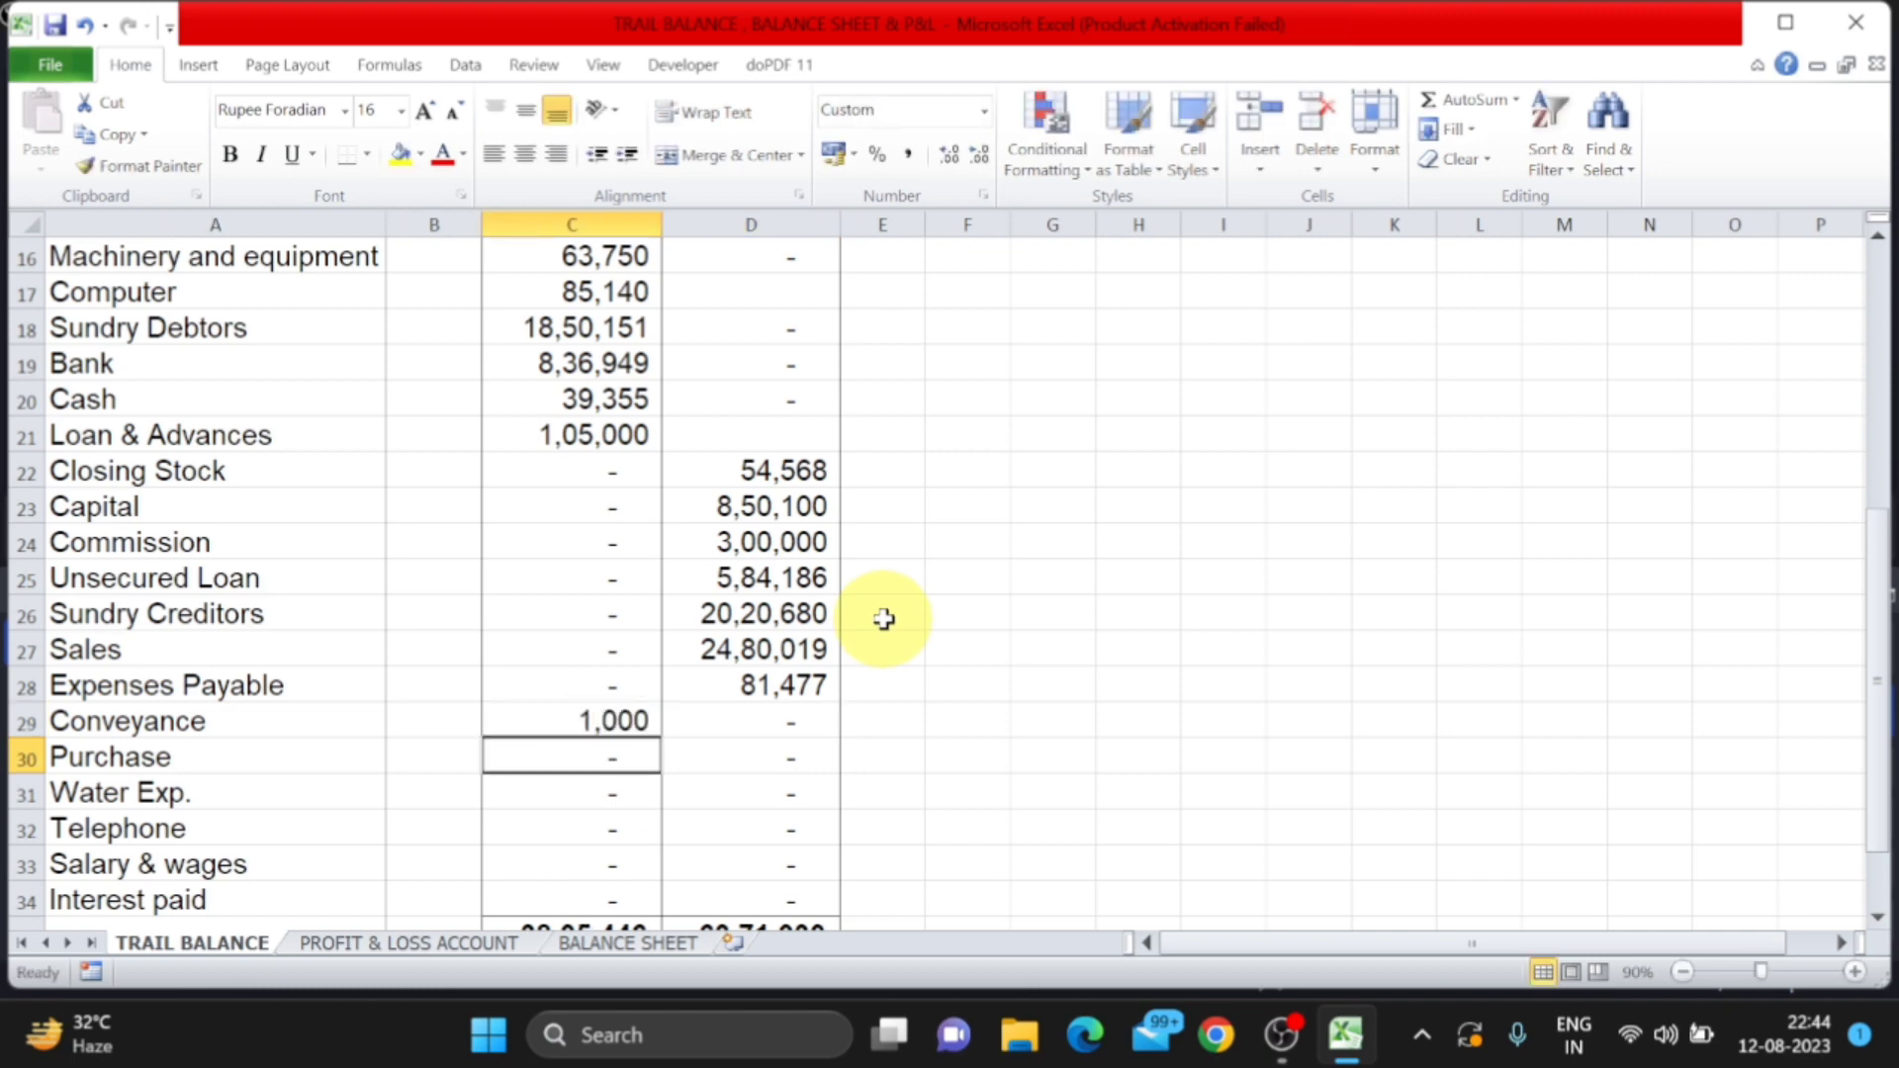
pyautogui.write('25,12,23')
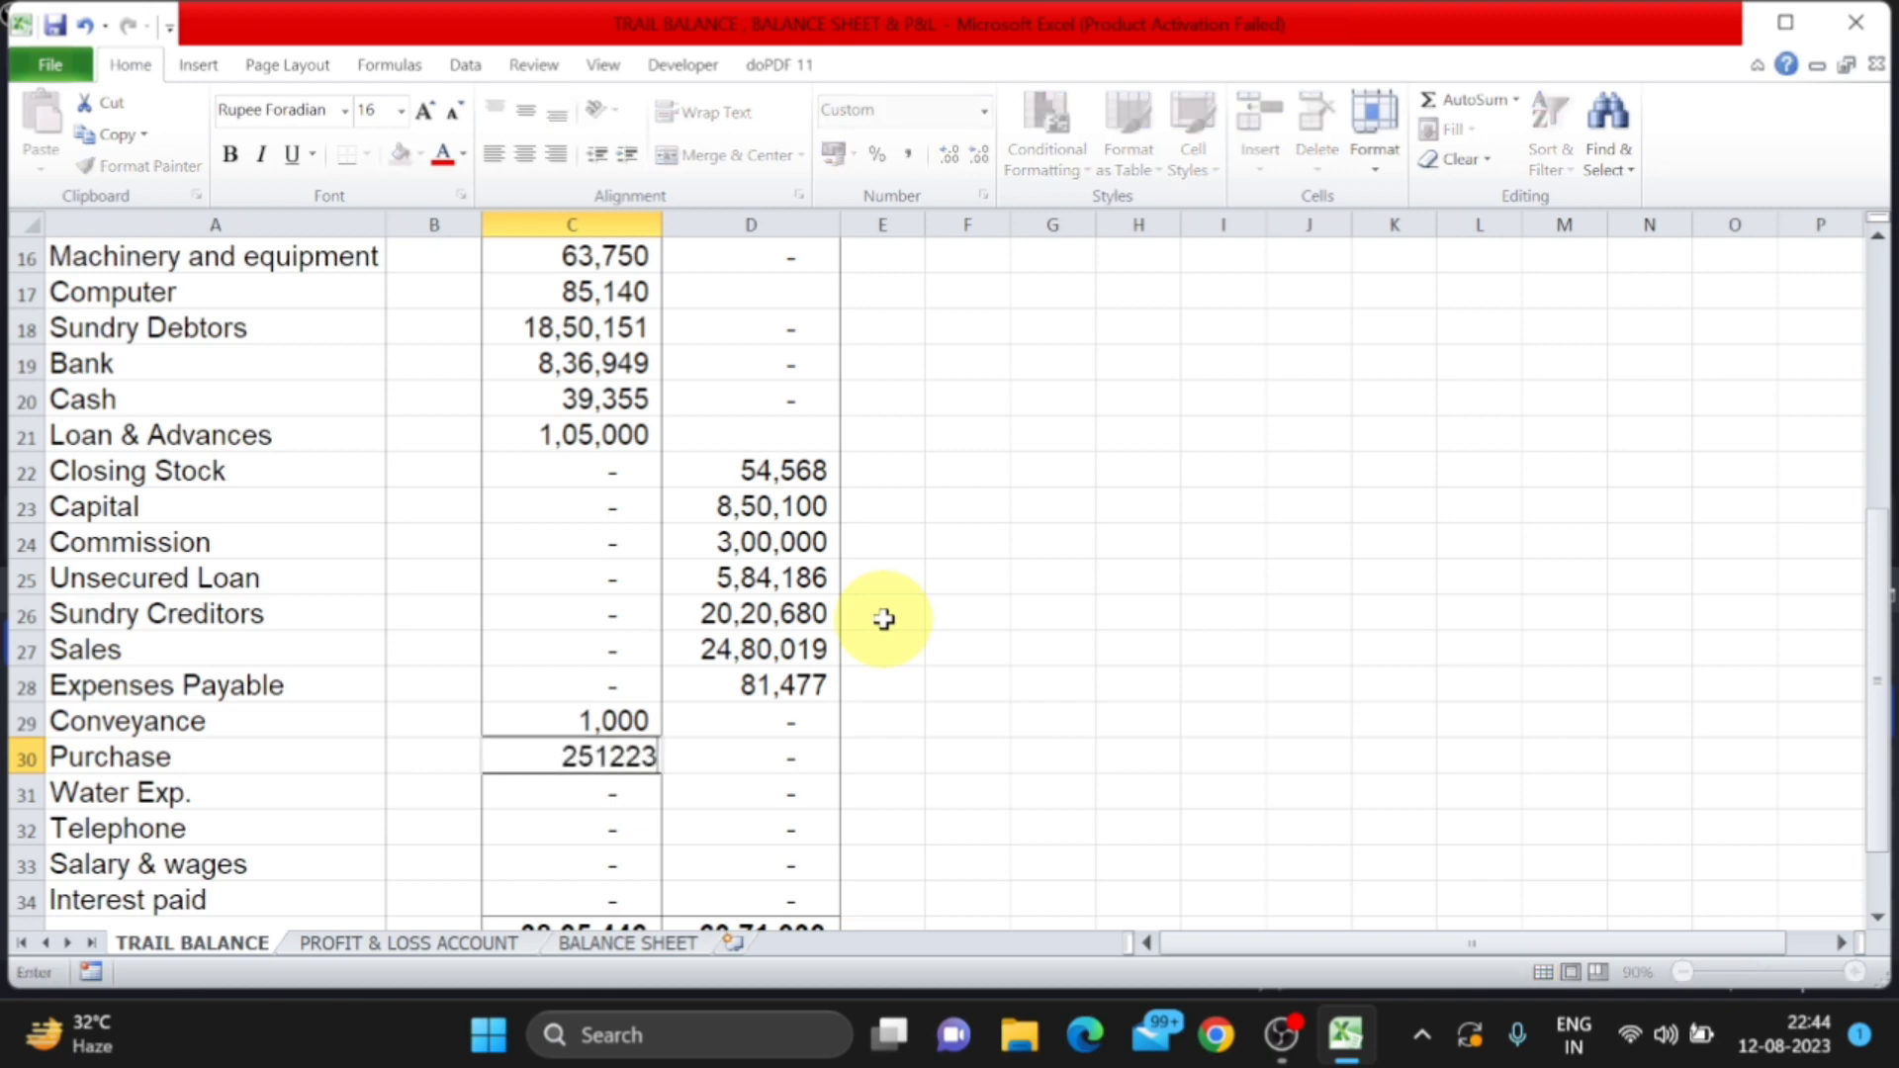
pyautogui.write('4')
pyautogui.press('Return')
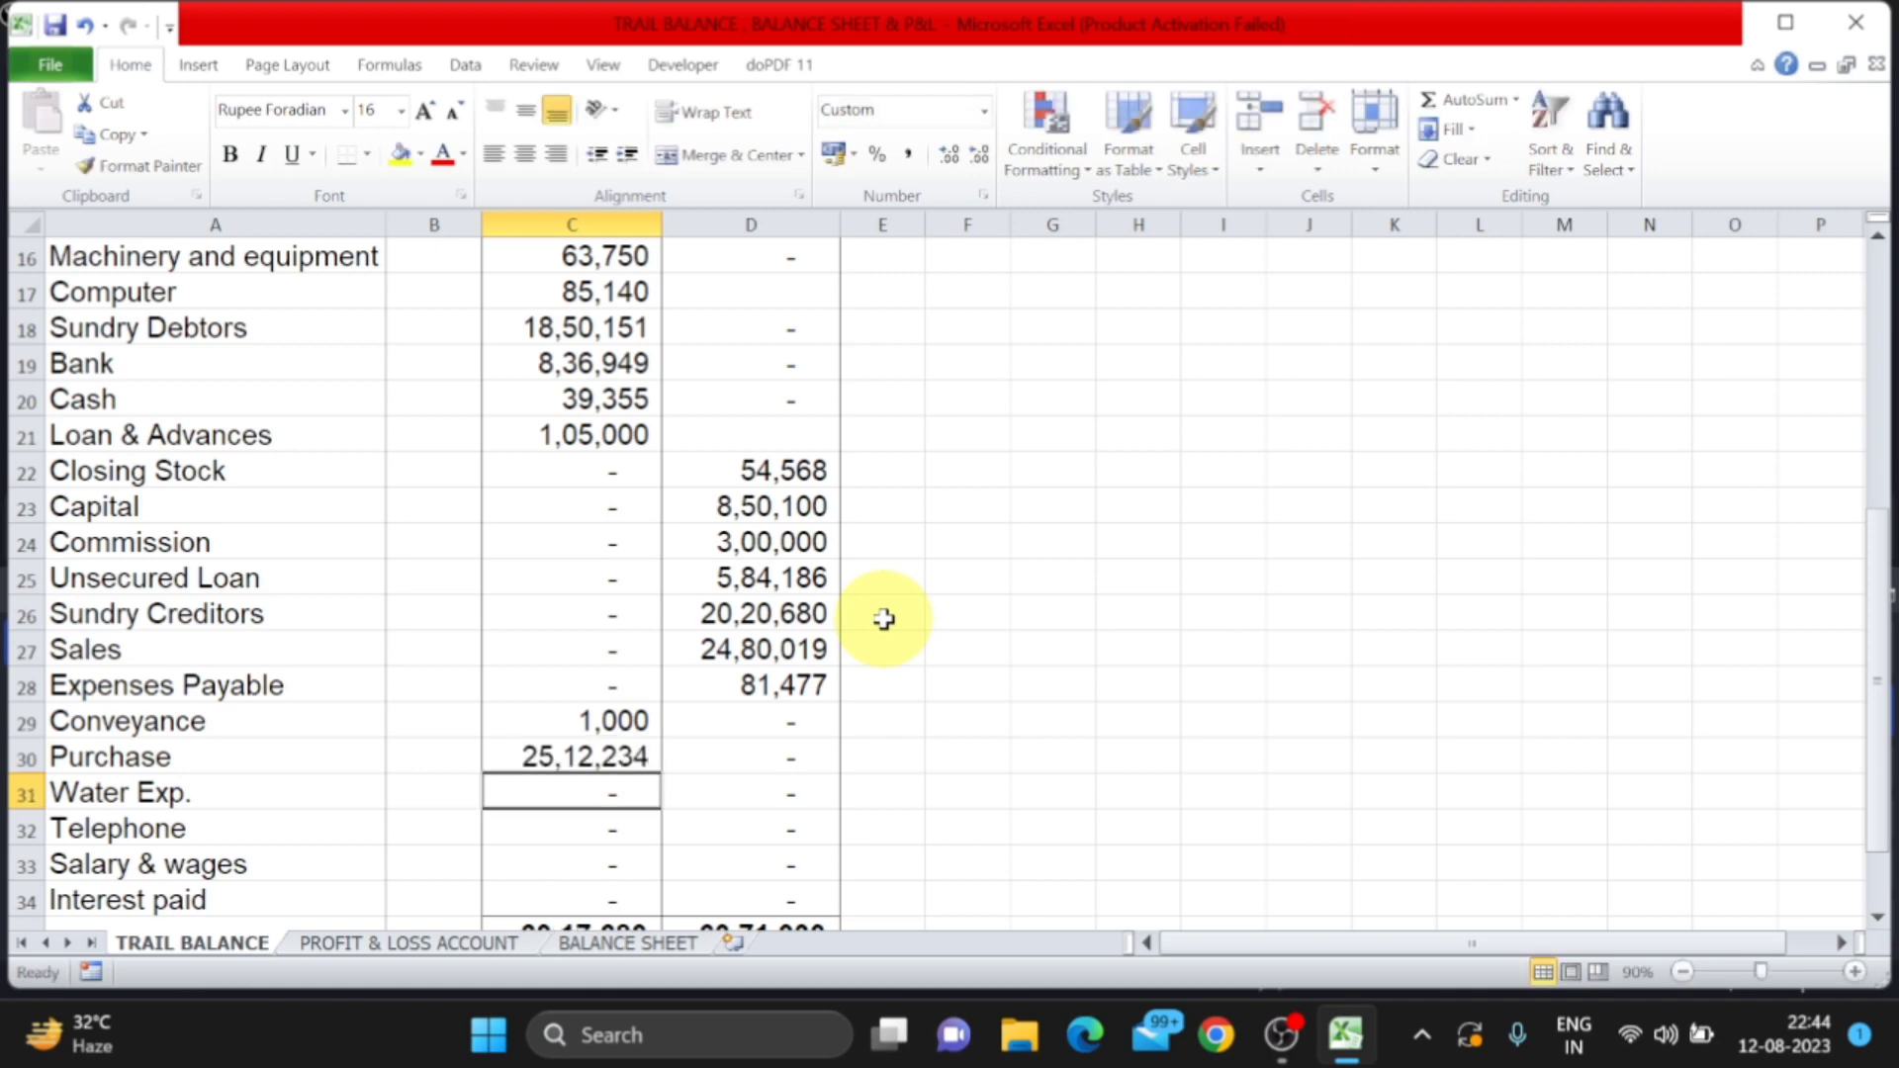
# Enter debits of 1500 for Water Exp. and 1000 for Telephone in the trial balance
pyautogui.write('1500')
pyautogui.press('Return')
pyautogui.write('1000')
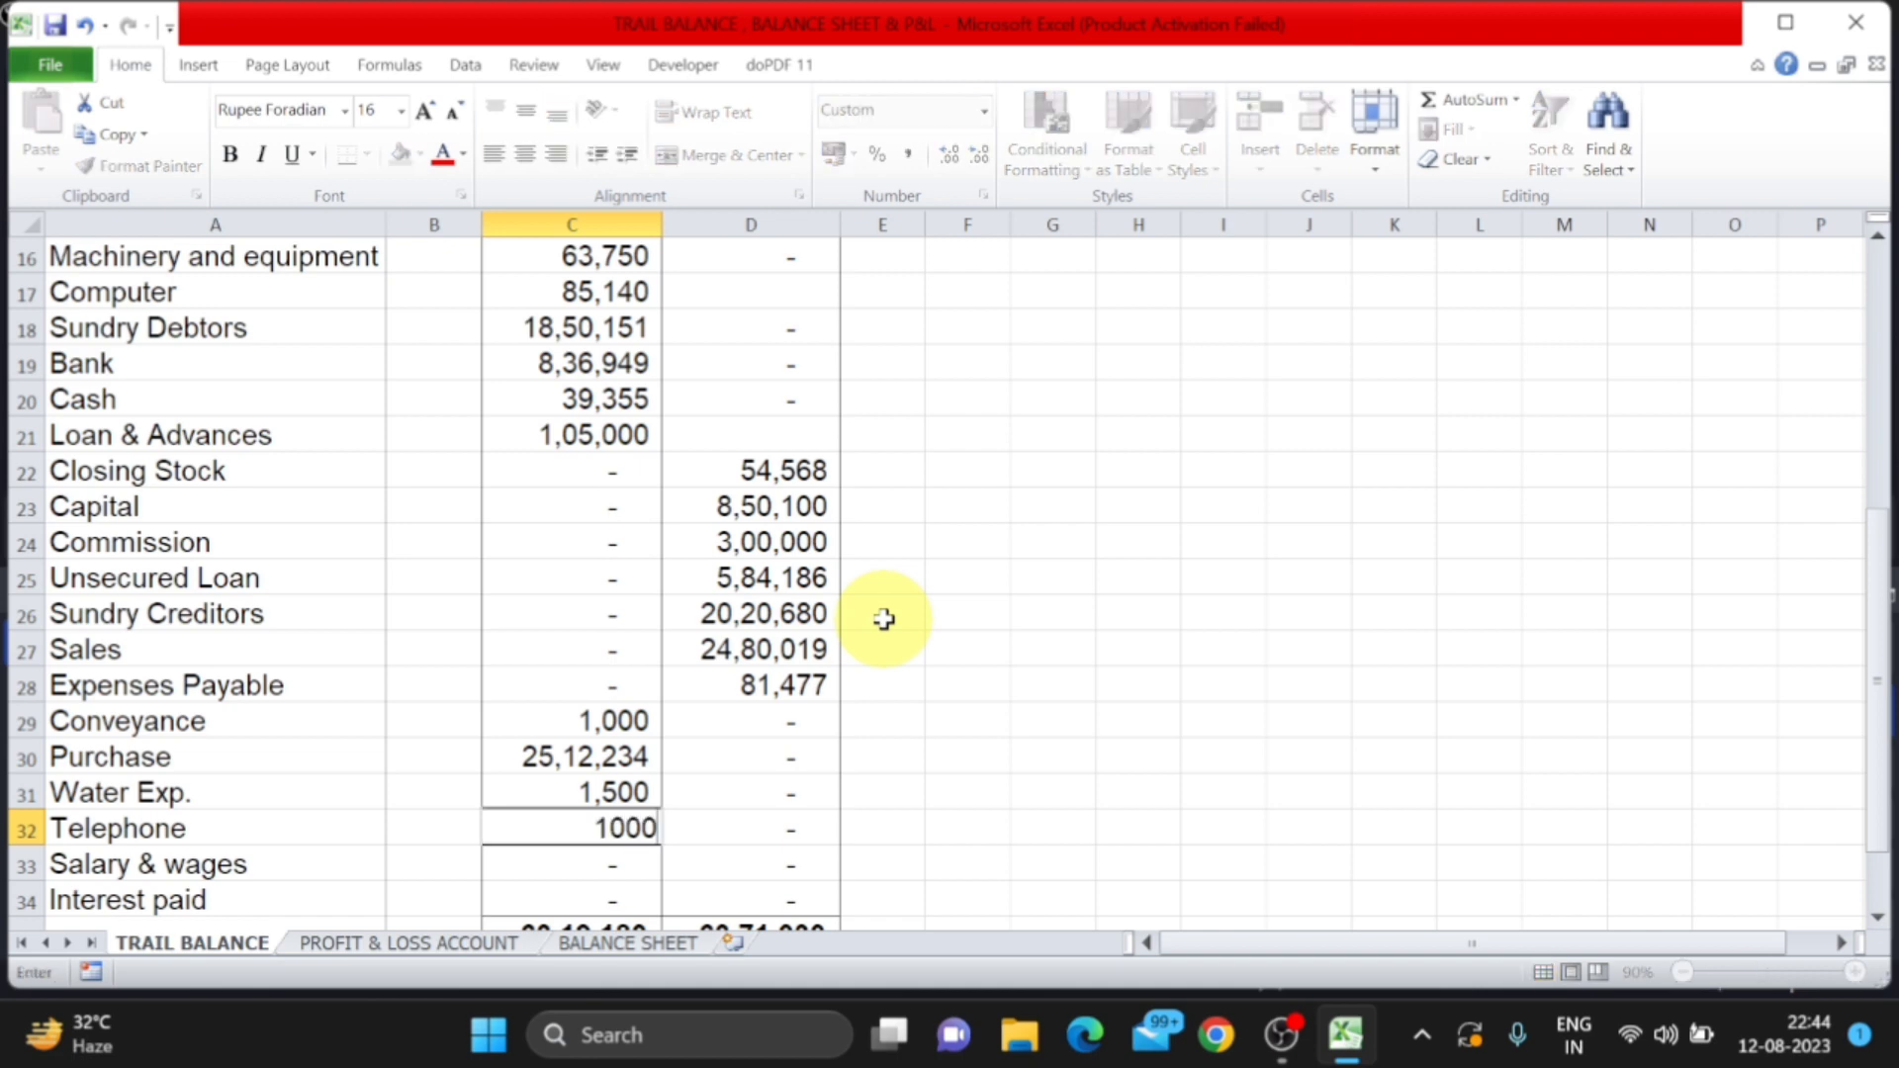
pyautogui.press('Return')
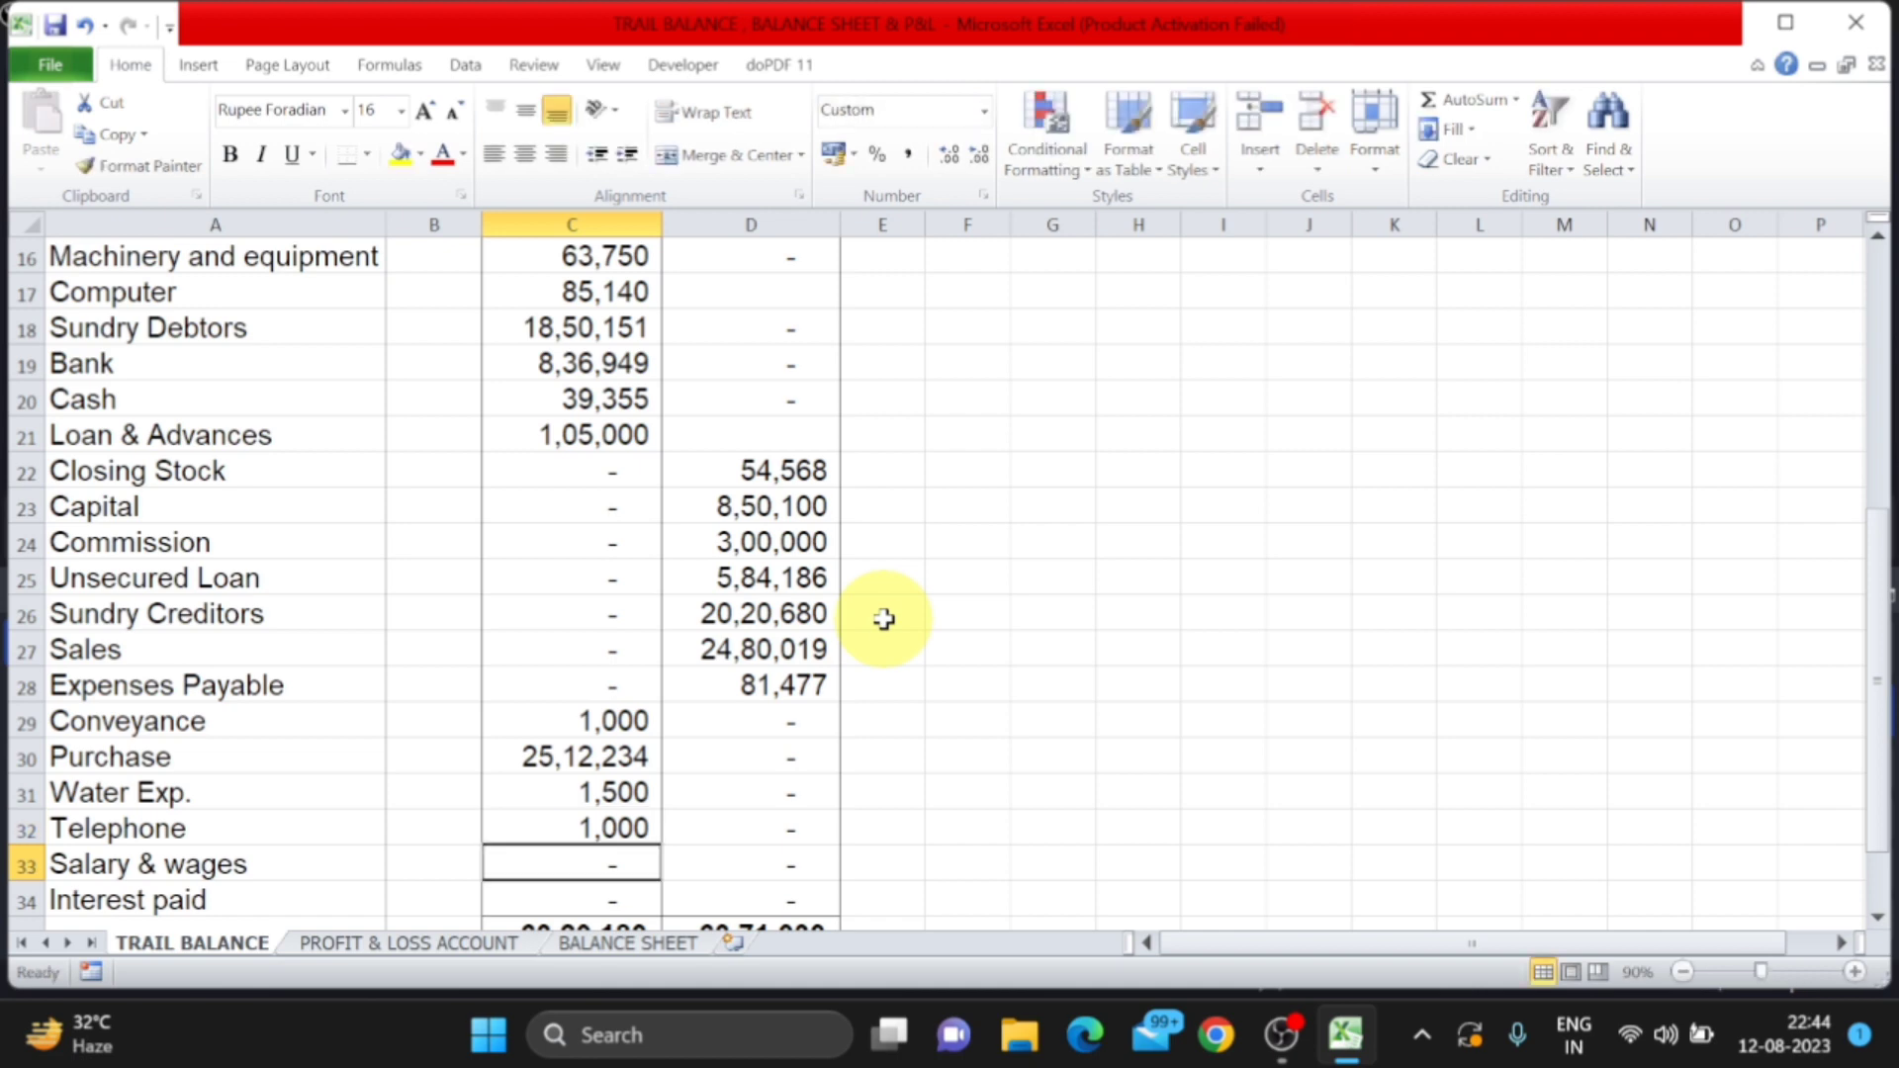
# Enter debits of 50000 for Salary & wages and 850 for Interest paid in the trial balance
pyautogui.write('50000')
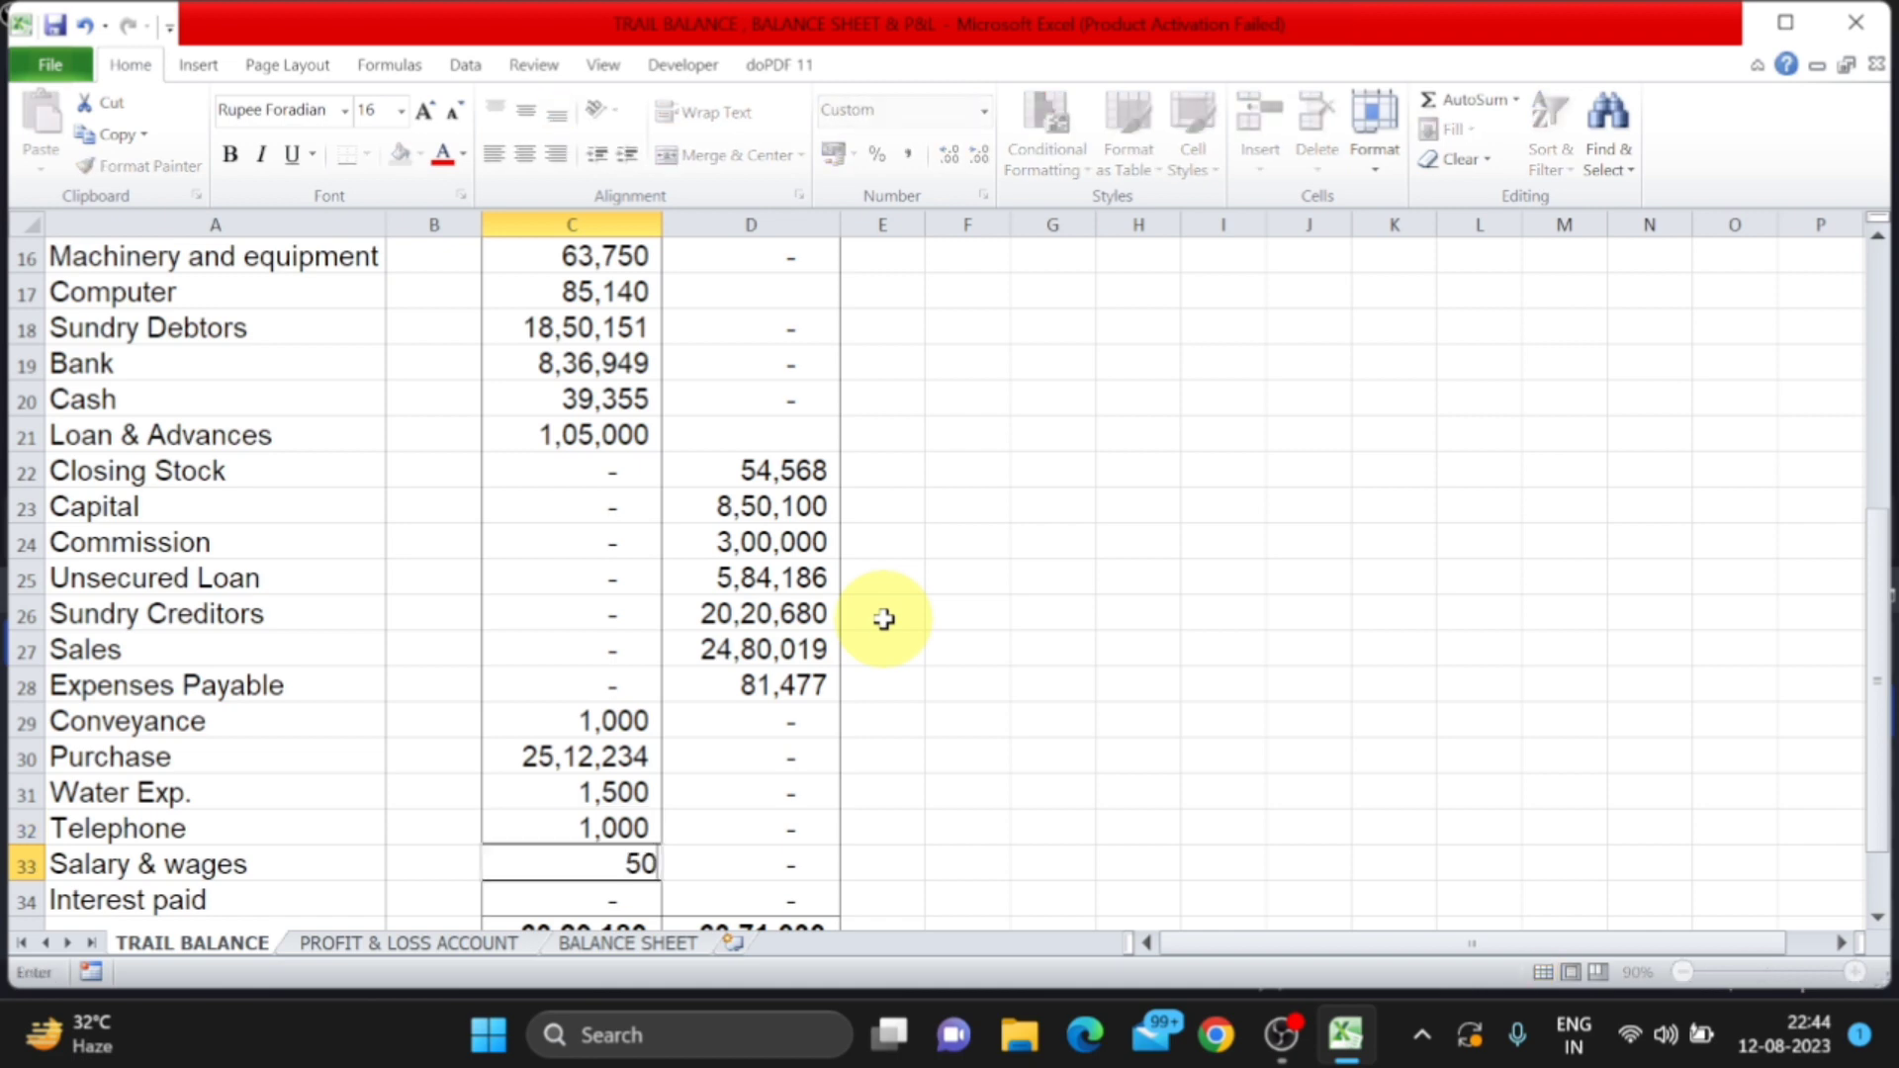
pyautogui.press('Return')
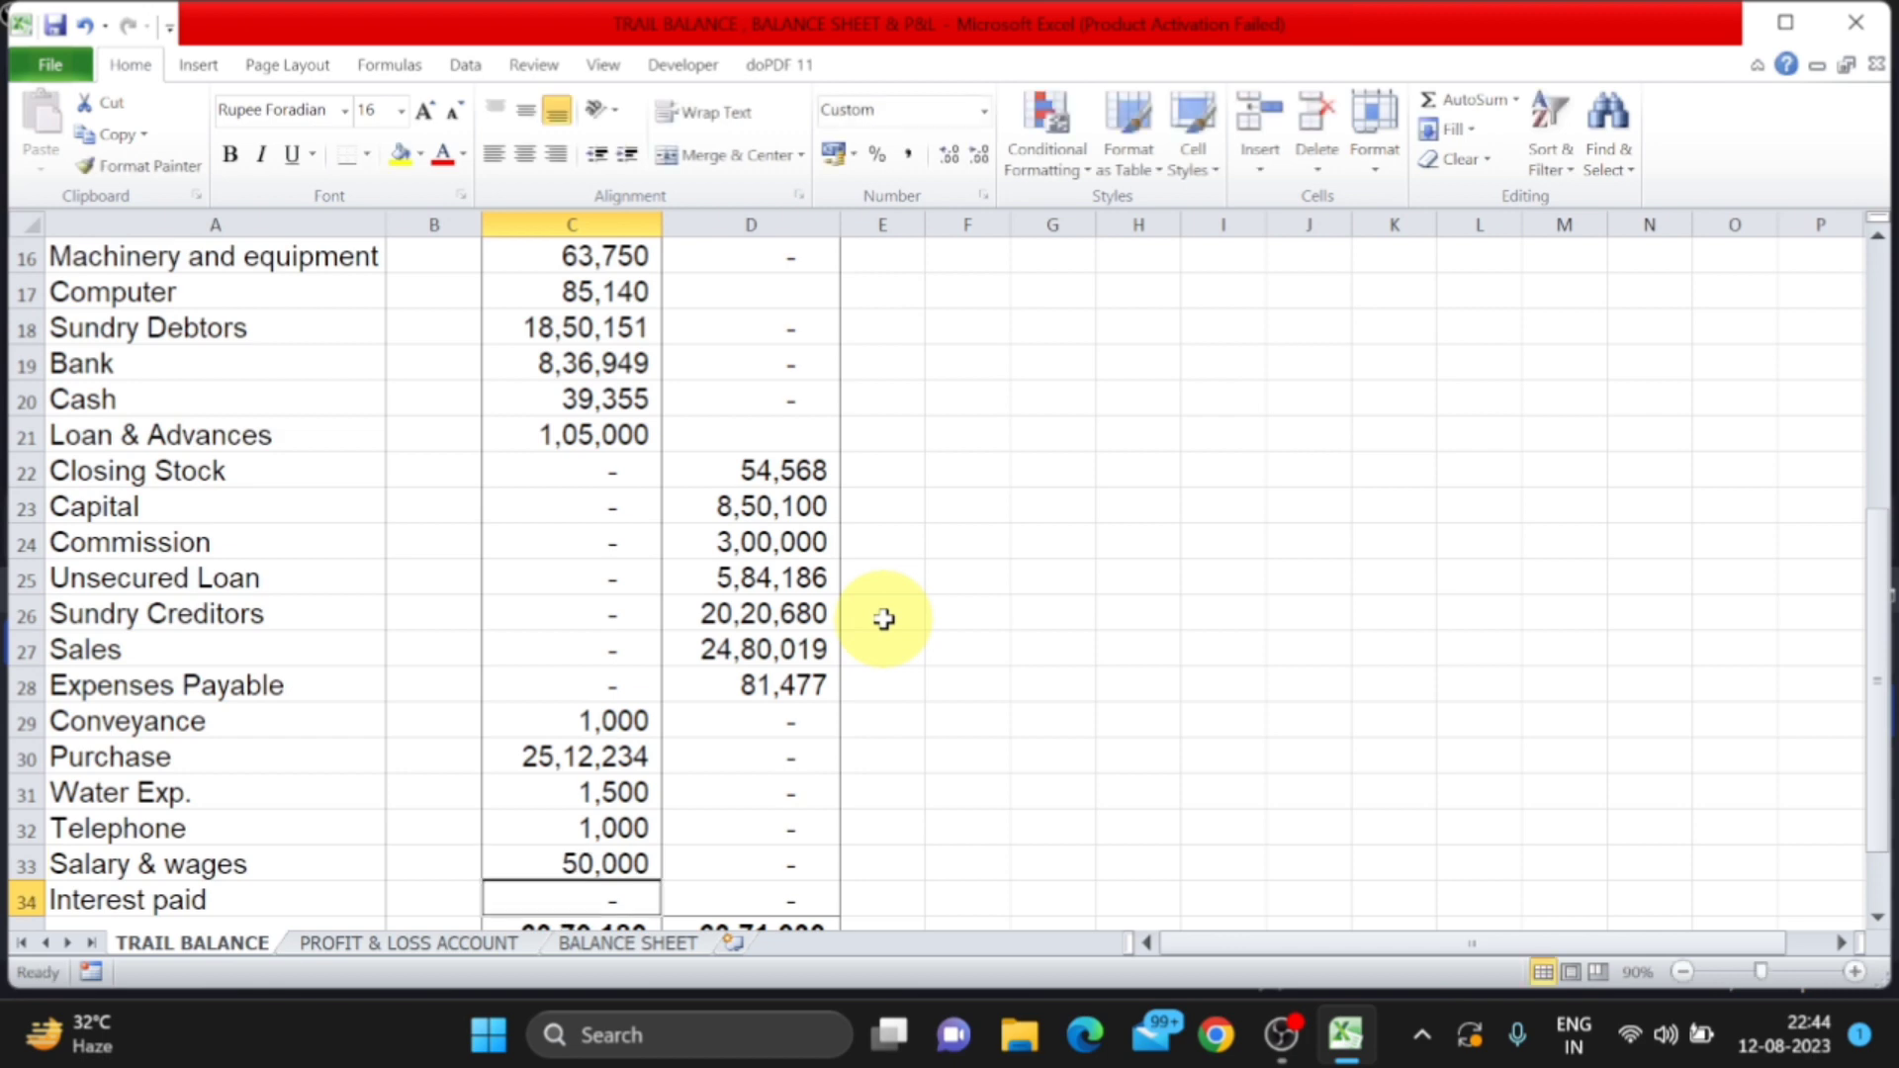
pyautogui.write('50')
pyautogui.press('Return')
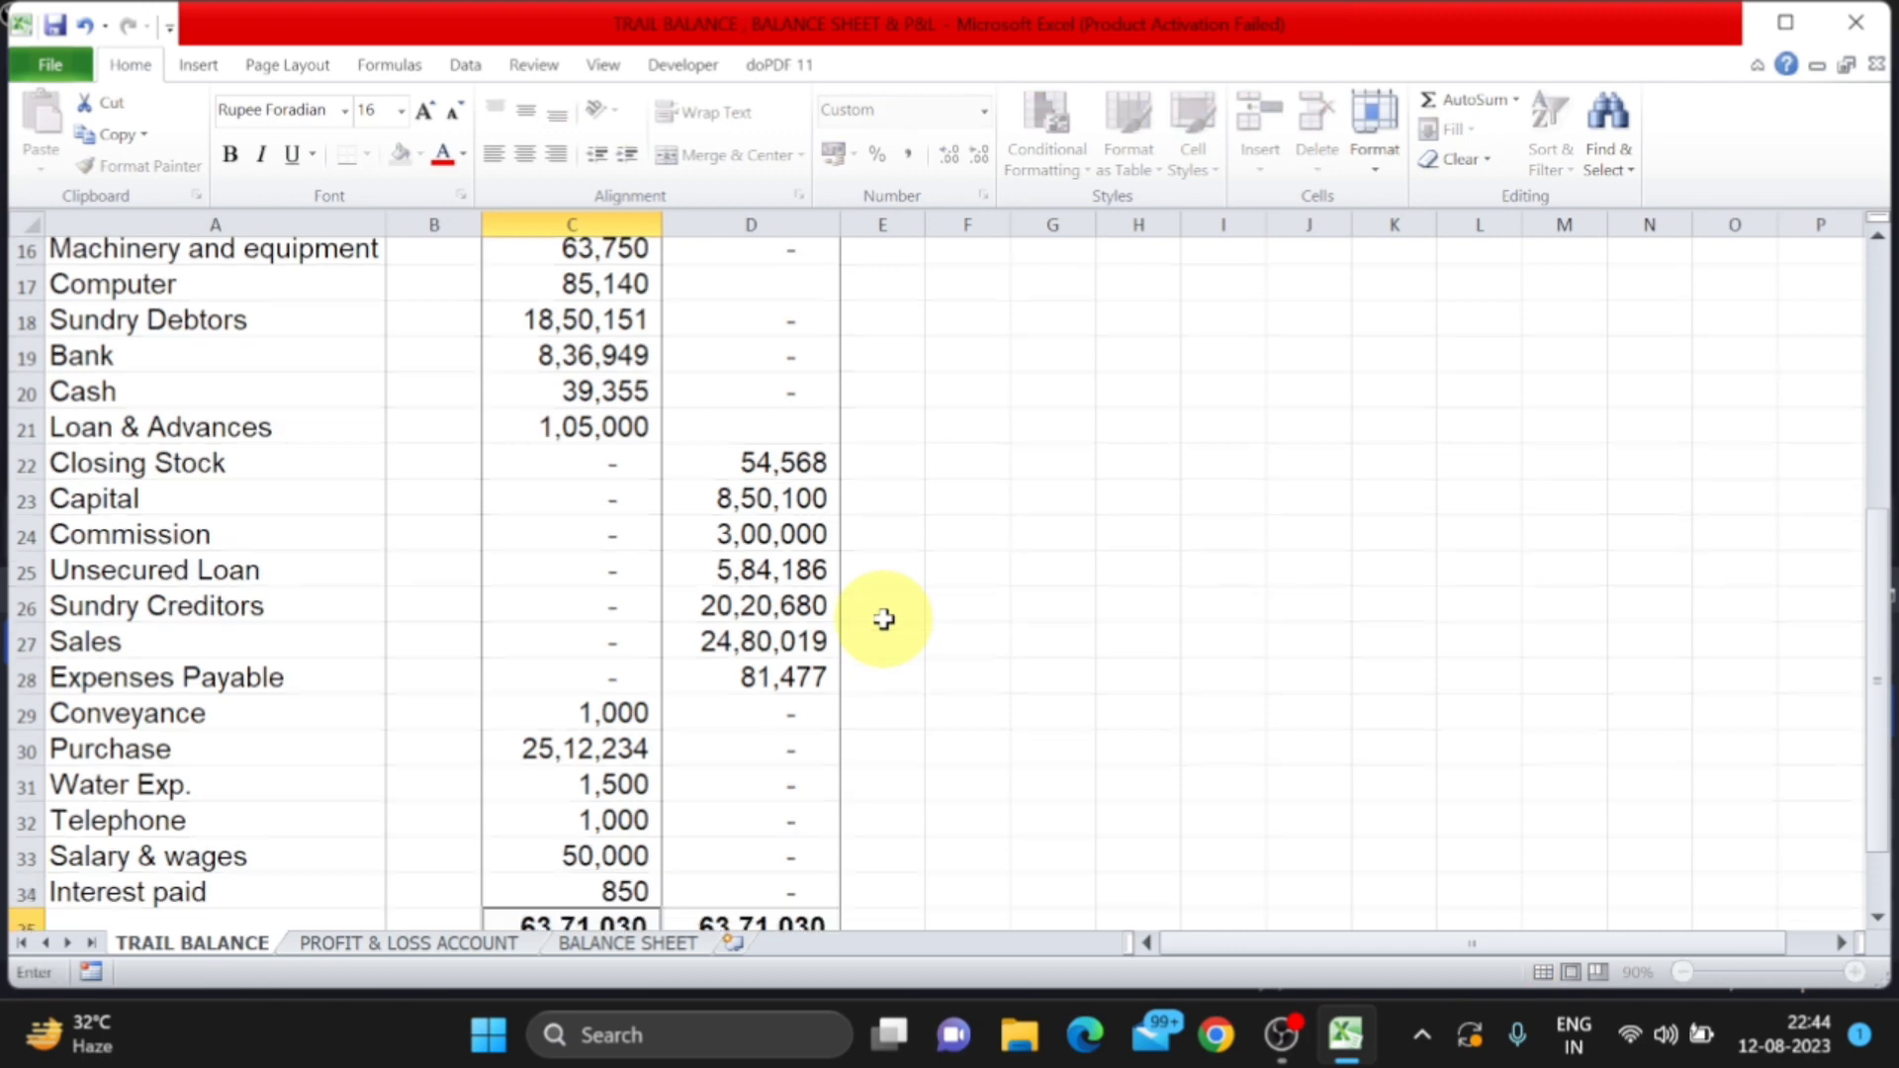
# Review the completed trial balance entries and compare the debit and credit totals in row 35
pyautogui.scroll(-1, 884, 619)
pyautogui.scroll(4, 883, 619)
pyautogui.scroll(3, 883, 619)
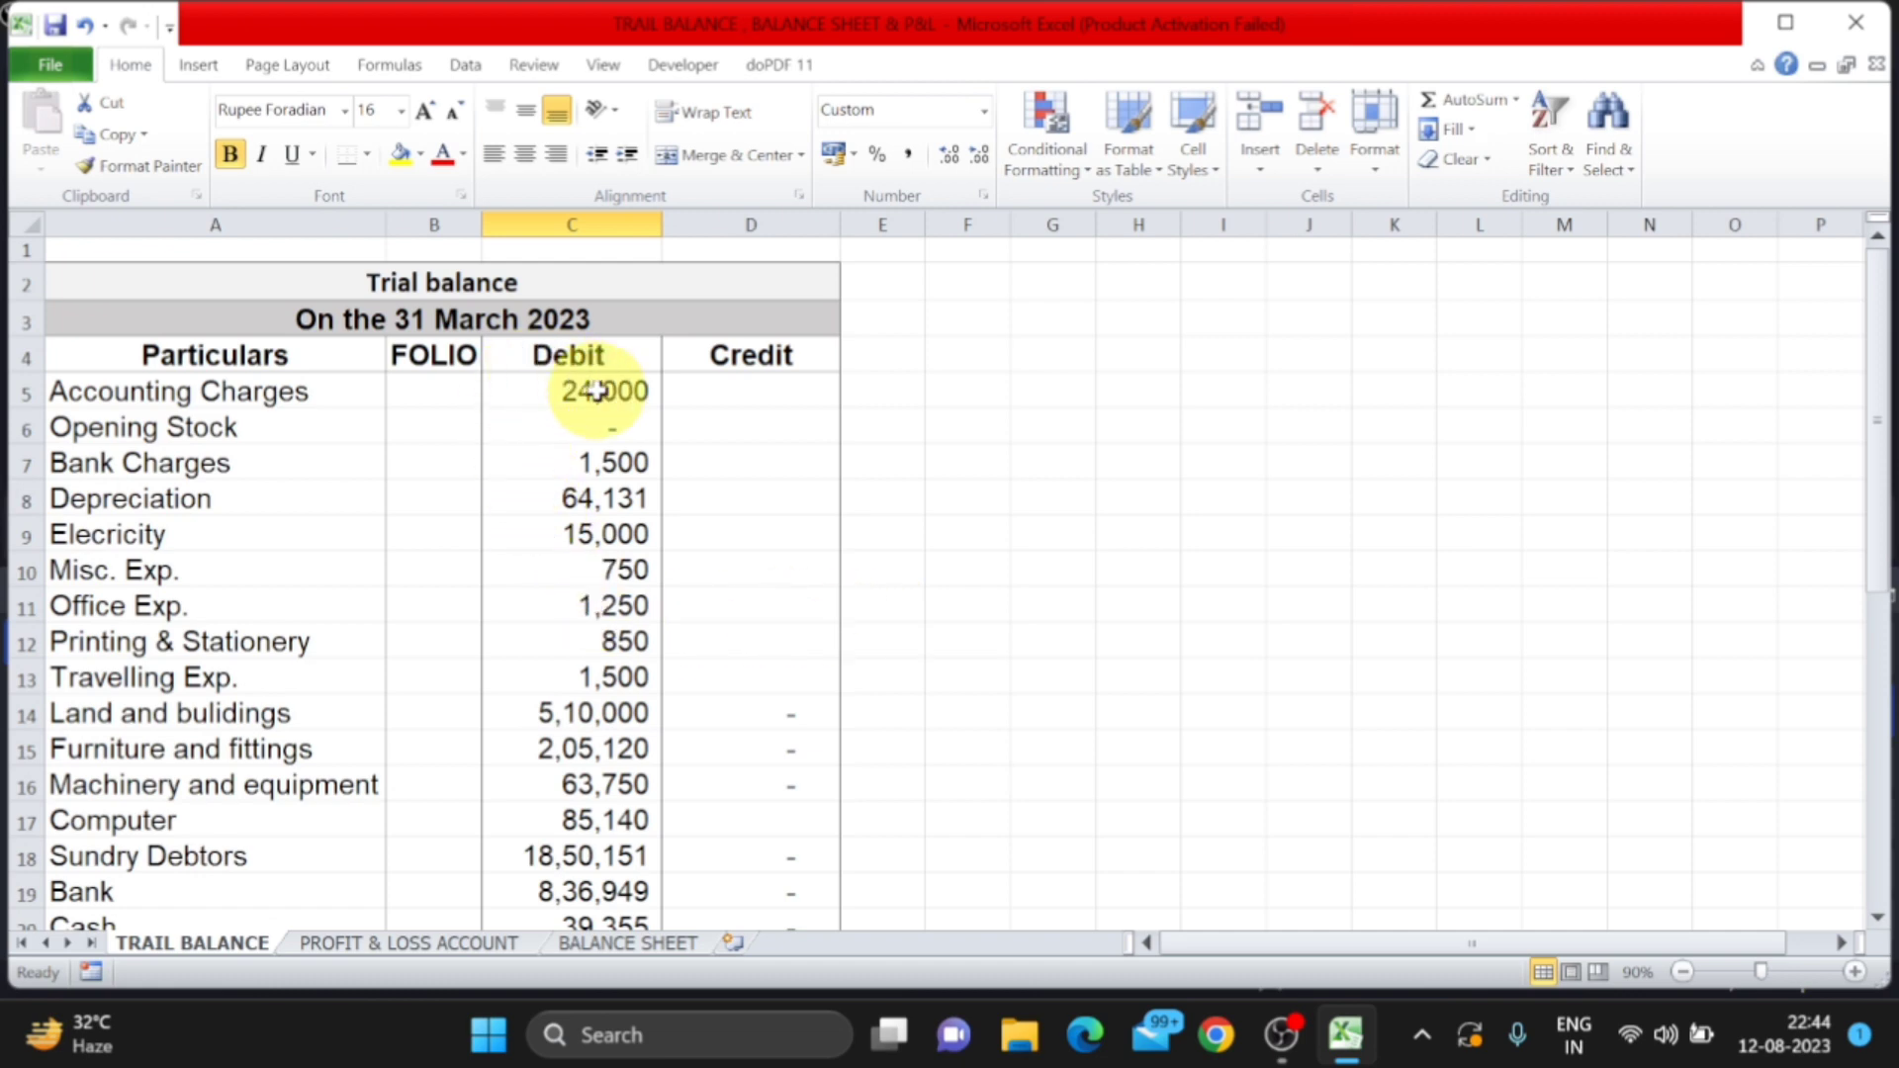
pyautogui.scroll(-4, 722, 494)
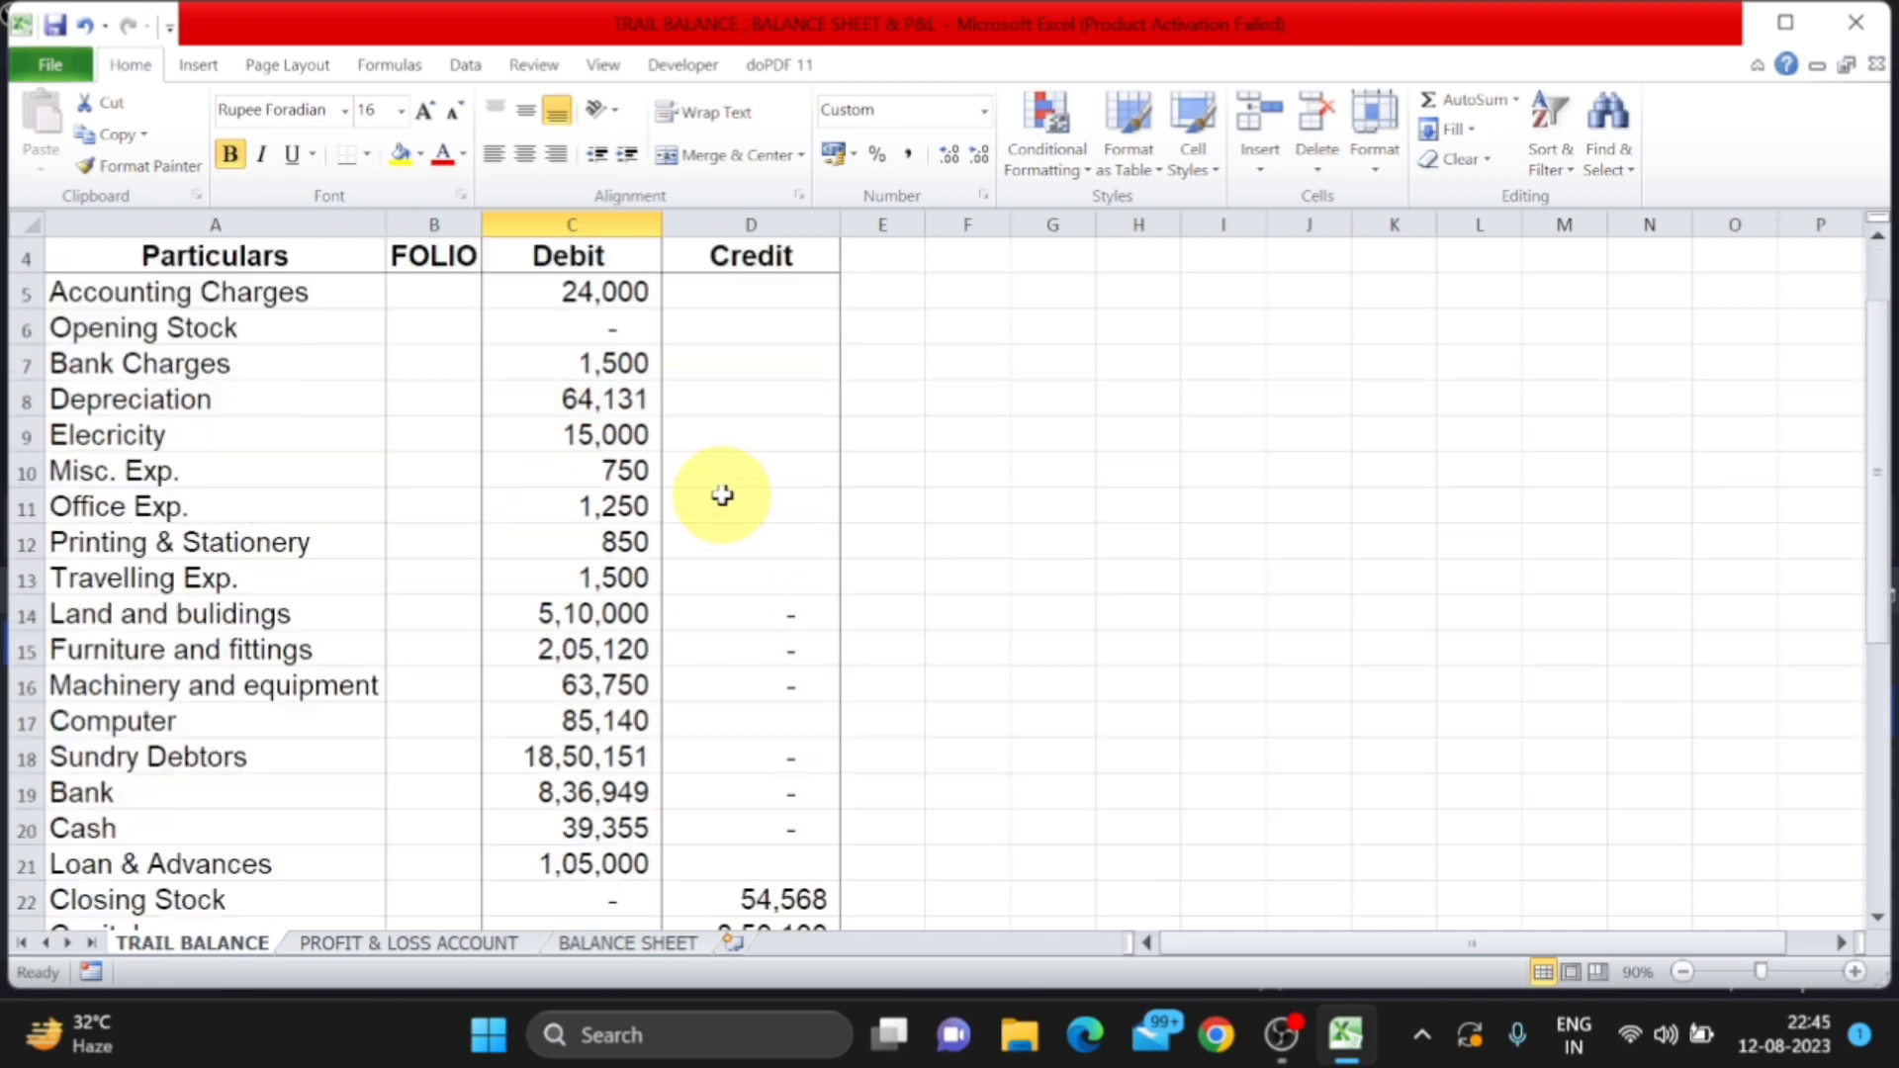
pyautogui.scroll(-4, 723, 495)
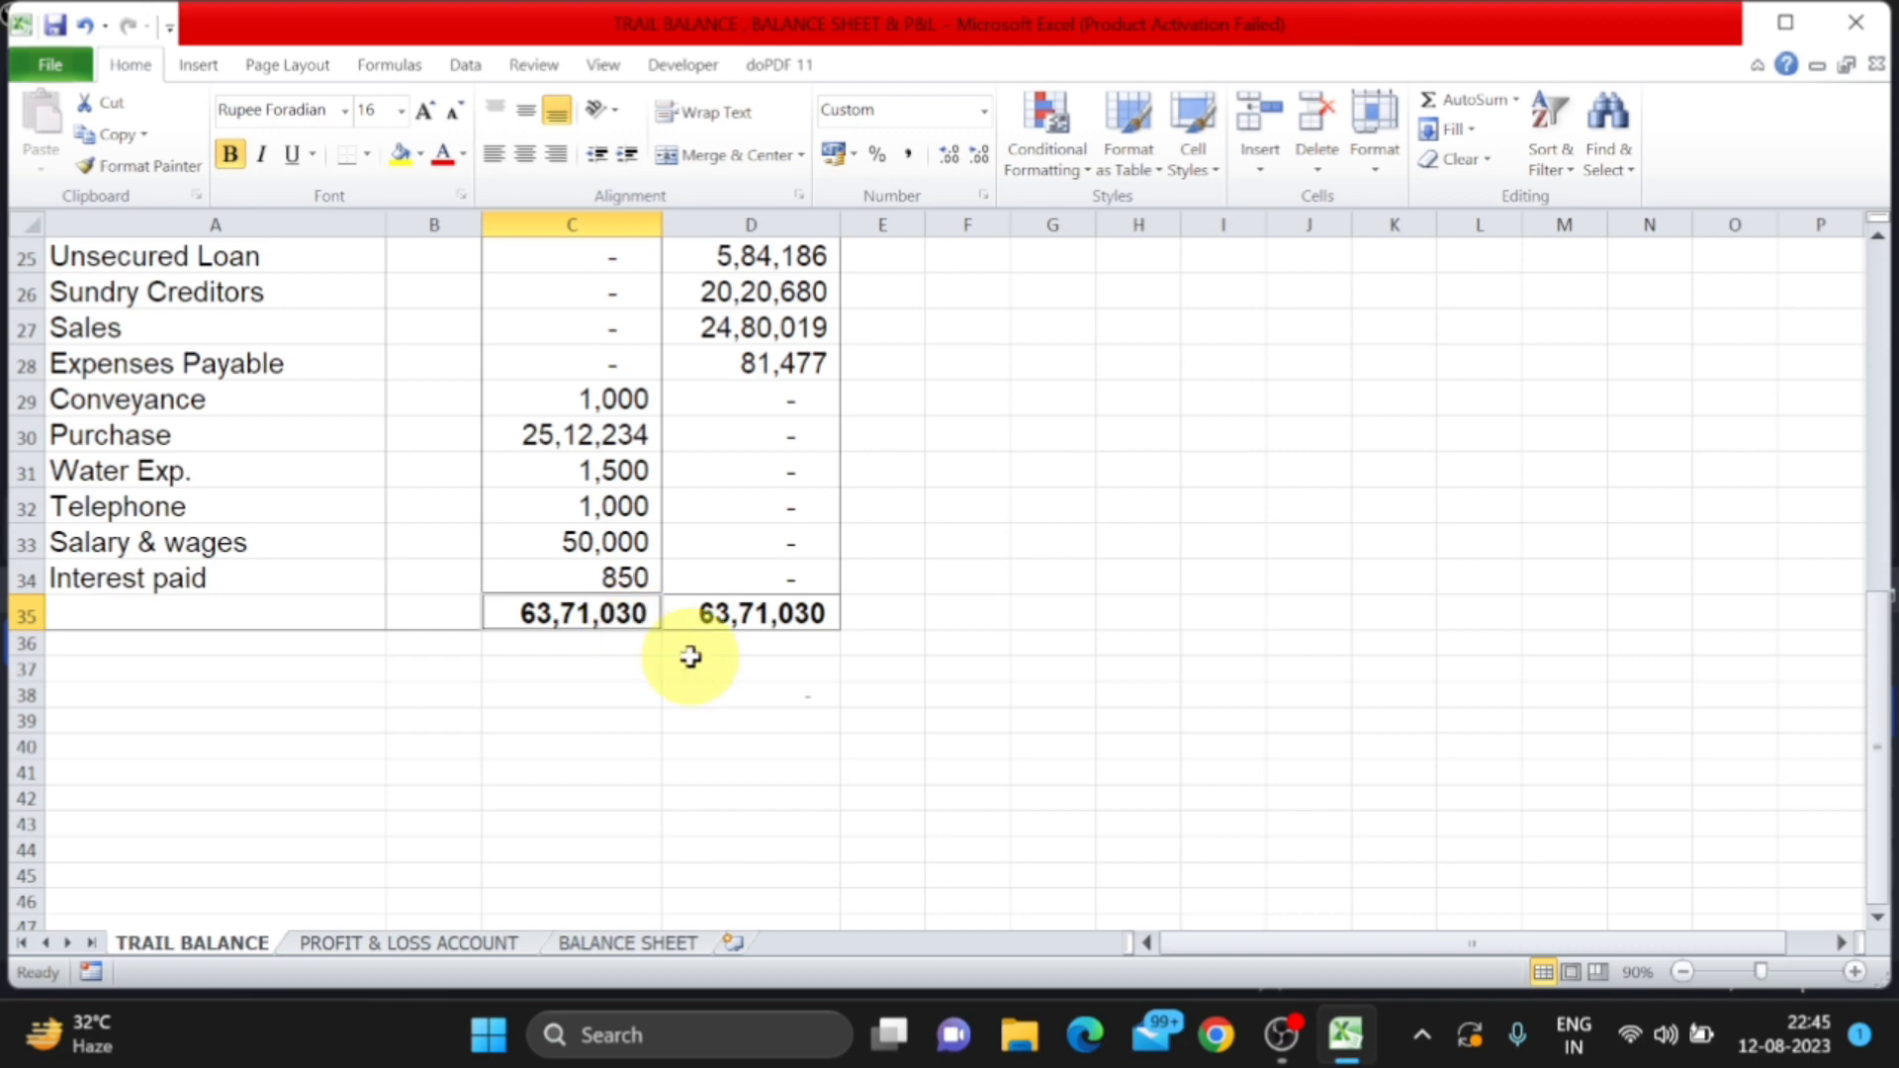
pyautogui.click(770, 615)
pyautogui.click(640, 588)
pyautogui.click(634, 610)
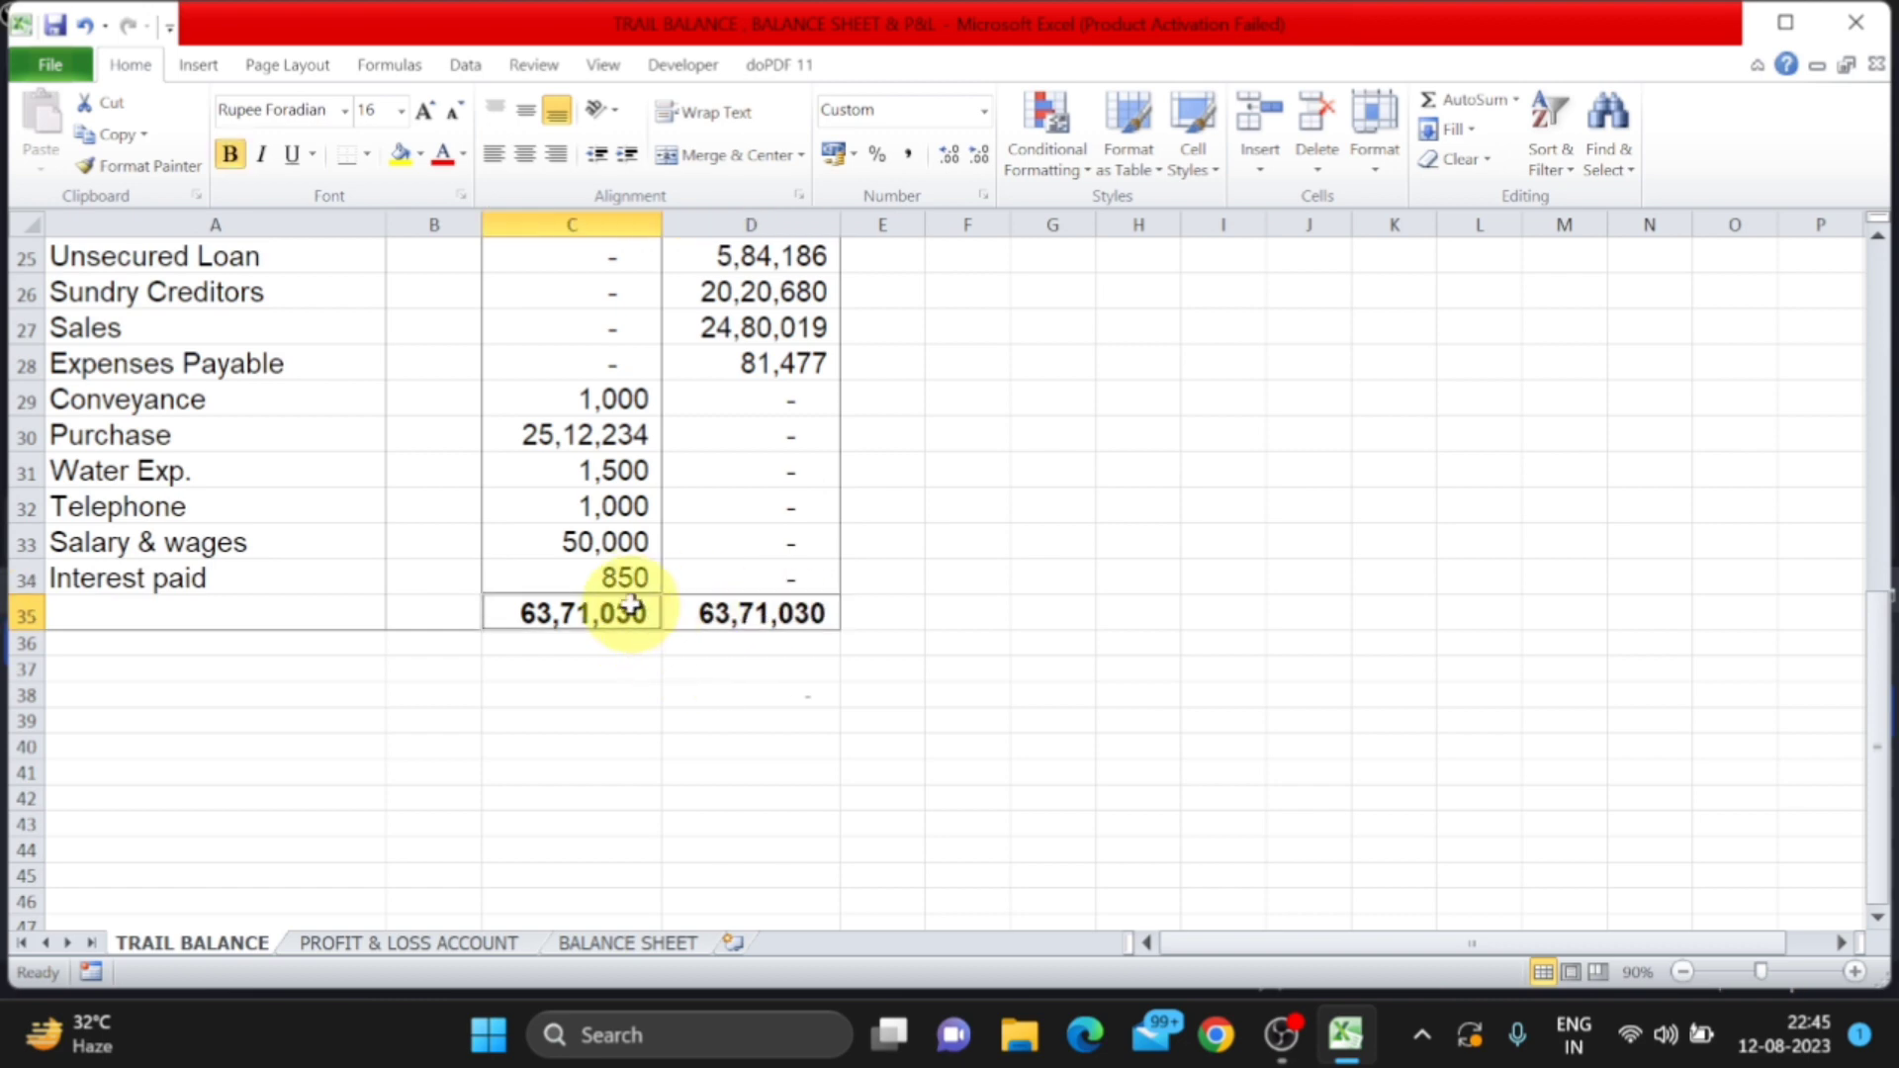
# Review the trading, profit and loss account, including its gross profit and net profit amounts
pyautogui.click(465, 942)
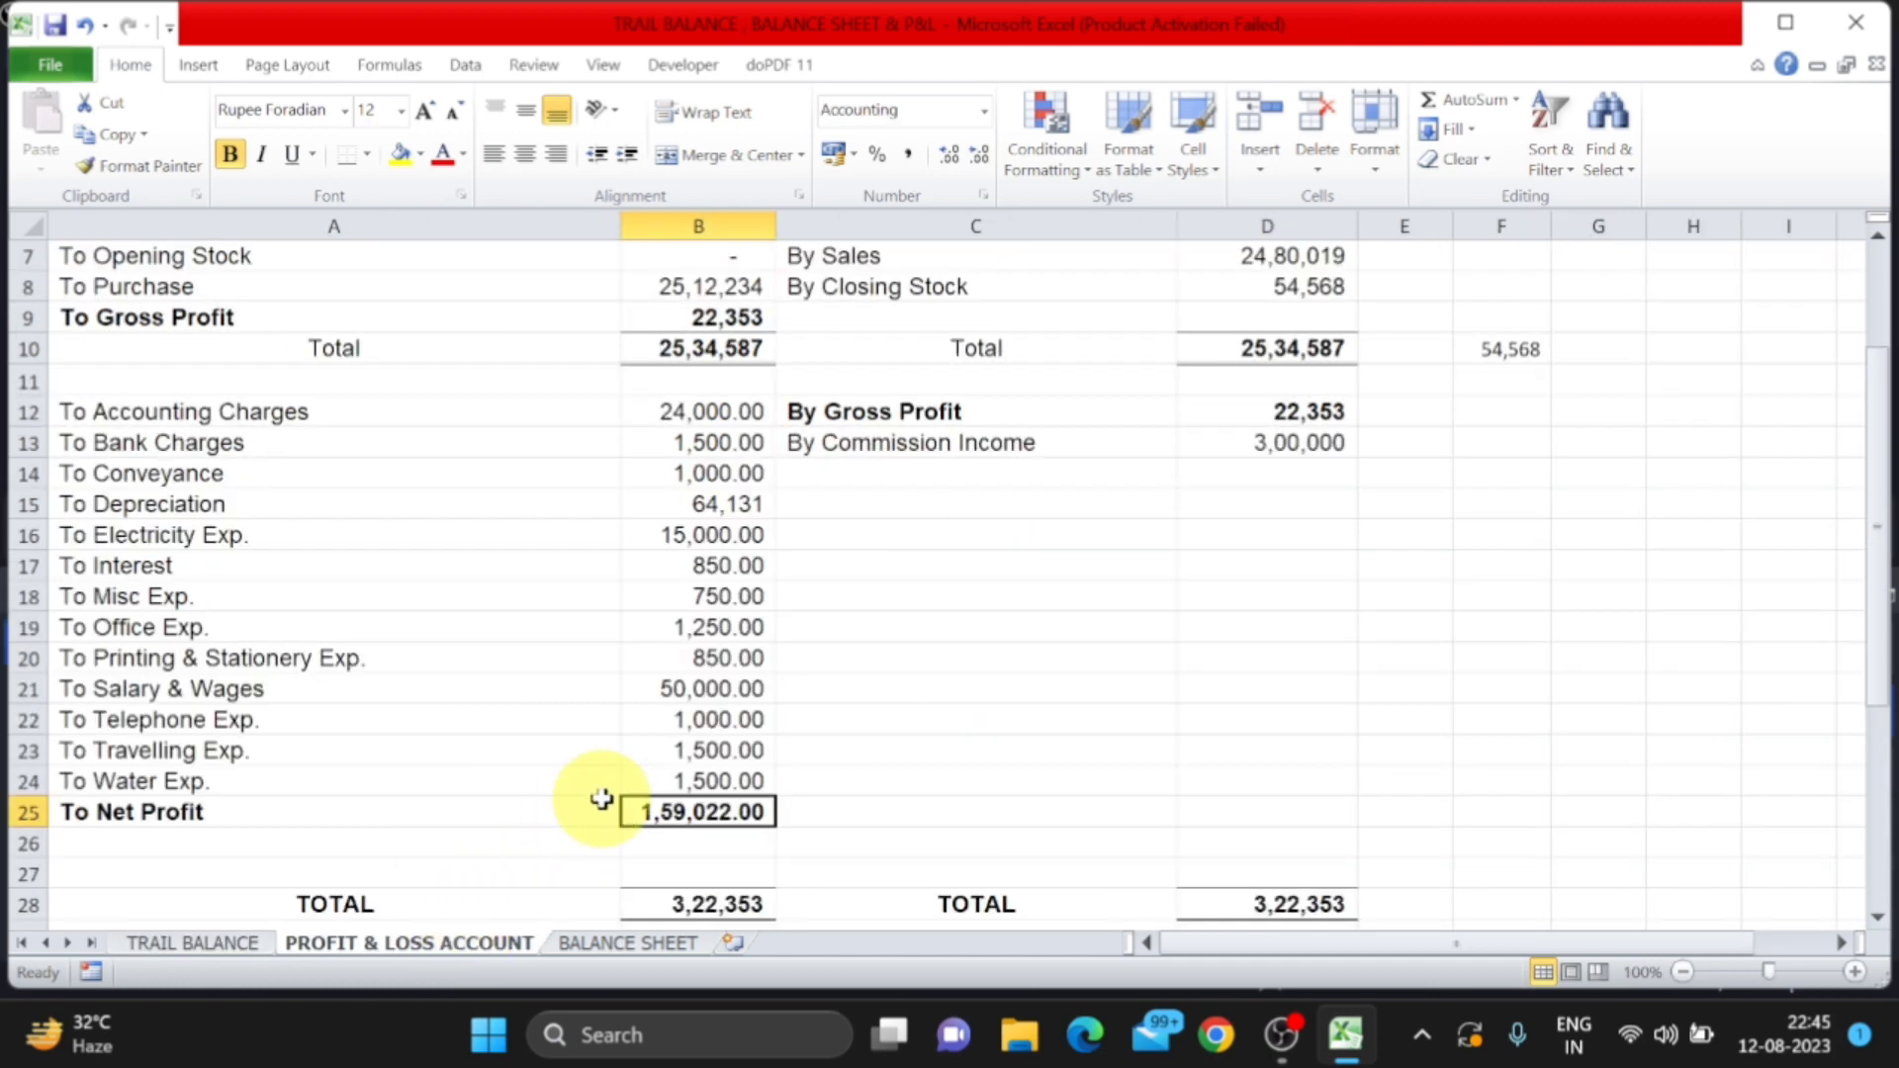
pyautogui.scroll(2, 646, 783)
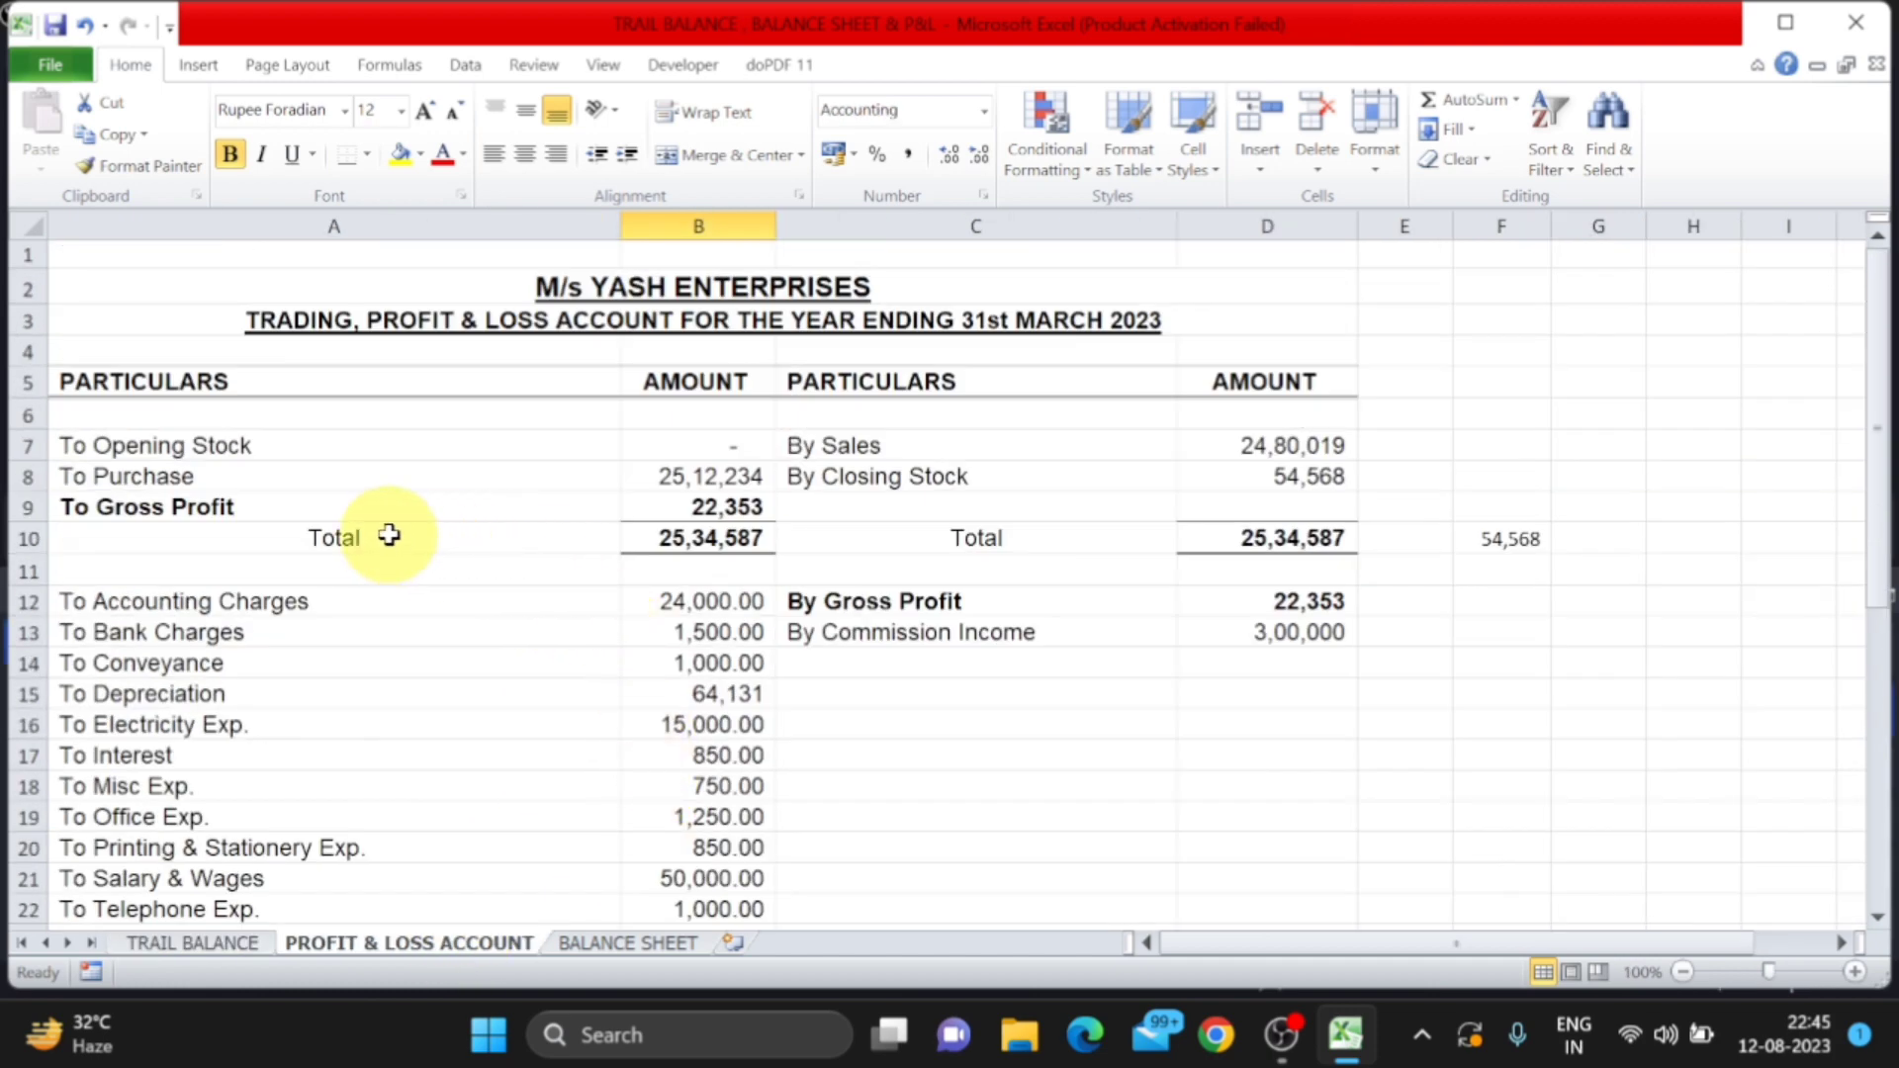
pyautogui.scroll(-4, 389, 534)
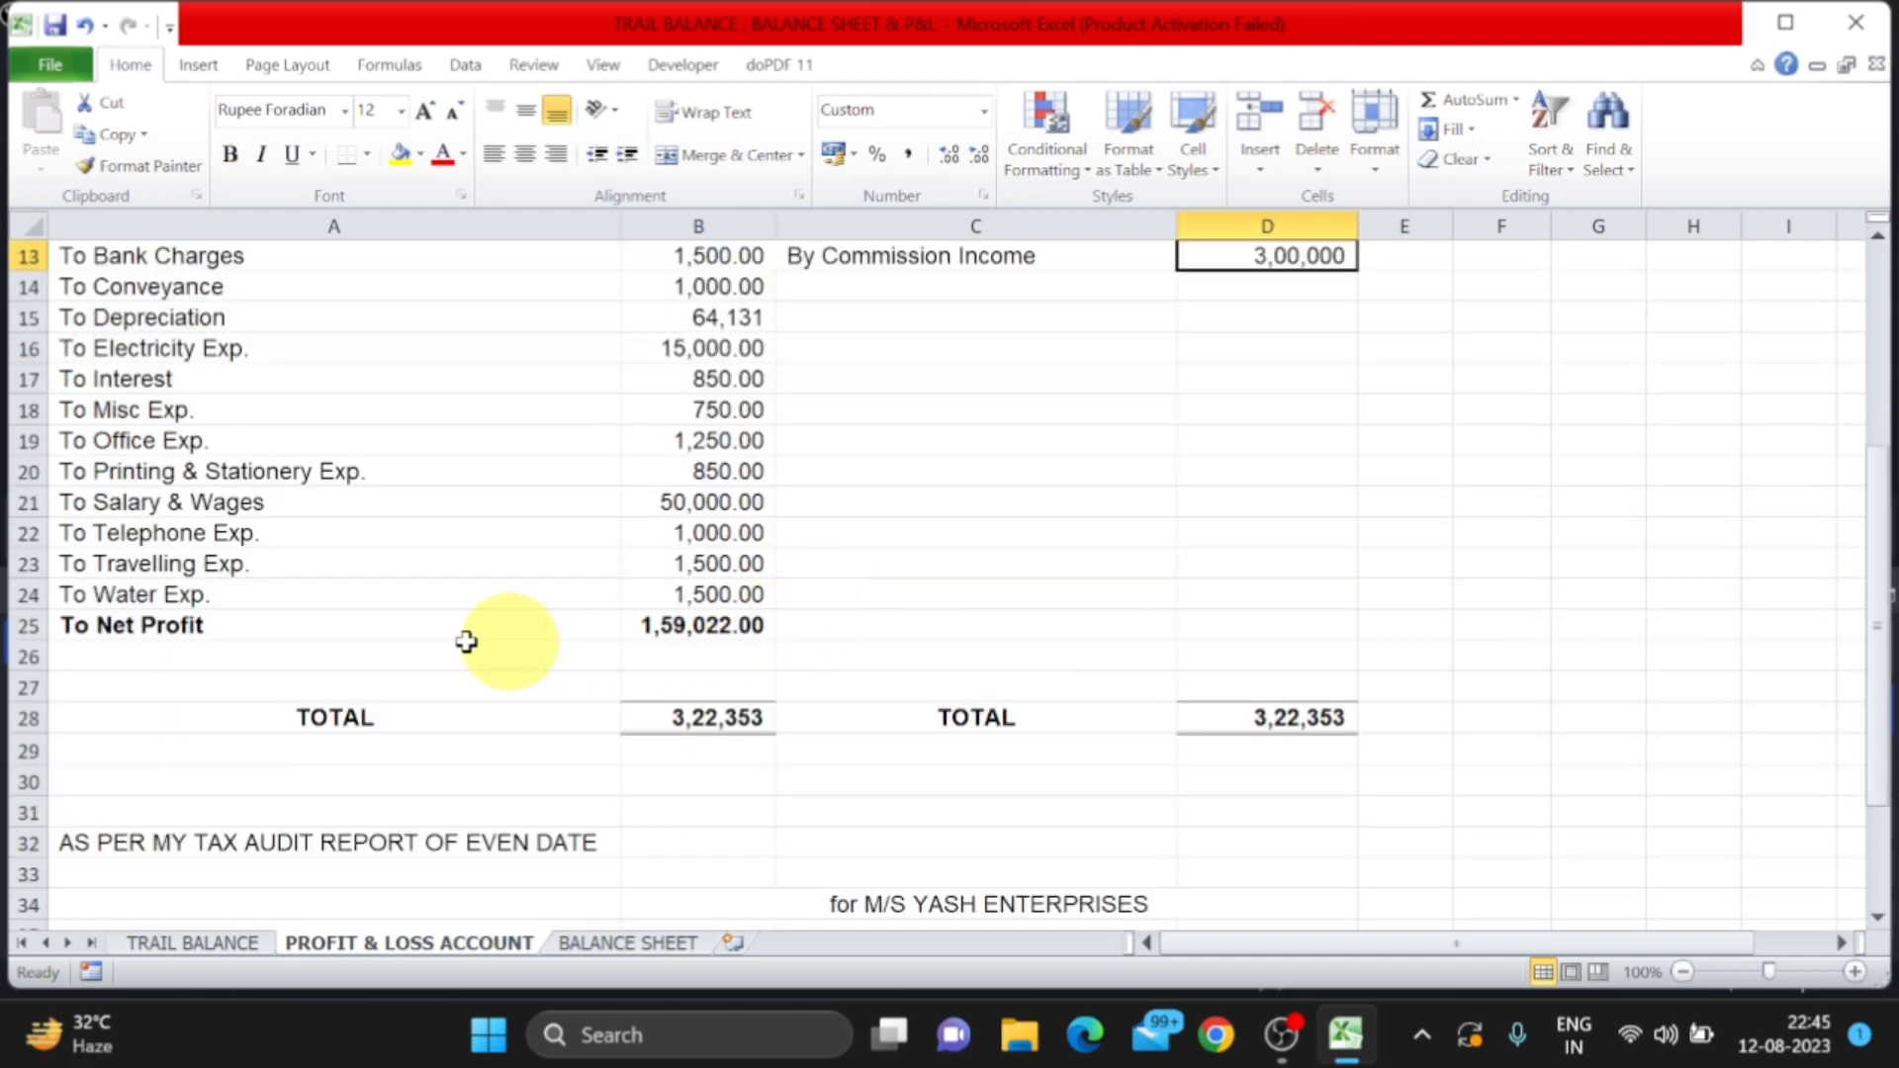
pyautogui.click(339, 629)
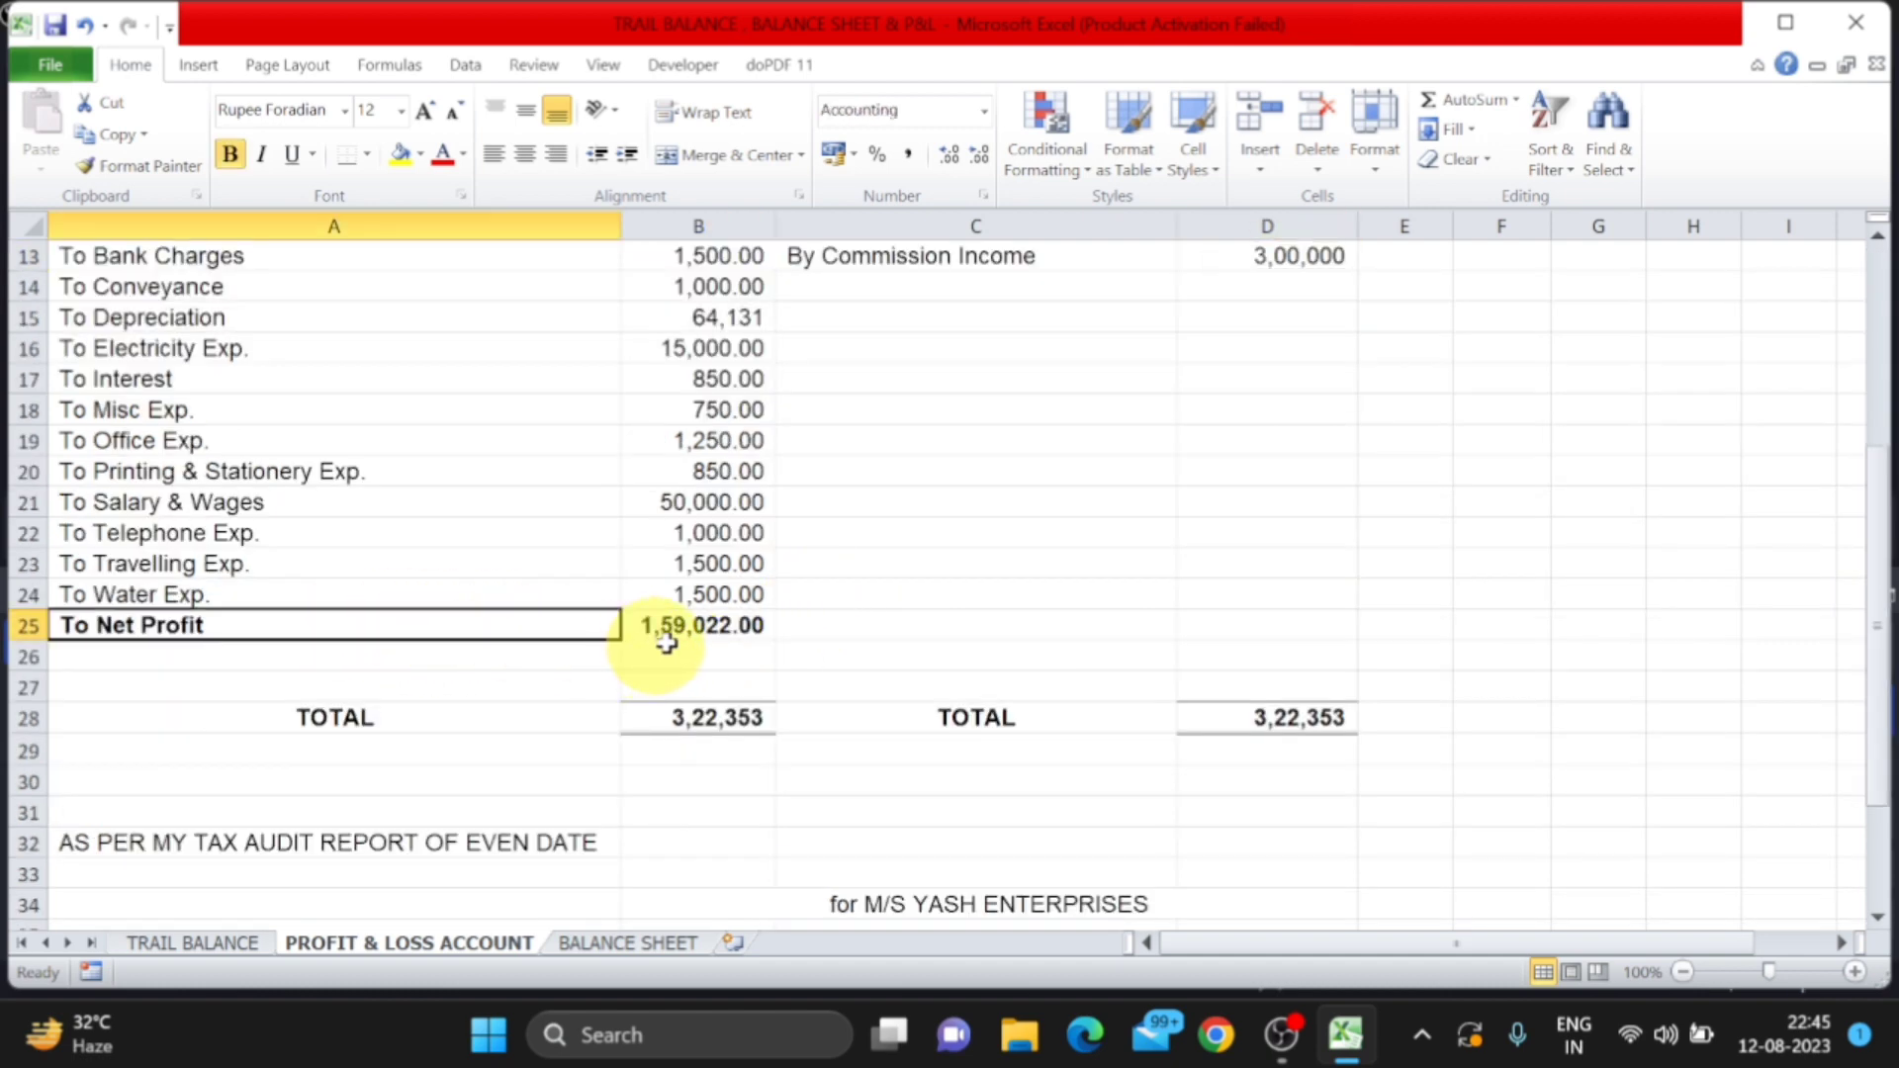
pyautogui.click(757, 631)
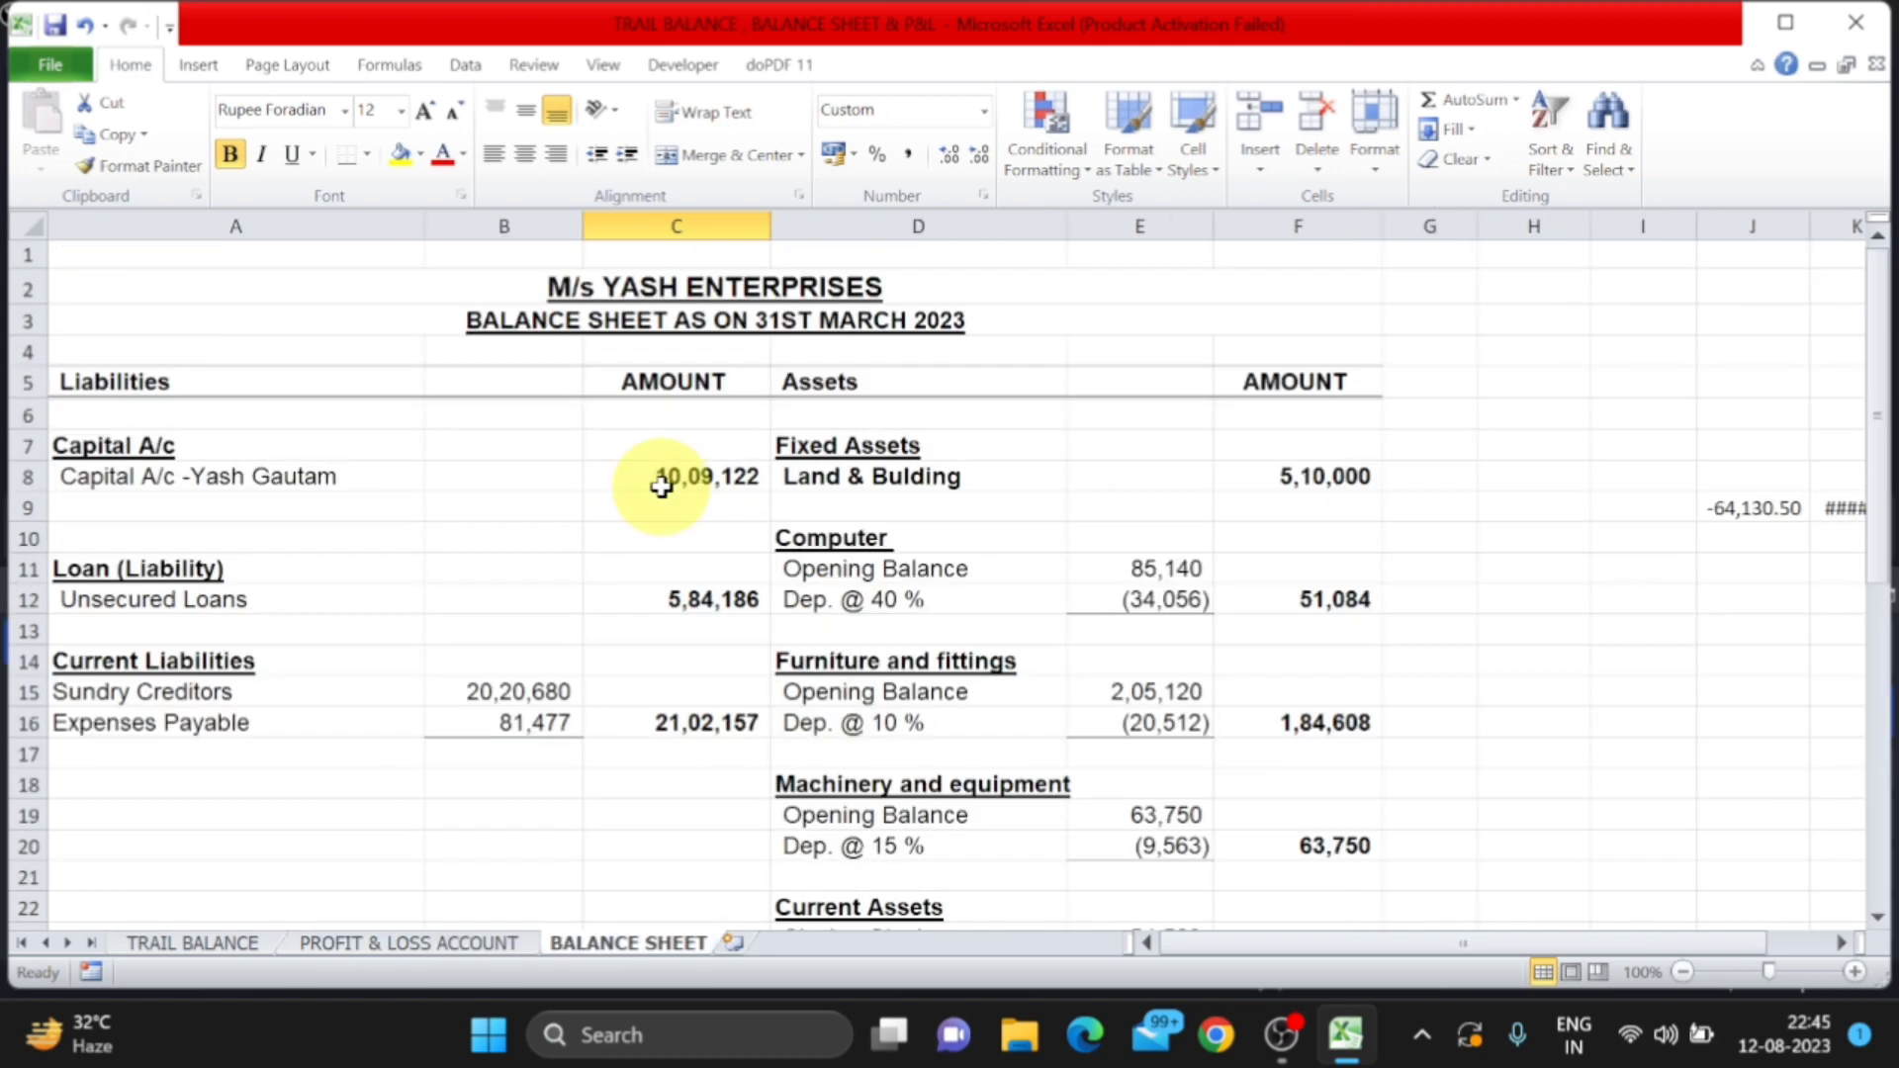
# Examine the balance sheet's liabilities and assets and compare the totals of both sides
pyautogui.scroll(-4, 662, 485)
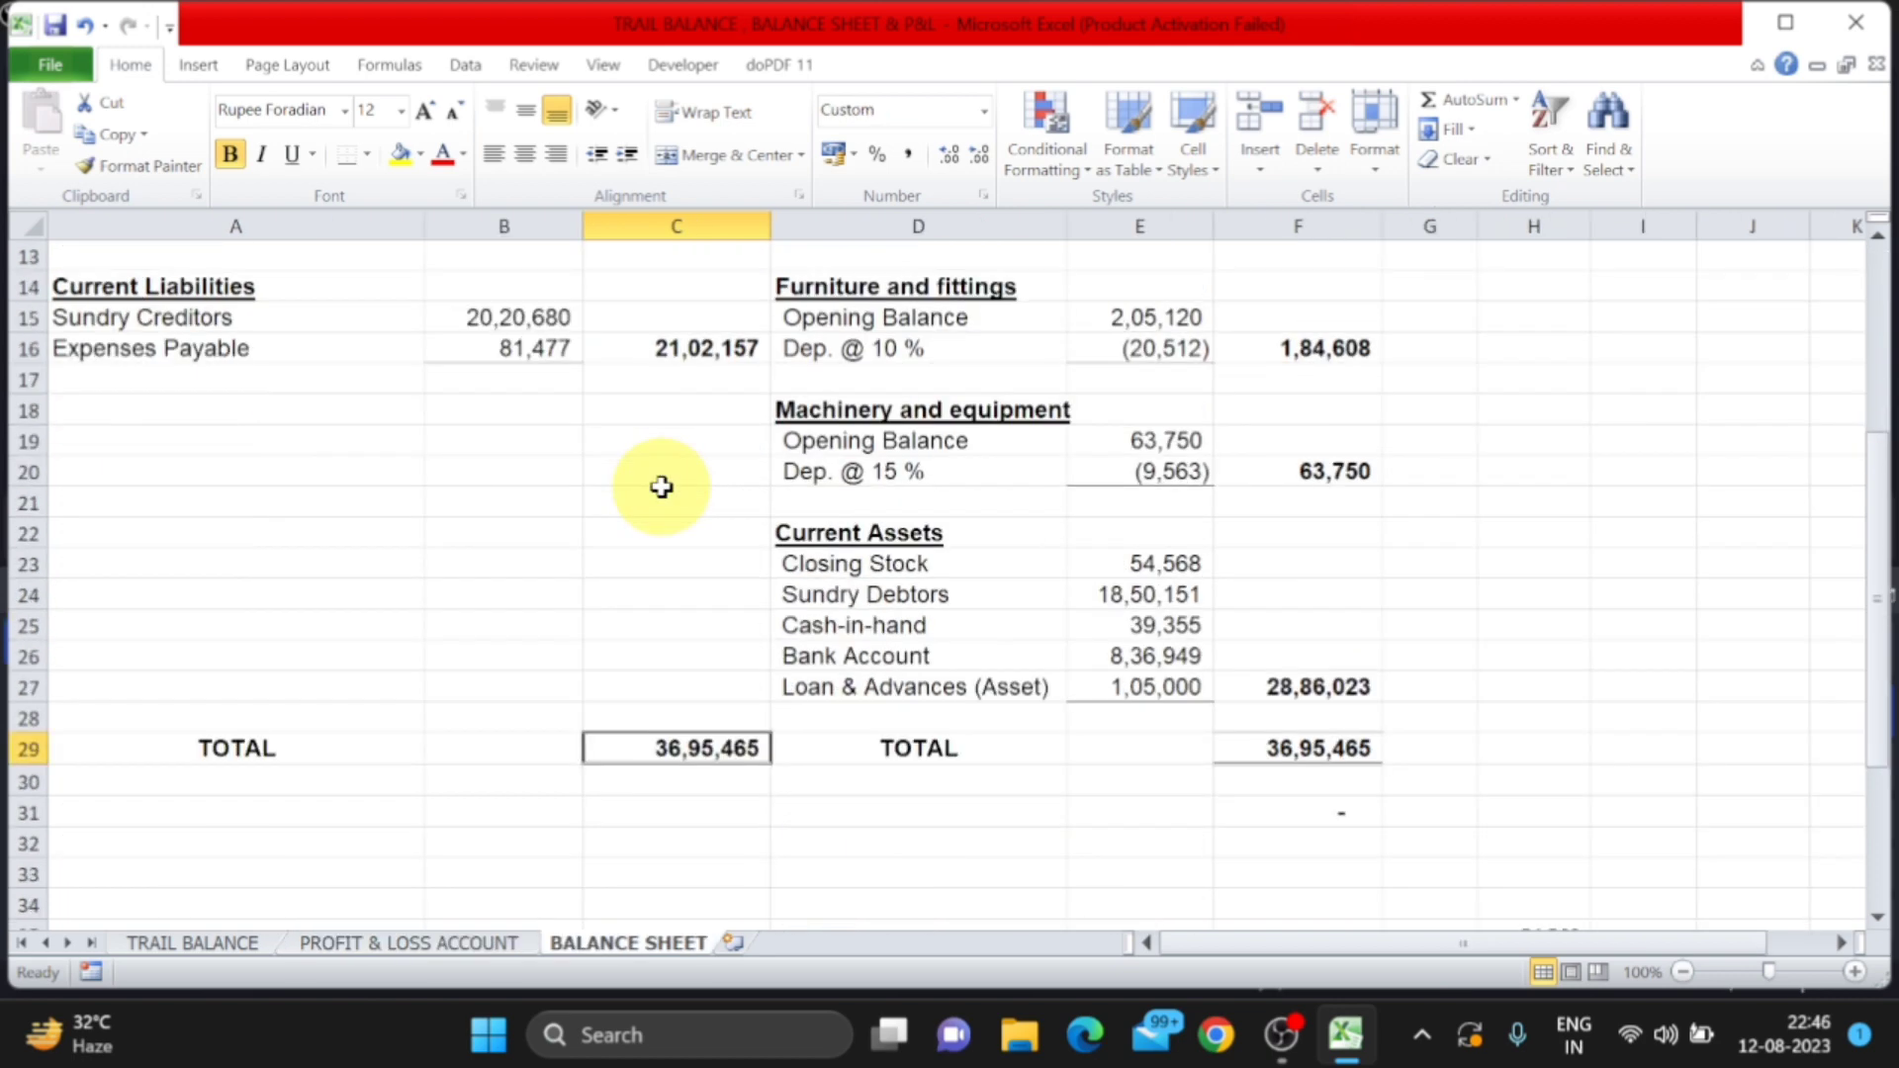
pyautogui.click(708, 752)
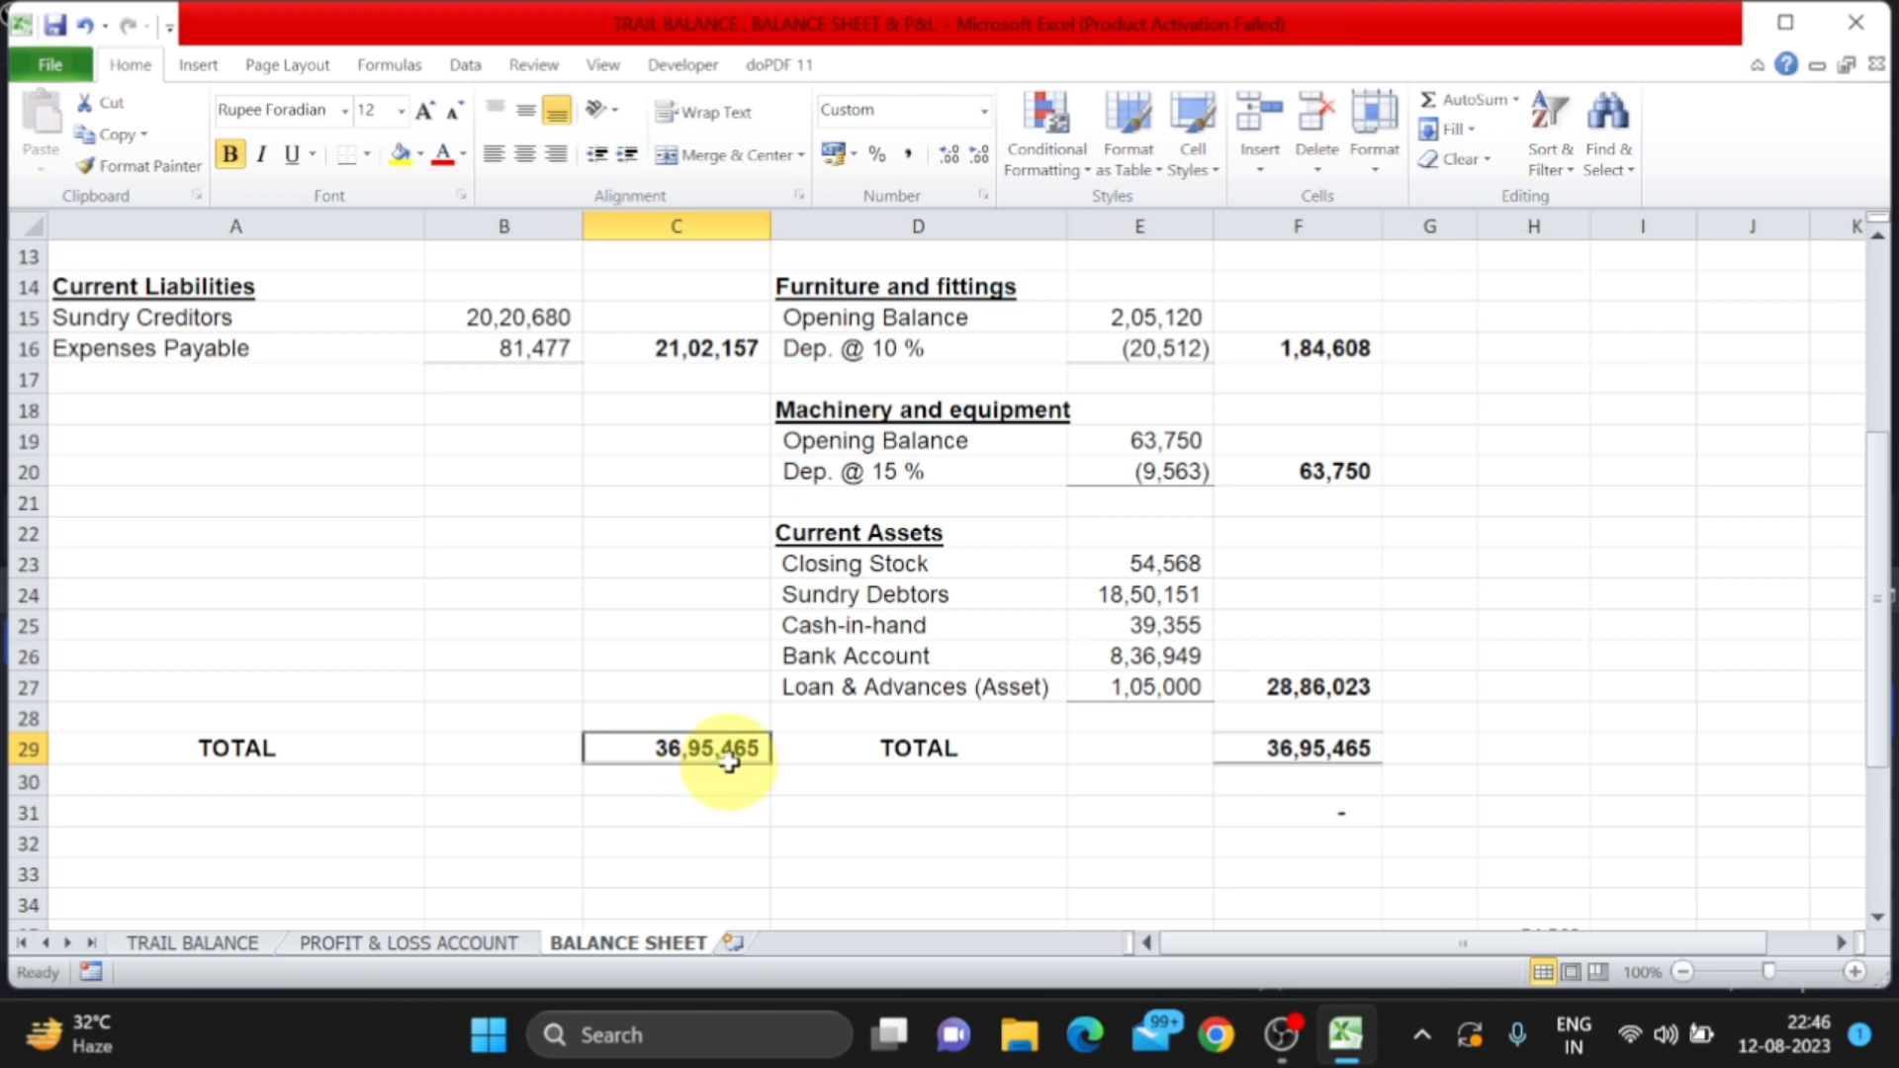
pyautogui.scroll(4, 1118, 594)
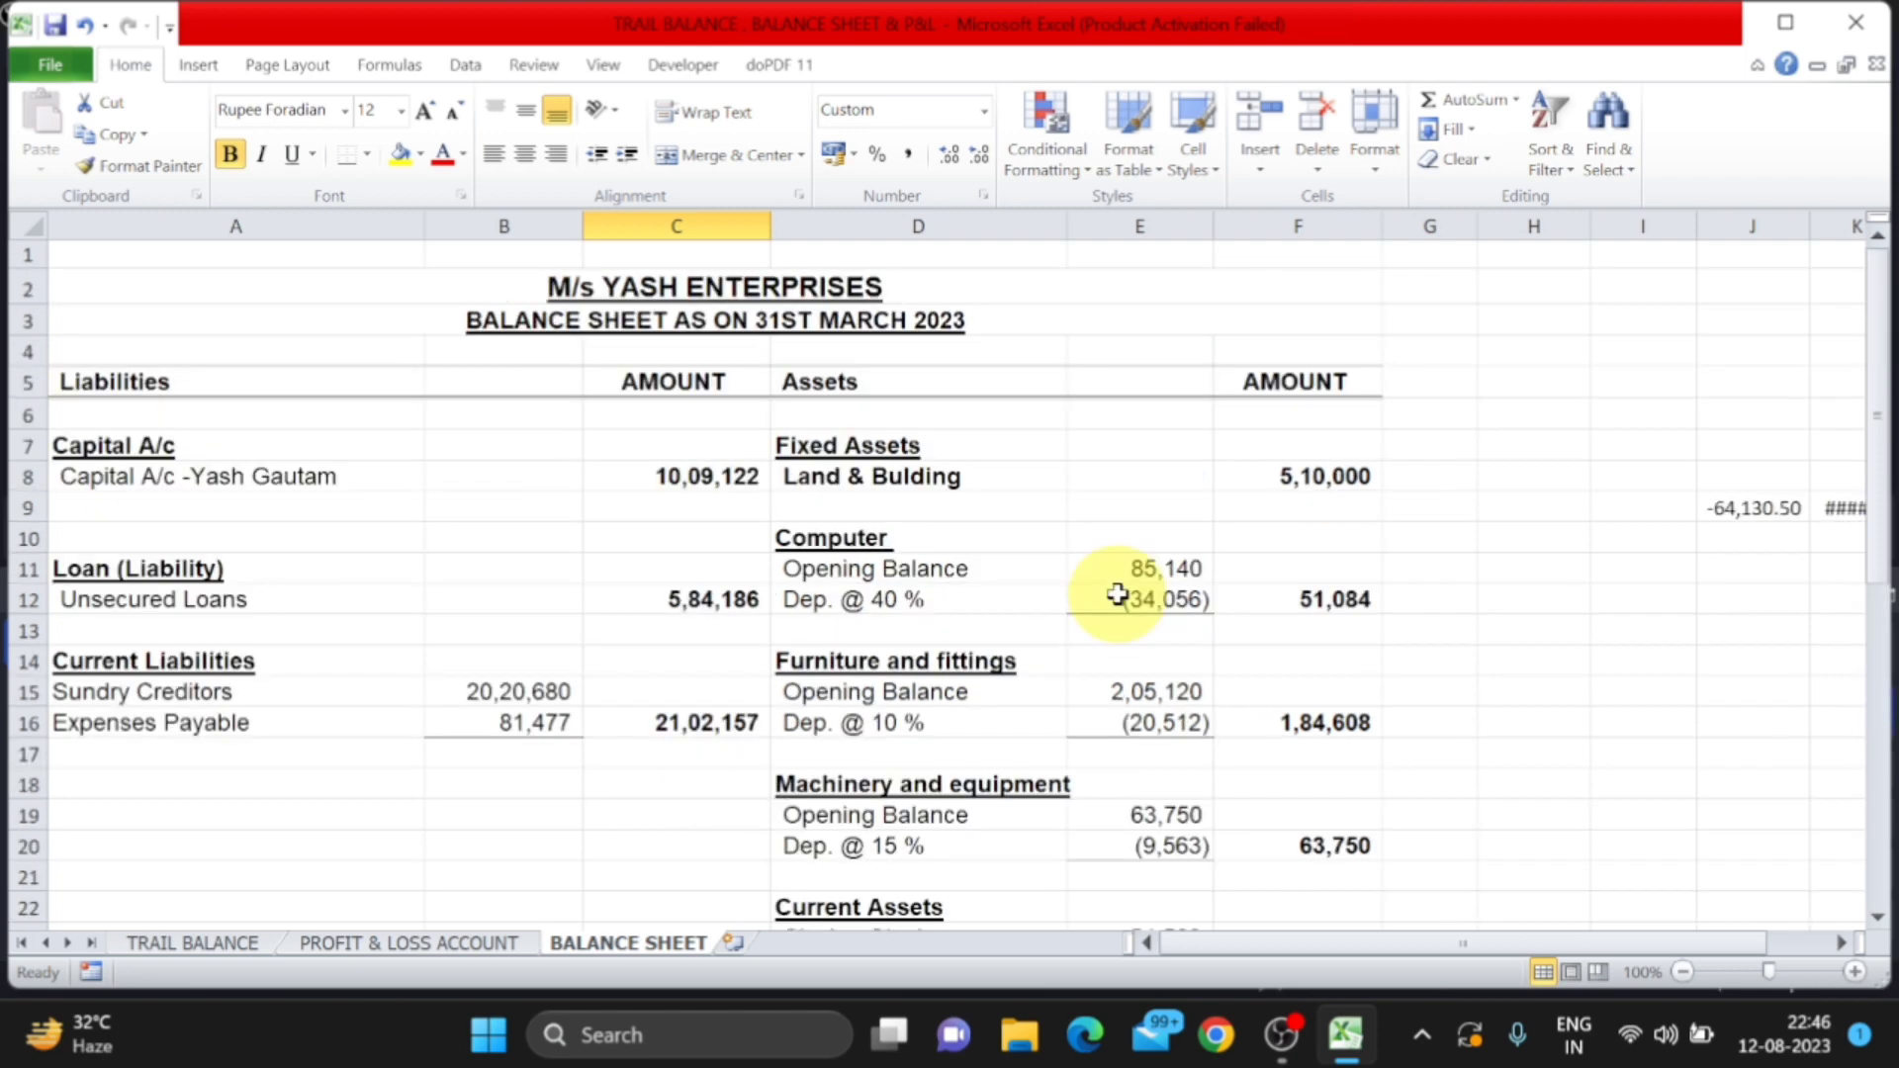
pyautogui.scroll(-4, 1118, 594)
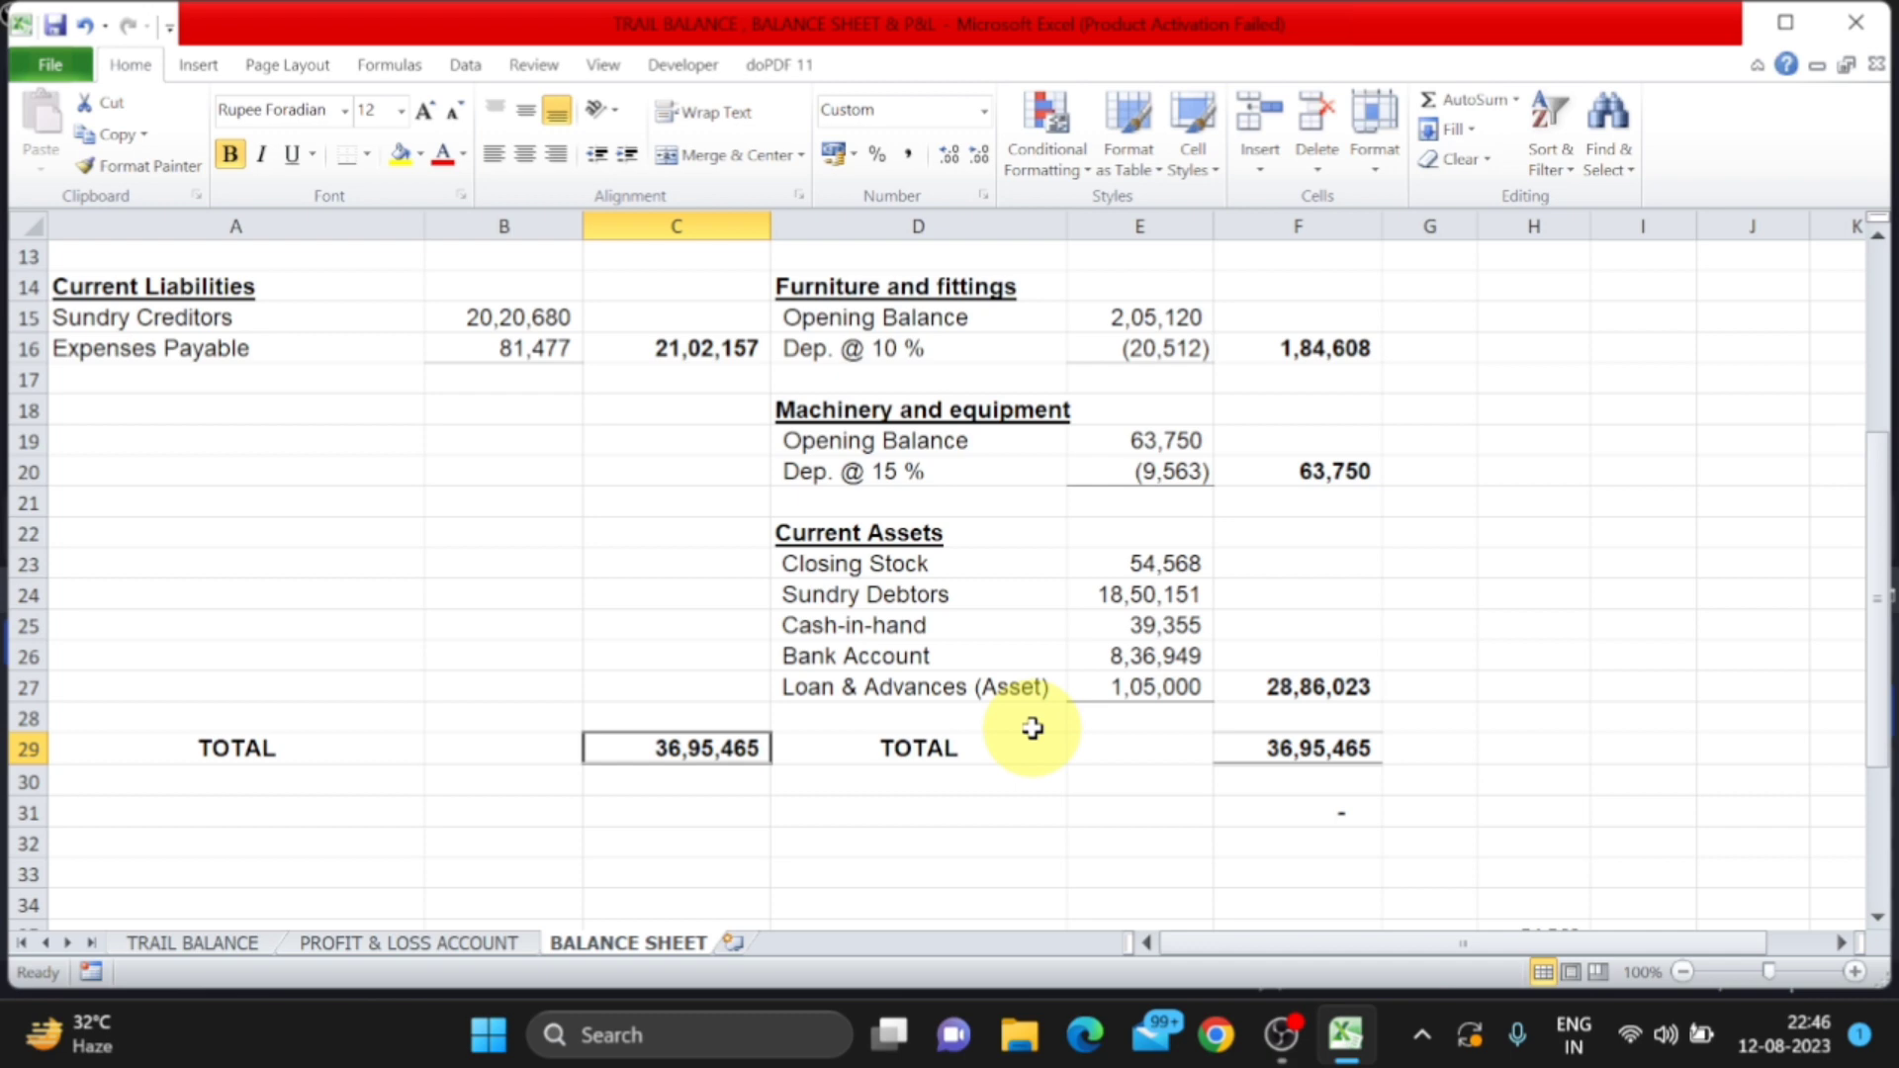
# Recheck the trial balance totals, the net profit in the profit and loss account and the balance sheet totals
pyautogui.click(230, 942)
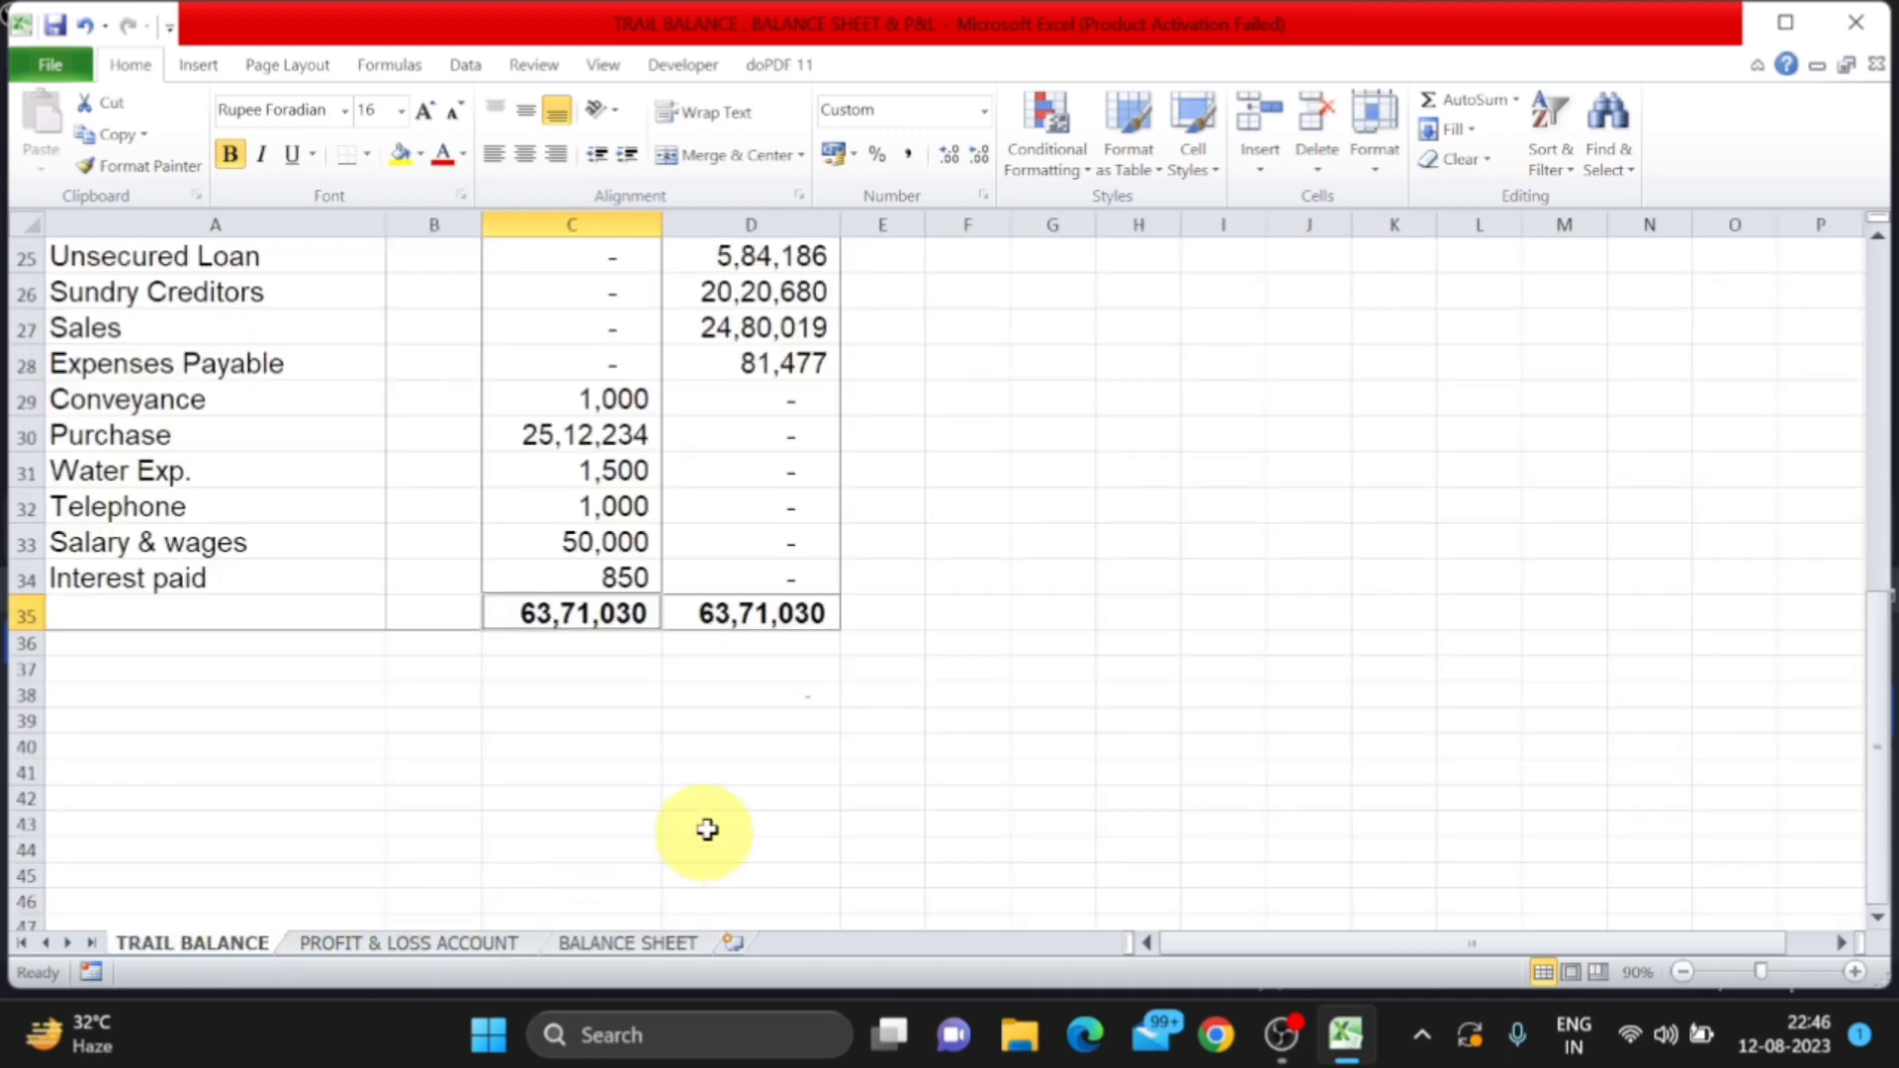
pyautogui.click(755, 615)
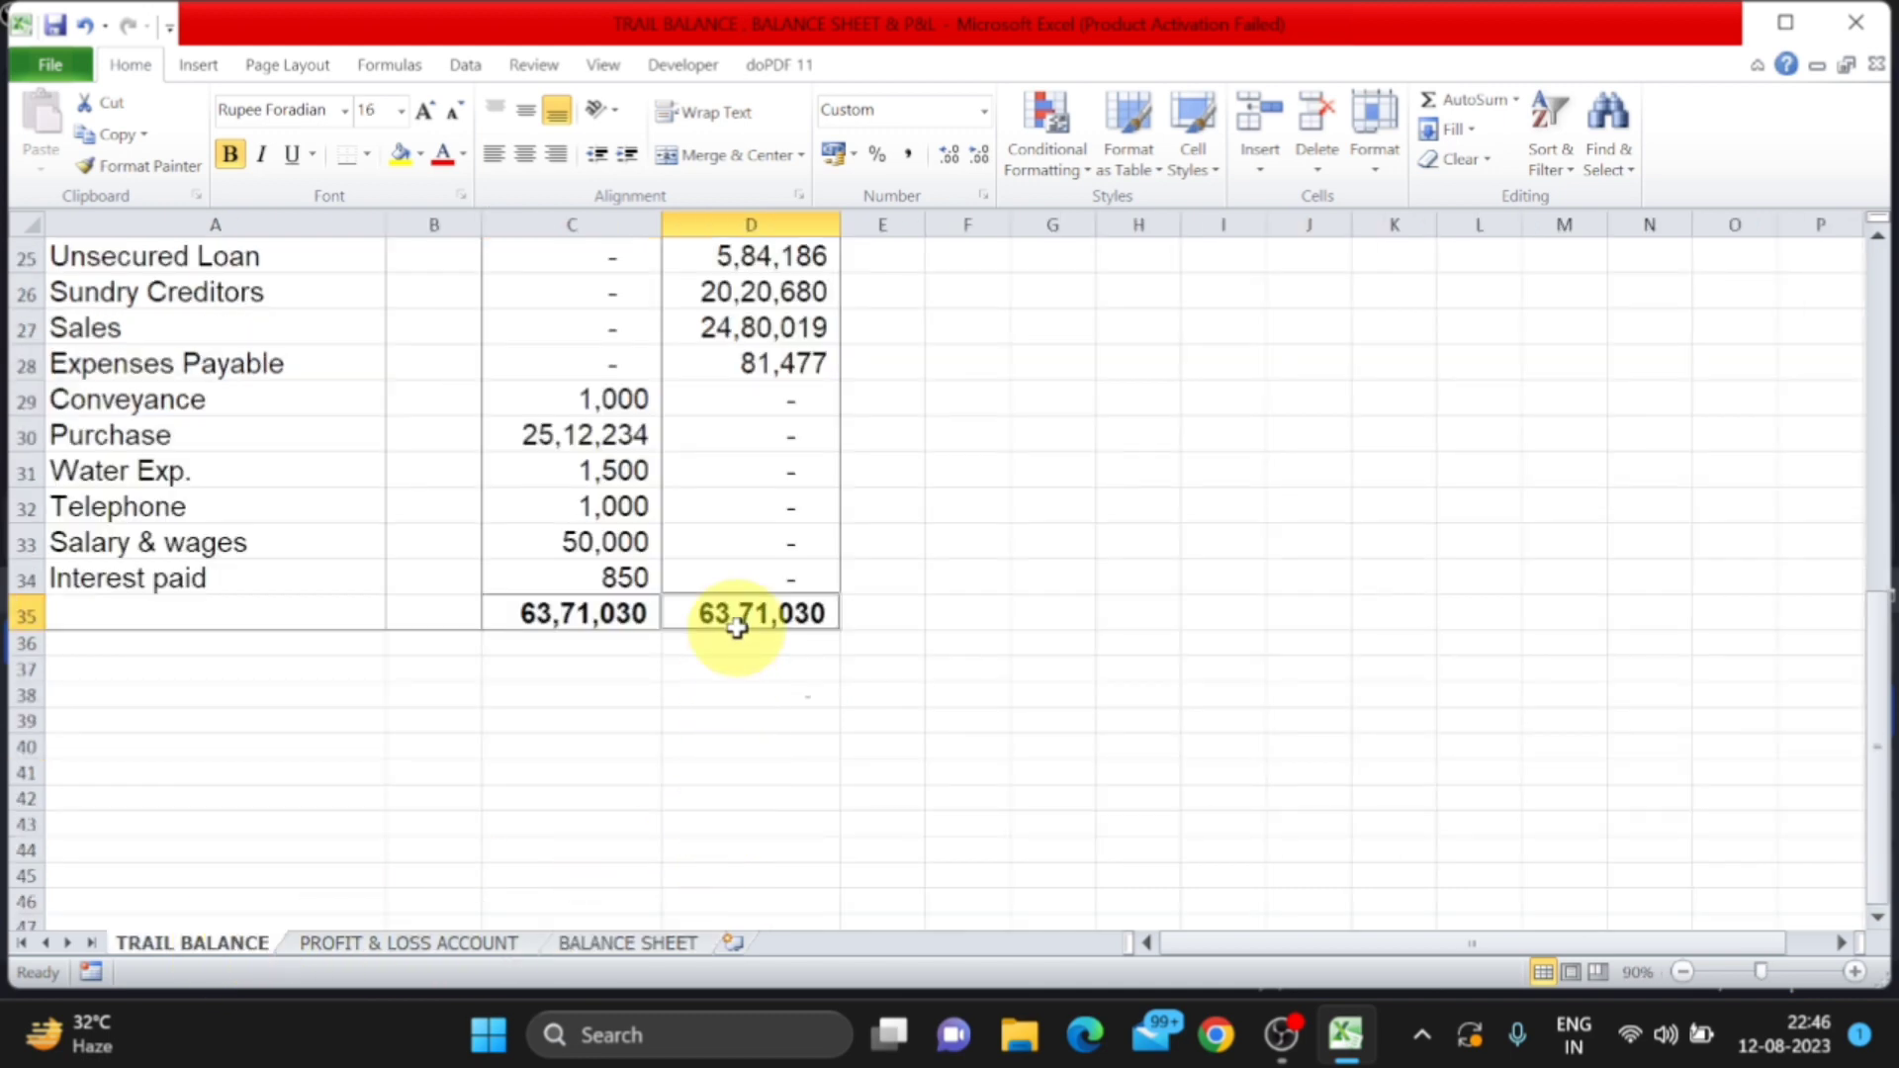
pyautogui.click(453, 943)
pyautogui.click(672, 629)
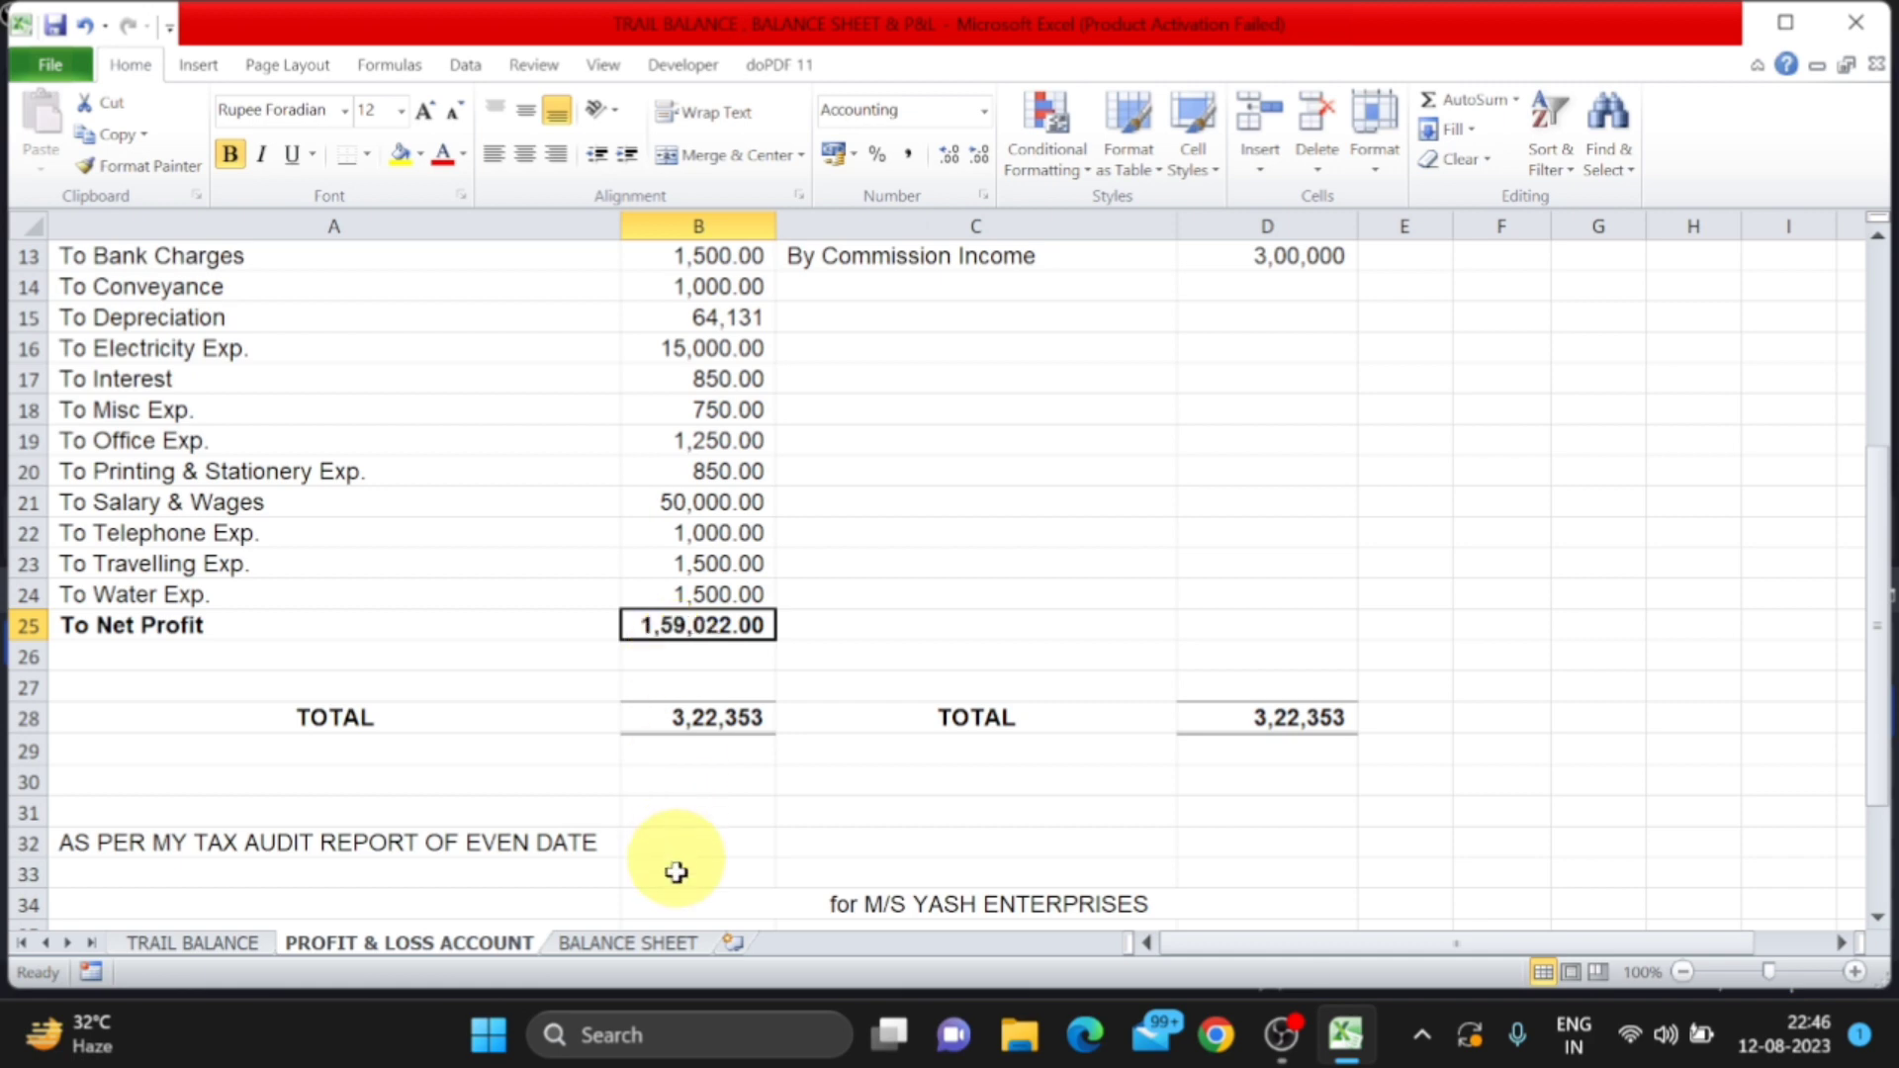
pyautogui.click(670, 943)
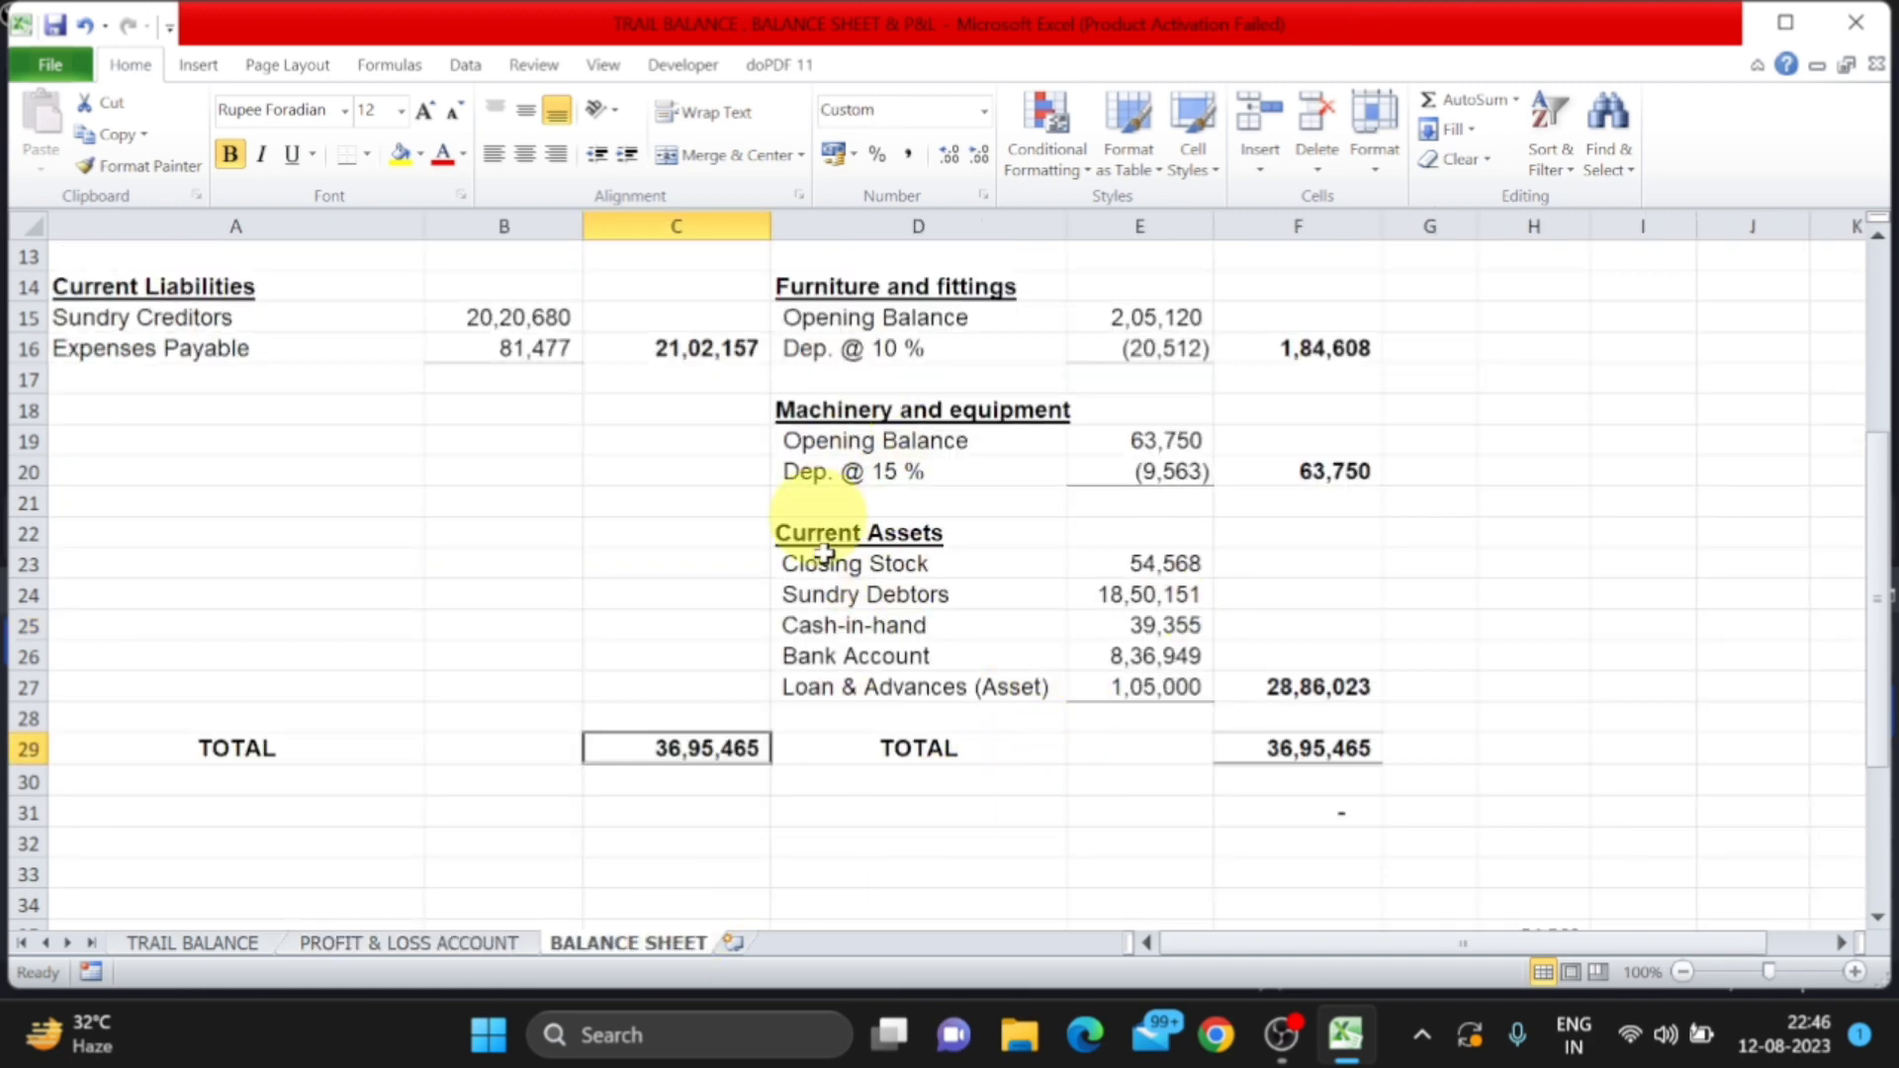
pyautogui.click(453, 943)
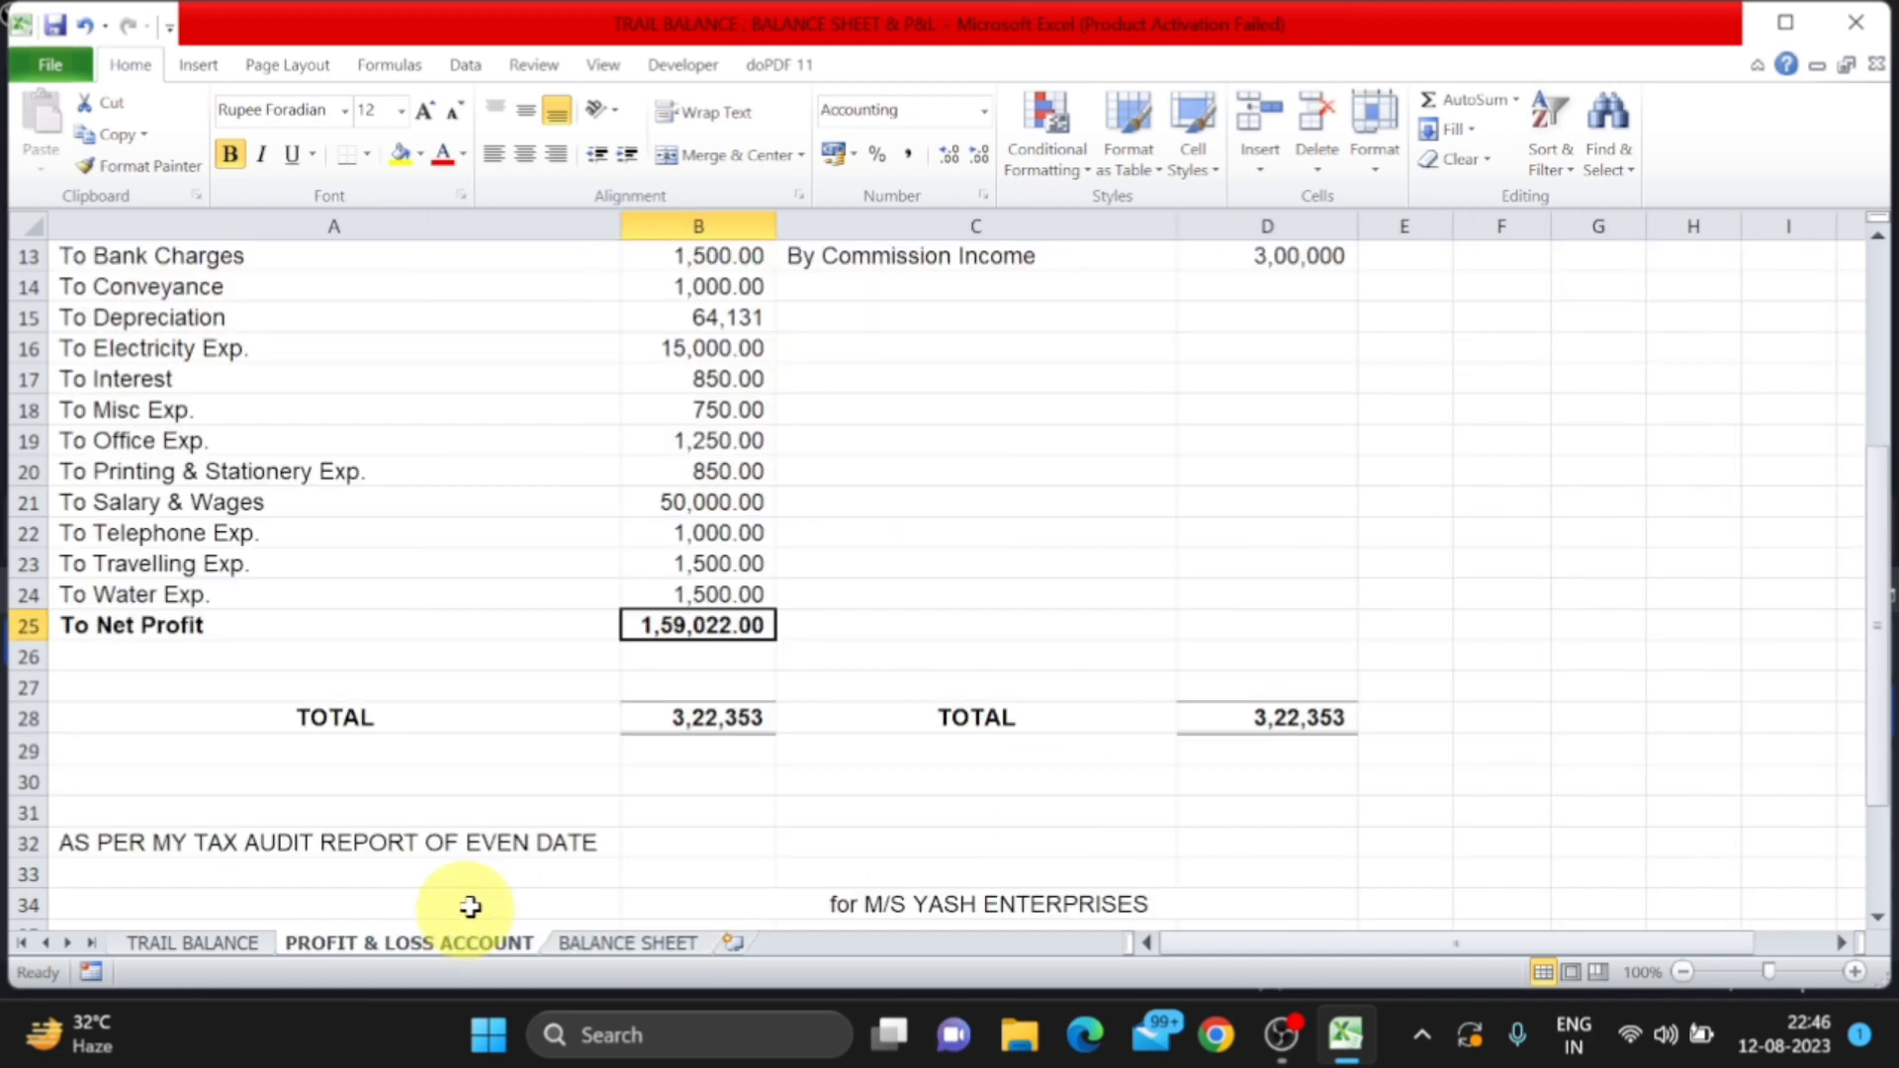
pyautogui.scroll(4, 470, 907)
pyautogui.scroll(-5, 467, 900)
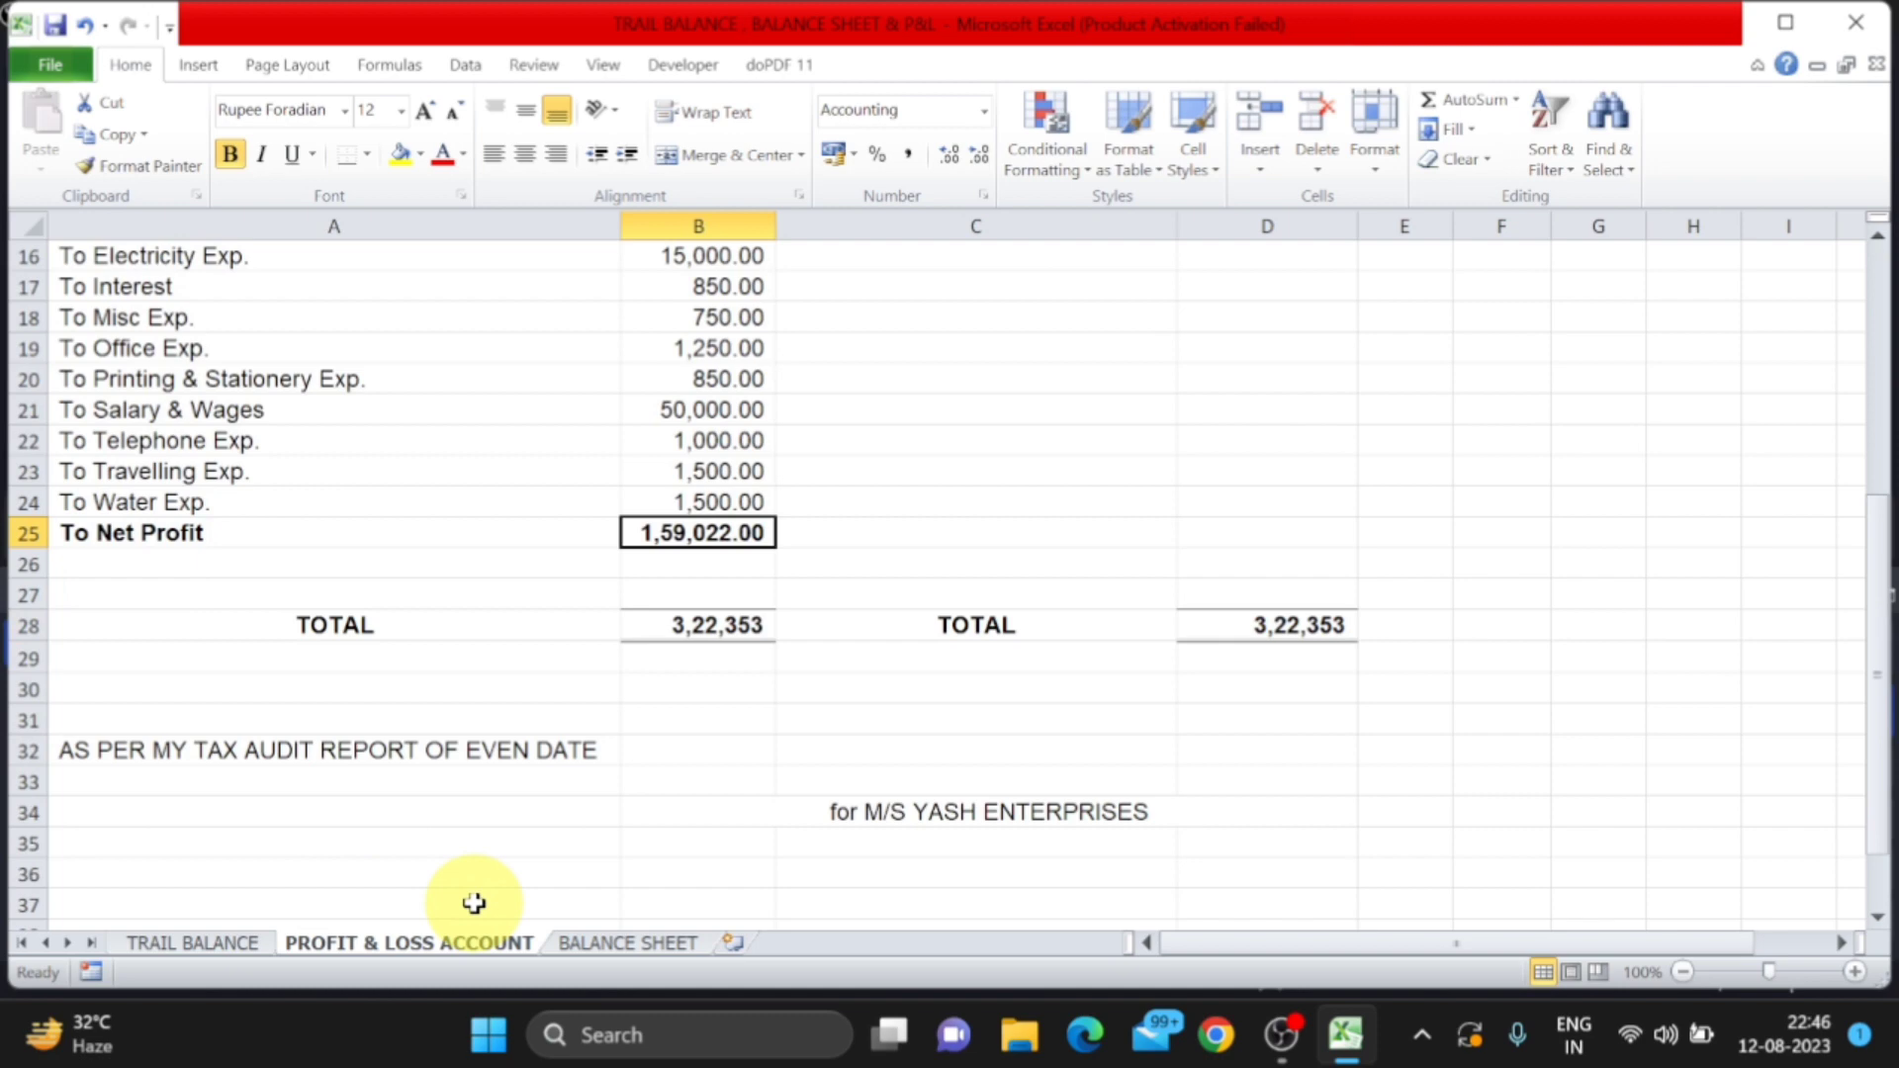
pyautogui.click(596, 945)
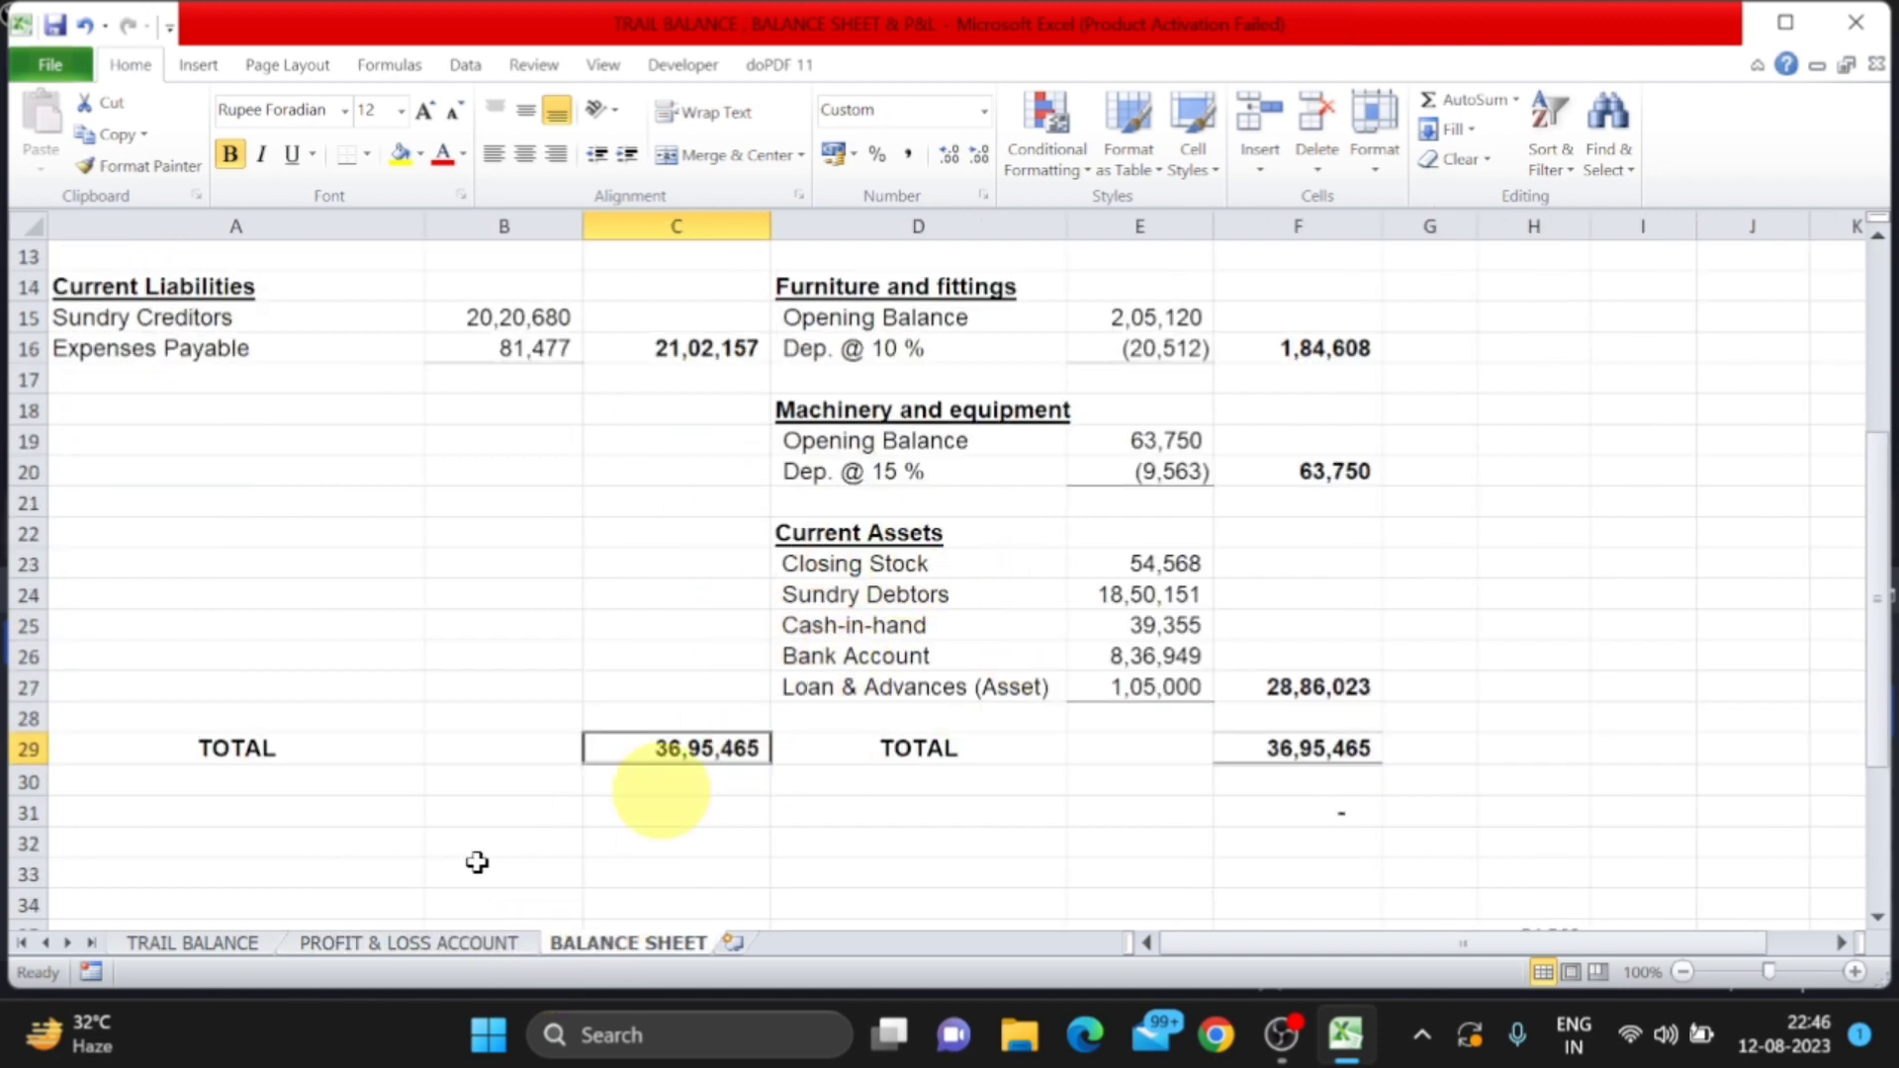
# Return to the trial balance and review its debit and credit entries from the first row
pyautogui.click(212, 942)
pyautogui.scroll(8, 594, 593)
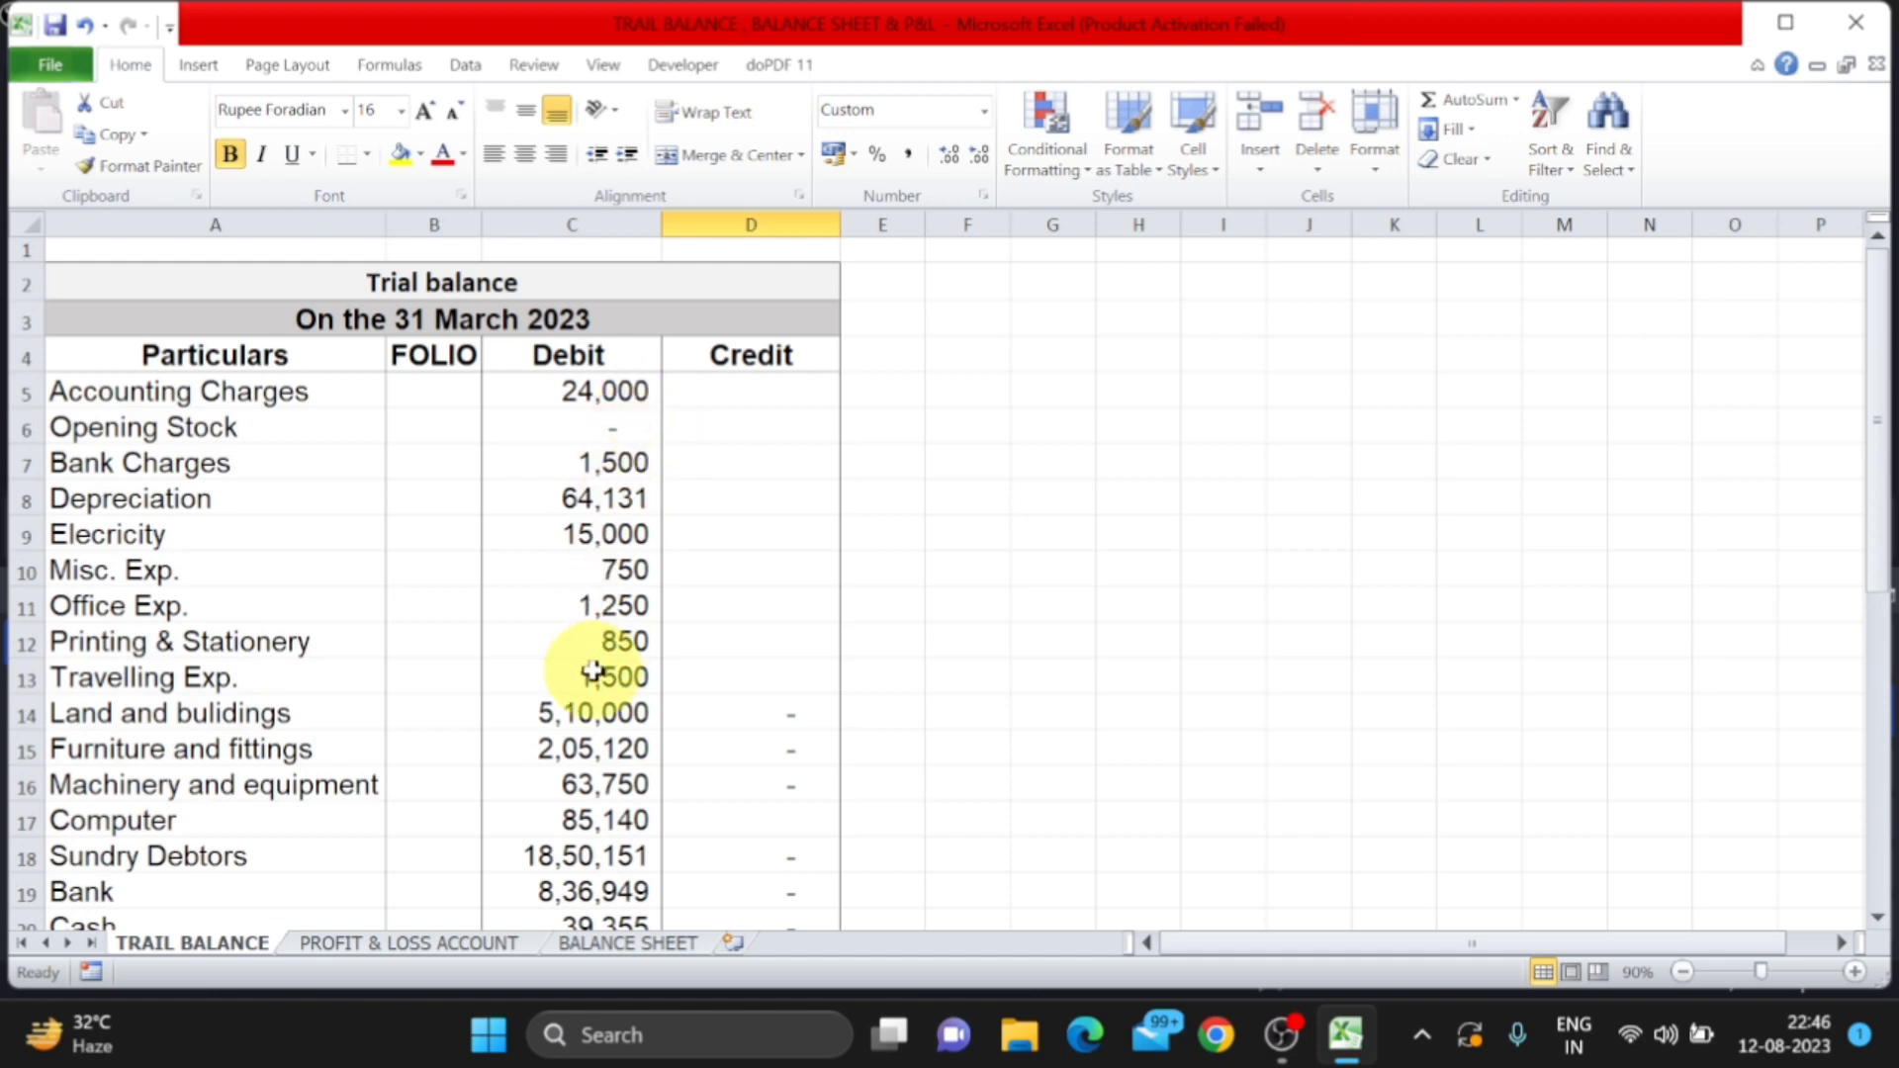
pyautogui.scroll(-1, 591, 672)
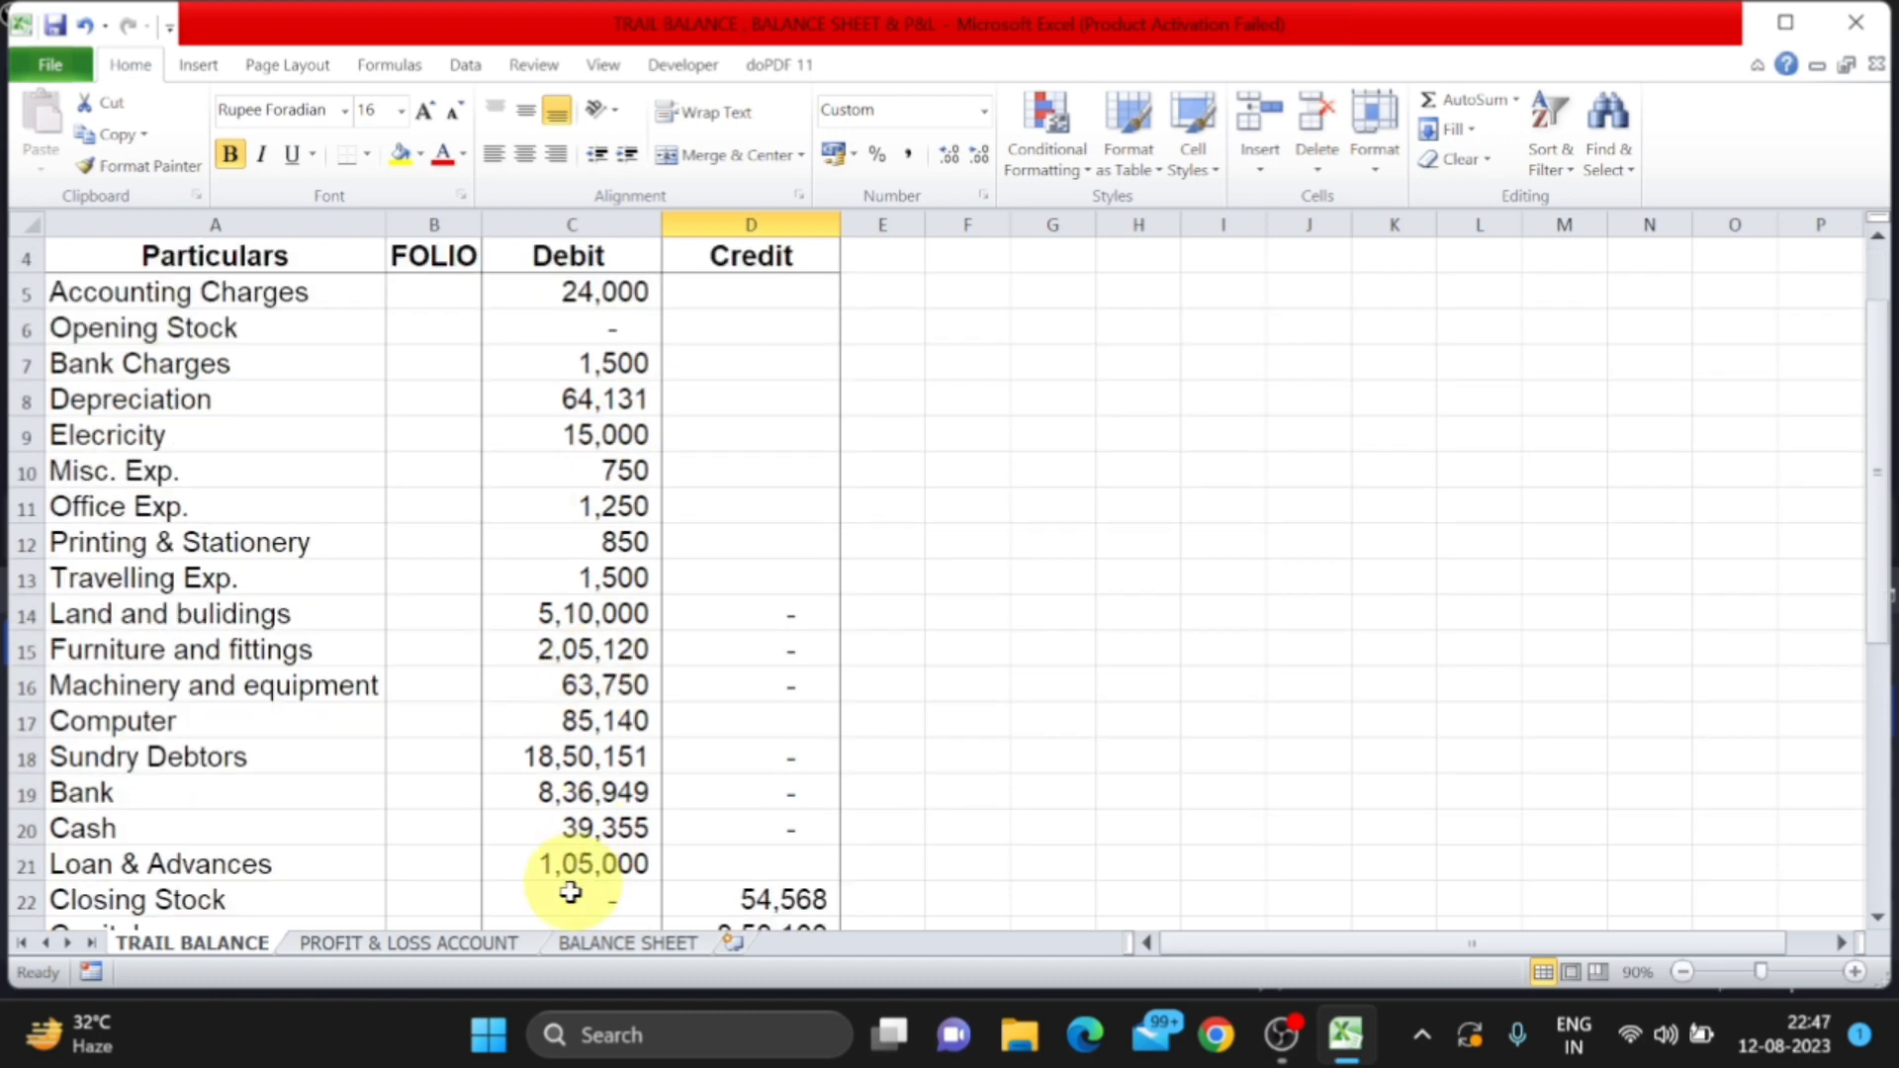
# In the profit and loss account, re-enter the gross profit formula in B9 as =D7+D8-B7-B8
pyautogui.click(488, 940)
pyautogui.scroll(5, 601, 756)
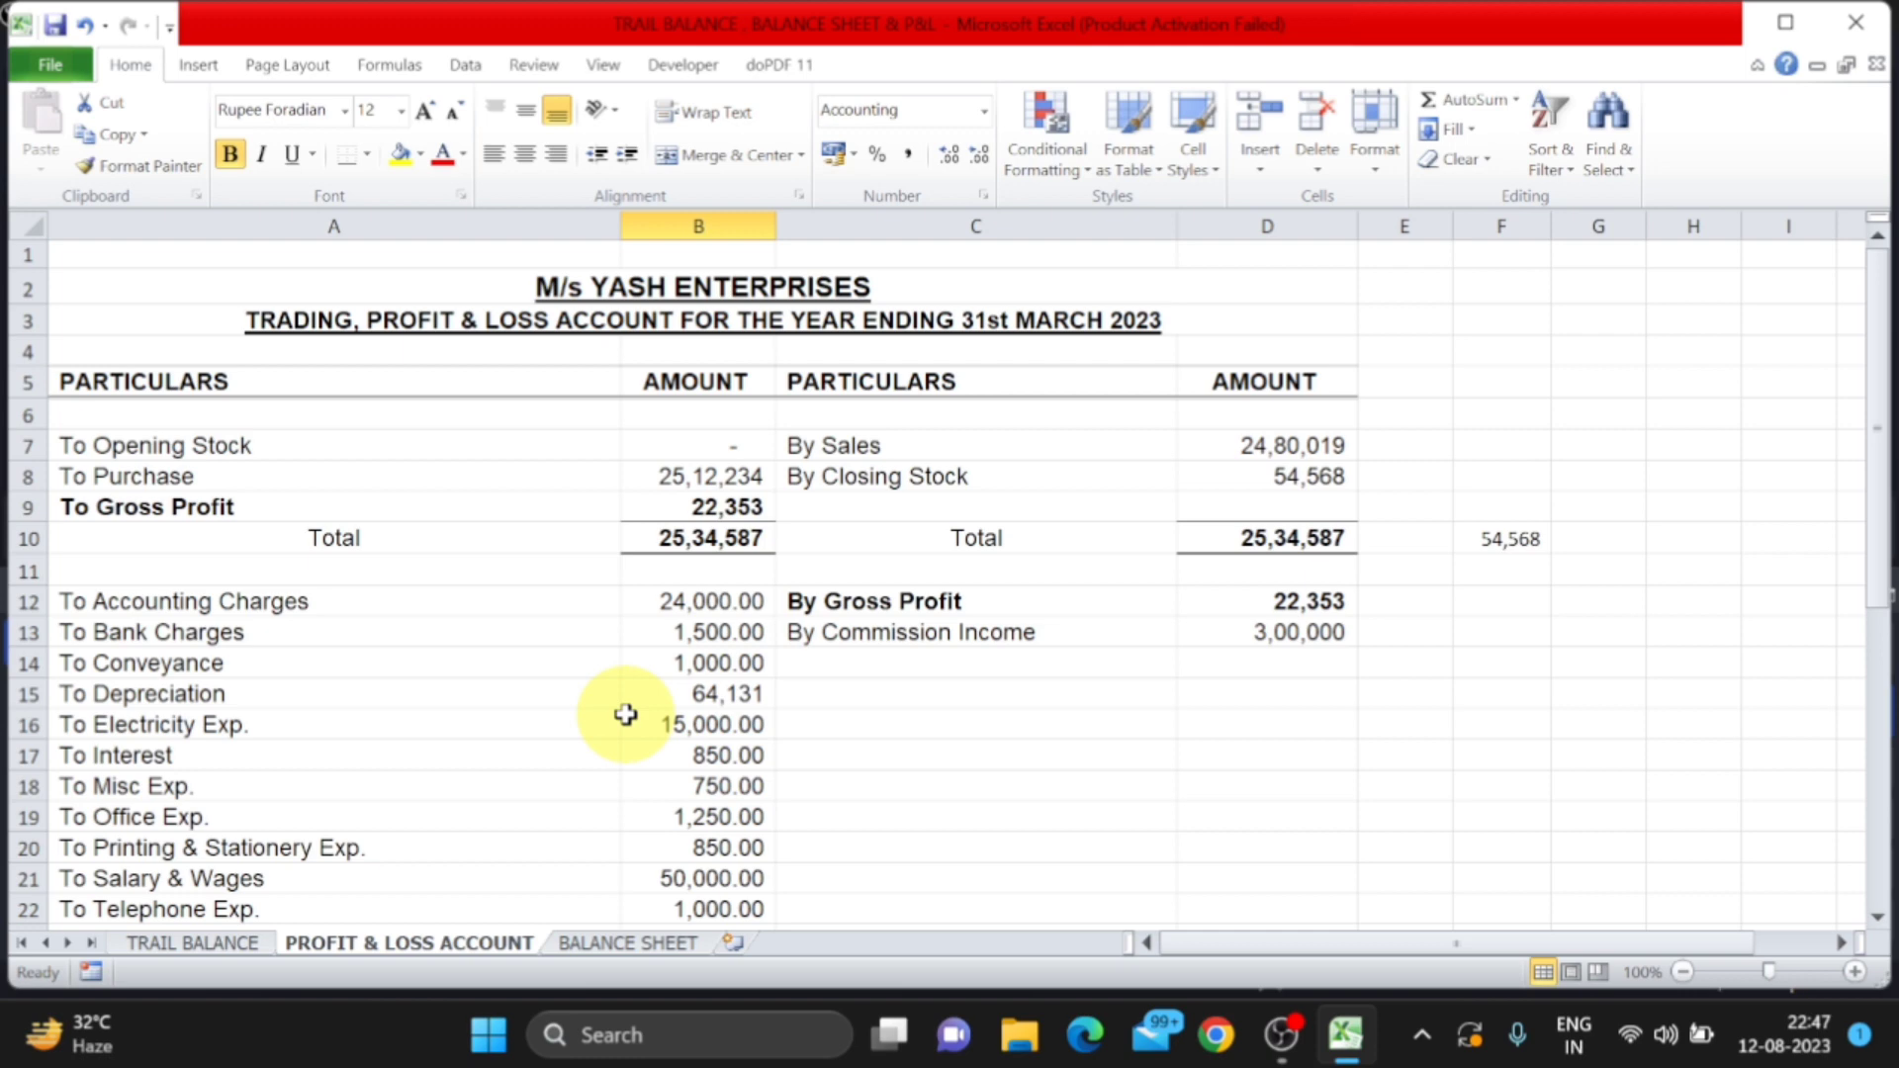
pyautogui.click(754, 511)
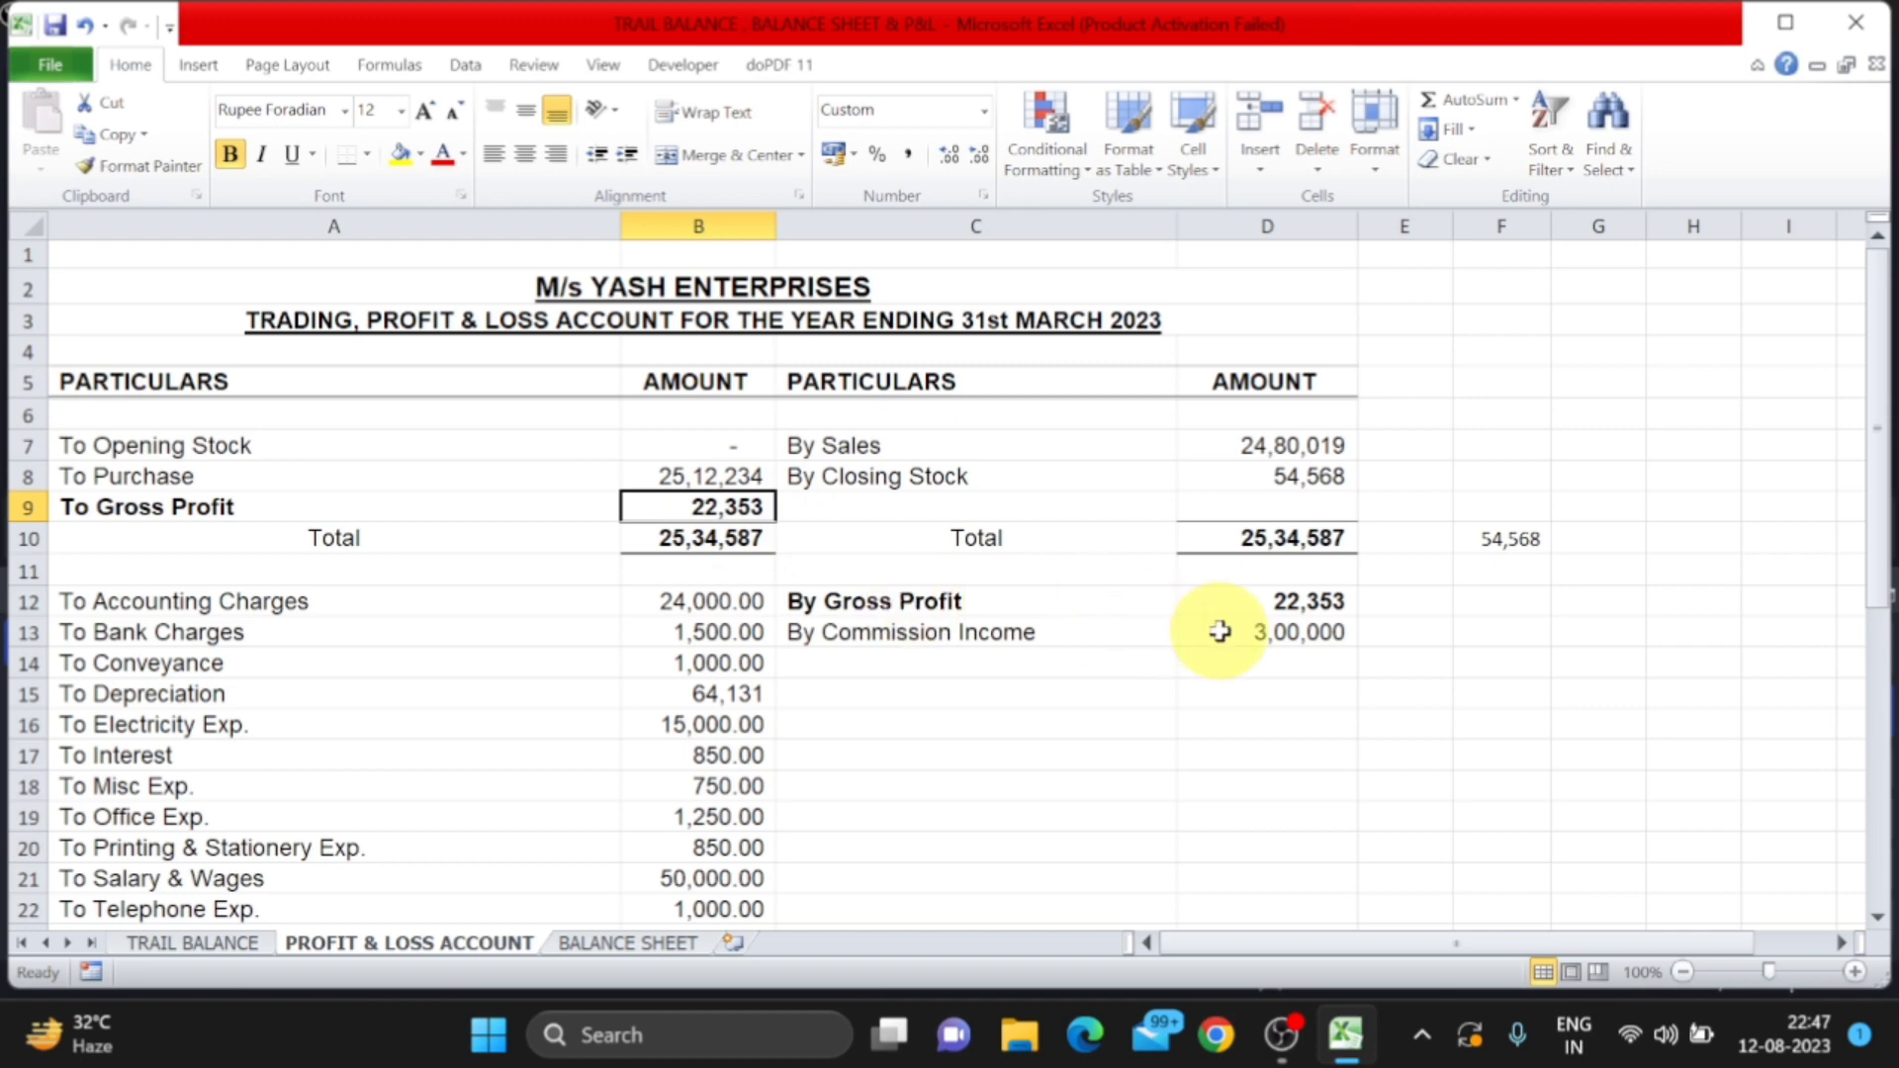
pyautogui.press('F2')
pyautogui.press('Escape')
pyautogui.write('=')
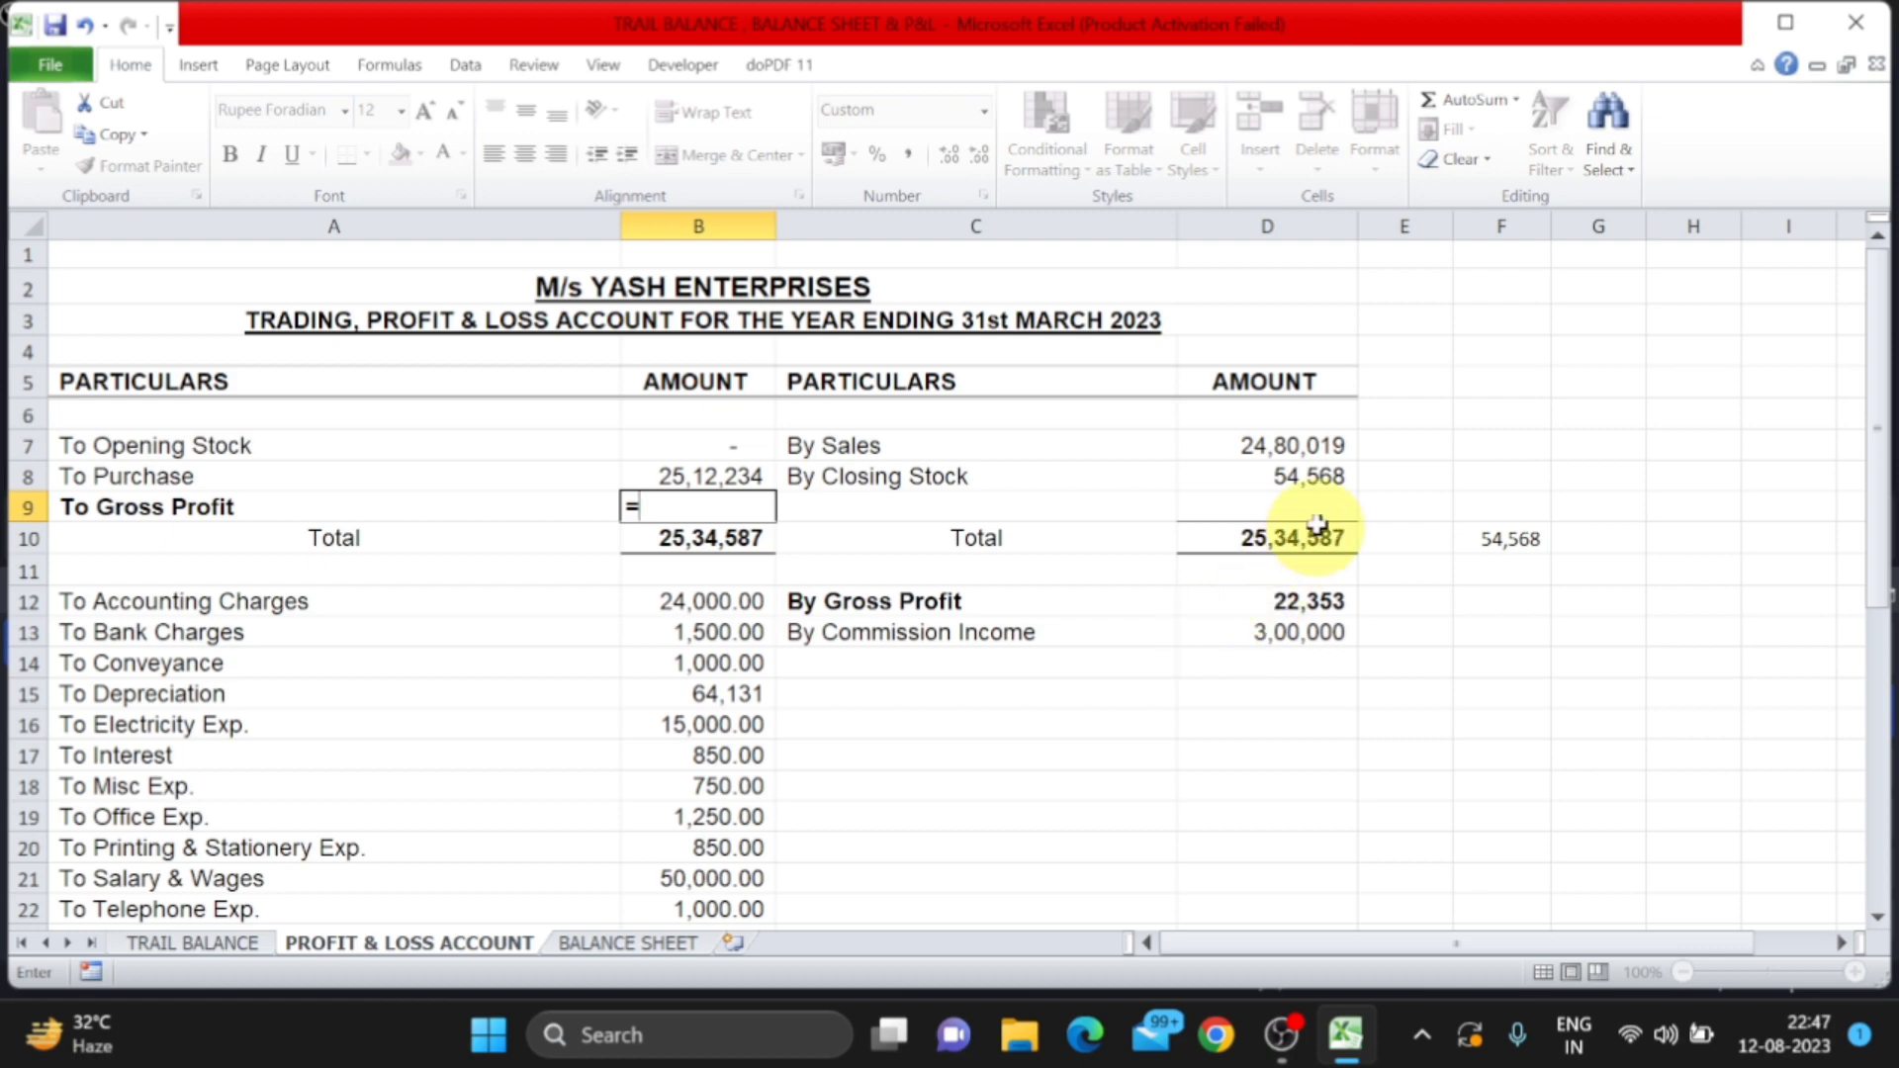
pyautogui.click(1294, 446)
pyautogui.write('+')
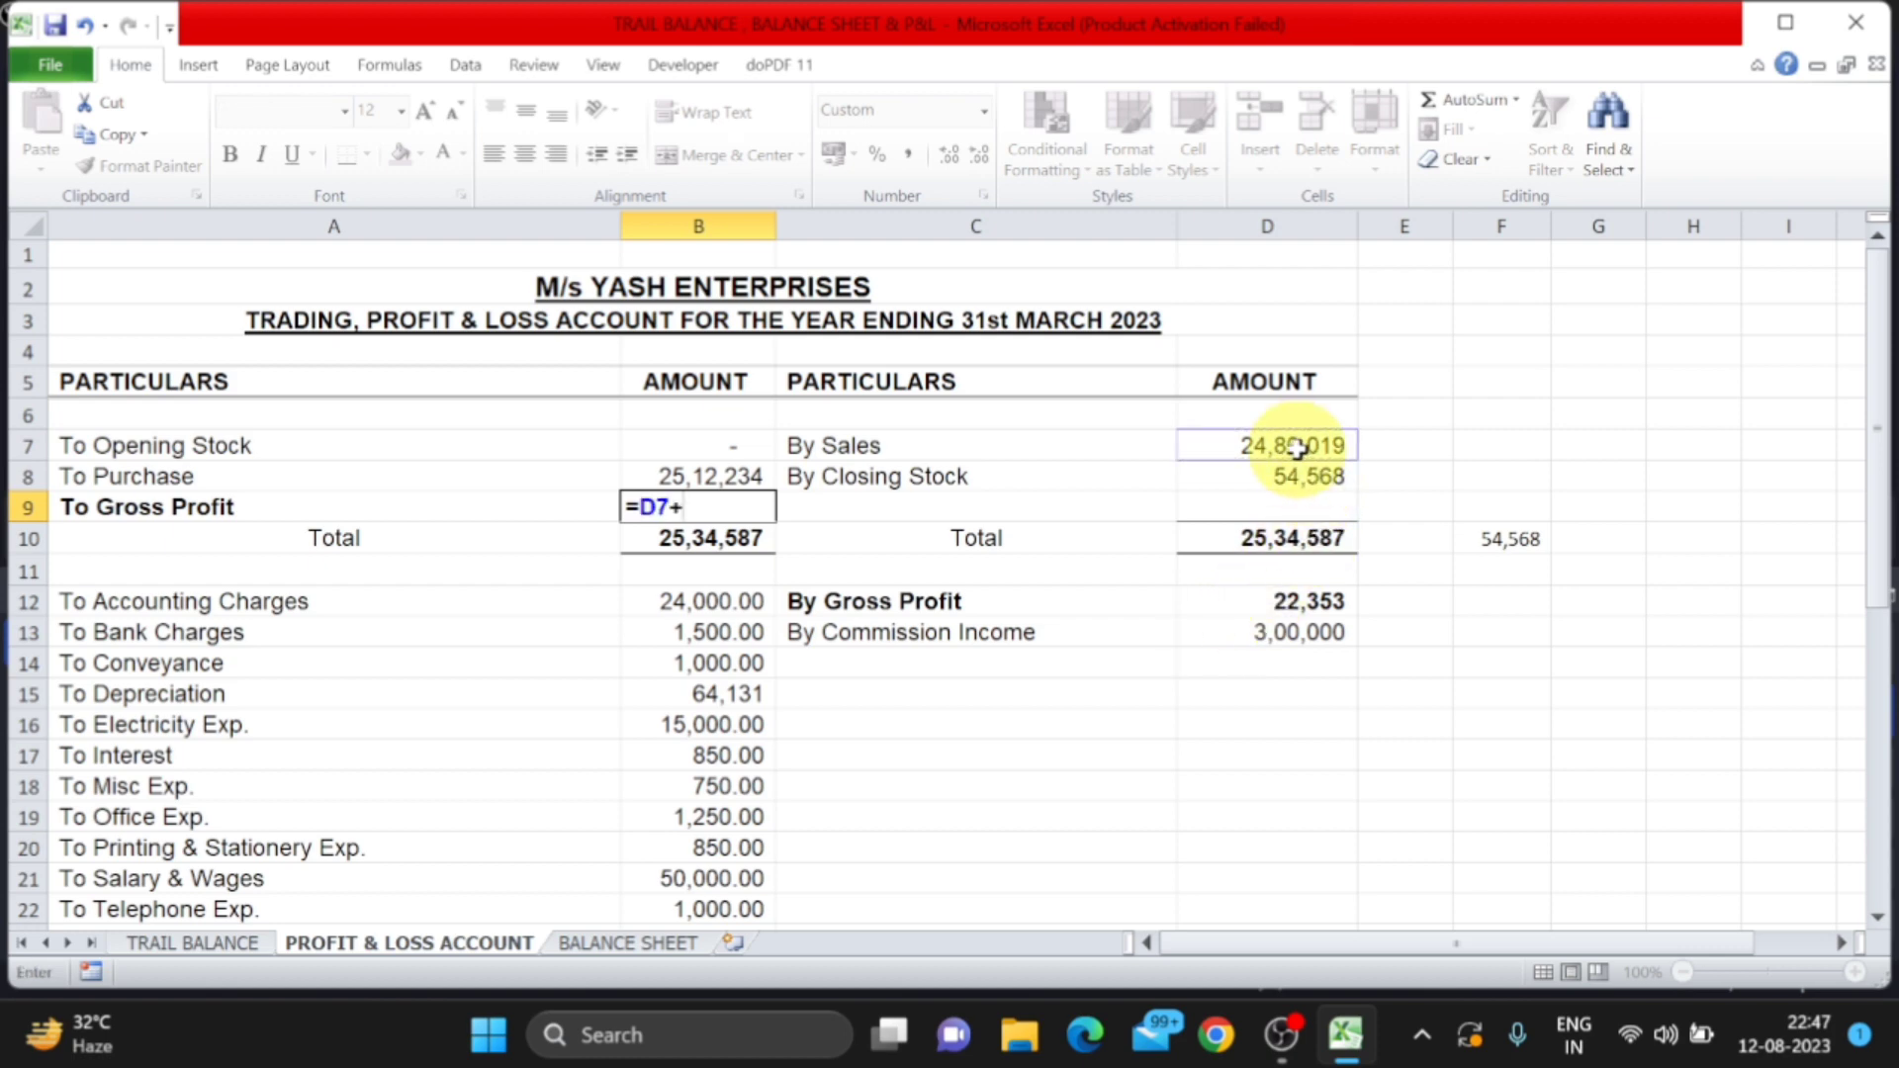
pyautogui.click(1299, 471)
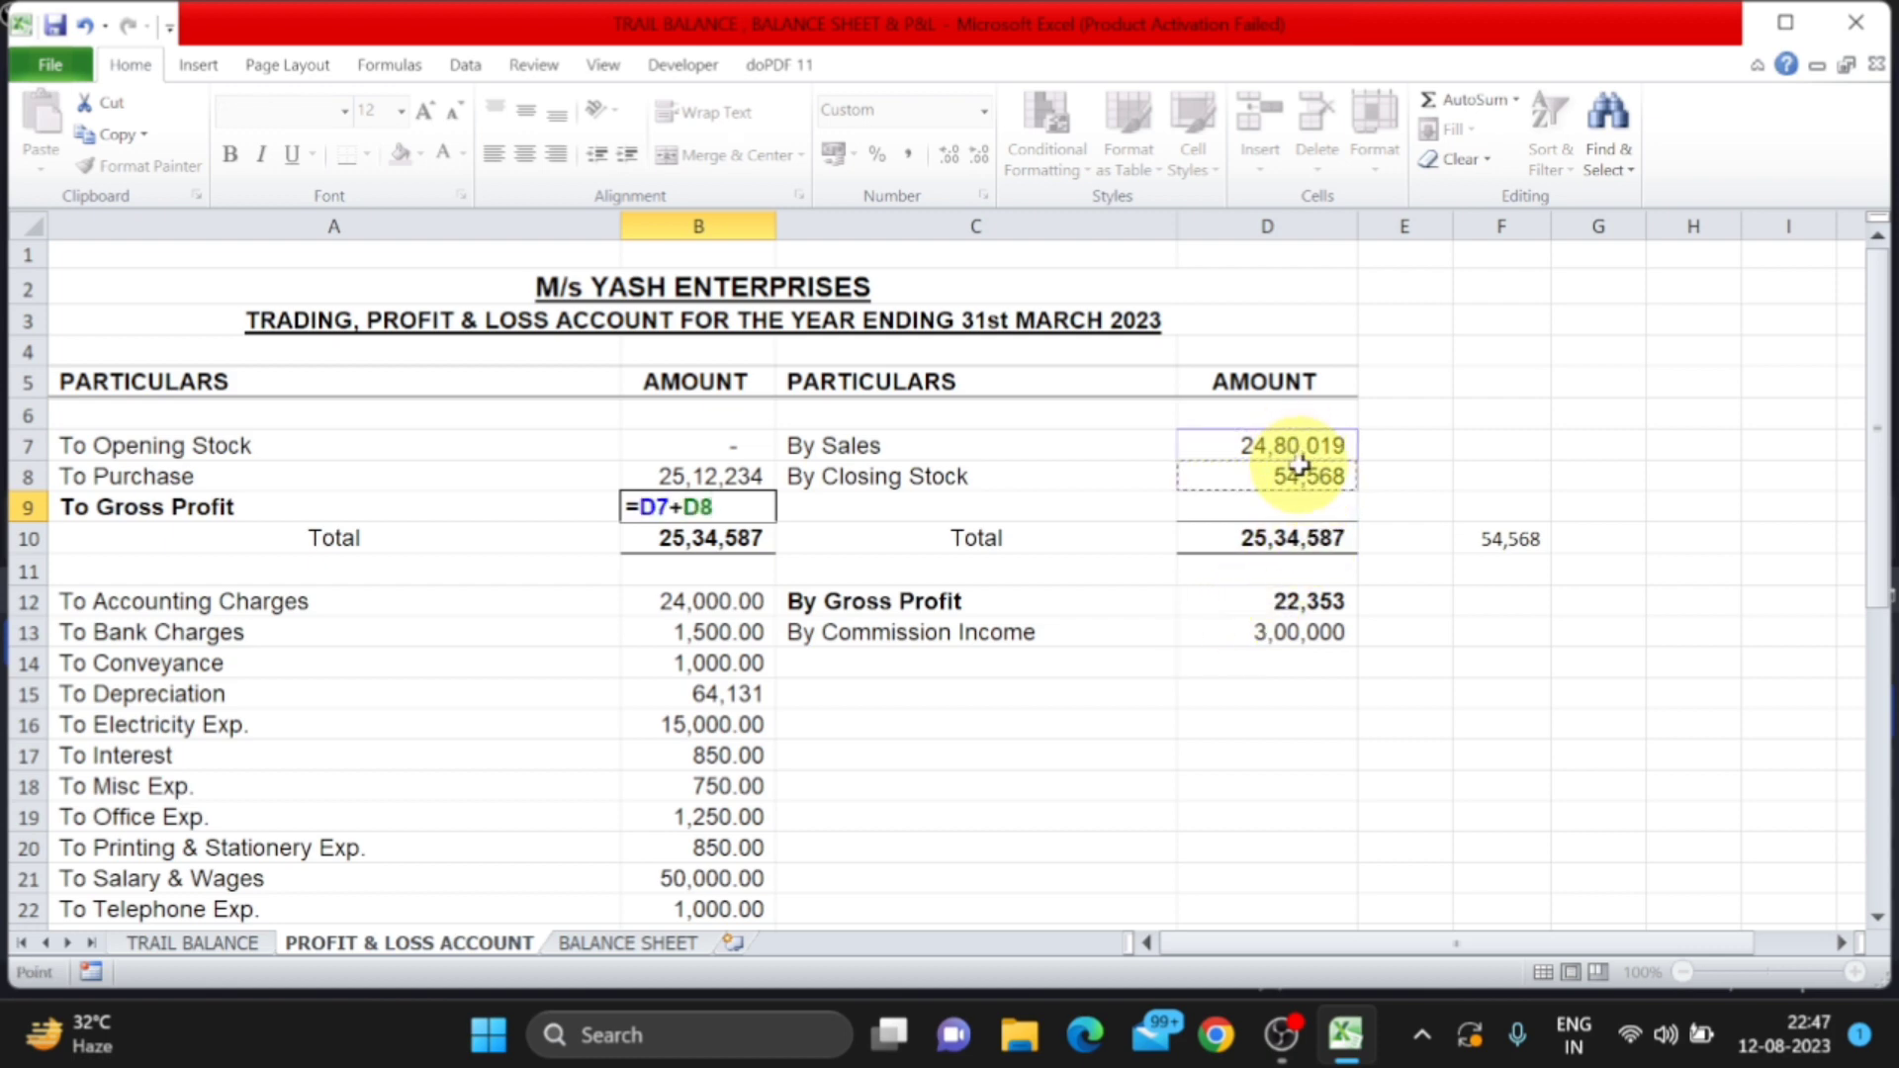
pyautogui.write('-')
pyautogui.click(743, 444)
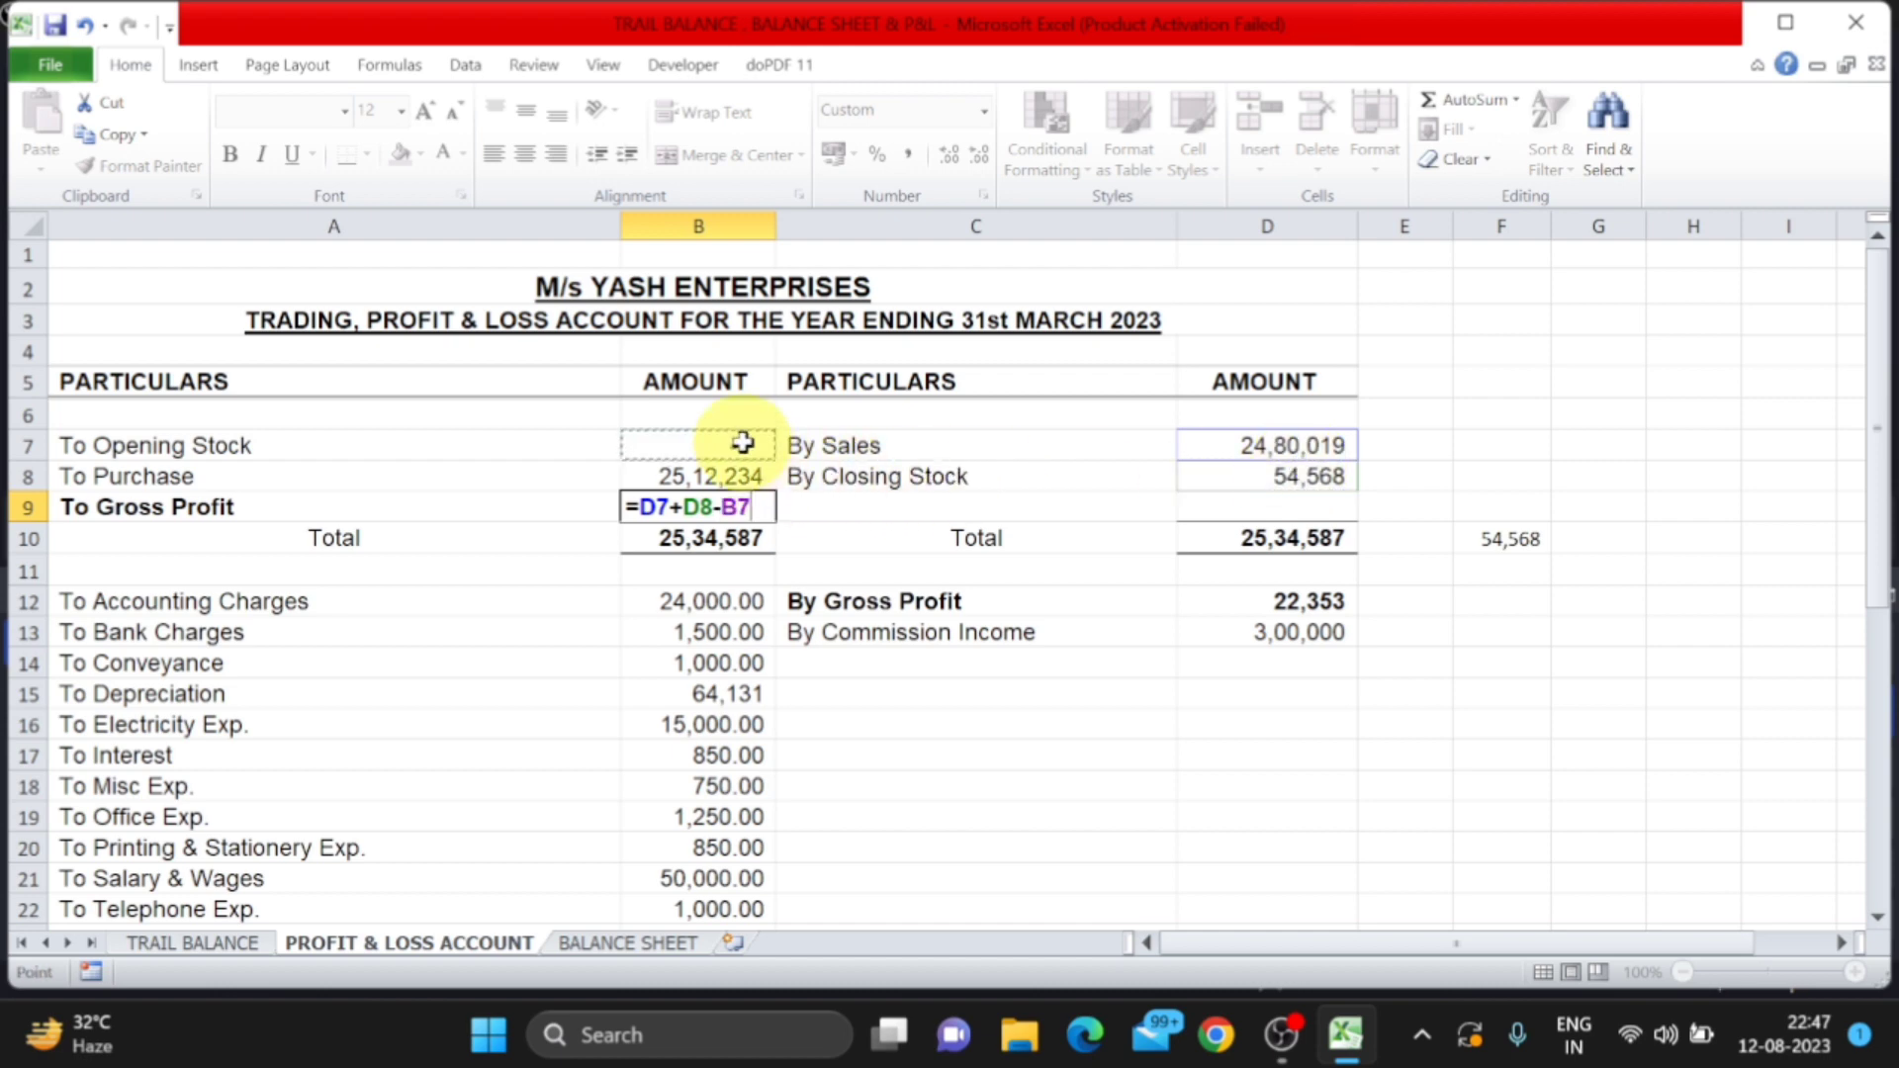
pyautogui.write('-')
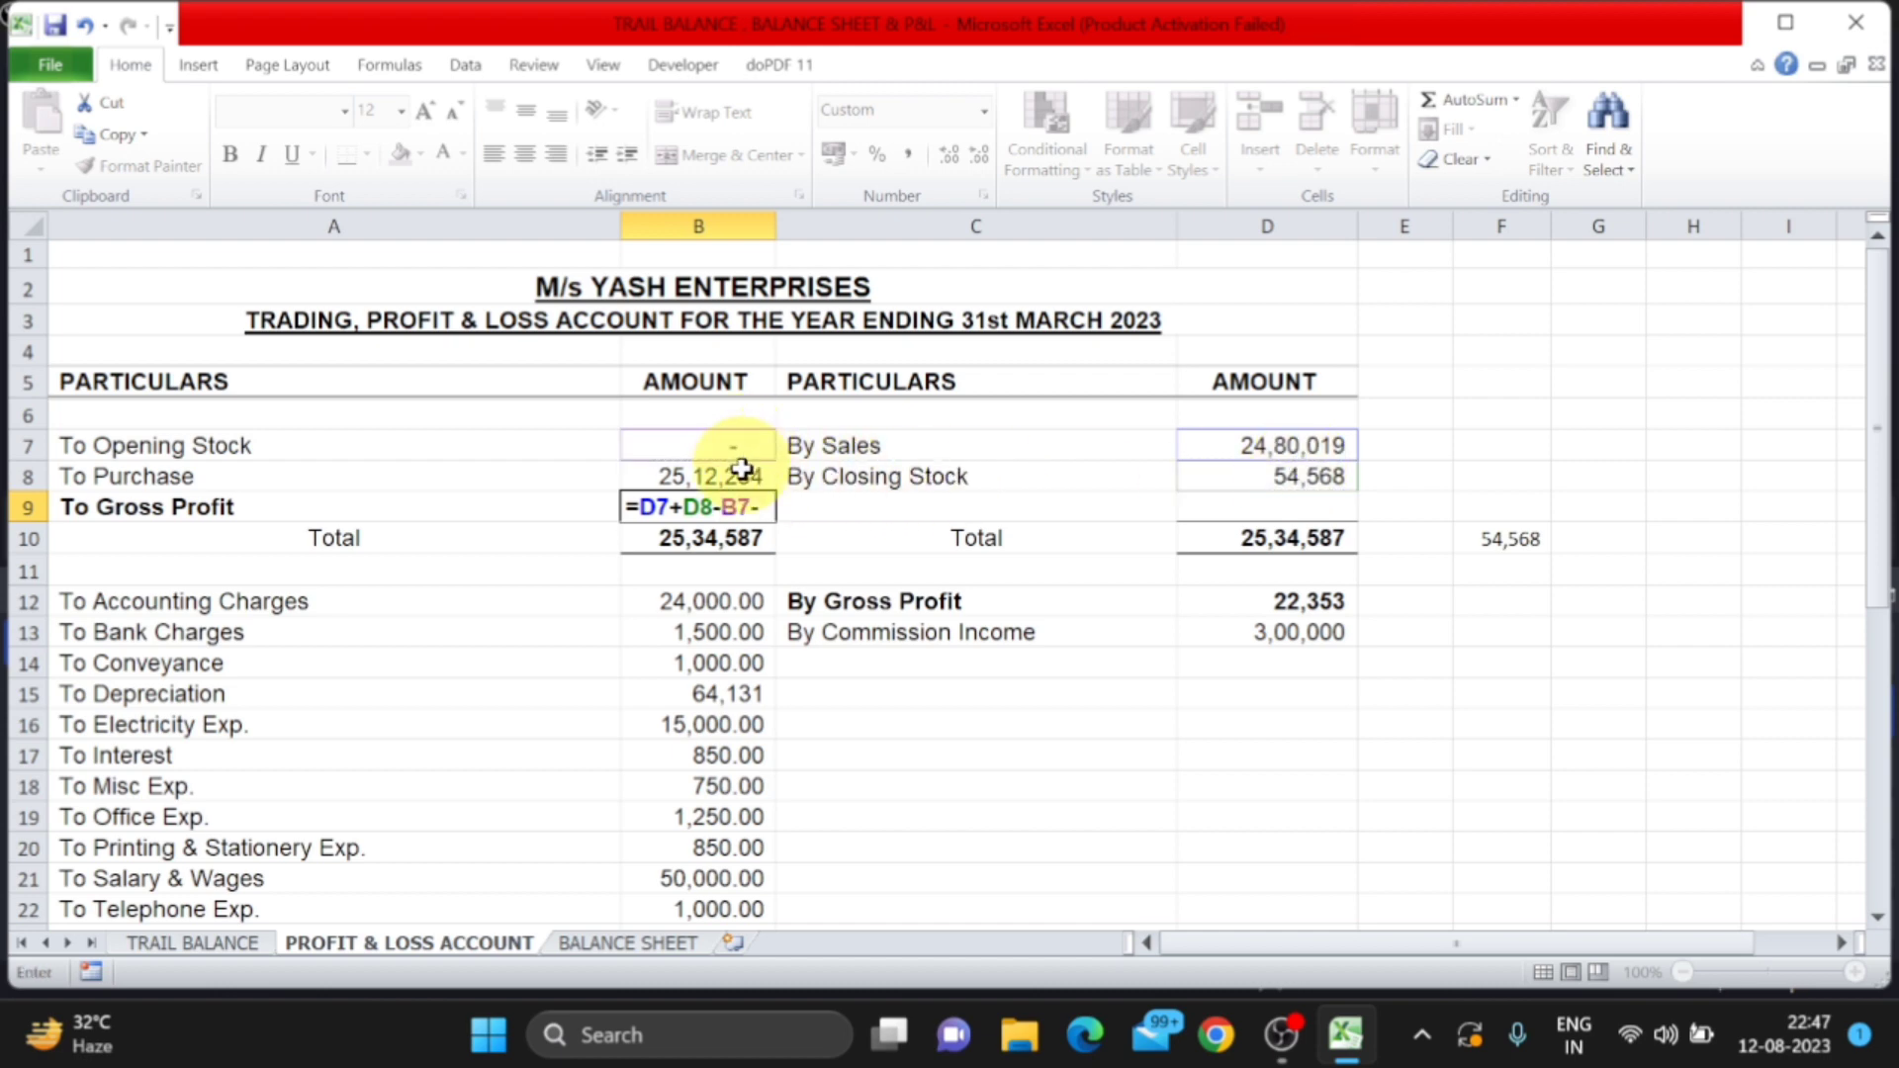
pyautogui.click(743, 476)
pyautogui.press('Return')
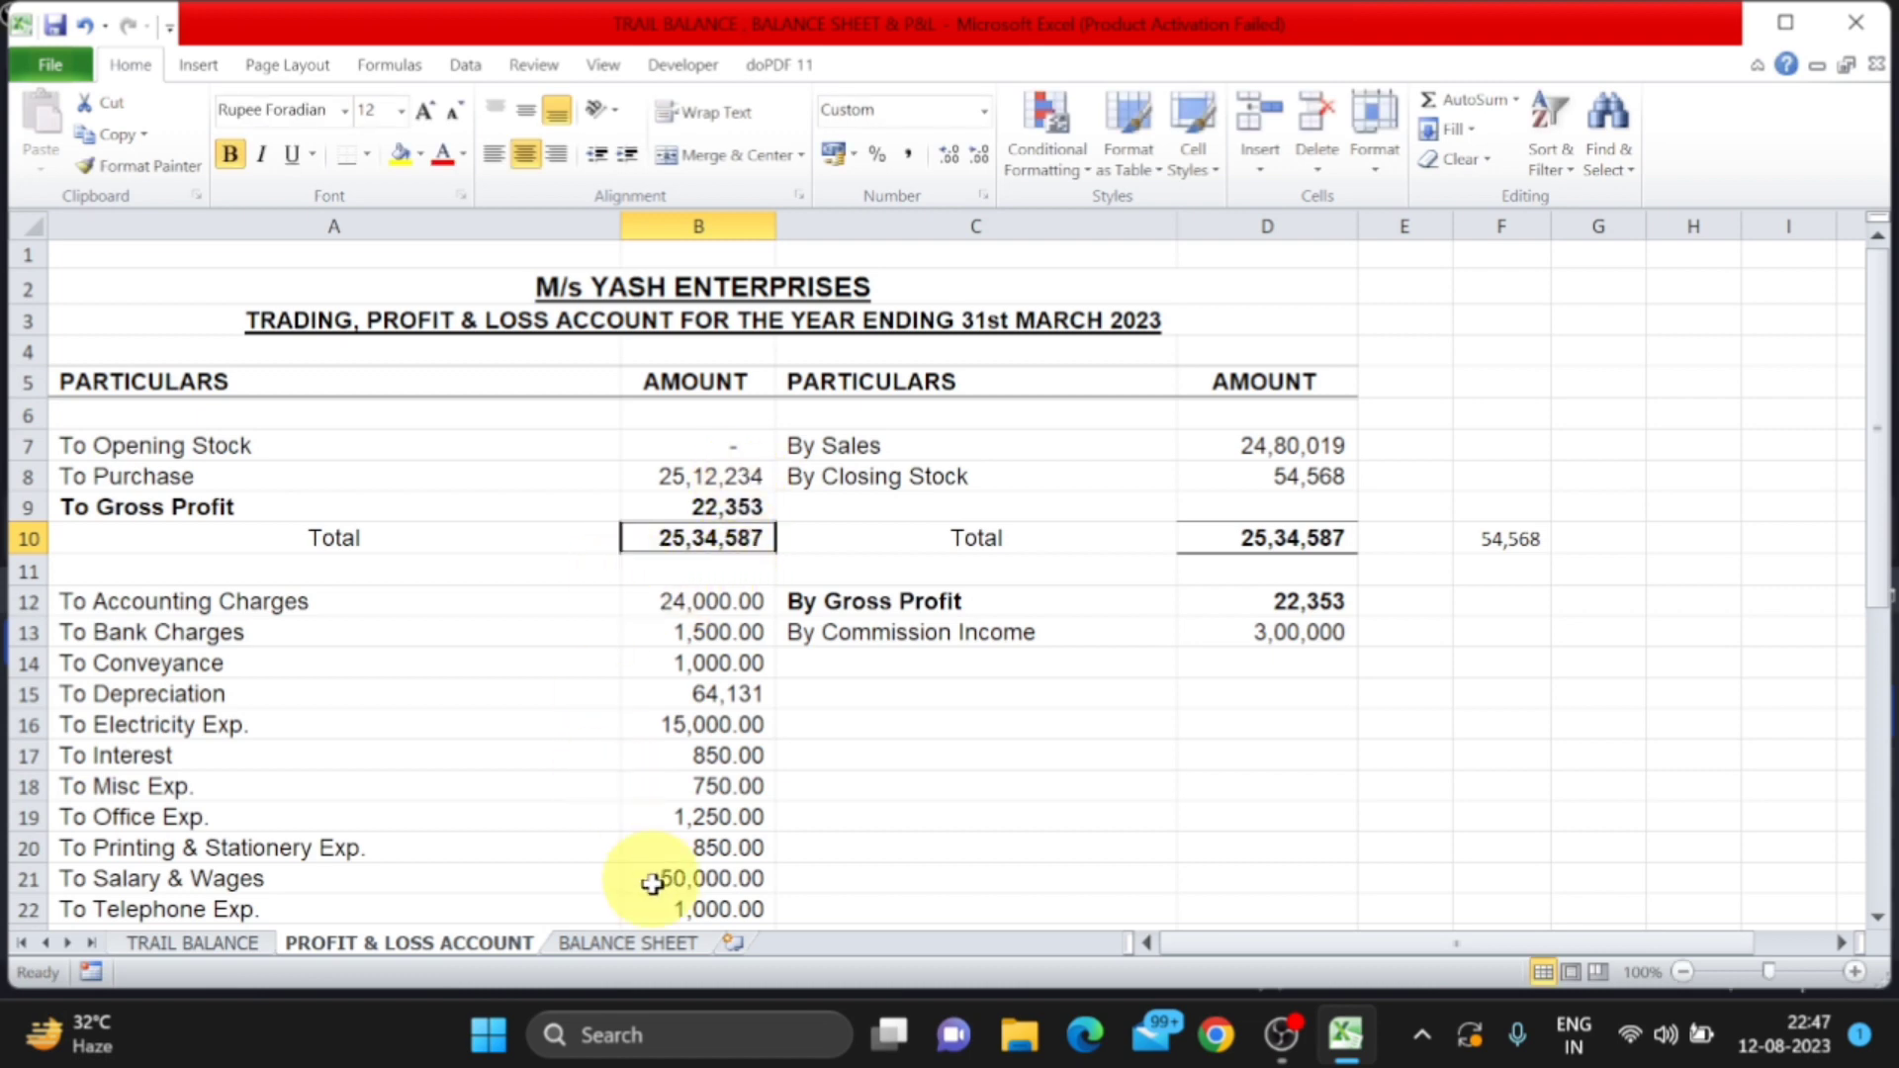
# Re-enter the net profit formula in B25 of the profit and loss account, subtracting each expense from B12 through B24 individually from D28
pyautogui.click(627, 942)
pyautogui.click(482, 925)
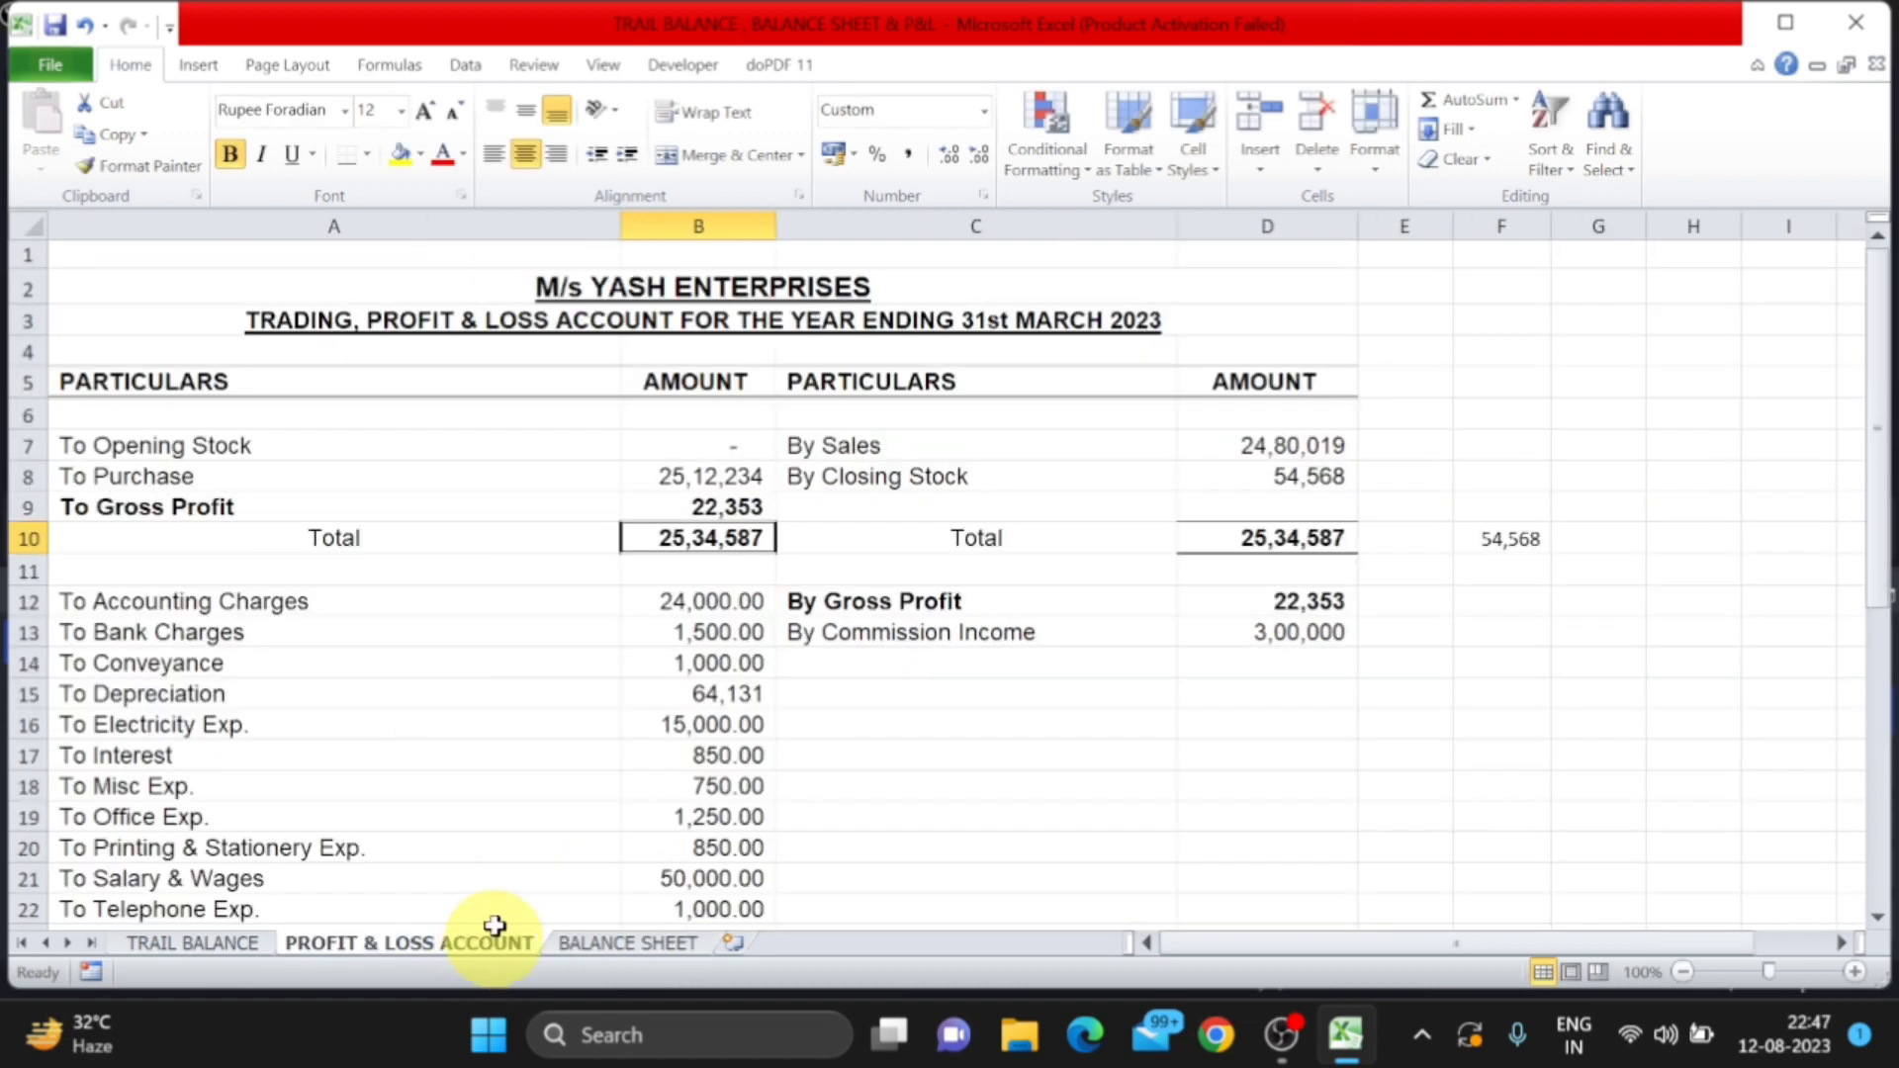
pyautogui.scroll(-2, 568, 784)
pyautogui.click(743, 817)
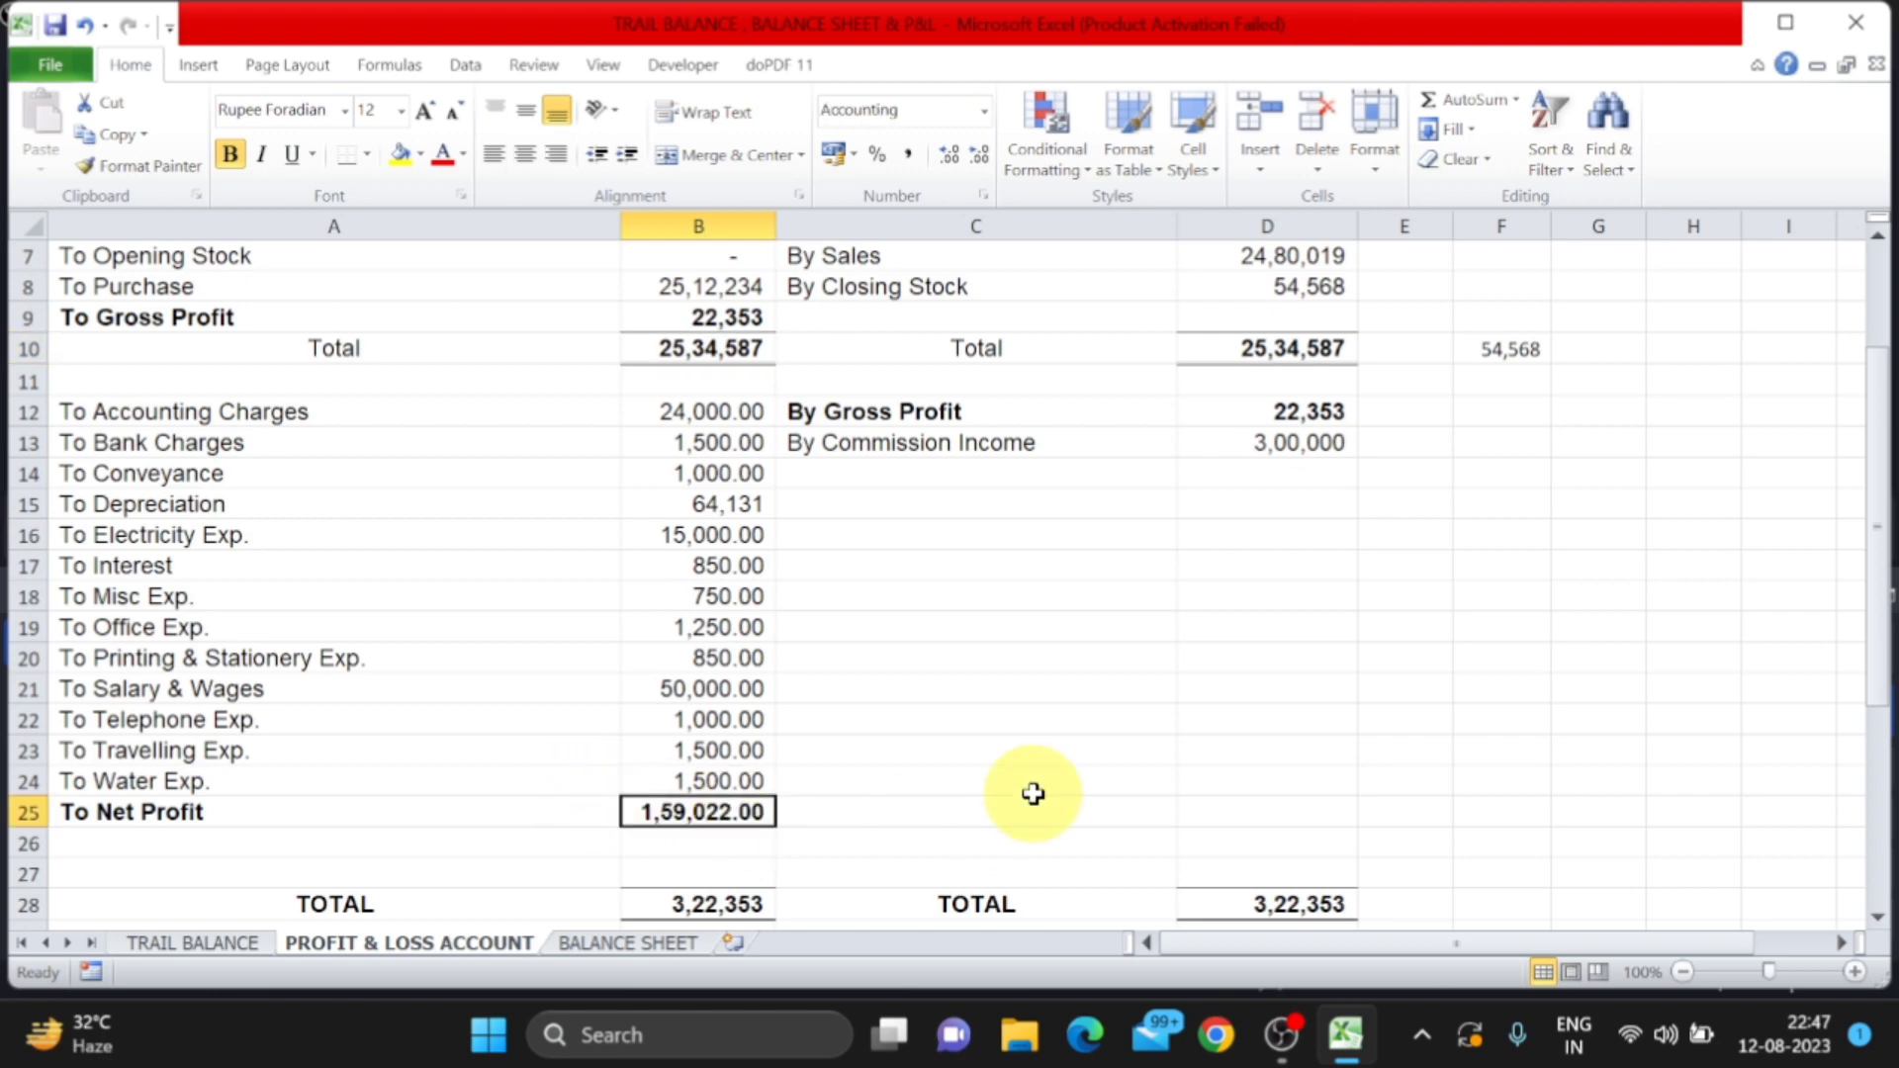
pyautogui.write('=')
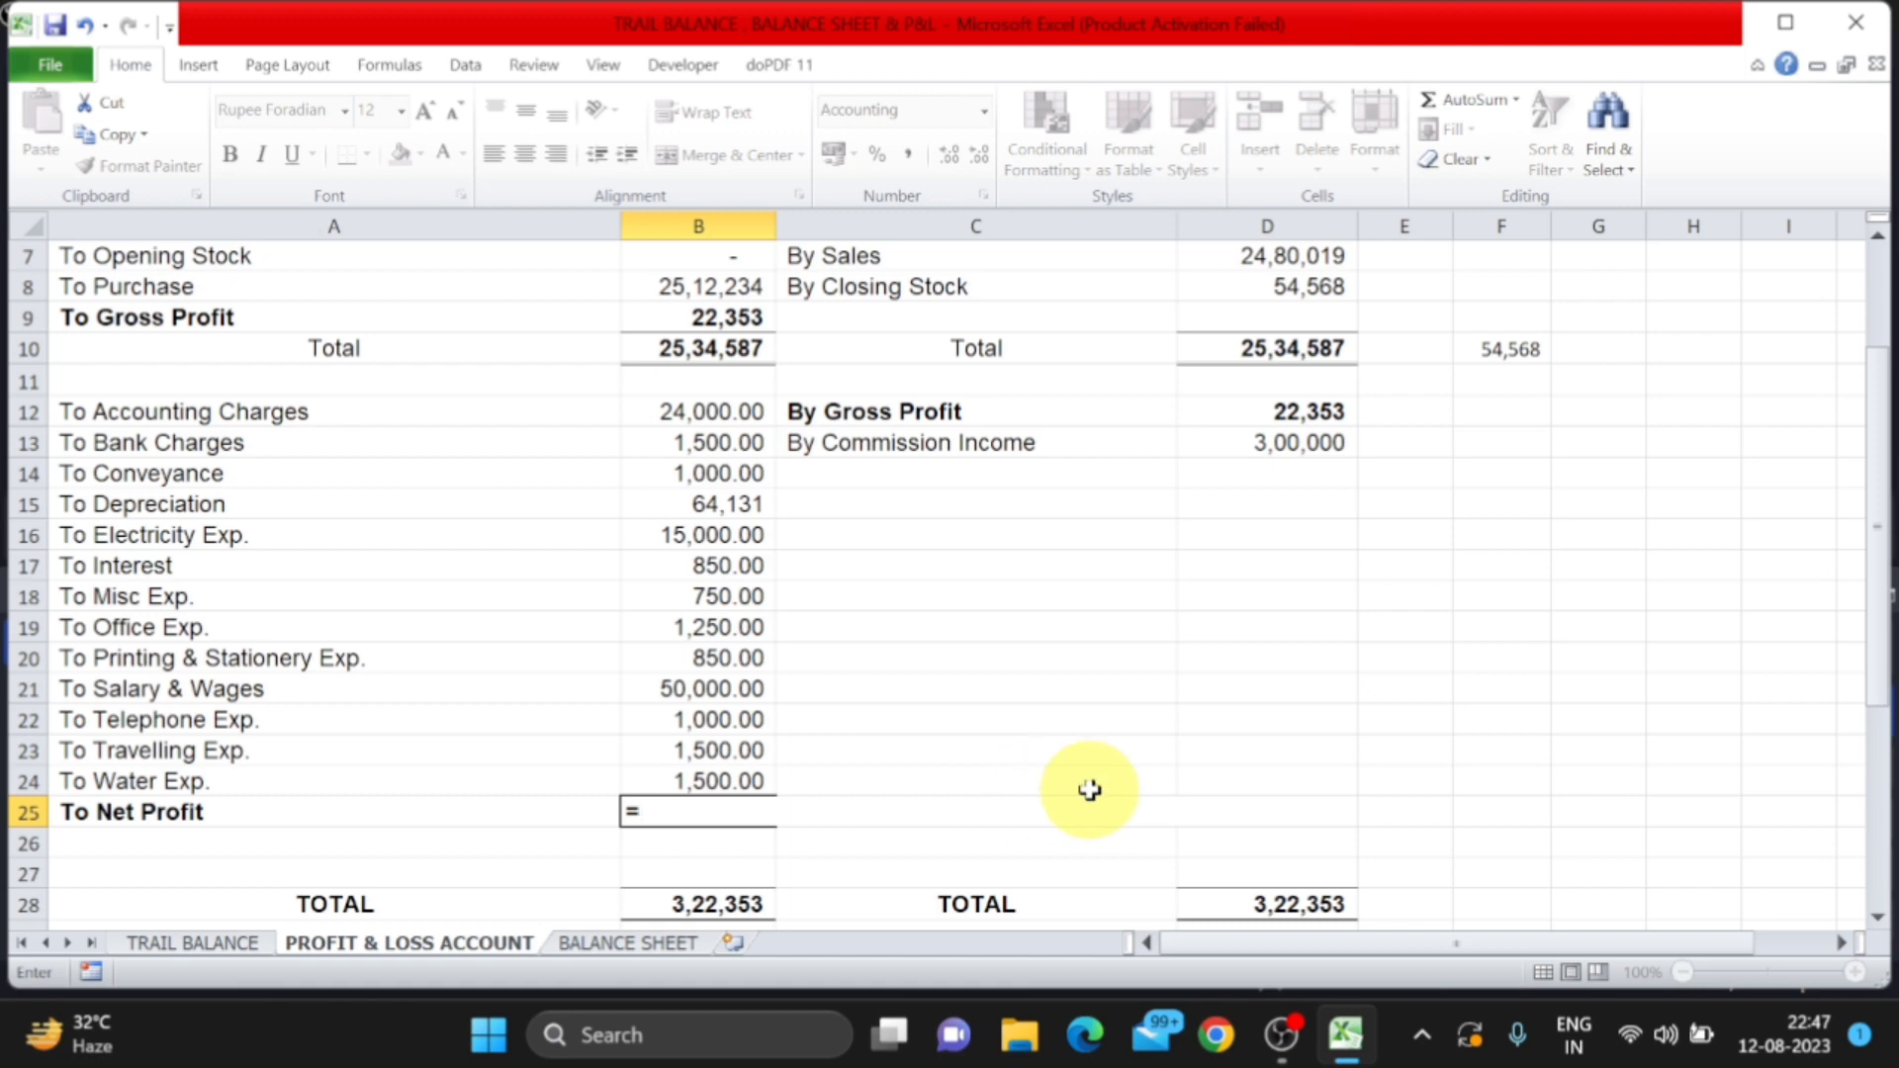
pyautogui.click(1298, 908)
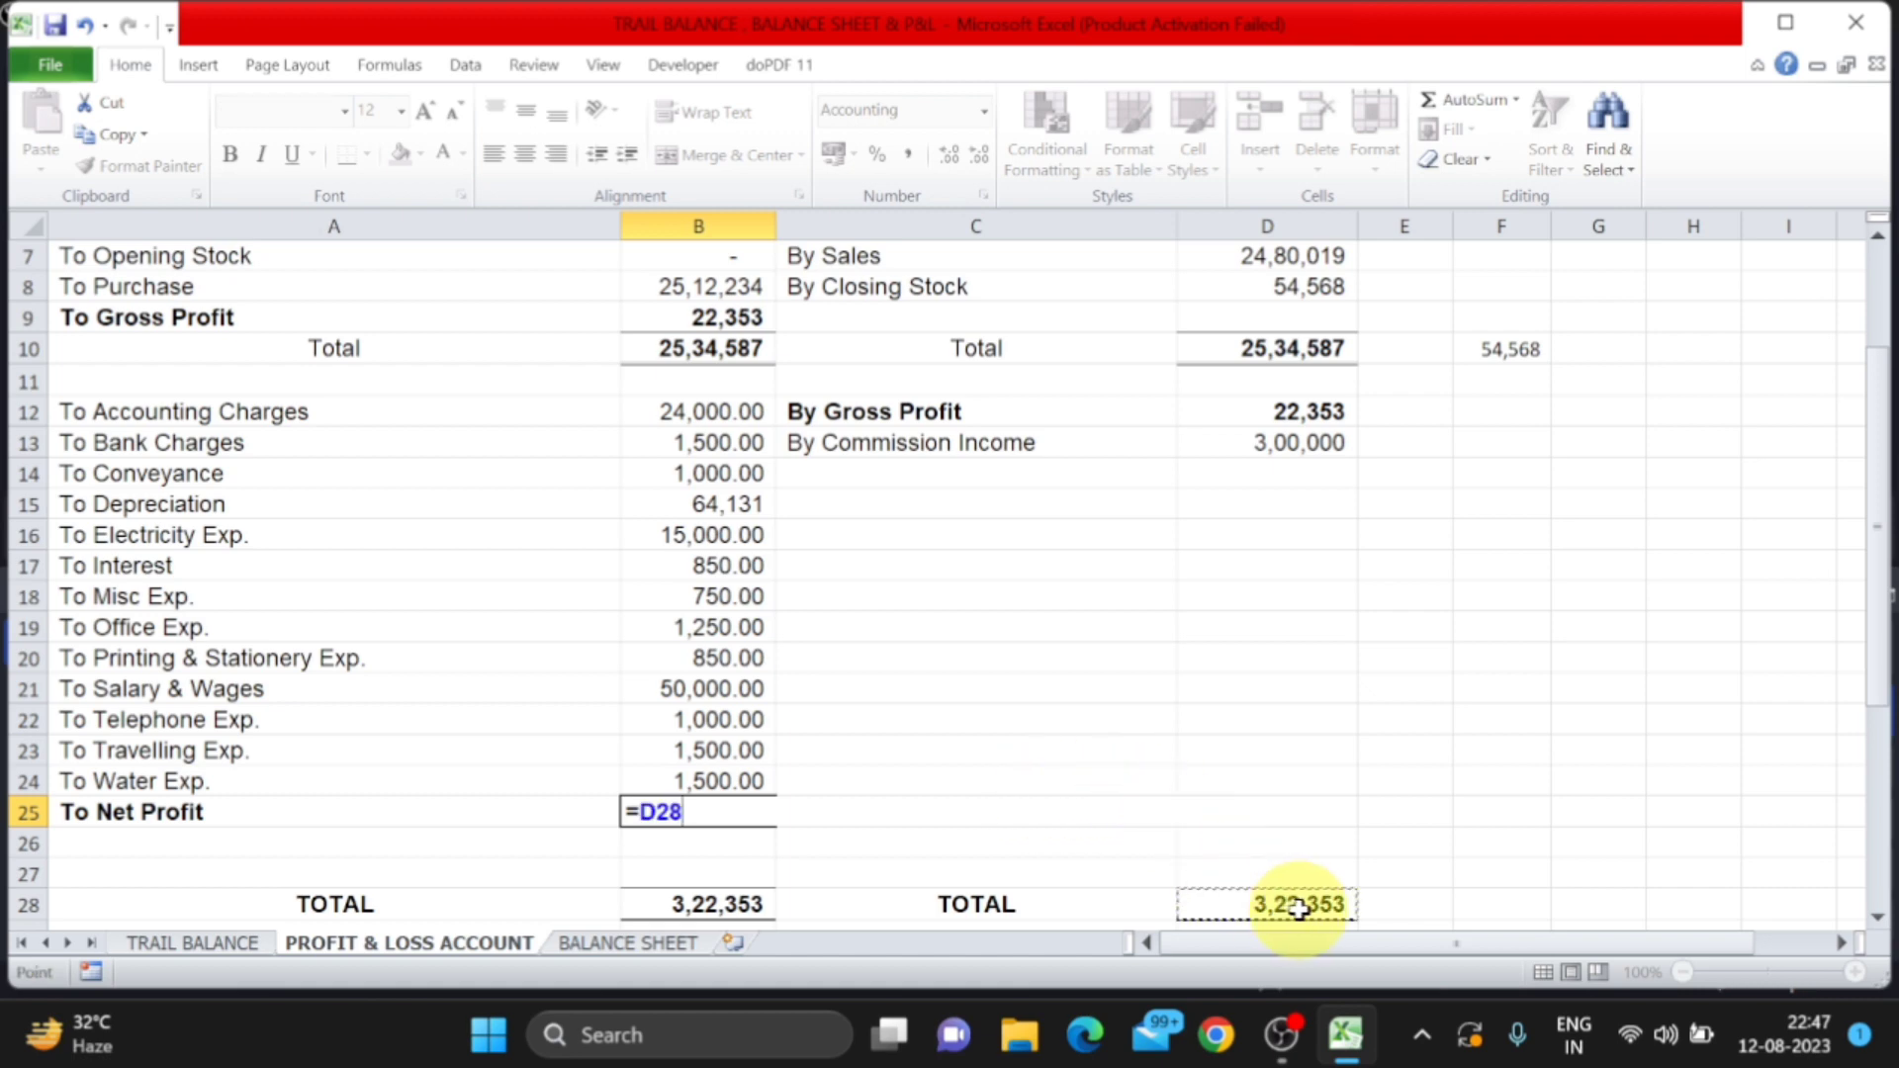
pyautogui.write('-')
pyautogui.click(719, 416)
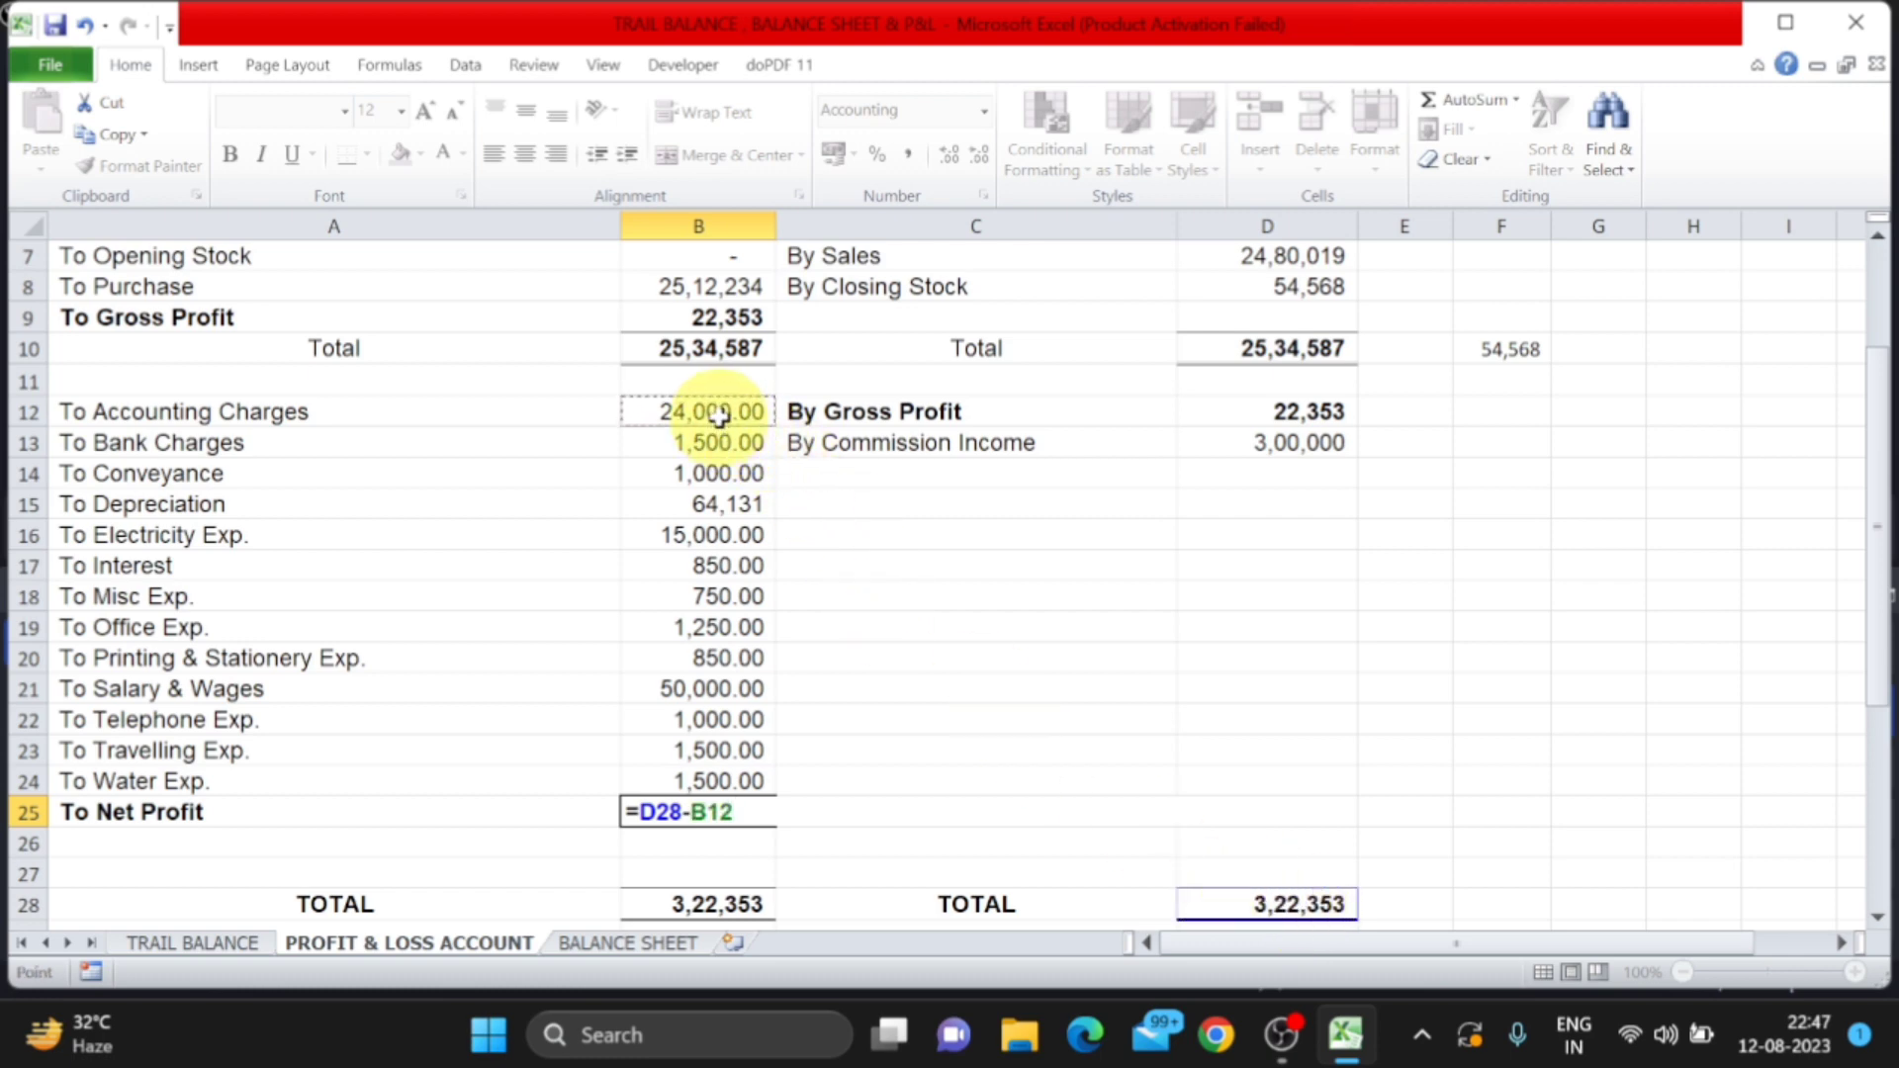
pyautogui.write('-')
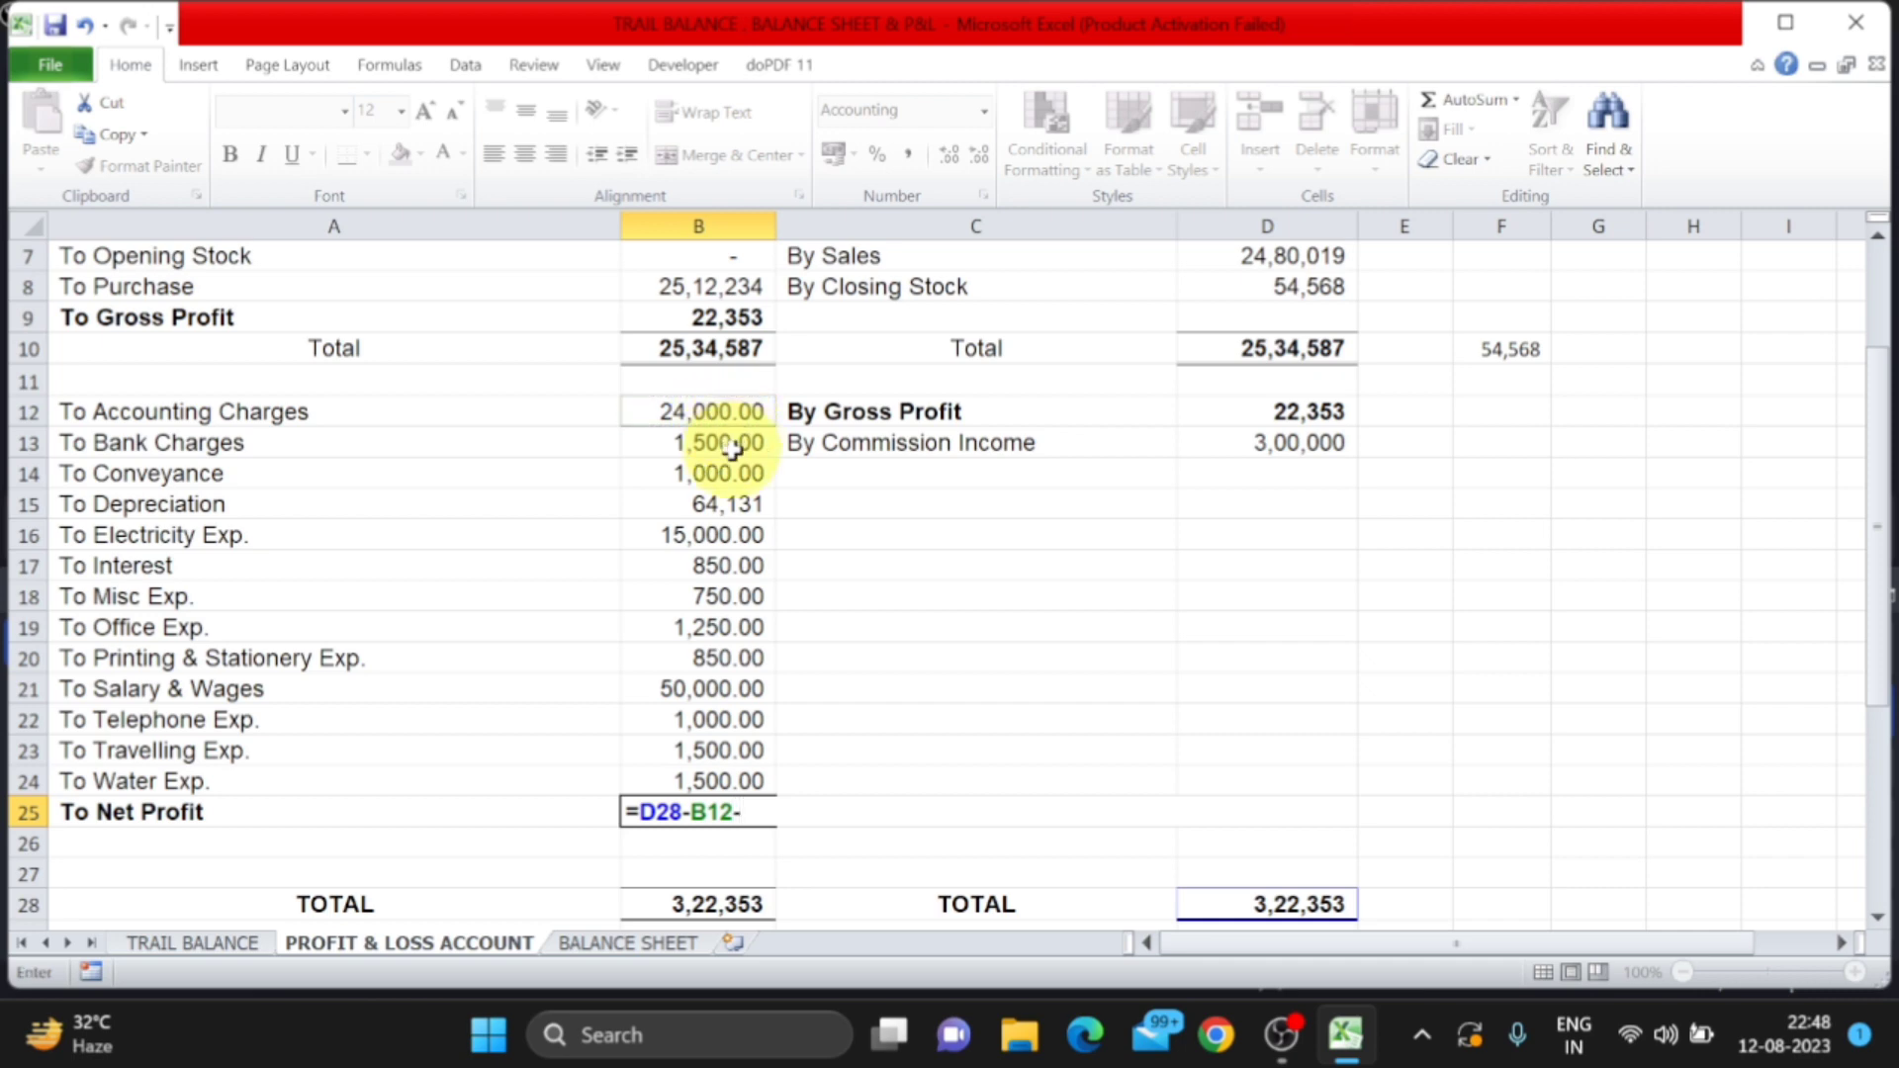
pyautogui.click(737, 445)
pyautogui.write('-')
pyautogui.click(742, 482)
pyautogui.write('-')
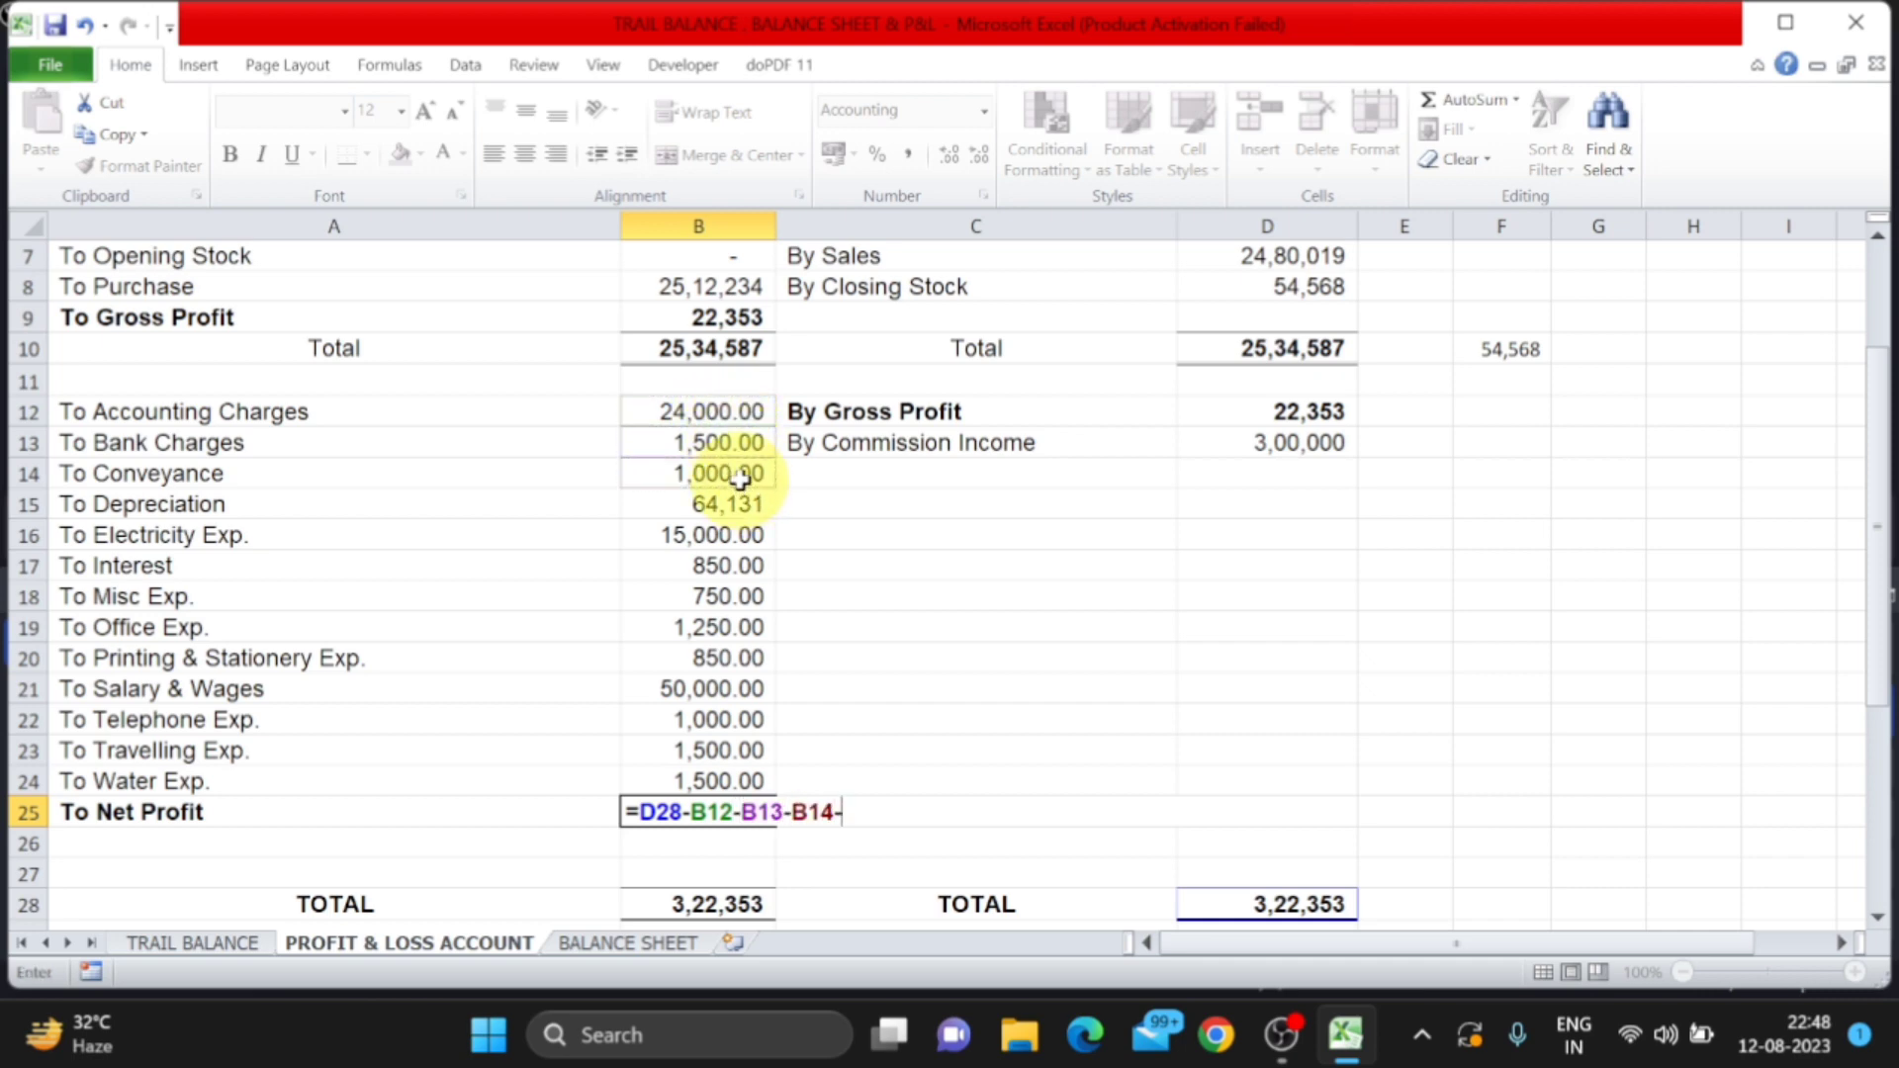
pyautogui.click(750, 503)
pyautogui.write('-')
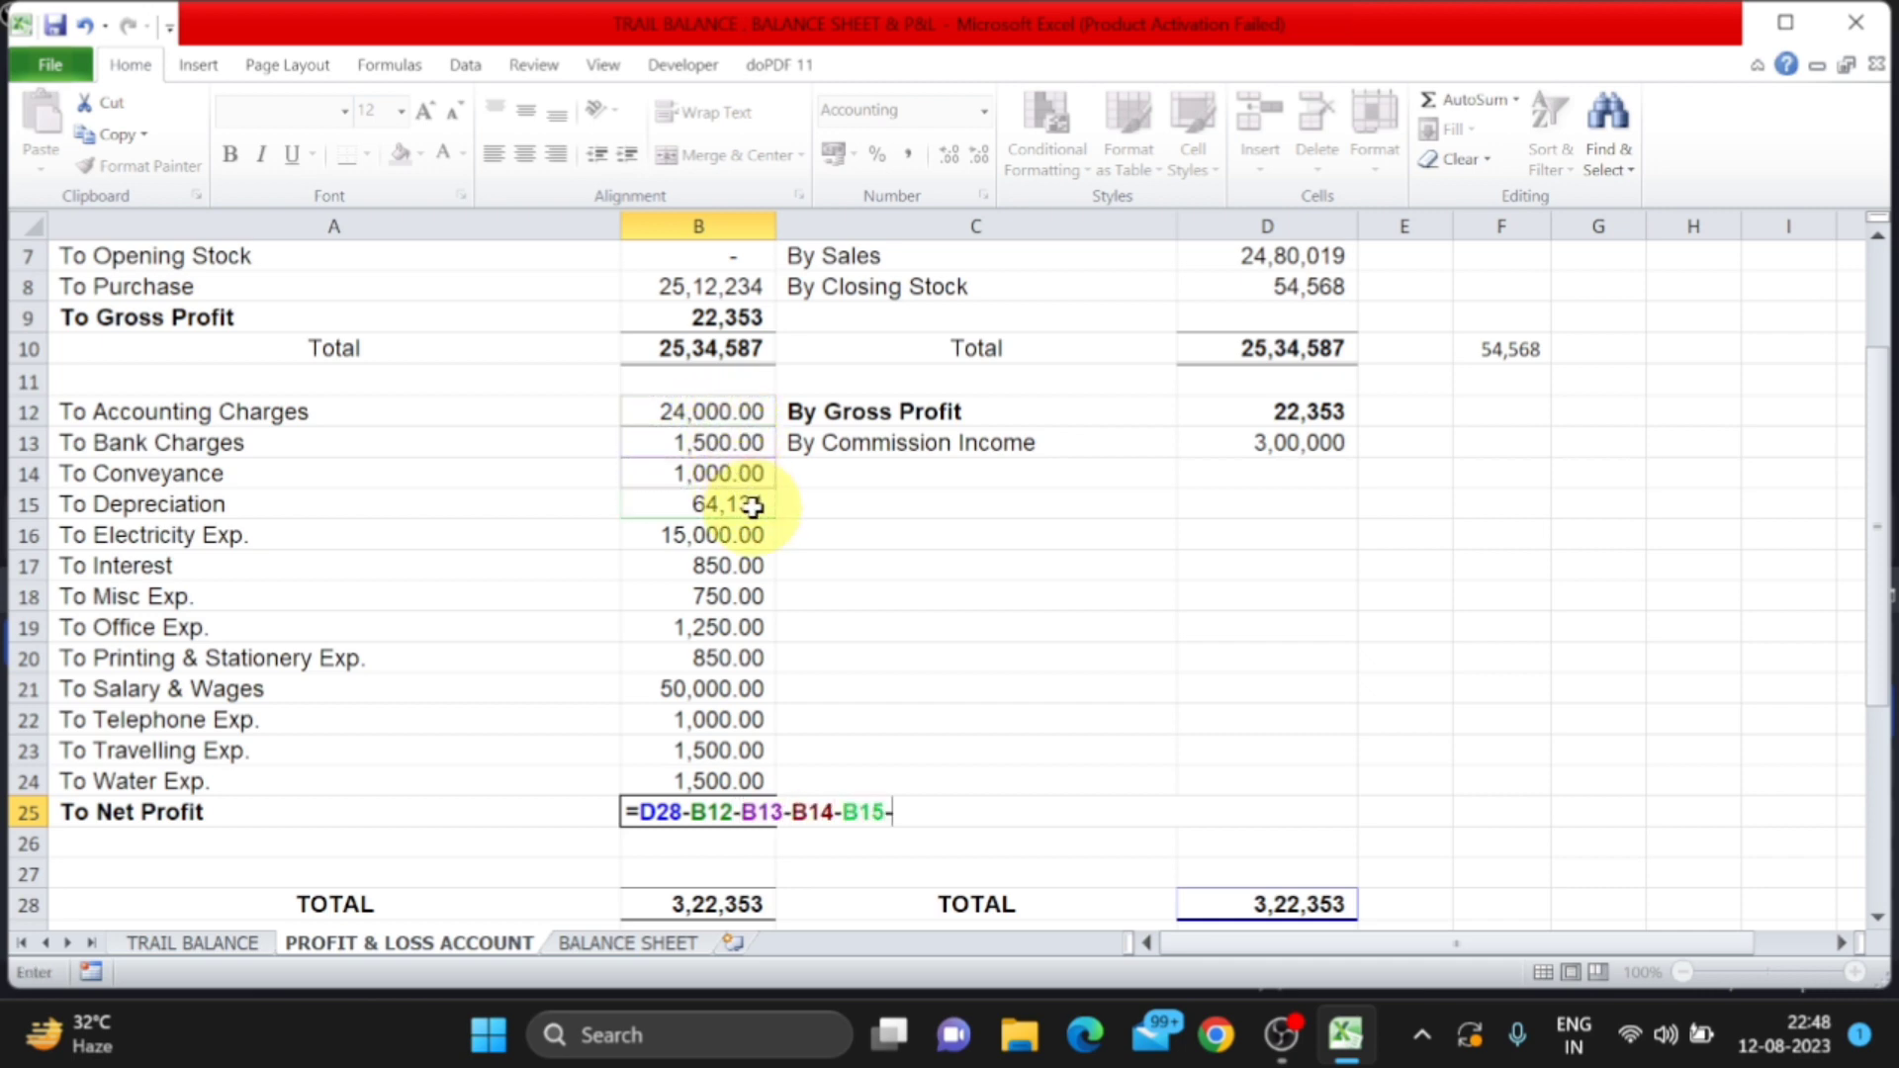
pyautogui.click(749, 535)
pyautogui.write('-')
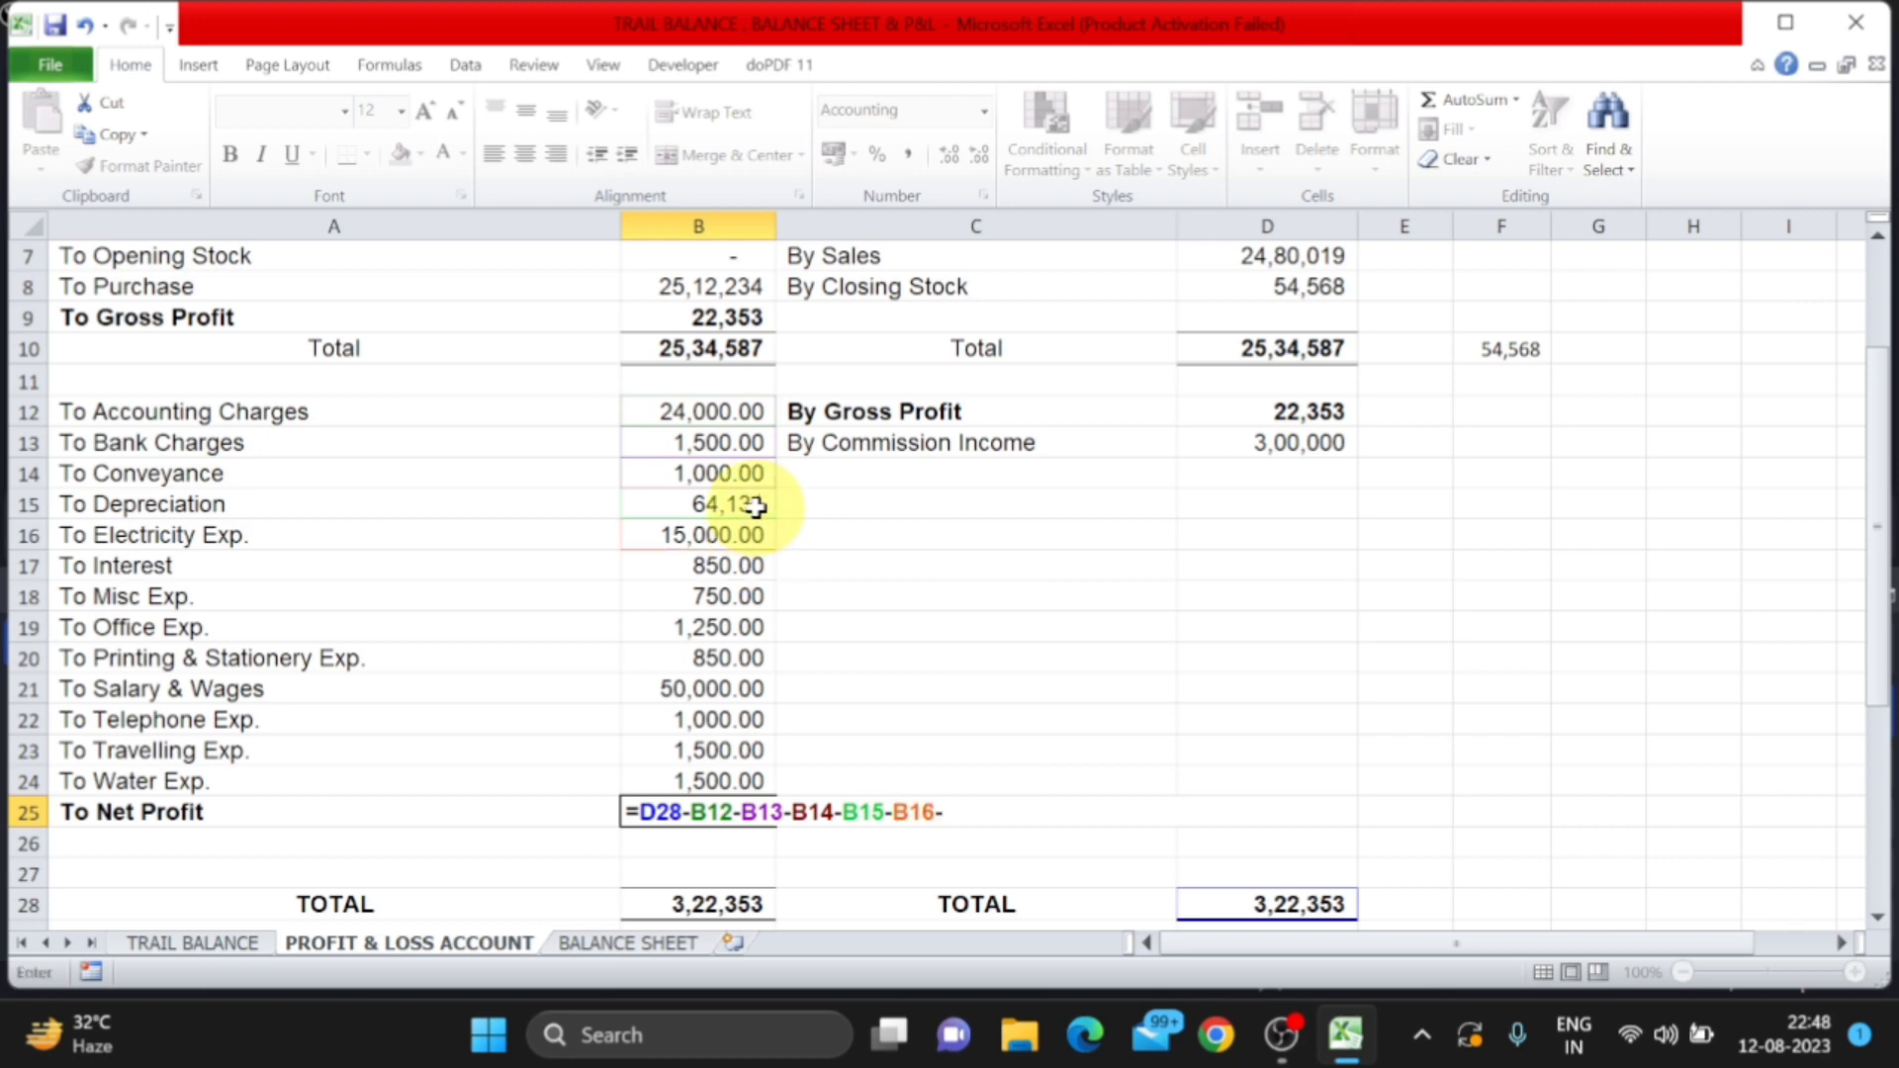
pyautogui.click(742, 566)
pyautogui.write('-')
pyautogui.click(744, 597)
pyautogui.write('-')
pyautogui.click(746, 627)
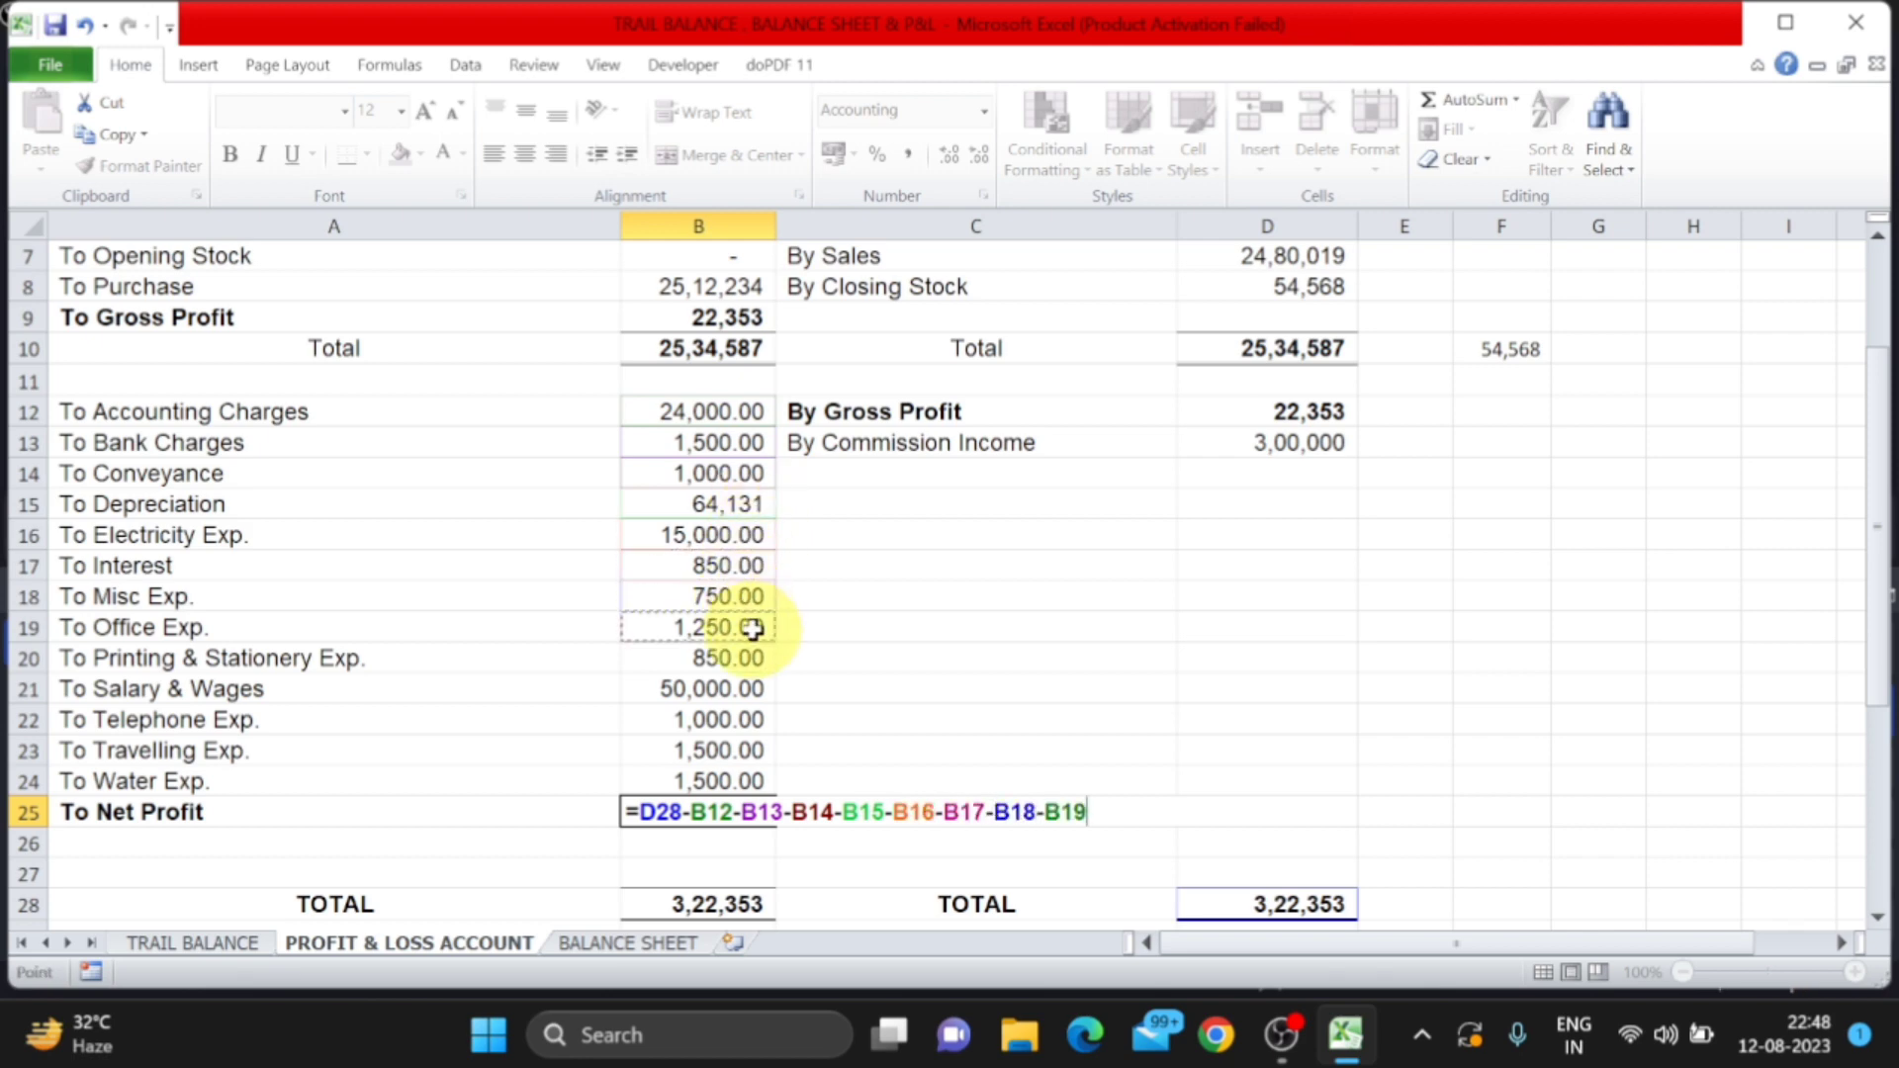
pyautogui.write('-')
pyautogui.click(750, 658)
pyautogui.write('-')
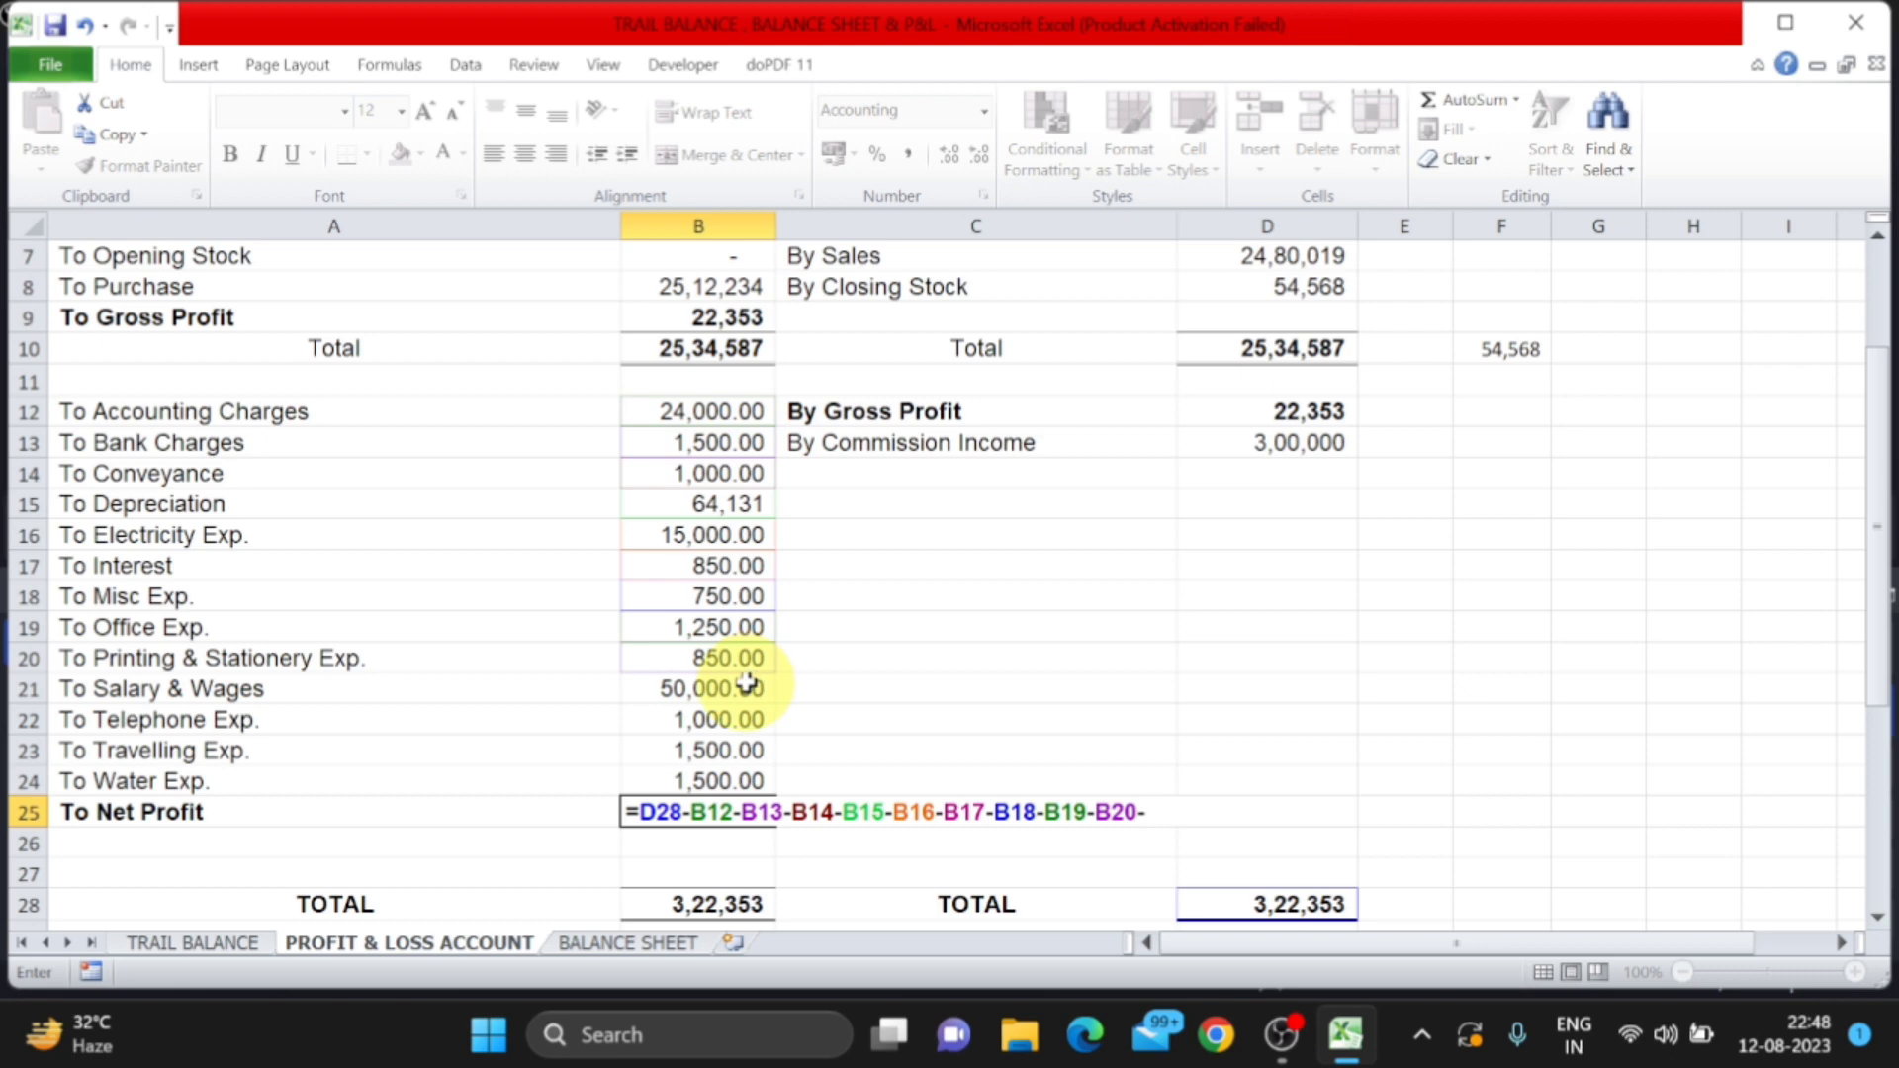
pyautogui.click(752, 682)
pyautogui.write('-')
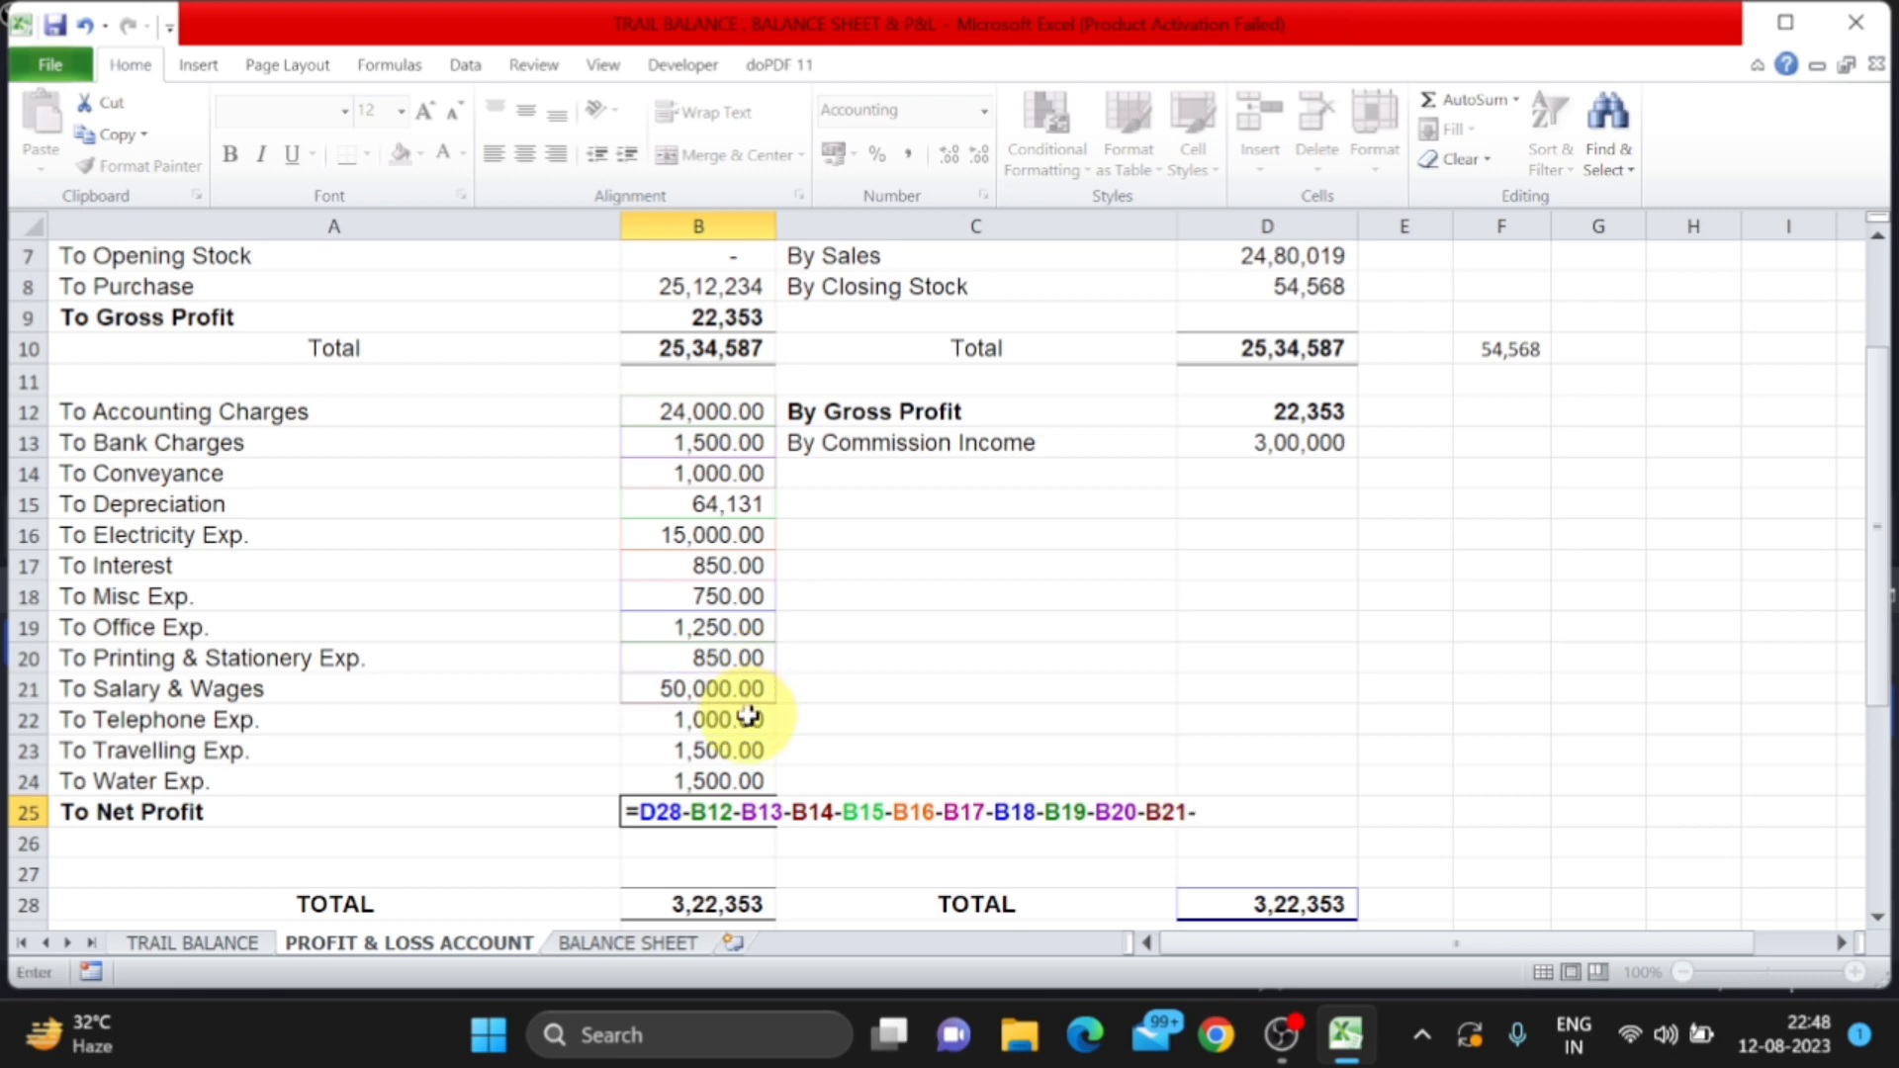
pyautogui.click(749, 716)
pyautogui.write('-')
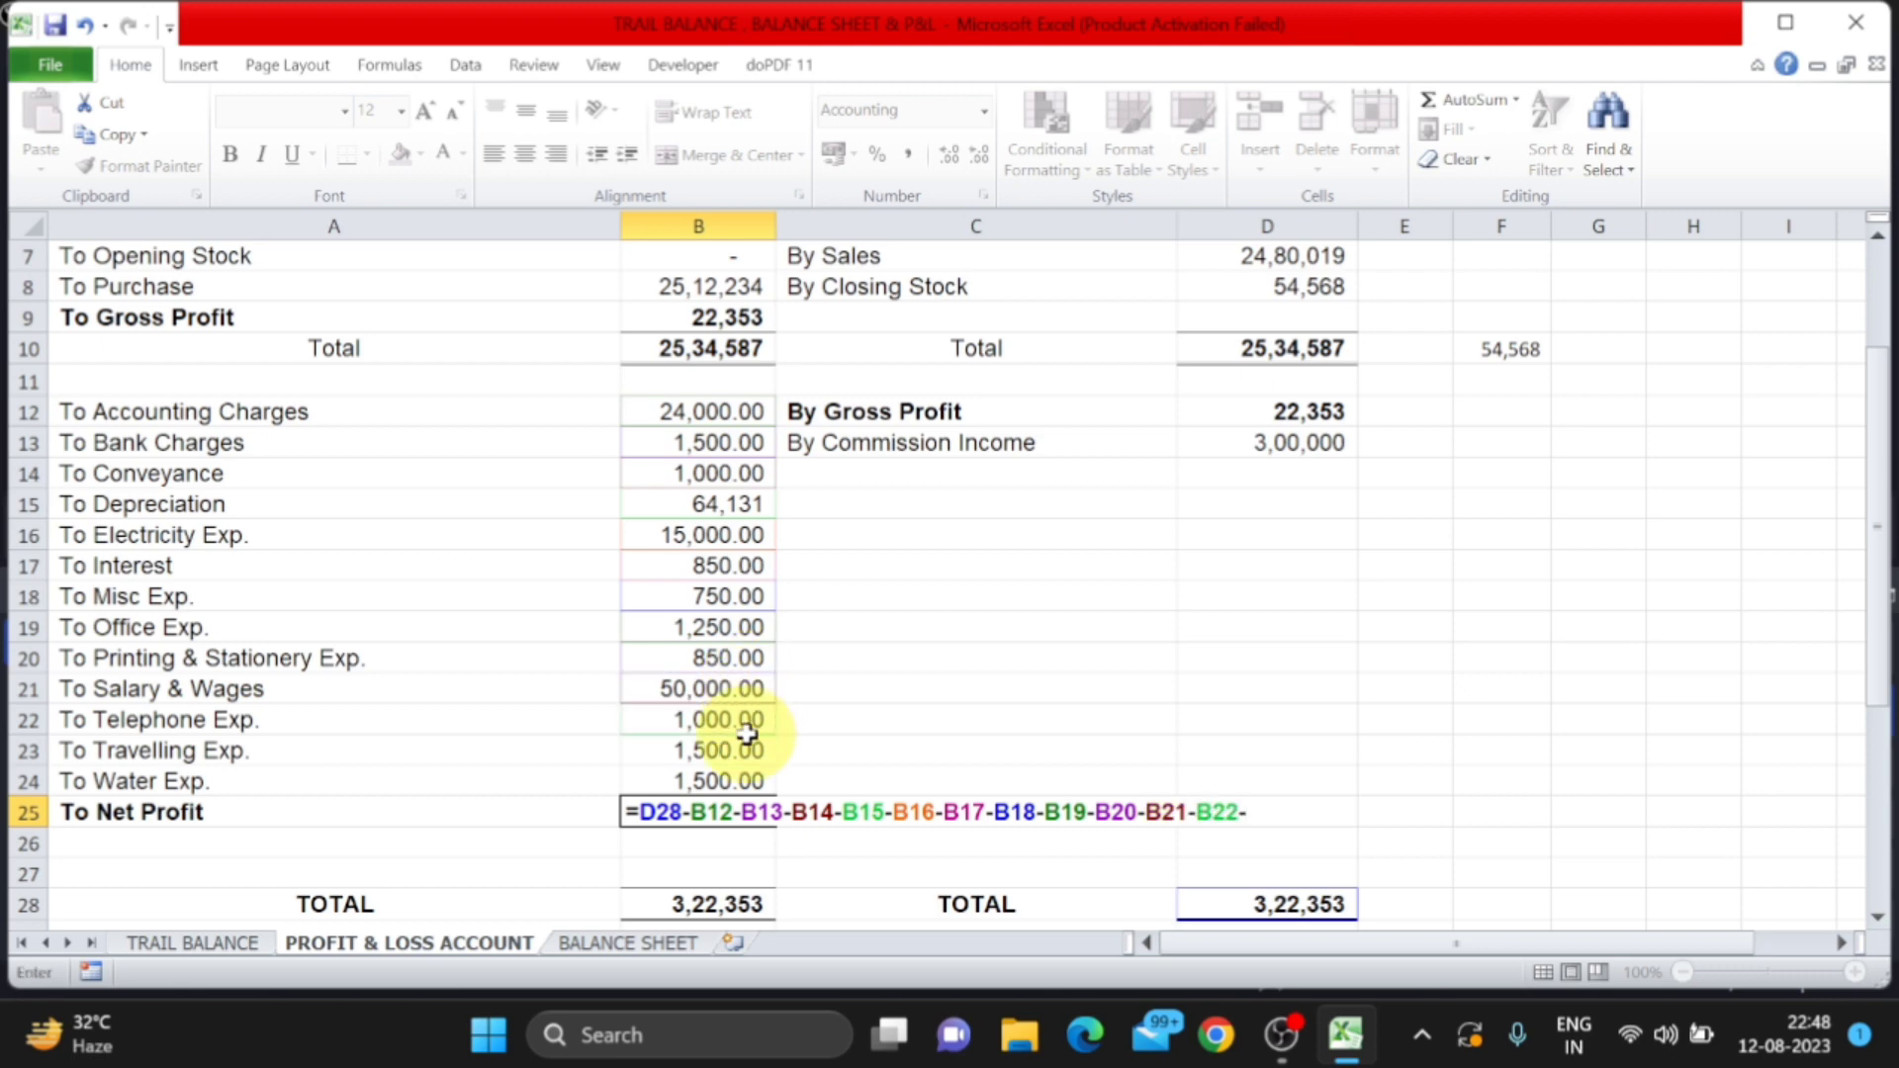
pyautogui.click(758, 753)
pyautogui.write('-')
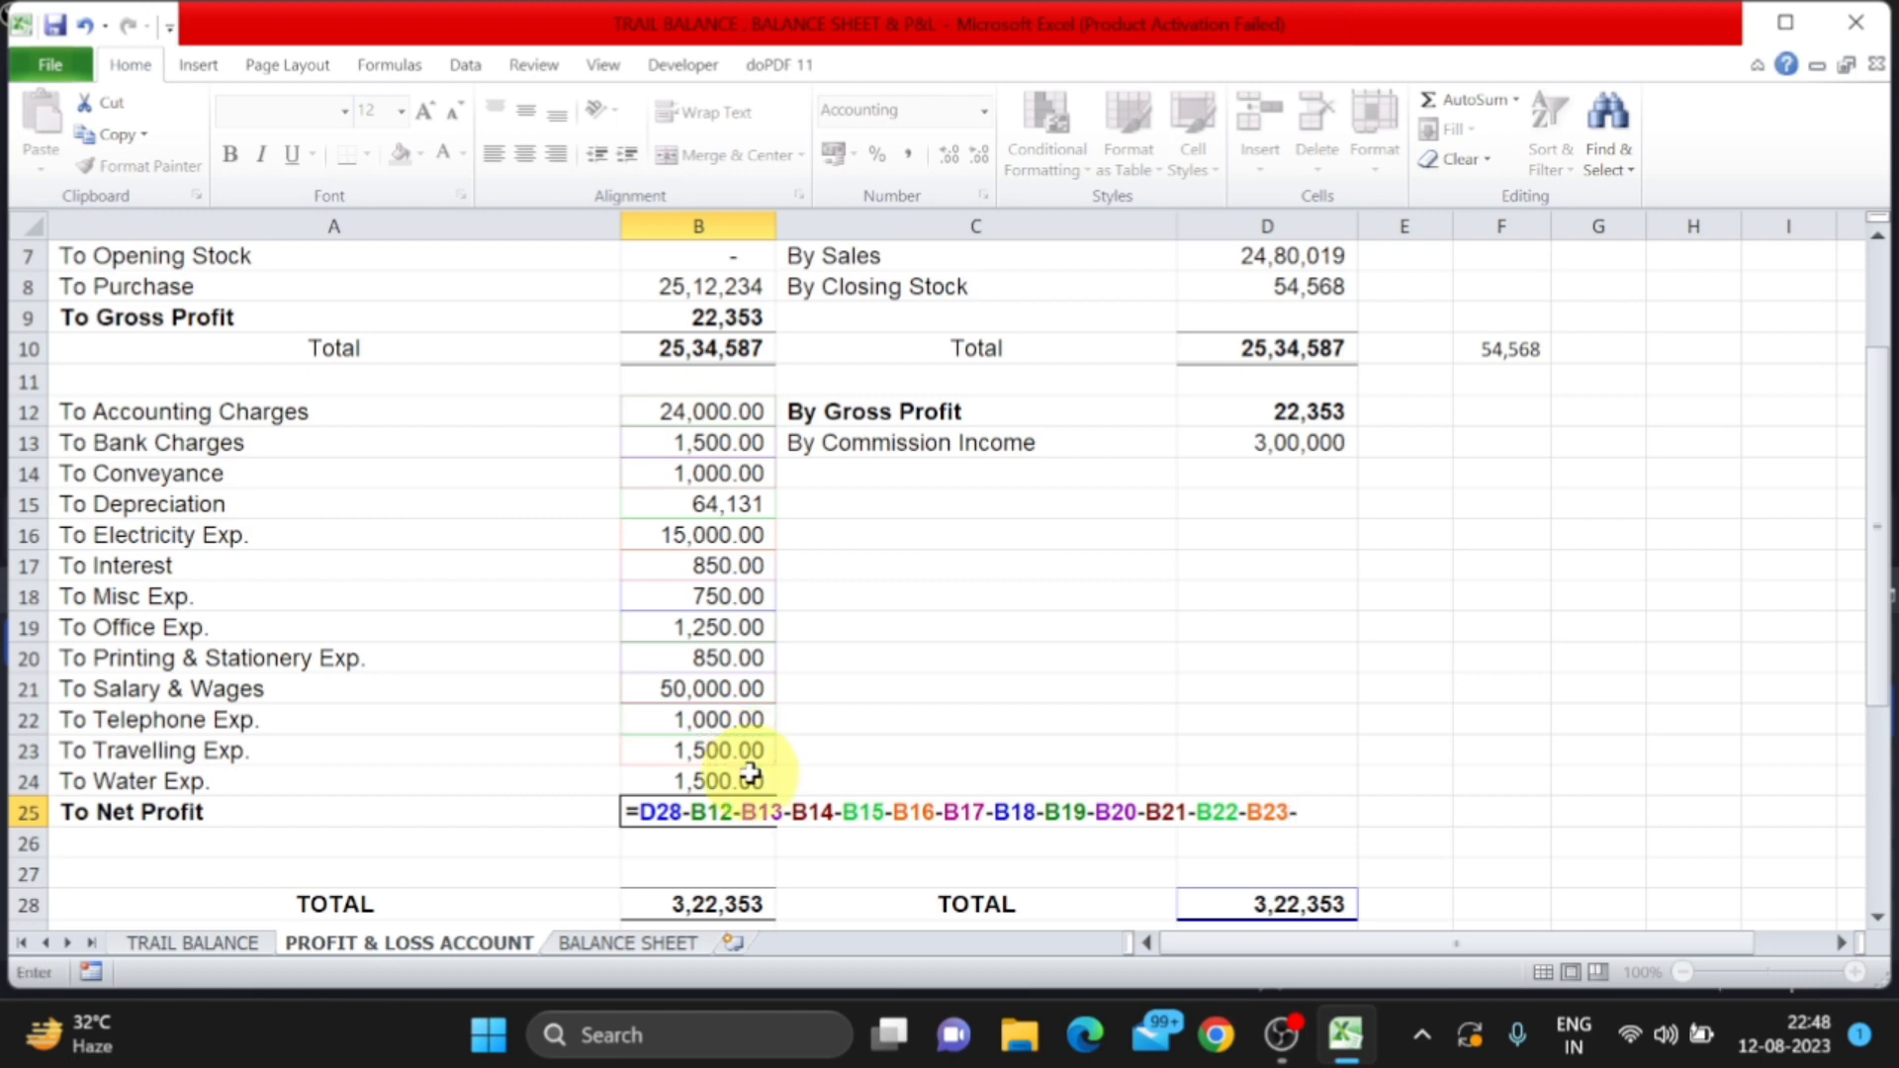
pyautogui.click(752, 777)
pyautogui.press('Return')
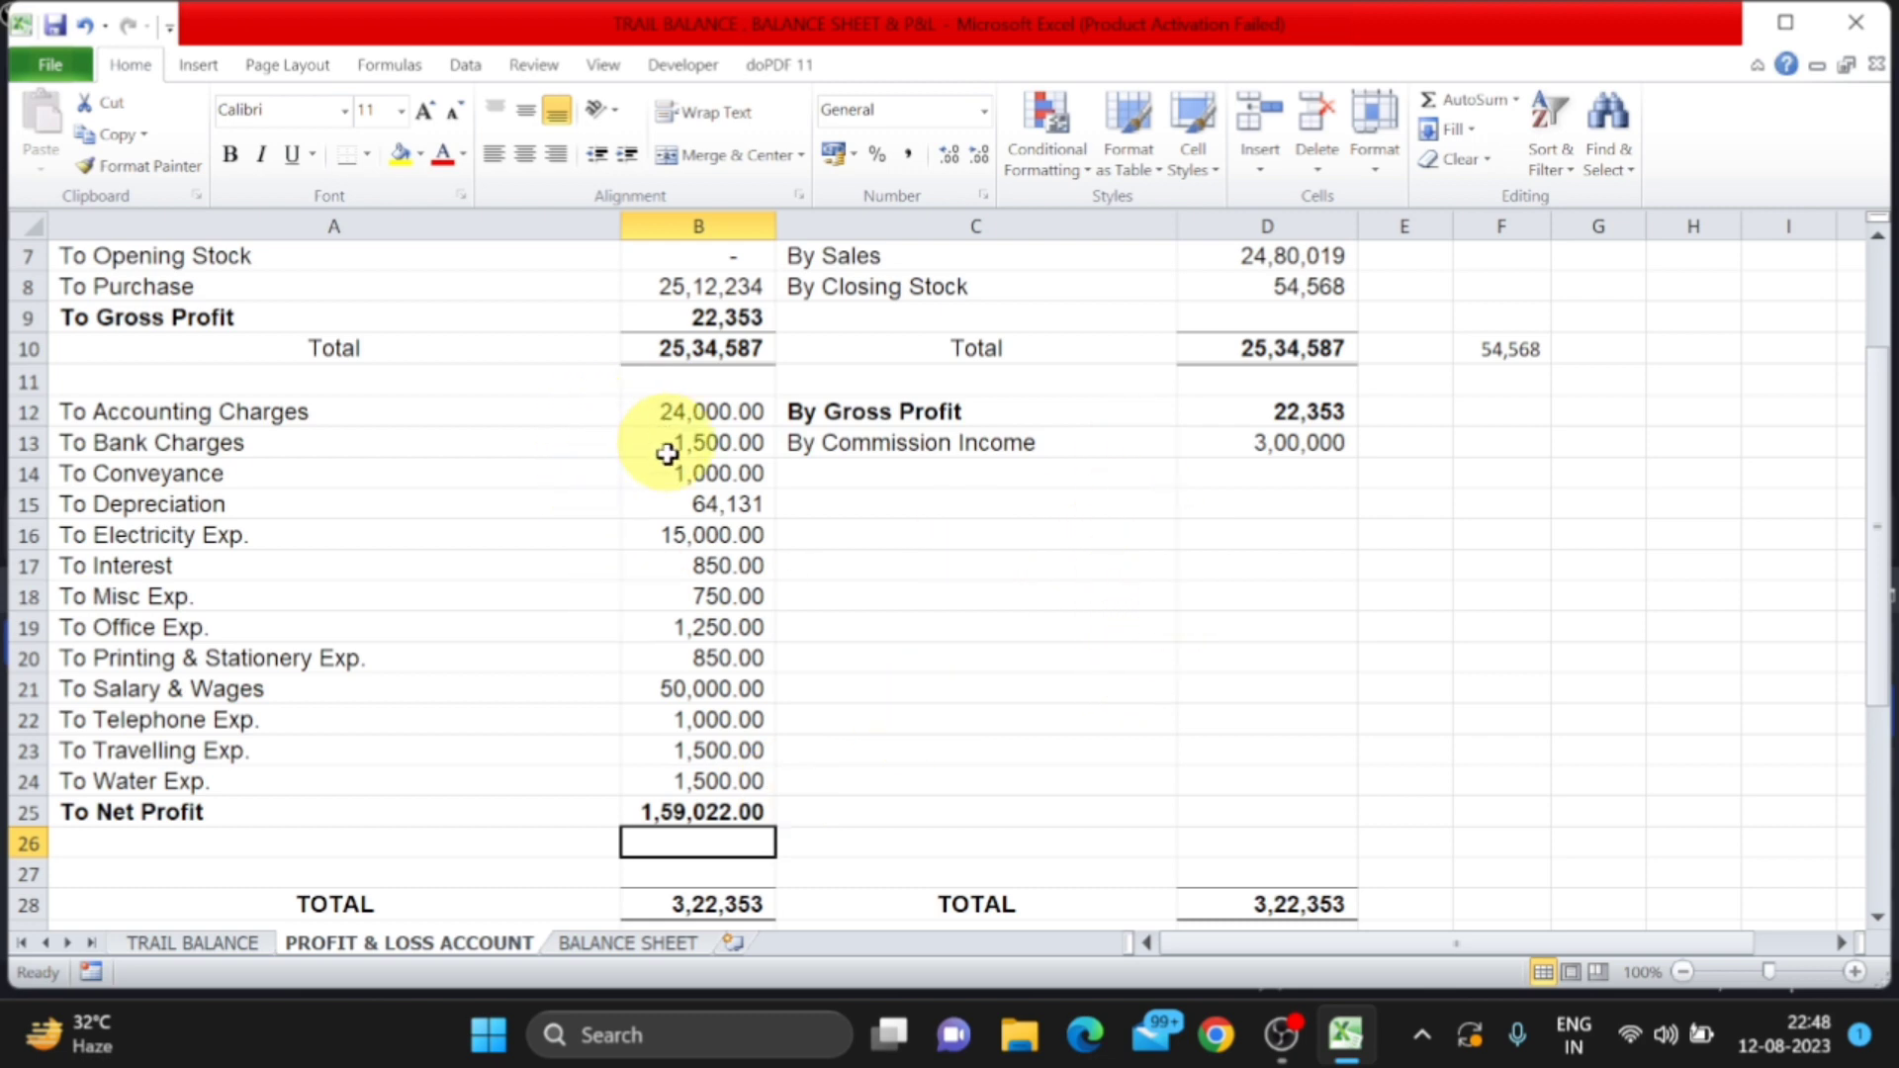
# Inspect the SUM formulas behind the liabilities and assets totals in row 29 of the balance sheet
pyautogui.click(643, 943)
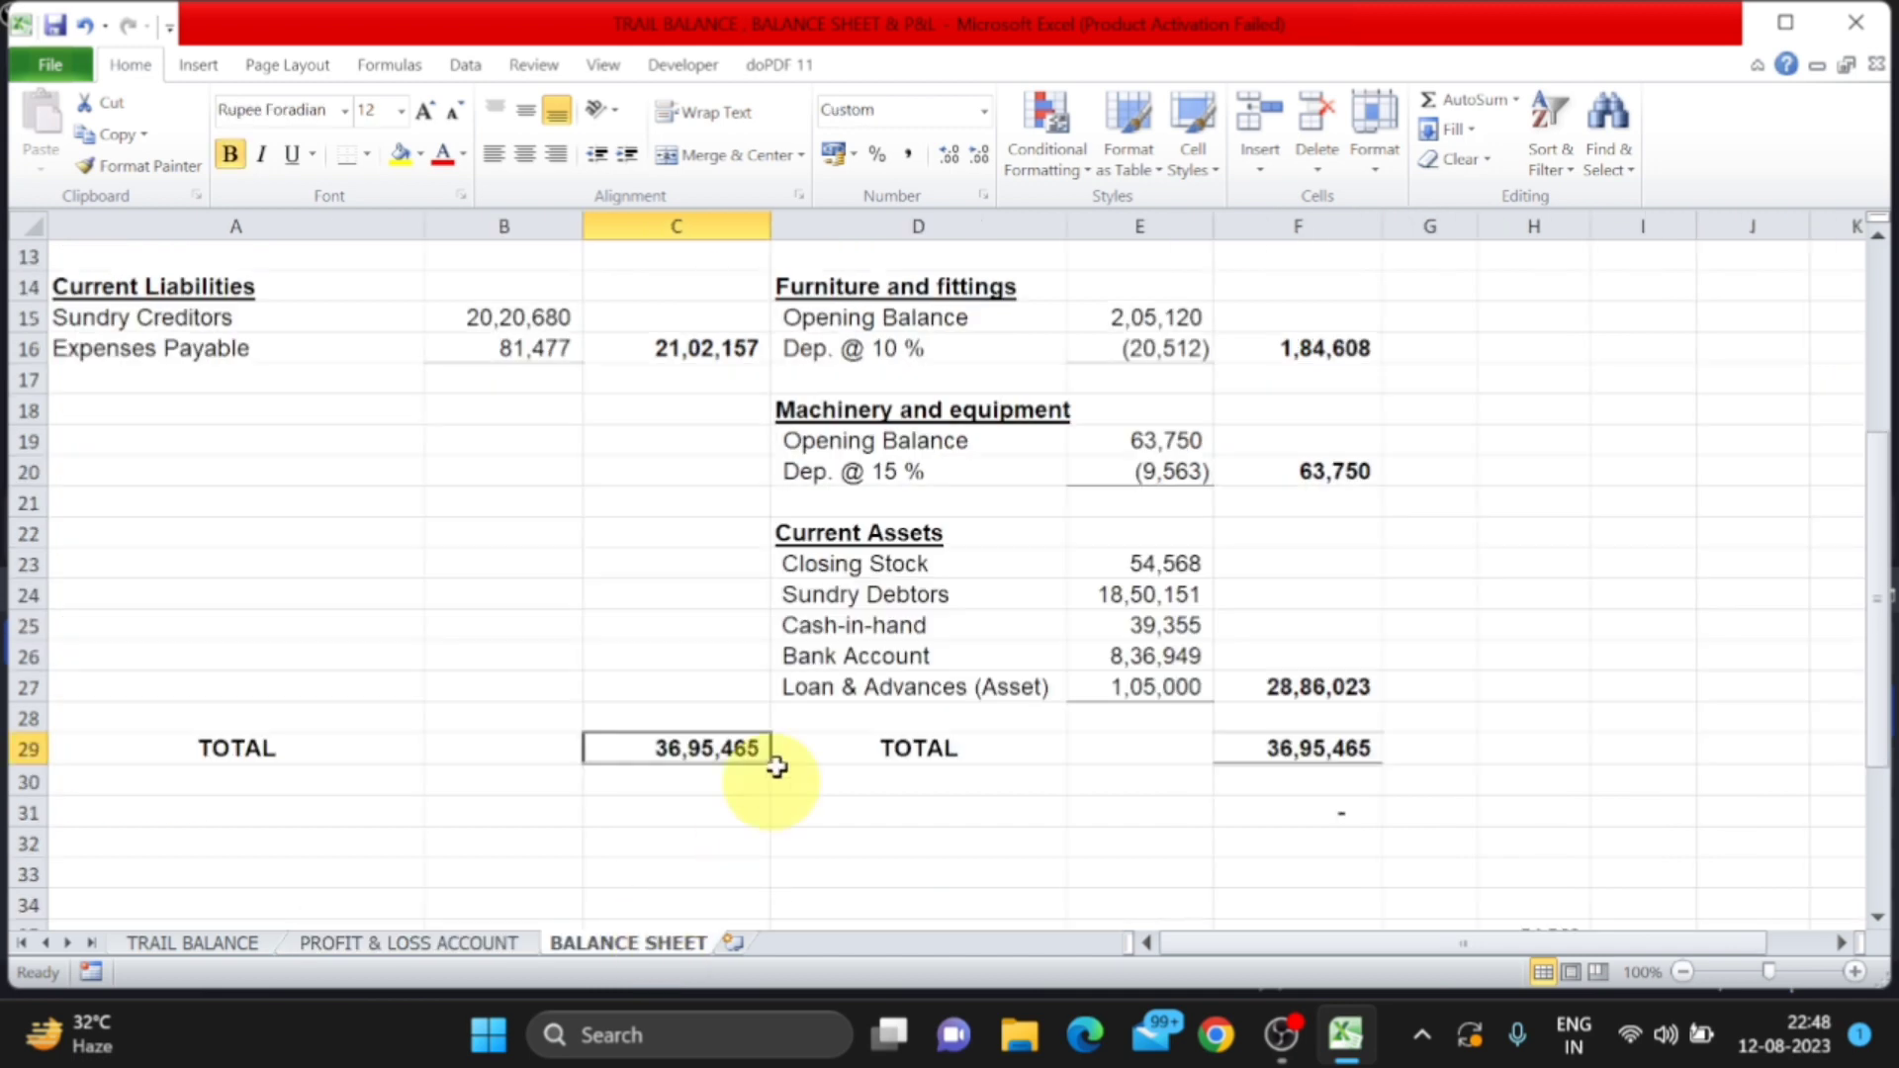
pyautogui.scroll(5, 771, 752)
pyautogui.scroll(-2, 772, 722)
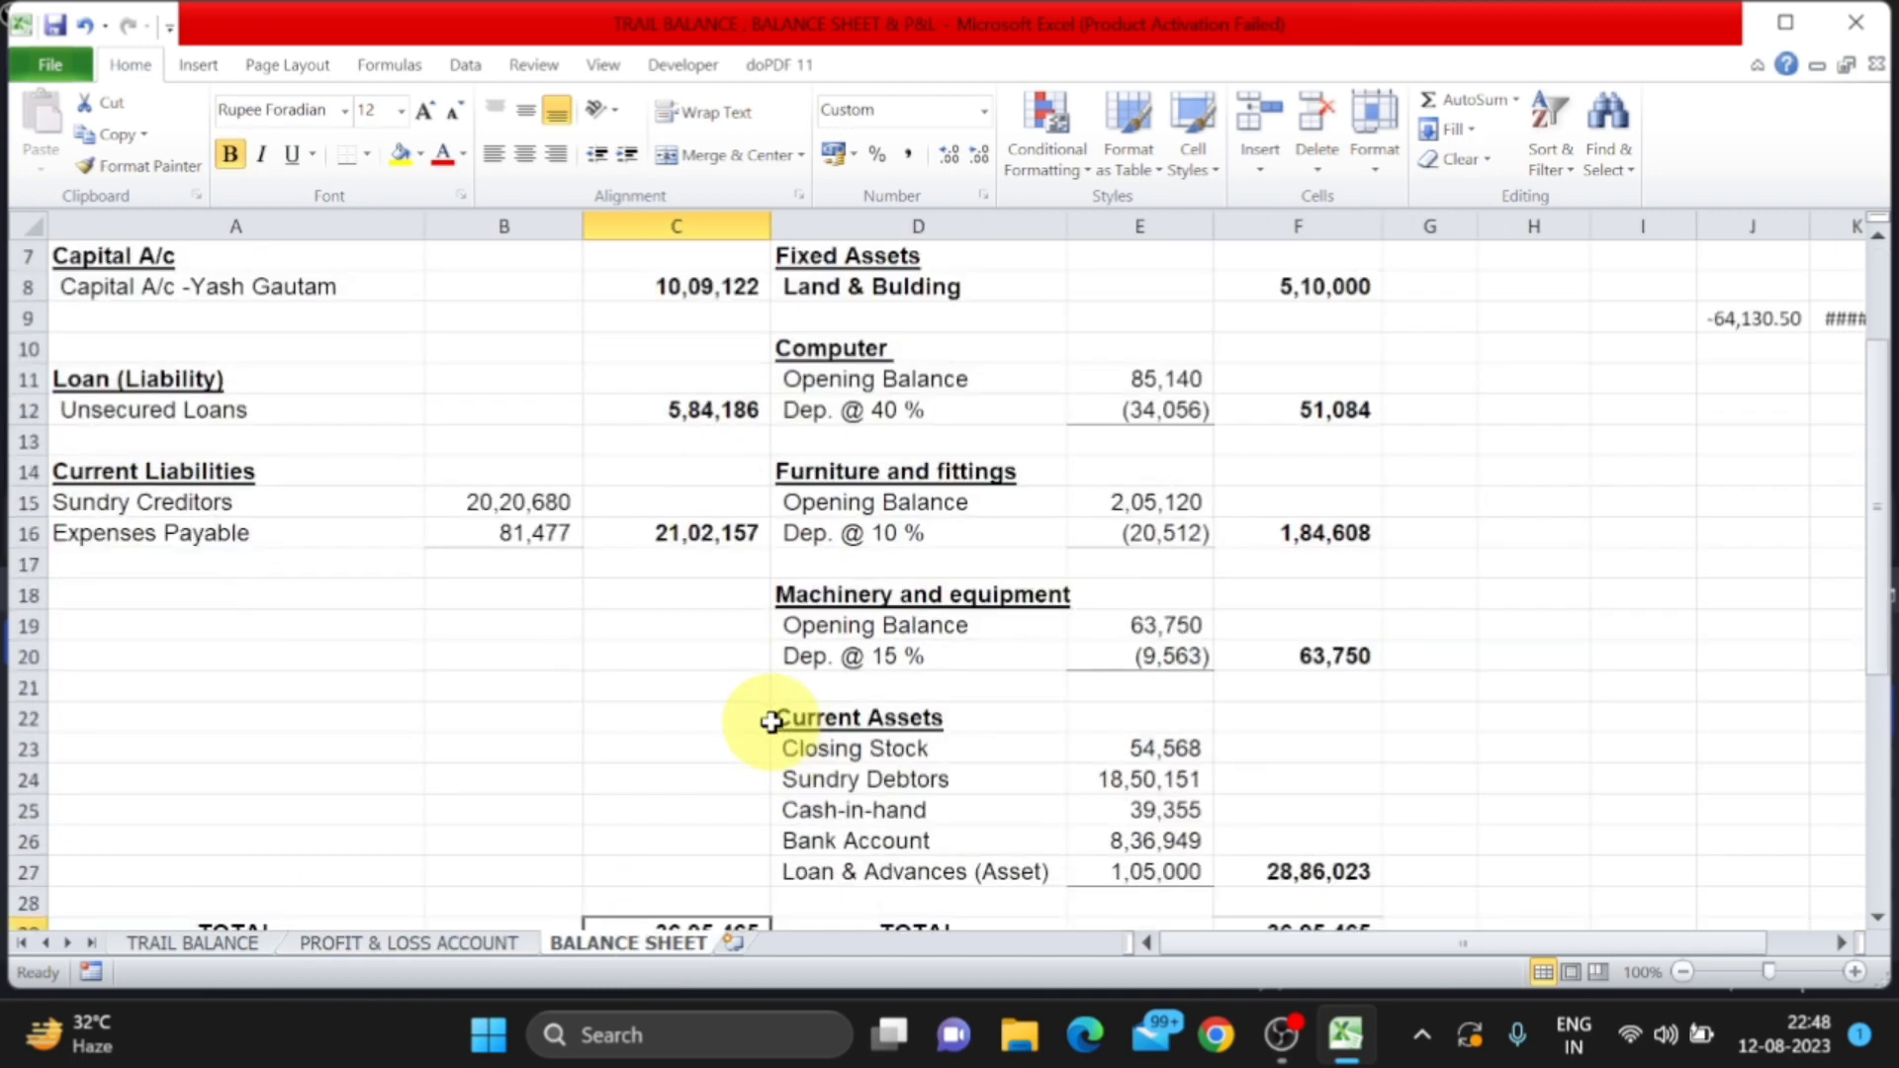
pyautogui.scroll(-1, 772, 717)
pyautogui.press('F2')
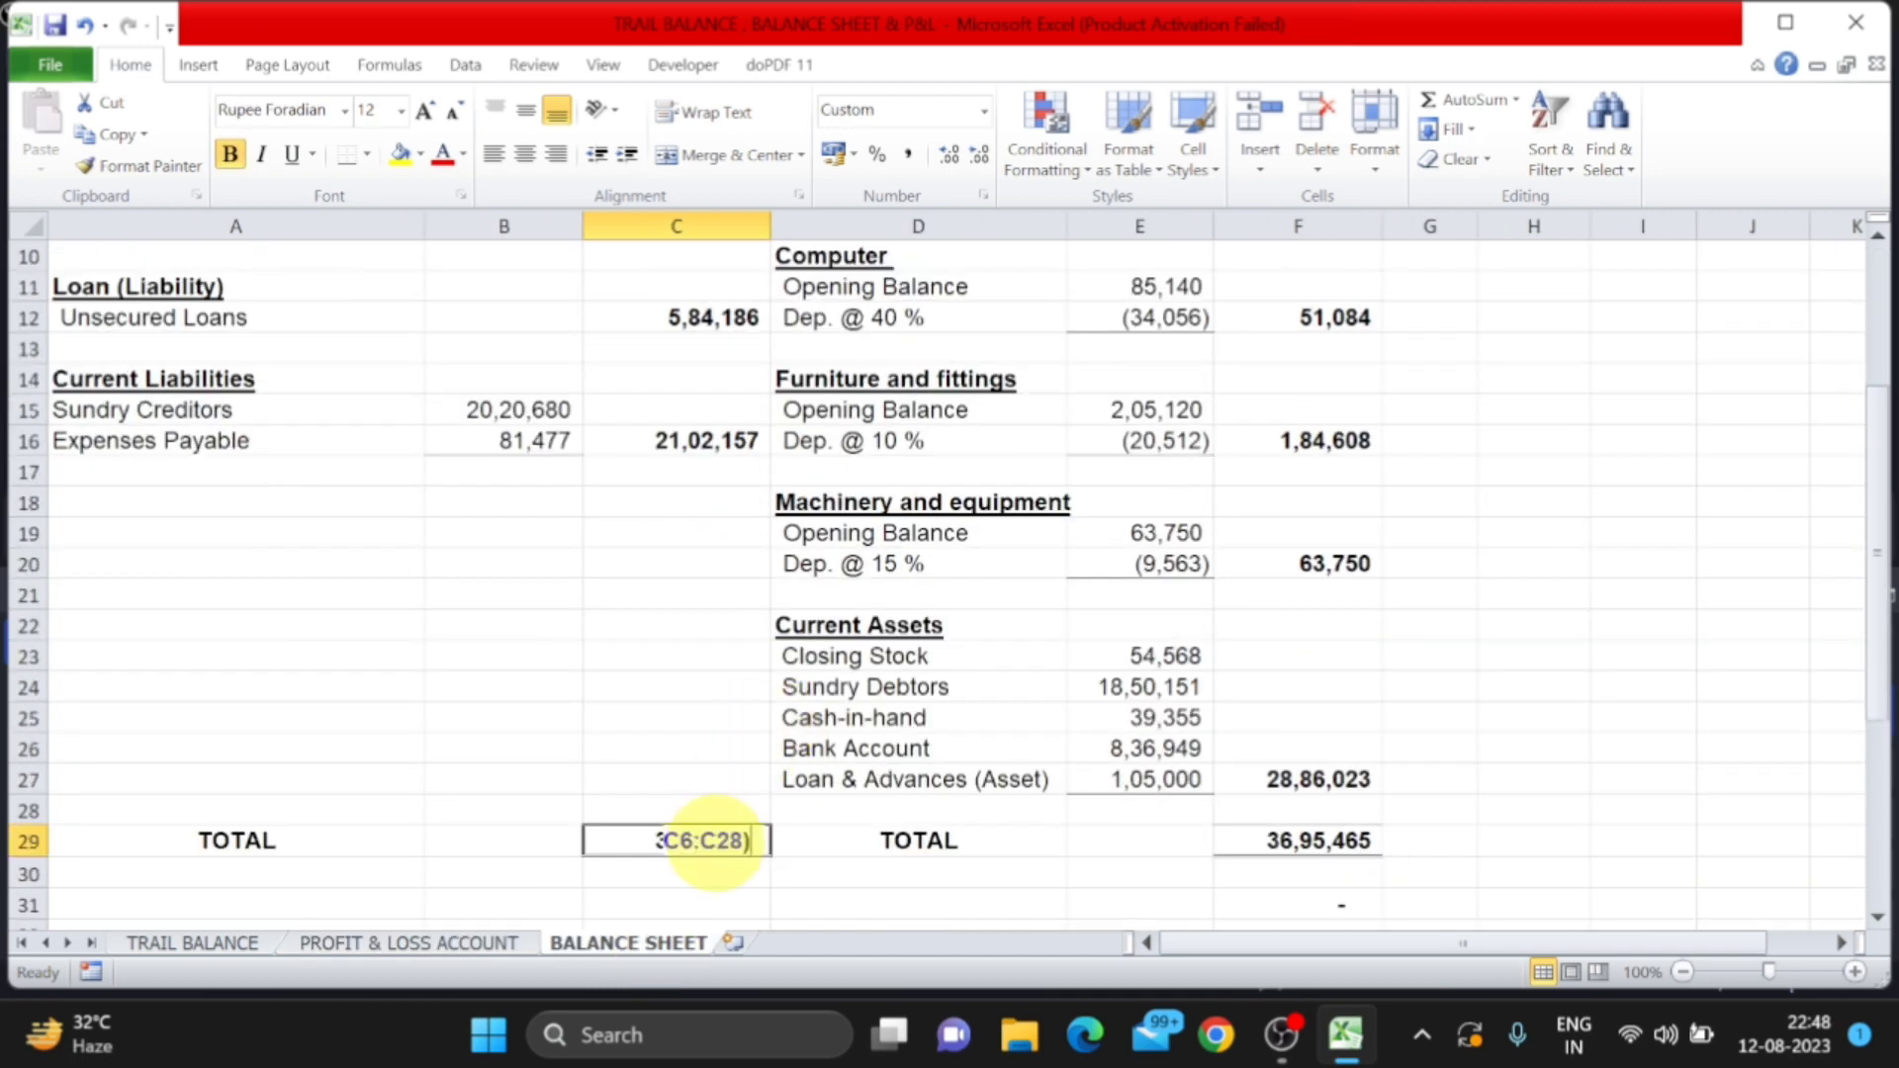
pyautogui.scroll(2, 905, 702)
pyautogui.scroll(-2, 918, 704)
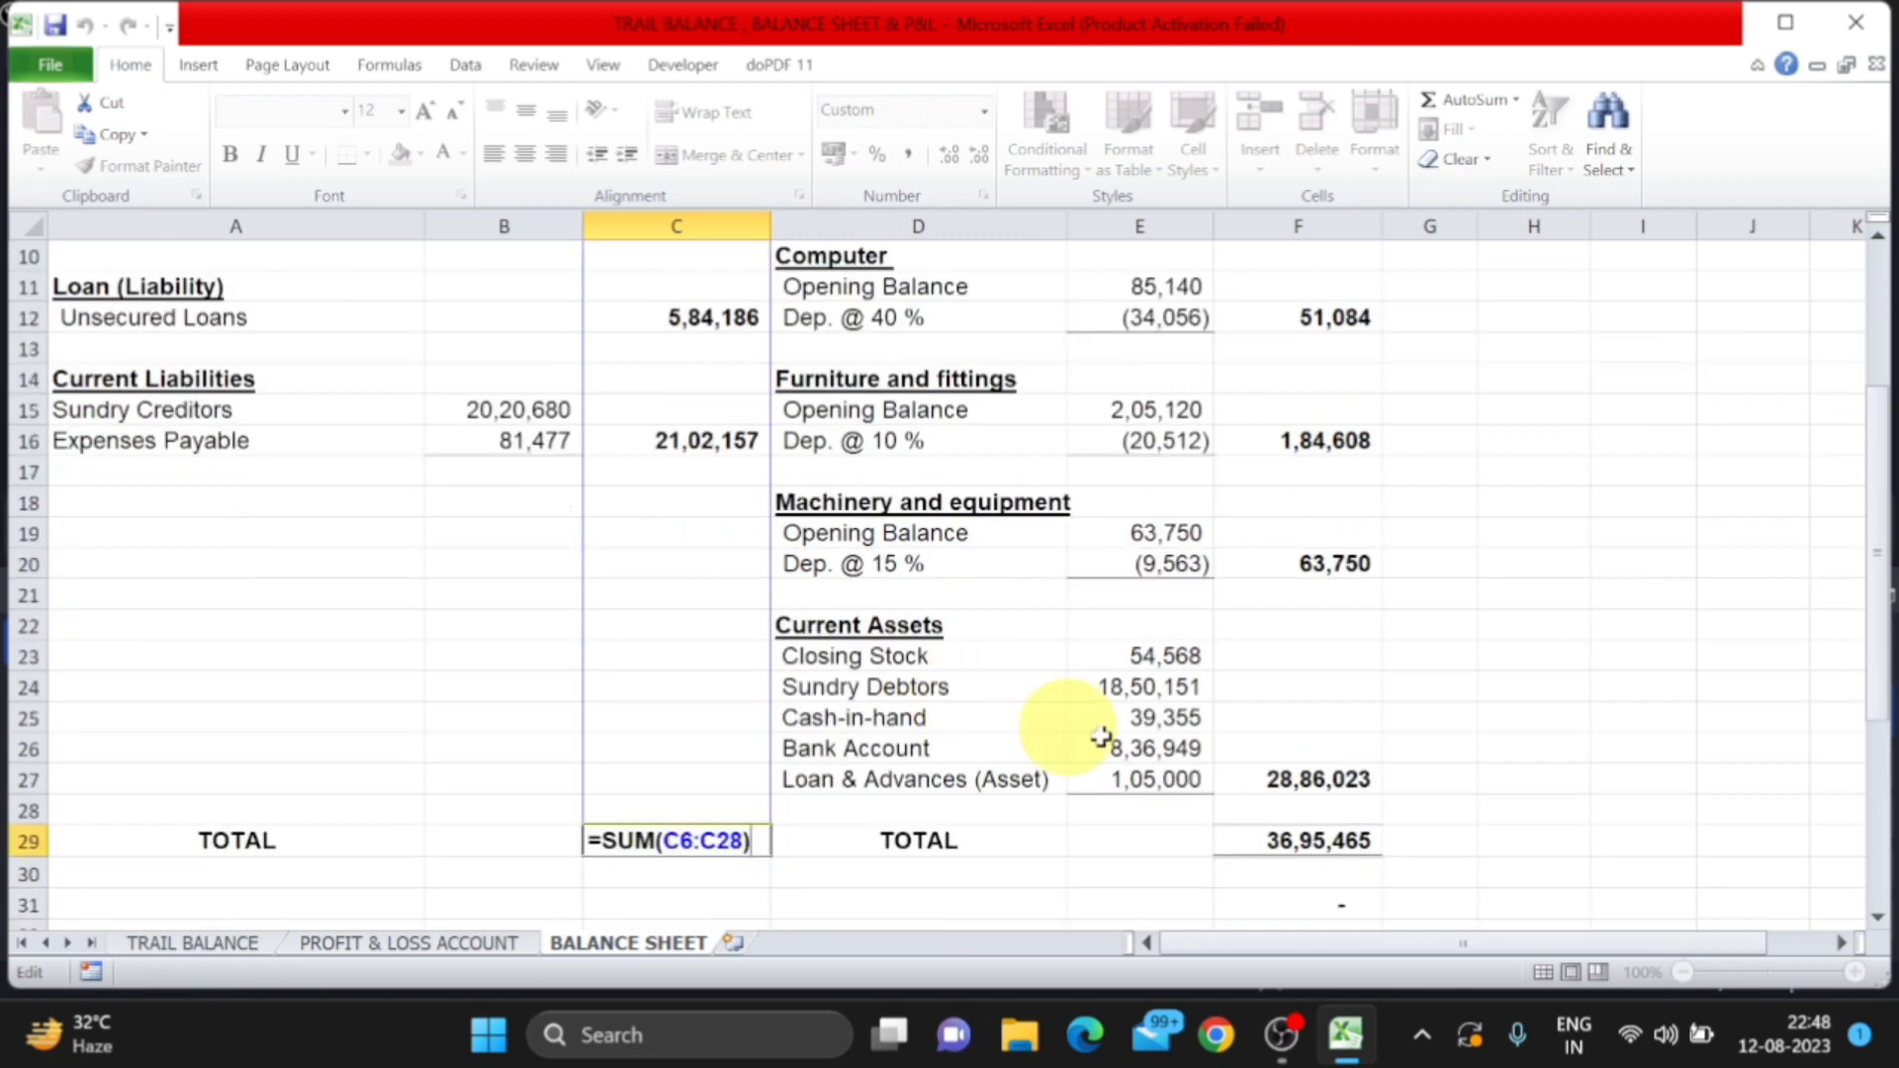
pyautogui.doubleClick(1252, 841)
pyautogui.scroll(3, 1252, 836)
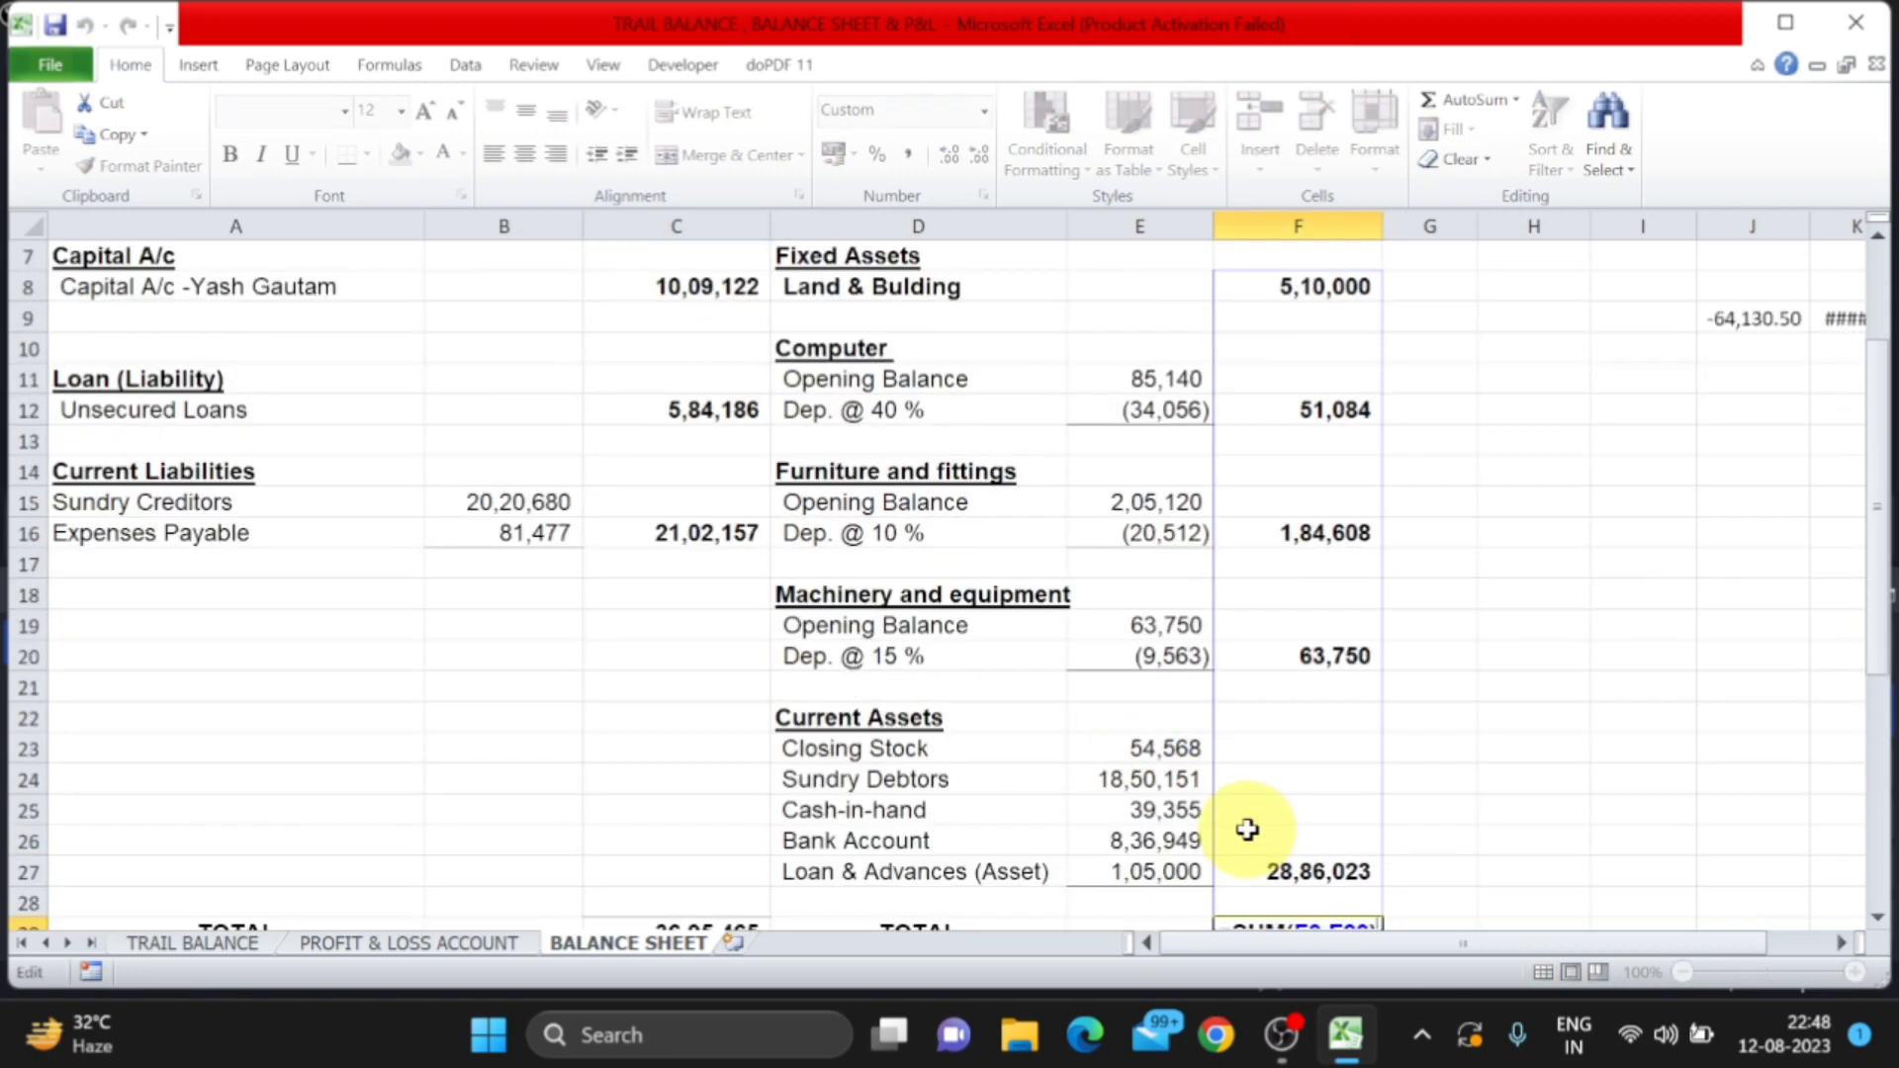
pyautogui.press('Escape')
# Inspect the computer's 40% depreciation formula in E12 and look over the other balance sheet assets
pyautogui.doubleClick(1178, 582)
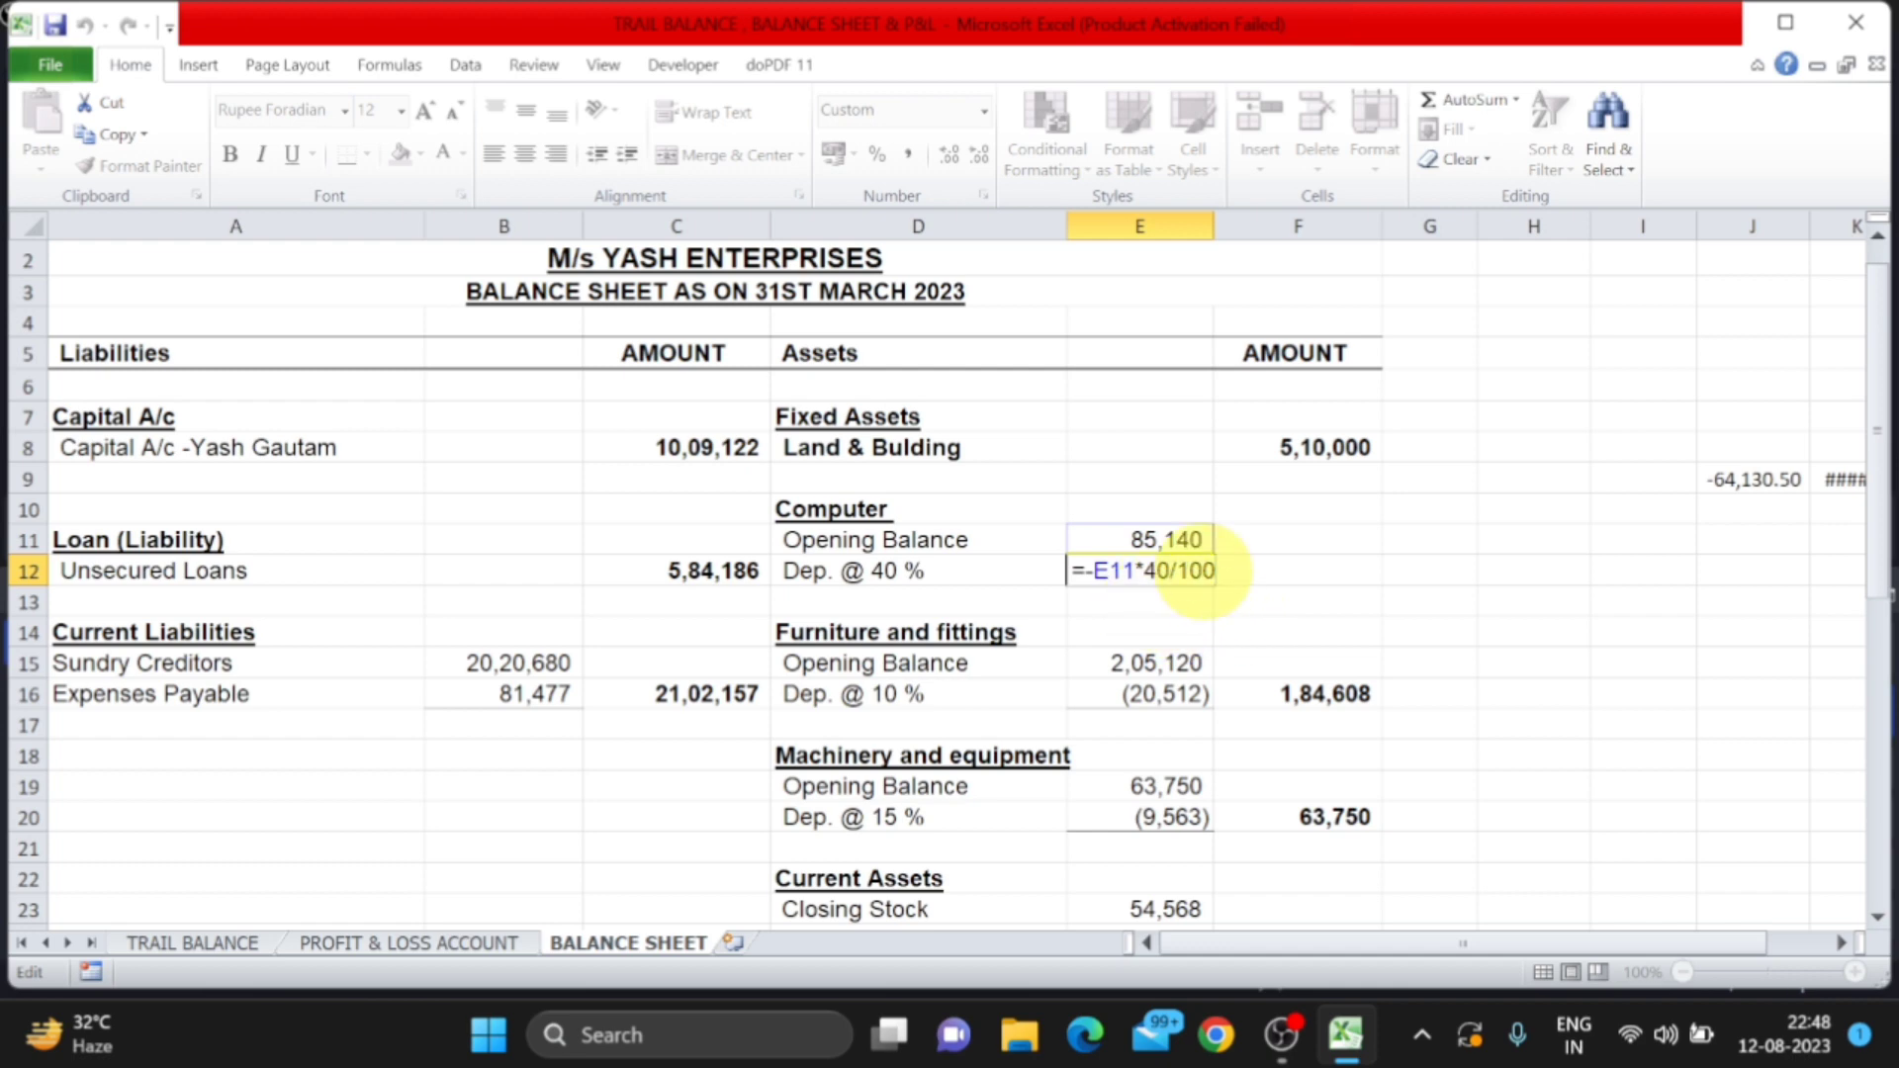
pyautogui.press('Return')
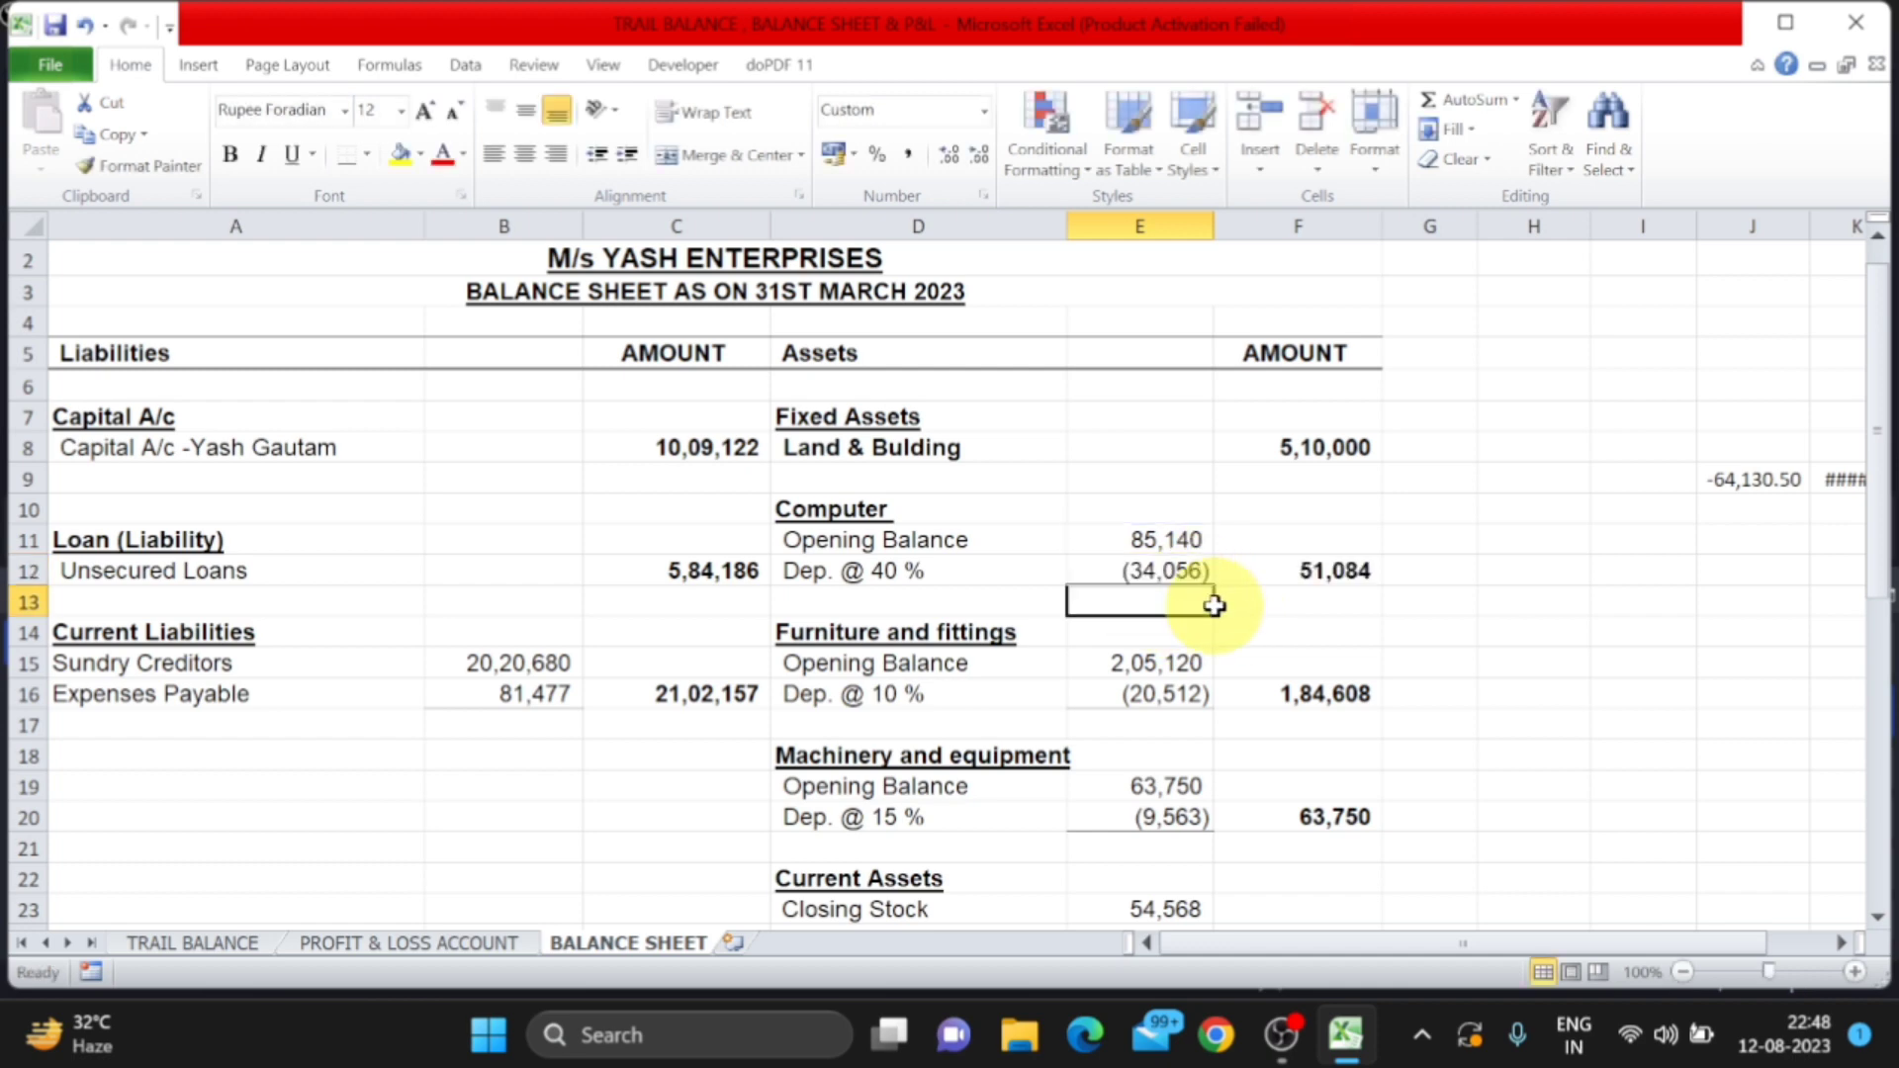
pyautogui.scroll(-3, 1214, 606)
pyautogui.scroll(4, 1211, 605)
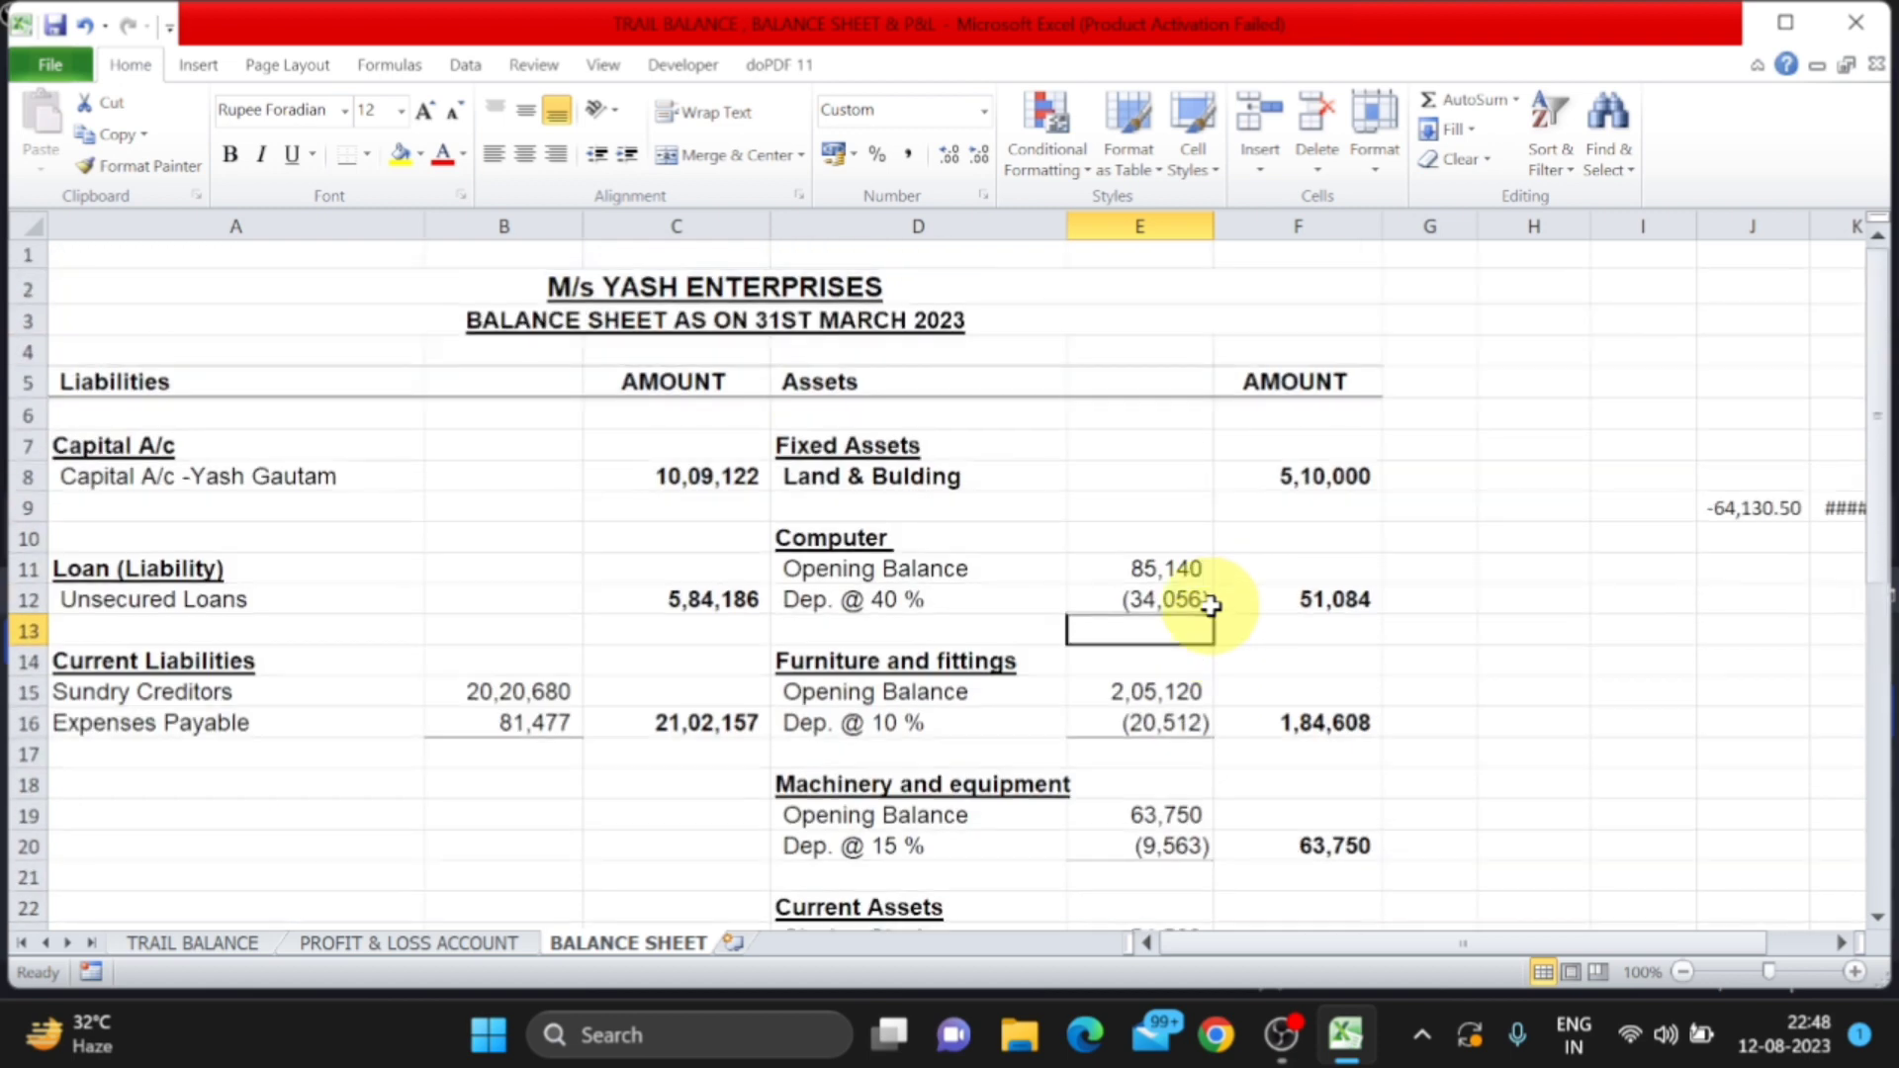